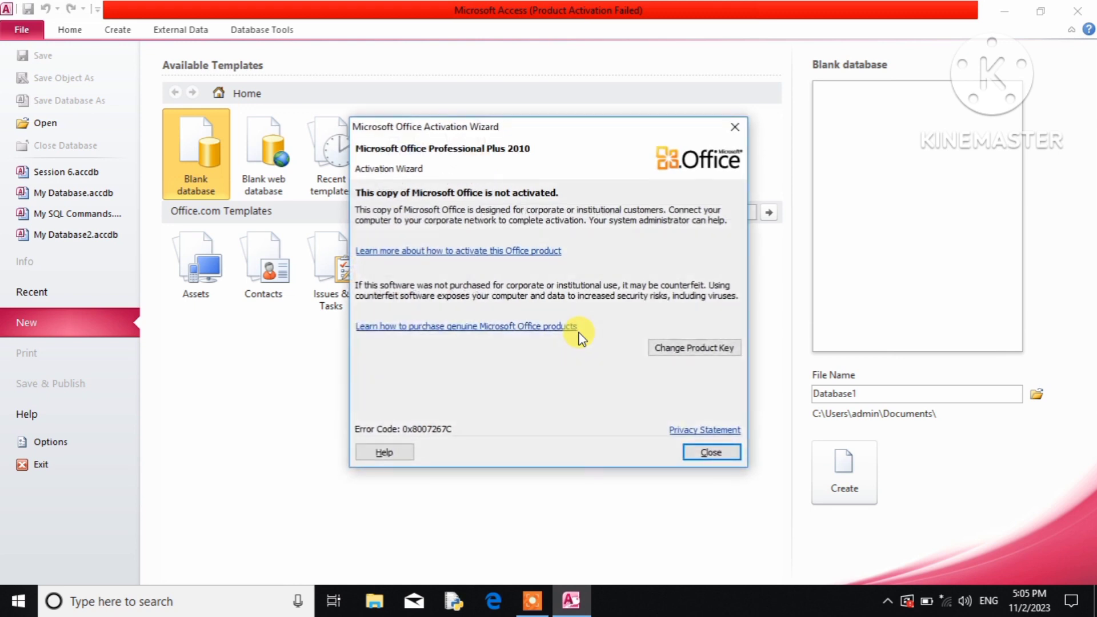
Dismiss the activation wizard and create a blank database named My Database
{"action": "left_click", "coordinate": [693, 451]}
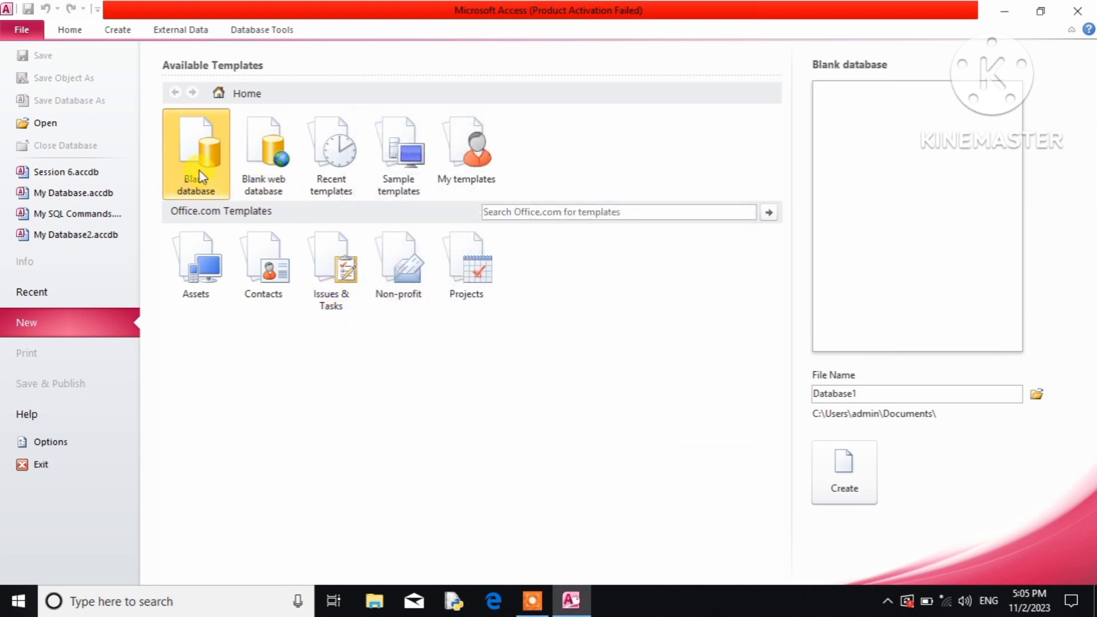
{"action": "left_click", "coordinate": [884, 394]}
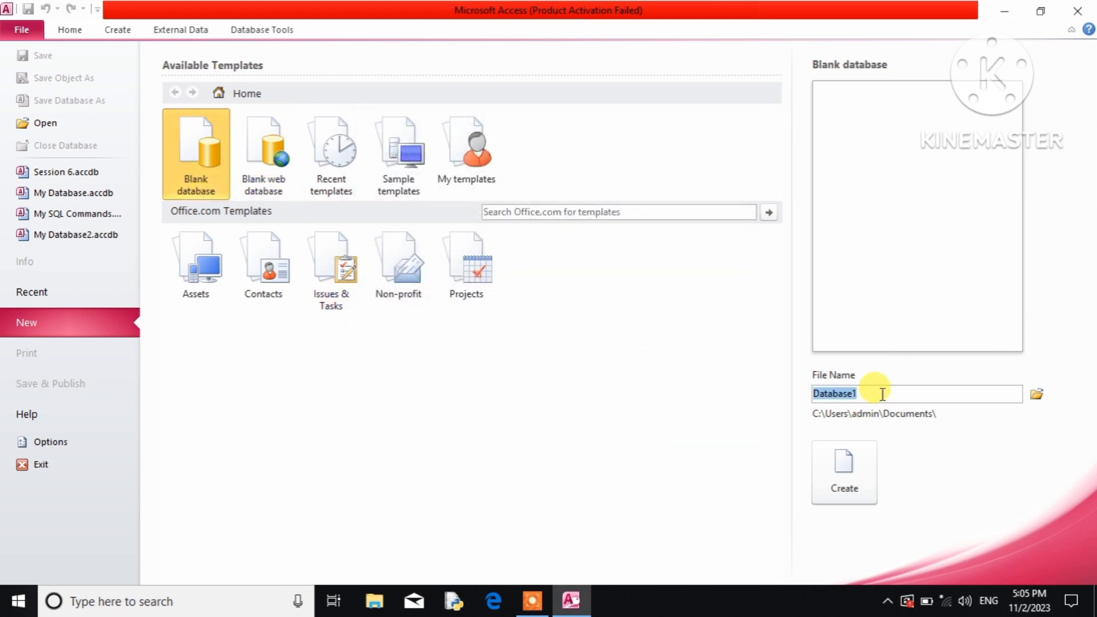
{"action": "type", "text": "My Da"}
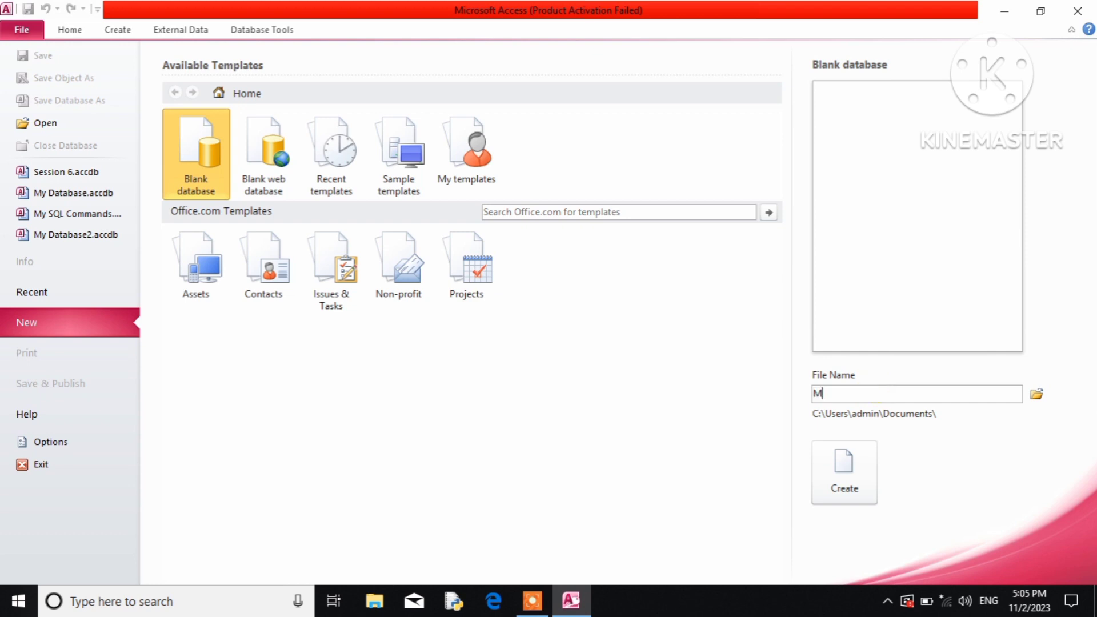
{"action": "type", "text": "tabase"}
{"action": "left_click", "coordinate": [859, 484]}
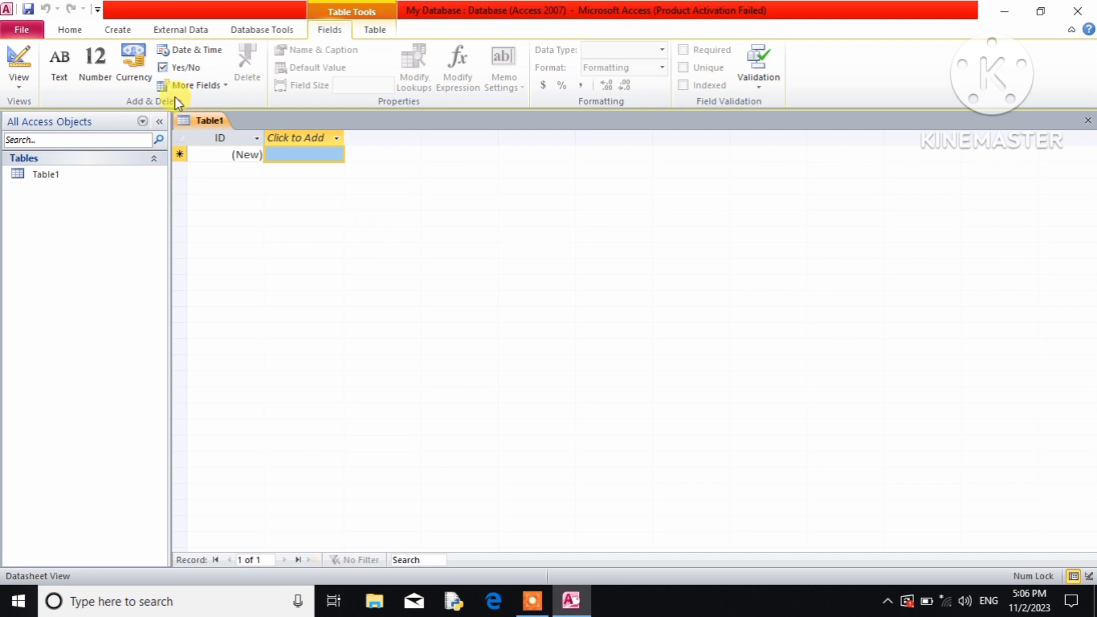
Create a new query design without adding any tables and switch it to SQL view
{"action": "left_click", "coordinate": [127, 31]}
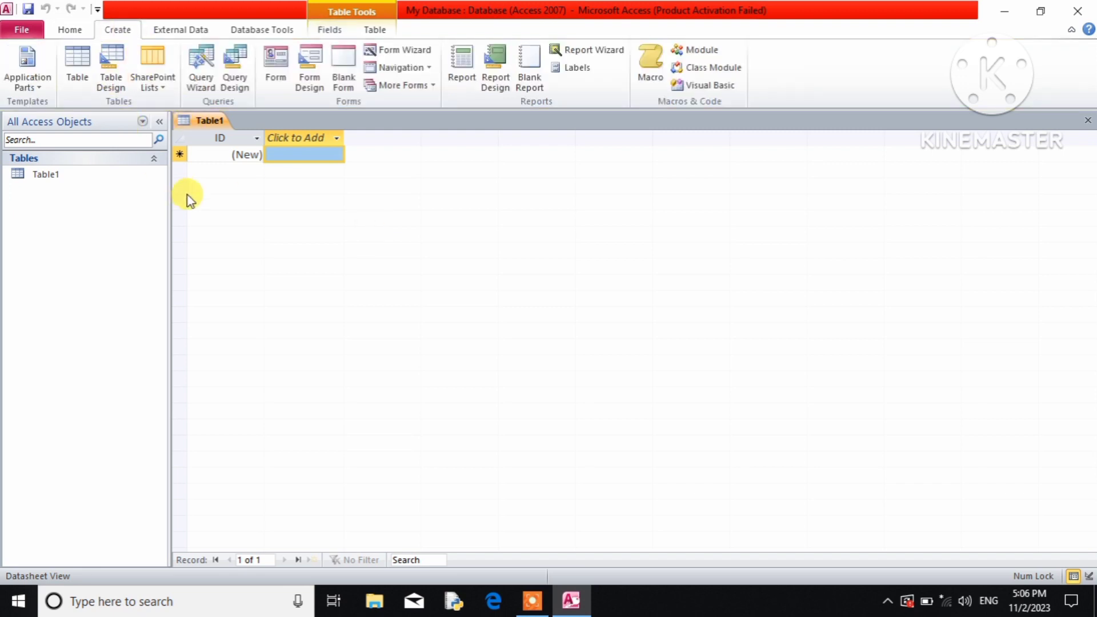
{"action": "left_click", "coordinate": [238, 85]}
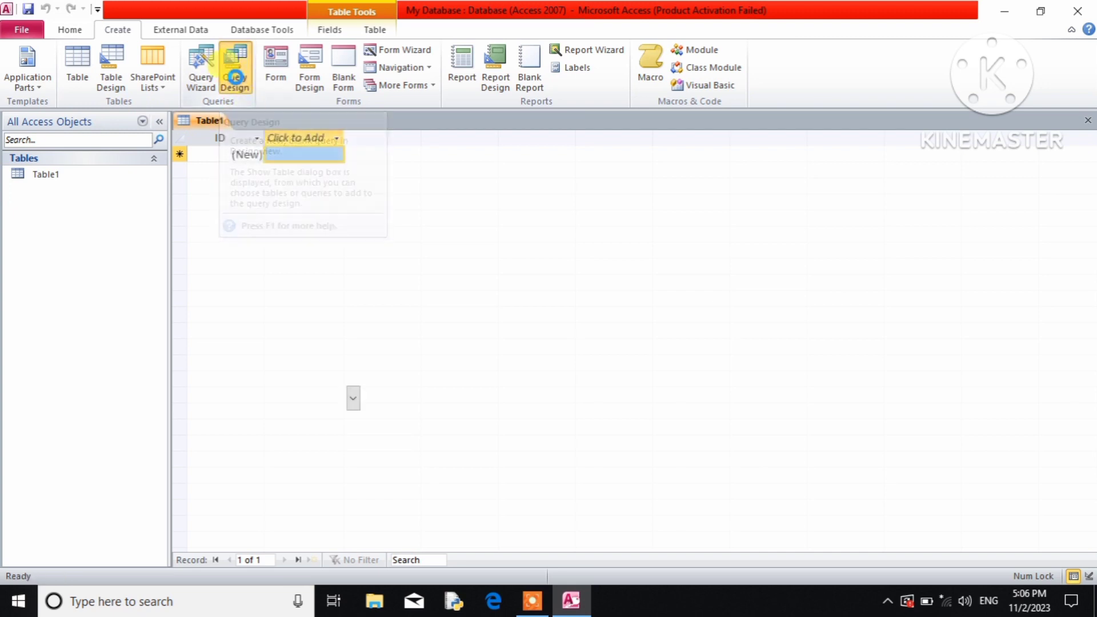
{"action": "left_click", "coordinate": [676, 343]}
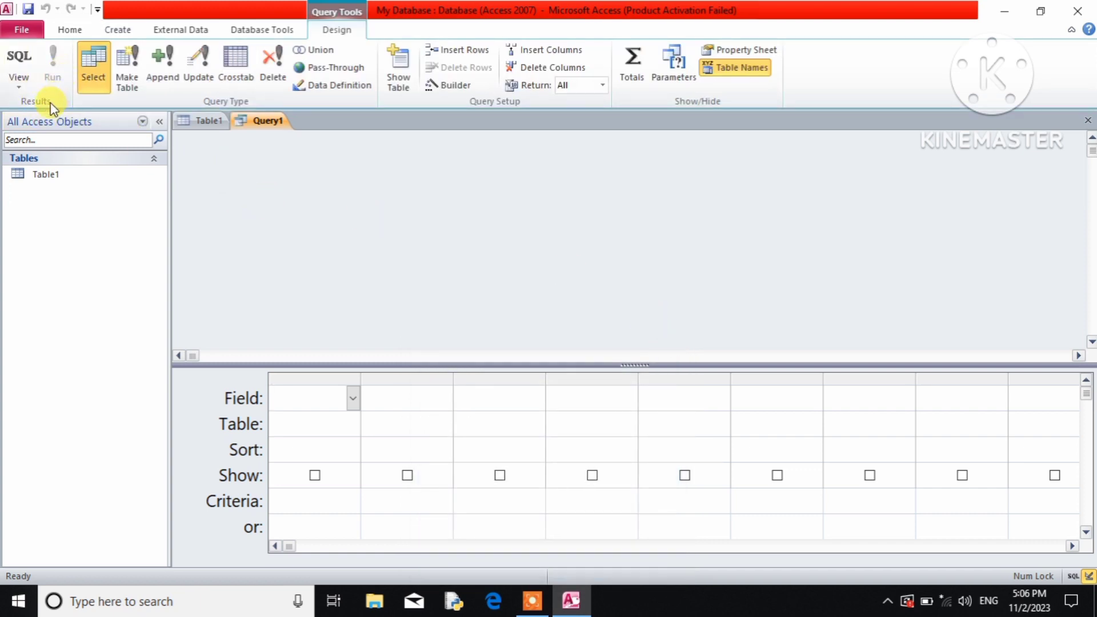
{"action": "left_click", "coordinate": [14, 85]}
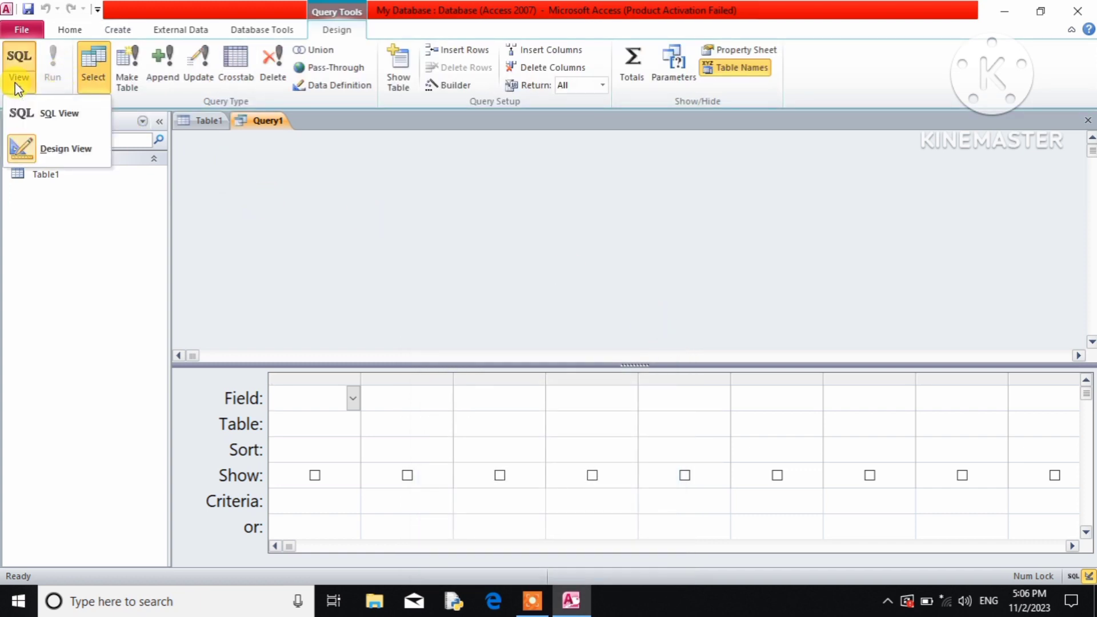
{"action": "left_click", "coordinate": [36, 117]}
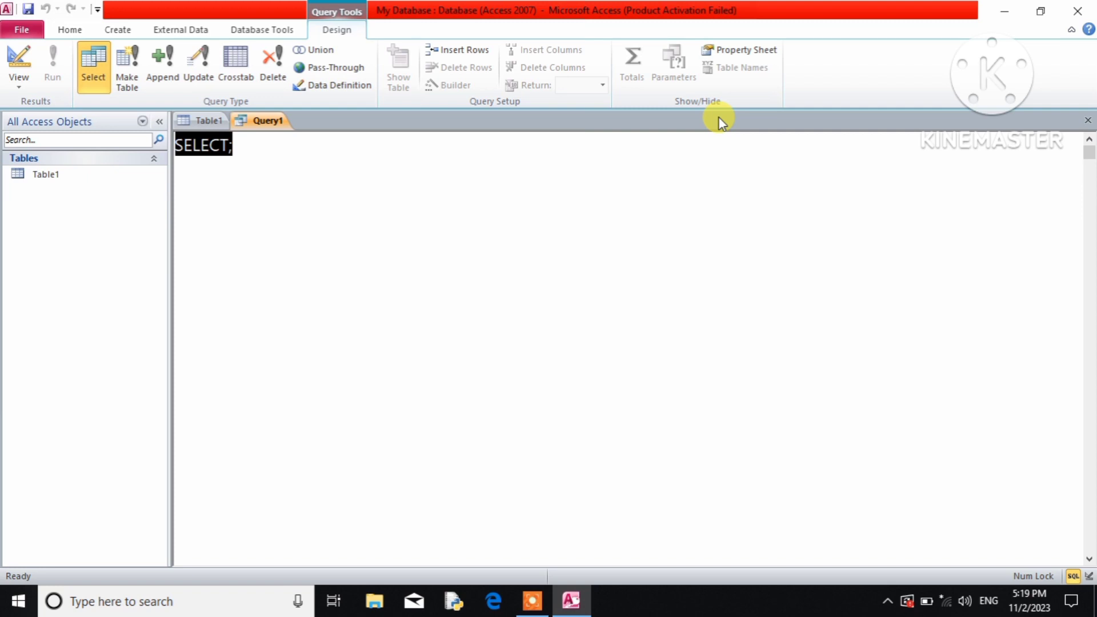
Replace the default SELECT statement with a create table statement for Customer, defining its first column as CID integer NOT NULL
{"action": "key", "text": "Caps_Lock"}
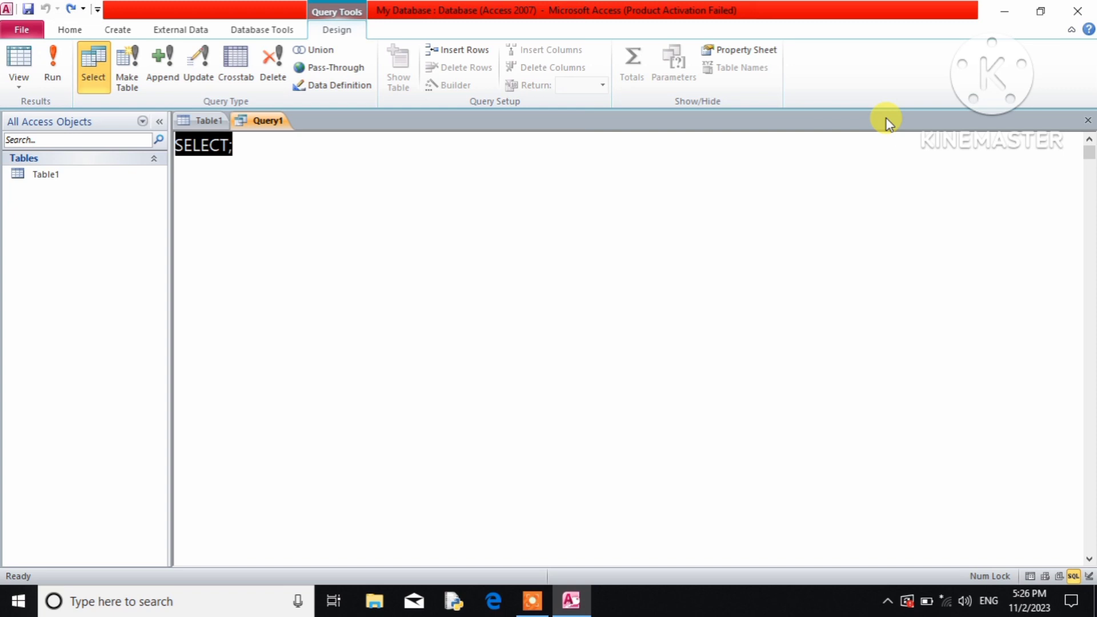
{"action": "key", "text": "BackSpace"}
{"action": "type", "text": "create "}
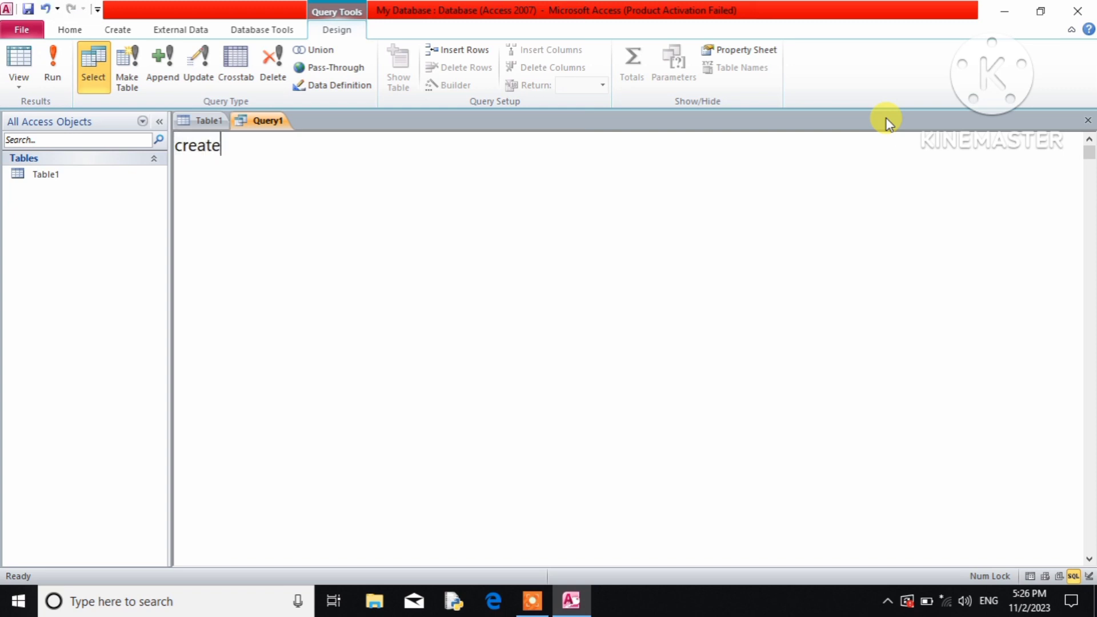
{"action": "type", "text": "table Customer"}
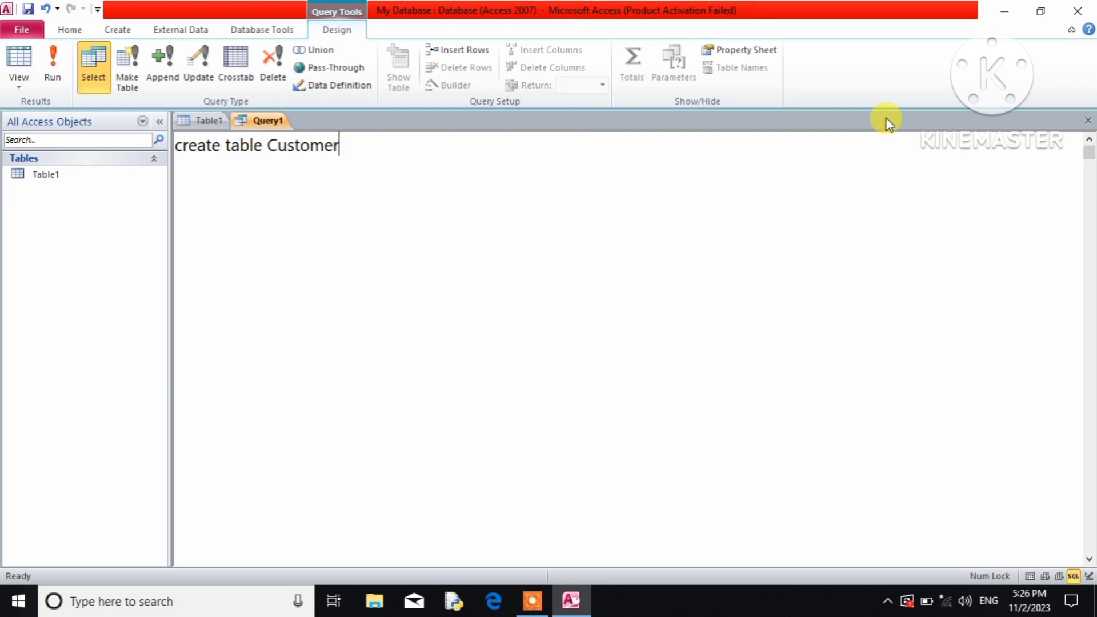
{"action": "type", "text": "("}
{"action": "key", "text": "Return"}
{"action": "type", "text": "CID integer"}
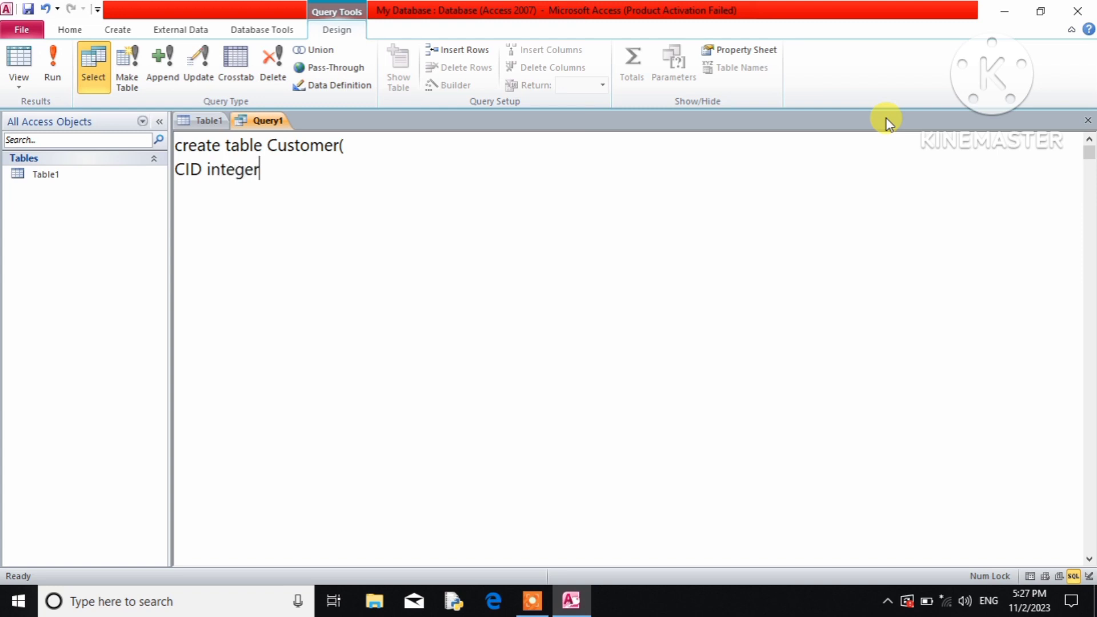
{"action": "type", "text": " NOT NULL,"}
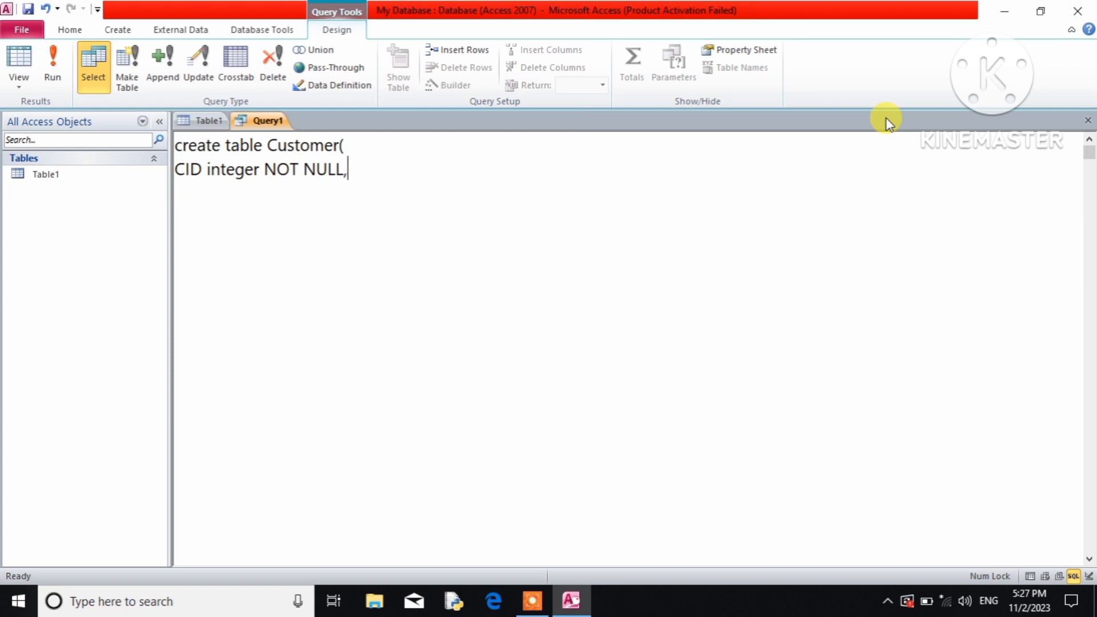
Complete the create table statement with the columns Last_Name varchar(30) and First_Name varchar(30)
{"action": "key", "text": "Return"}
{"action": "type", "text": "Last_Nam"}
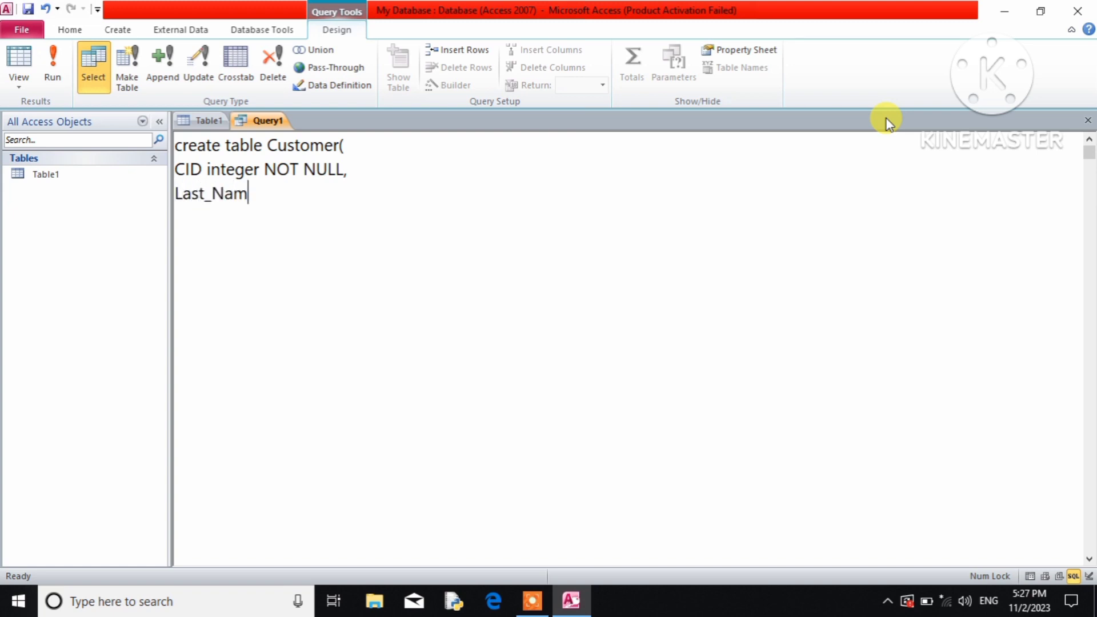
{"action": "type", "text": "e varchar("}
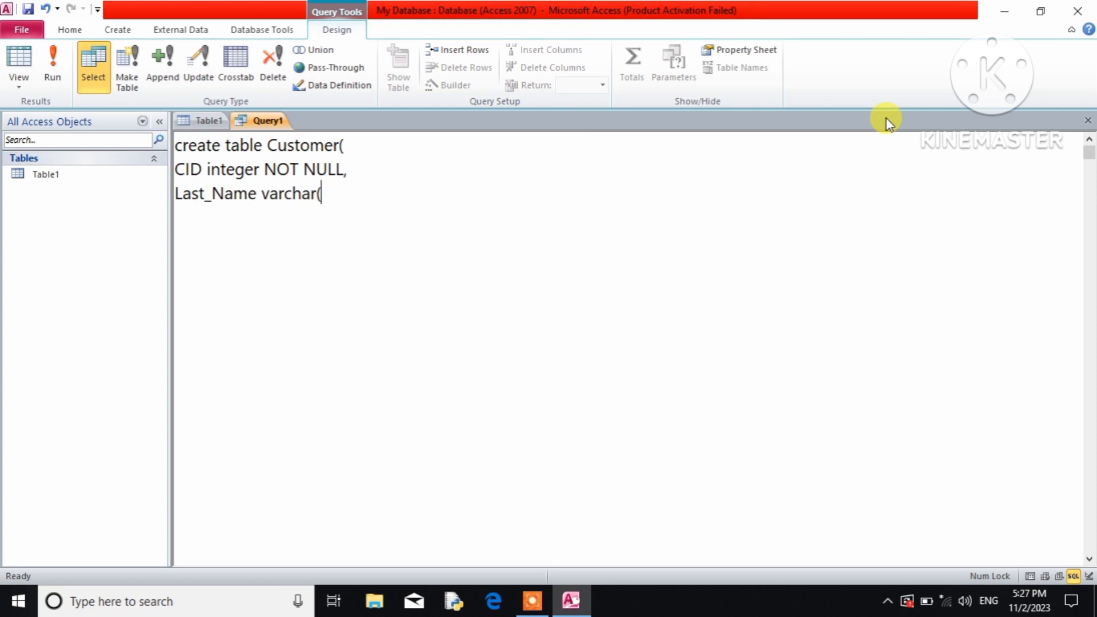
{"action": "type", "text": "30),"}
{"action": "key", "text": "Return"}
{"action": "type", "text": "First_Name"}
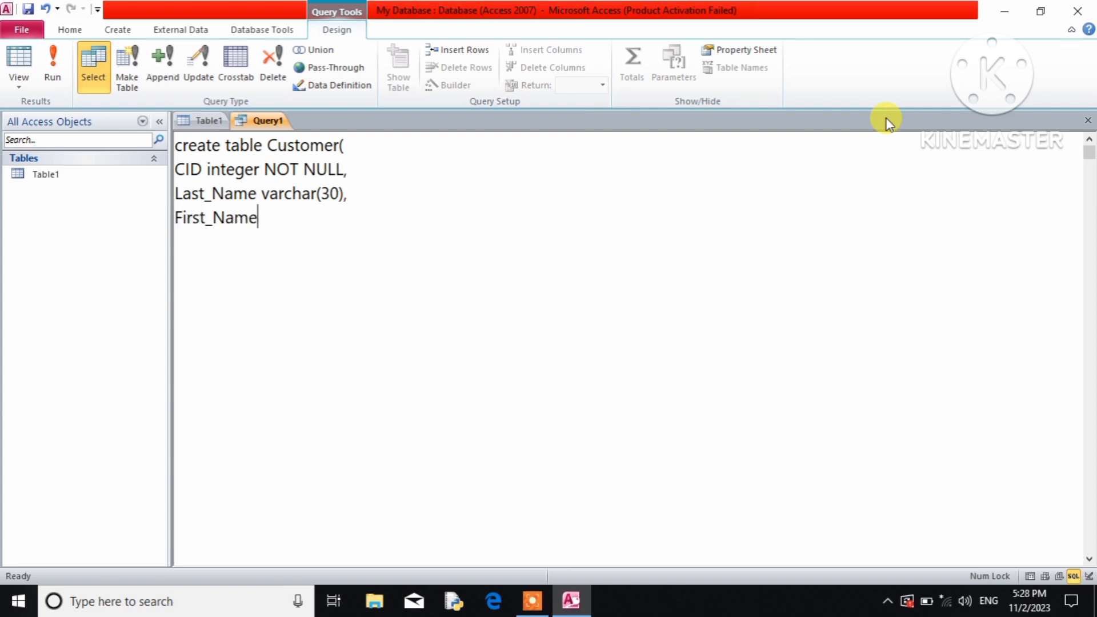
{"action": "type", "text": " varchar(30));"}
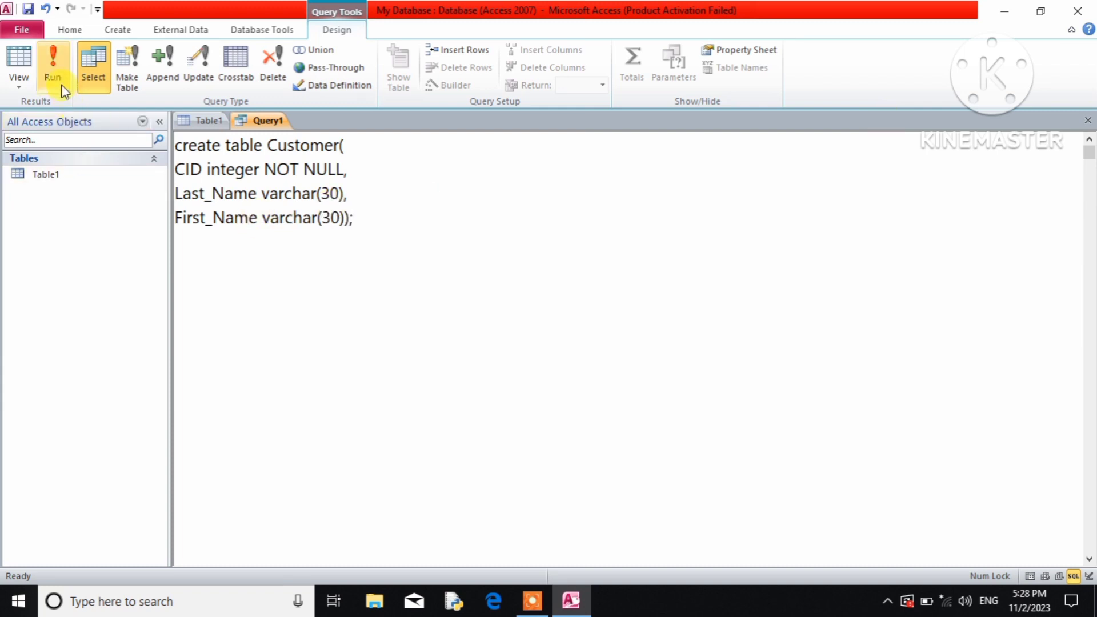
Run the create table query and open the Customer table
{"action": "left_click", "coordinate": [53, 71]}
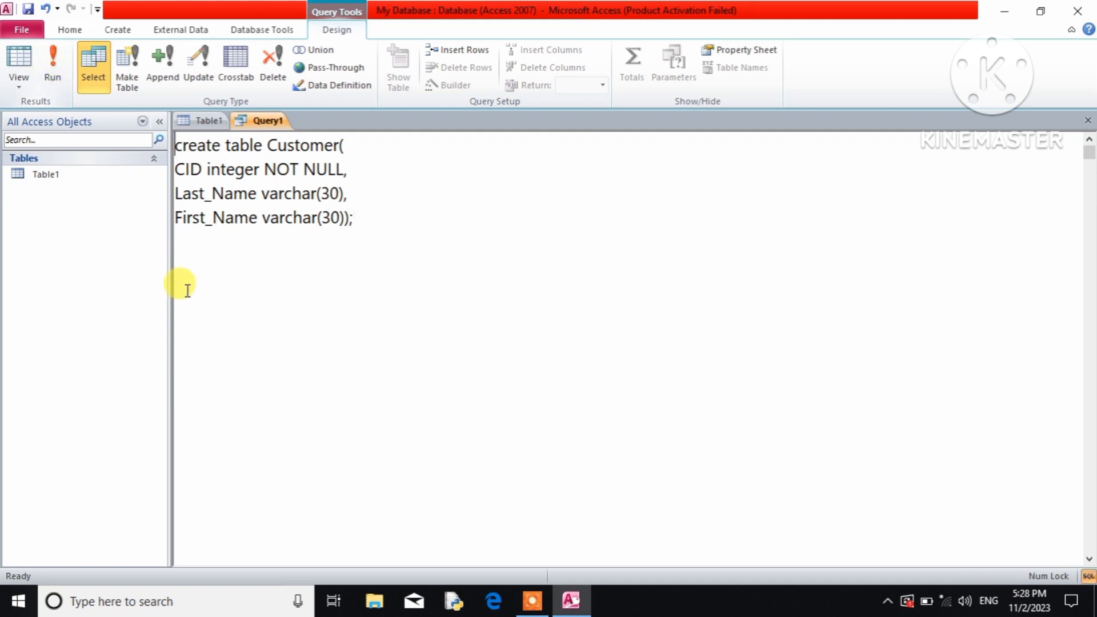
{"action": "double_click", "coordinate": [98, 175]}
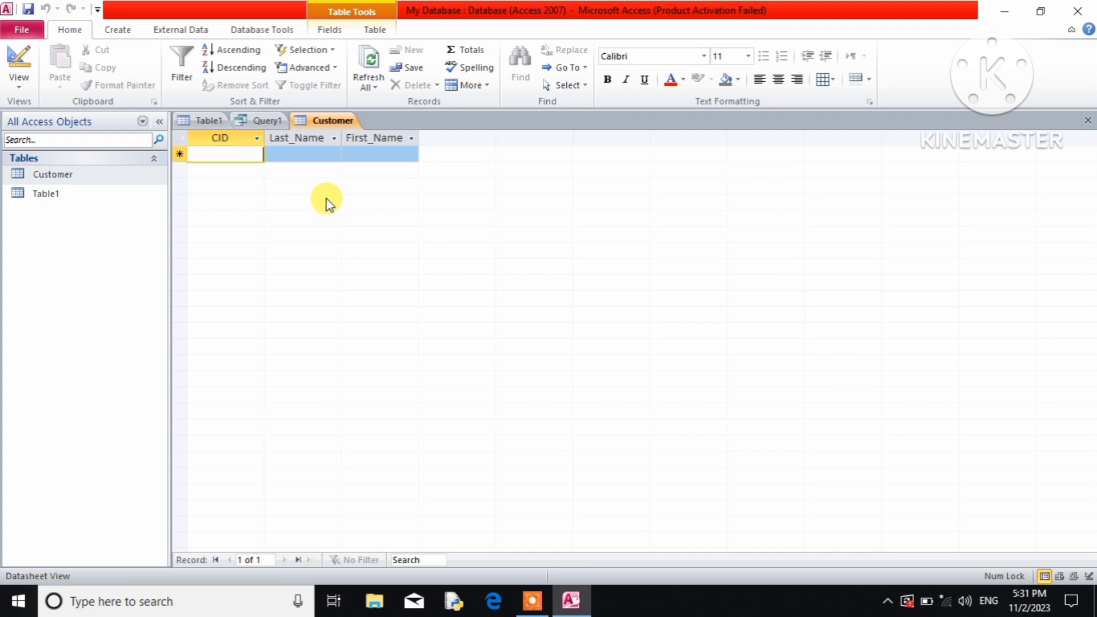
Replace the SQL in Query1 with an insert into Customer statement listing the columns Last_Name and First_Name
{"action": "left_click", "coordinate": [266, 121]}
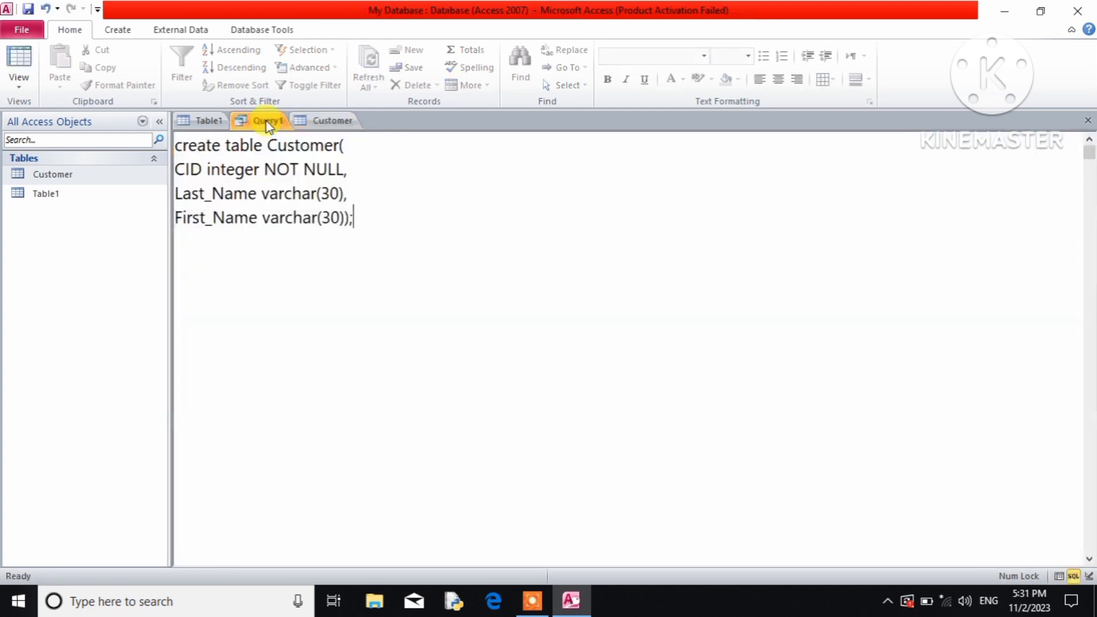
{"action": "left_click_drag", "start_coordinate": [354, 218], "coordinate": [174, 147]}
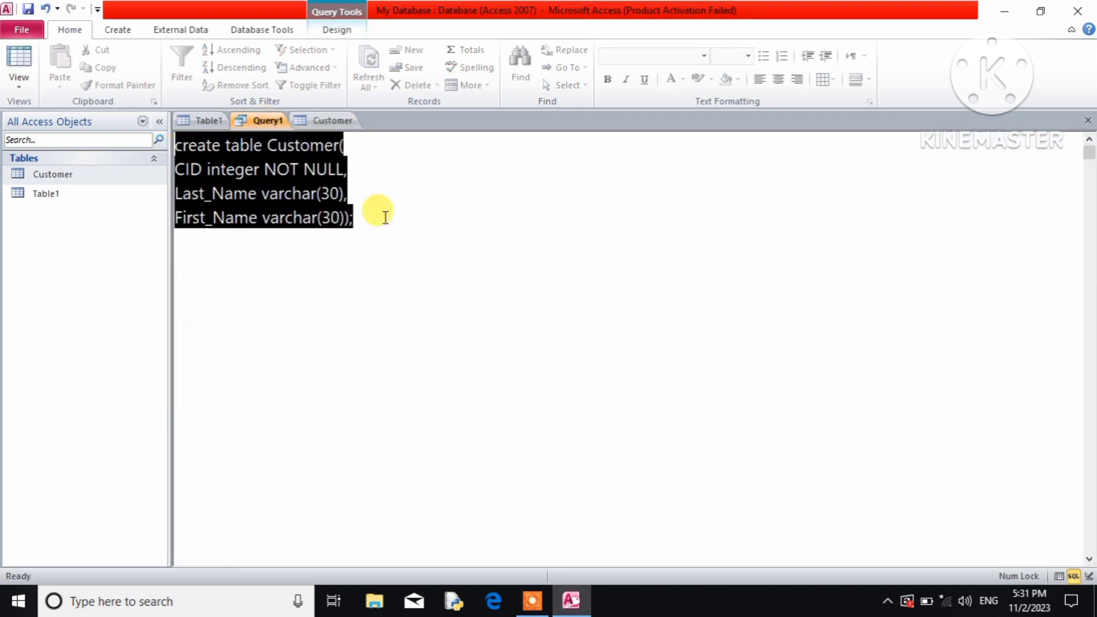
{"action": "key", "text": "Delete"}
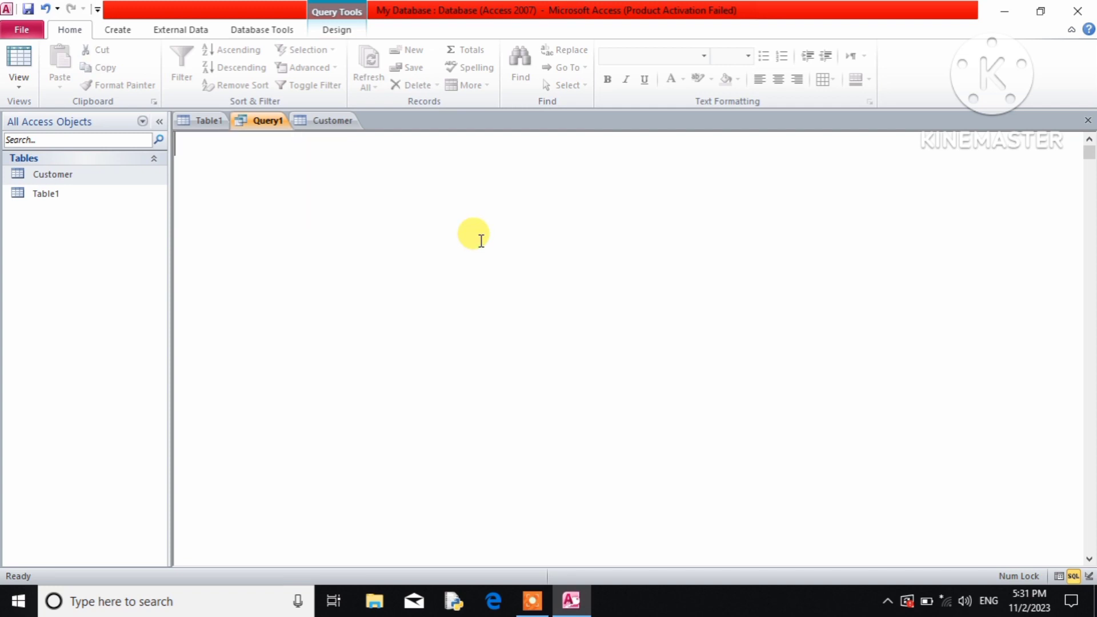
{"action": "type", "text": "insert into Cu"}
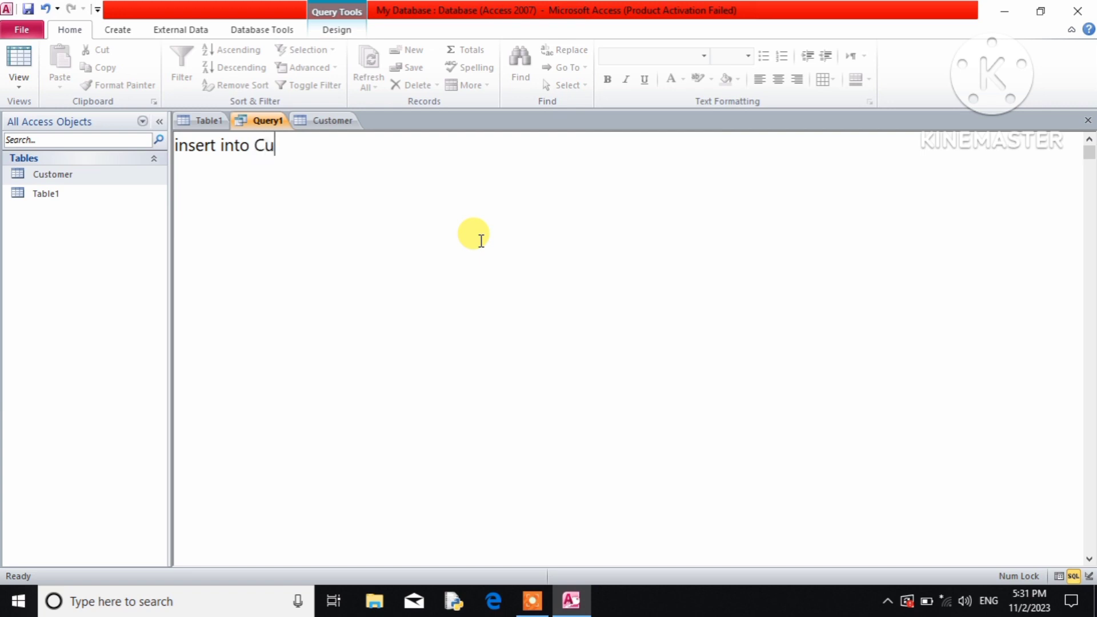
{"action": "type", "text": "stomer("}
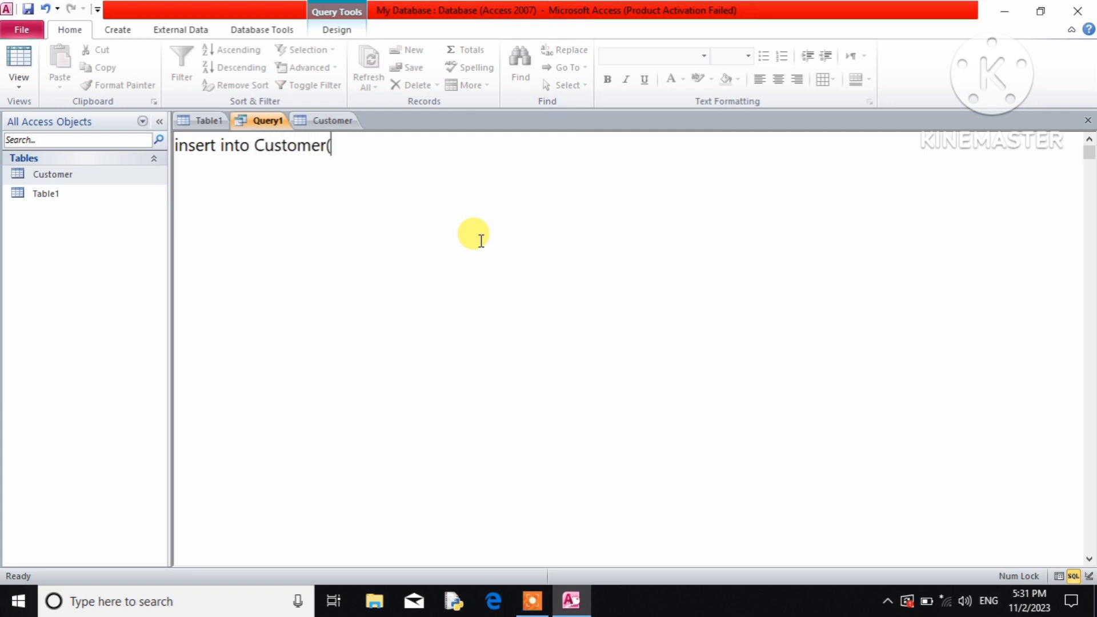
{"action": "type", "text": "Last_Nam"}
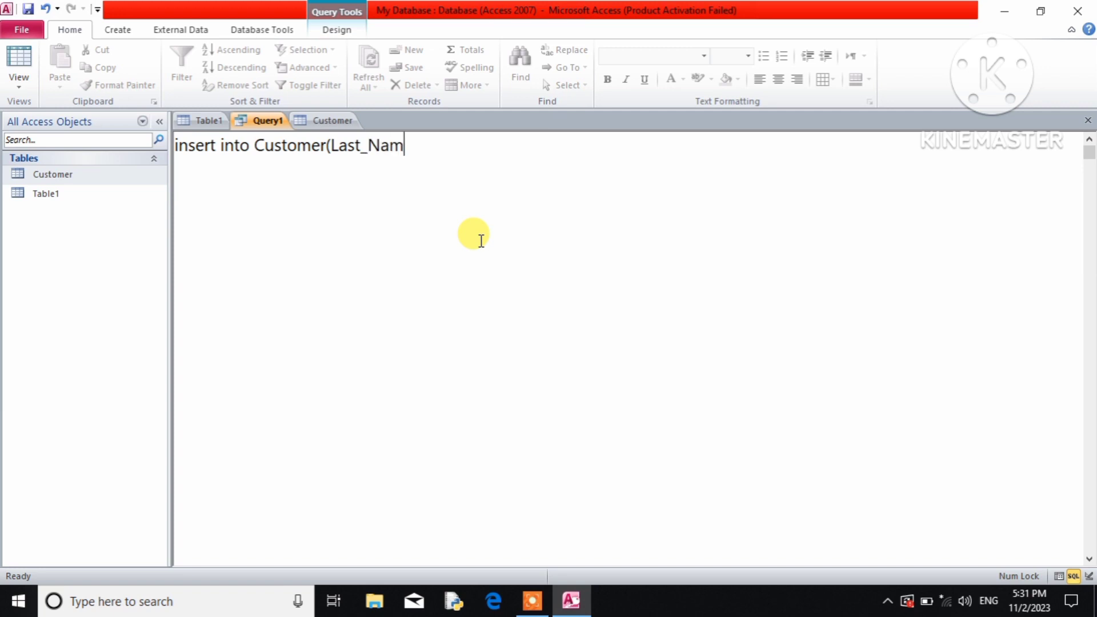
{"action": "type", "text": "e, First_Name) "}
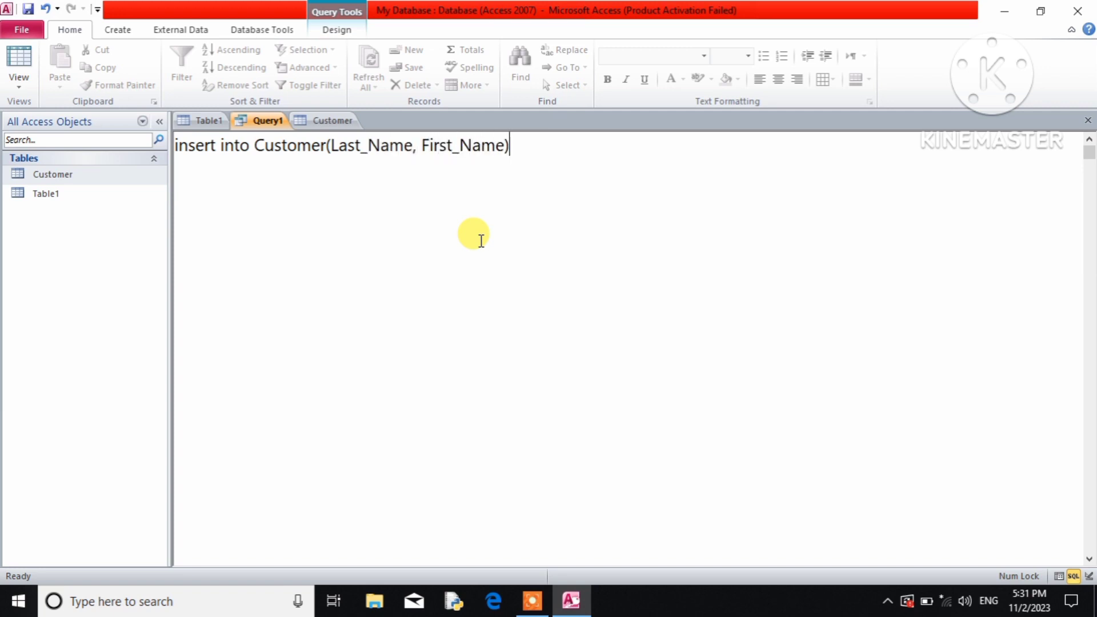
Add a values clause to the insert statement with the customer's last name and first name in double quotes
{"action": "type", "text": "values(\"B"}
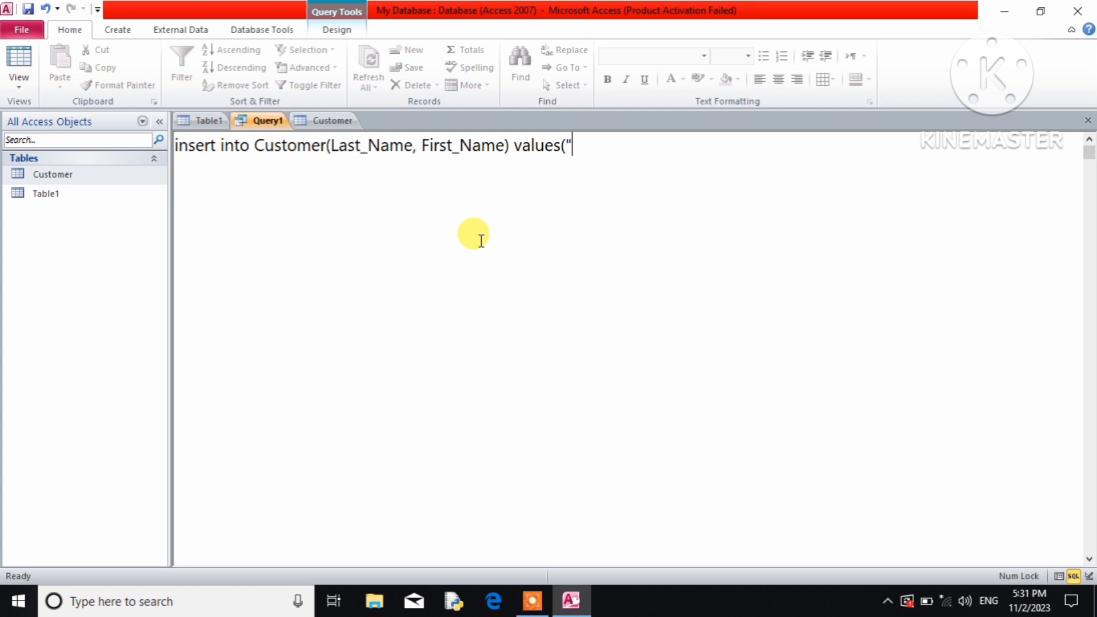
{"action": "type", "text": "anarj"}
{"action": "key", "text": "BackSpace"}
{"action": "type", "text": "gee\""}
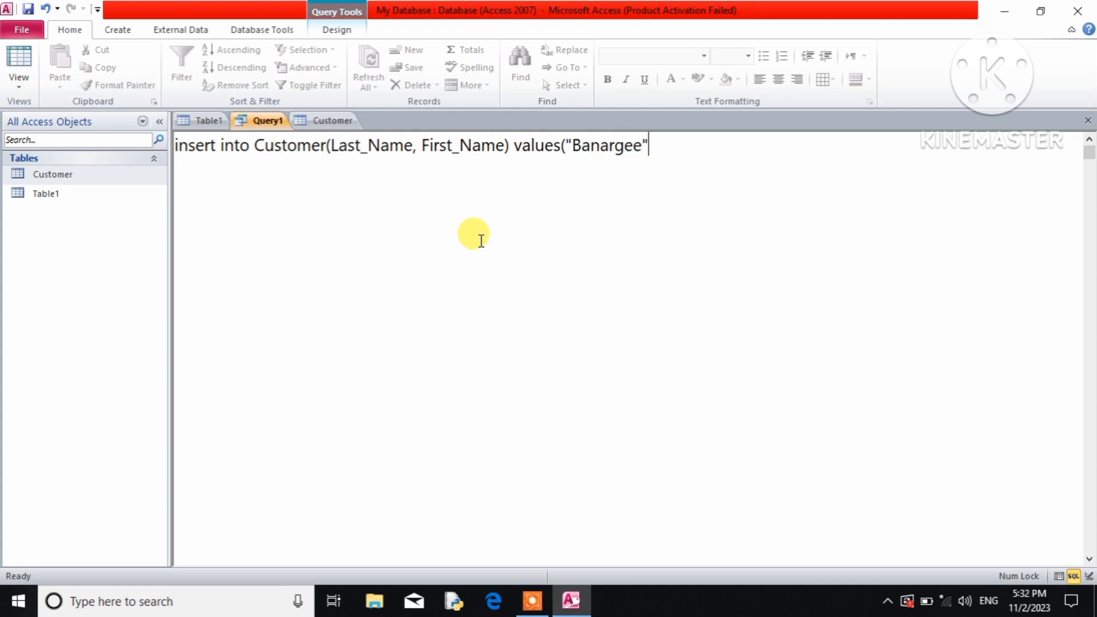
{"action": "type", "text": ",\"Mamta\")"}
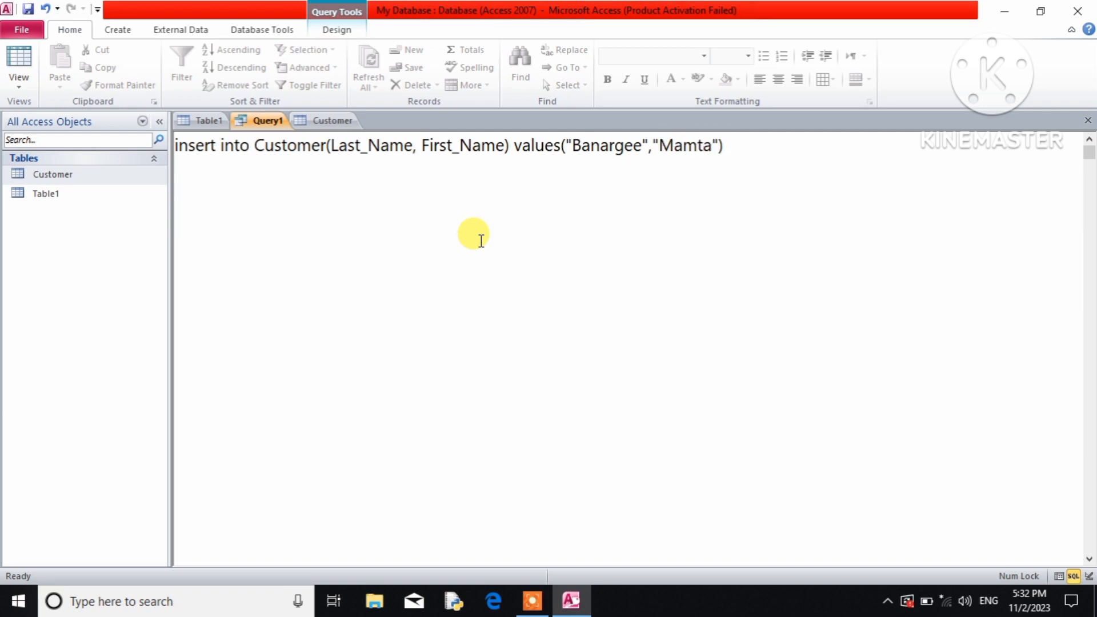
Run the insert query without a CID value, accept both append prompts, and check the Customer table
{"action": "left_click", "coordinate": [337, 30]}
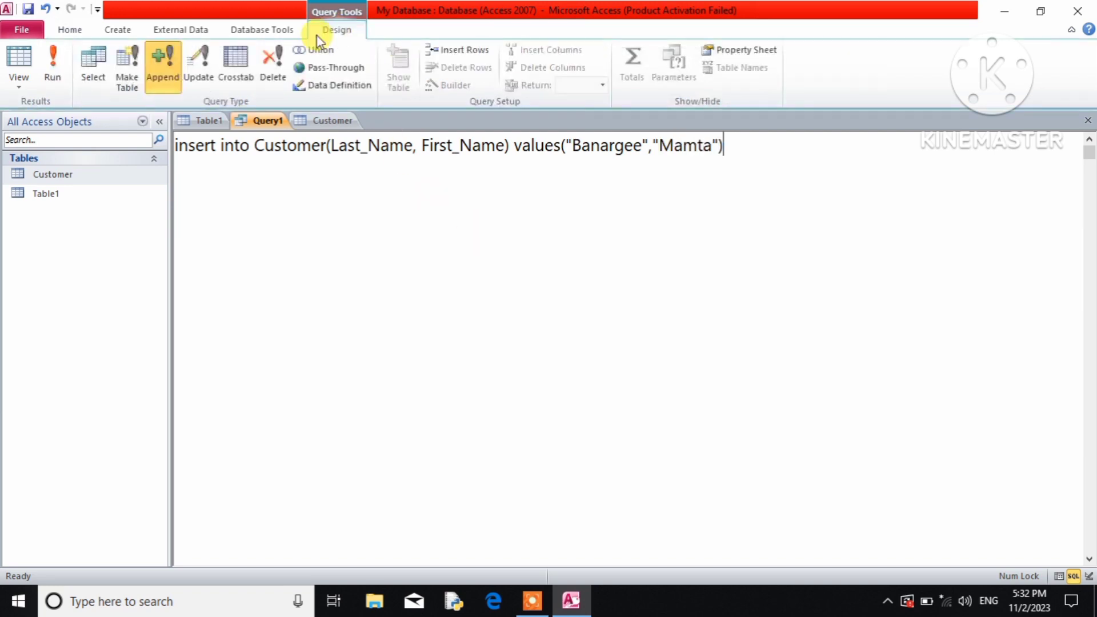
{"action": "left_click", "coordinate": [56, 89]}
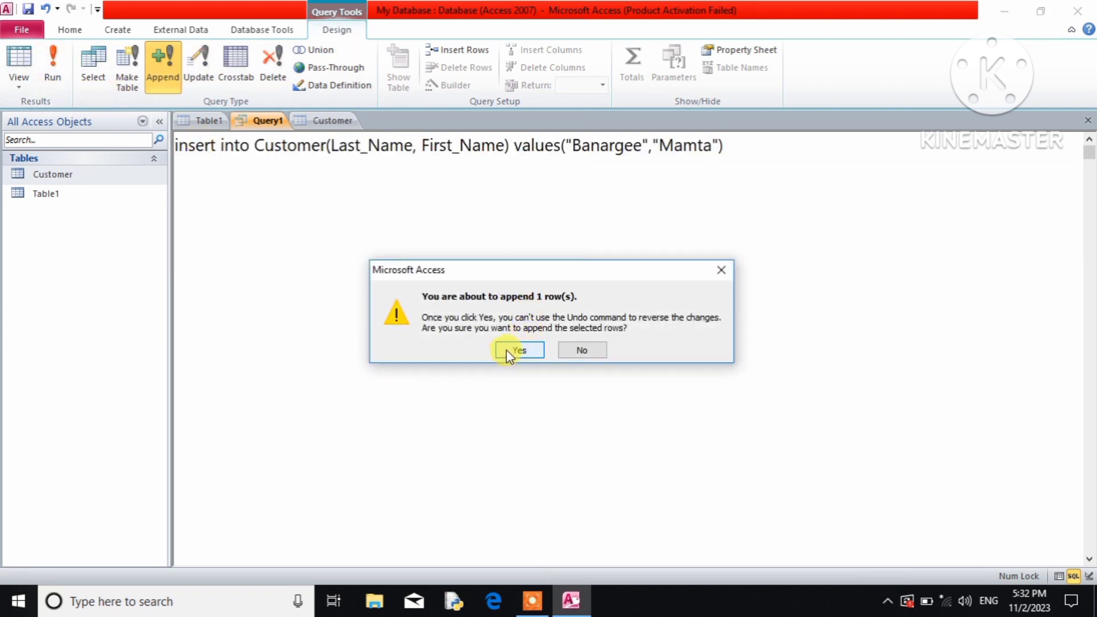
{"action": "left_click", "coordinate": [506, 350]}
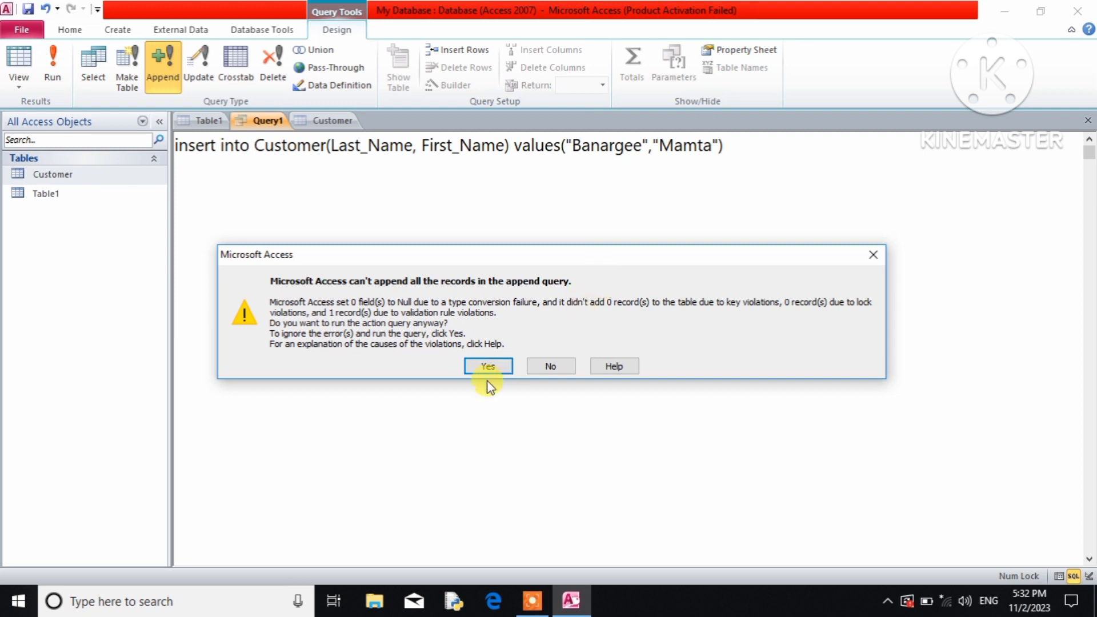
{"action": "left_click", "coordinate": [483, 366]}
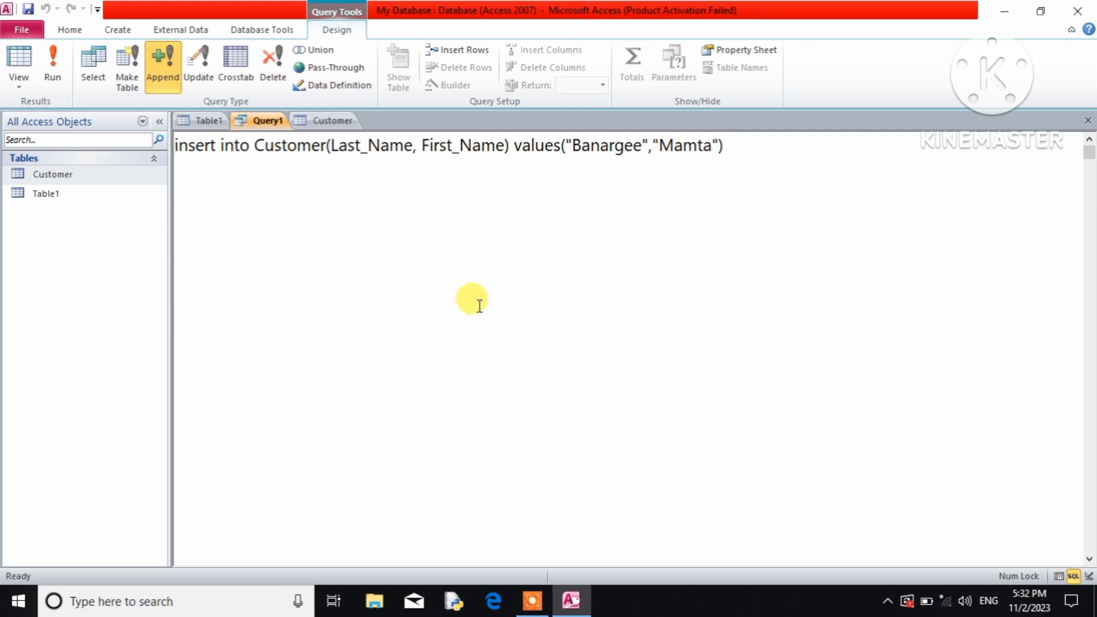
{"action": "left_click", "coordinate": [324, 121]}
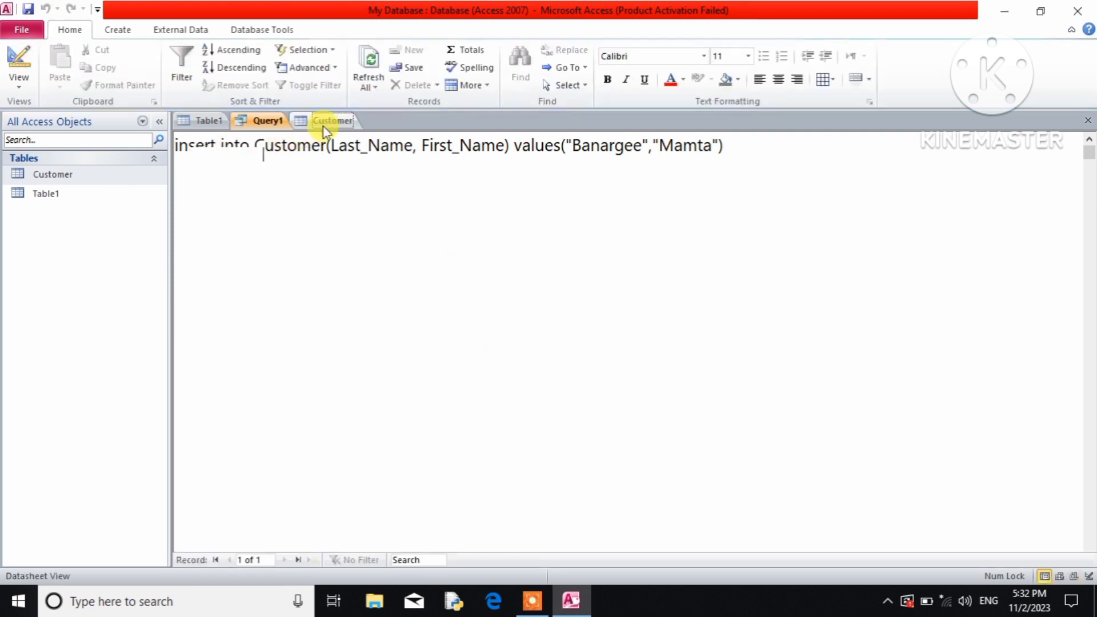
Refresh all records in the Customer table to check for the inserted row, and return to Query1
{"action": "left_click", "coordinate": [369, 83]}
{"action": "left_click", "coordinate": [383, 105]}
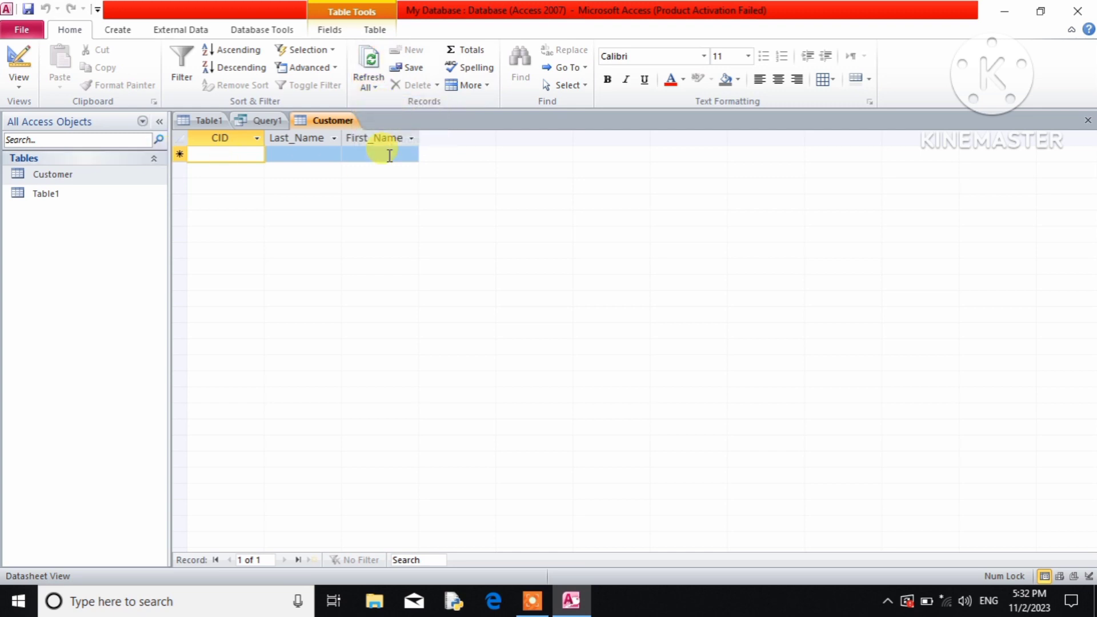
{"action": "left_click", "coordinate": [268, 121]}
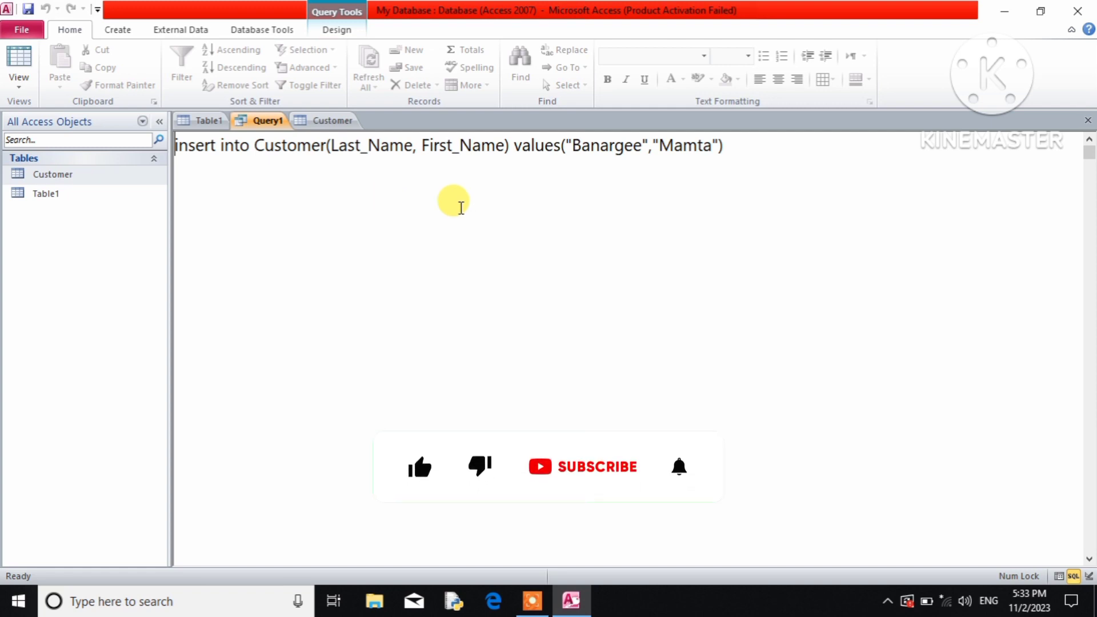
Add CID as the first column of the insert statement and 101 as its first value
{"action": "left_click", "coordinate": [331, 146]}
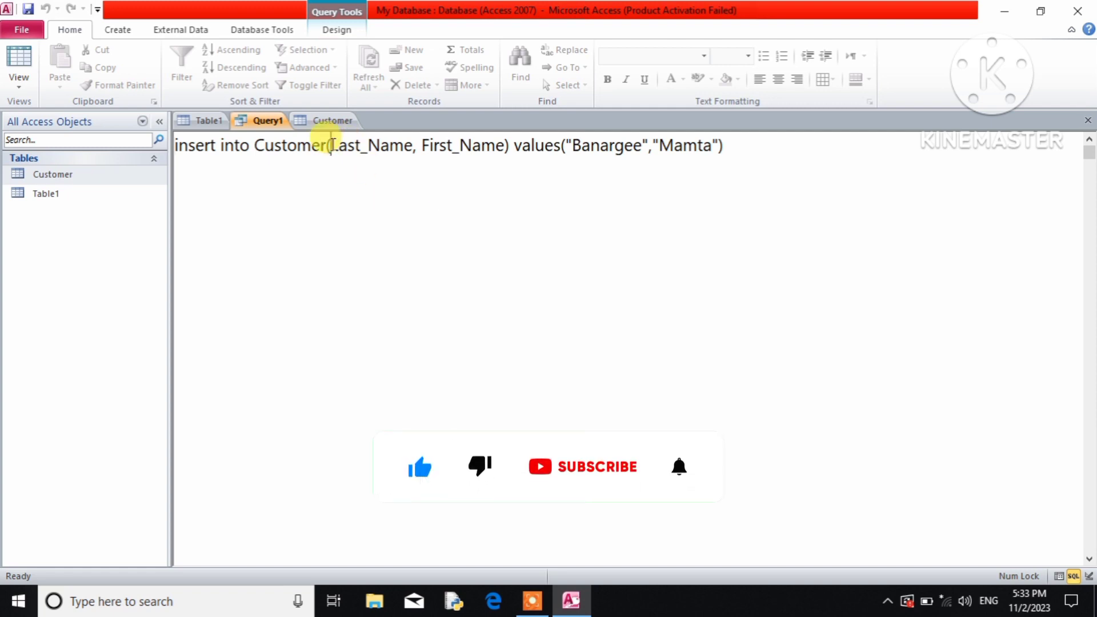
{"action": "type", "text": "CID,"}
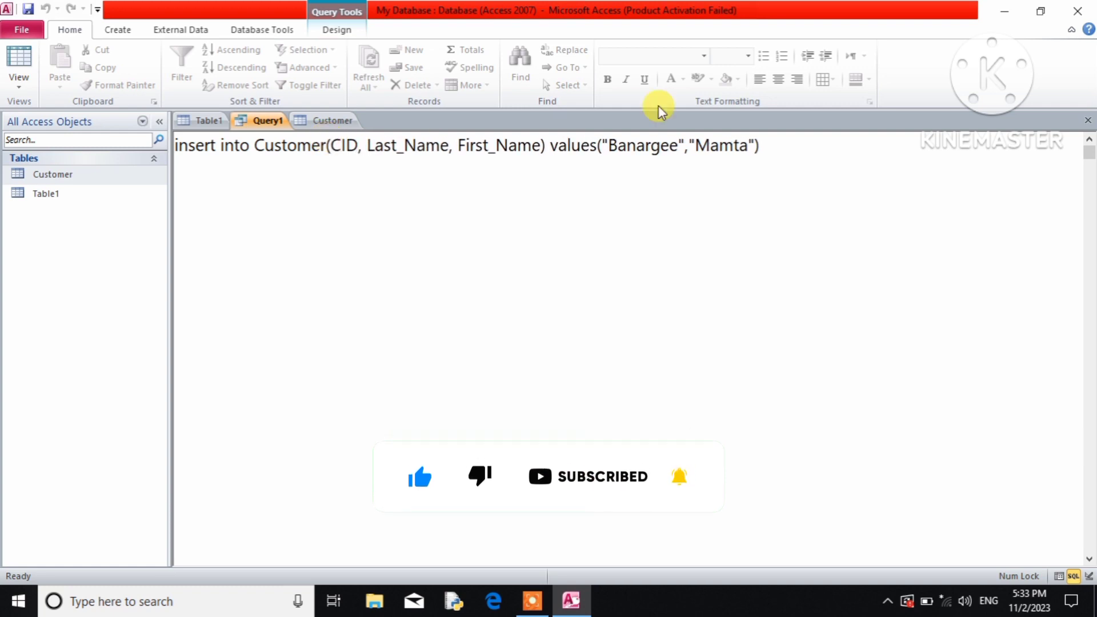
{"action": "left_click", "coordinate": [601, 146]}
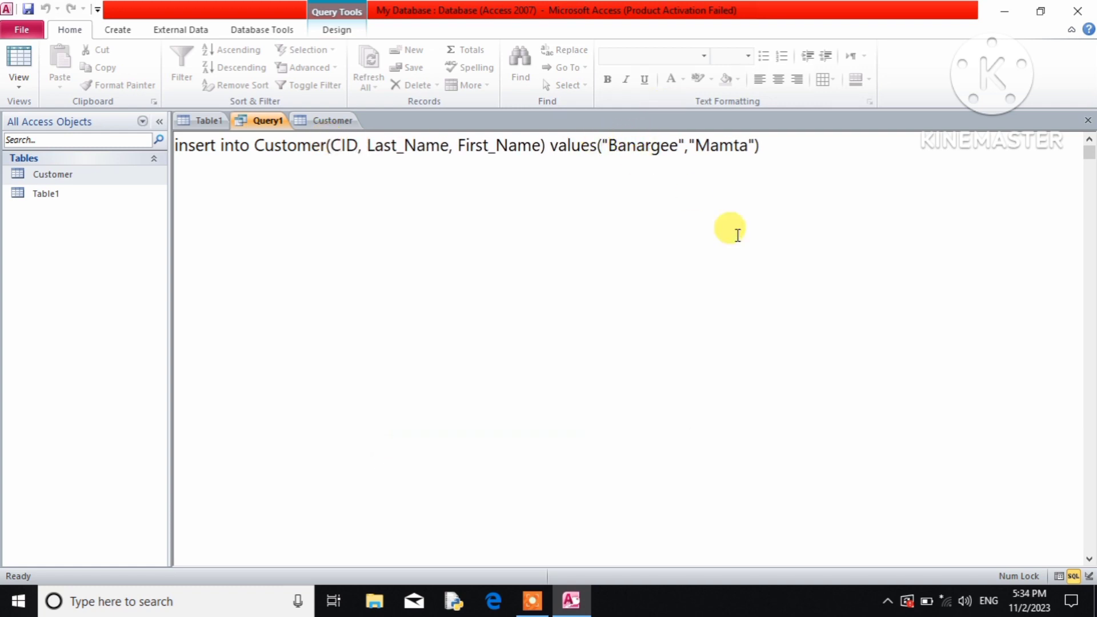
{"action": "type", "text": "101,"}
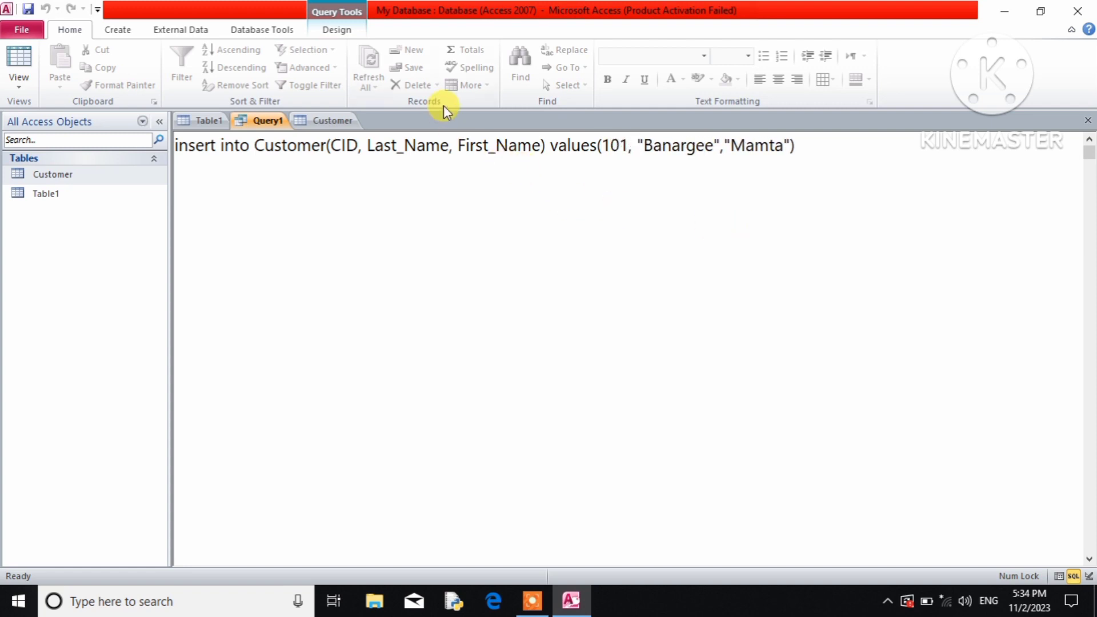
Run the insert query, accept the append prompt, and refresh the Customer table to check the record
{"action": "left_click", "coordinate": [343, 30]}
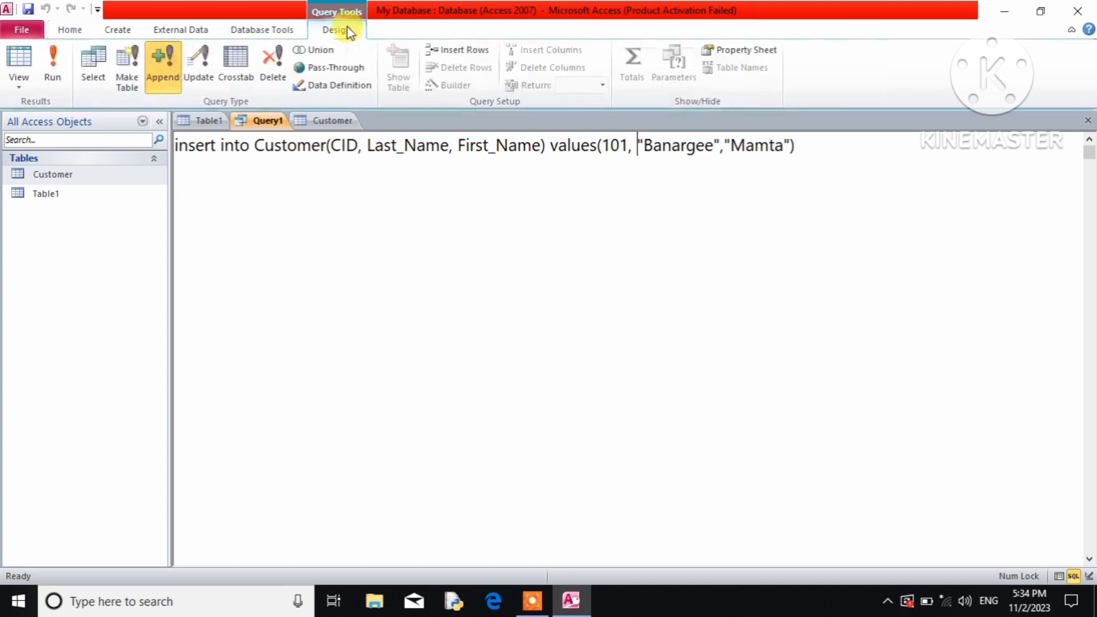
{"action": "left_click", "coordinate": [67, 77]}
{"action": "left_click", "coordinate": [518, 350]}
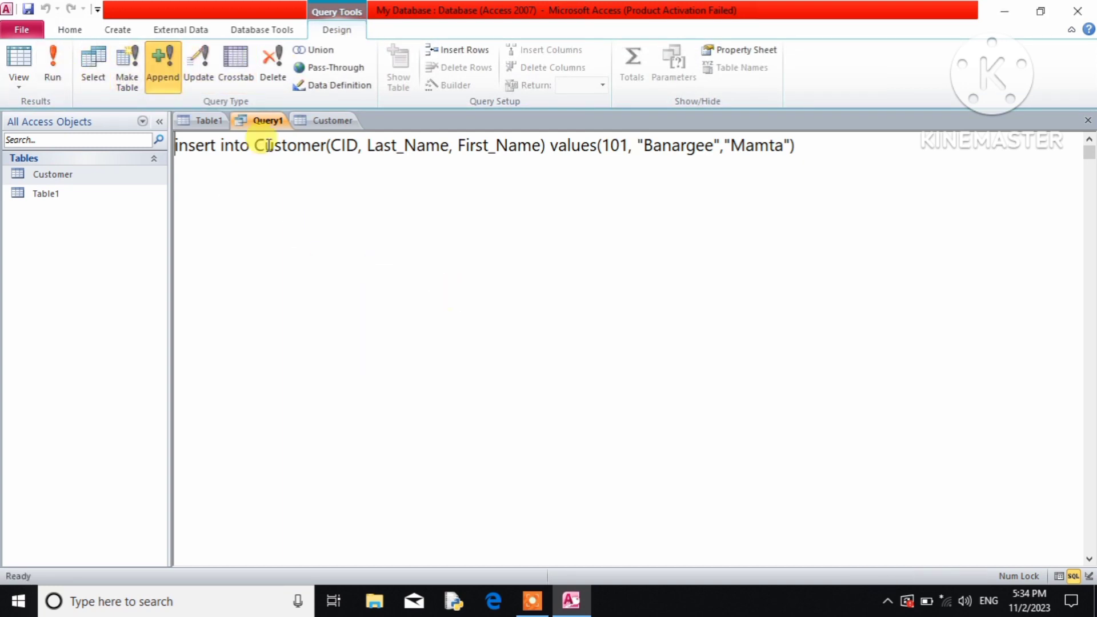
{"action": "left_click", "coordinate": [315, 120]}
{"action": "left_click", "coordinate": [377, 87]}
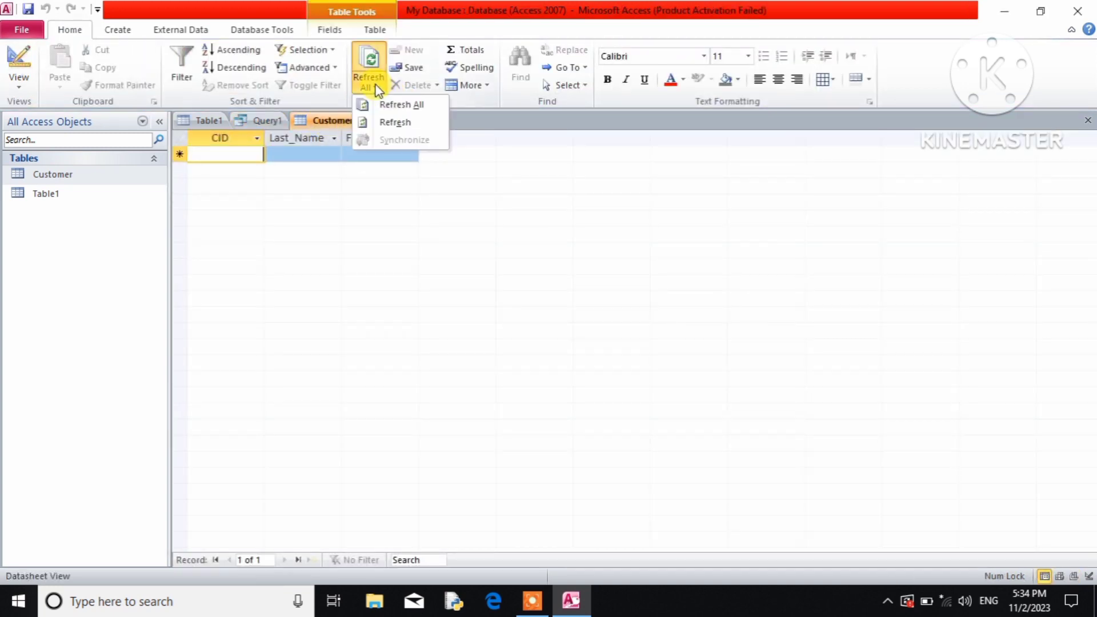
{"action": "left_click", "coordinate": [394, 105]}
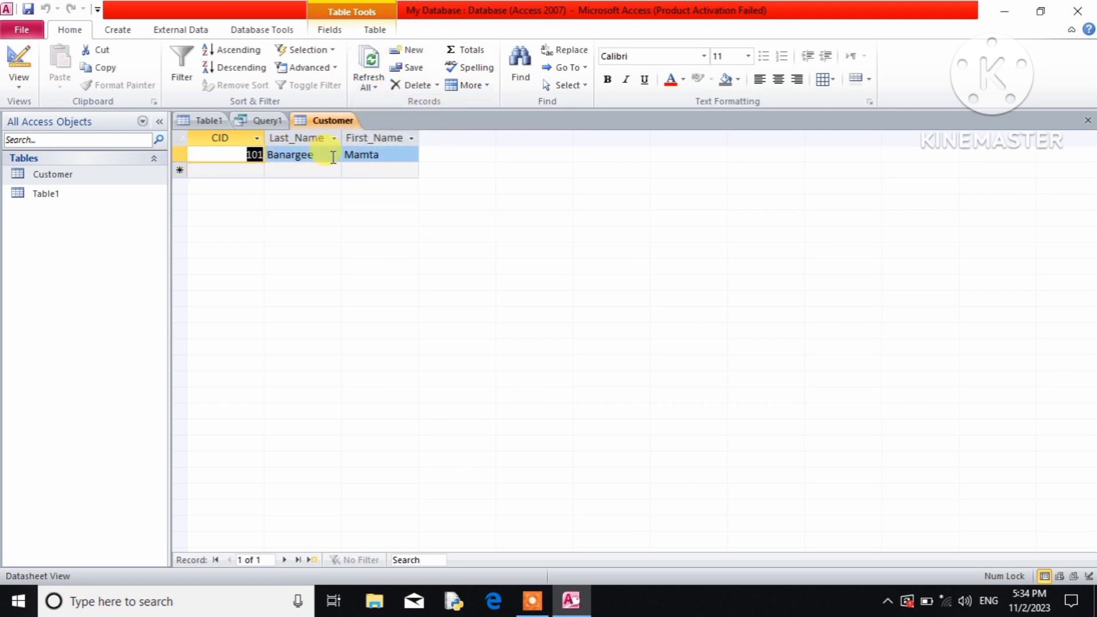
Replace the SQL in Query1 with the start of a create table statement for Customer2
{"action": "left_click", "coordinate": [262, 121]}
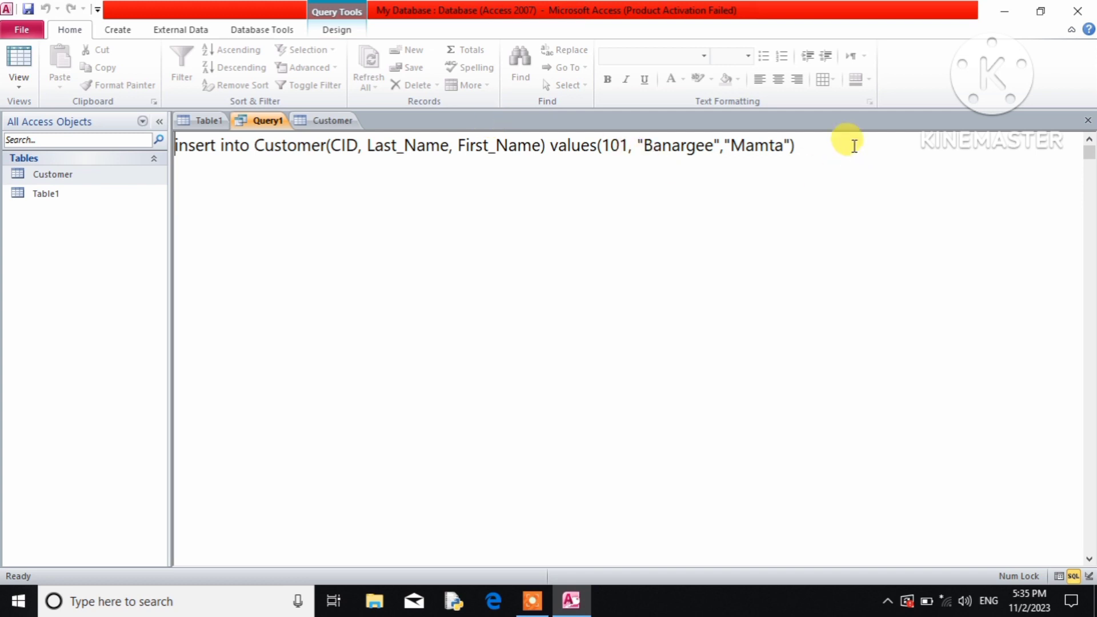
{"action": "left_click_drag", "start_coordinate": [852, 147], "coordinate": [465, 230]}
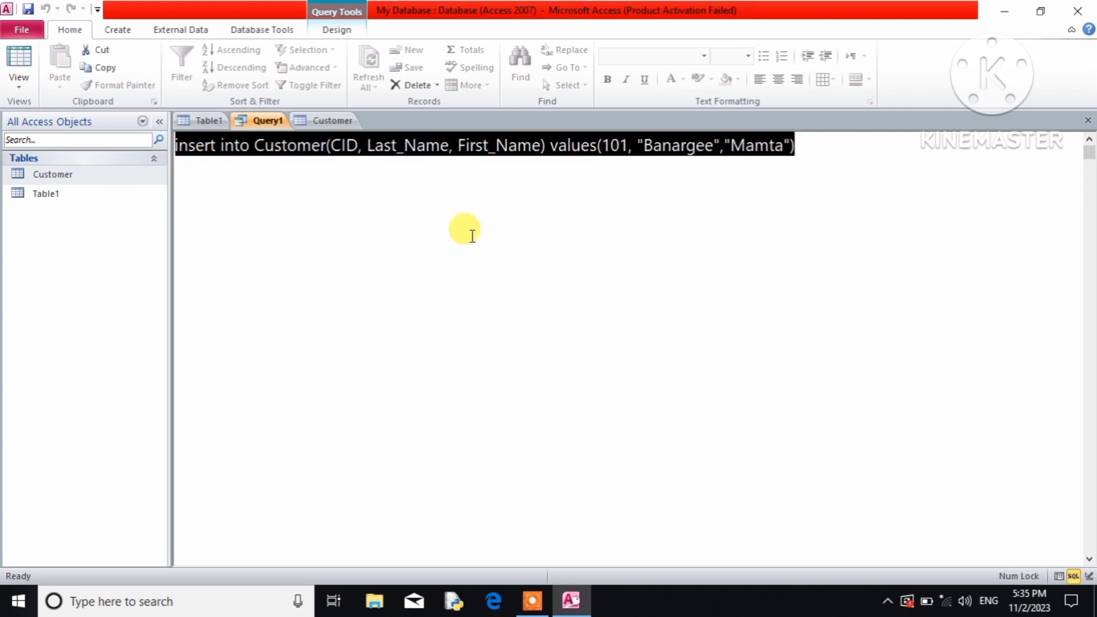
{"action": "type", "text": "cre"}
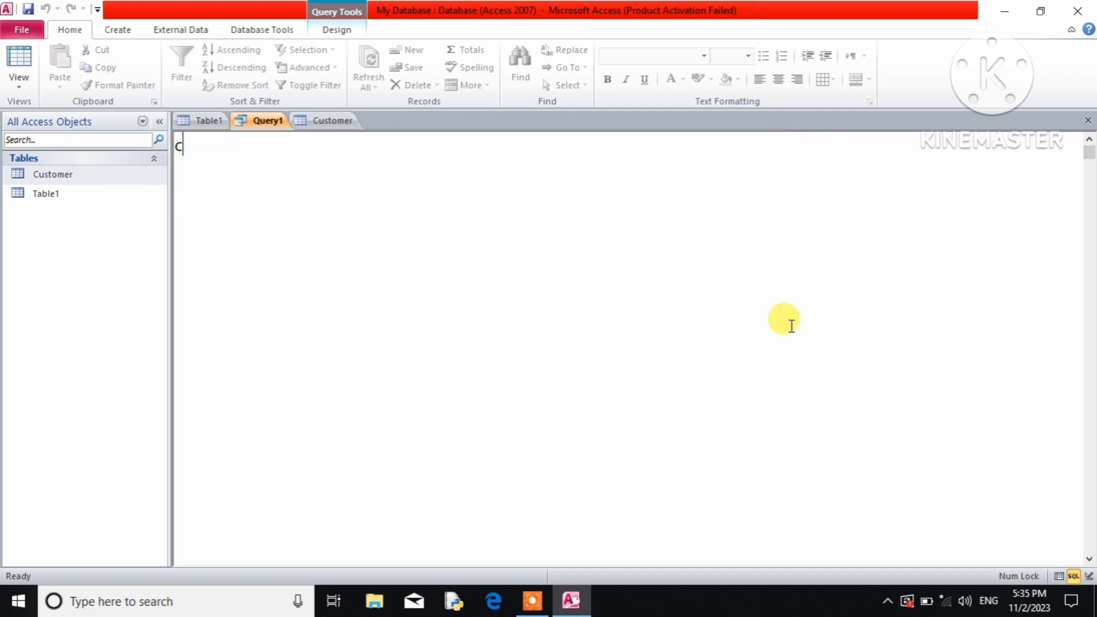
{"action": "key", "text": "BackSpace"}
{"action": "type", "text": "eate tabe"}
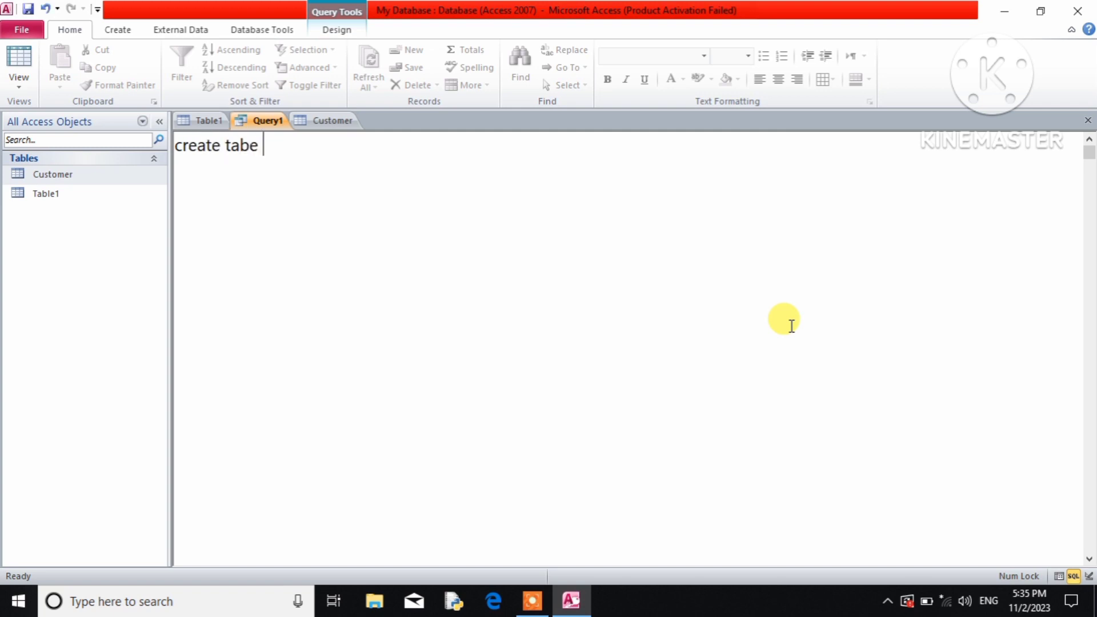
{"action": "key", "text": "BackSpace"}
{"action": "type", "text": "le Customer2"}
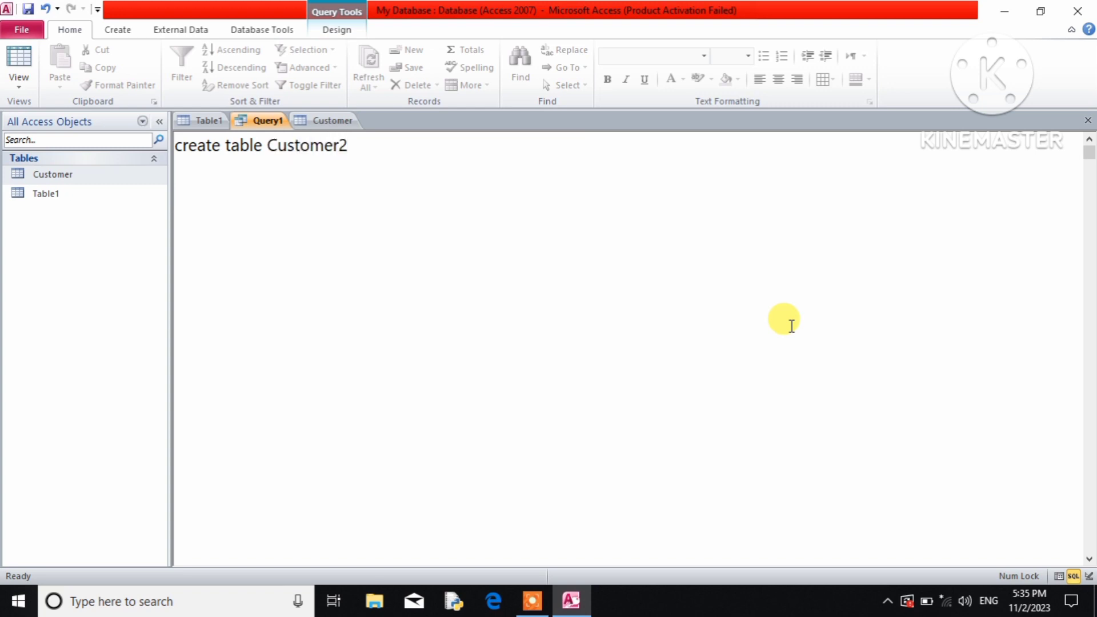
Open the column list and define CID as integer and Last_Name as varchar(30), each on its own line
{"action": "type", "text": "("}
{"action": "key", "text": "Return"}
{"action": "type", "text": "CID inte"}
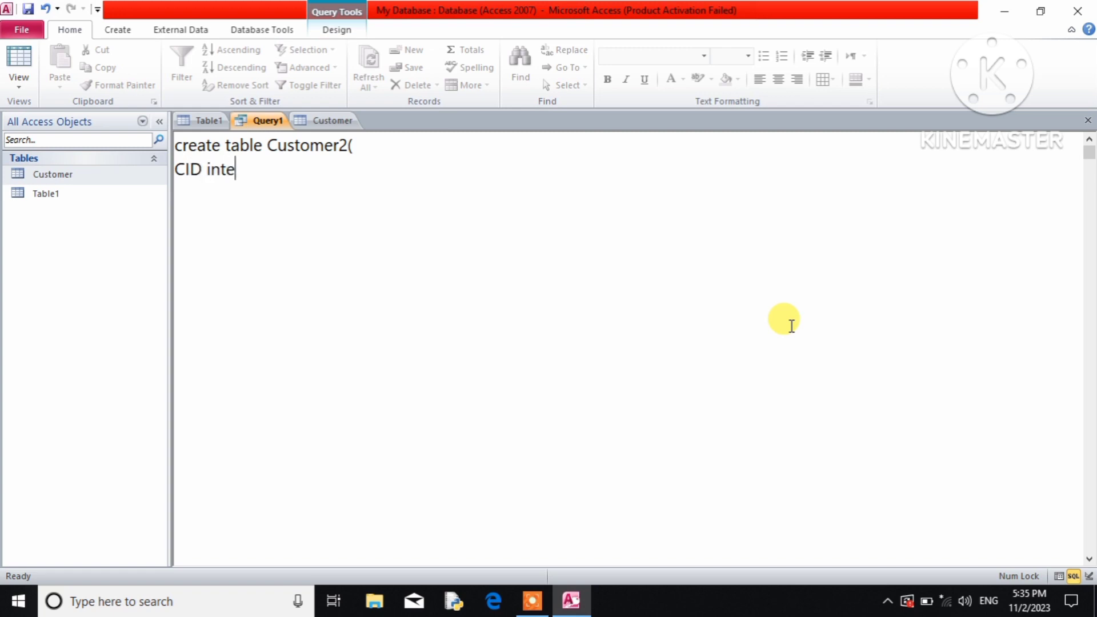
{"action": "type", "text": "ger,"}
{"action": "key", "text": "Return"}
{"action": "type", "text": "Last_Name"}
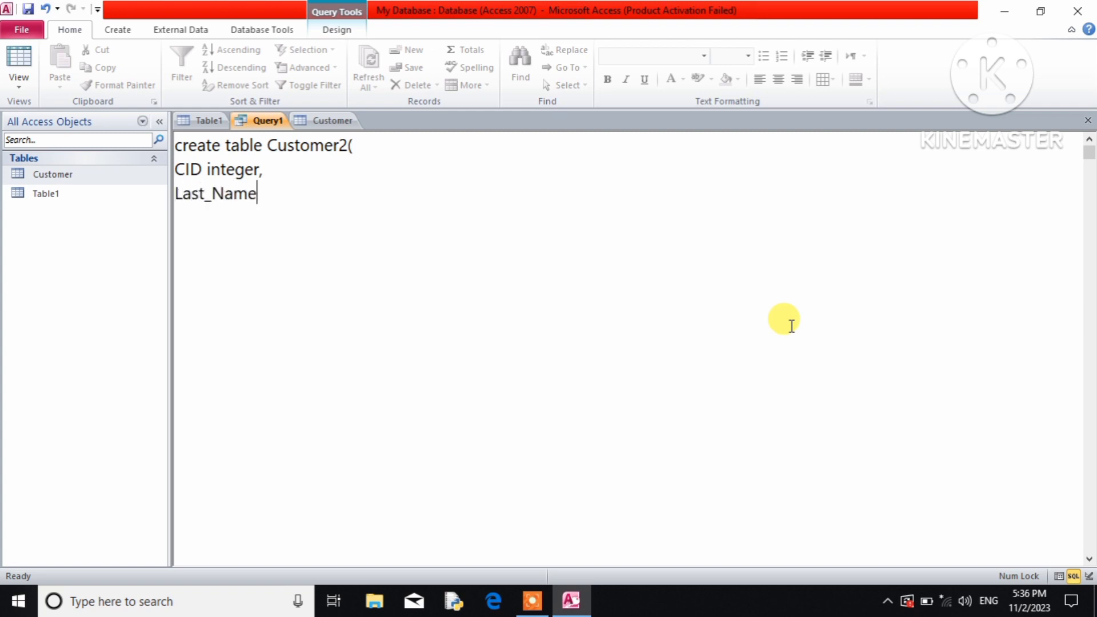
{"action": "type", "text": " varchar(30"}
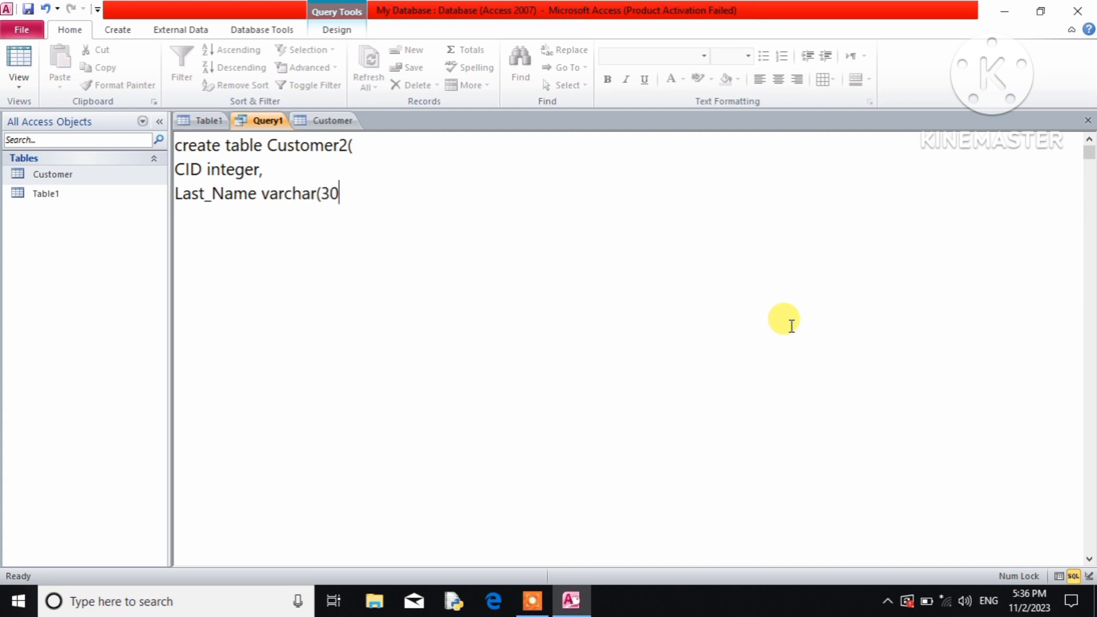
{"action": "type", "text": "),"}
Add a First_Name varchar(30) column on a new line and close the create table statement with a semicolon
{"action": "key", "text": "Return"}
{"action": "type", "text": "N"}
{"action": "key", "text": "BackSpace"}
{"action": "type", "text": "First_Name v"}
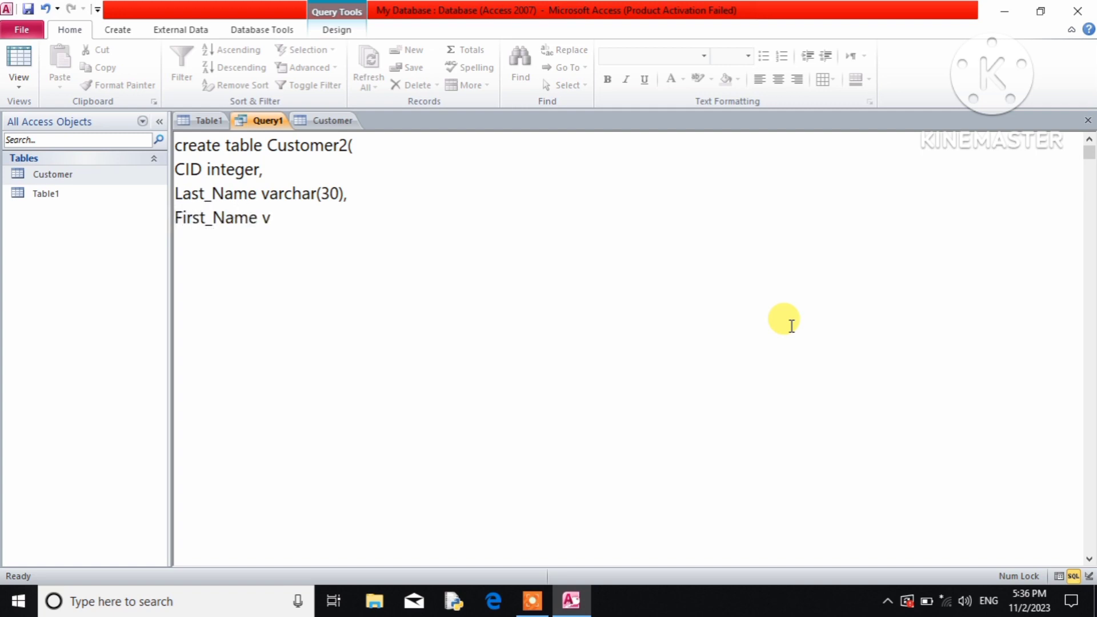
{"action": "type", "text": "archar(30));"}
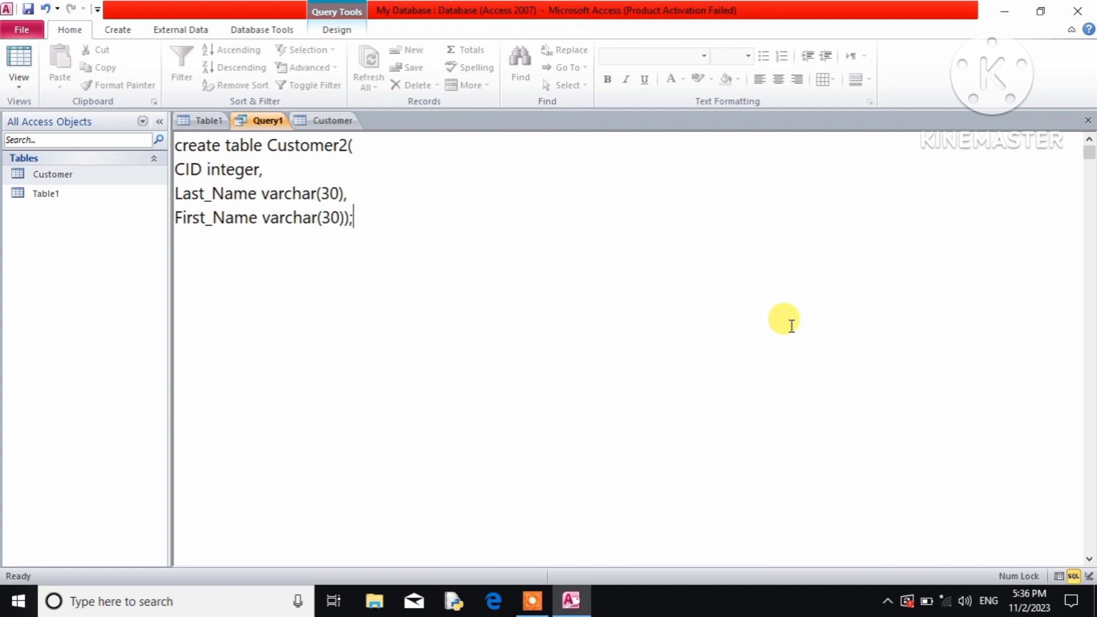
{"action": "left_click", "coordinate": [276, 168]}
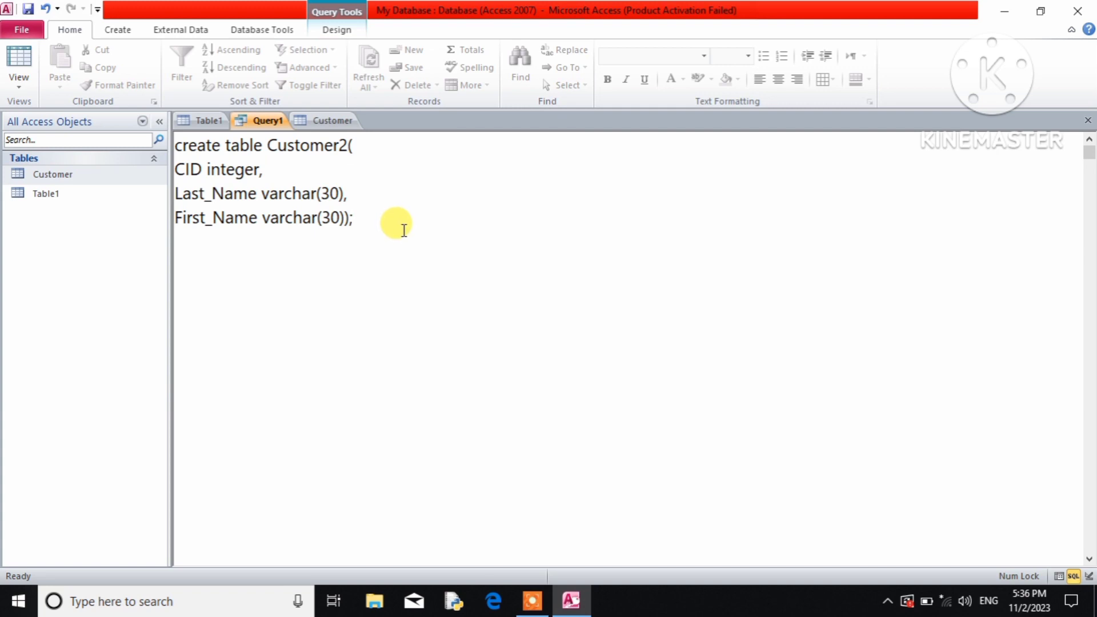
Run the create table query and open the Customer2 table
{"action": "left_click", "coordinate": [338, 32]}
{"action": "left_click", "coordinate": [54, 64]}
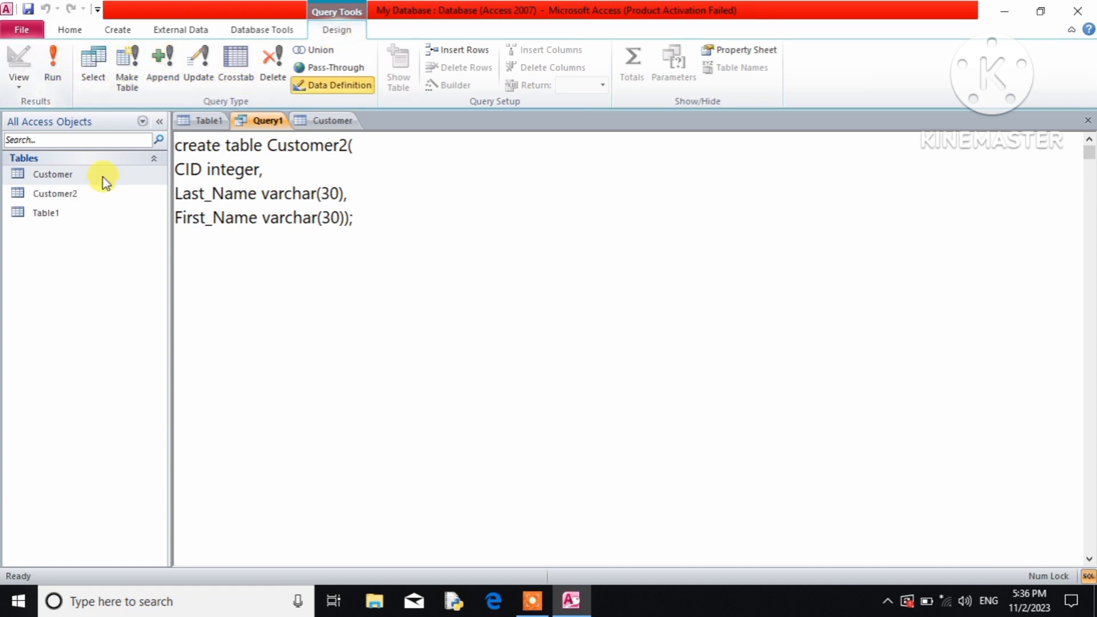
{"action": "double_click", "coordinate": [99, 196]}
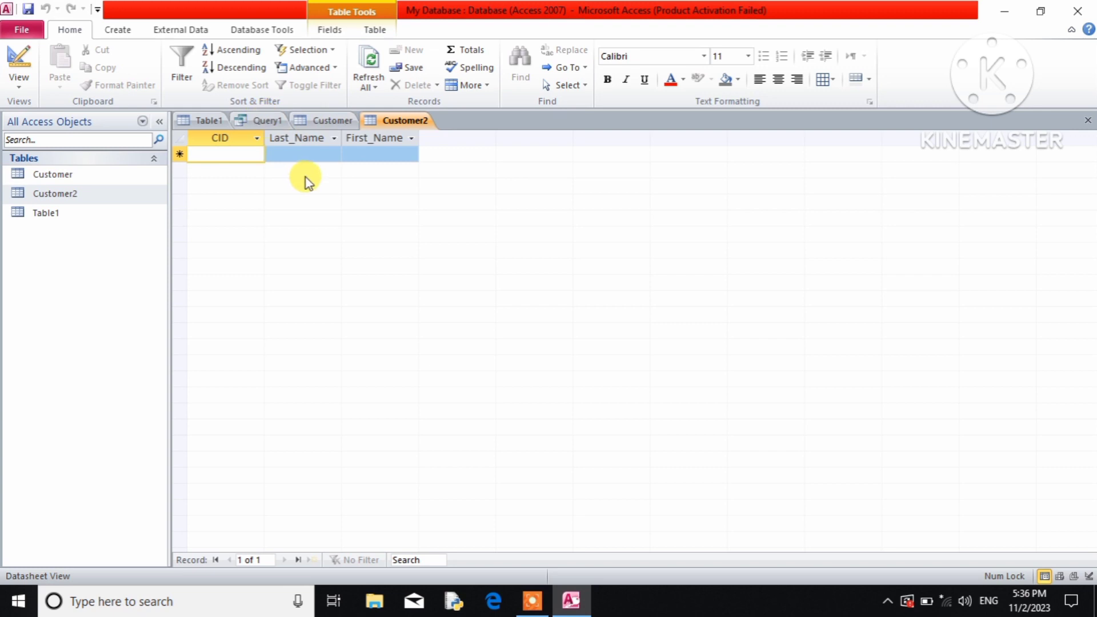
Enter a record in Customer2 with the customer's last name and first name, leaving CID empty
{"action": "key", "text": "Tab"}
{"action": "type", "text": "Yadva"}
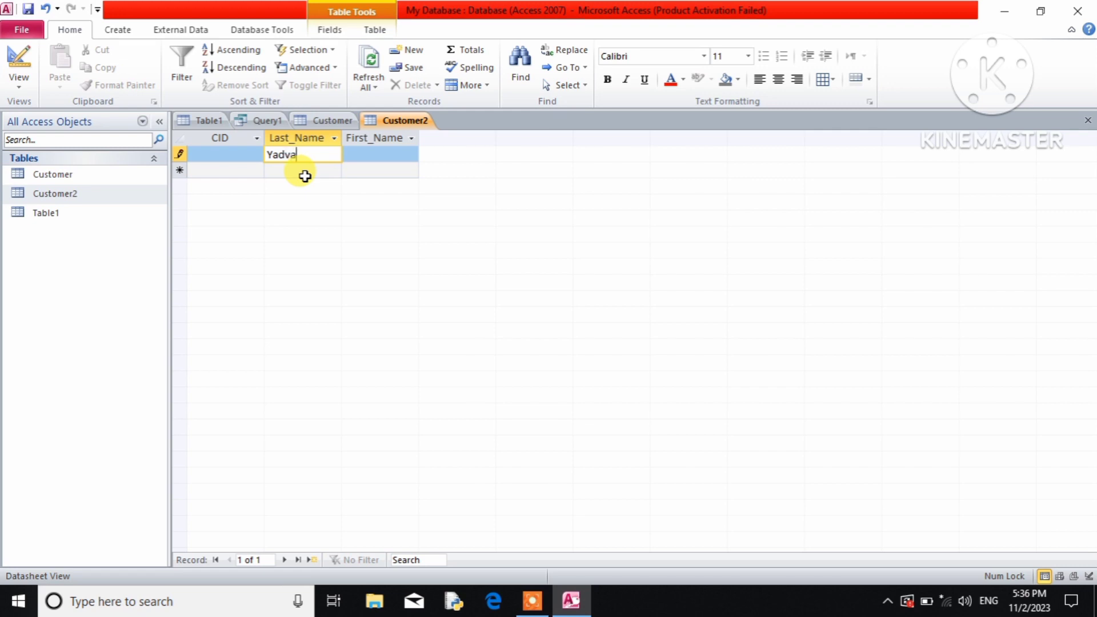
{"action": "key", "text": "Tab"}
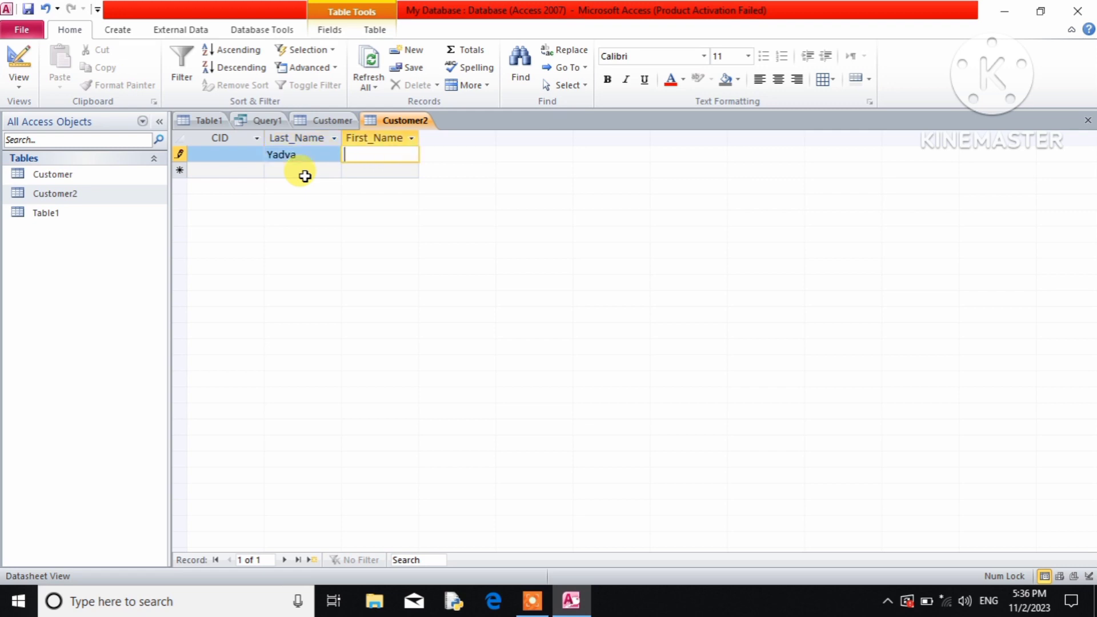
{"action": "type", "text": "Rish"}
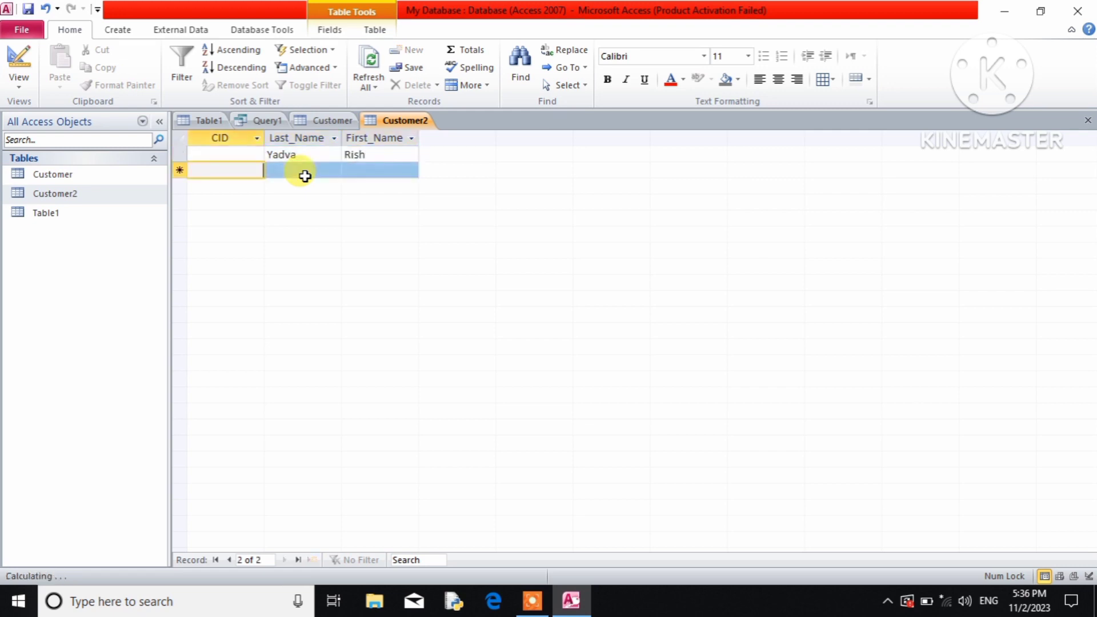
{"action": "key", "text": "Tab"}
{"action": "left_click", "coordinate": [234, 154]}
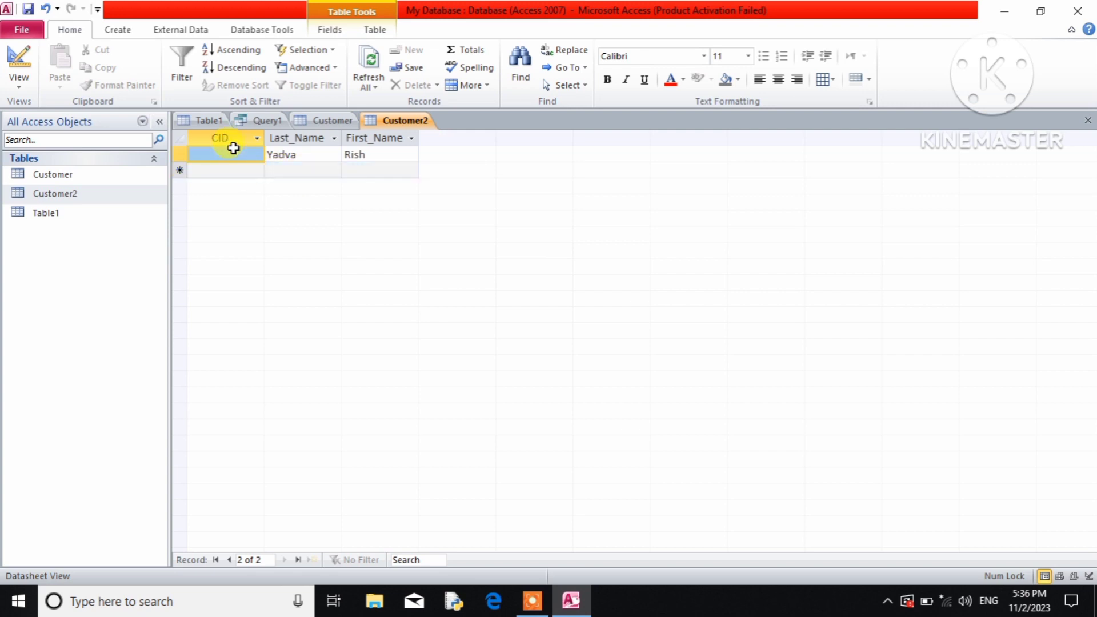
Delete the record without a CID from the Customer2 table and confirm the deletion
{"action": "right_click", "coordinate": [179, 157]}
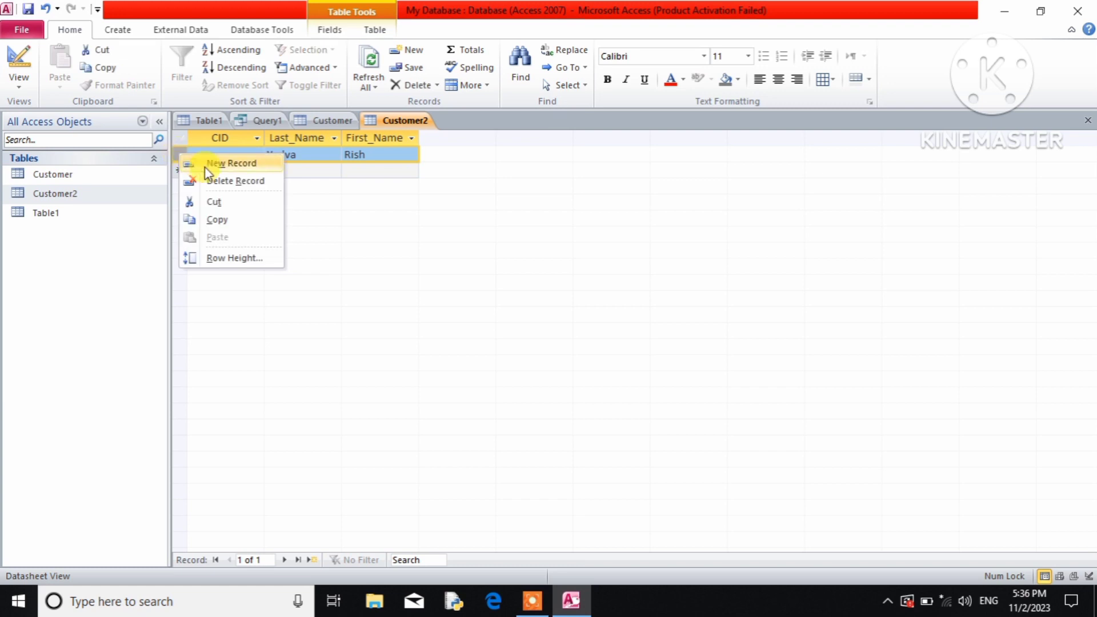
{"action": "left_click", "coordinate": [220, 180]}
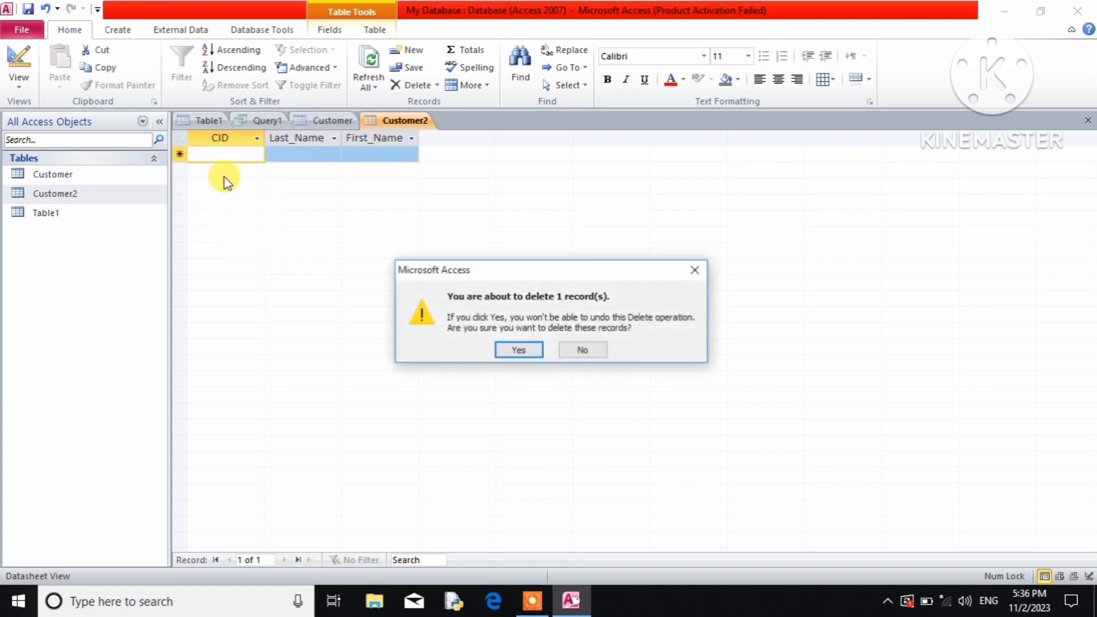
{"action": "left_click", "coordinate": [511, 346]}
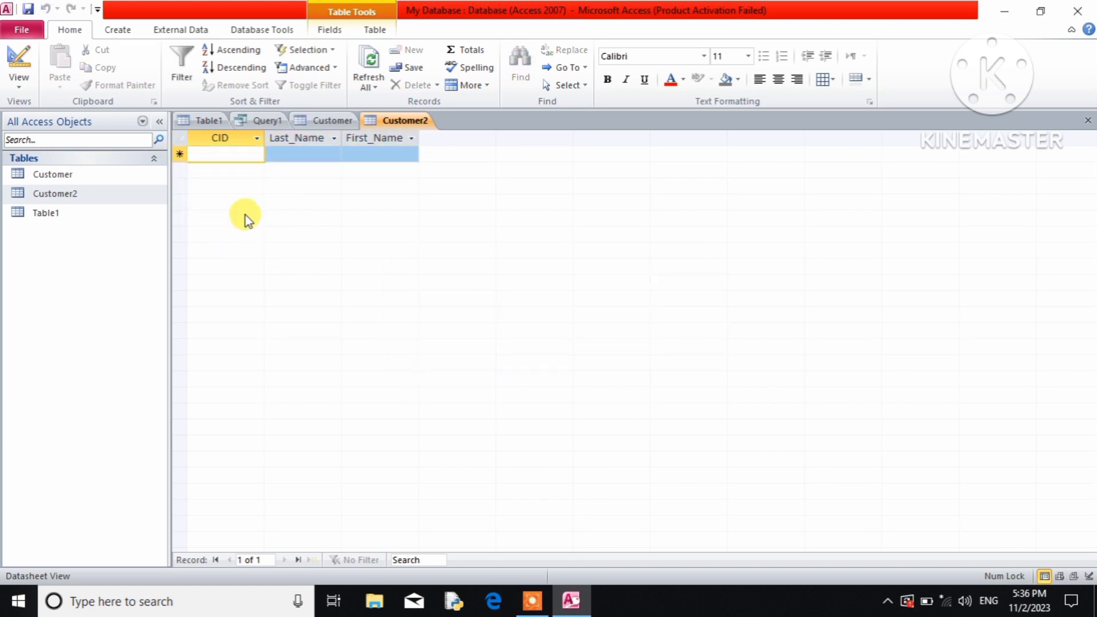
Replace the Query1 statement with "alter table Customer2 alter column CID integer NOT NULL;"
{"action": "left_click", "coordinate": [263, 120]}
{"action": "left_click_drag", "start_coordinate": [385, 216], "coordinate": [176, 146]}
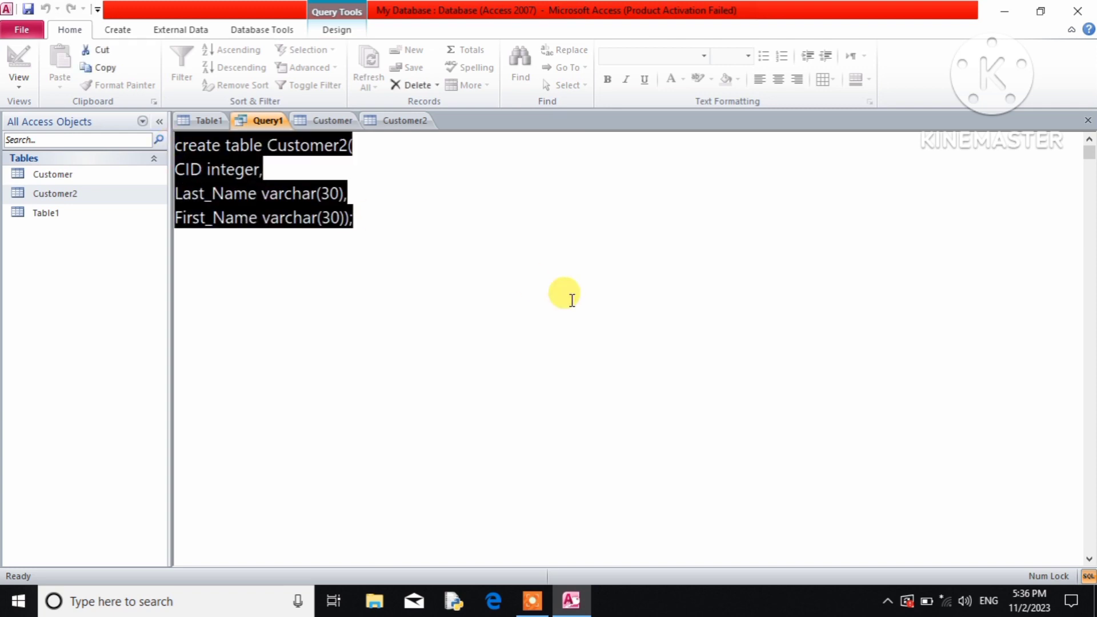
{"action": "key", "text": "Delete"}
{"action": "type", "text": "alter"}
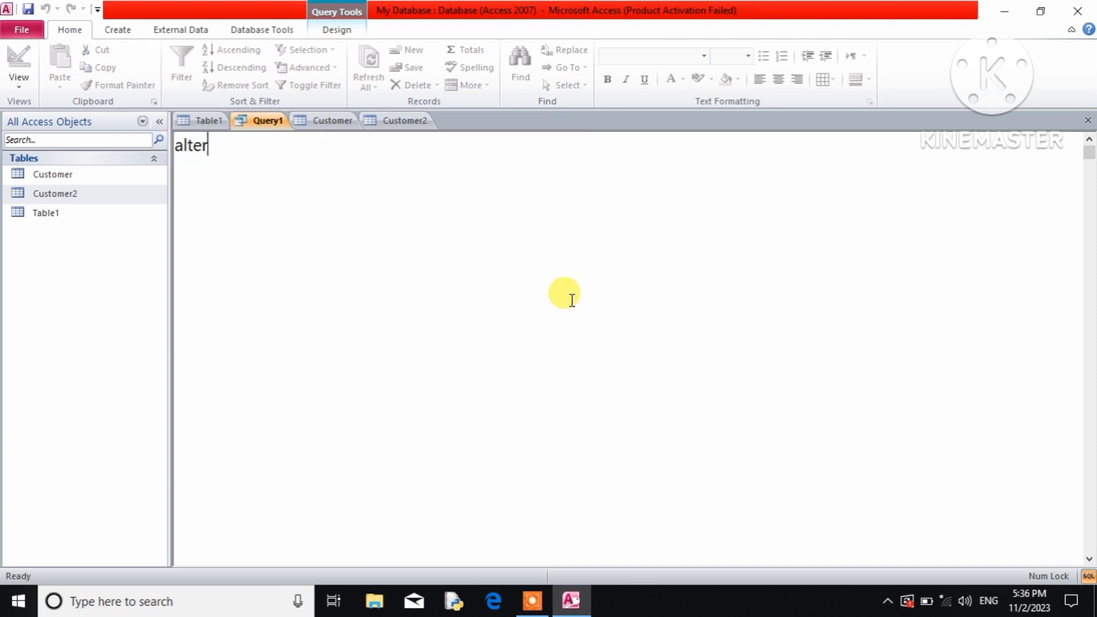
{"action": "type", "text": " table Customer"}
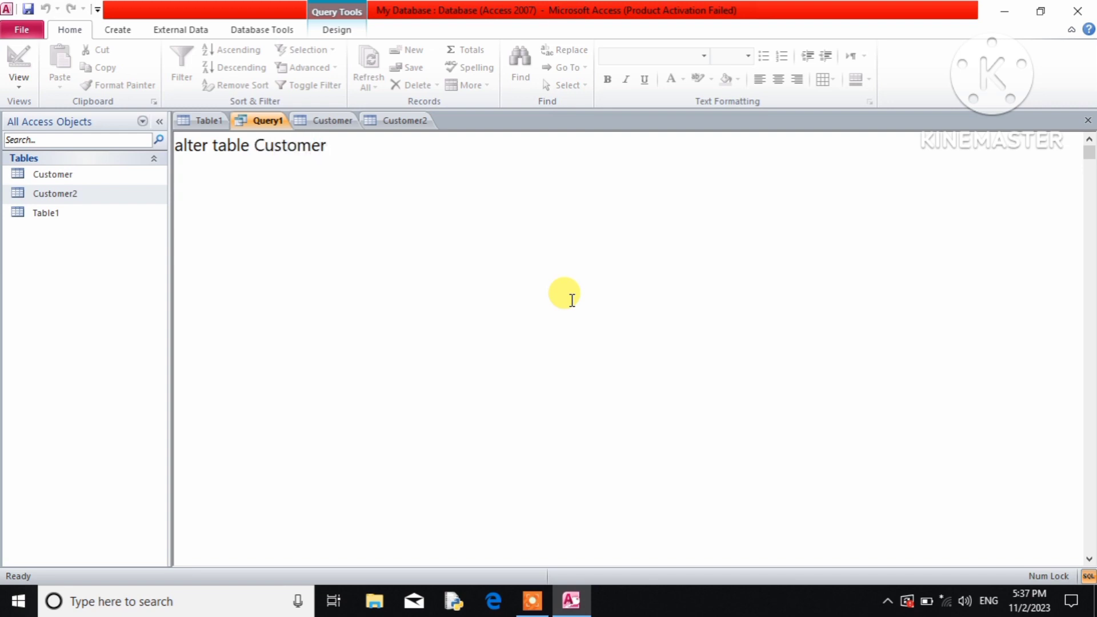
{"action": "type", "text": "2 alter colu"}
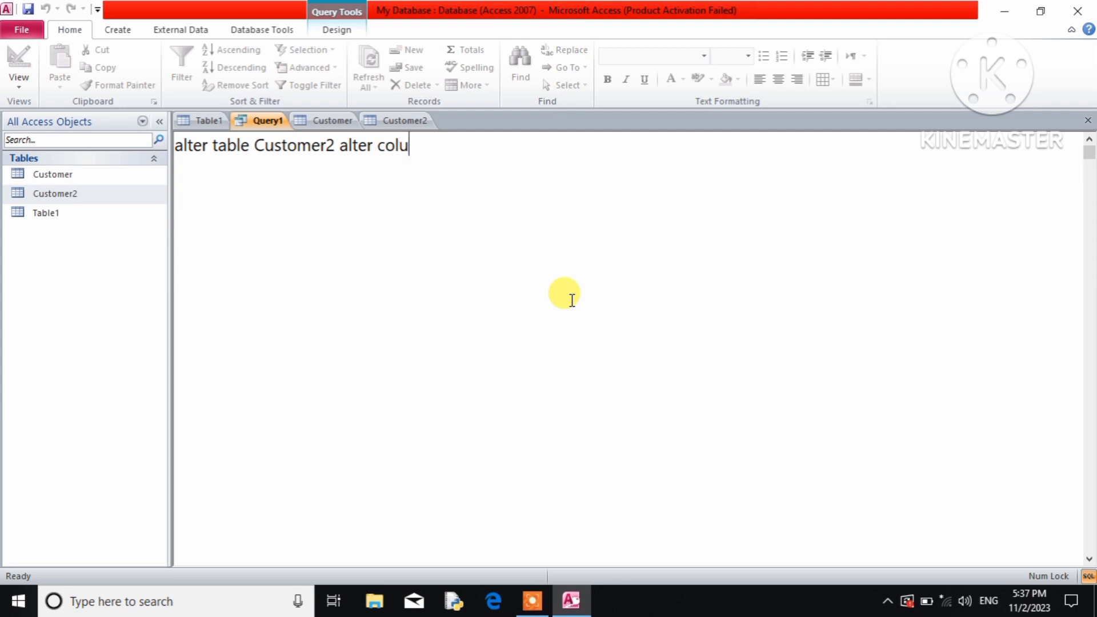
{"action": "type", "text": "mn CID in"}
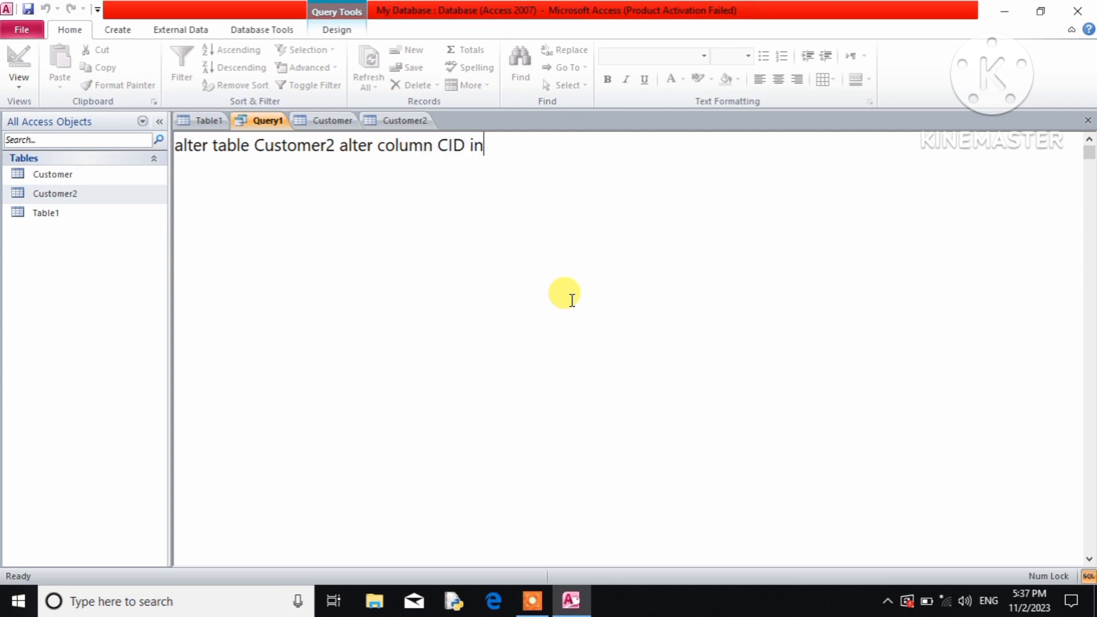
{"action": "type", "text": "teger NOT NULL;"}
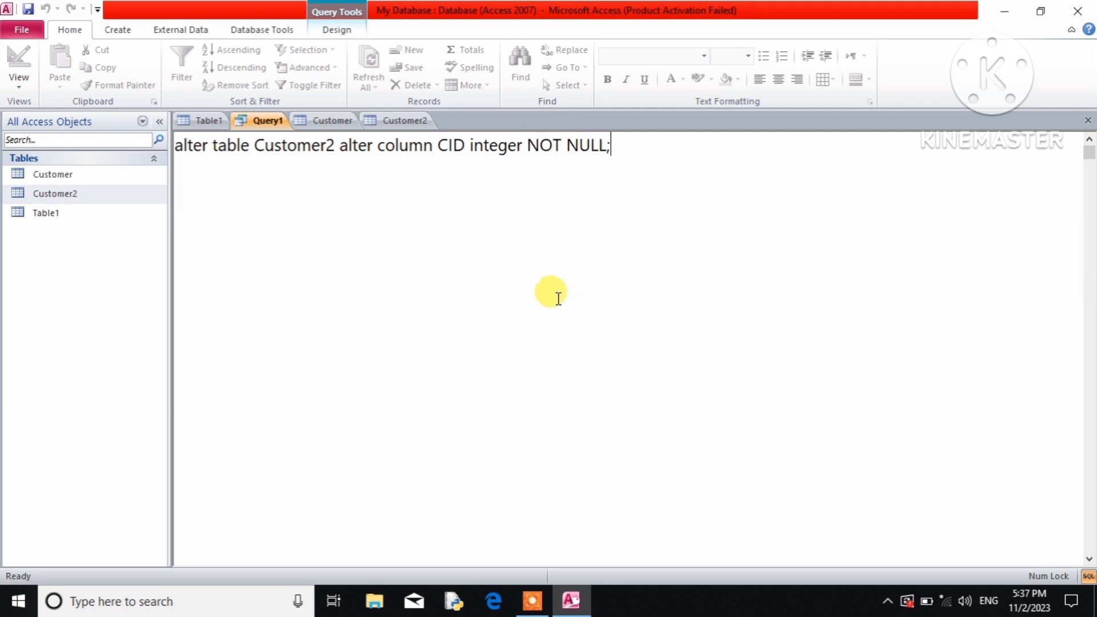
Close the Customer2 table, run the alter table query, and reopen Customer2
{"action": "left_click", "coordinate": [410, 122]}
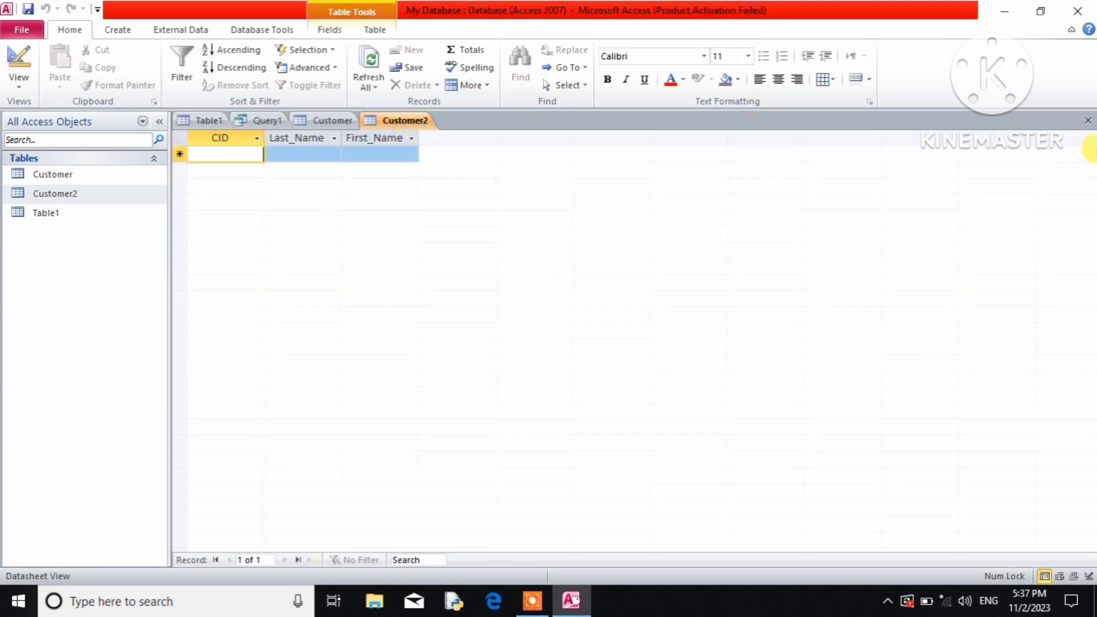
{"action": "left_click", "coordinate": [1088, 120]}
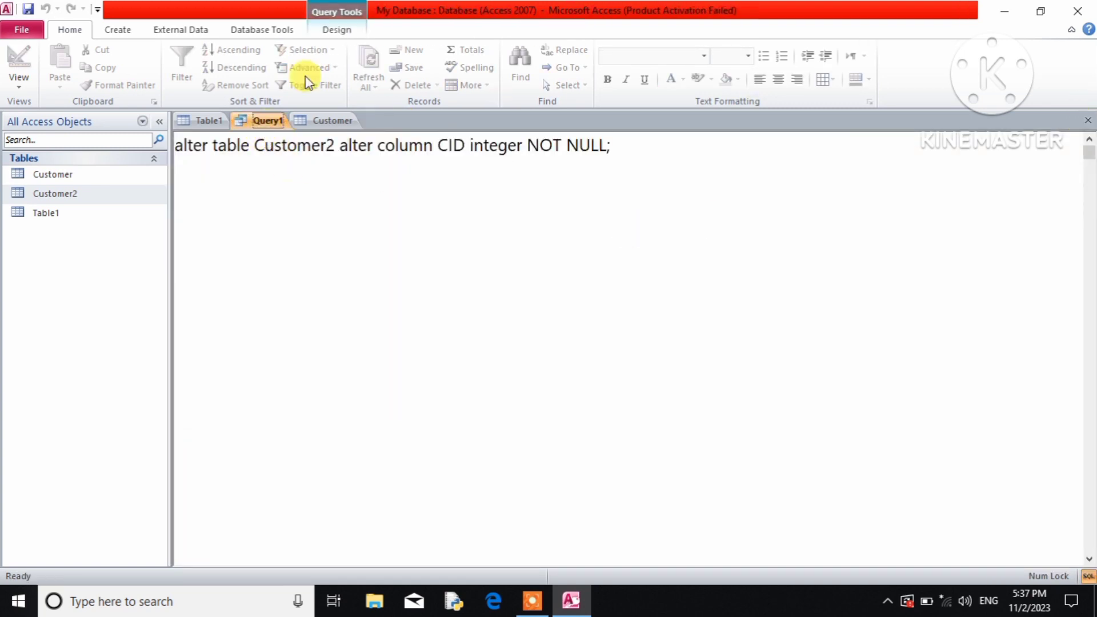
{"action": "left_click", "coordinate": [338, 32]}
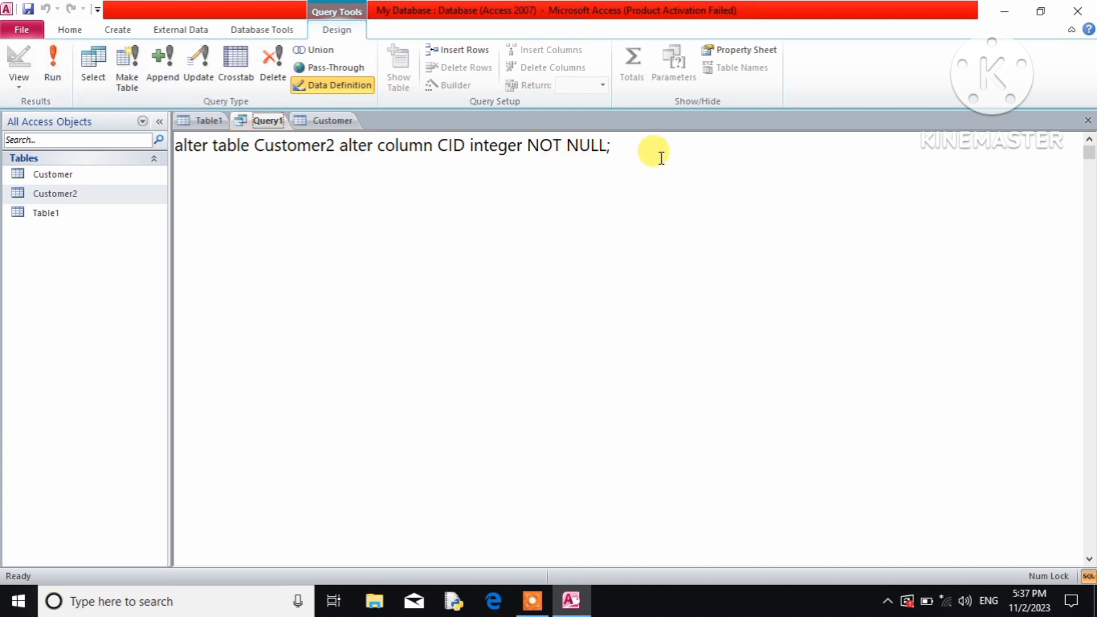
{"action": "double_click", "coordinate": [55, 192]}
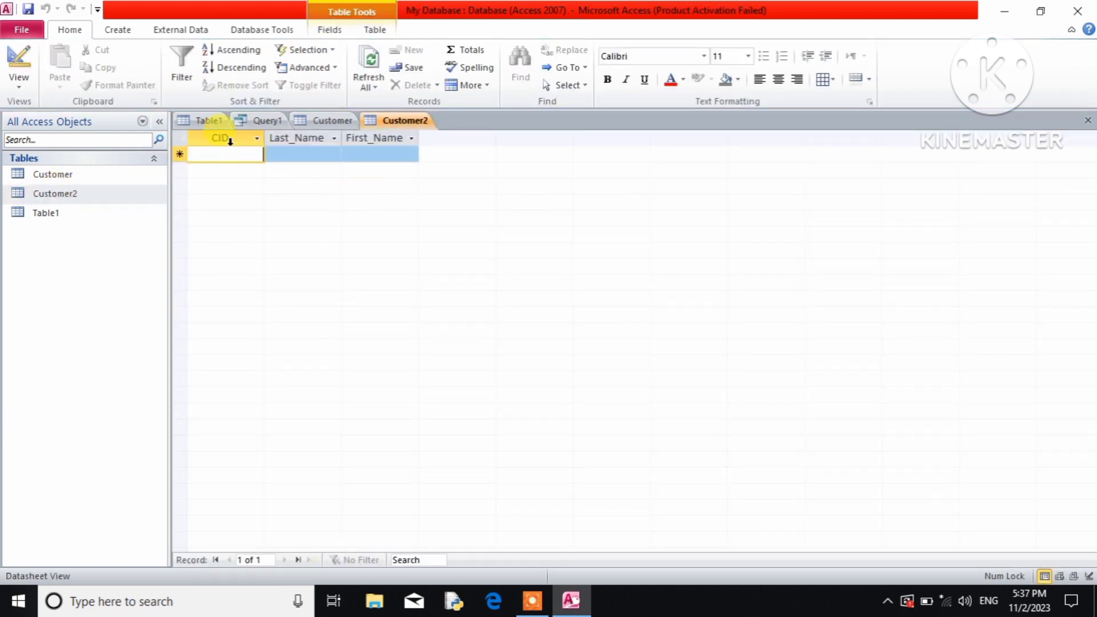
Replace the Query1 statement with an insert into Customer2(Last_Name, First_Name), supplying the customer's last and first name as values
{"action": "left_click", "coordinate": [265, 121]}
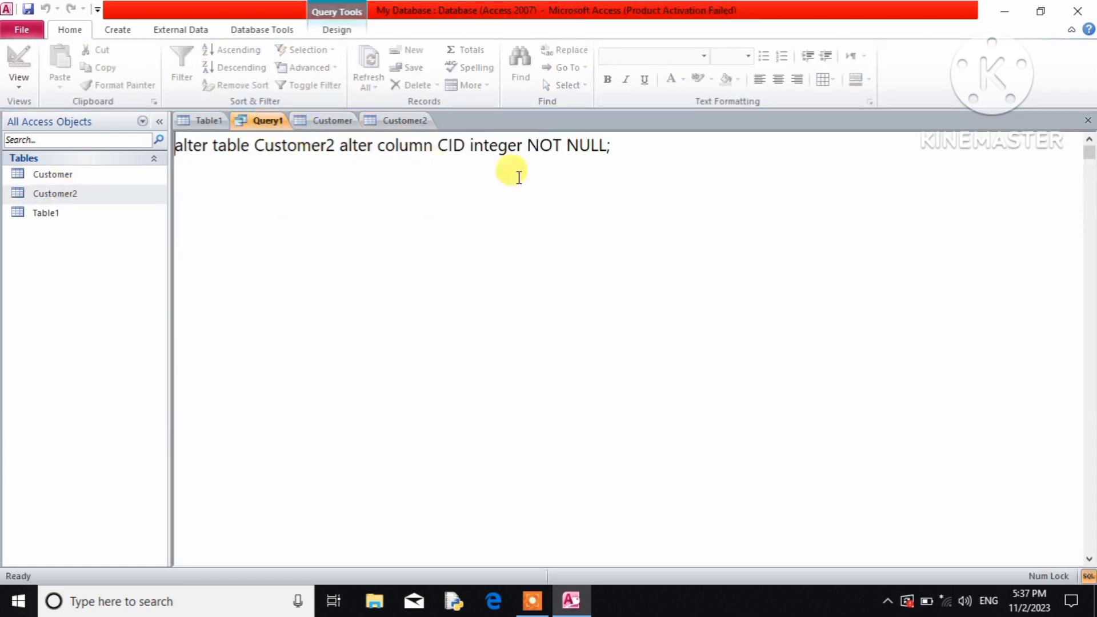
{"action": "left_click_drag", "start_coordinate": [631, 147], "coordinate": [175, 147]}
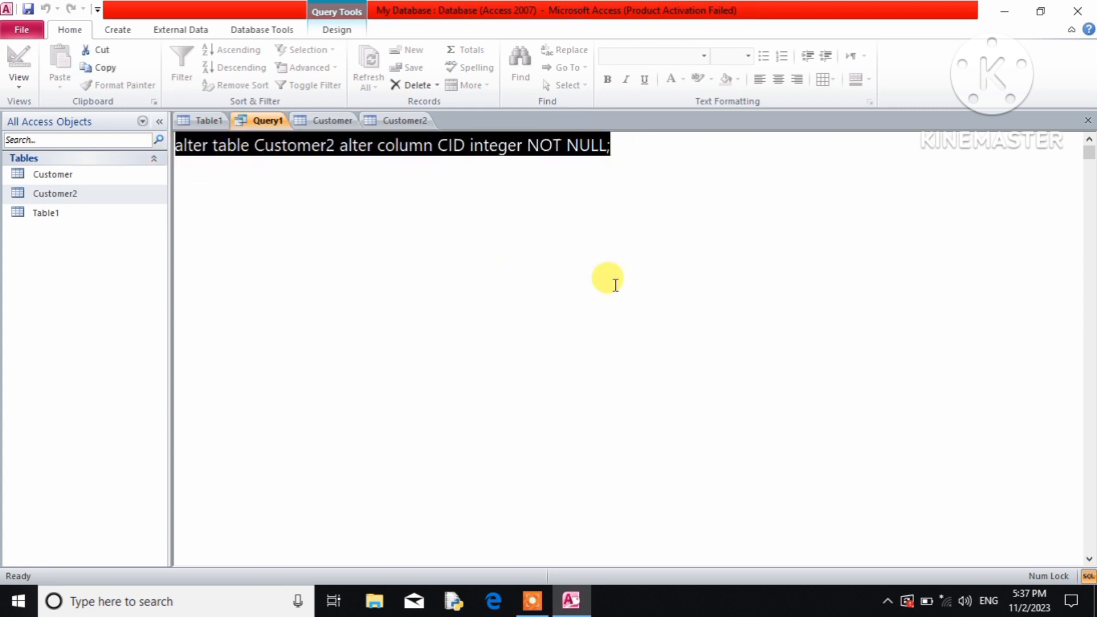
{"action": "type", "text": "insert in"}
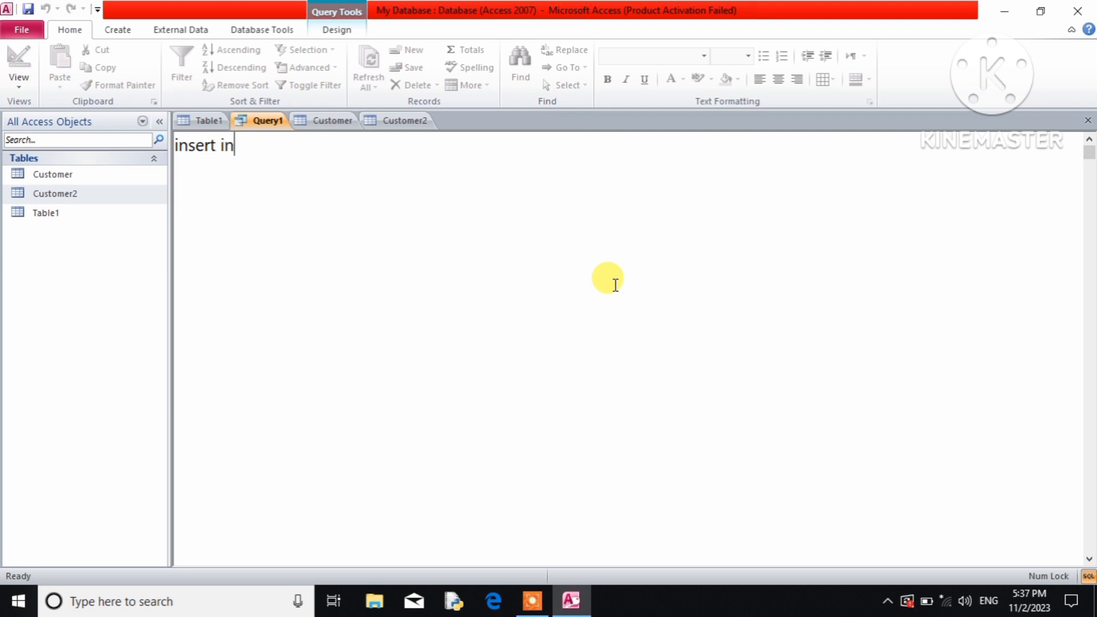
{"action": "type", "text": "to Custome"}
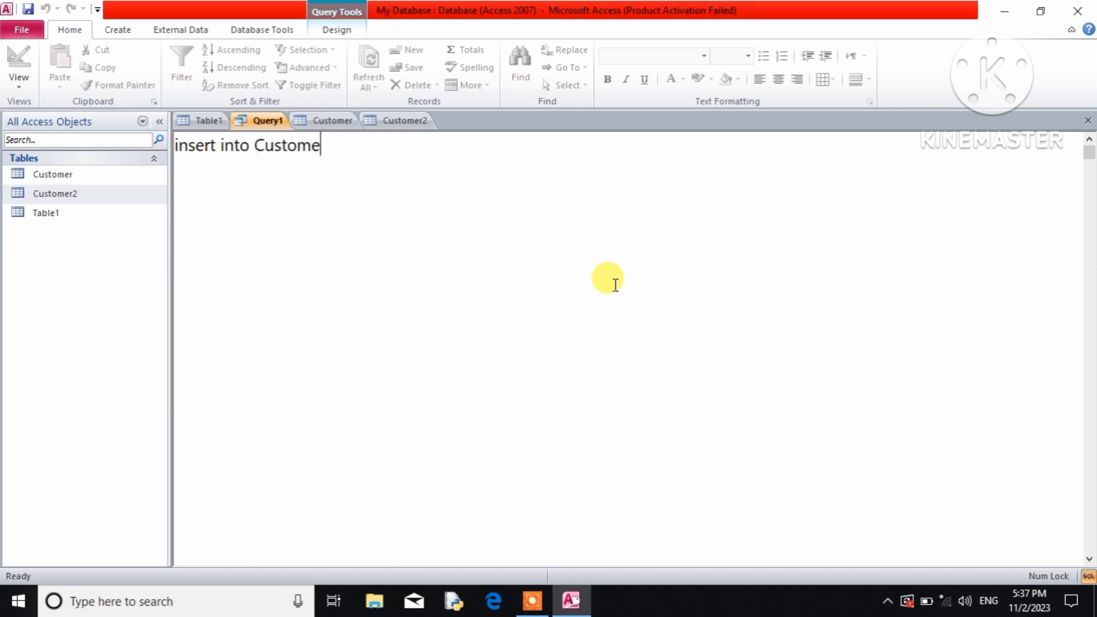
{"action": "type", "text": "r2(Last_"}
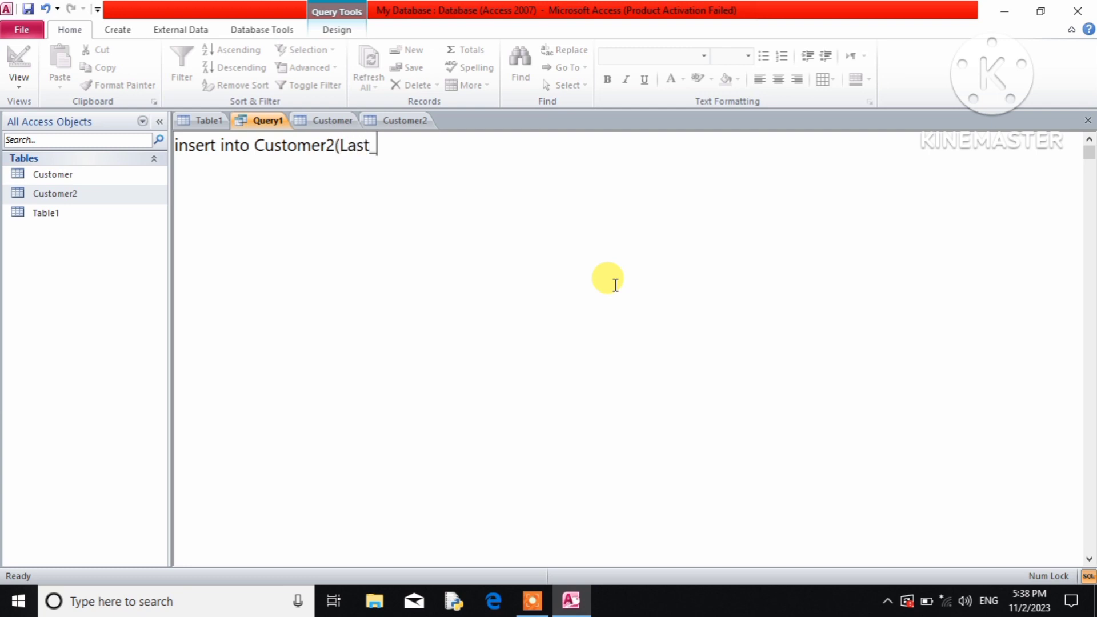
{"action": "type", "text": "Name, Fir"}
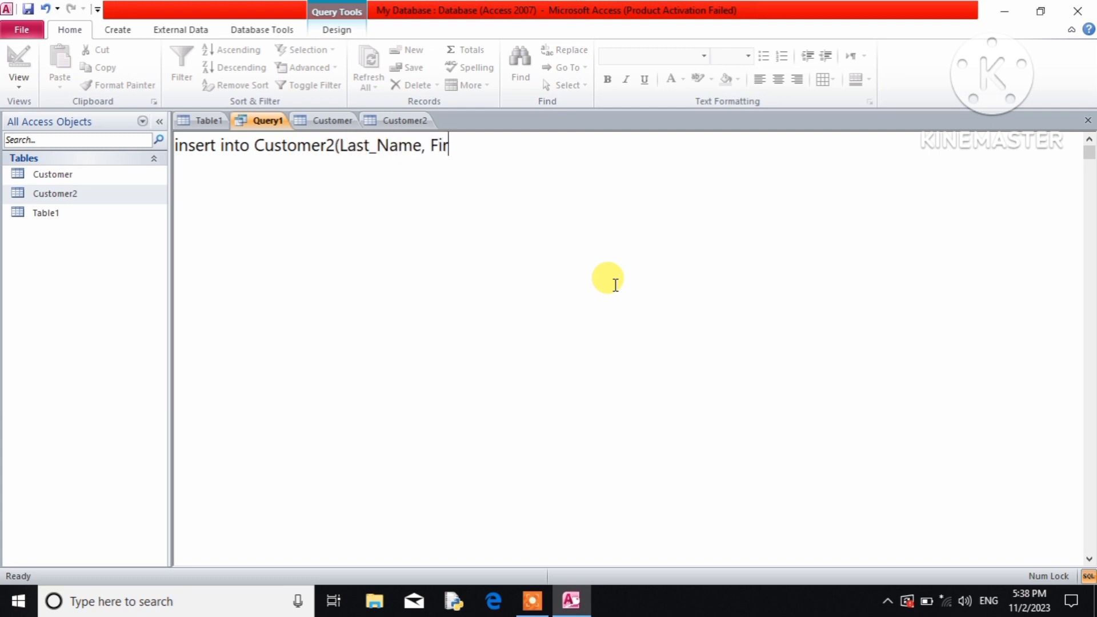
{"action": "type", "text": "st_Name"}
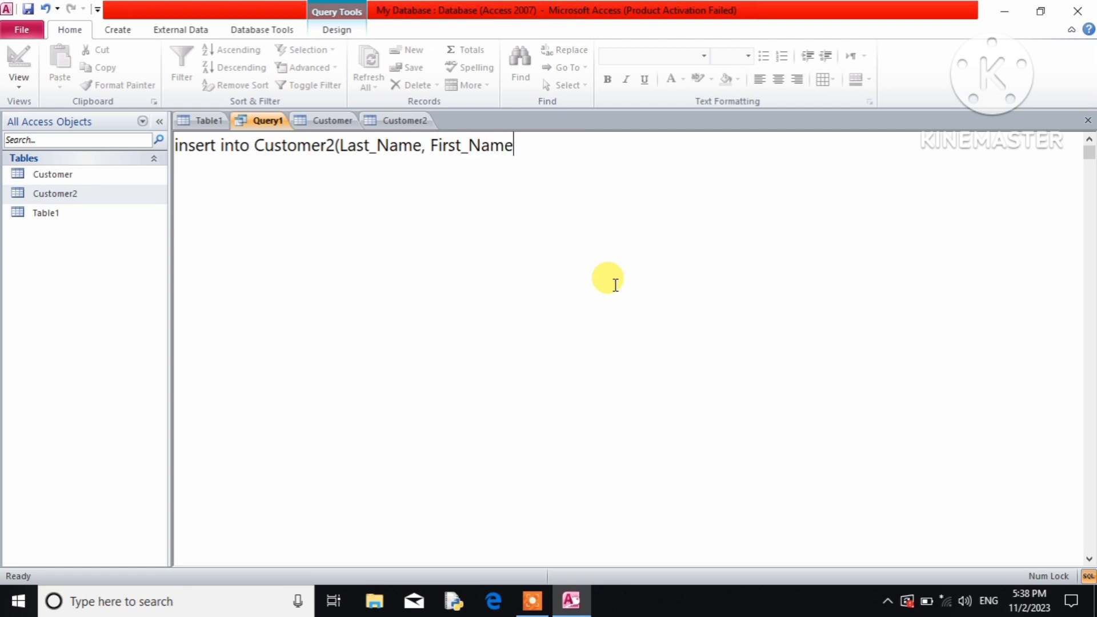
{"action": "type", "text": ") values"}
{"action": "type", "text": "("}
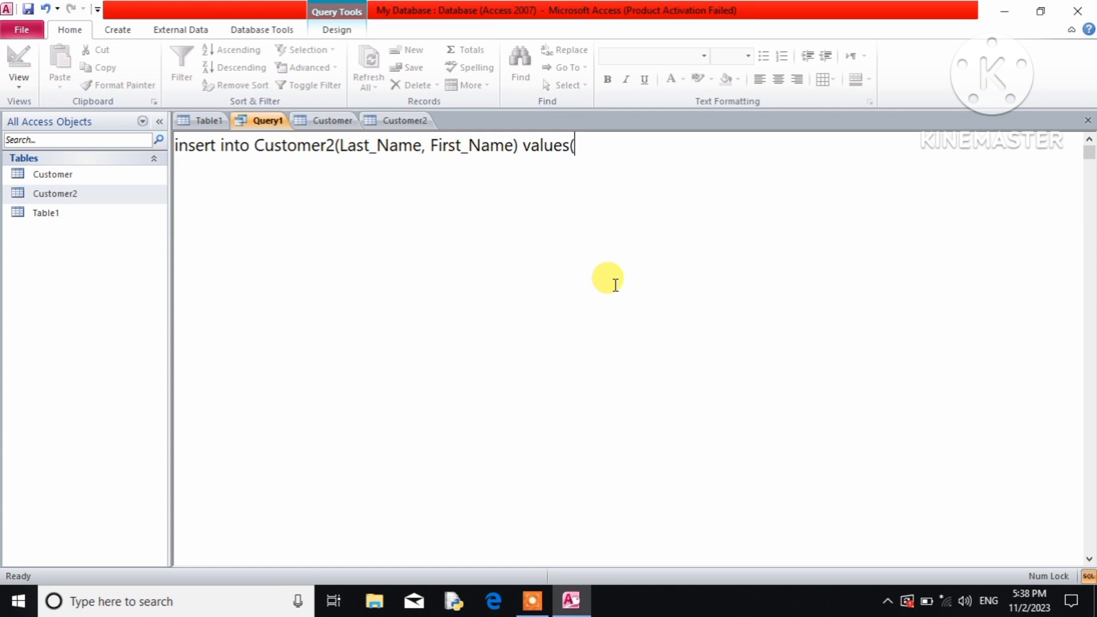
{"action": "type", "text": "\"Banargee"}
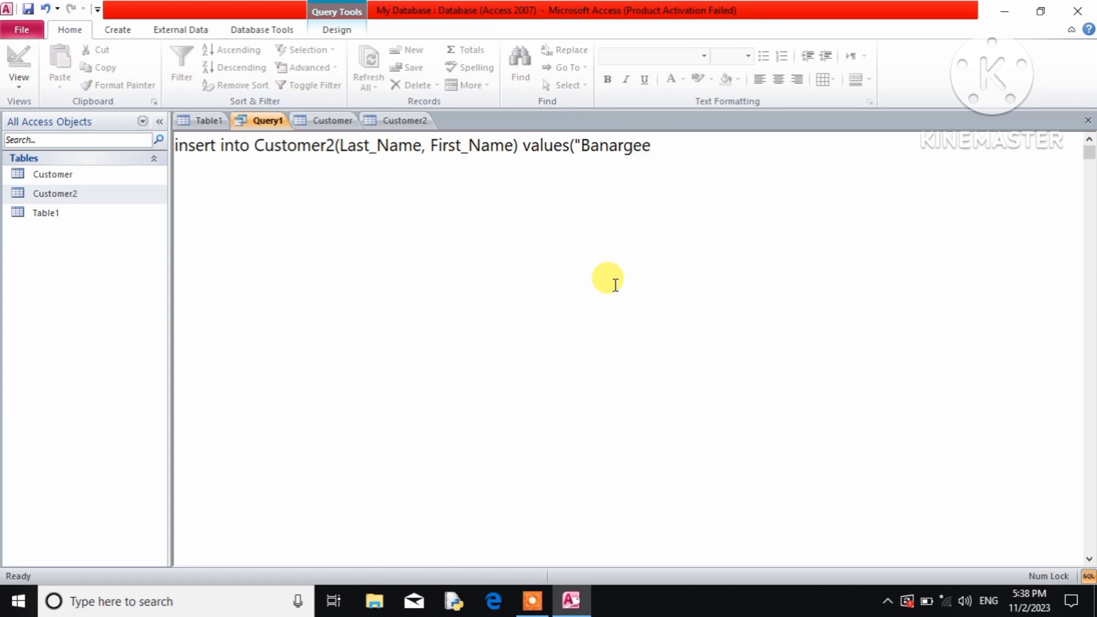
{"action": "type", "text": "\",\"Mamata\")"}
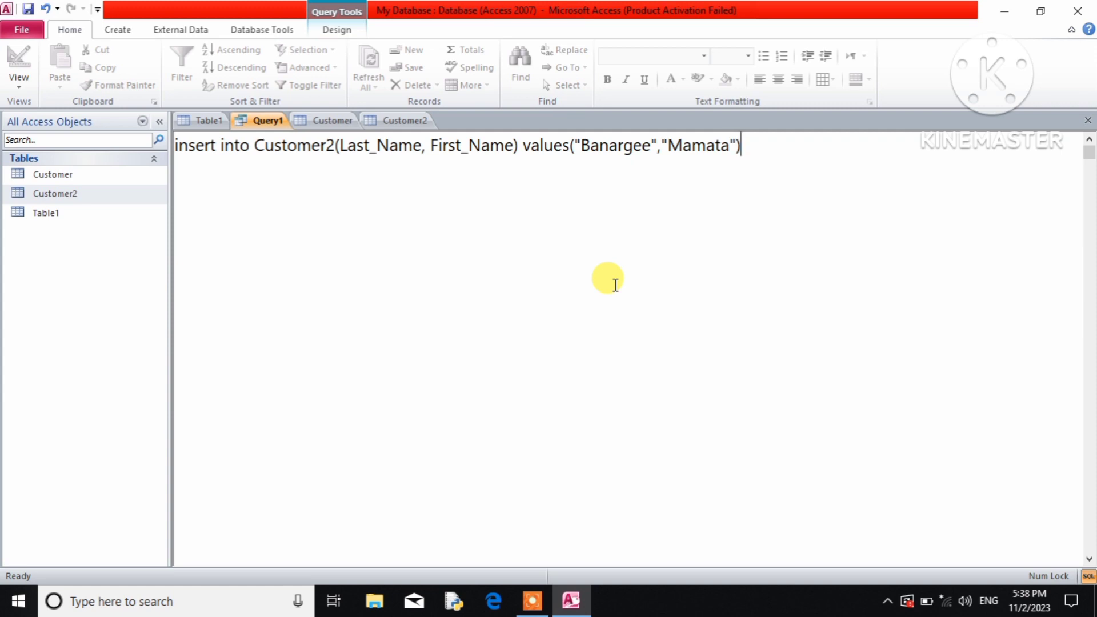
Try to run the insert without a CID, accept both prompts, and refresh the Customer2 table
{"action": "left_click", "coordinate": [318, 30]}
{"action": "left_click", "coordinate": [53, 68]}
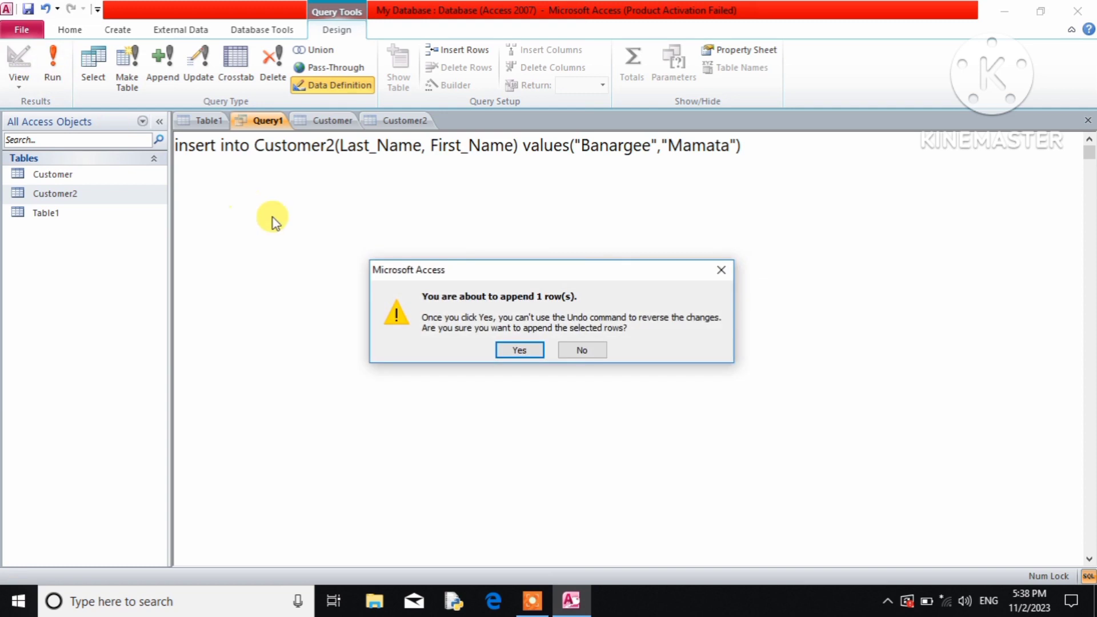
{"action": "left_click", "coordinate": [518, 352]}
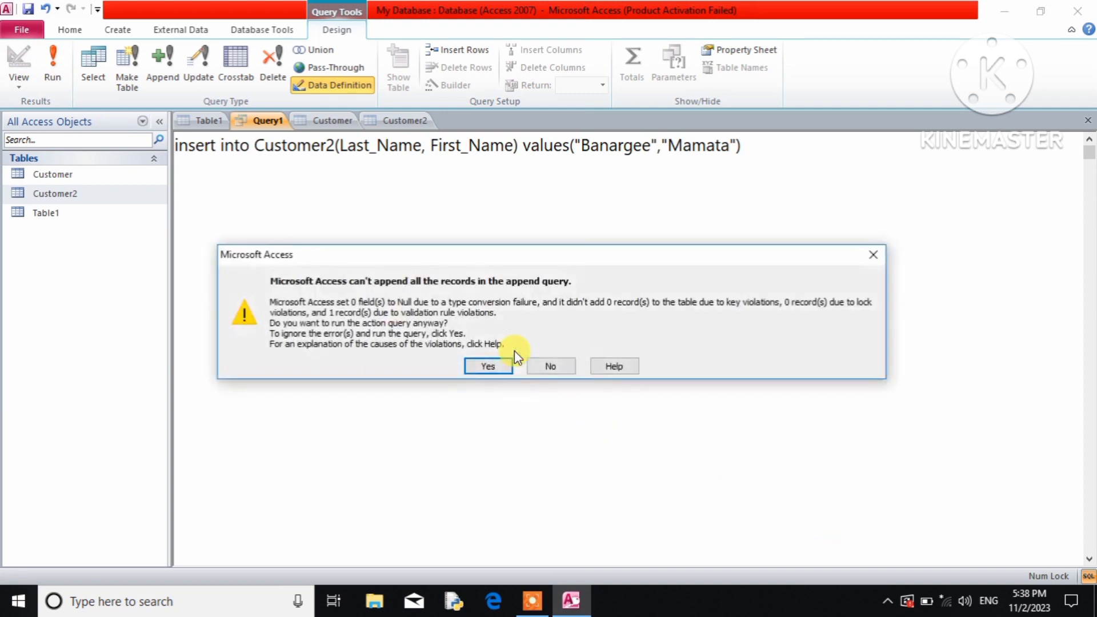
{"action": "left_click", "coordinate": [483, 367]}
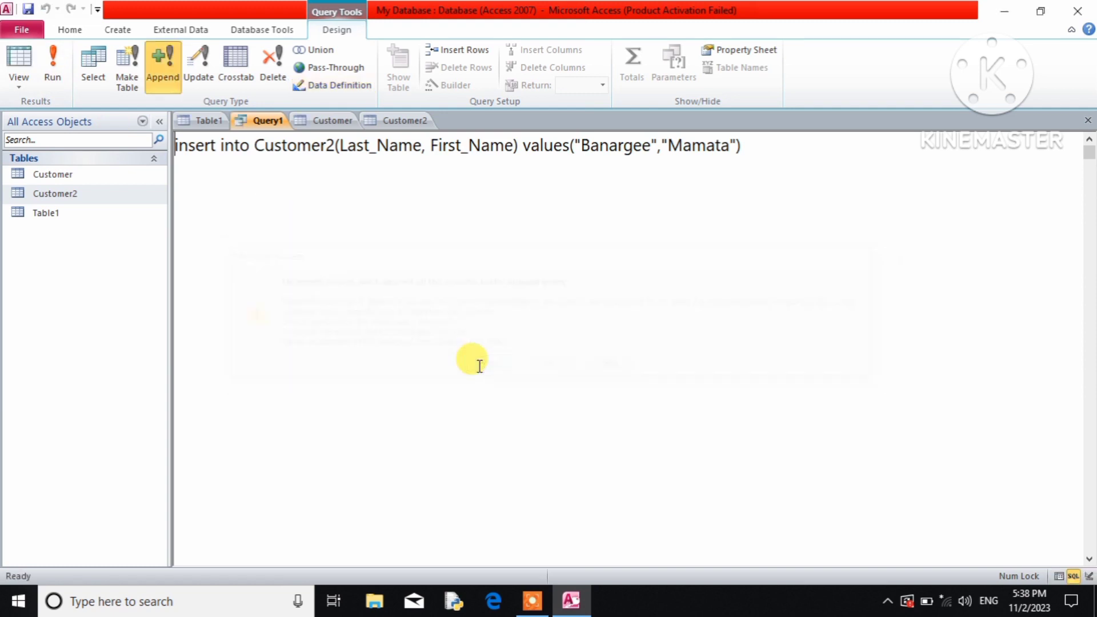
{"action": "left_click", "coordinate": [402, 120]}
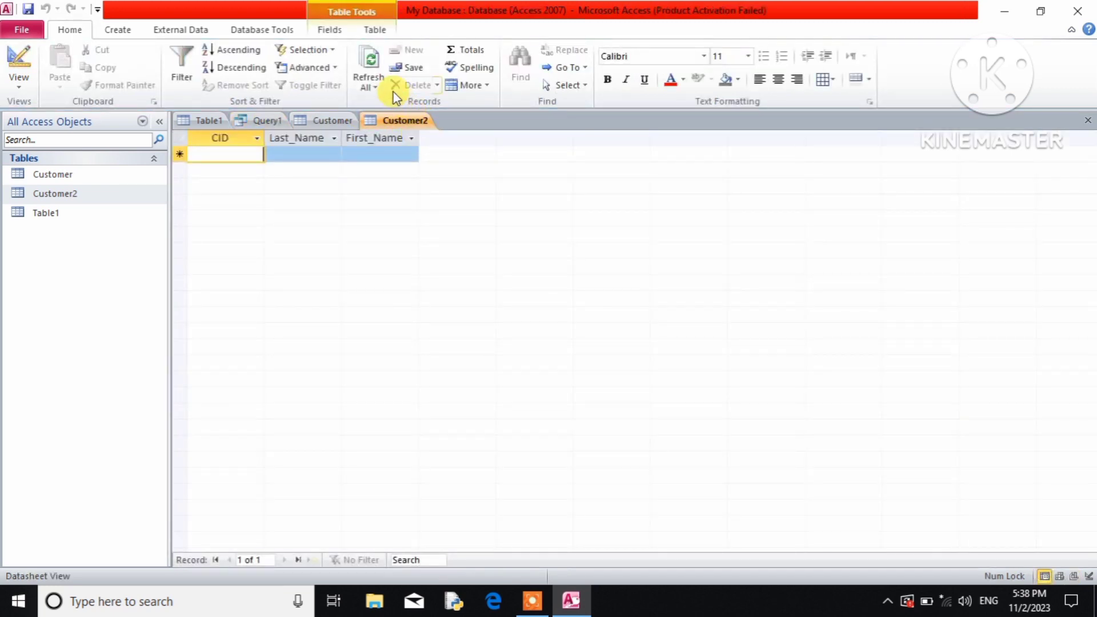
{"action": "left_click", "coordinate": [371, 83]}
{"action": "left_click", "coordinate": [385, 104]}
Add the CID column and the value 101 at the start of the insert statement's column and value lists
{"action": "left_click", "coordinate": [262, 121]}
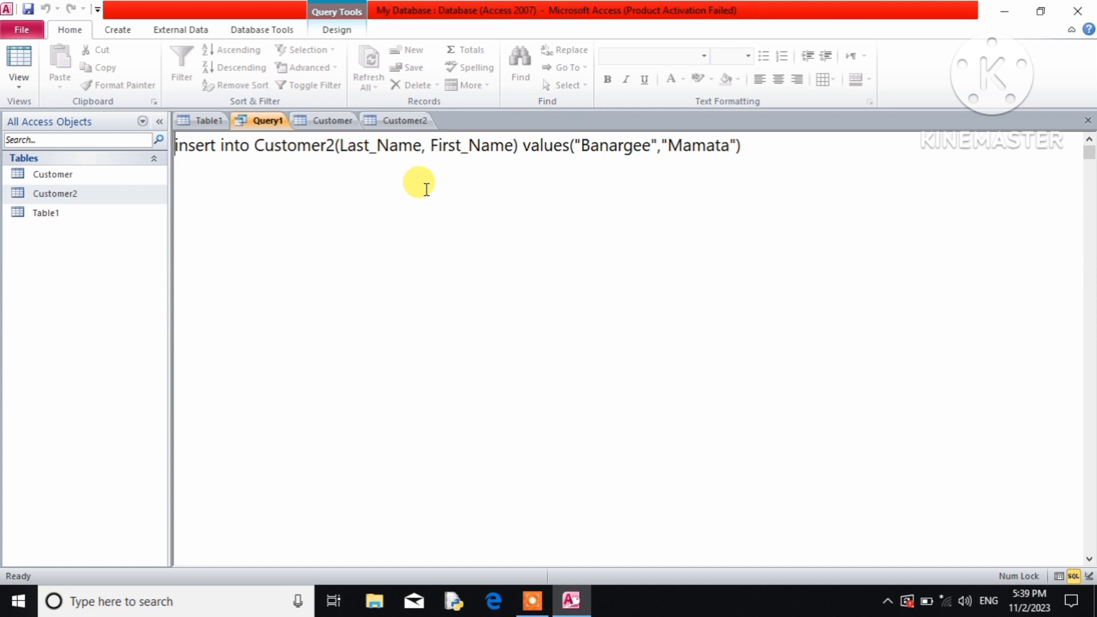
{"action": "left_click", "coordinate": [340, 147]}
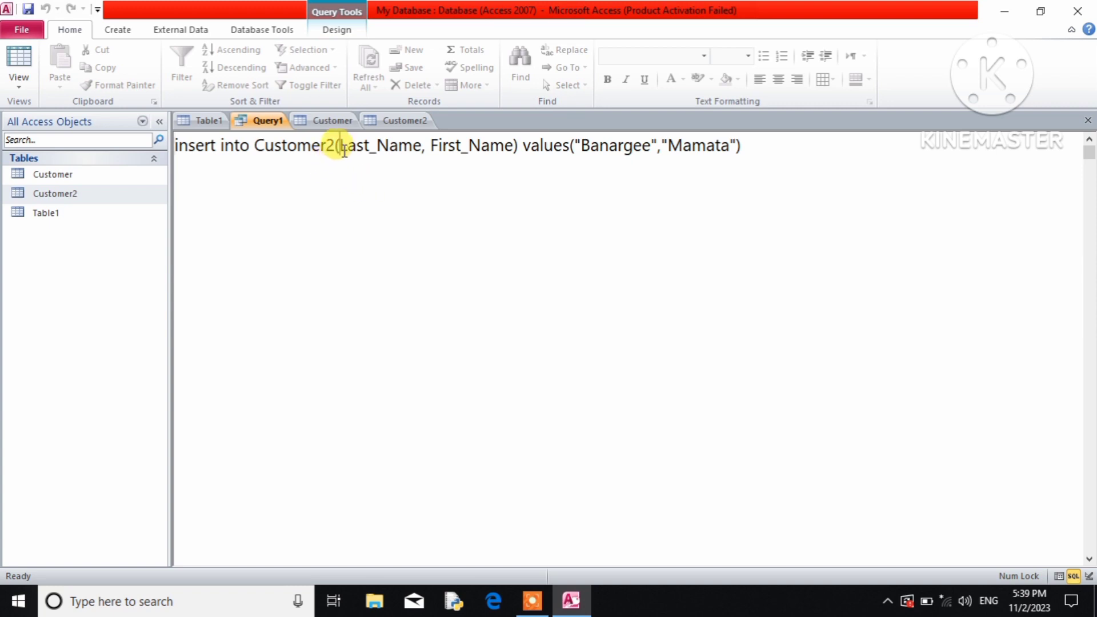
{"action": "type", "text": "CID, "}
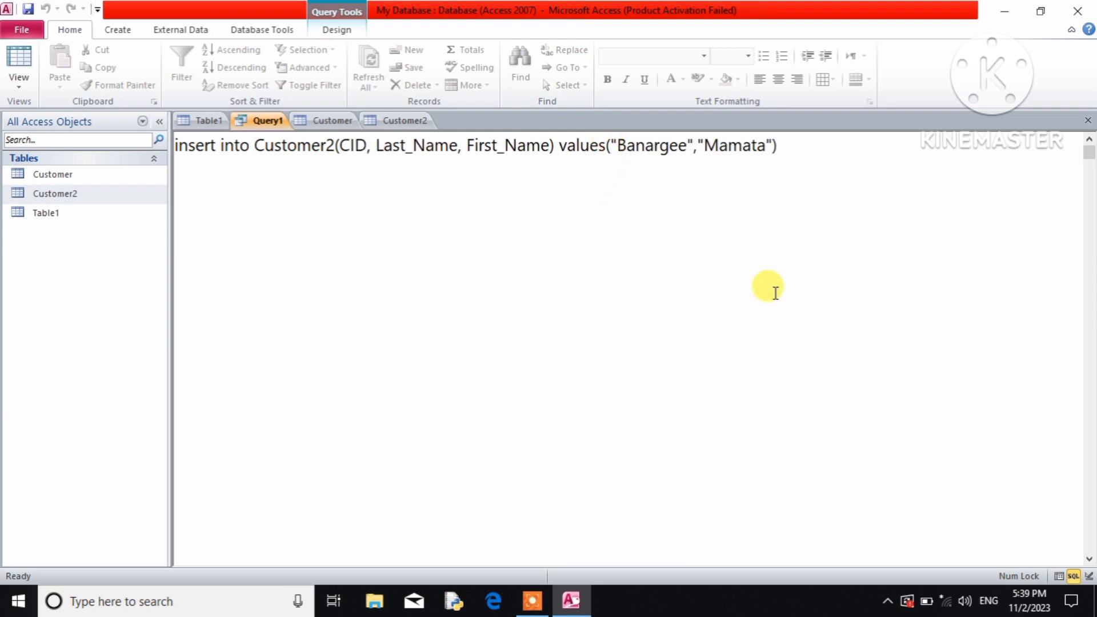
{"action": "type", "text": "101,"}
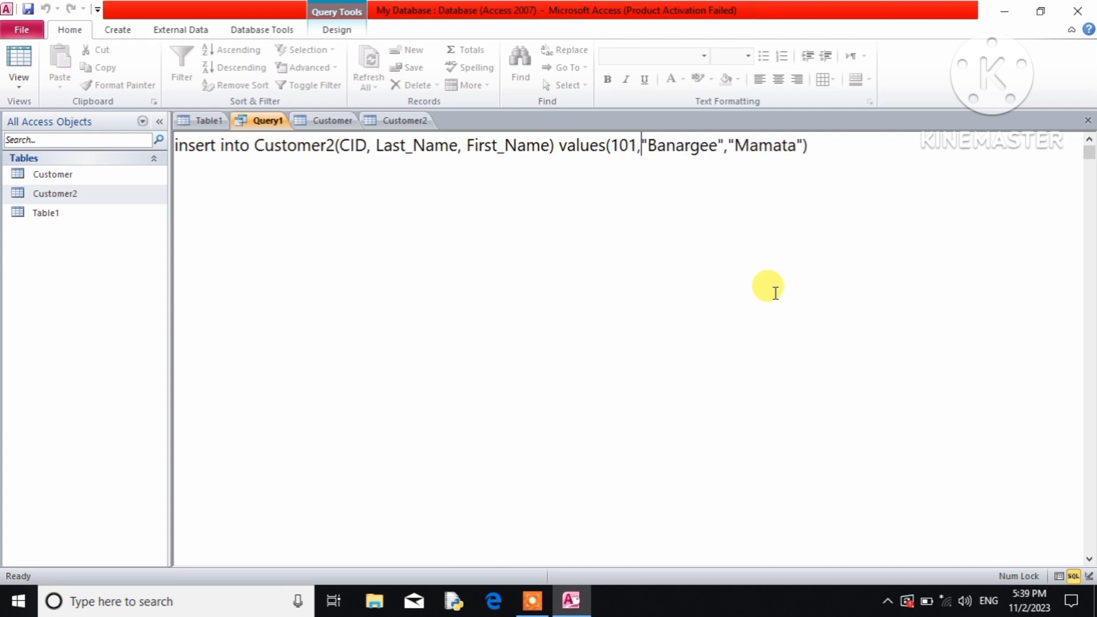
Run the insert with CID 101, confirm appending the row, and refresh the Customer2 table
{"action": "left_click", "coordinate": [336, 29]}
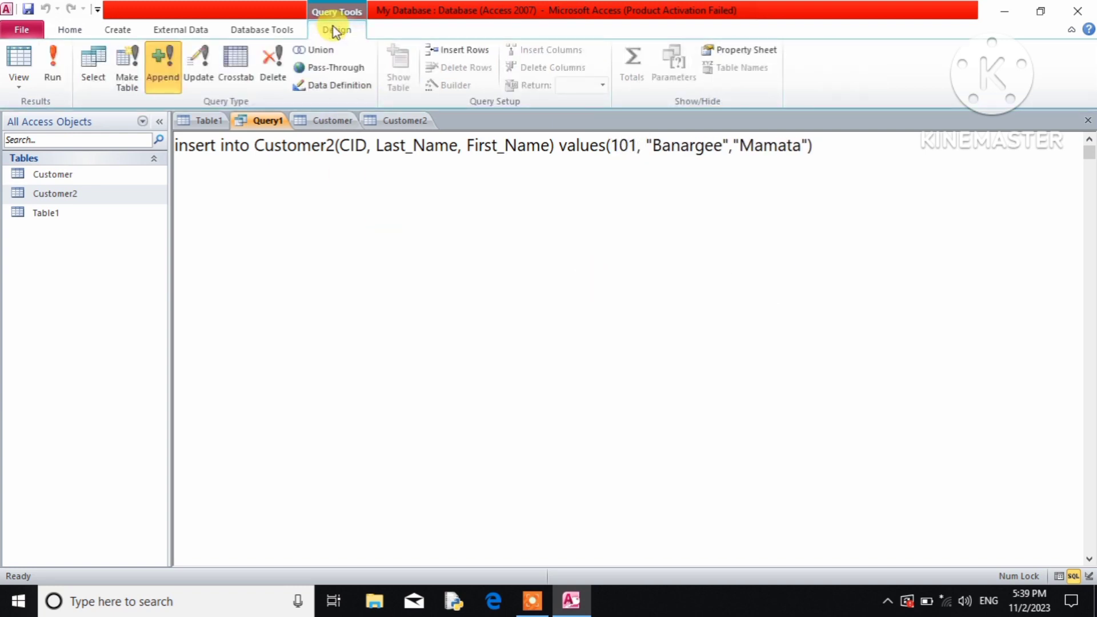
{"action": "left_click", "coordinate": [56, 74]}
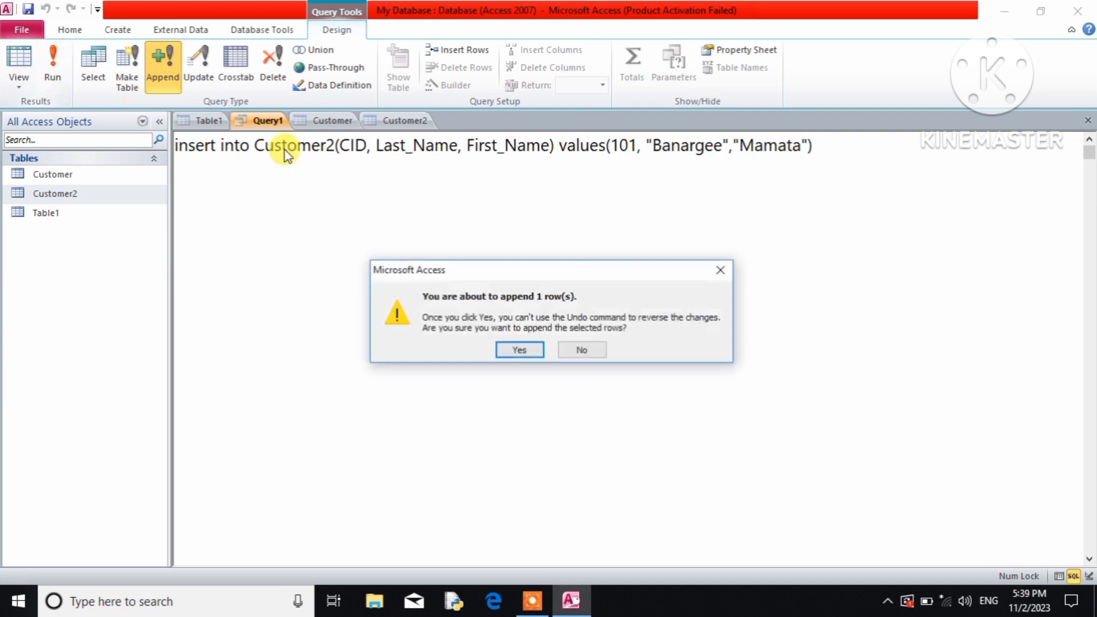
{"action": "left_click", "coordinate": [517, 349]}
{"action": "left_click", "coordinate": [403, 121]}
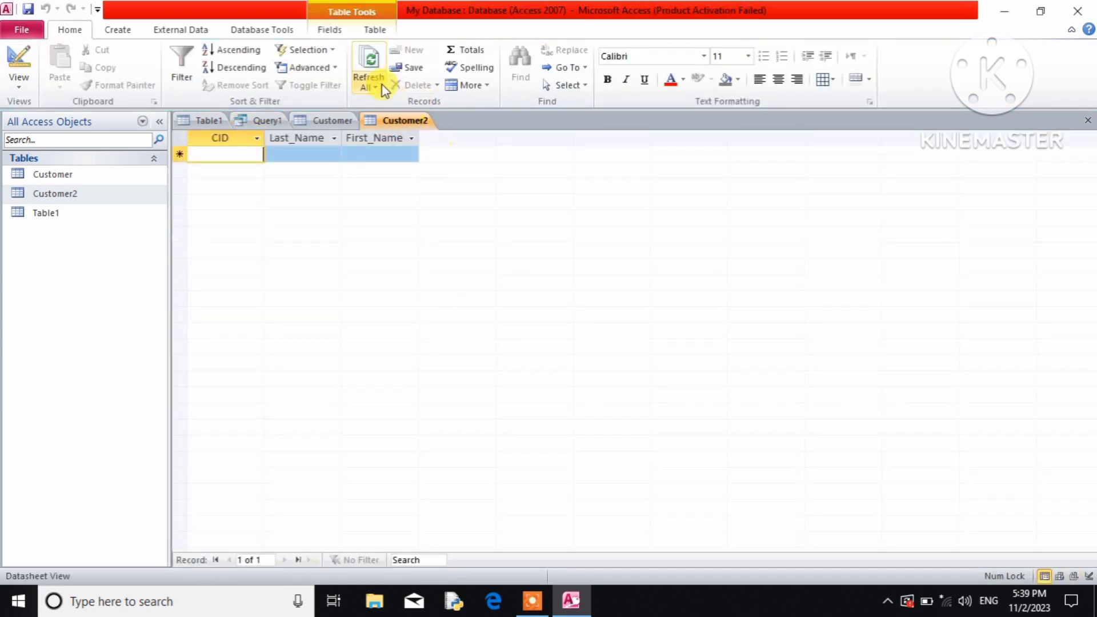
{"action": "left_click", "coordinate": [368, 86]}
{"action": "left_click", "coordinate": [379, 106]}
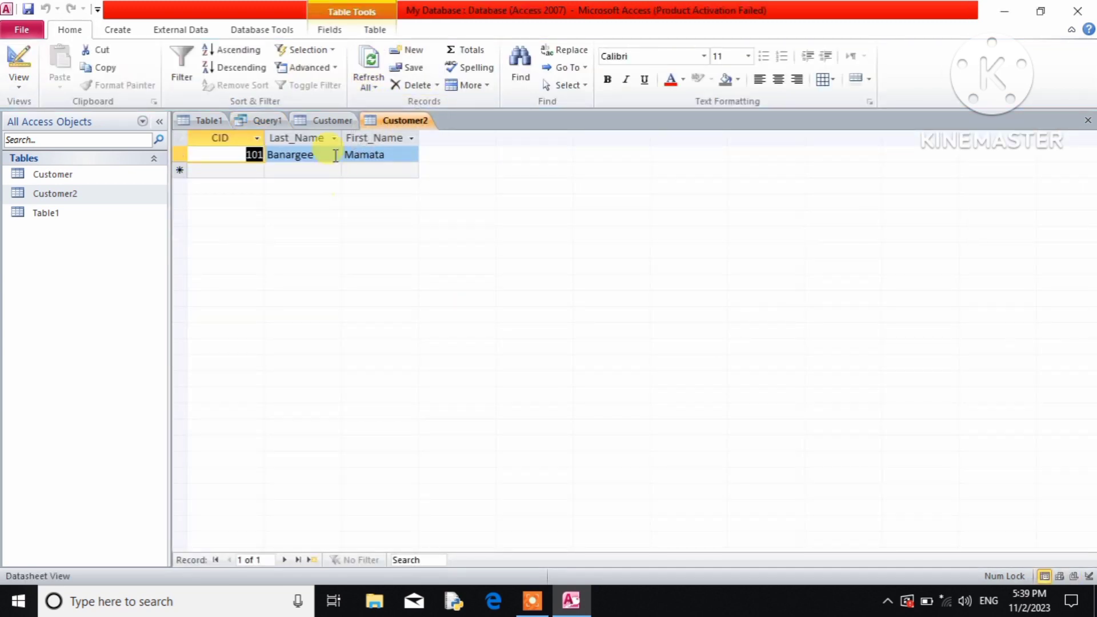
Replace the Query1 statement with the opening line of a create table statement for a table named Students
{"action": "left_click", "coordinate": [275, 119]}
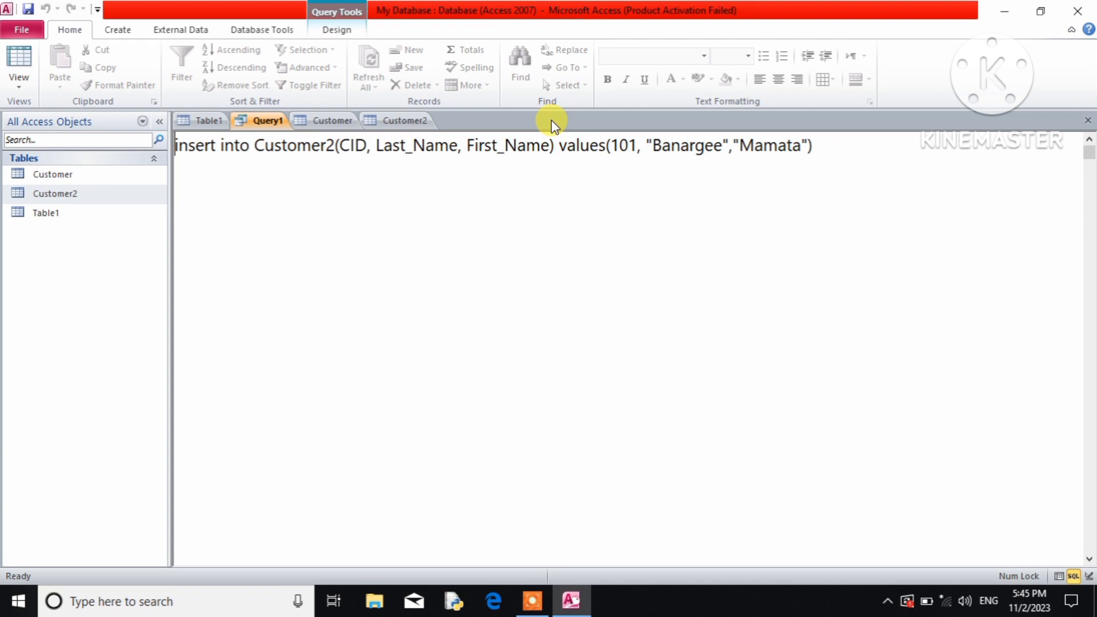
{"action": "left_click", "coordinate": [860, 152]}
{"action": "left_click_drag", "start_coordinate": [861, 152], "coordinate": [179, 147]}
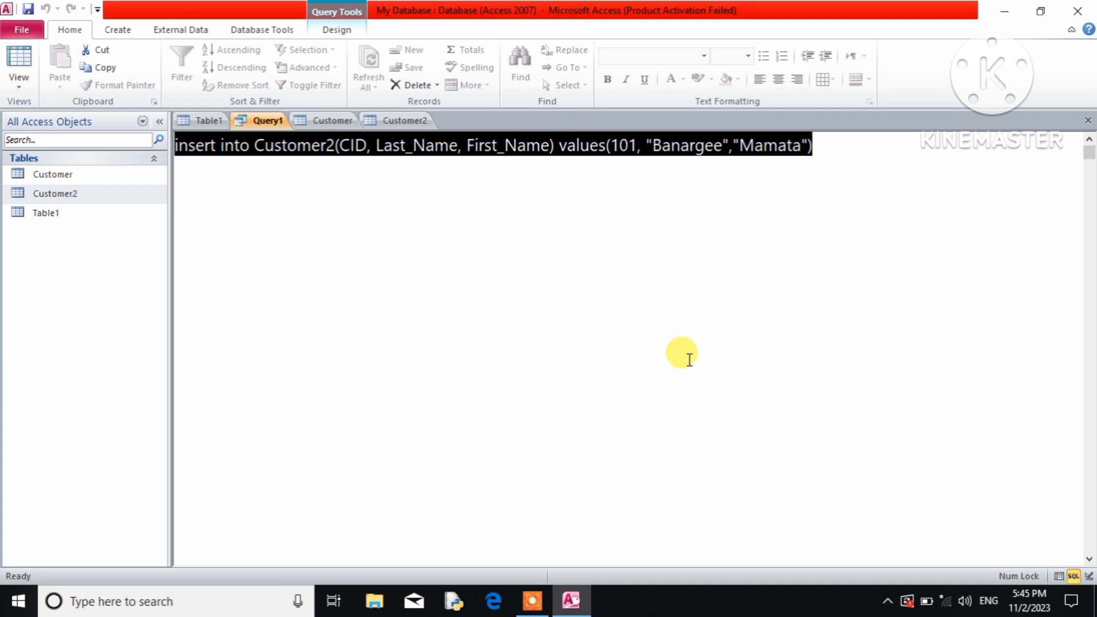
{"action": "type", "text": "create t"}
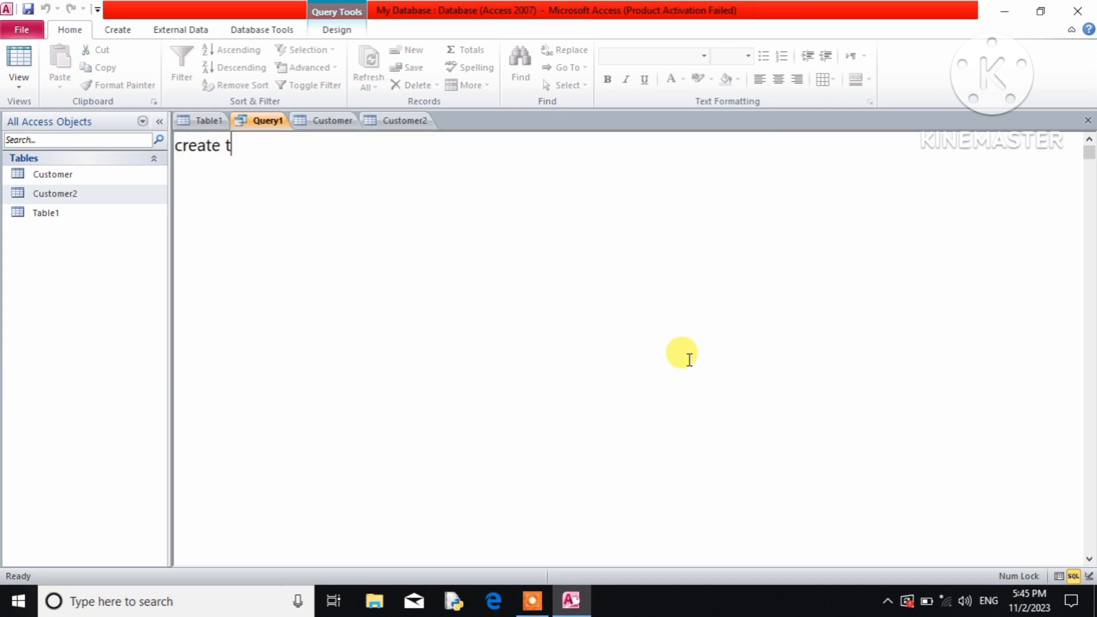
{"action": "type", "text": "able Stud"}
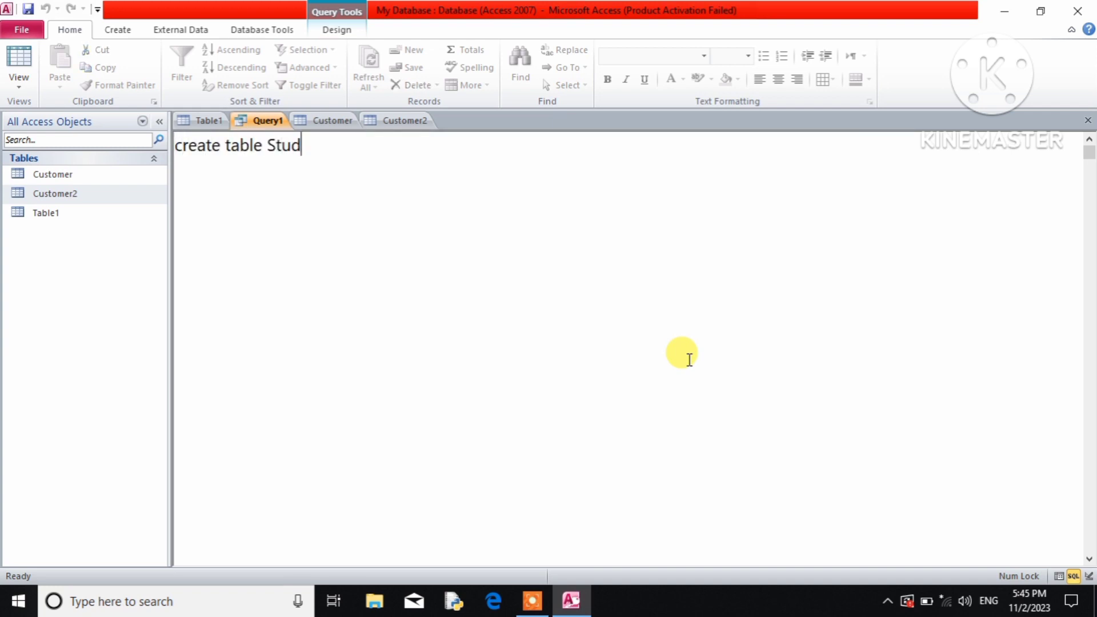
{"action": "type", "text": "ents("}
{"action": "key", "text": "Return"}
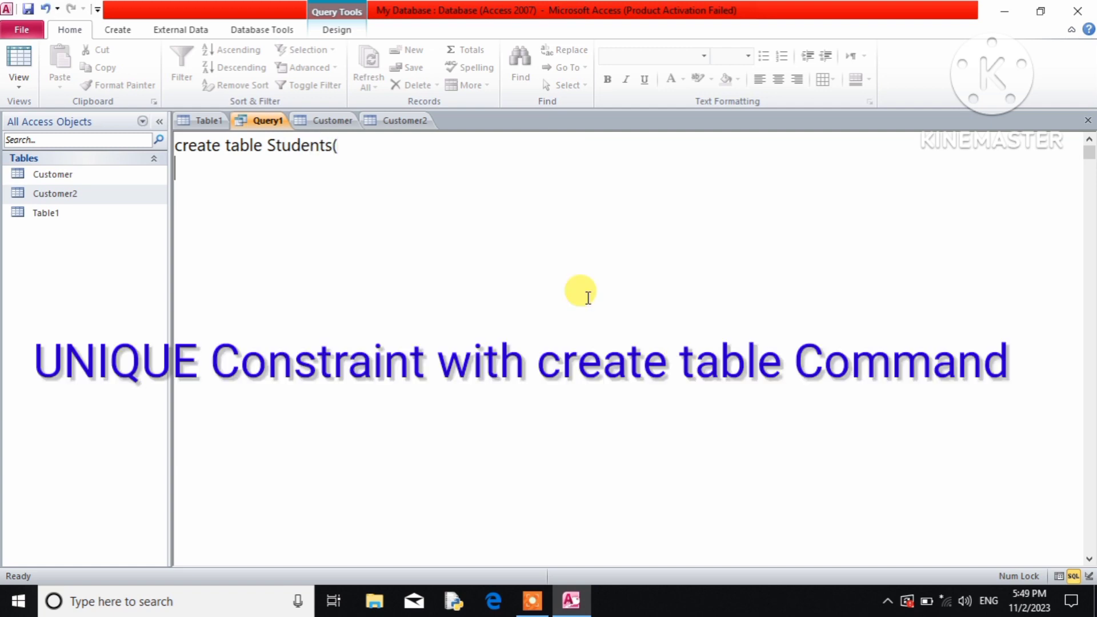
Define a Roll_No integer column with the UNIQUE constraint in the create table statement
{"action": "type", "text": "Roll_N"}
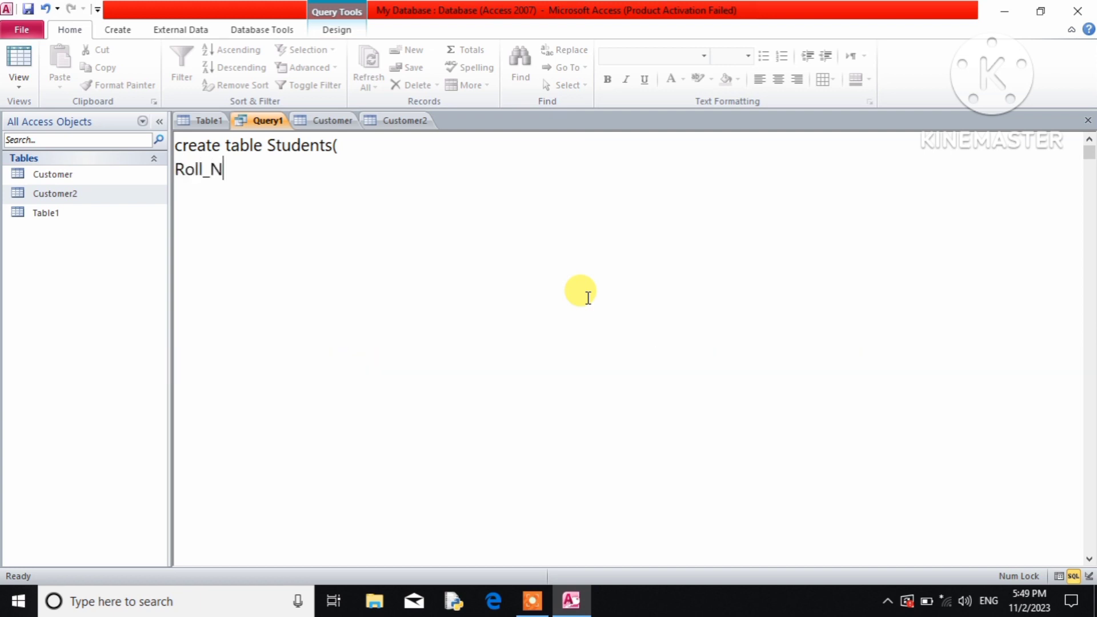
{"action": "type", "text": "o integer"}
{"action": "key", "text": "Caps_Lock"}
{"action": "type", "text": "UNI"}
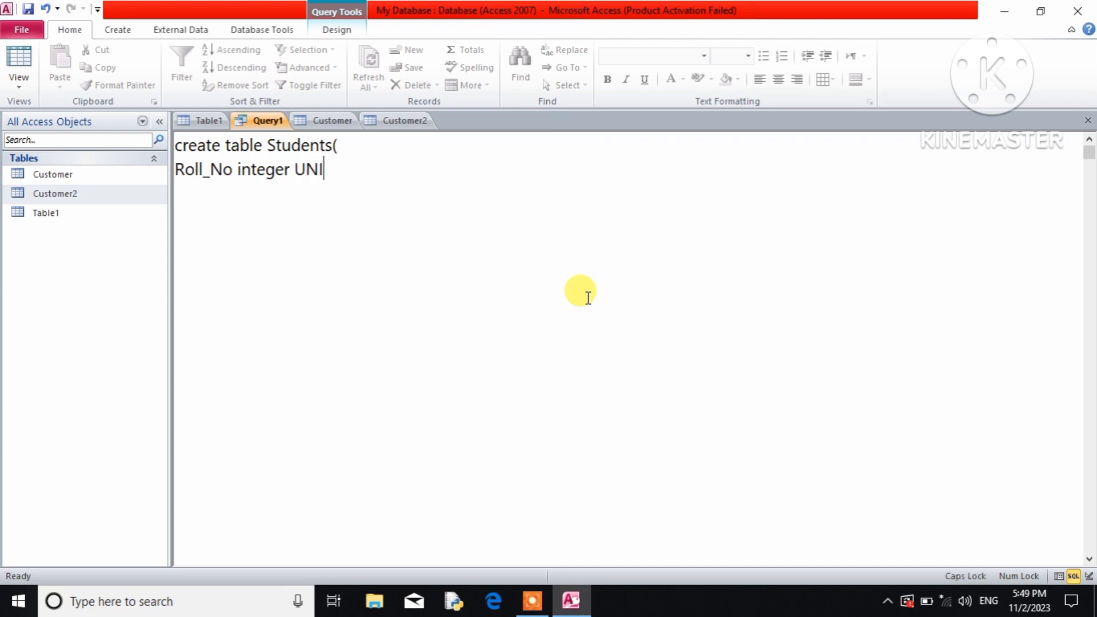
{"action": "type", "text": "QUE,"}
{"action": "key", "text": "Caps_Lock"}
Add Last_Name varchar(30) and First_Name varchar(30) columns and close the create table statement
{"action": "type", "text": "Last"}
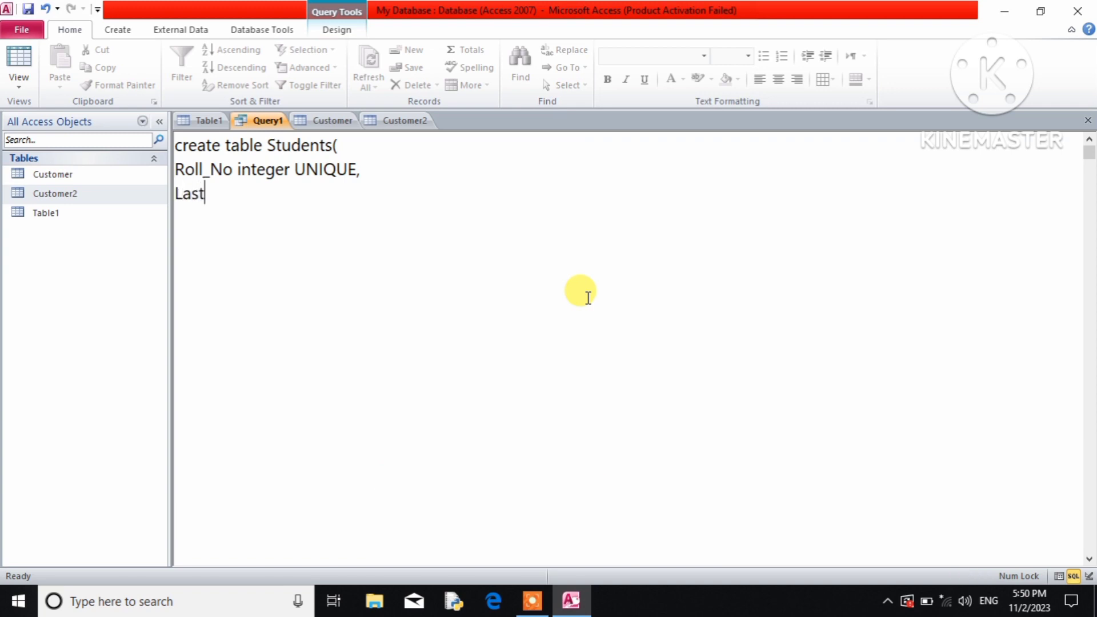
{"action": "type", "text": "_Name varch"}
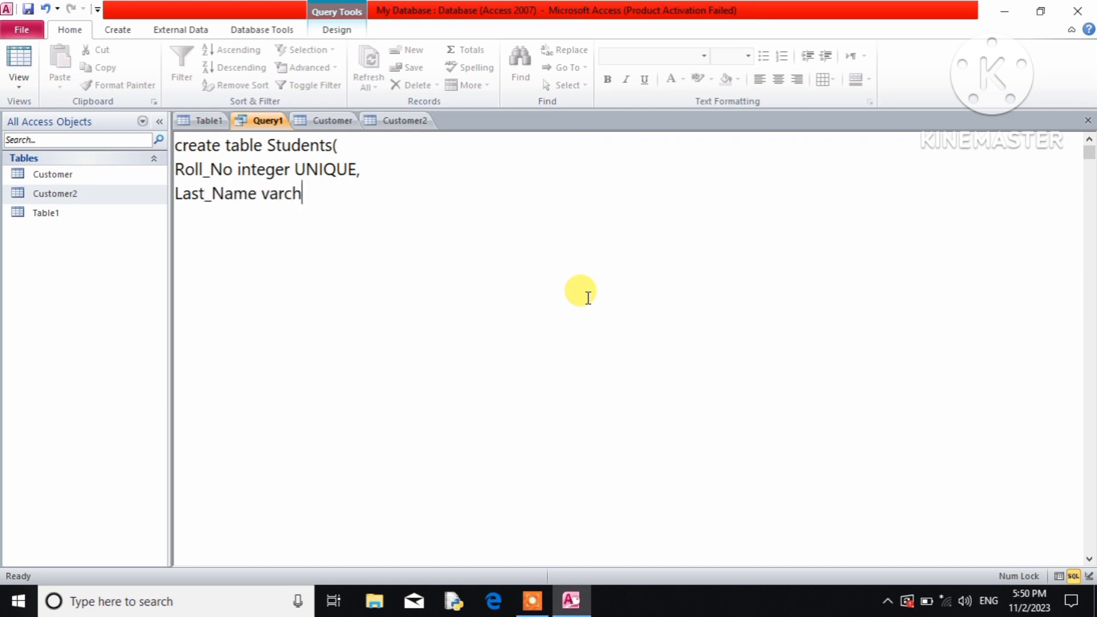
{"action": "type", "text": "ar(30),"}
{"action": "key", "text": "Return"}
{"action": "type", "text": "First"}
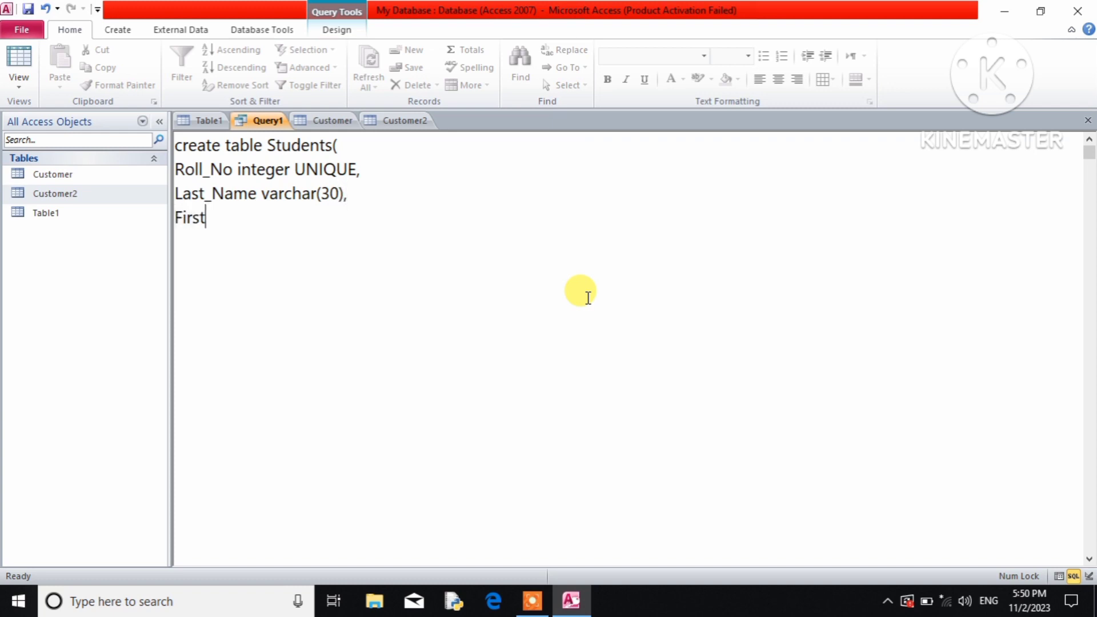
{"action": "type", "text": "_Name varchar("}
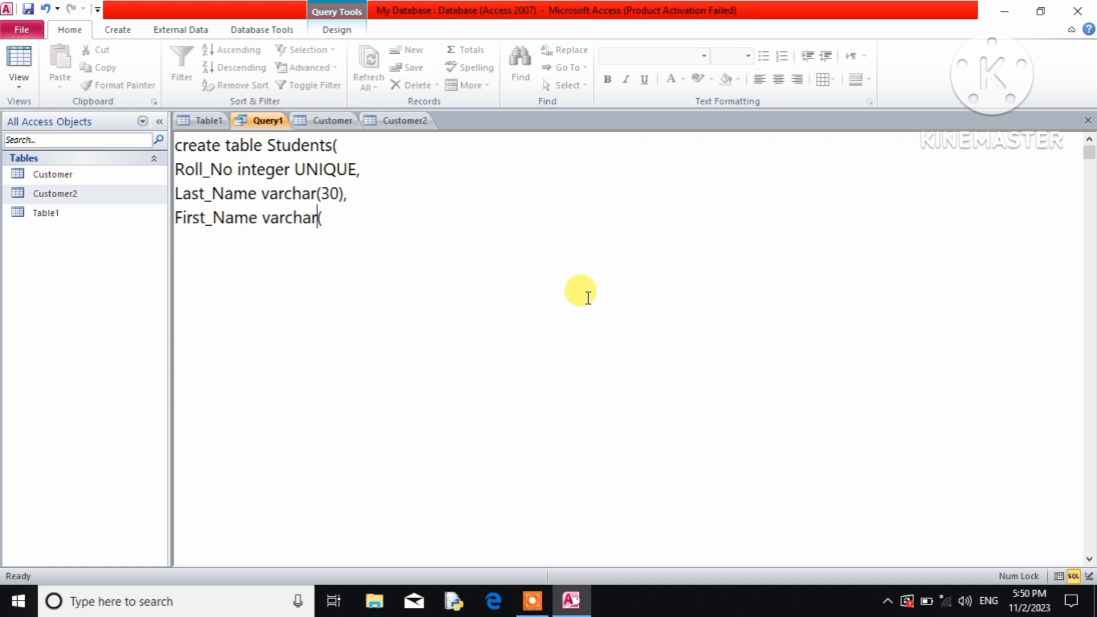
{"action": "key", "text": "BackSpace"}
{"action": "type", "text": "(30));"}
Run the create table statement and open the Students table to check its three columns
{"action": "left_click", "coordinate": [337, 29]}
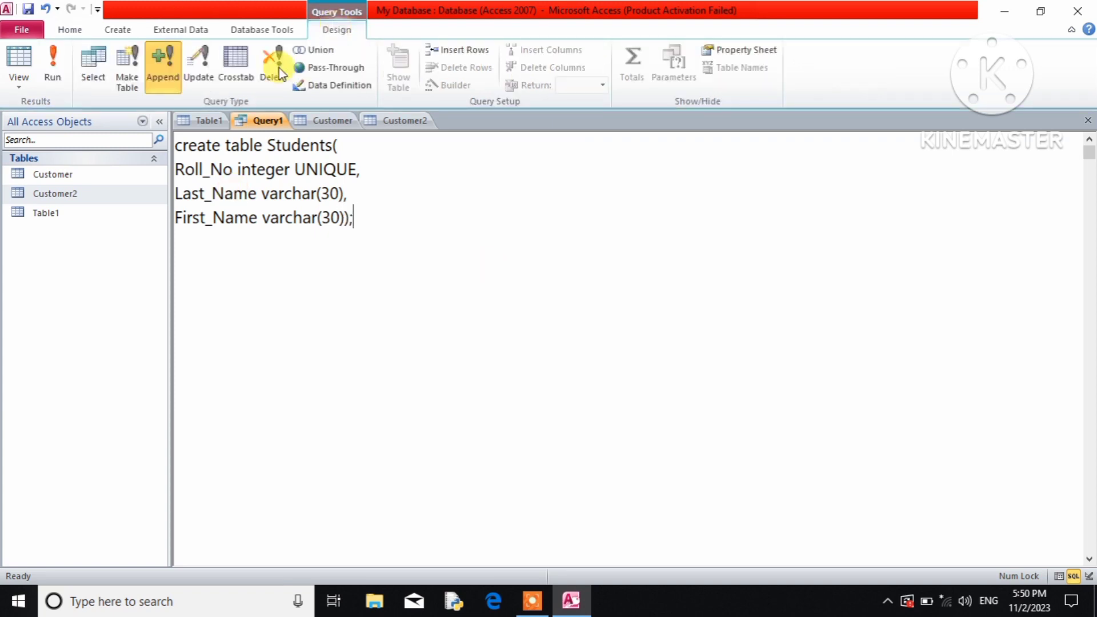
{"action": "left_click", "coordinate": [65, 81]}
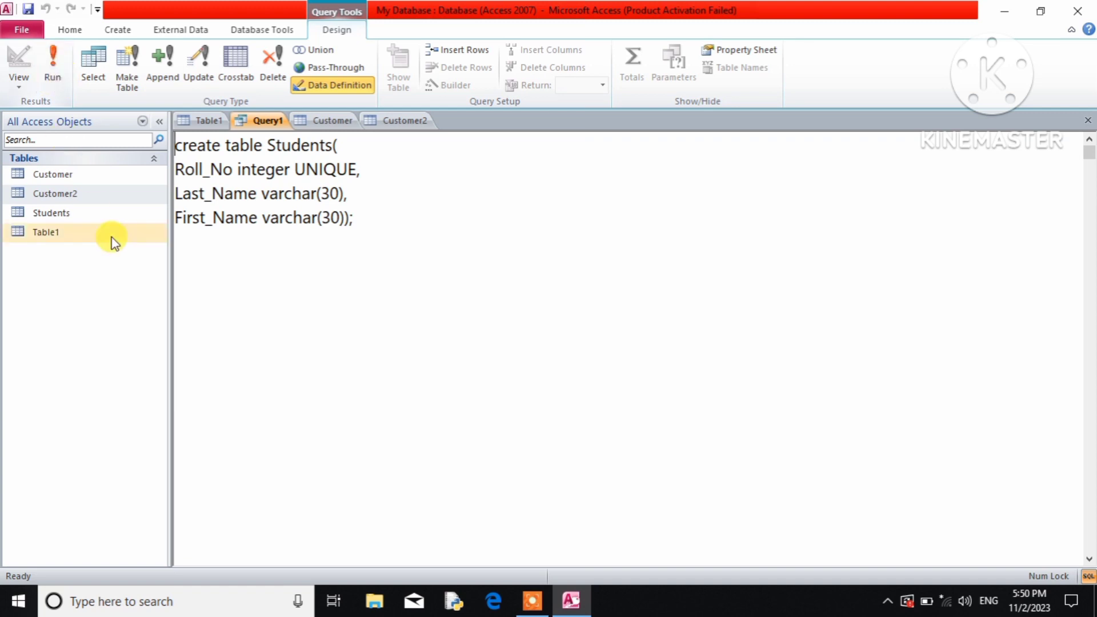
{"action": "double_click", "coordinate": [53, 215]}
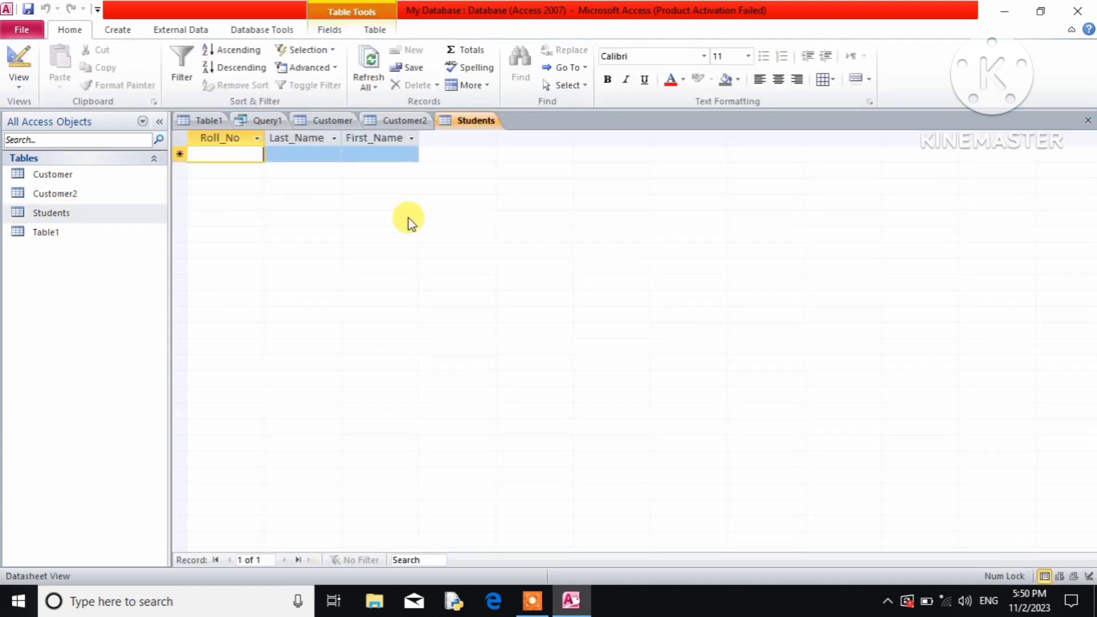
{"action": "left_click", "coordinate": [303, 153]}
{"action": "left_click", "coordinate": [372, 151]}
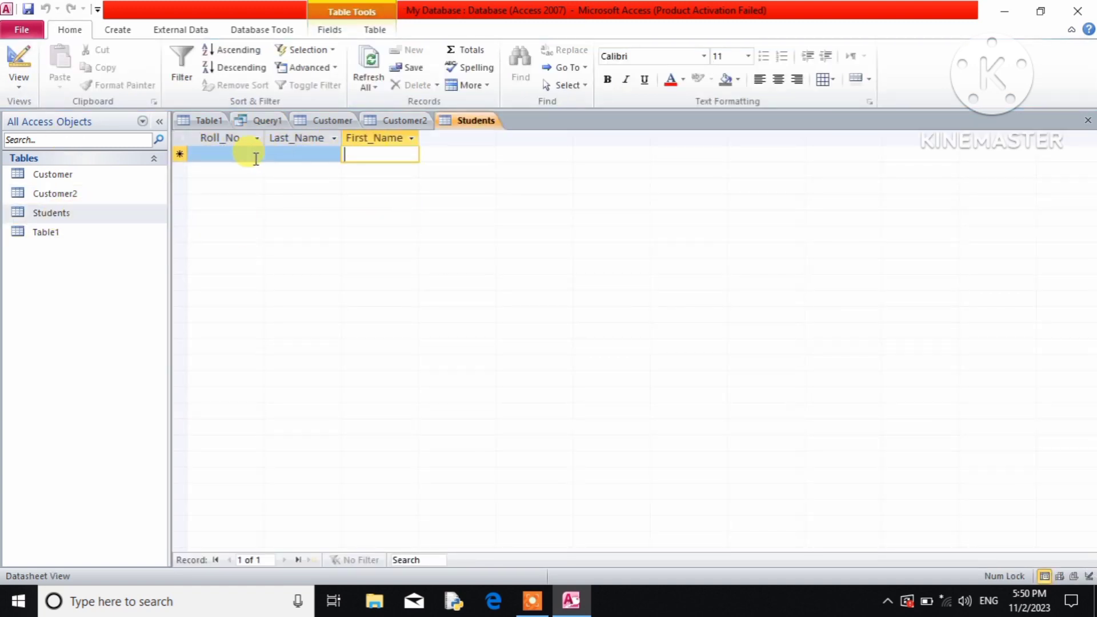
{"action": "left_click", "coordinate": [226, 152]}
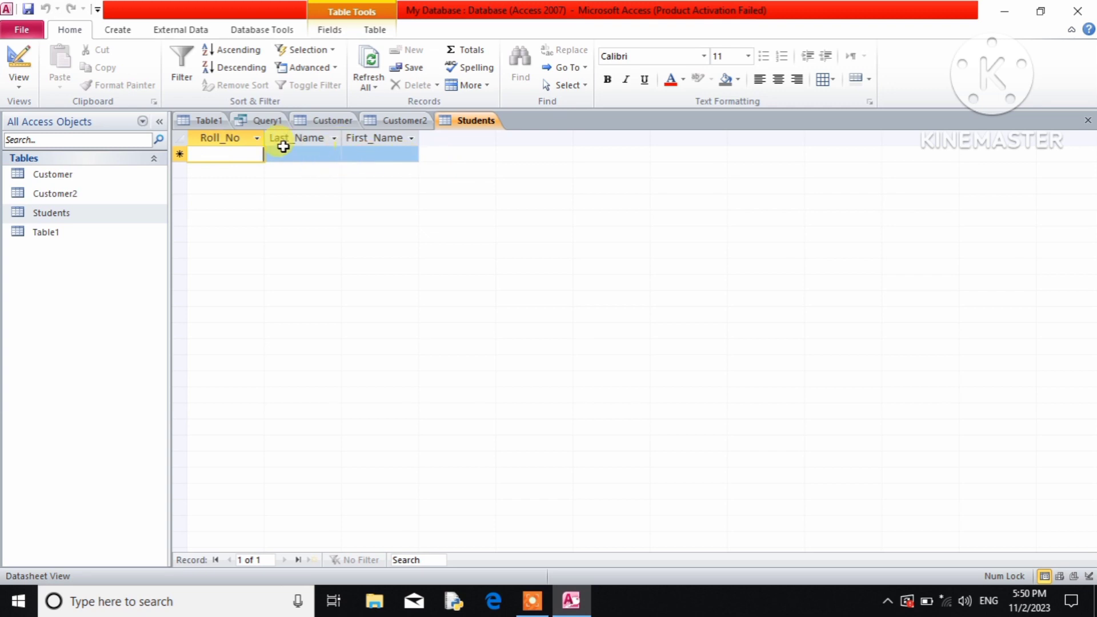
Replace the Query1 statement with an insert into Students supplying roll number 1 and the student's last and first name
{"action": "left_click", "coordinate": [267, 120]}
{"action": "left_click_drag", "start_coordinate": [363, 217], "coordinate": [172, 142]}
{"action": "type", "text": "in"}
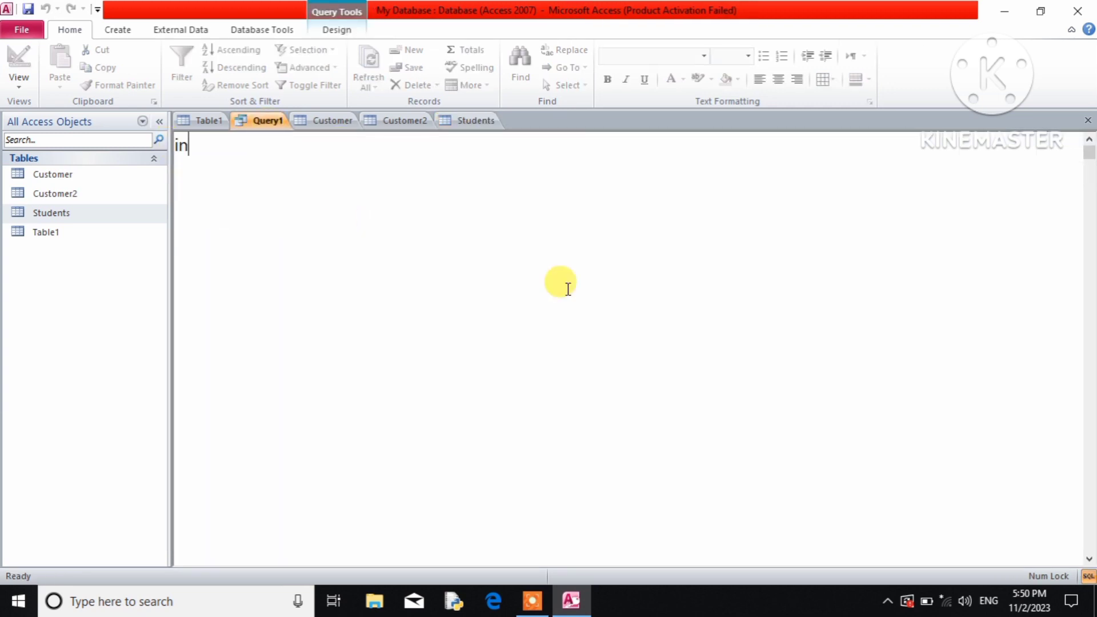
{"action": "type", "text": "sert into Students"}
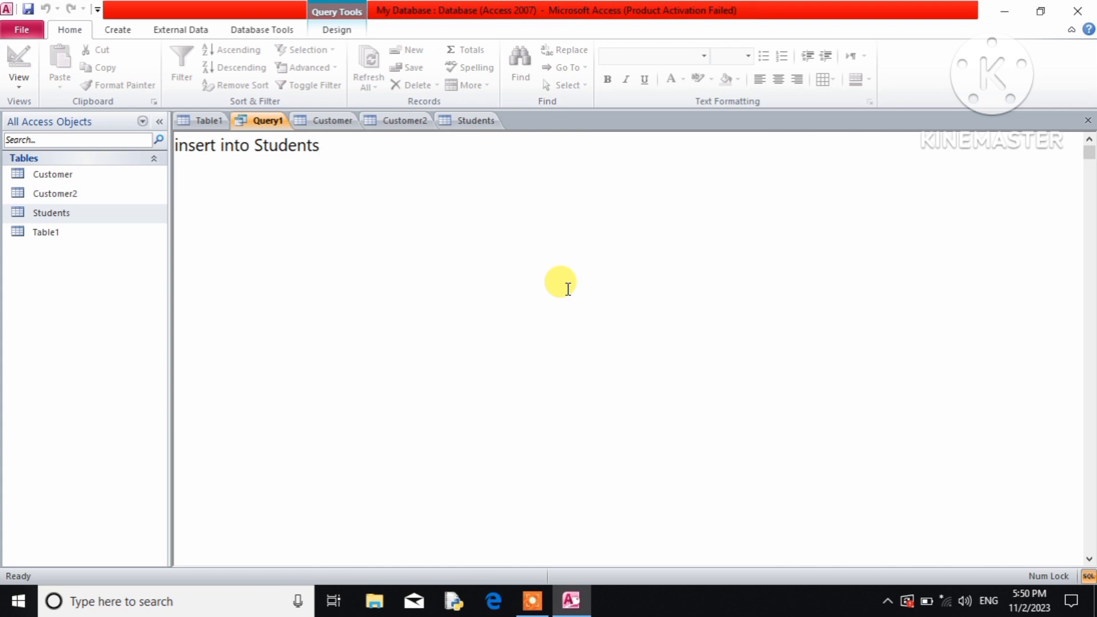
{"action": "type", "text": " vaue"}
{"action": "key", "text": "BackSpace"}
{"action": "type", "text": "lues(1,"}
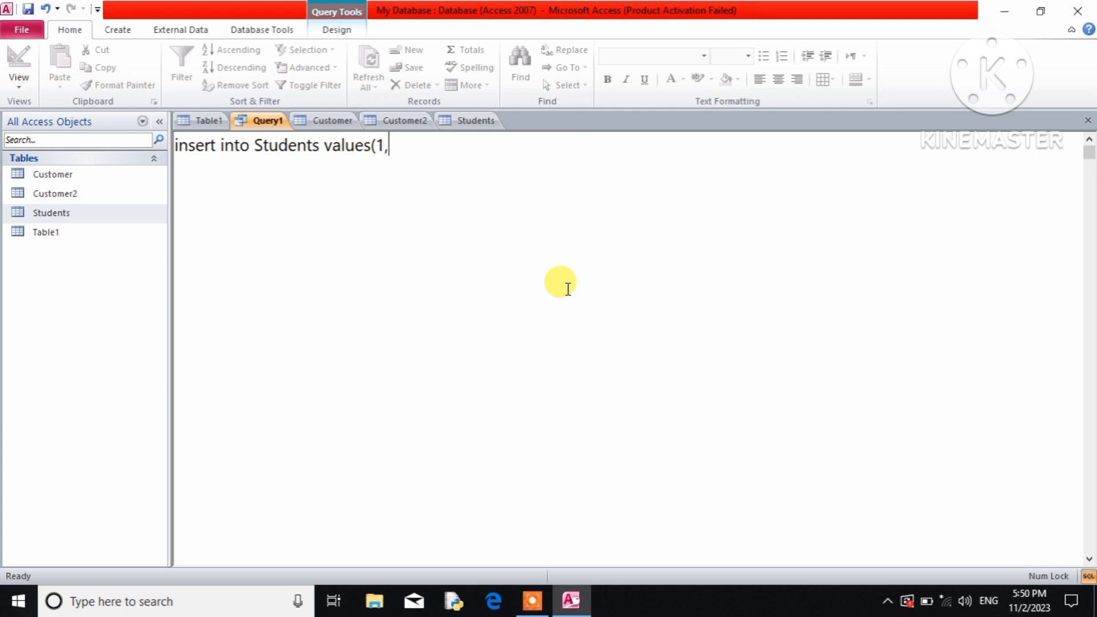
{"action": "type", "text": "\"kumar\","}
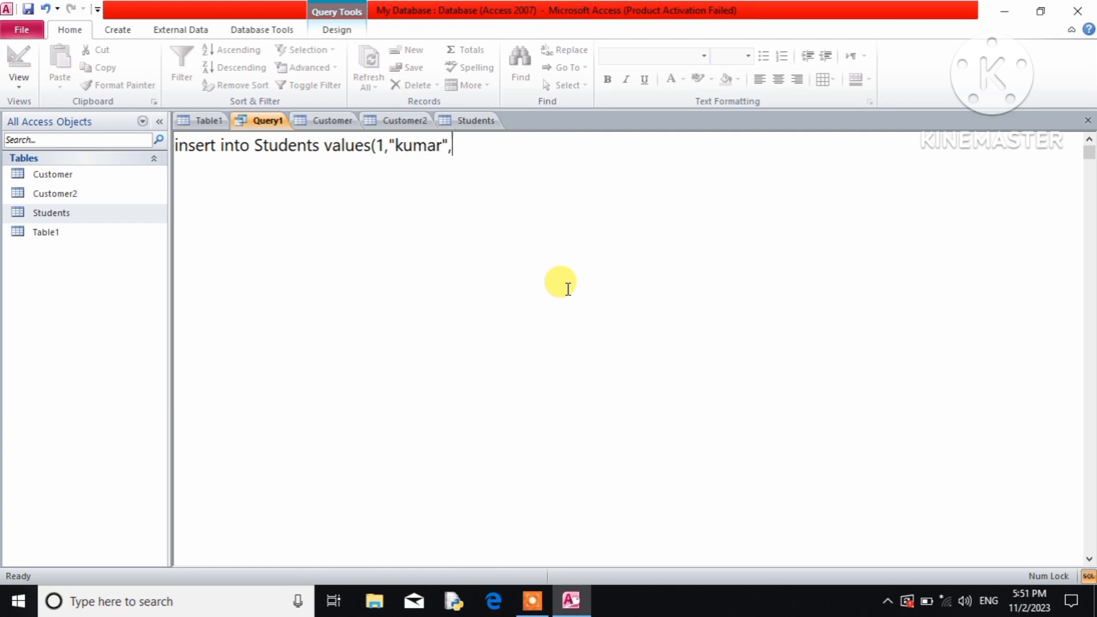
{"action": "type", "text": "\"Satish\")"}
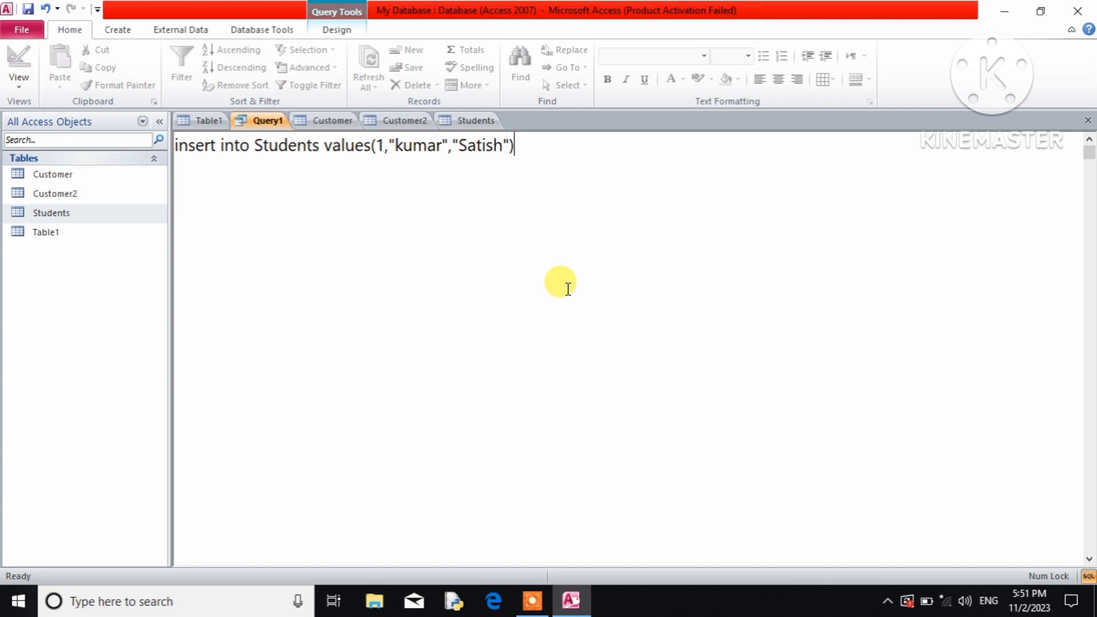
Run the insert for roll number 1 and confirm appending the row
{"action": "left_click", "coordinate": [341, 29]}
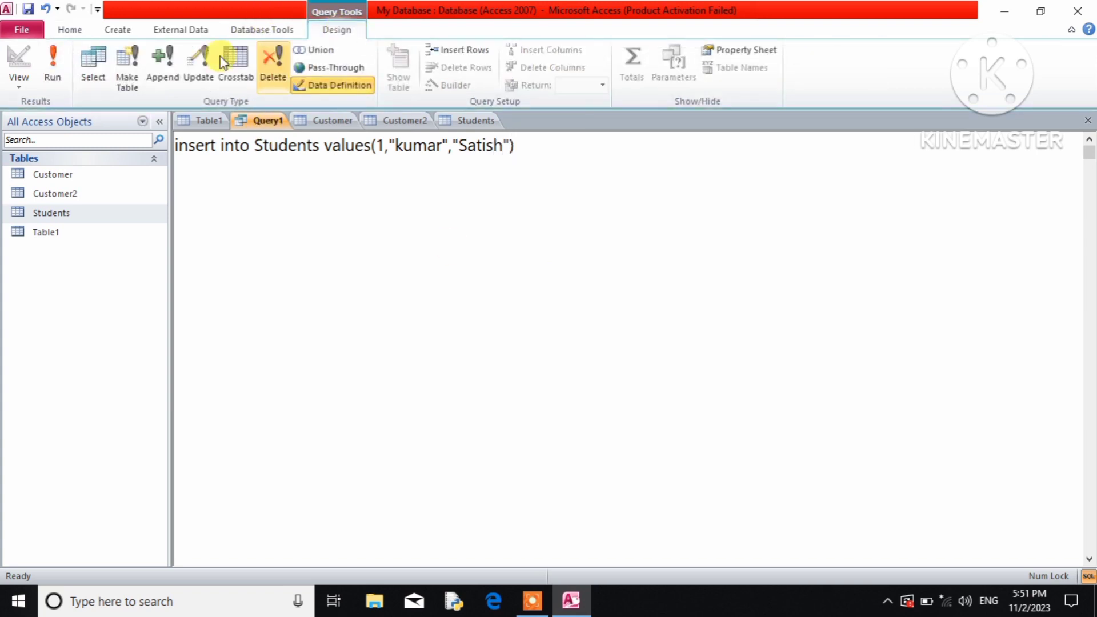
{"action": "left_click", "coordinate": [52, 73]}
{"action": "left_click", "coordinate": [506, 347]}
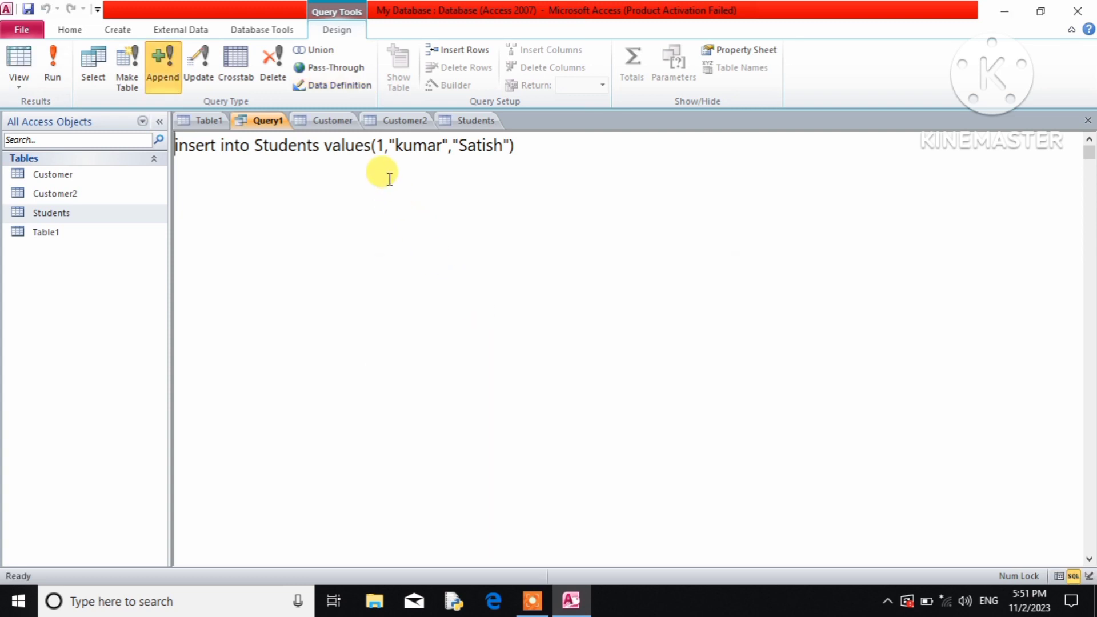
Change the roll number to 2 and replace the last name in the insert statement's values
{"action": "left_click", "coordinate": [385, 148]}
{"action": "key", "text": "BackSpace"}
{"action": "type", "text": "2"}
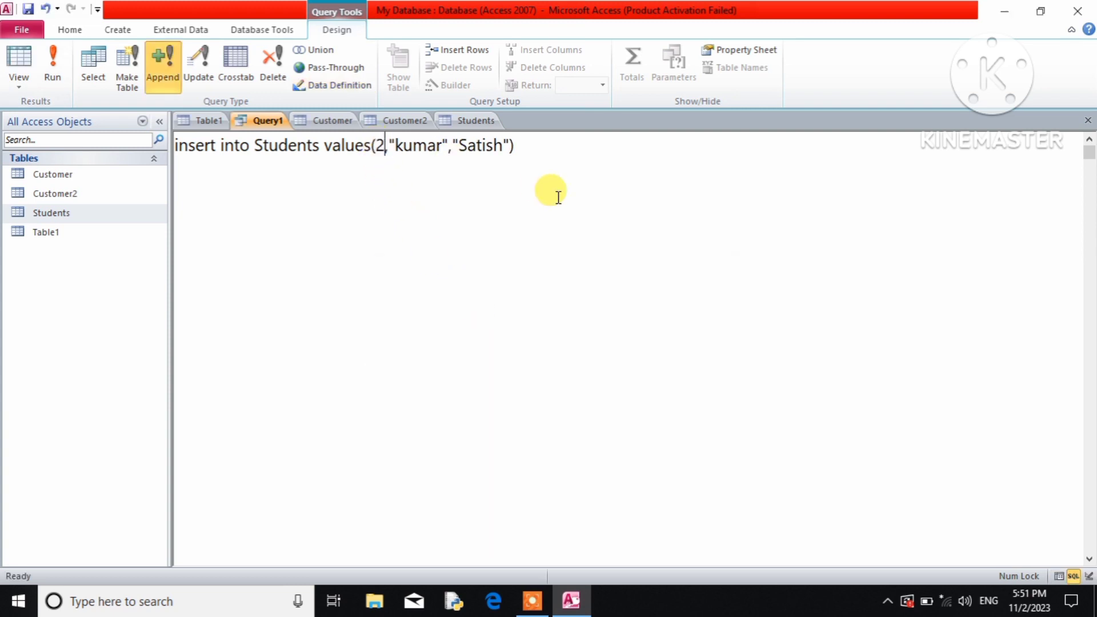
{"action": "key", "text": "Delete"}
{"action": "key", "text": "Delete"}
{"action": "key", "text": "Delete"}
{"action": "key", "text": "Delete"}
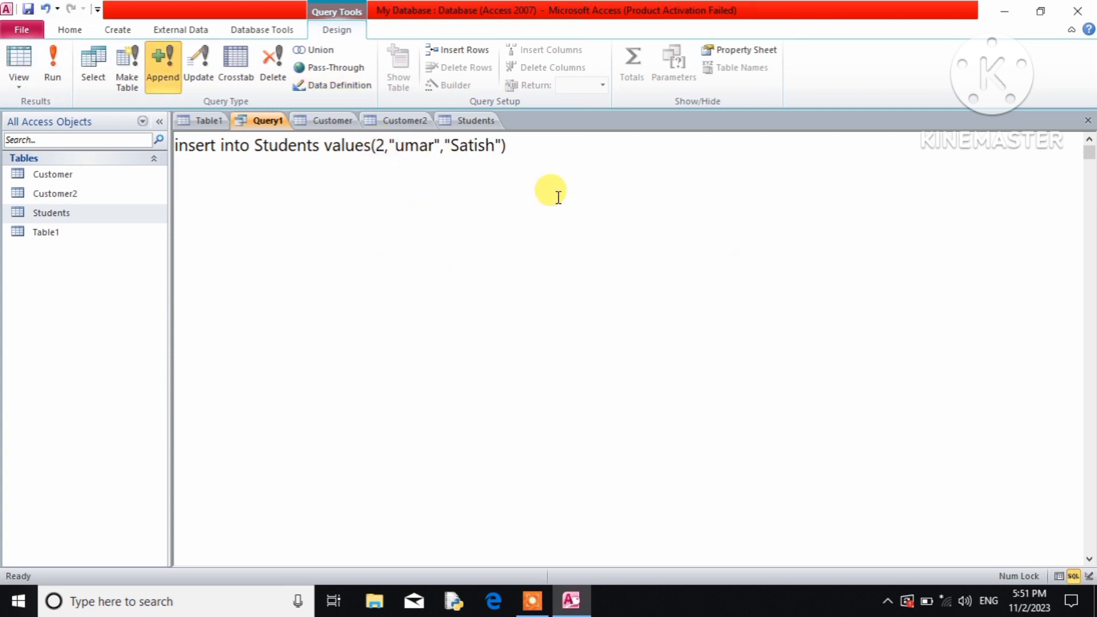
{"action": "key", "text": "Delete"}
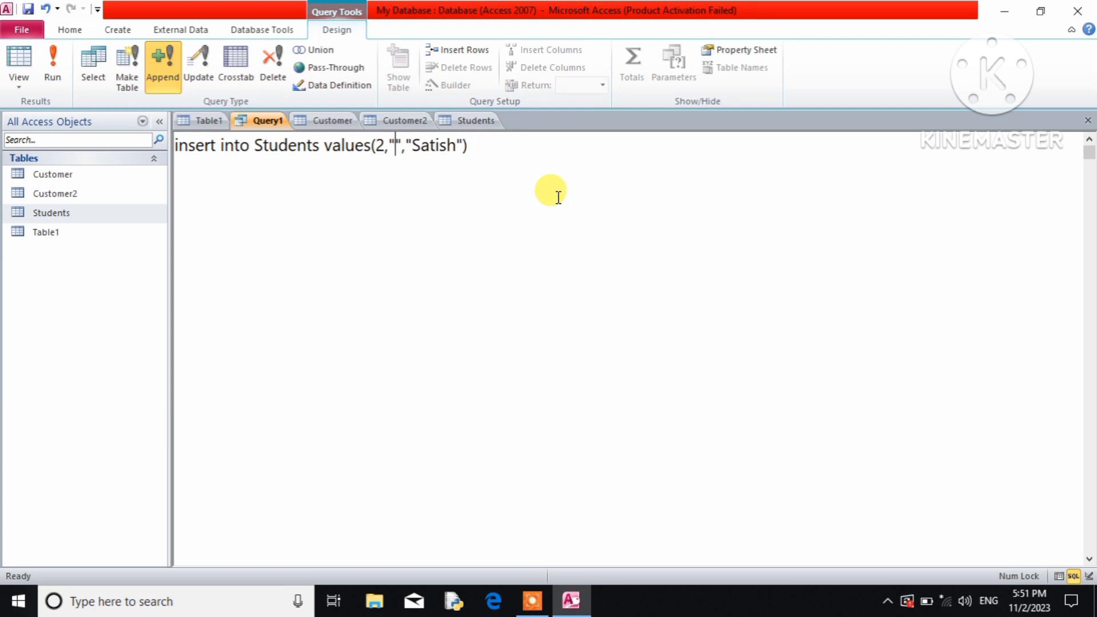
{"action": "type", "text": "Singh"}
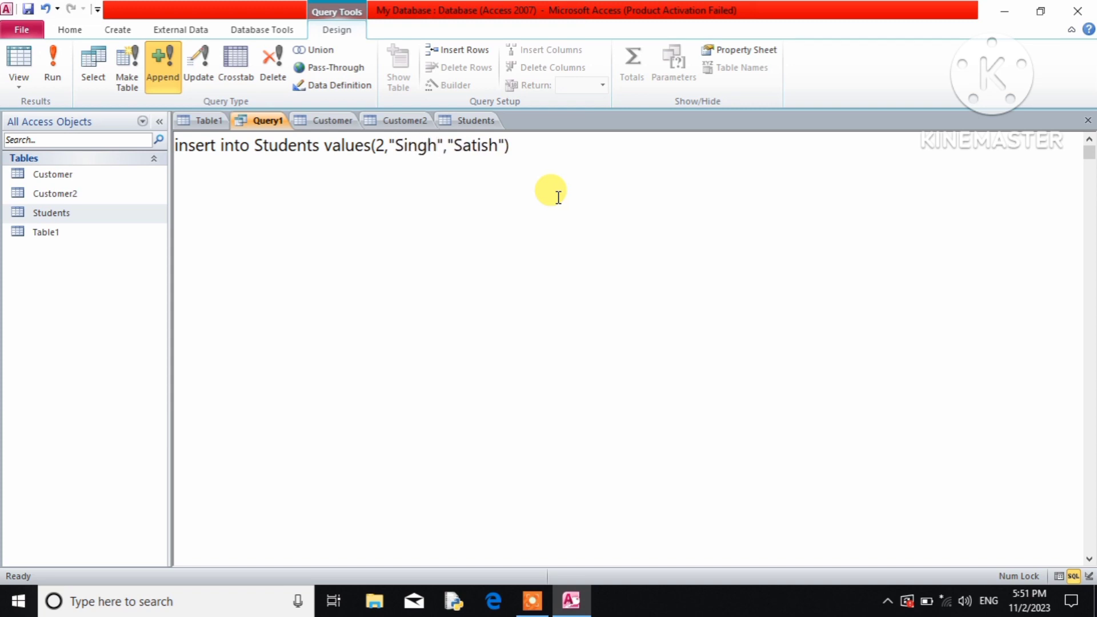
Replace the first name in the roll number 2 insert, then run it and confirm appending the row
{"action": "key", "text": "Right"}
{"action": "key", "text": "Right"}
{"action": "key", "text": "Right"}
{"action": "key", "text": "Delete"}
{"action": "key", "text": "Delete"}
{"action": "key", "text": "Delete"}
{"action": "key", "text": "Delete"}
{"action": "key", "text": "Delete"}
{"action": "key", "text": "Delete"}
{"action": "type", "text": "Ajay"}
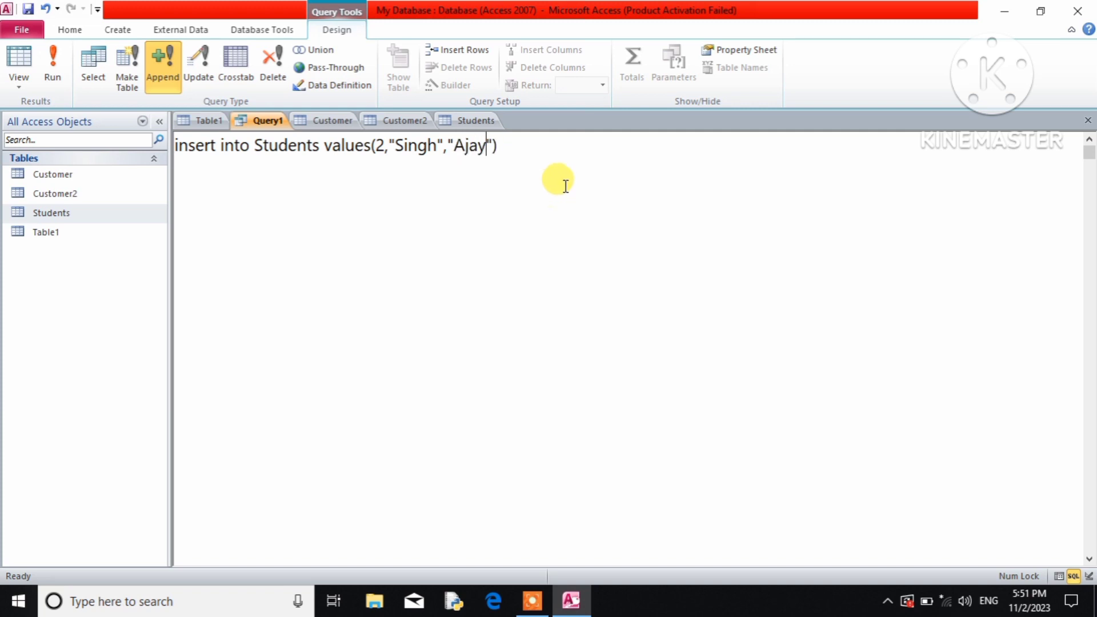
{"action": "left_click", "coordinate": [51, 73]}
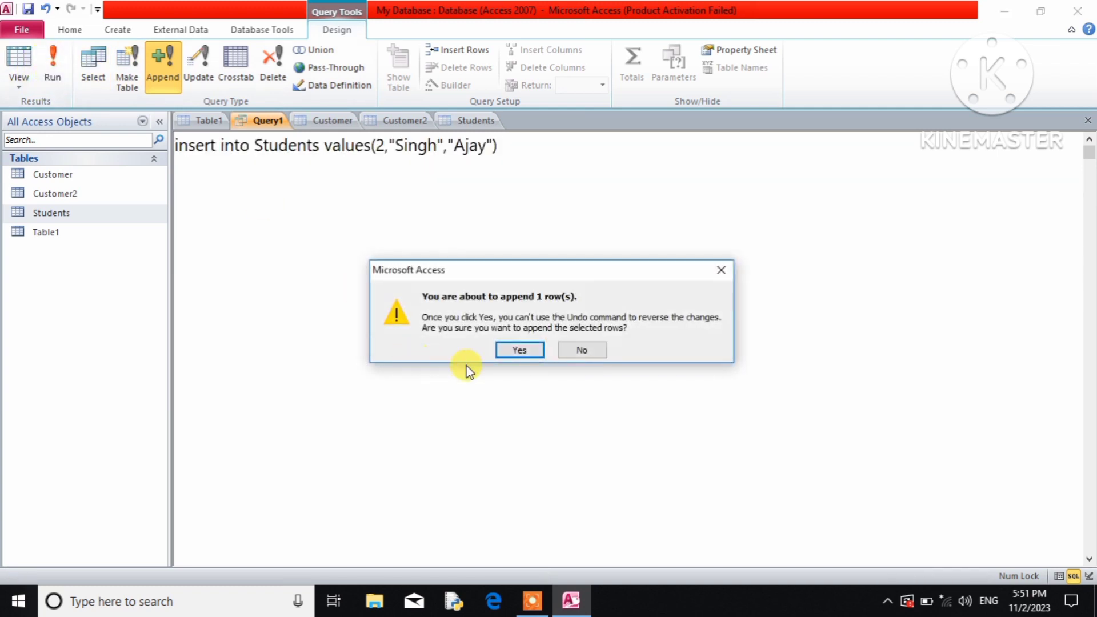
{"action": "left_click", "coordinate": [517, 349]}
Change the roll number to 3 and enter a new last name in the insert statement's values
{"action": "left_click", "coordinate": [382, 146]}
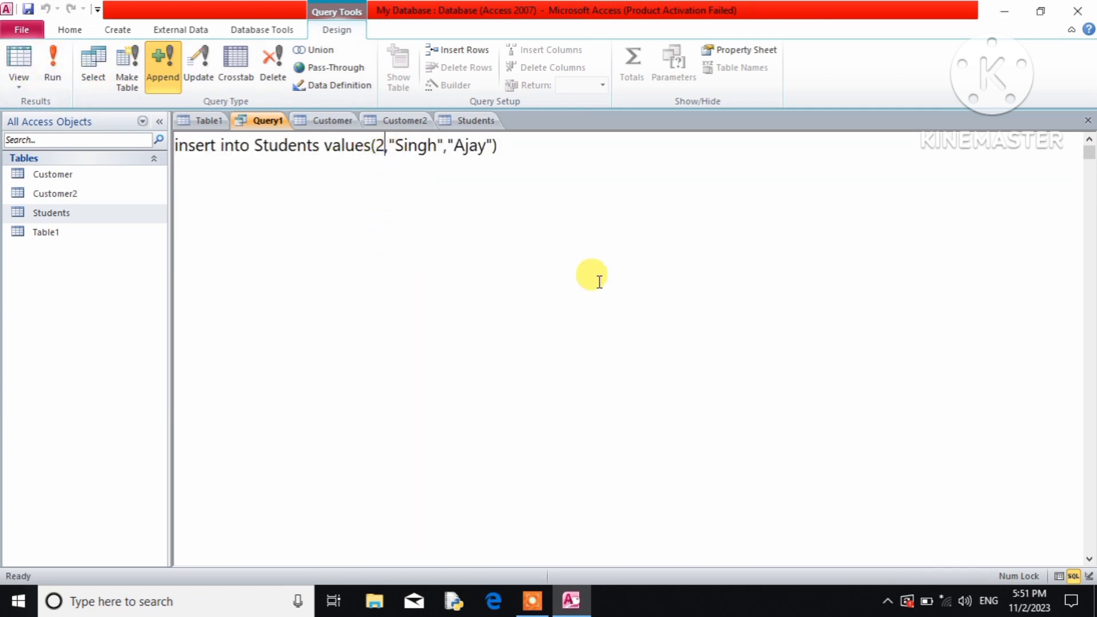
{"action": "key", "text": "BackSpace"}
{"action": "type", "text": "3"}
{"action": "key", "text": "Right"}
{"action": "key", "text": "Right"}
{"action": "key", "text": "Delete"}
{"action": "key", "text": "Delete"}
{"action": "key", "text": "Delete"}
{"action": "key", "text": "Delete"}
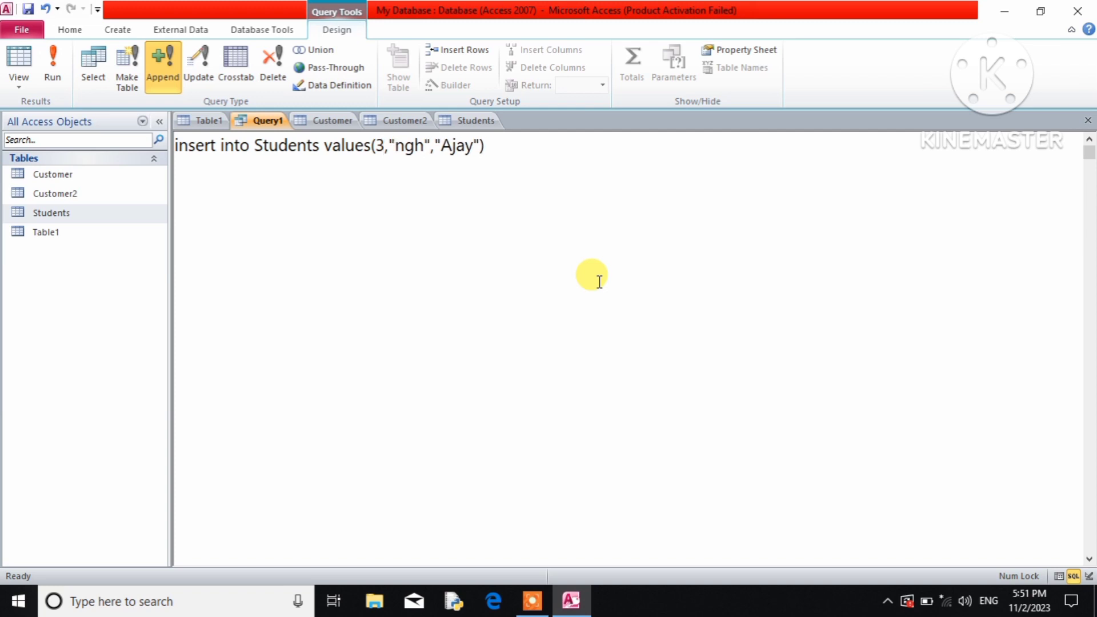
{"action": "key", "text": "Delete"}
{"action": "type", "text": "Yad"}
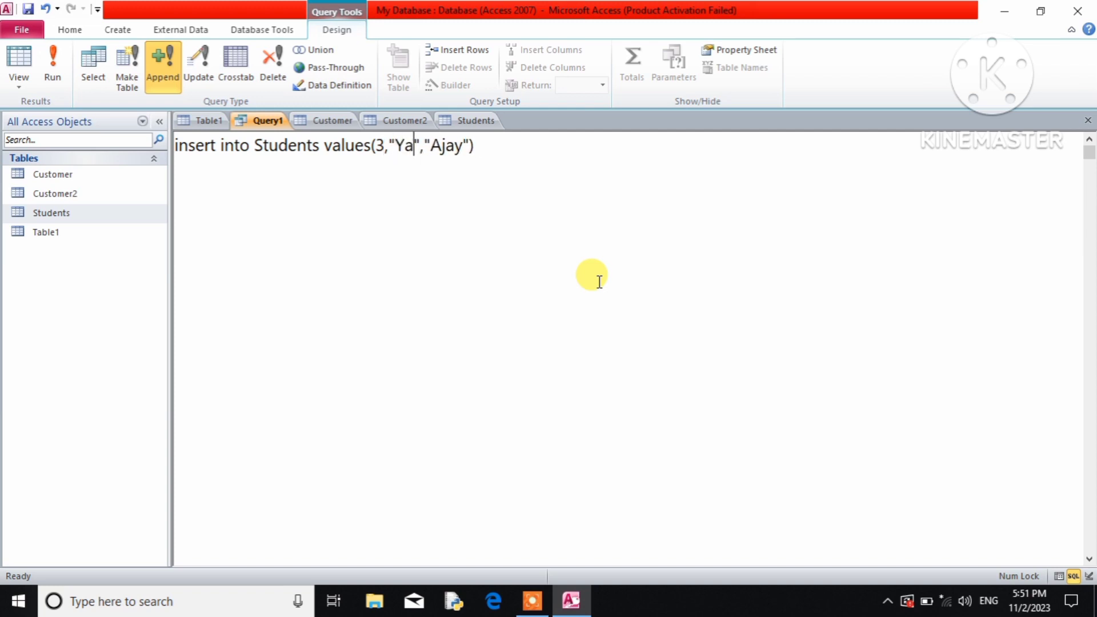
{"action": "type", "text": "av"}
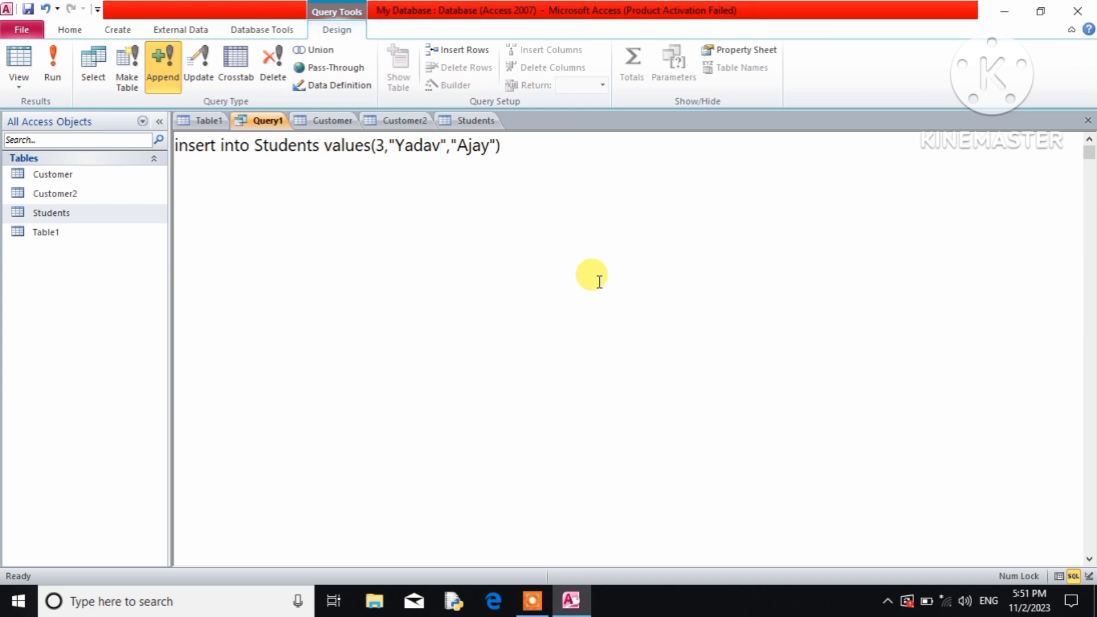
Replace the first name in the insert statement for roll number 3
{"action": "key", "text": "Right"}
{"action": "key", "text": "Right"}
{"action": "key", "text": "Right"}
{"action": "key", "text": "Delete"}
{"action": "key", "text": "Delete"}
{"action": "key", "text": "Delete"}
{"action": "key", "text": "Delete"}
{"action": "type", "text": "Amit"}
Run the insert for roll number 3, confirm appending the row, and refresh all records in the Students table
{"action": "left_click", "coordinate": [55, 73]}
{"action": "left_click", "coordinate": [507, 343]}
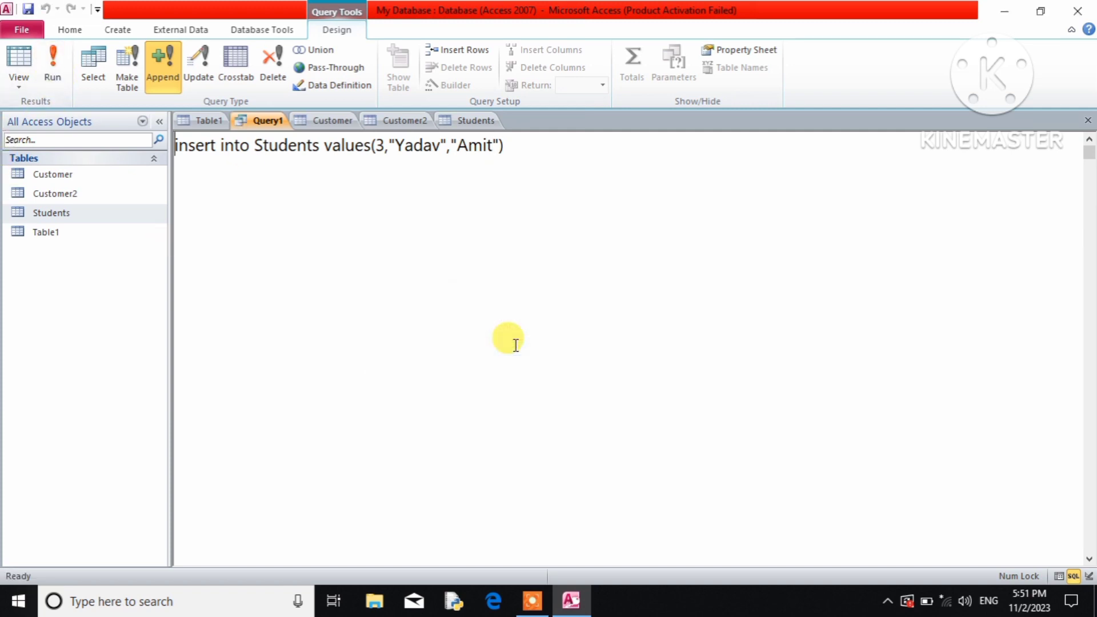
{"action": "left_click", "coordinate": [479, 121]}
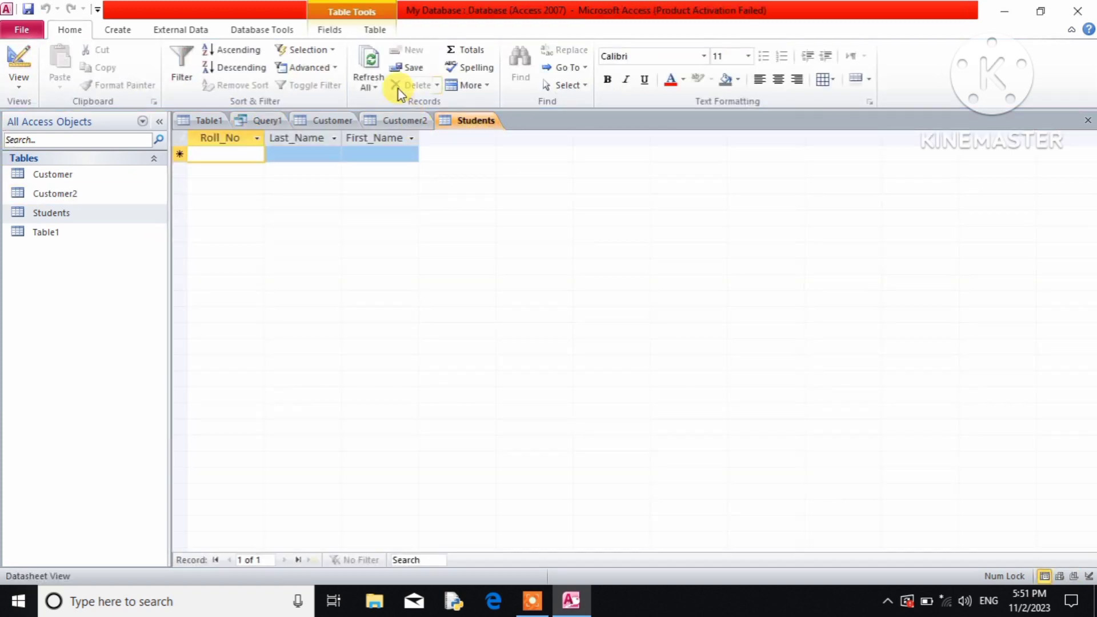
{"action": "left_click", "coordinate": [375, 87]}
{"action": "left_click", "coordinate": [389, 103]}
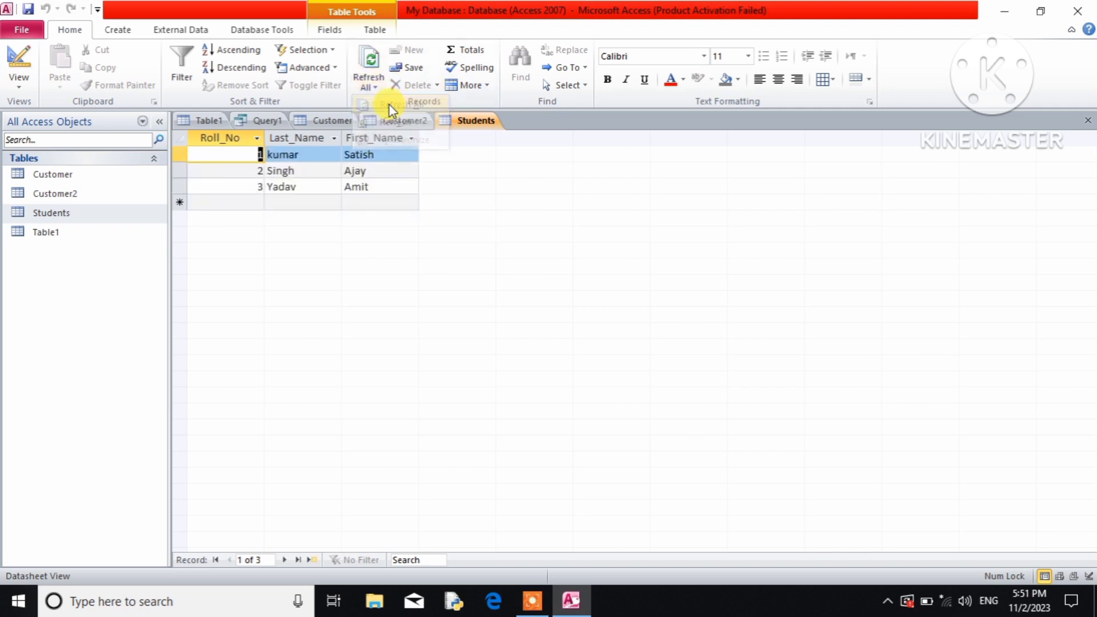
Replace the last name in the query's insert statement, keeping roll number 3
{"action": "left_click", "coordinate": [268, 121]}
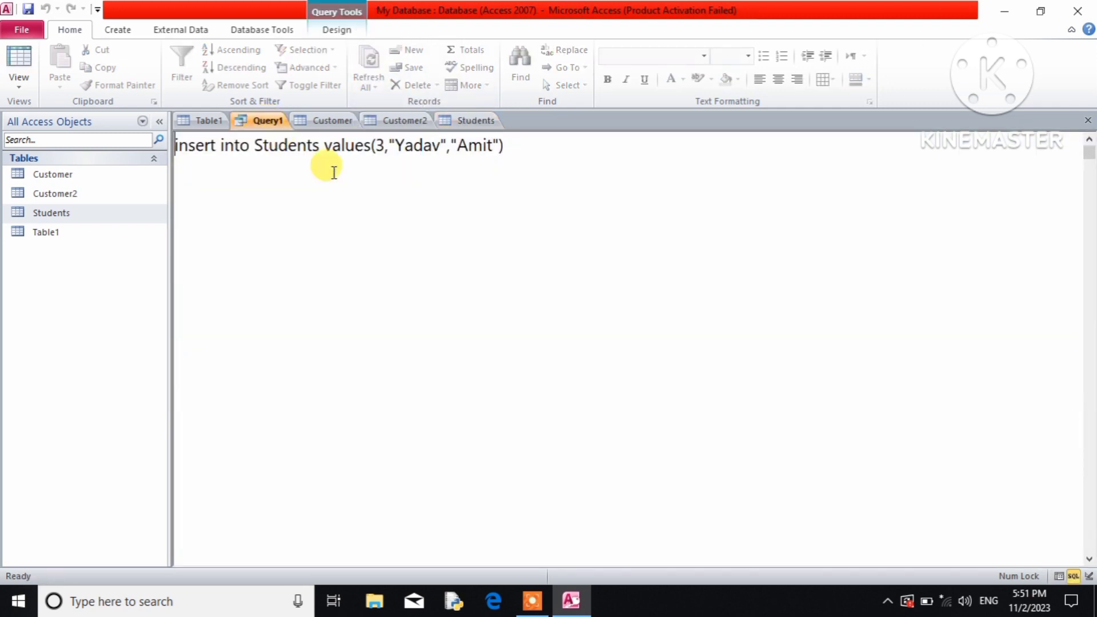
{"action": "left_click", "coordinate": [396, 145]}
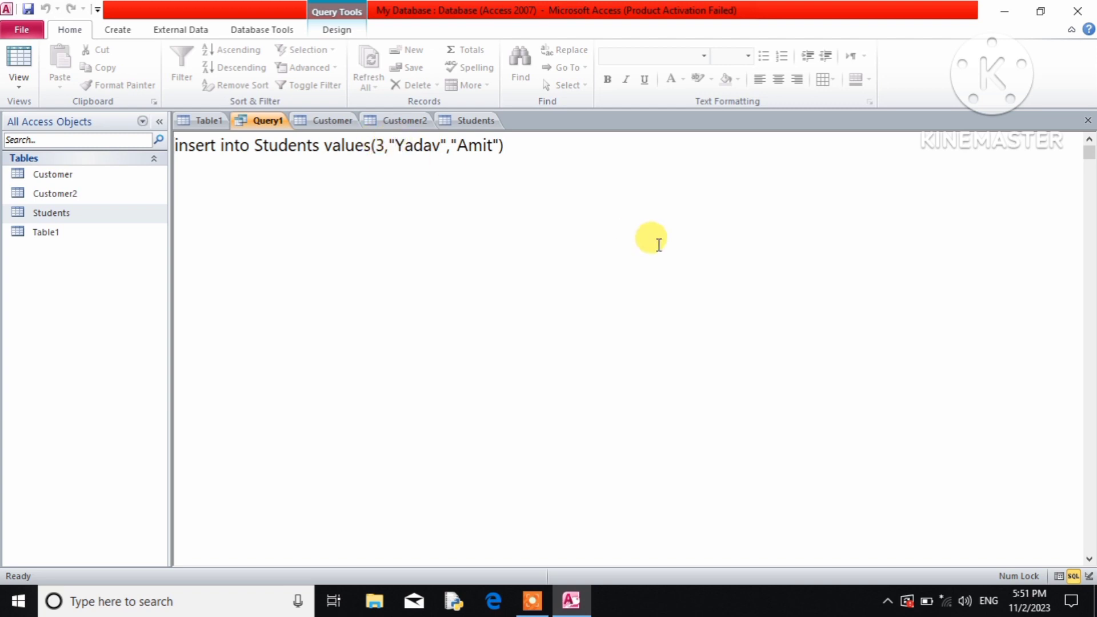
{"action": "key", "text": "Delete"}
{"action": "key", "text": "Delete"}
{"action": "key", "text": "Delete"}
{"action": "key", "text": "Delete"}
{"action": "key", "text": "Delete"}
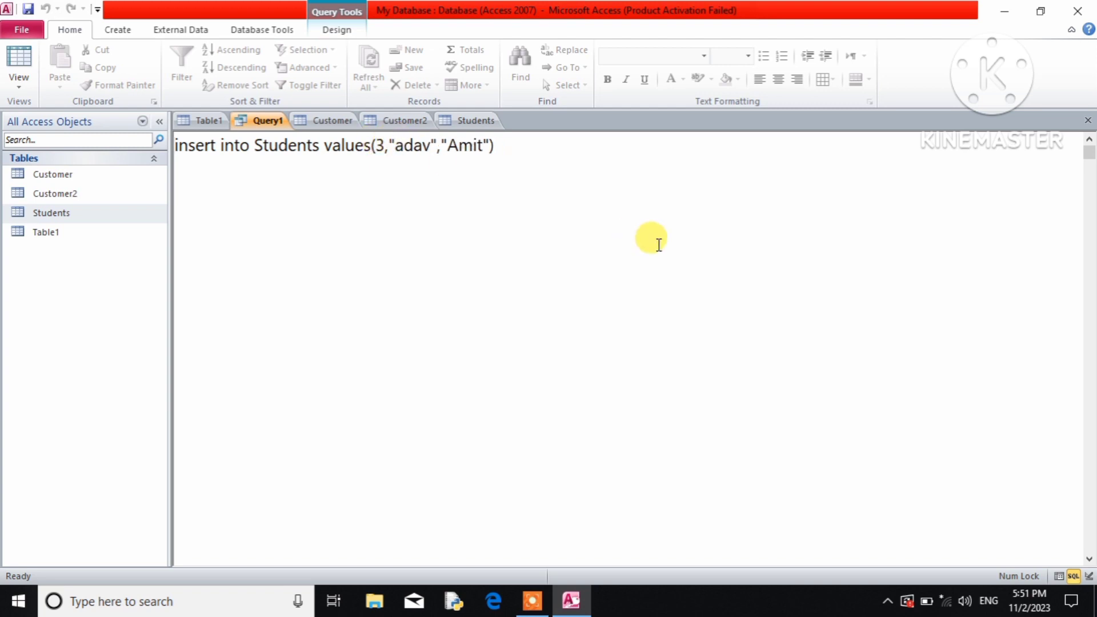
{"action": "type", "text": "Patel"}
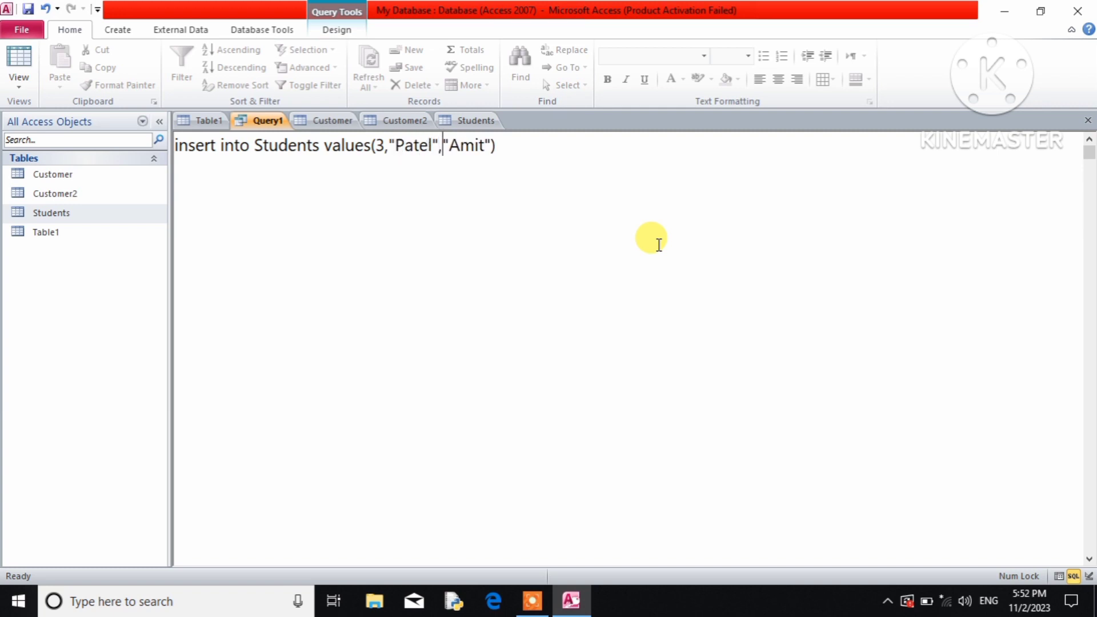
Replace the first name in the insert statement and place the cursor beside the roll number value
{"action": "key", "text": "Right"}
{"action": "key", "text": "Delete"}
{"action": "key", "text": "Delete"}
{"action": "key", "text": "Delete"}
{"action": "key", "text": "Delete"}
{"action": "type", "text": "Ajeet"}
{"action": "key", "text": "Left"}
{"action": "key", "text": "Left"}
{"action": "key", "text": "Left"}
{"action": "key", "text": "Left"}
{"action": "key", "text": "Left"}
{"action": "key", "text": "Left"}
{"action": "key", "text": "Left"}
{"action": "key", "text": "Left"}
{"action": "key", "text": "Left"}
{"action": "key", "text": "Left"}
{"action": "key", "text": "Left"}
{"action": "key", "text": "Left"}
{"action": "key", "text": "Left"}
Check the Students rows, then try to append the record with duplicate roll number 3 by running the insert and accepting its prompts
{"action": "left_click", "coordinate": [479, 121]}
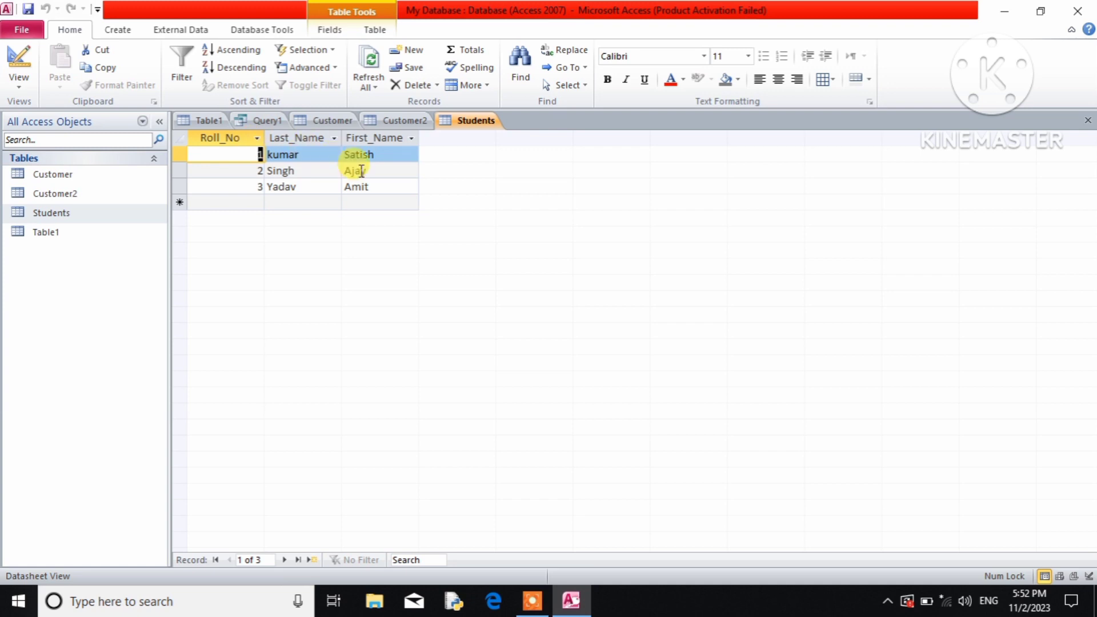
{"action": "left_click", "coordinate": [269, 121]}
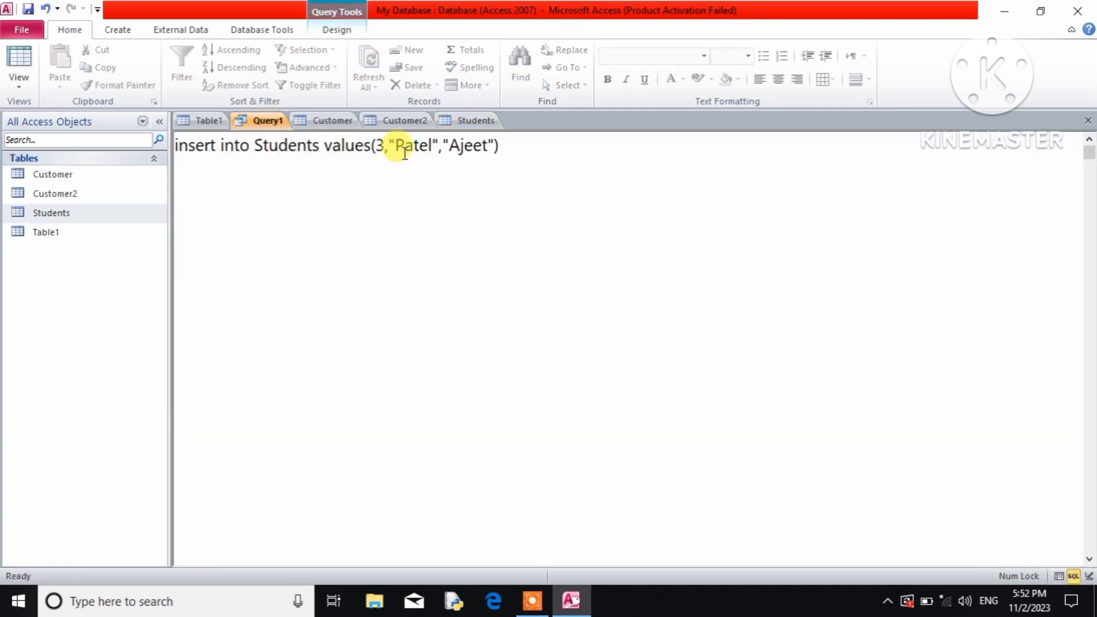
{"action": "left_click", "coordinate": [334, 30]}
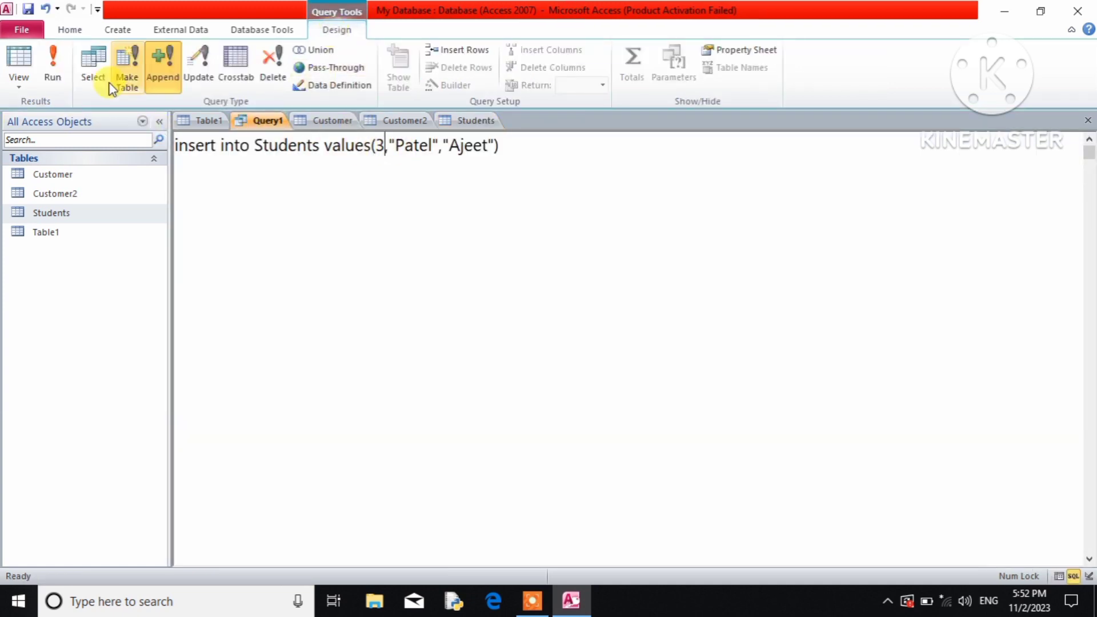
{"action": "left_click", "coordinate": [53, 73]}
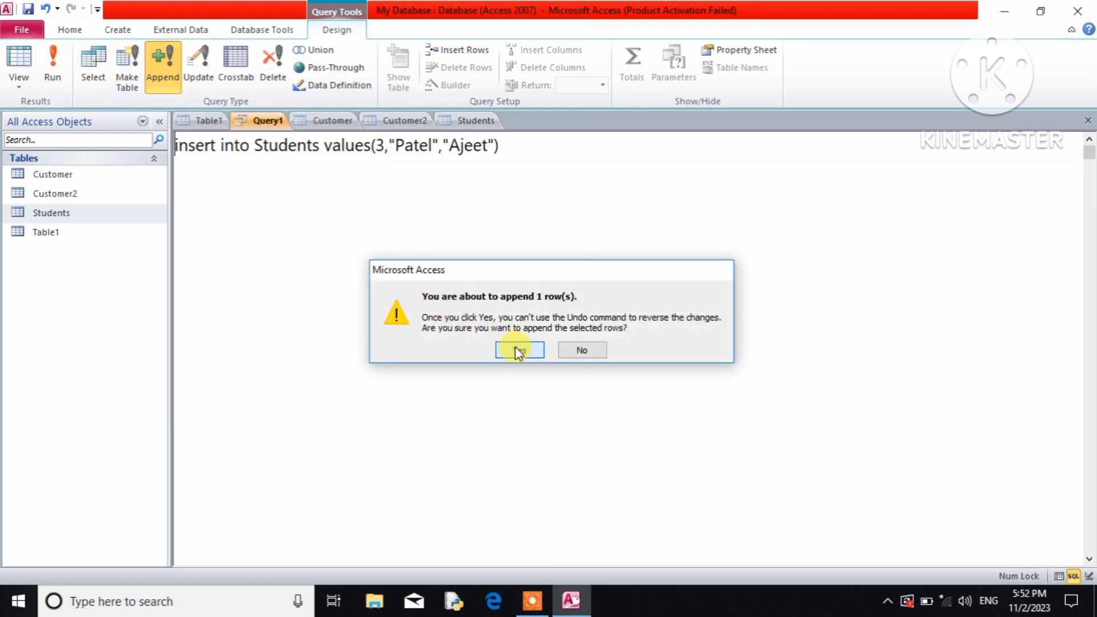
{"action": "left_click", "coordinate": [517, 350]}
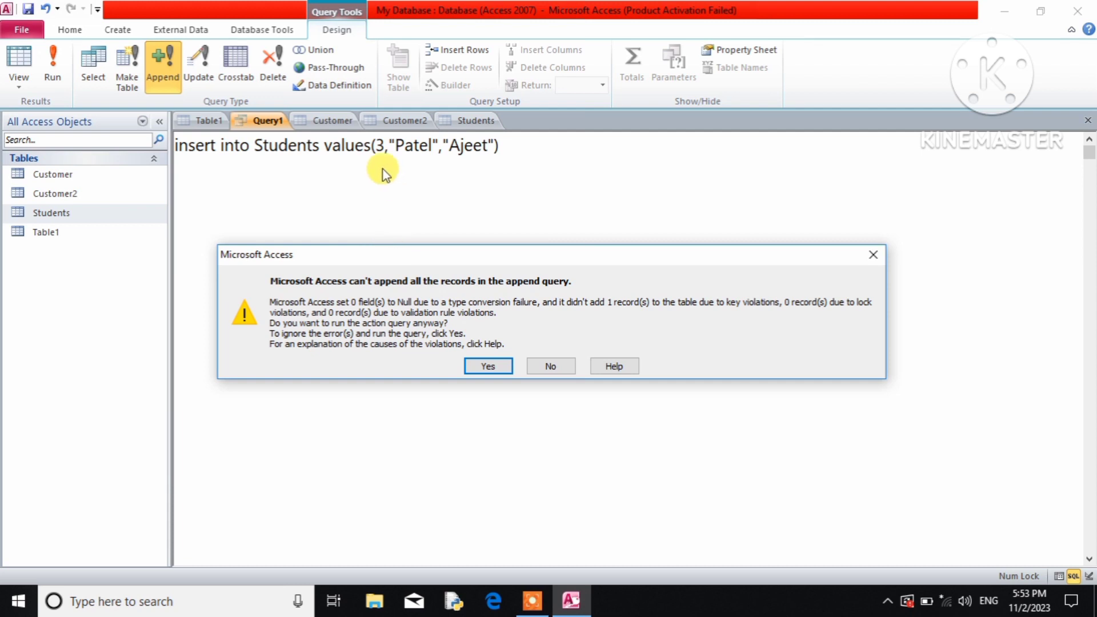
{"action": "left_click", "coordinate": [492, 367]}
Refresh the Students table to check whether the duplicate roll number row was added
{"action": "left_click", "coordinate": [447, 119]}
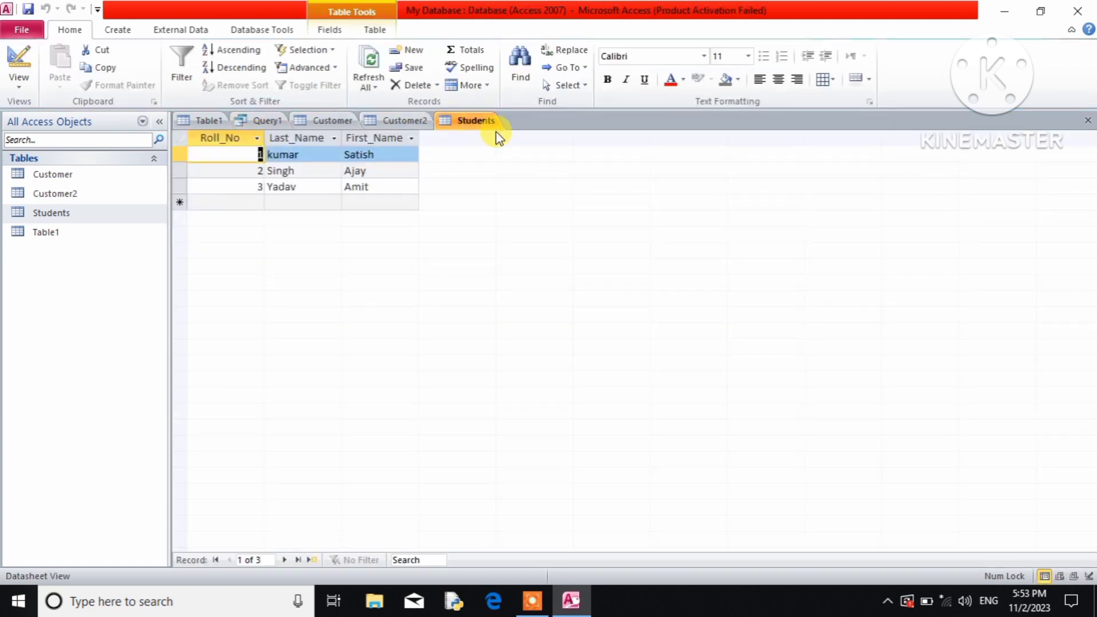
{"action": "left_click", "coordinate": [369, 84]}
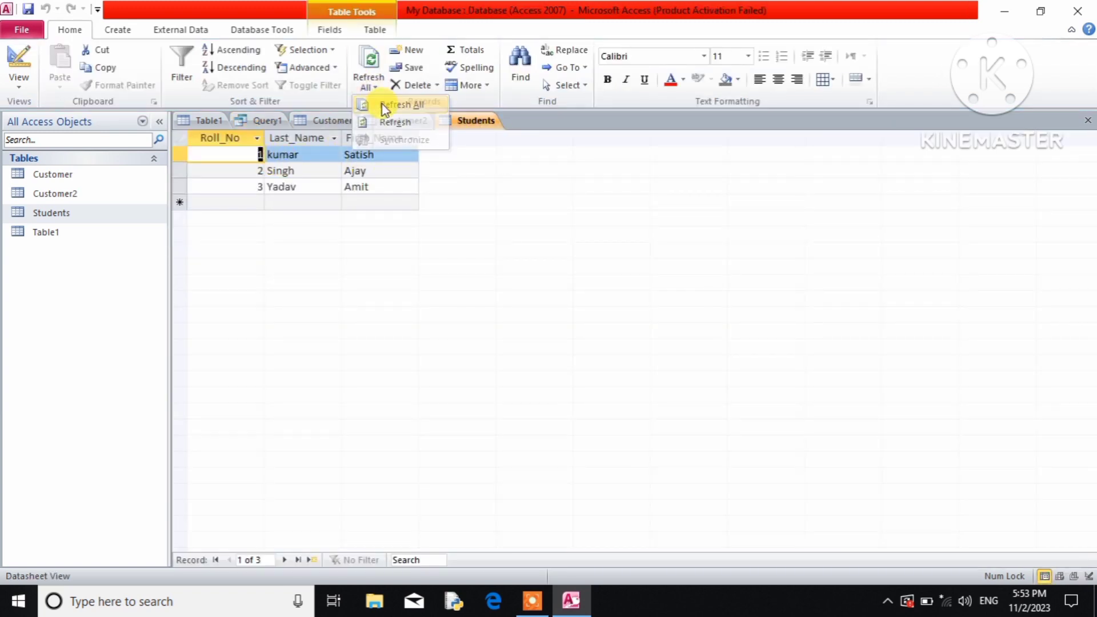
{"action": "left_click", "coordinate": [382, 104]}
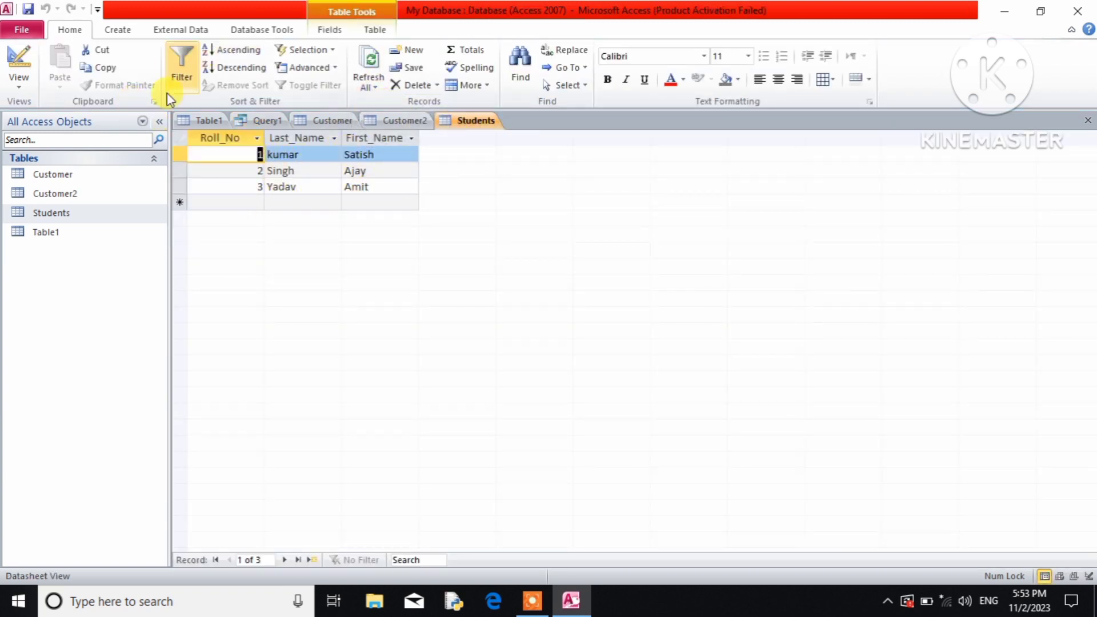
Change the roll number in the insert statement to 4, run it, and confirm appending the row
{"action": "left_click", "coordinate": [266, 119]}
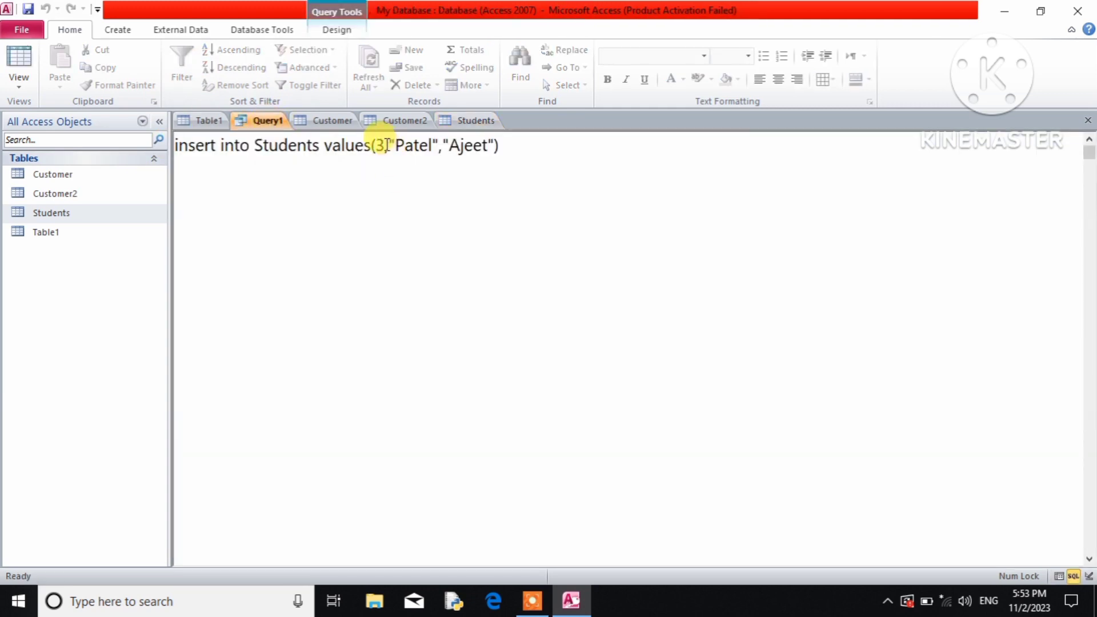
{"action": "key", "text": "BackSpace"}
{"action": "type", "text": "4"}
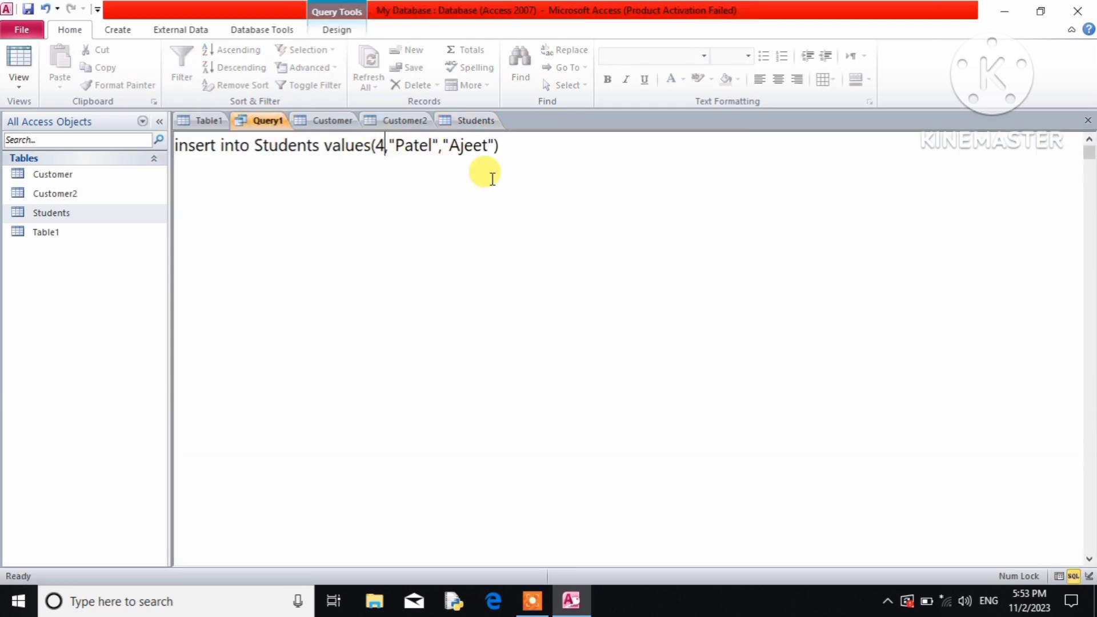
{"action": "left_click", "coordinate": [323, 33]}
{"action": "left_click", "coordinate": [51, 73]}
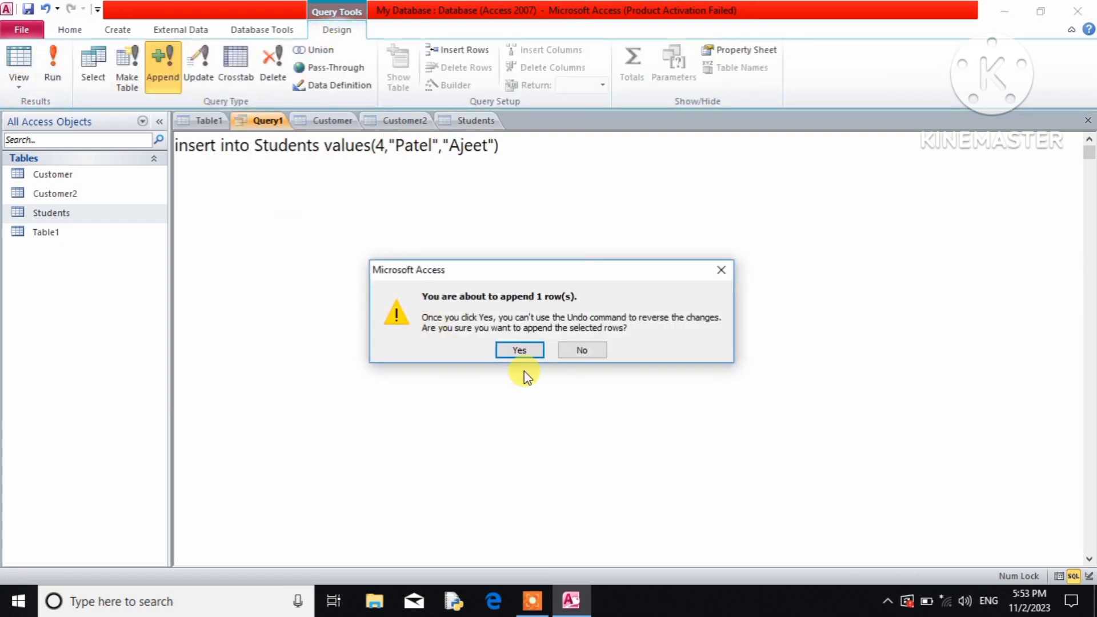
{"action": "left_click", "coordinate": [524, 349]}
Refresh the Students table and check the record with roll number 4
{"action": "left_click", "coordinate": [457, 119]}
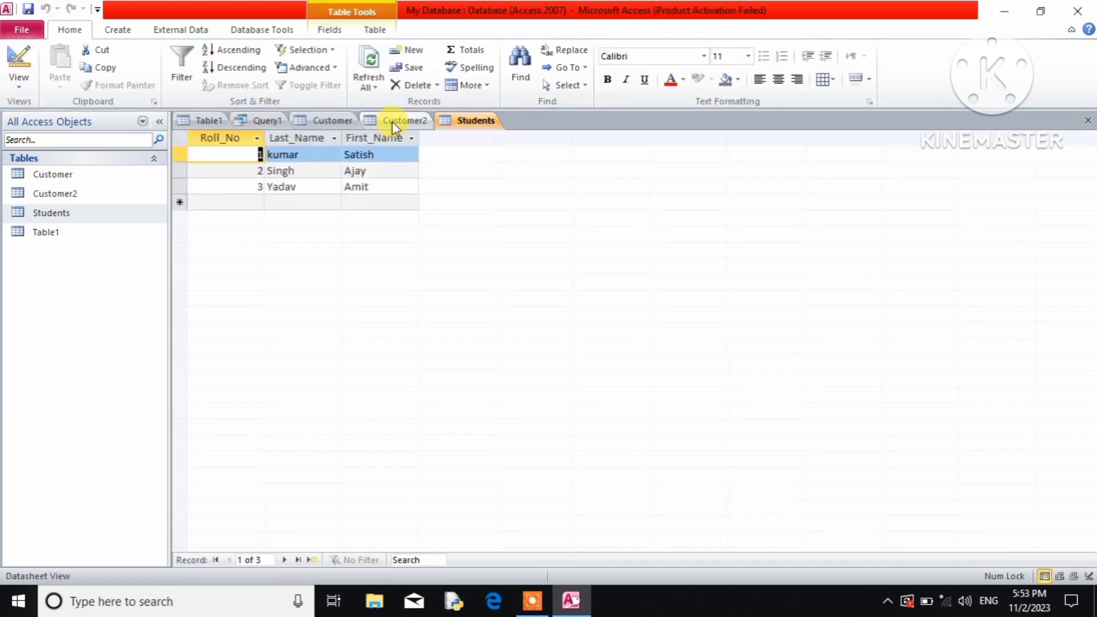
{"action": "left_click", "coordinate": [370, 83]}
{"action": "left_click", "coordinate": [379, 104]}
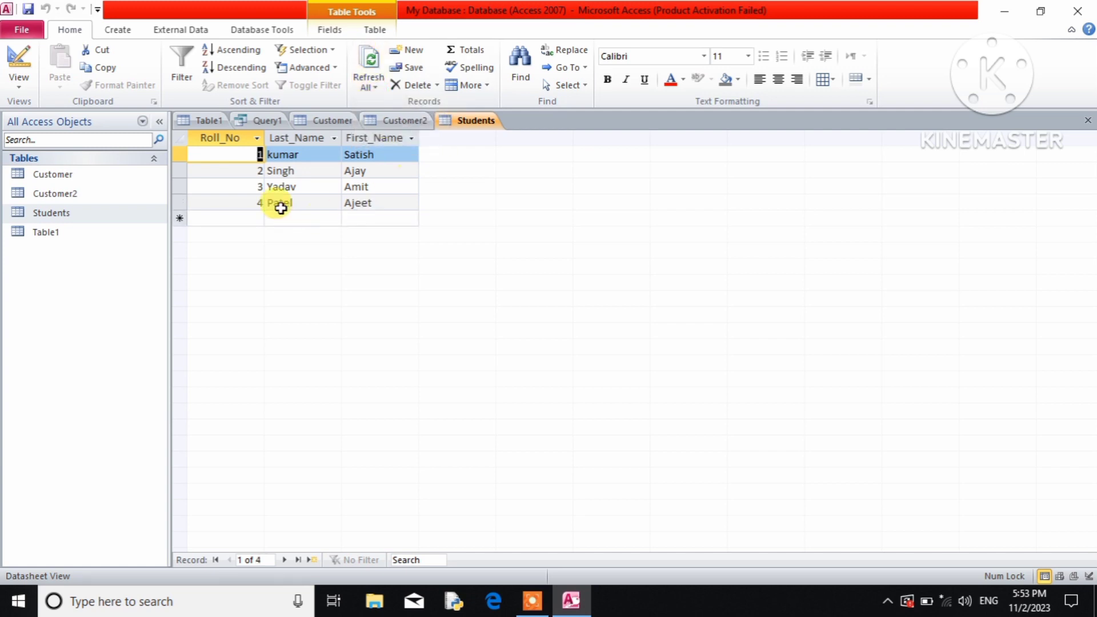
{"action": "left_click", "coordinate": [366, 203]}
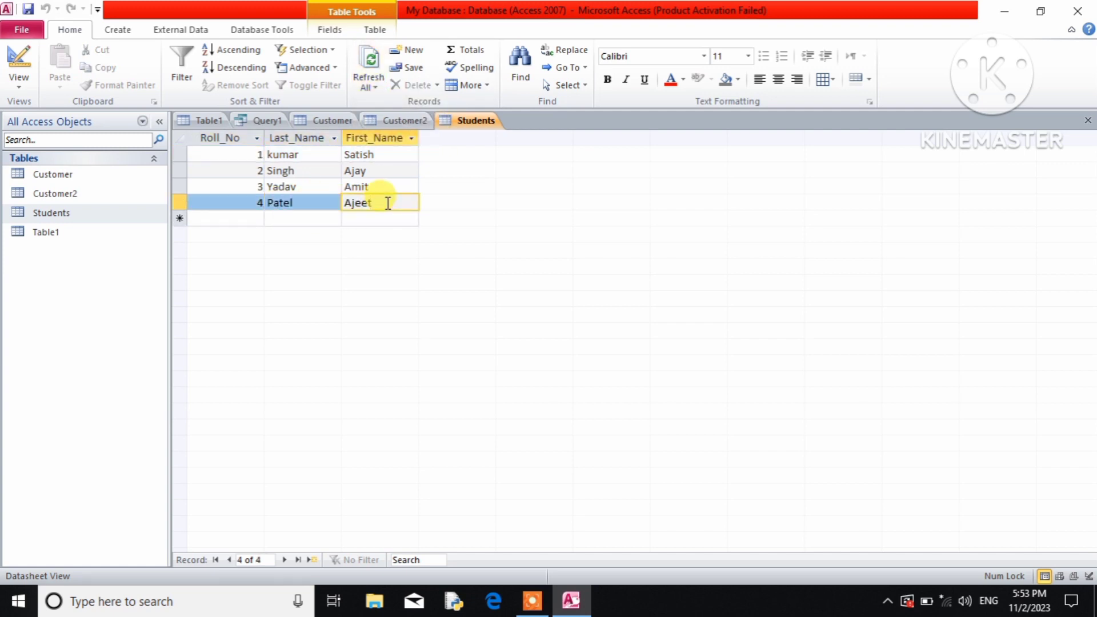
Replace the insert statement in the query with the opening line "create table Students2("
{"action": "left_click", "coordinate": [267, 120]}
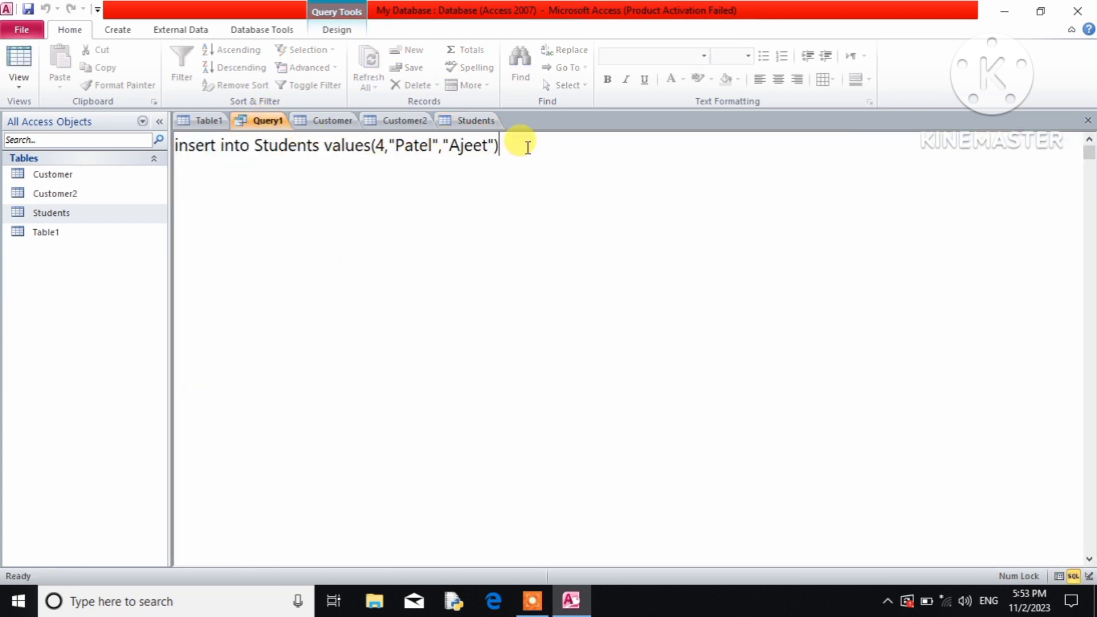
{"action": "left_click_drag", "start_coordinate": [501, 145], "coordinate": [172, 145]}
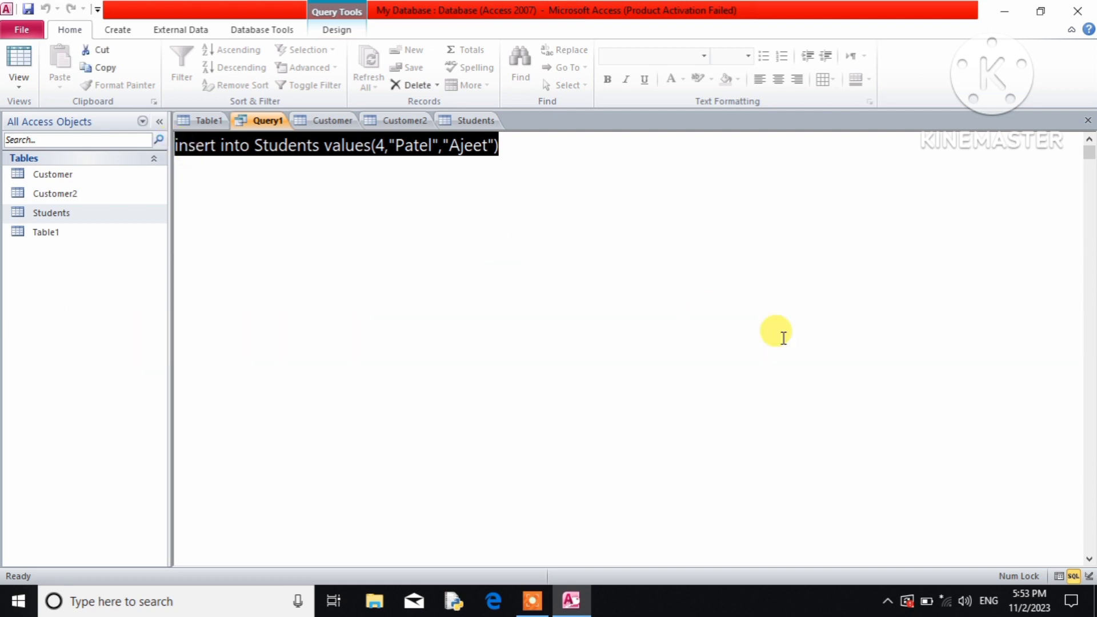
{"action": "type", "text": "cr"}
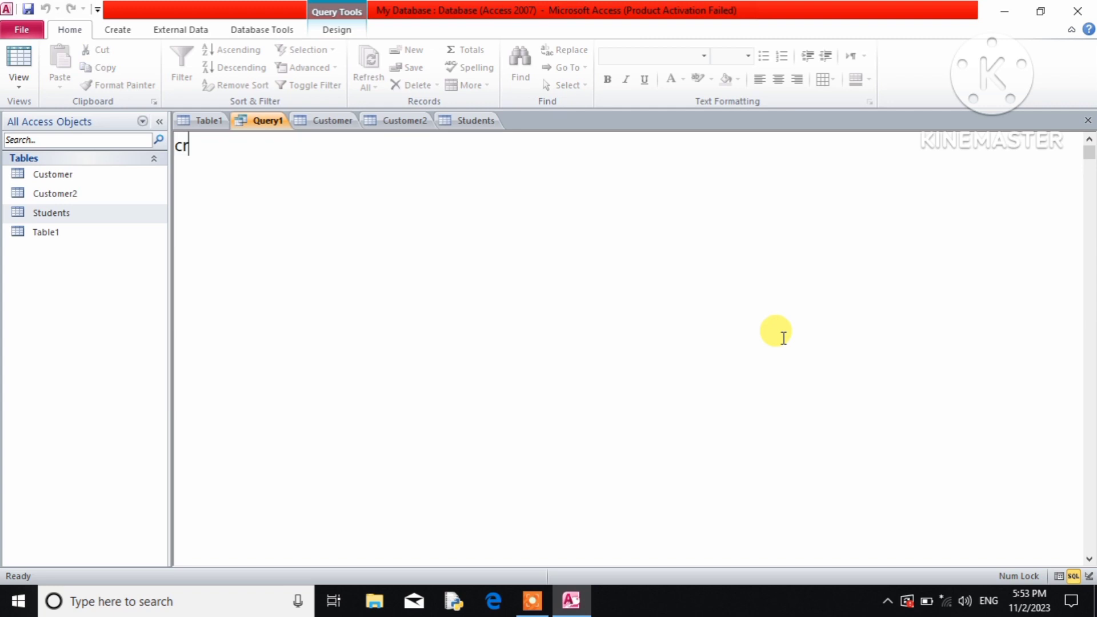
{"action": "type", "text": "eate tabl"}
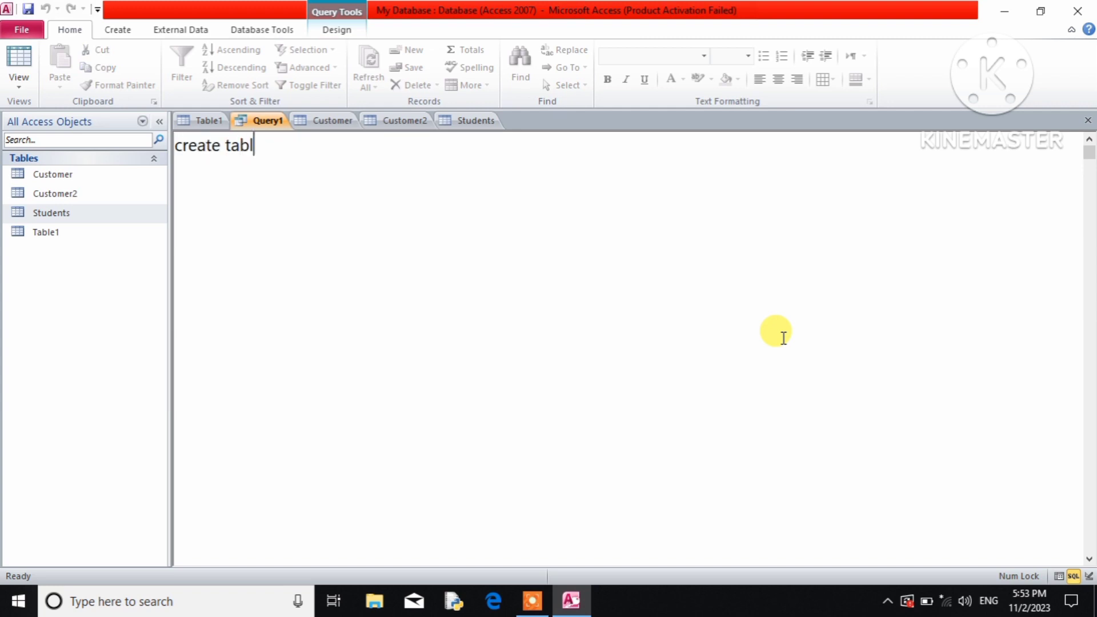
{"action": "type", "text": "e Studen"}
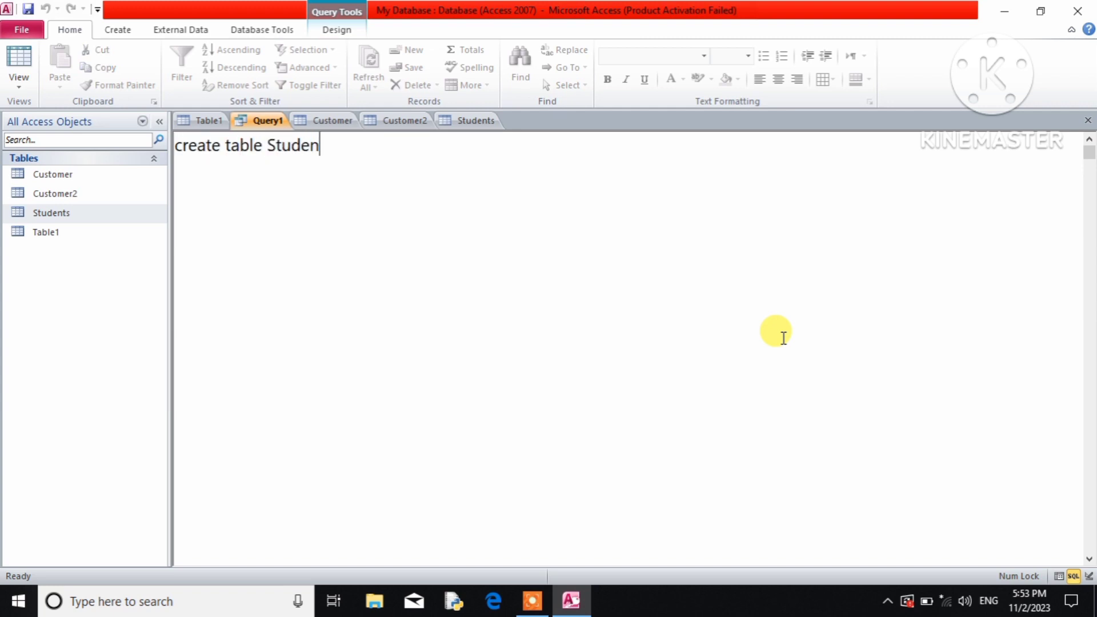
{"action": "type", "text": "ts2("}
{"action": "key", "text": "Return"}
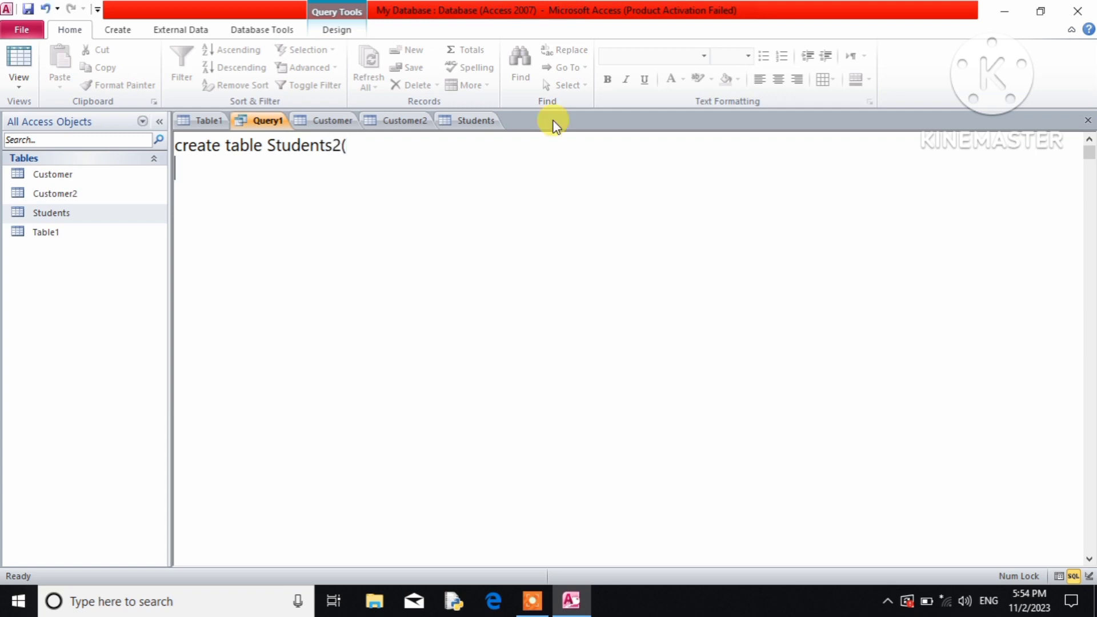
Define Roll_No as integer and Last_Name and First_Name as varchar(30), without constraints, and run the query to create Students2
{"action": "type", "text": "Roll_No integer"}
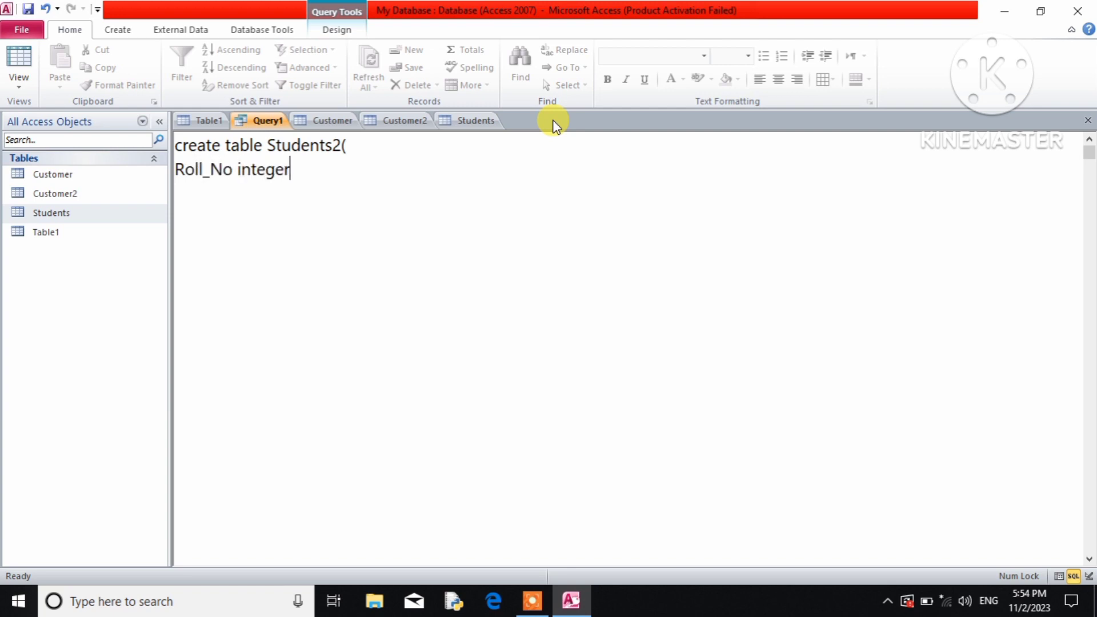
{"action": "type", "text": ","}
{"action": "key", "text": "Return"}
{"action": "type", "text": "Last_Name varchar("}
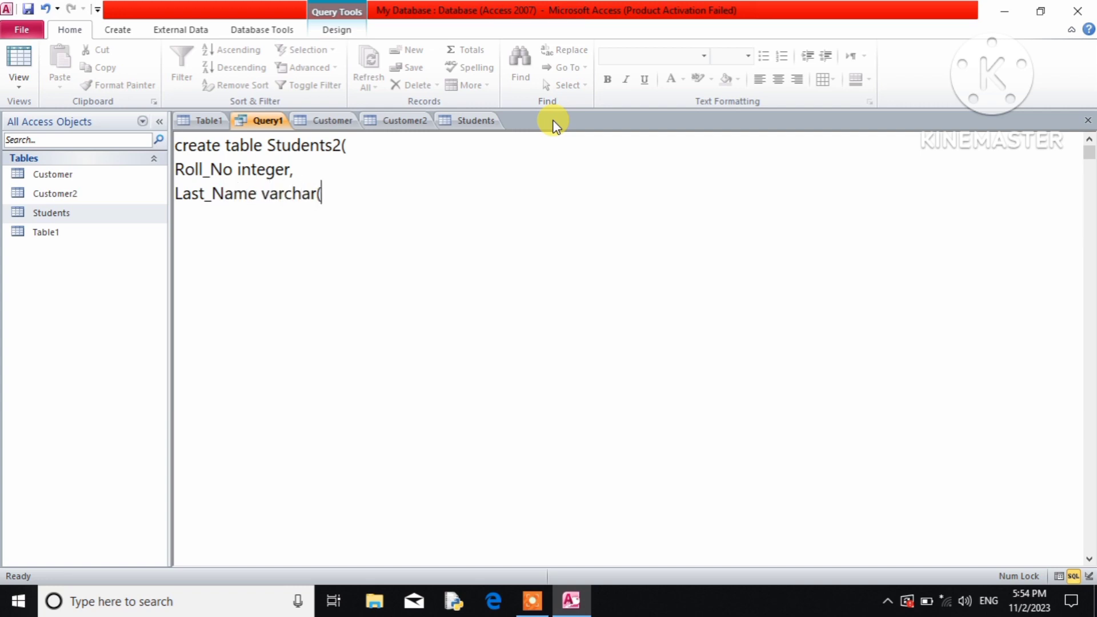
{"action": "type", "text": "30),"}
{"action": "key", "text": "Return"}
{"action": "type", "text": "First_Nam"}
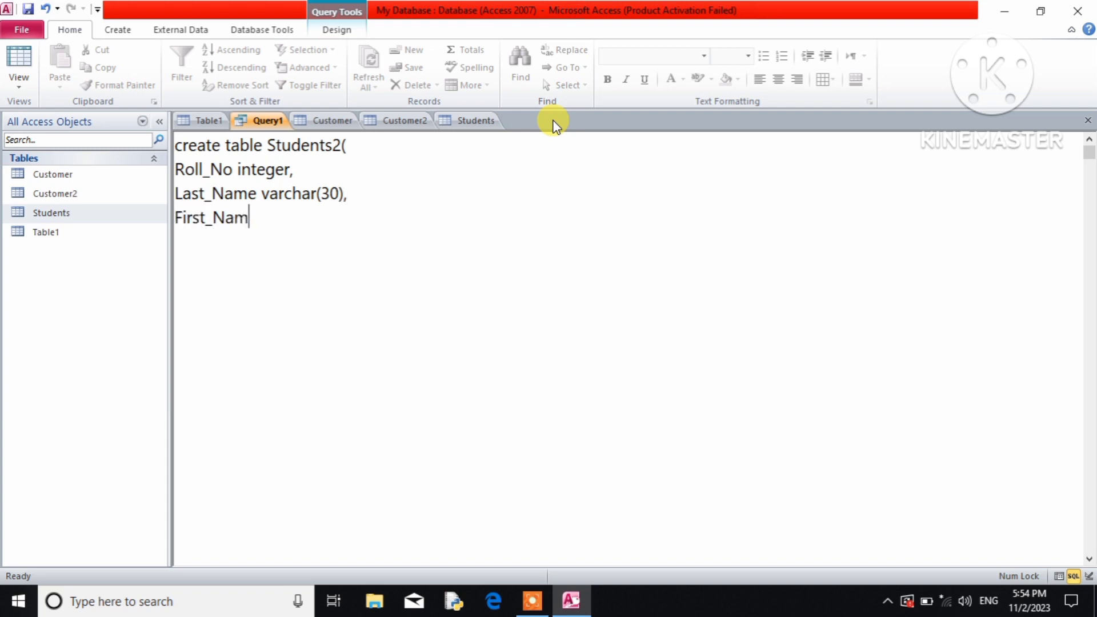
{"action": "type", "text": "e varcha"}
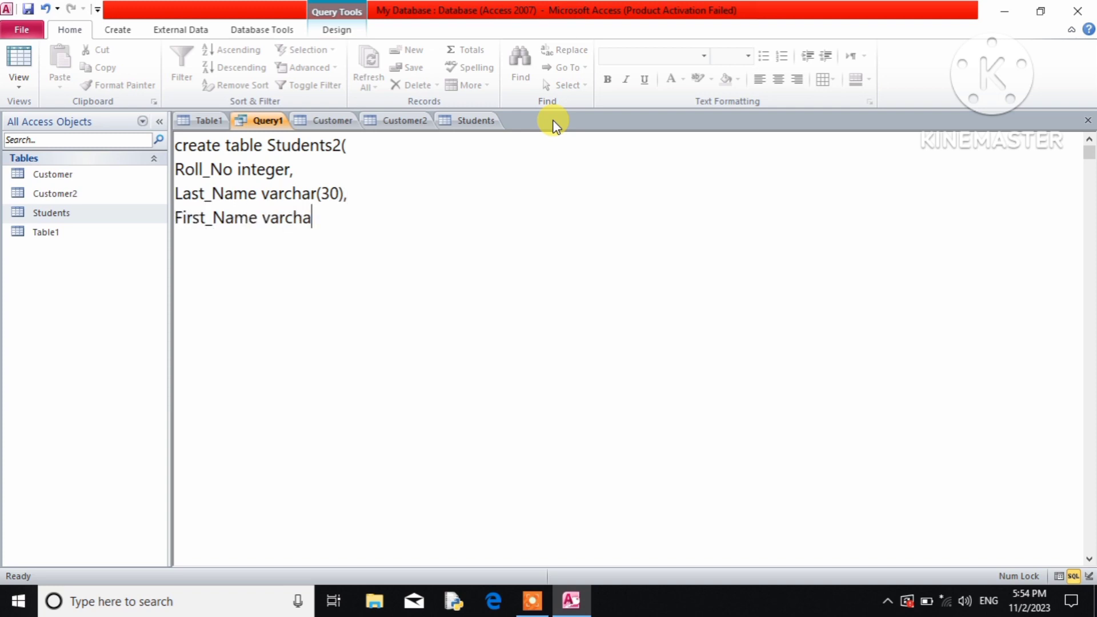
{"action": "type", "text": "r(30));"}
{"action": "left_click", "coordinate": [340, 32]}
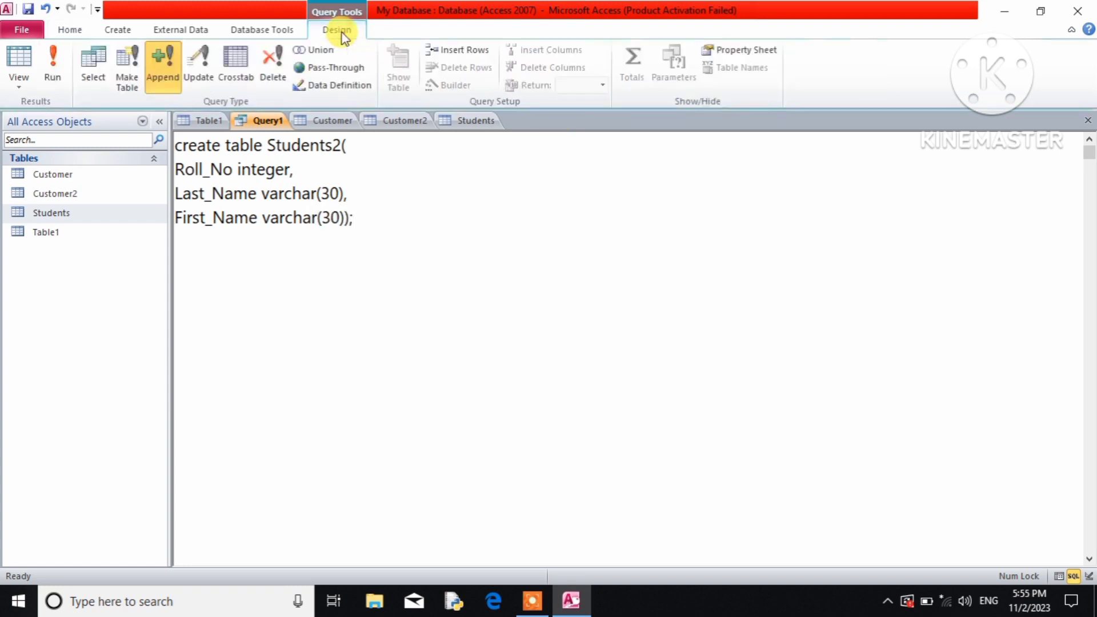
{"action": "left_click", "coordinate": [52, 86]}
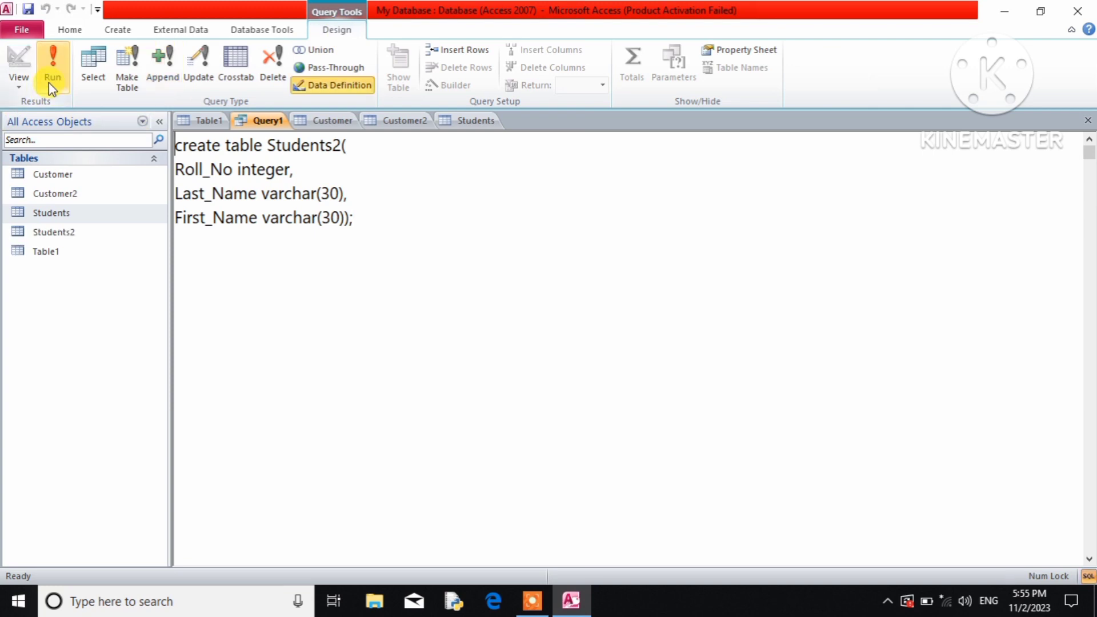
Open the Students2 table and enter a first record with roll number 1 and the student's last and first name
{"action": "double_click", "coordinate": [79, 235]}
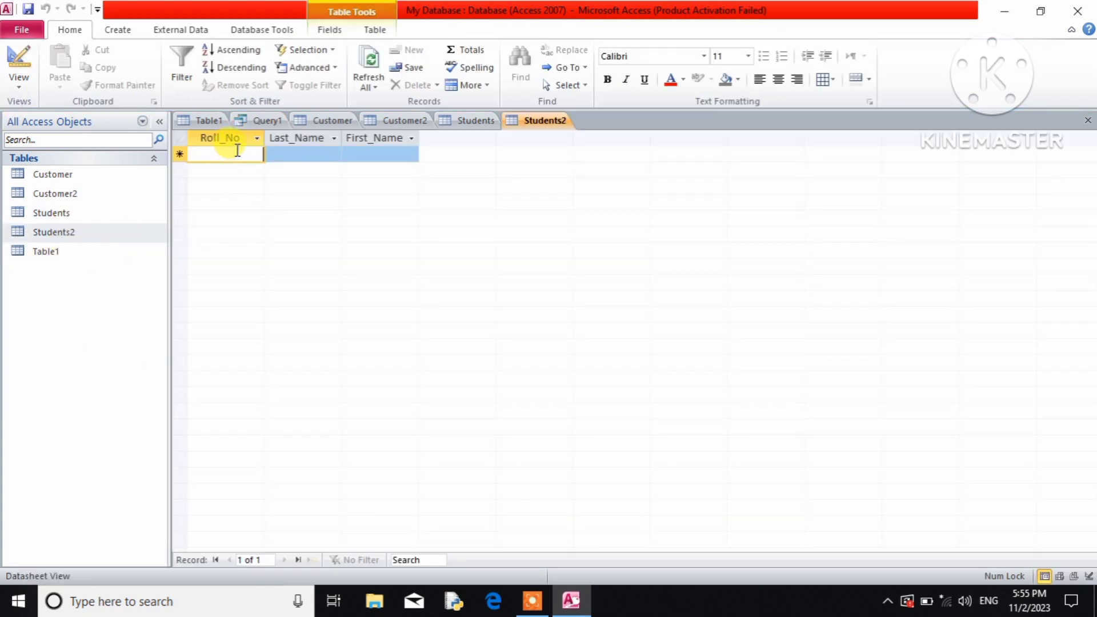
{"action": "type", "text": "1"}
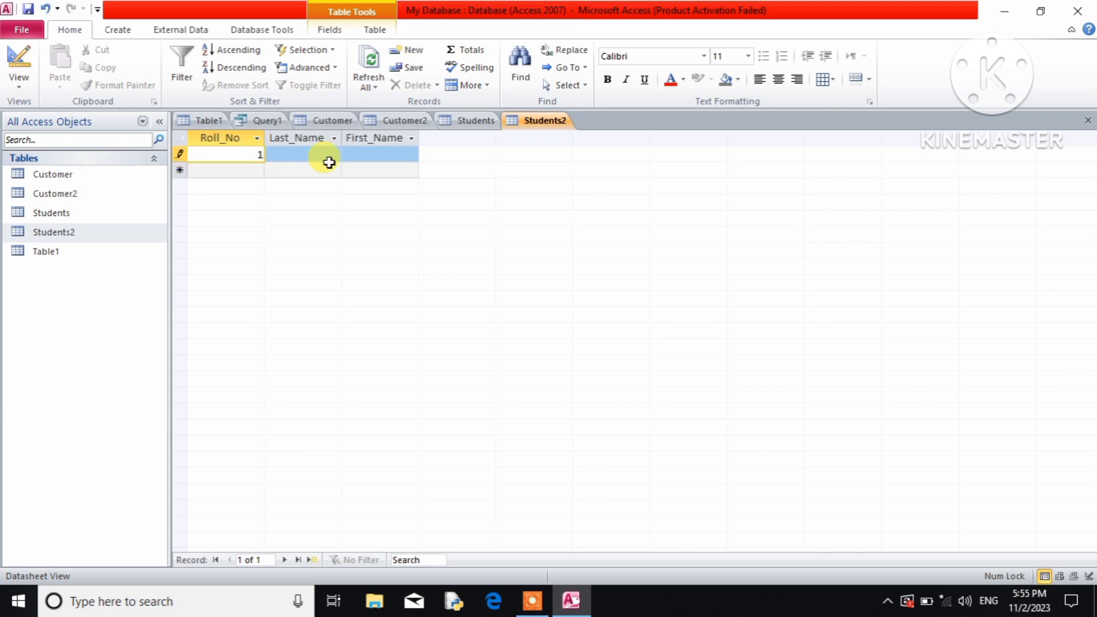
{"action": "type", "text": "1"}
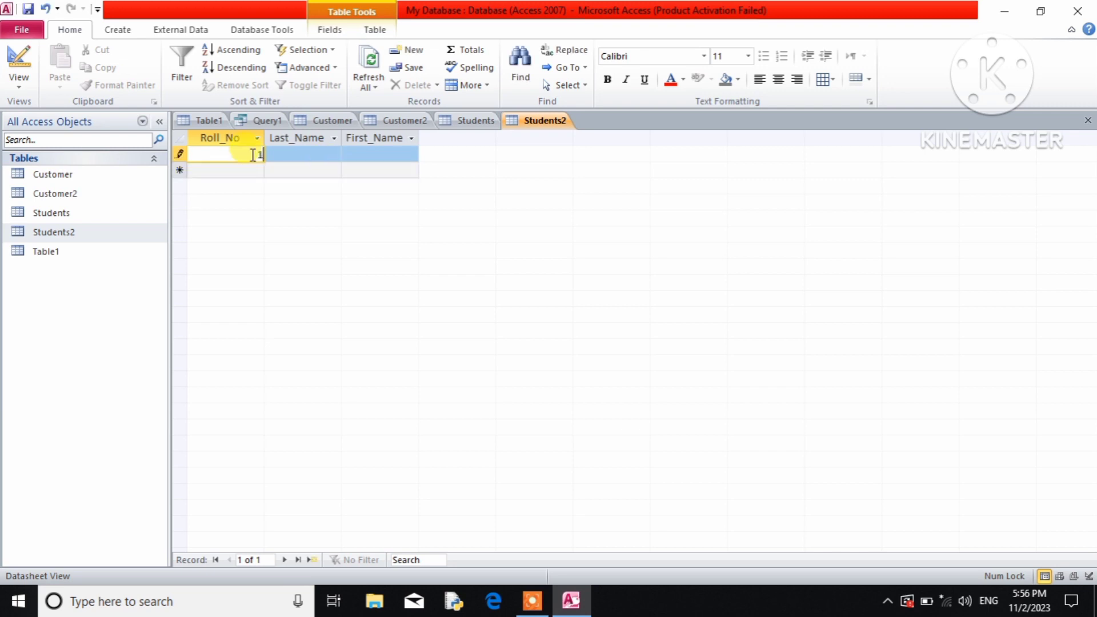
{"action": "key", "text": "Tab"}
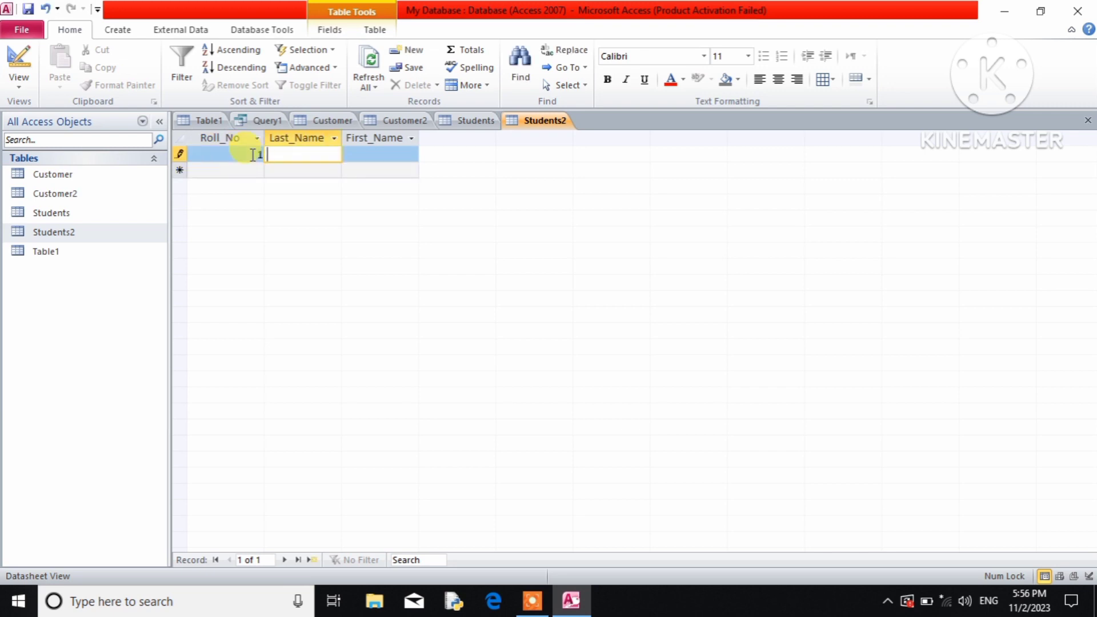
{"action": "type", "text": "kumar"}
{"action": "key", "text": "Tab"}
{"action": "type", "text": "Satish"}
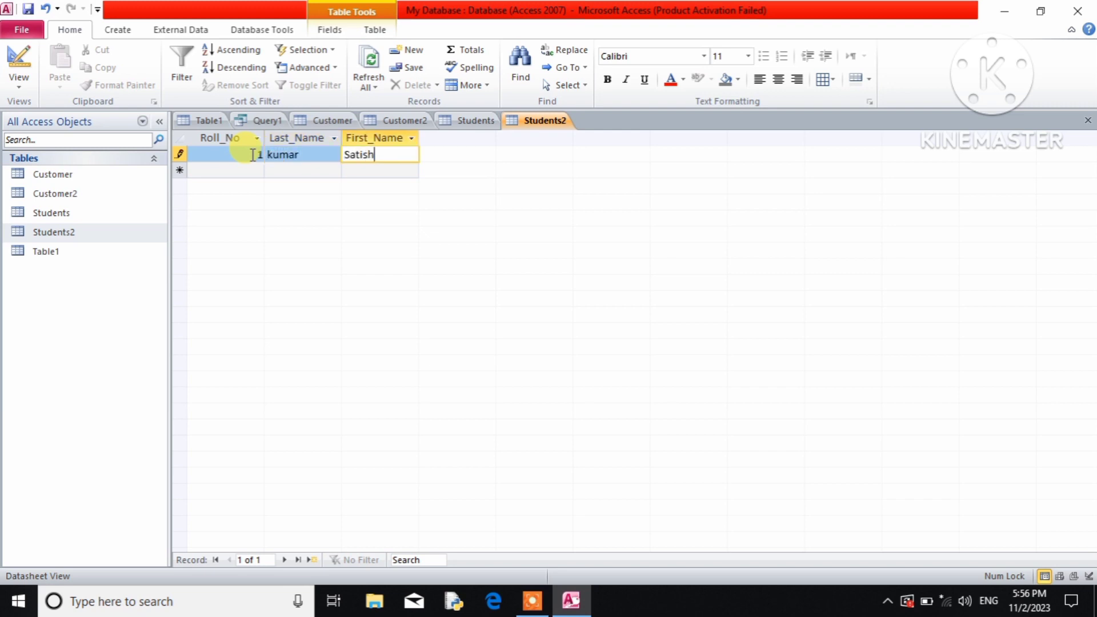
{"action": "key", "text": "Tab"}
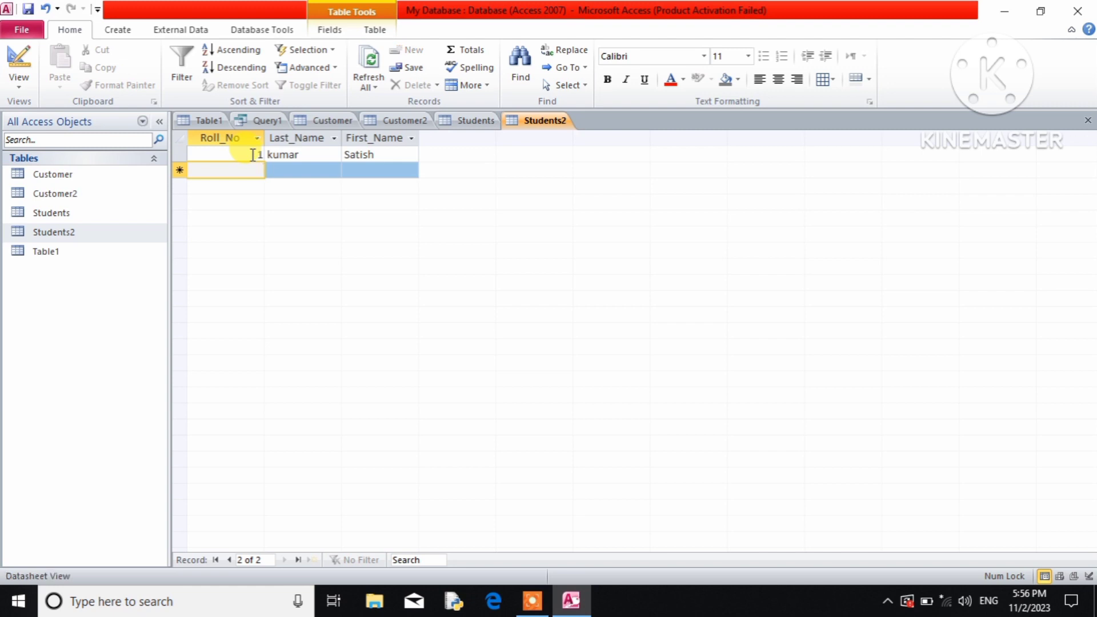
Add a second student with the same roll number 1 plus last and first name, and compare both records' roll numbers
{"action": "type", "text": "1"}
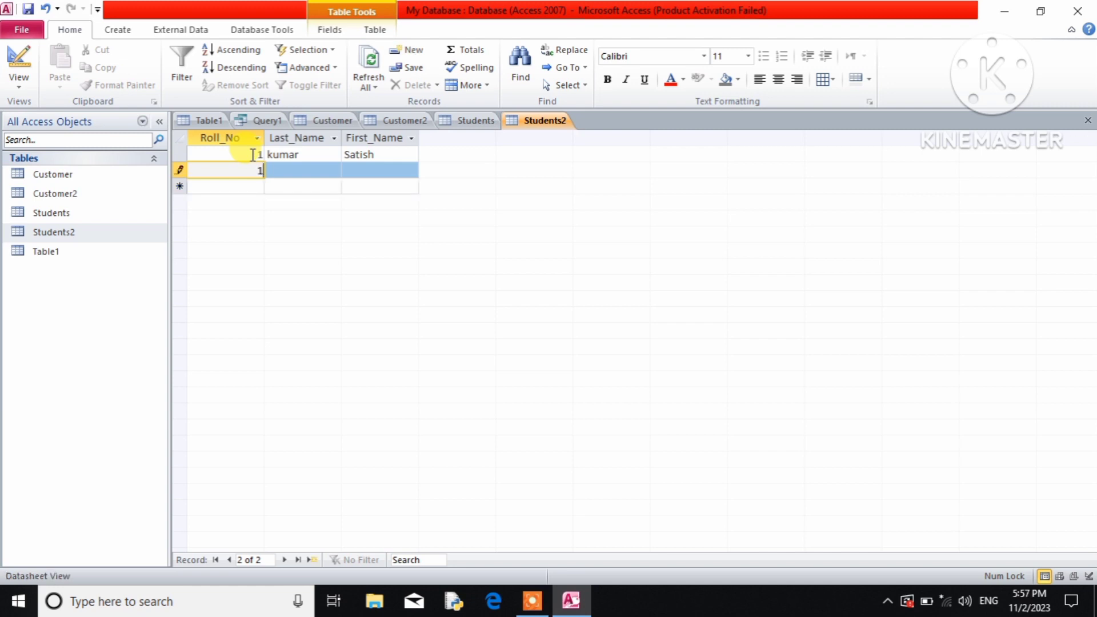
{"action": "key", "text": "Tab"}
{"action": "type", "text": "Singh"}
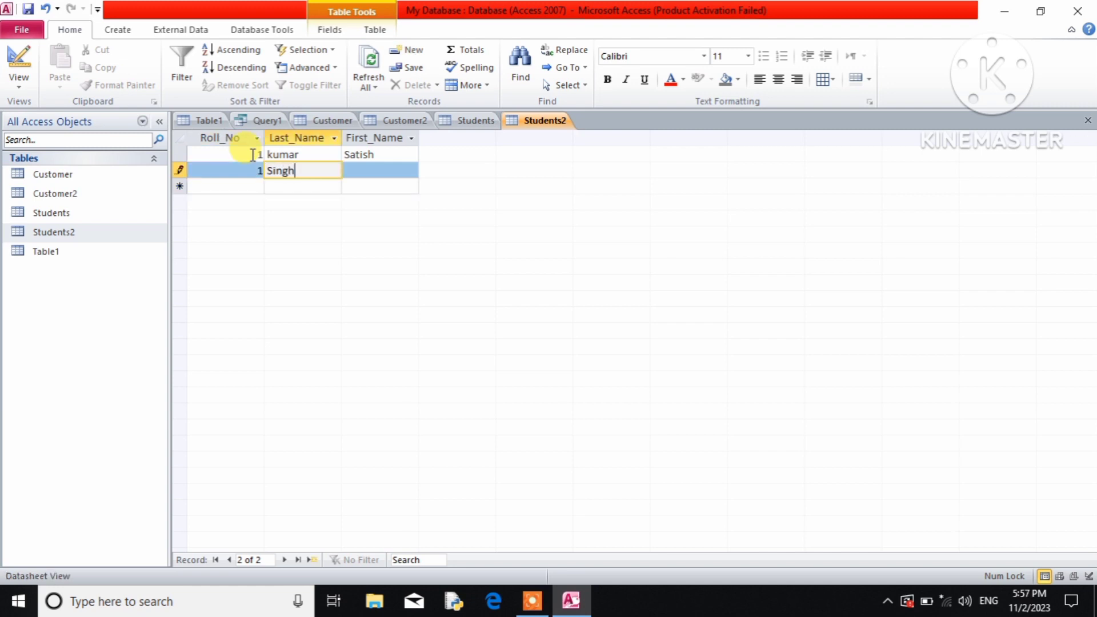
{"action": "key", "text": "Tab"}
{"action": "type", "text": "A"}
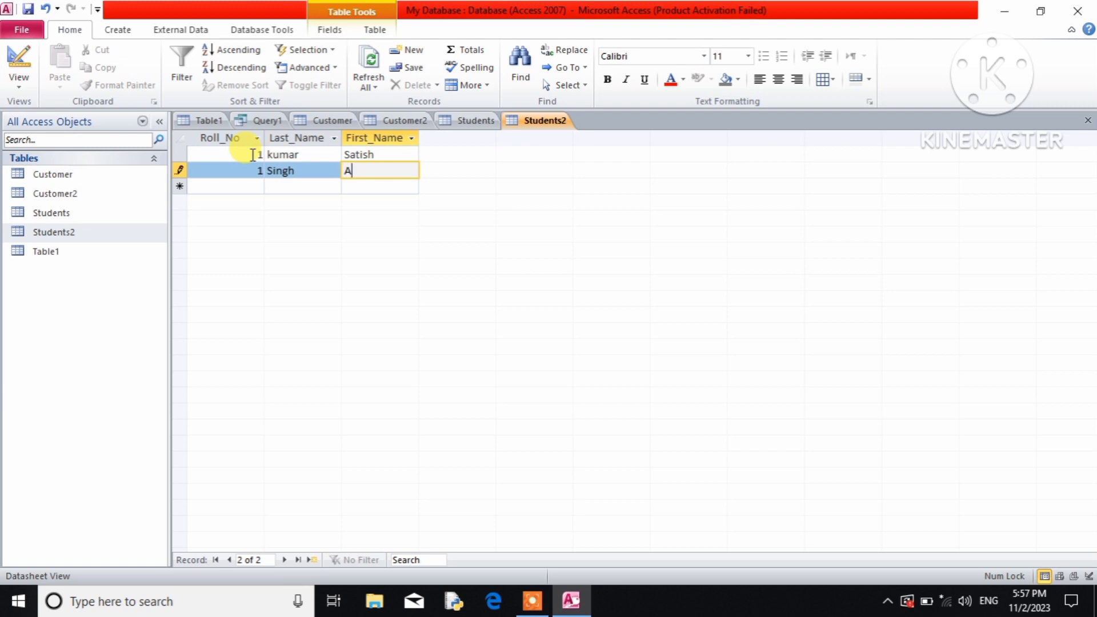
{"action": "type", "text": "jaa"}
{"action": "key", "text": "BackSpace"}
{"action": "type", "text": "y"}
{"action": "key", "text": "Tab"}
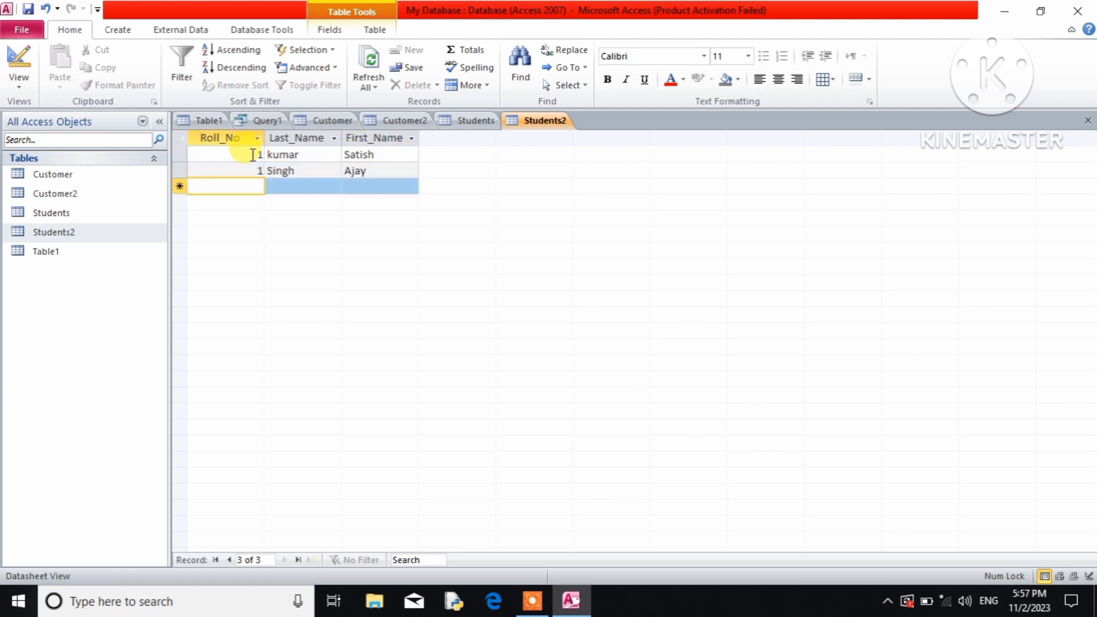
{"action": "left_click", "coordinate": [252, 155]}
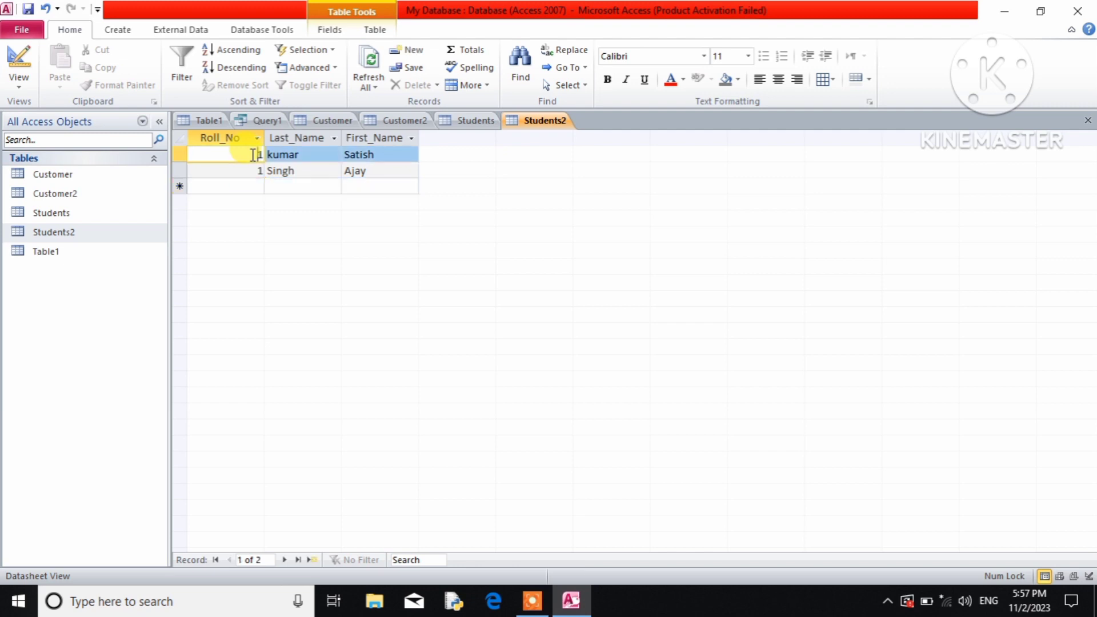
{"action": "left_click", "coordinate": [254, 171]}
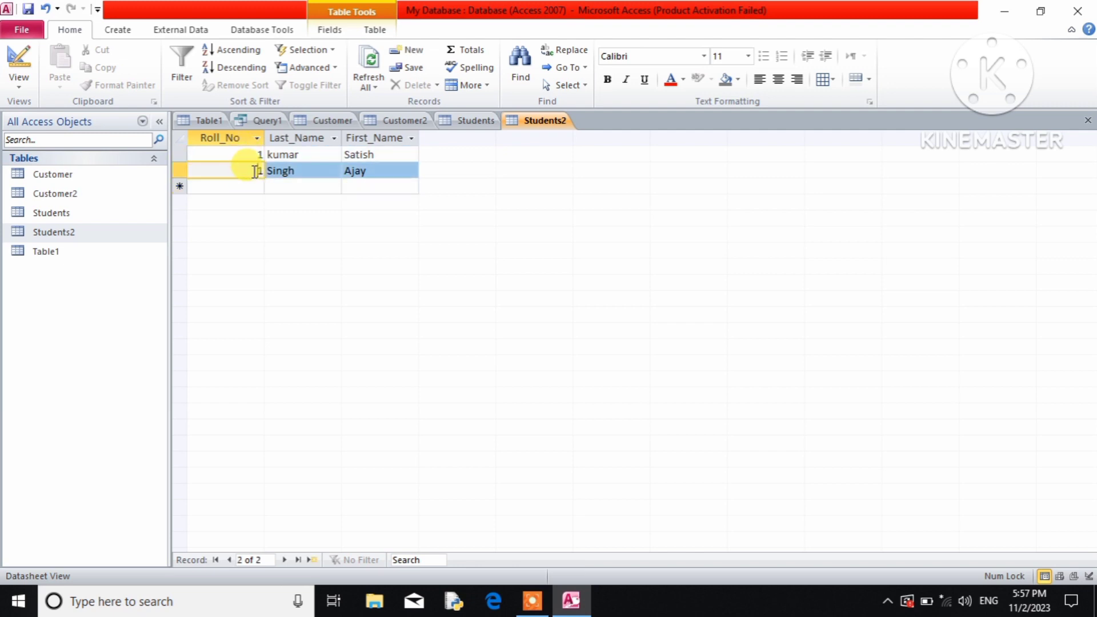
Delete both records from Students2, confirm each deletion, and close the table
{"action": "left_click", "coordinate": [180, 154]}
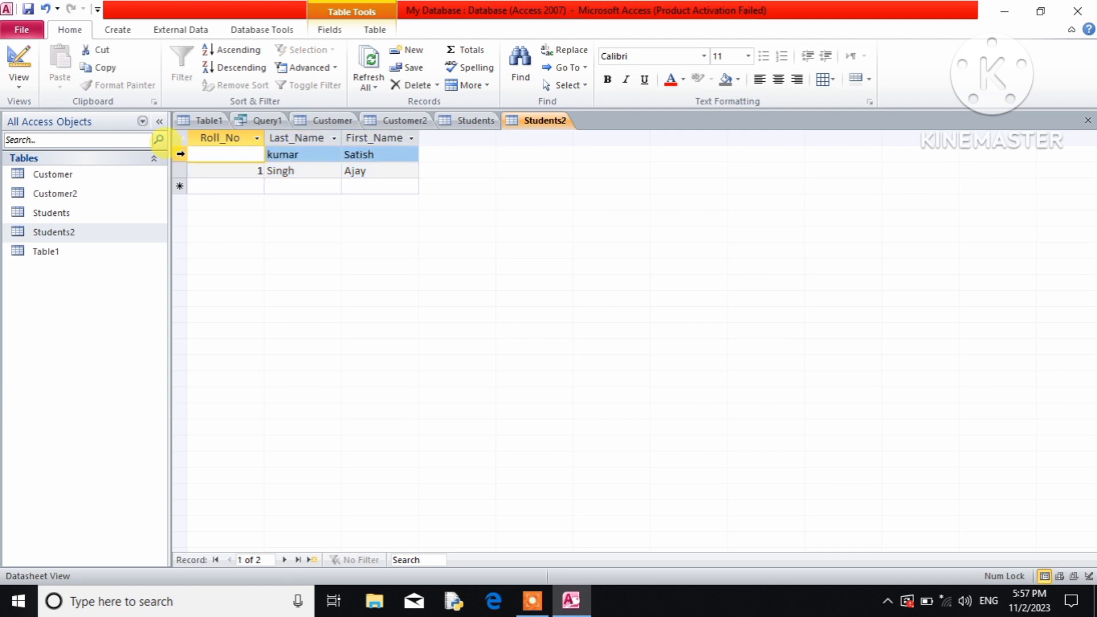
{"action": "right_click", "coordinate": [182, 153]}
{"action": "left_click", "coordinate": [228, 184]}
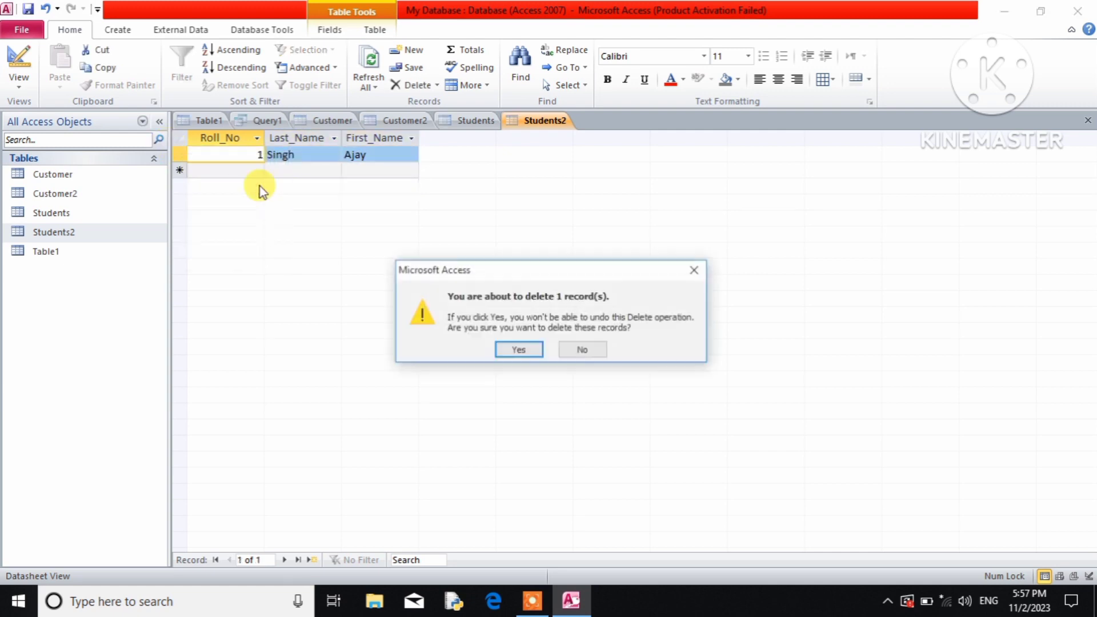
{"action": "left_click", "coordinate": [515, 350]}
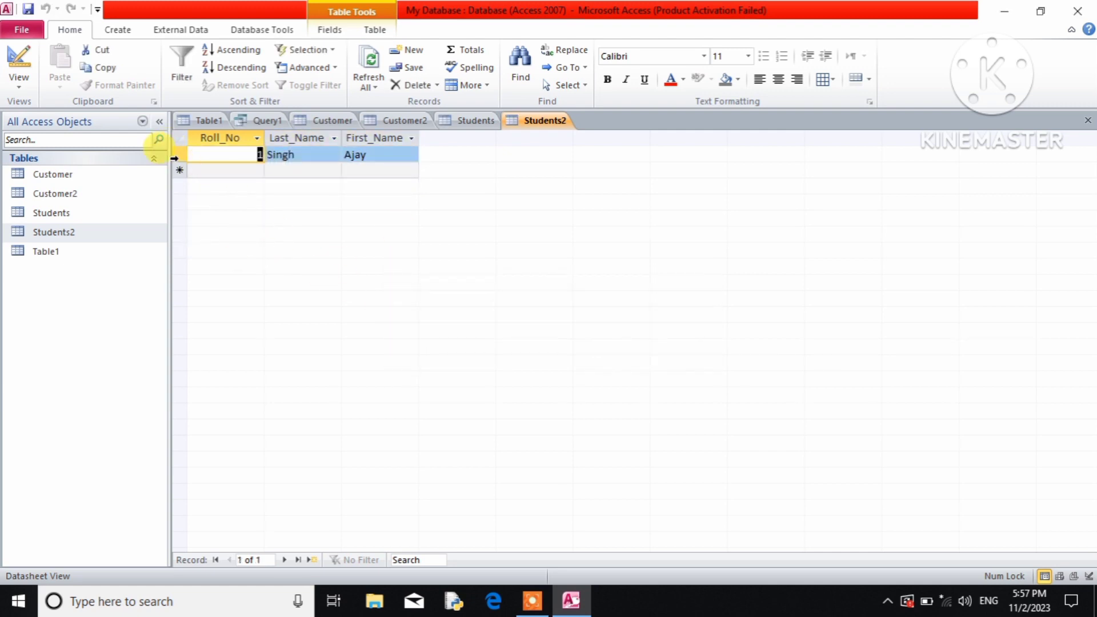
{"action": "right_click", "coordinate": [178, 154]}
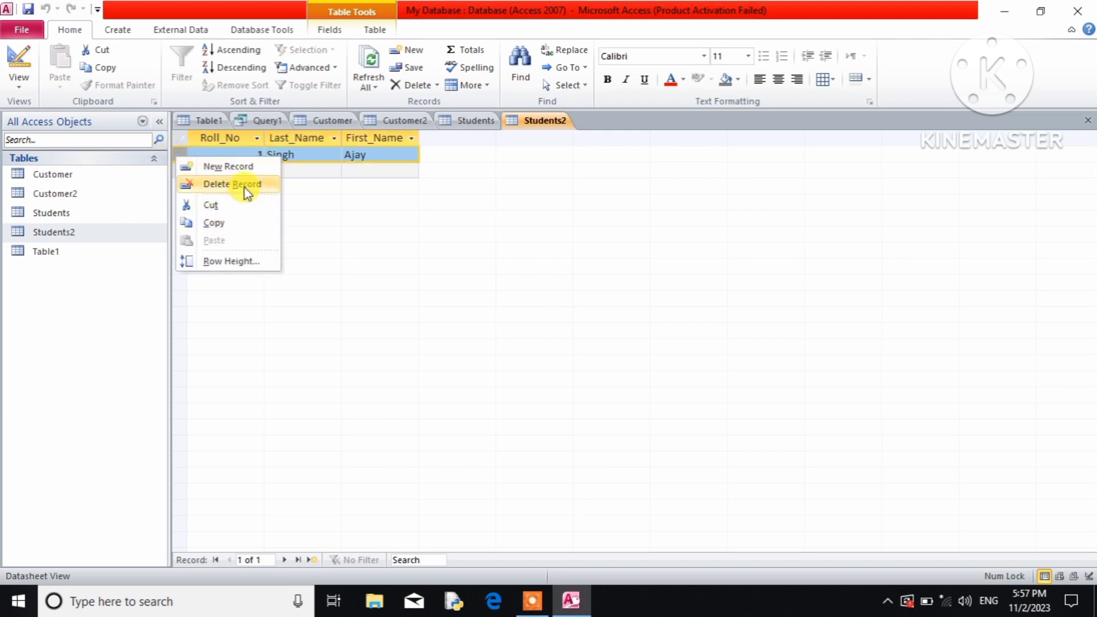
{"action": "left_click", "coordinate": [245, 188]}
{"action": "left_click", "coordinate": [509, 351]}
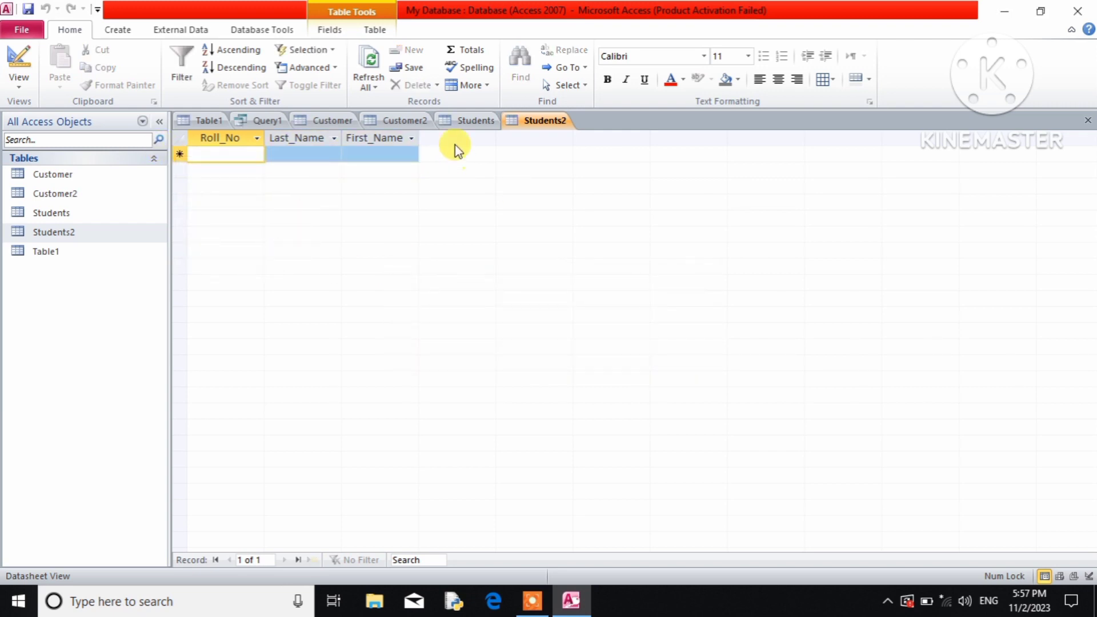
{"action": "left_click", "coordinate": [1088, 121]}
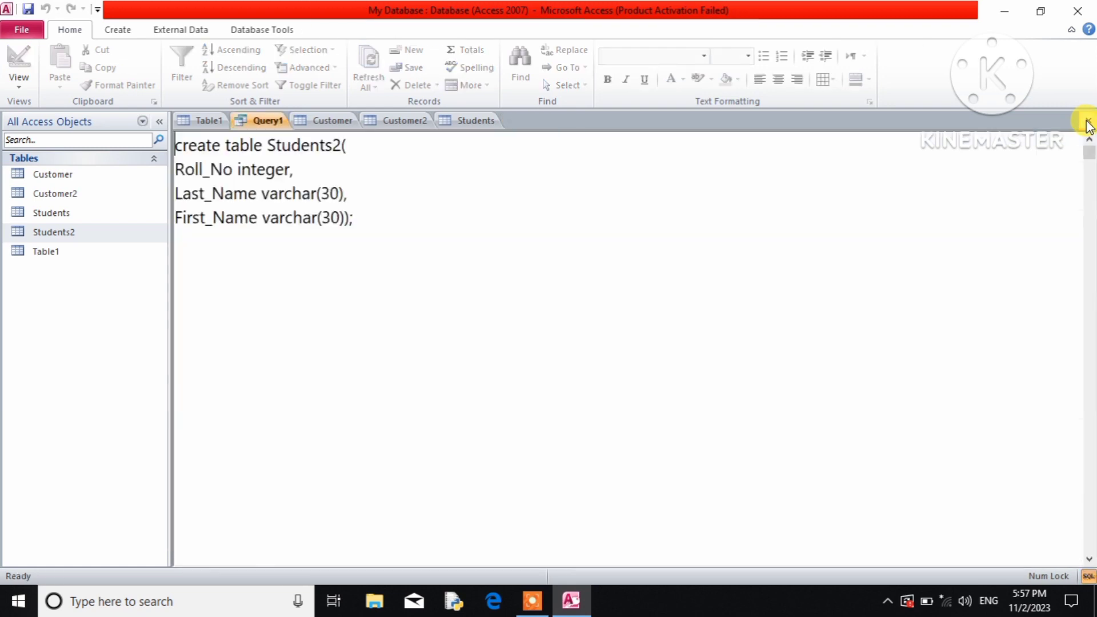
Replace the create table statement in the query with "alter table Students2 alter column Roll_No"
{"action": "left_click", "coordinate": [373, 221]}
{"action": "left_click_drag", "start_coordinate": [377, 226], "coordinate": [139, 142]}
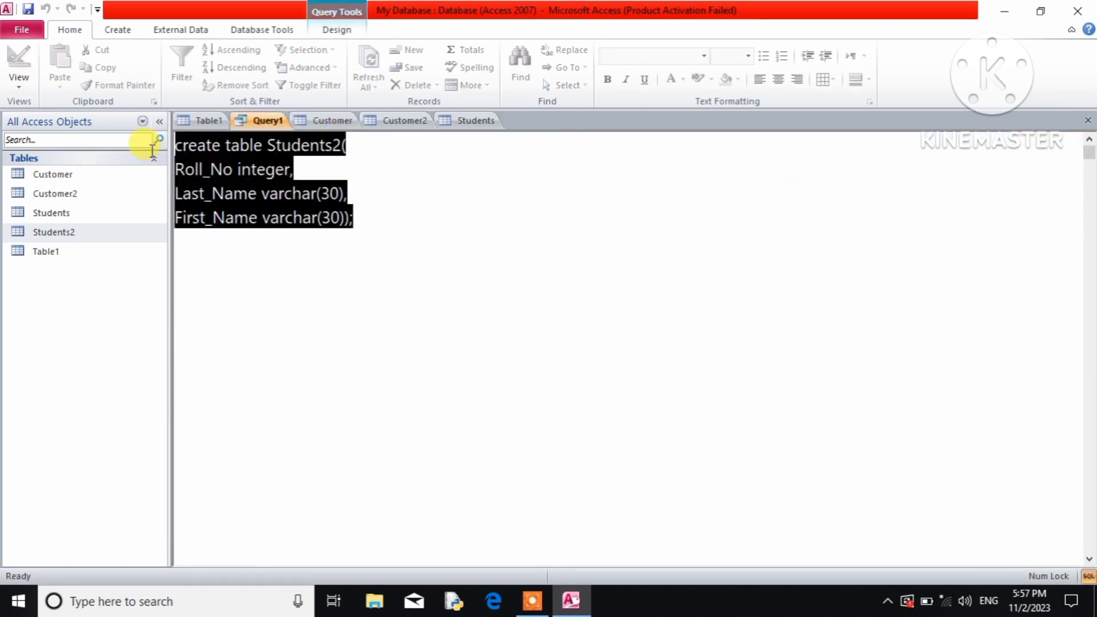
{"action": "key", "text": "Delete"}
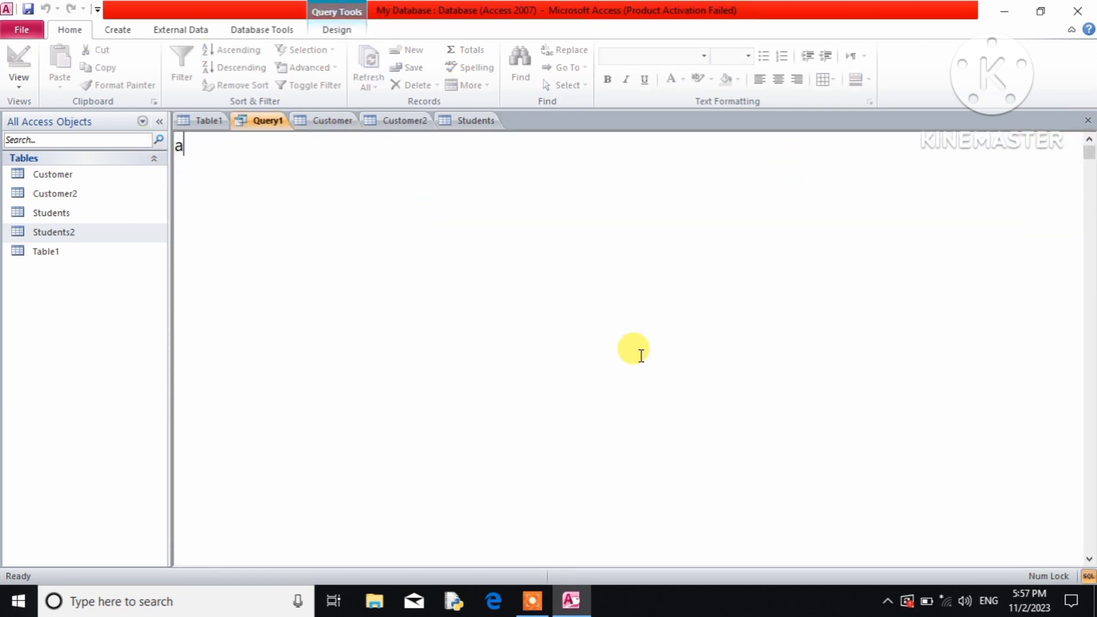
{"action": "type", "text": "alter table "}
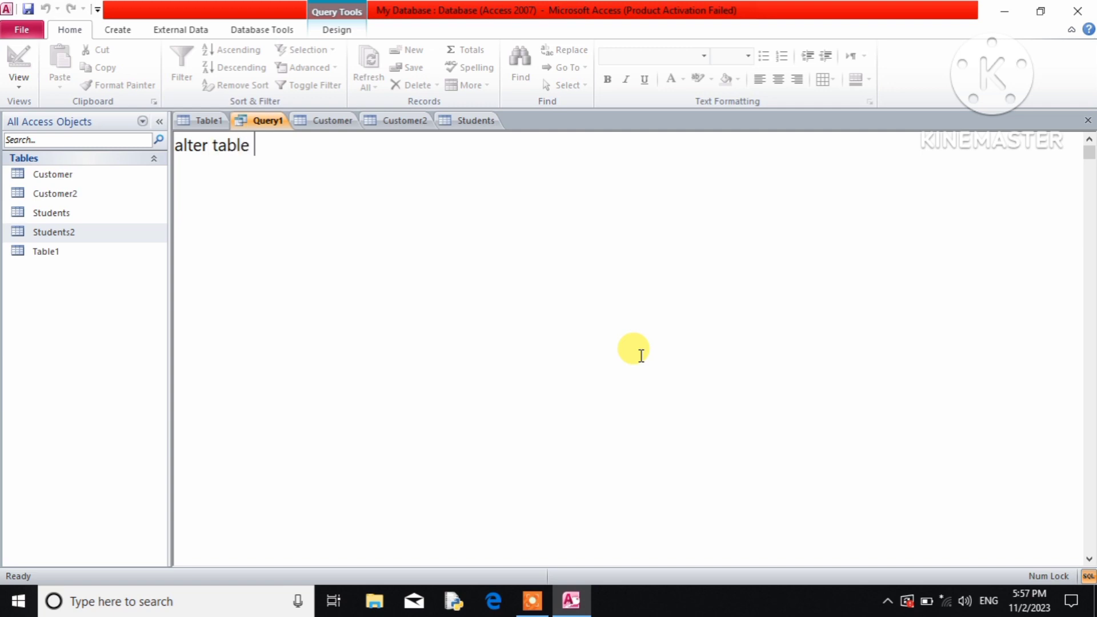
{"action": "type", "text": "Students"}
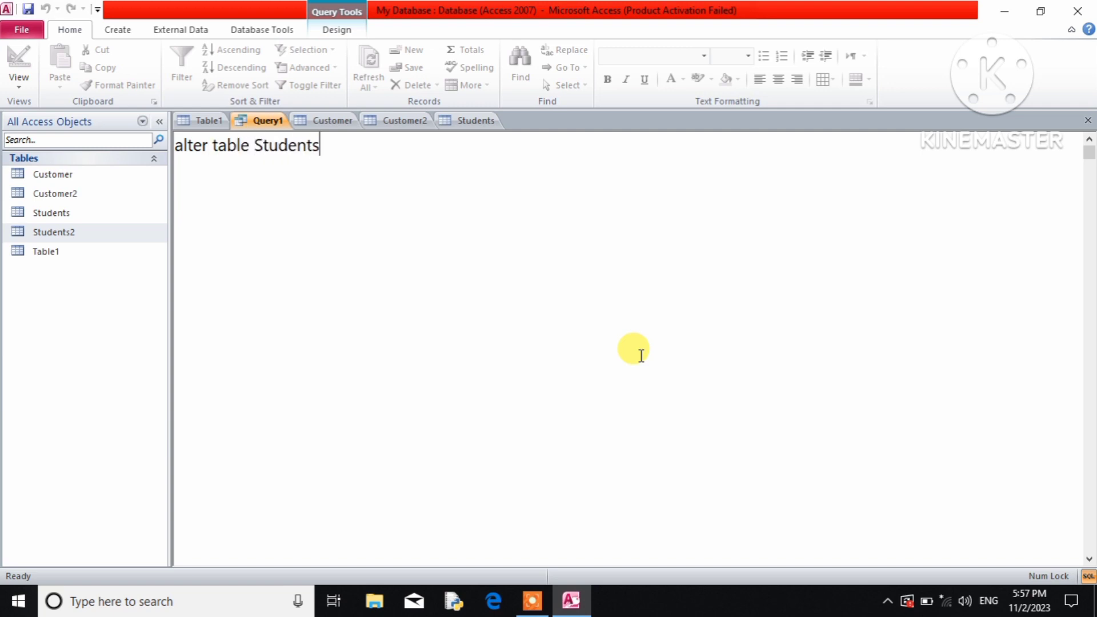
{"action": "type", "text": "2 alter colu"}
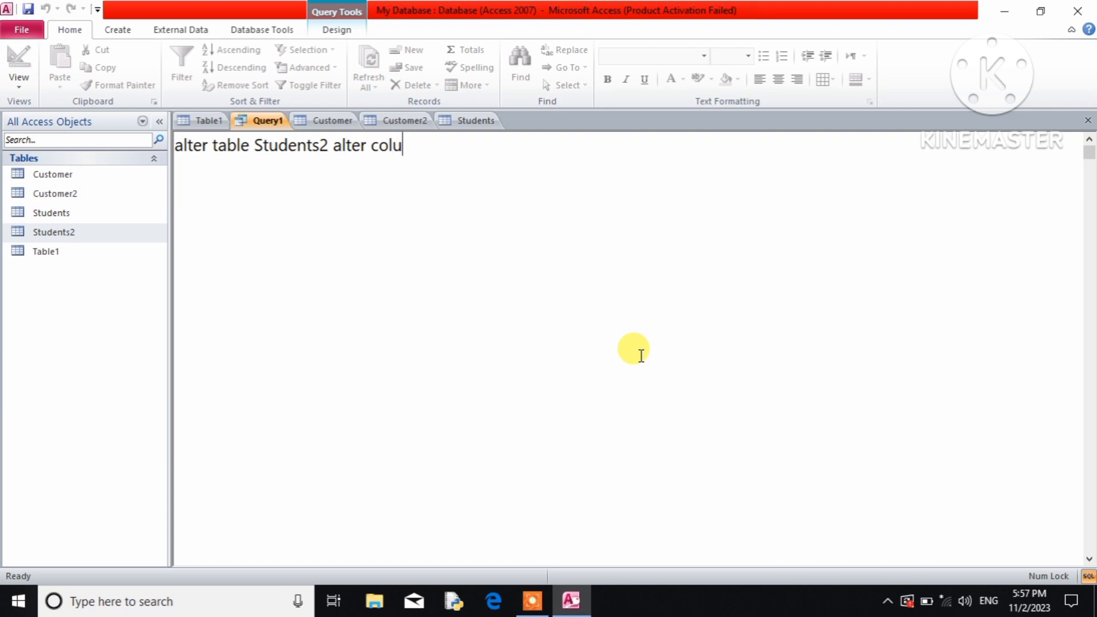
{"action": "type", "text": "mn Roll_No "}
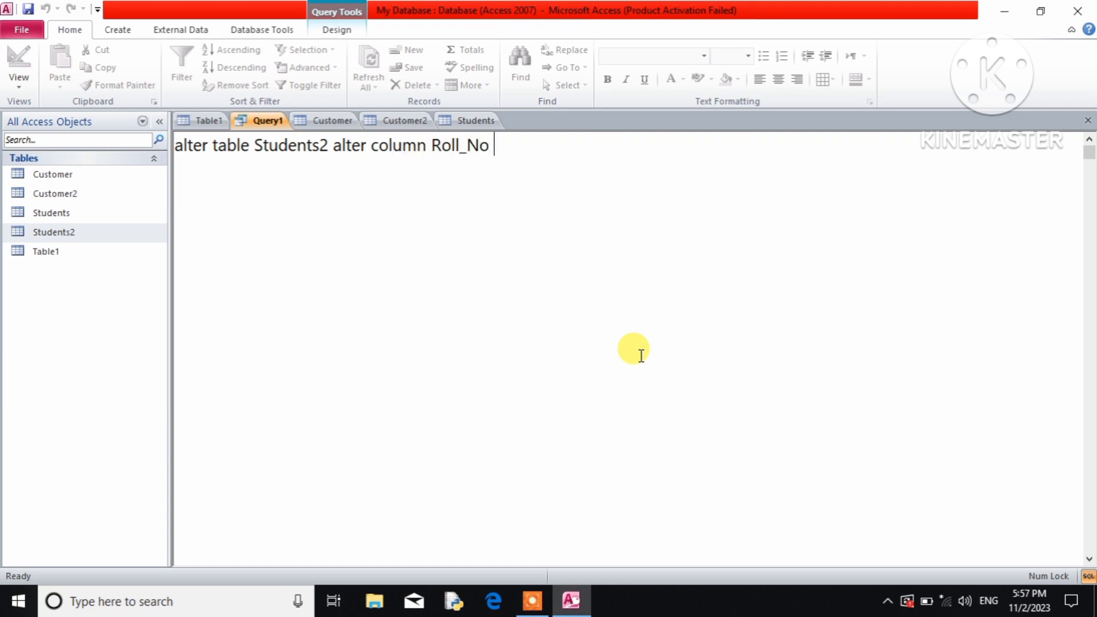
Complete the alter statement with "integer UNIQUE" and run the query to constrain Roll_No in Students2
{"action": "type", "text": "integer u"}
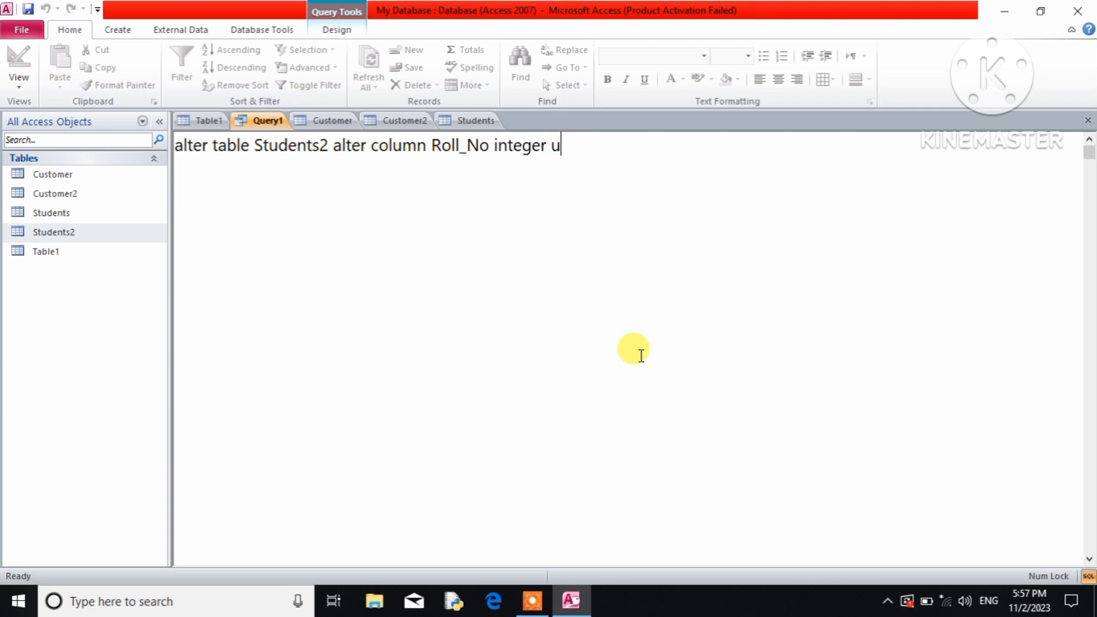
{"action": "key", "text": "BackSpace"}
{"action": "key", "text": "Caps_Lock"}
{"action": "type", "text": "UNIQUE"}
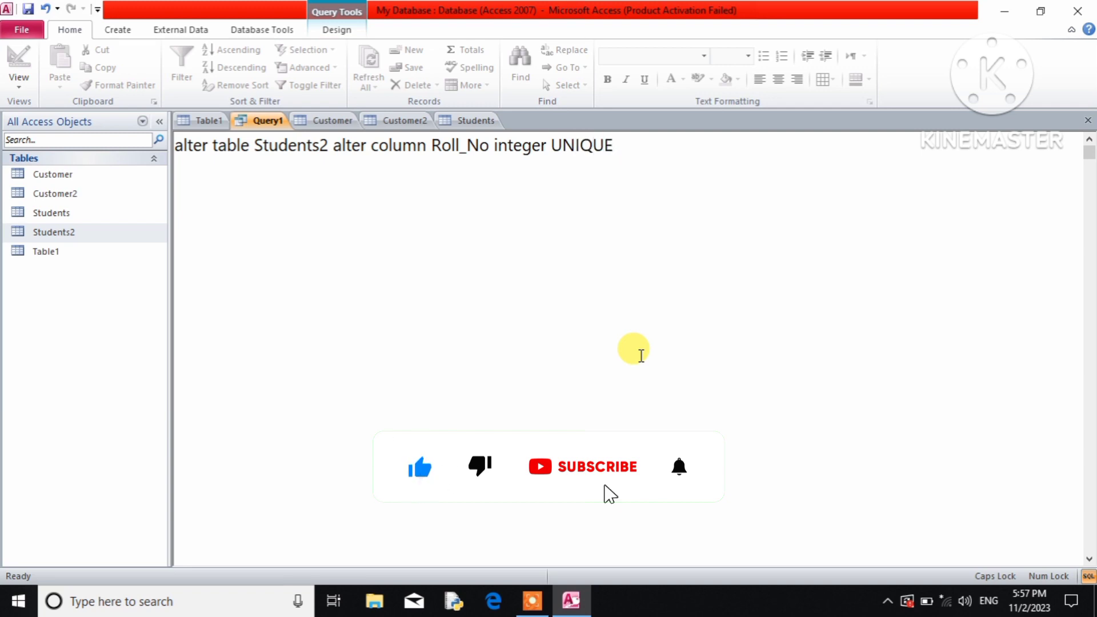
{"action": "left_click", "coordinate": [336, 29]}
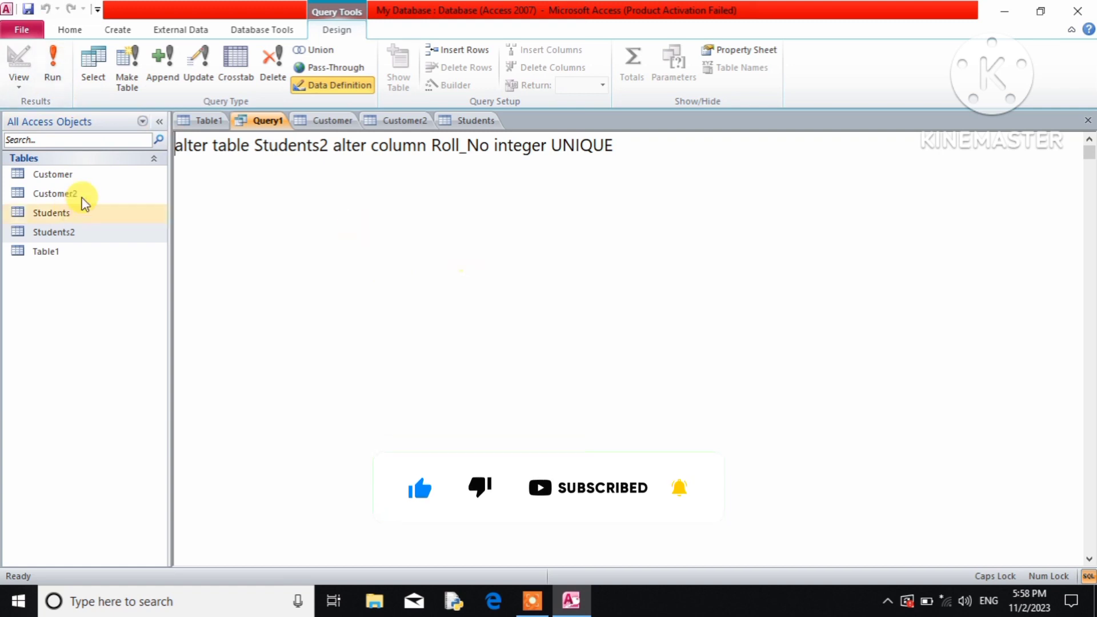
{"action": "left_click", "coordinate": [655, 152]}
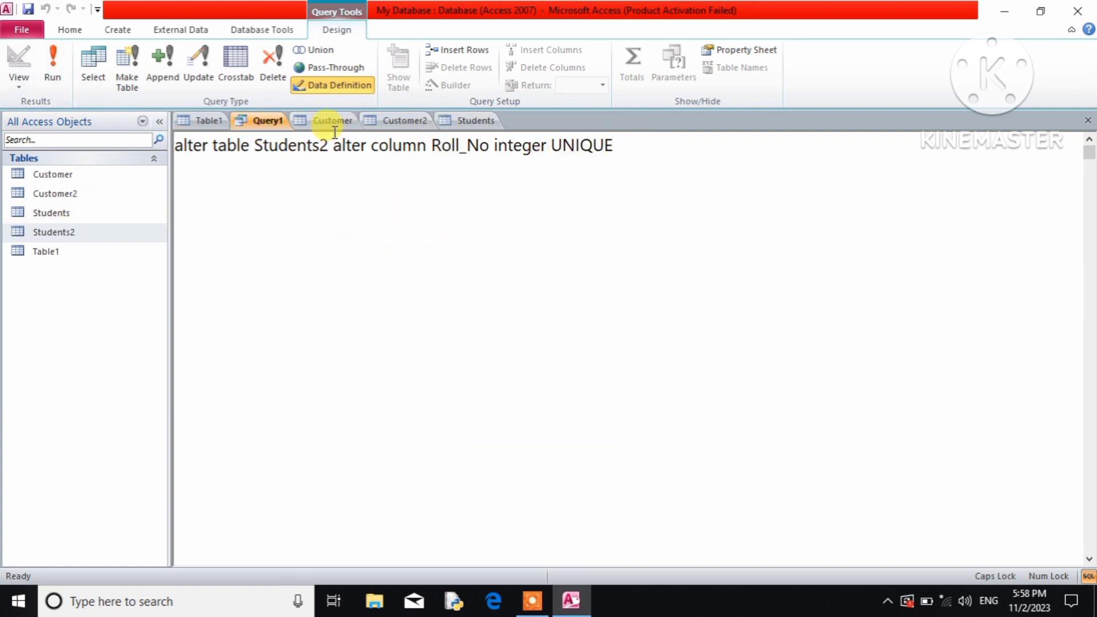
View the records in the Students and Students2 tables and return to the query
{"action": "left_click", "coordinate": [476, 120]}
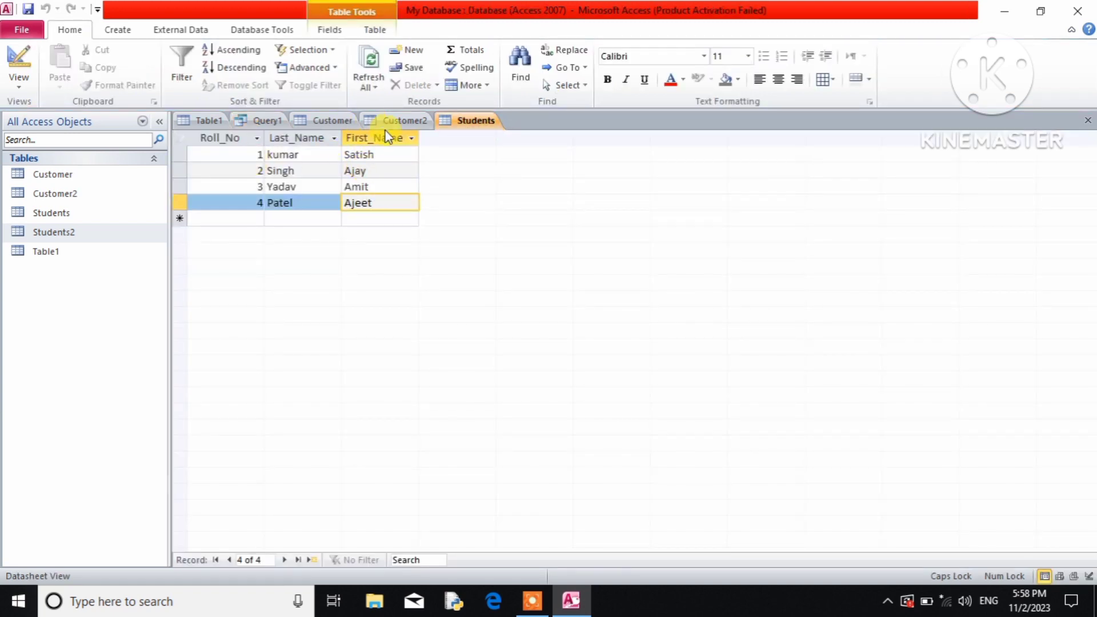
{"action": "double_click", "coordinate": [102, 232]}
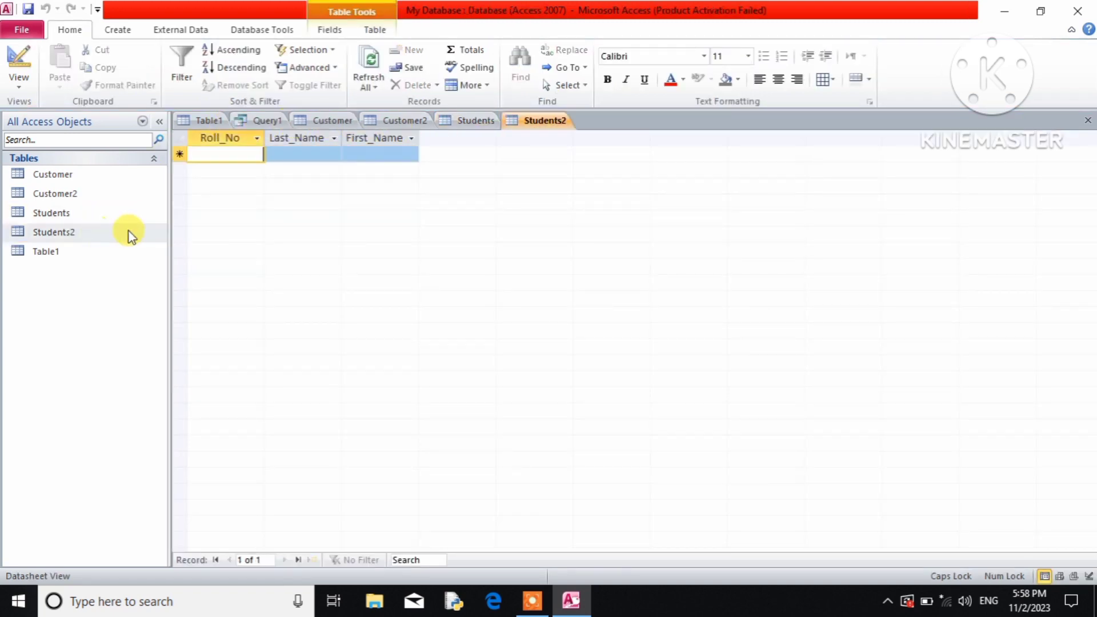
{"action": "left_click", "coordinate": [268, 120]}
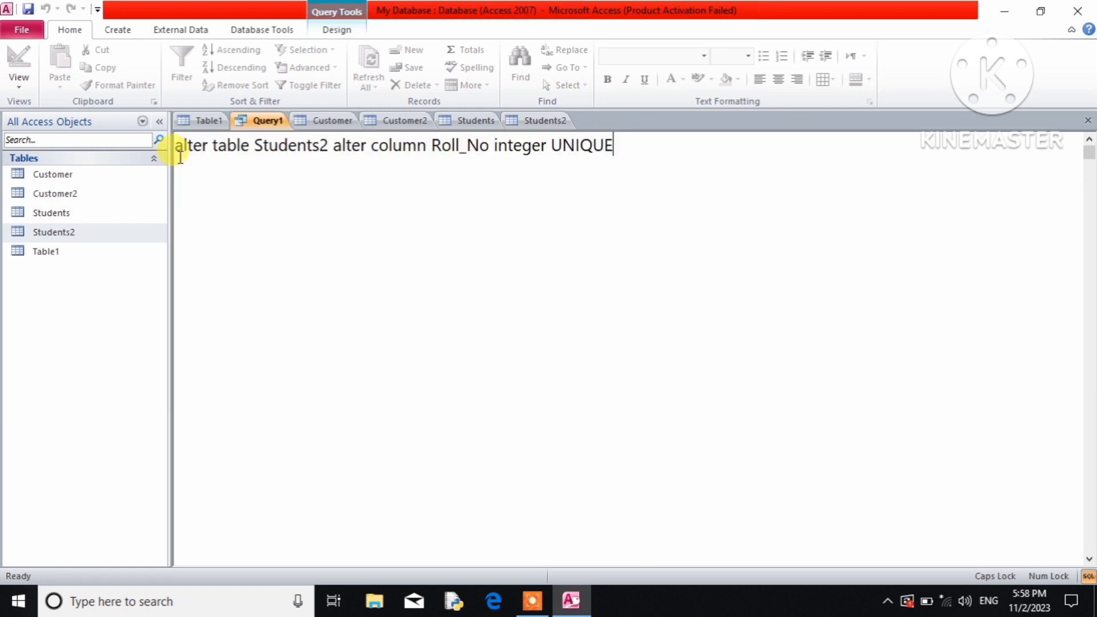
Replace the alter statement with an INSERT INTO Students2 values statement using roll number 1 and a student's last and first name
{"action": "left_click_drag", "start_coordinate": [171, 145], "coordinate": [550, 221]}
{"action": "type", "text": "INS"}
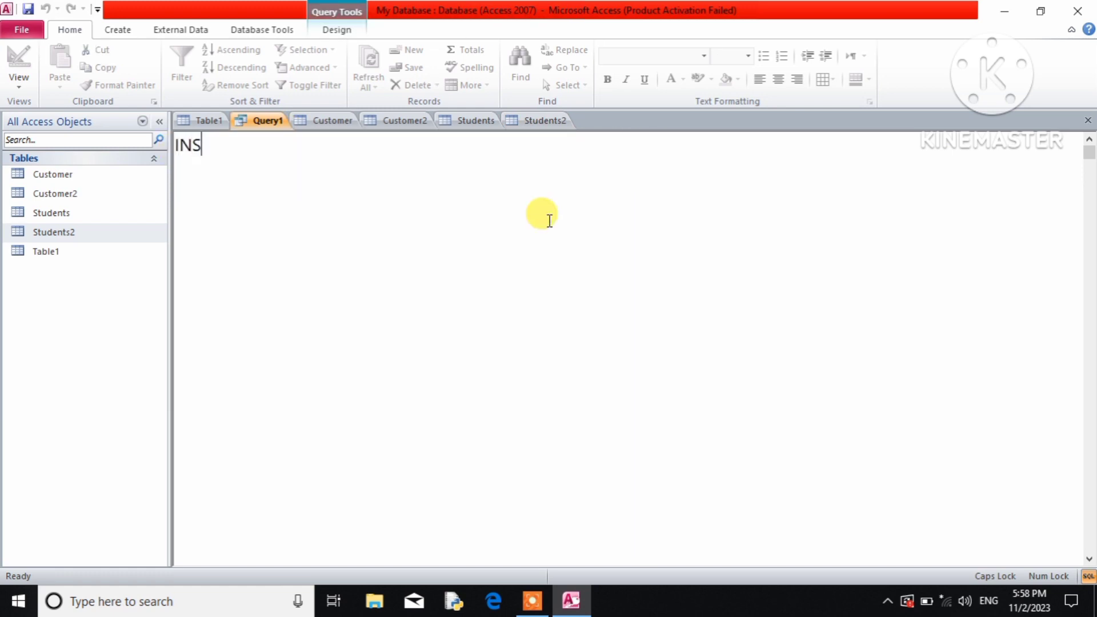
{"action": "type", "text": "ERT INTO"}
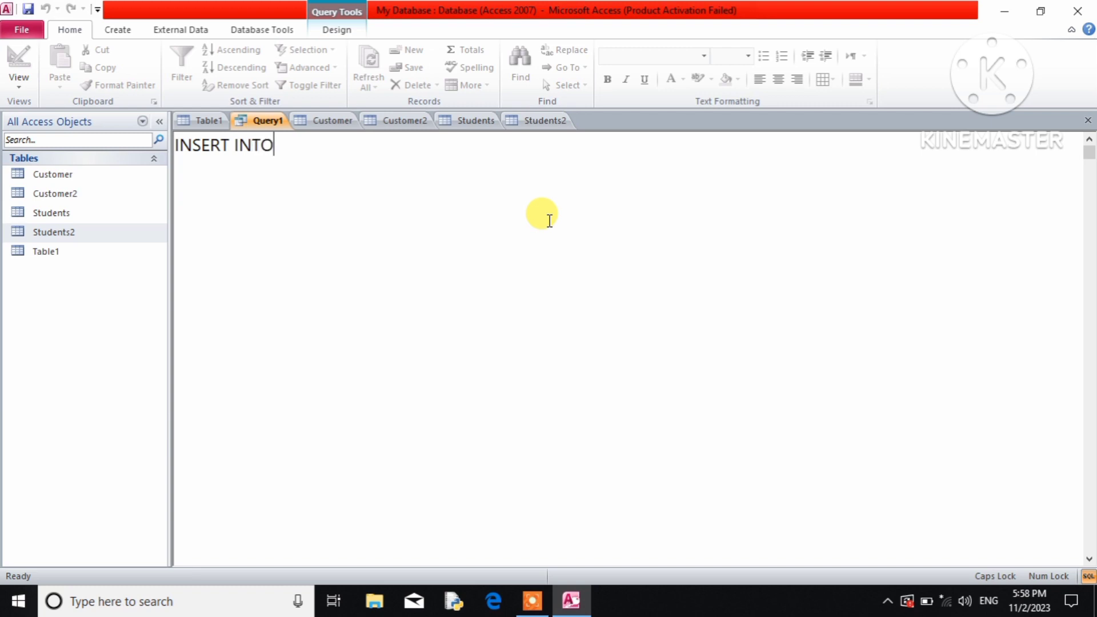
{"action": "key", "text": "Caps_Lock"}
{"action": "type", "text": "Students2 "}
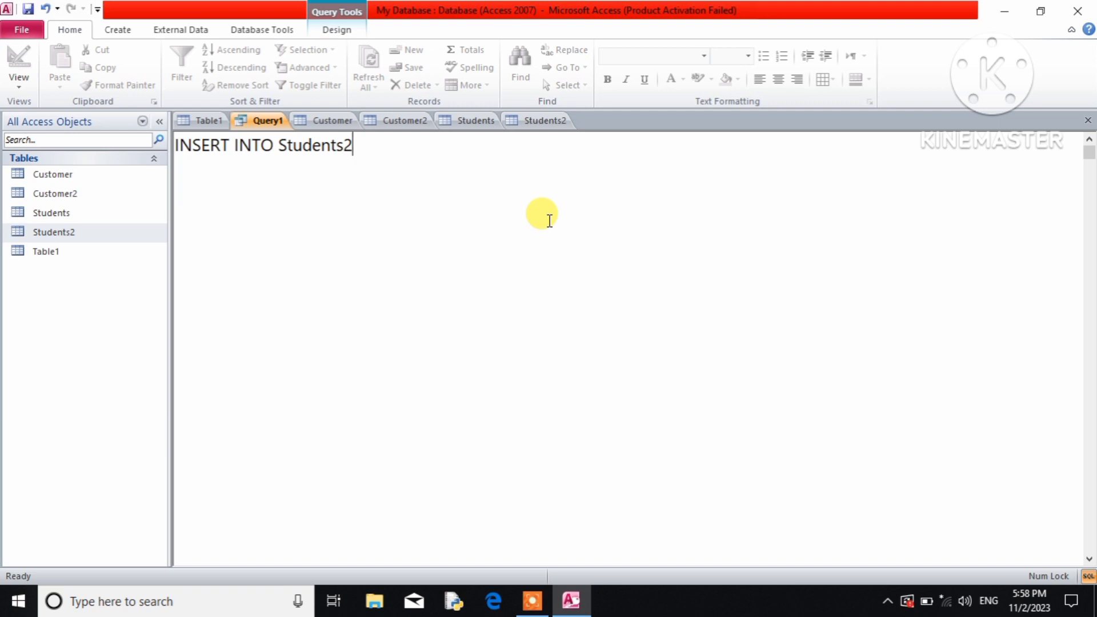
{"action": "type", "text": "values(1,\""}
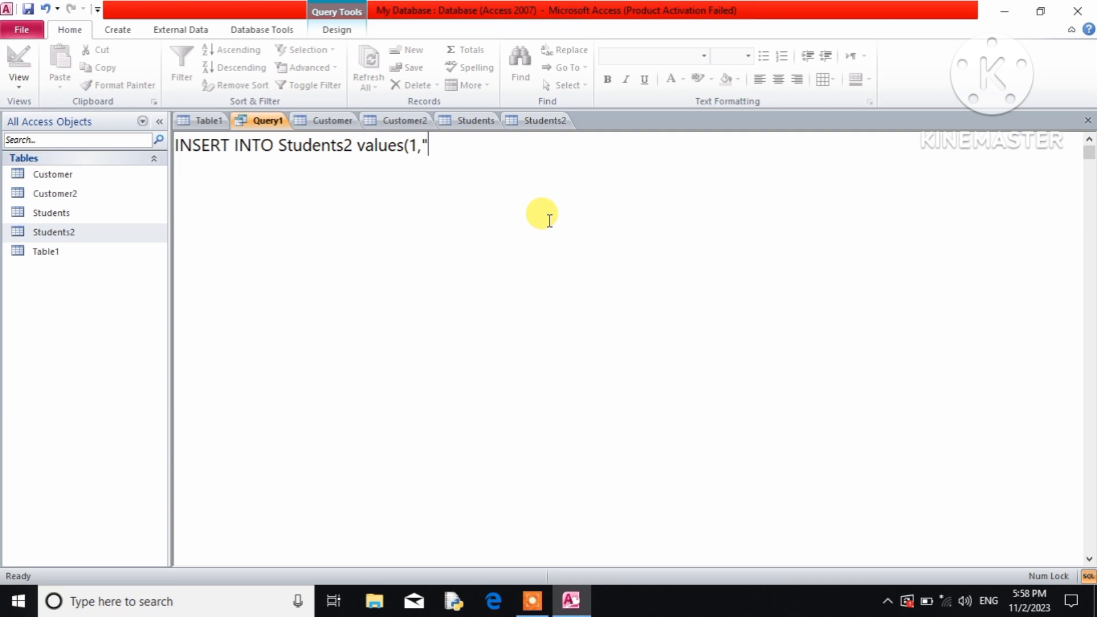
{"action": "type", "text": "kumar\",\"S"}
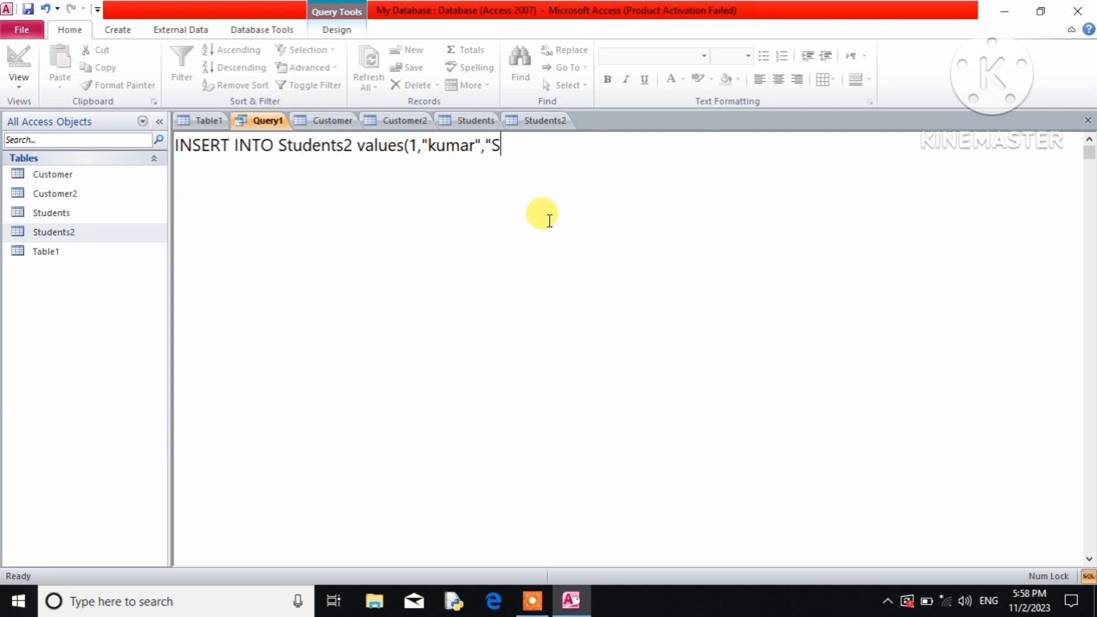
{"action": "type", "text": "atish\");"}
{"action": "key", "text": "BackSpace"}
Run the insert query, confirm appending the row, and refresh all data in the Students2 table
{"action": "left_click", "coordinate": [337, 29]}
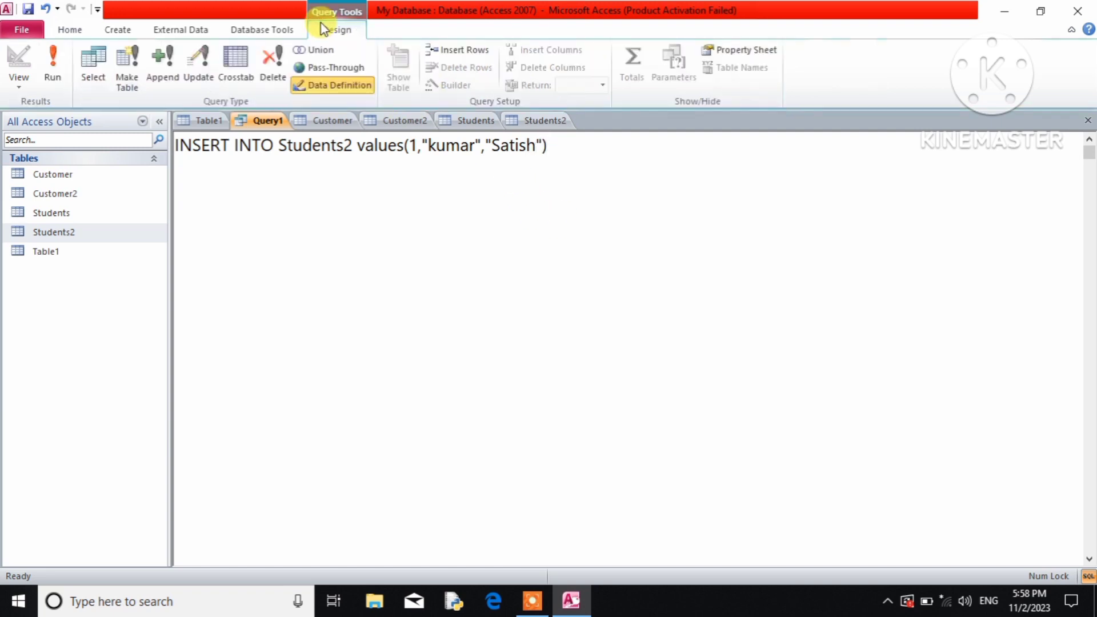
{"action": "left_click", "coordinate": [51, 67]}
{"action": "left_click", "coordinate": [503, 349]}
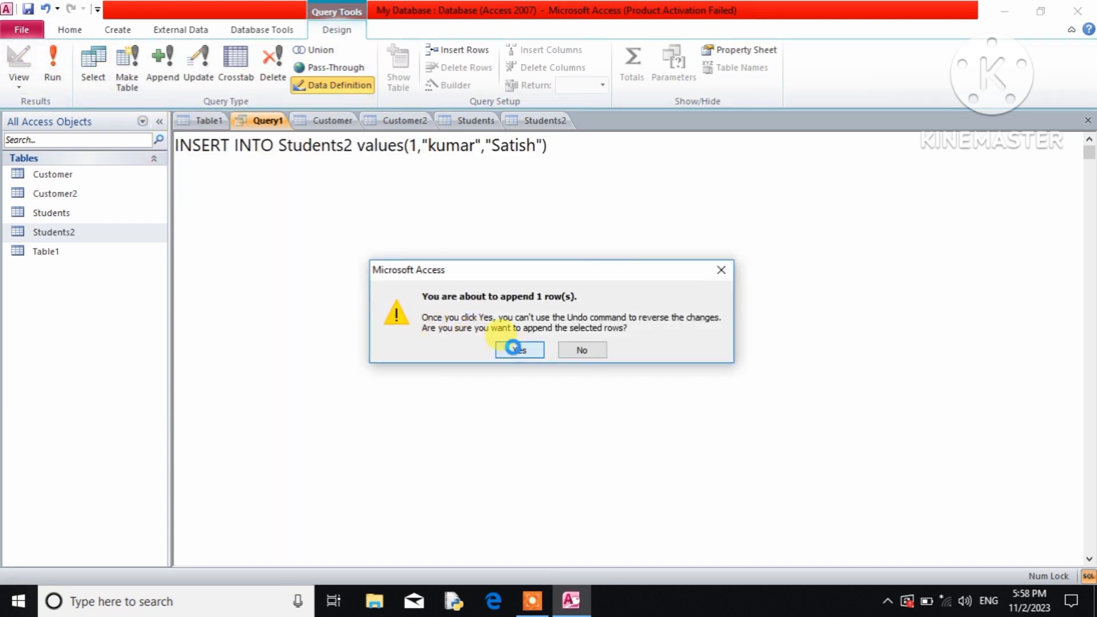
{"action": "left_click", "coordinate": [540, 122]}
{"action": "left_click", "coordinate": [372, 85]}
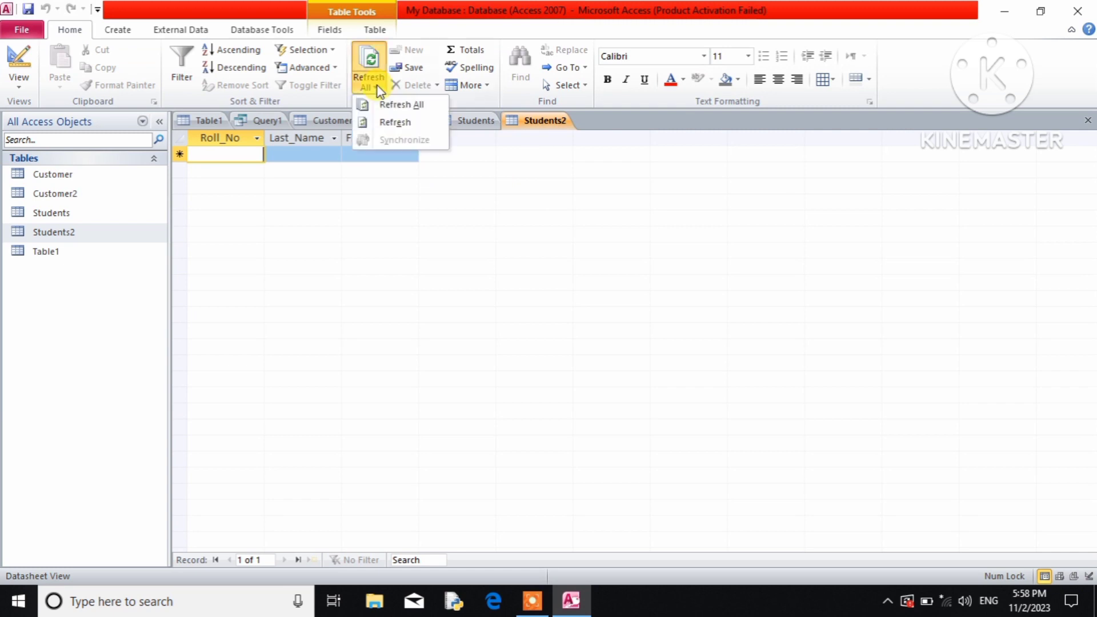
{"action": "left_click", "coordinate": [392, 103]}
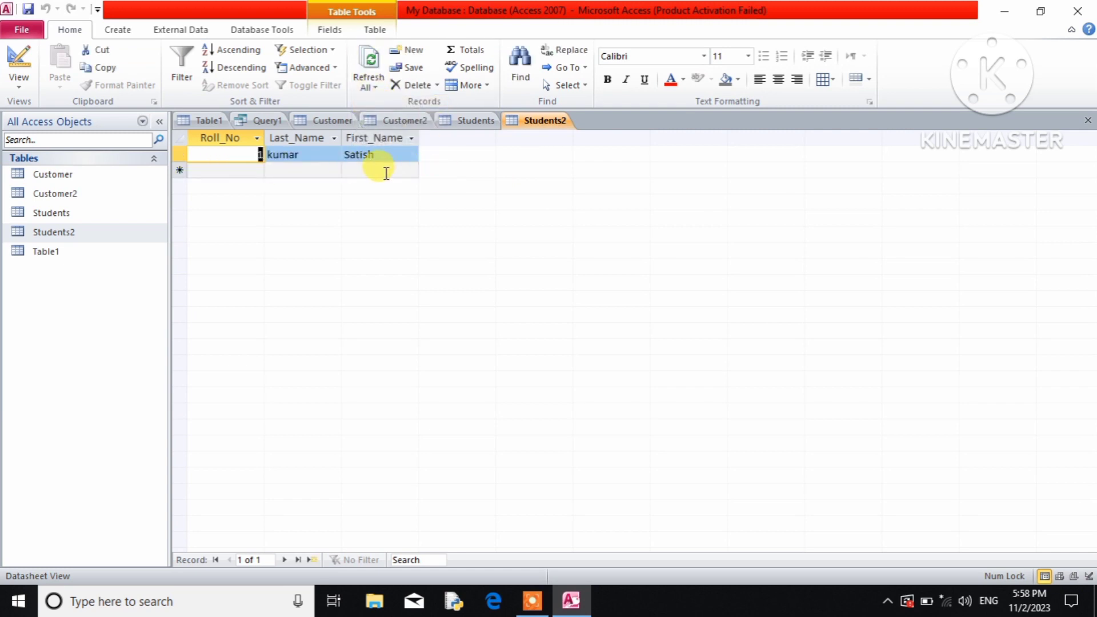
Return to the query and replace the last name in the insert values with a different student's last name
{"action": "left_click", "coordinate": [262, 121]}
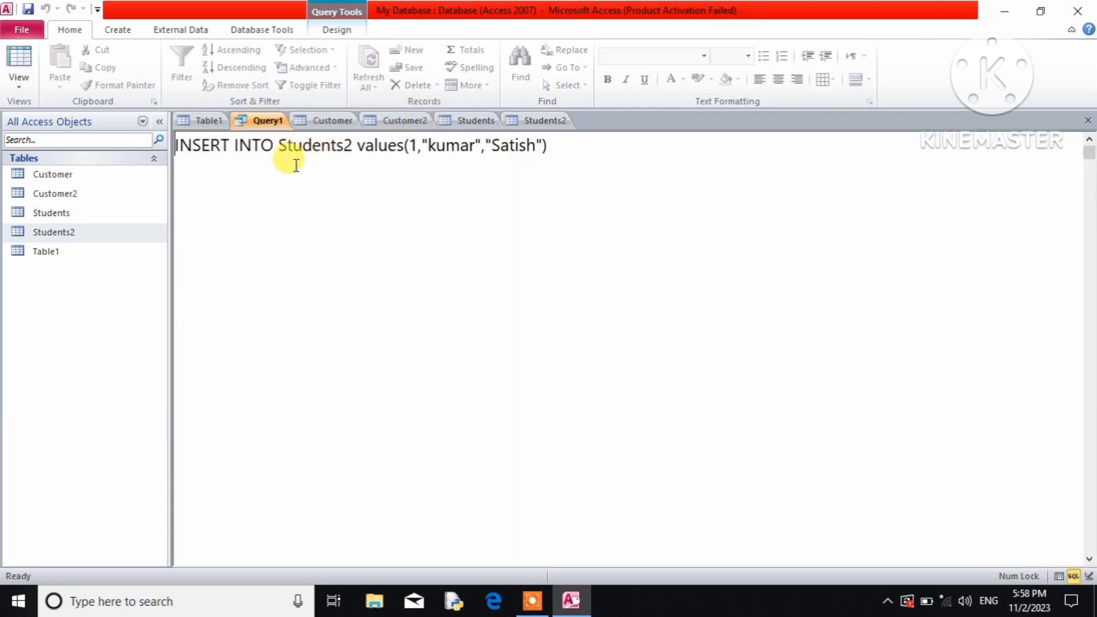
{"action": "left_click", "coordinate": [423, 146]}
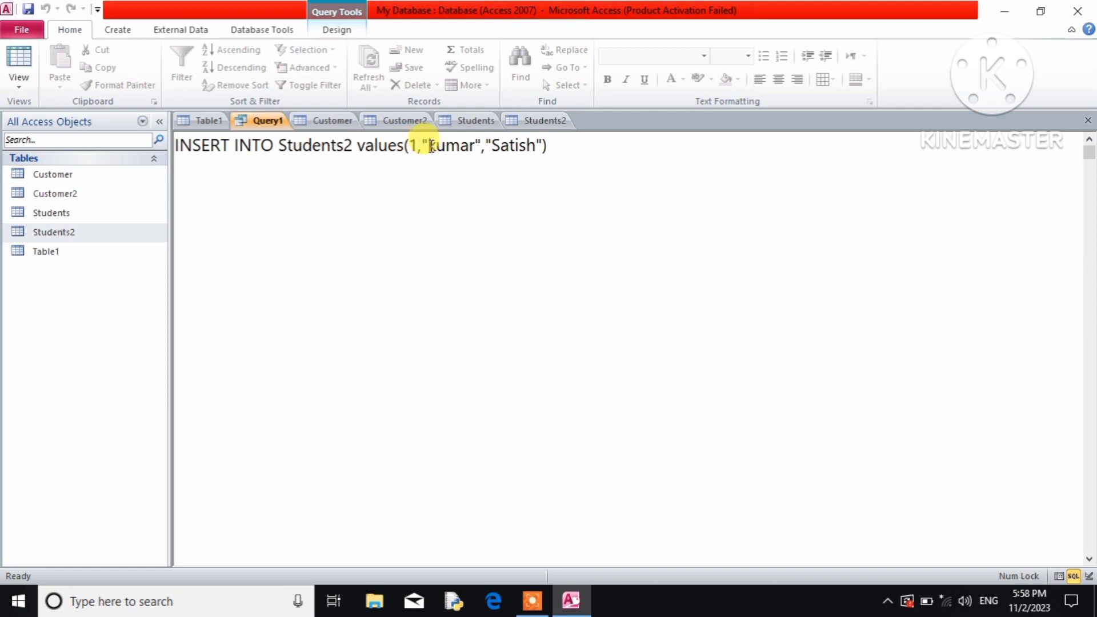
{"action": "key", "text": "Delete"}
{"action": "key", "text": "Delete"}
{"action": "key", "text": "Delete"}
{"action": "key", "text": "Delete"}
{"action": "key", "text": "Delete"}
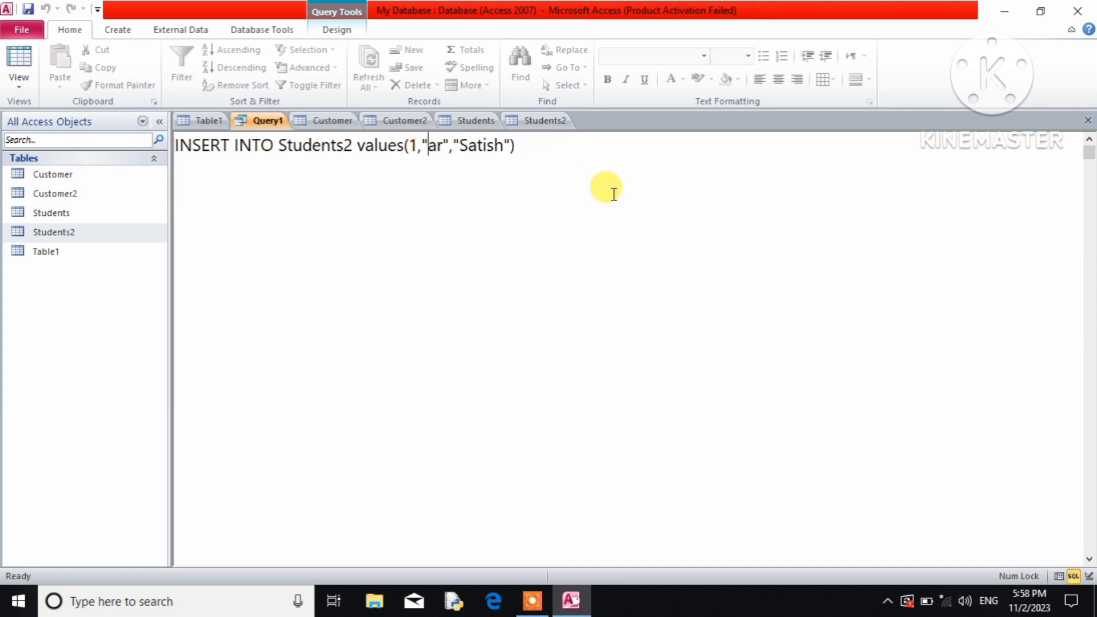
{"action": "type", "text": "Singh"}
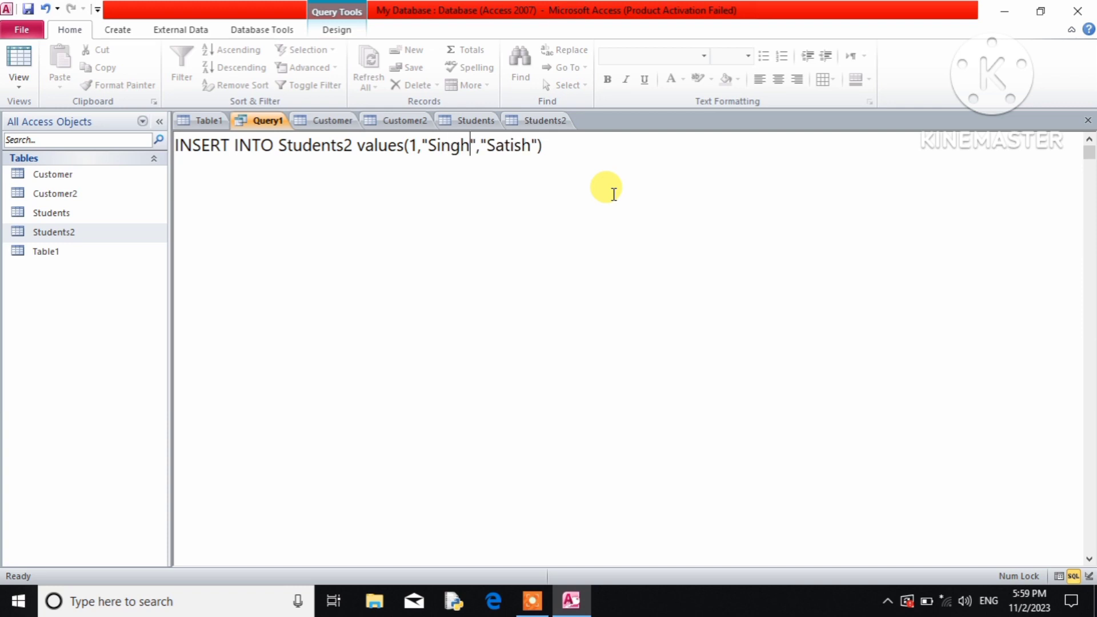
Replace the first name in the insert values with the second student's first name, keeping roll number 1
{"action": "key", "text": "Right"}
{"action": "key", "text": "Right"}
{"action": "key", "text": "Right"}
{"action": "key", "text": "Delete"}
{"action": "key", "text": "Delete"}
{"action": "key", "text": "Delete"}
{"action": "key", "text": "Delete"}
{"action": "key", "text": "Delete"}
{"action": "key", "text": "Delete"}
{"action": "type", "text": "Ajay"}
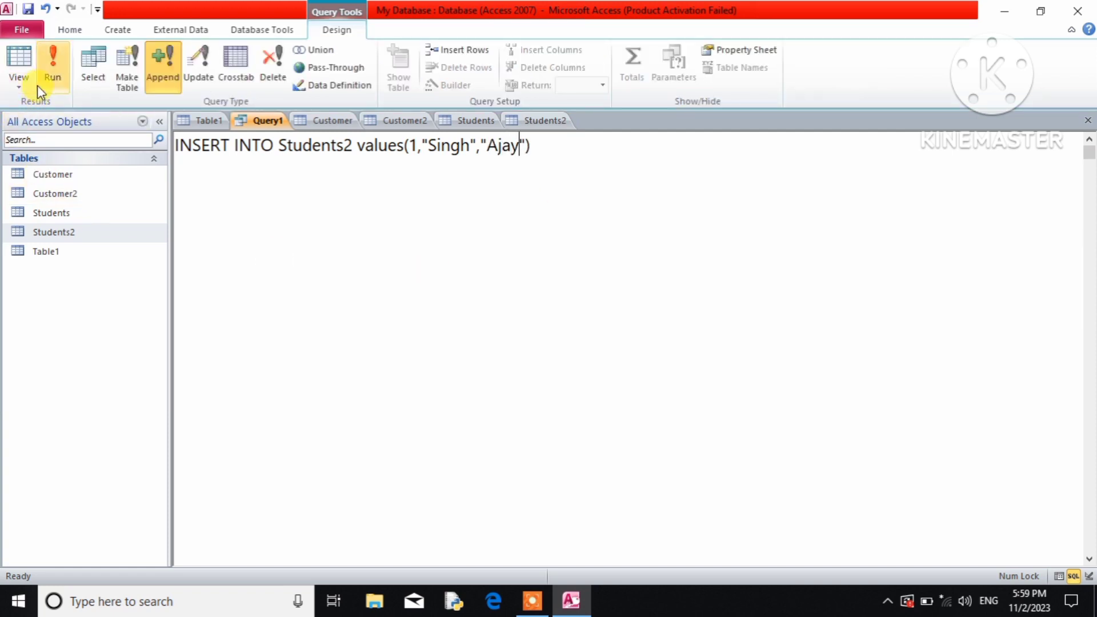
Try to append the second student with the duplicate roll number 1, choosing to run the query anyway
{"action": "left_click", "coordinate": [51, 64]}
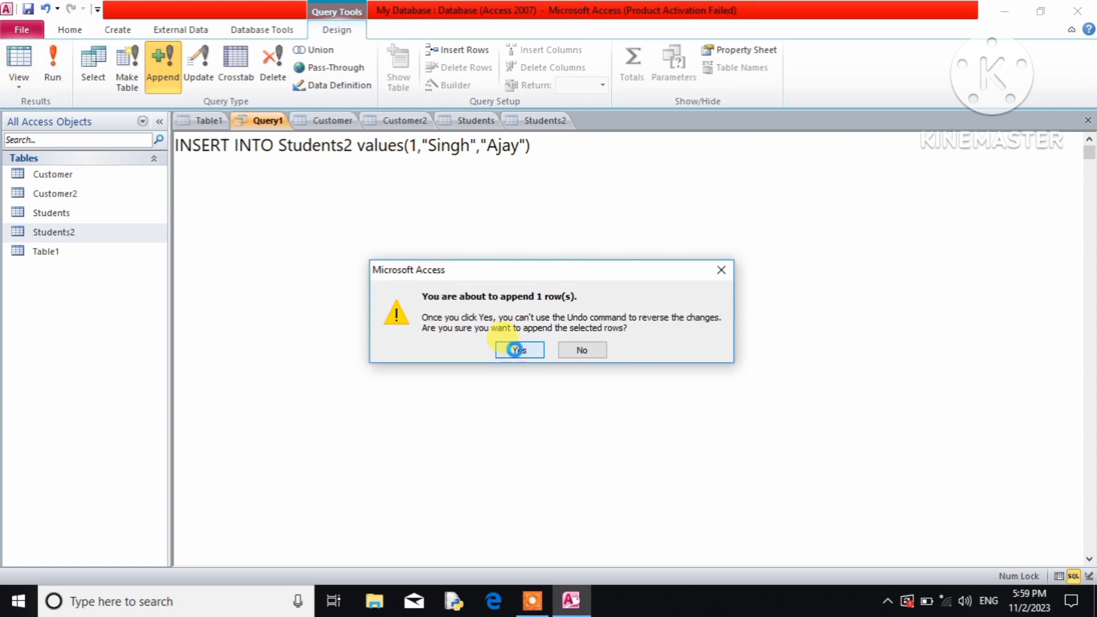
{"action": "left_click", "coordinate": [516, 350]}
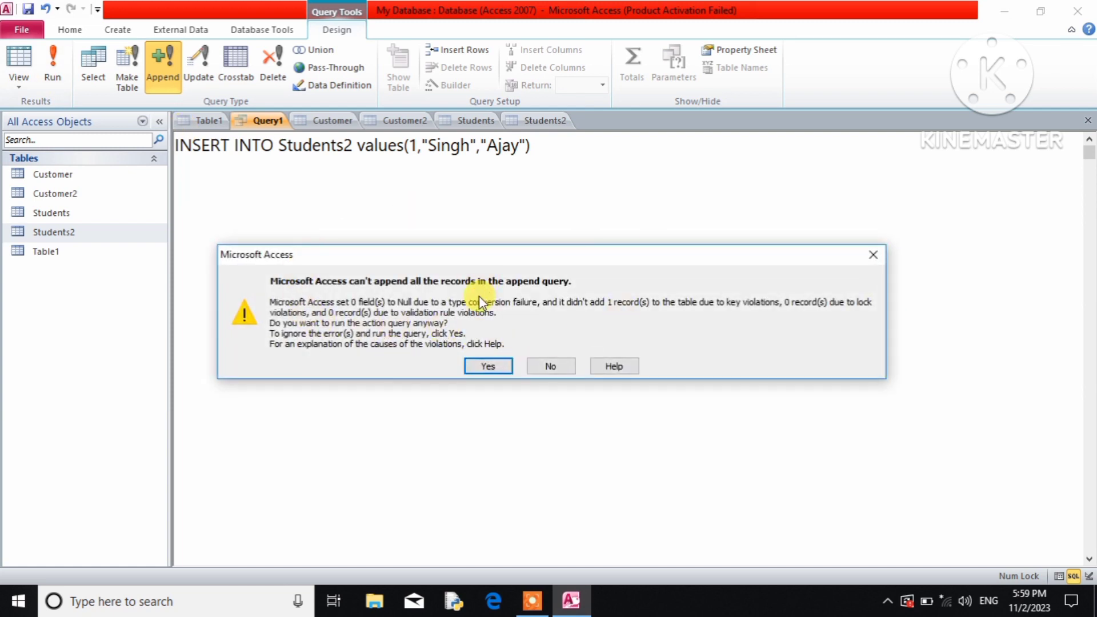
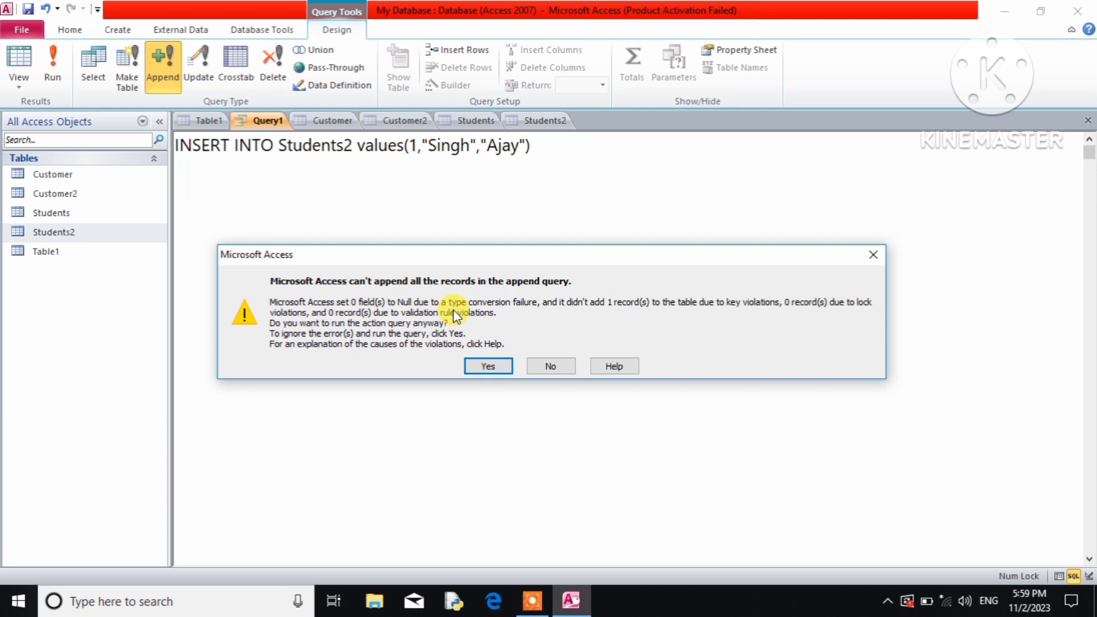
{"action": "left_click", "coordinate": [495, 365]}
Change the roll number in the insert statement to 2, run the query, and confirm appending the row
{"action": "left_click", "coordinate": [416, 146]}
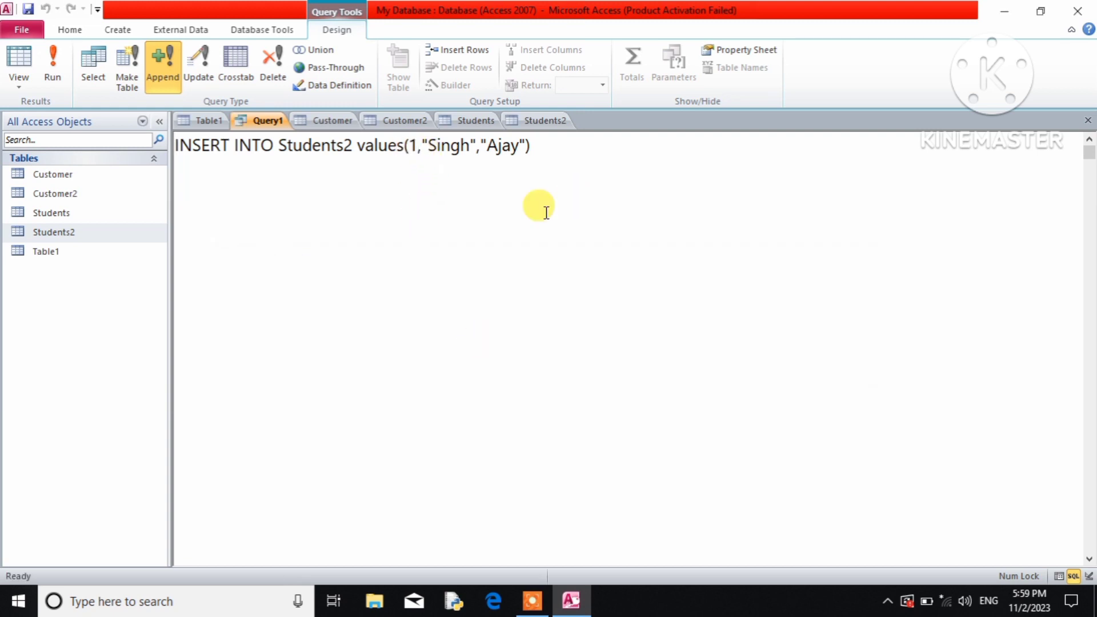
{"action": "key", "text": "BackSpace"}
{"action": "type", "text": "2"}
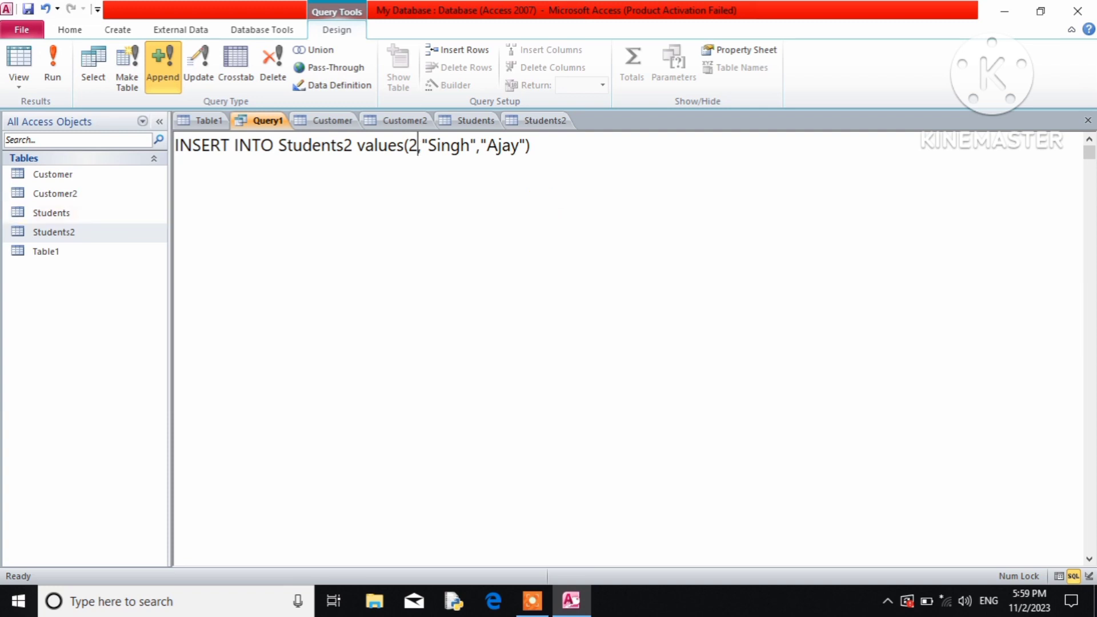
{"action": "left_click", "coordinate": [53, 65]}
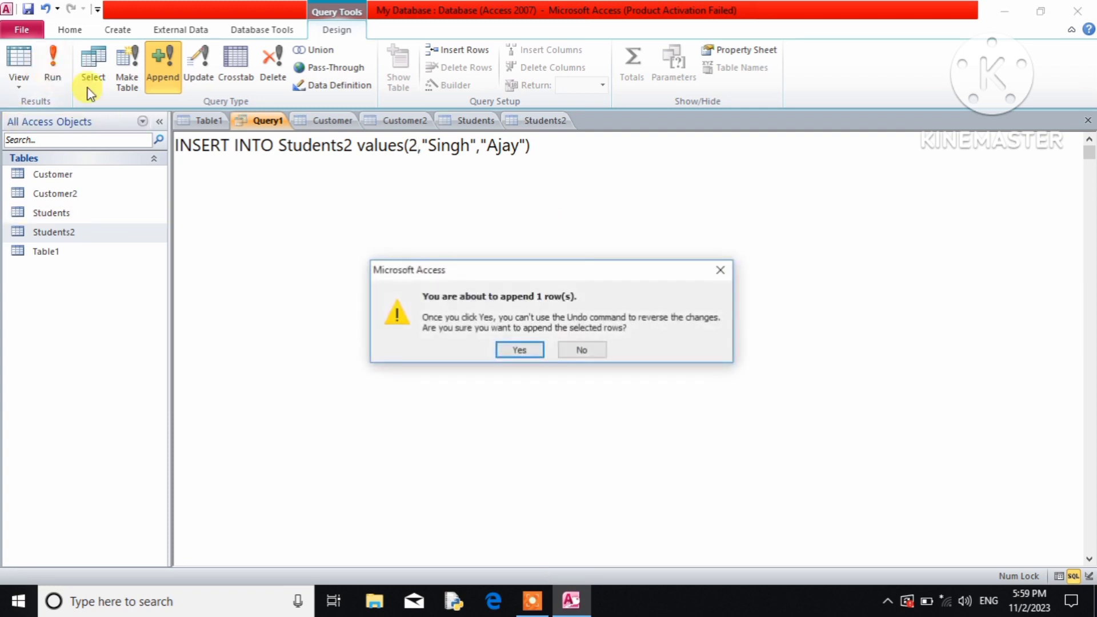
{"action": "left_click", "coordinate": [519, 349]}
Open the Students2 table and refresh all its data to check the inserted records
{"action": "left_click", "coordinate": [529, 121]}
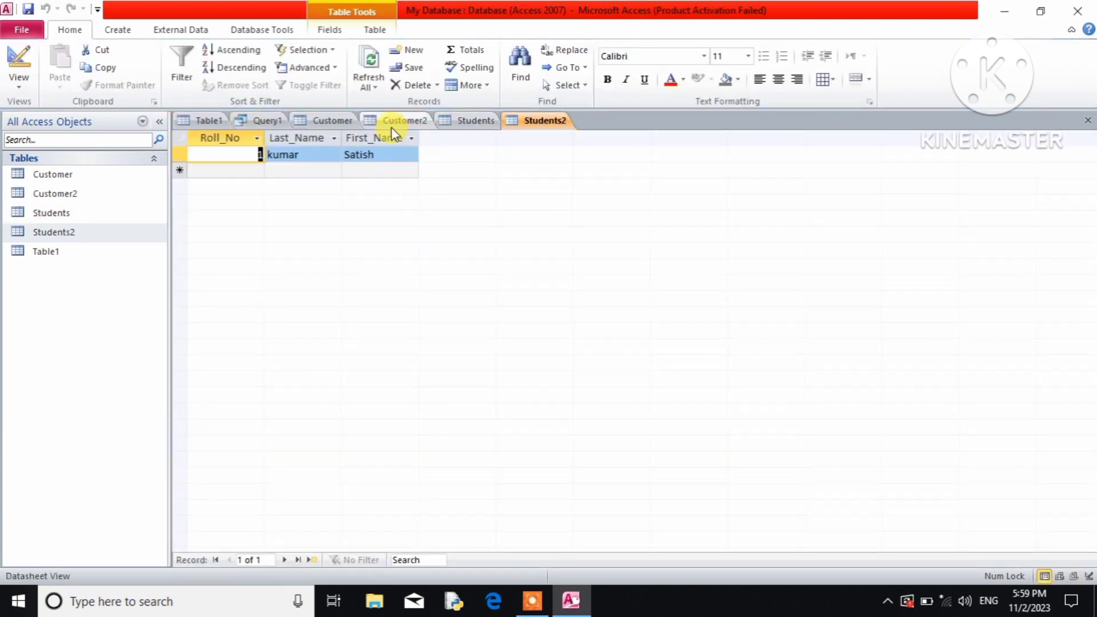
{"action": "left_click", "coordinate": [369, 84]}
{"action": "left_click", "coordinate": [383, 106]}
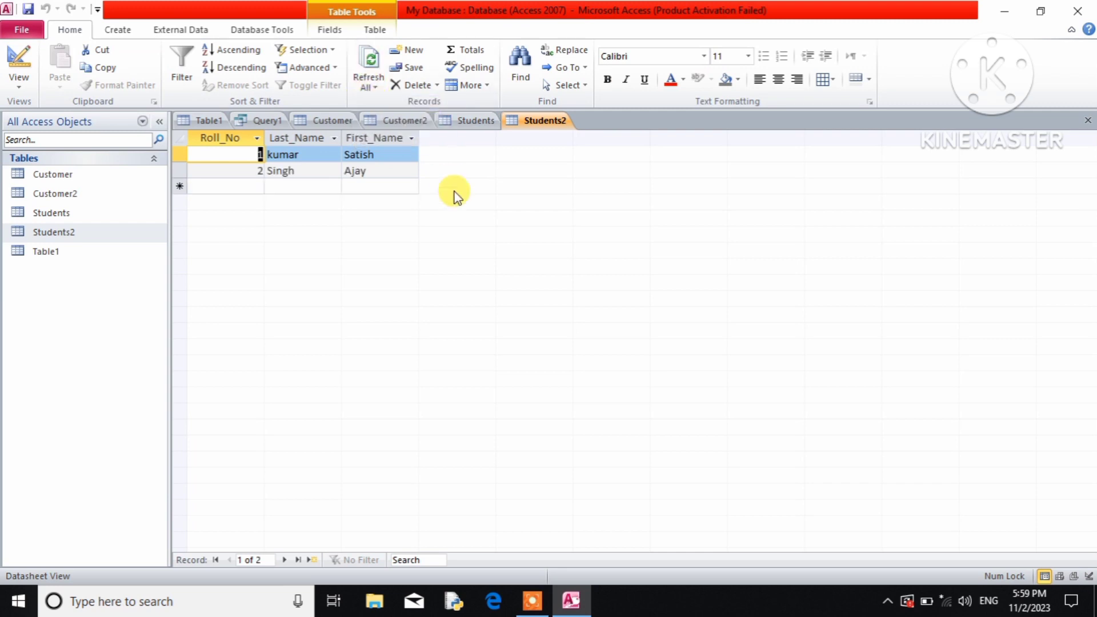
{"action": "left_click", "coordinate": [388, 184]}
{"action": "left_click", "coordinate": [383, 185]}
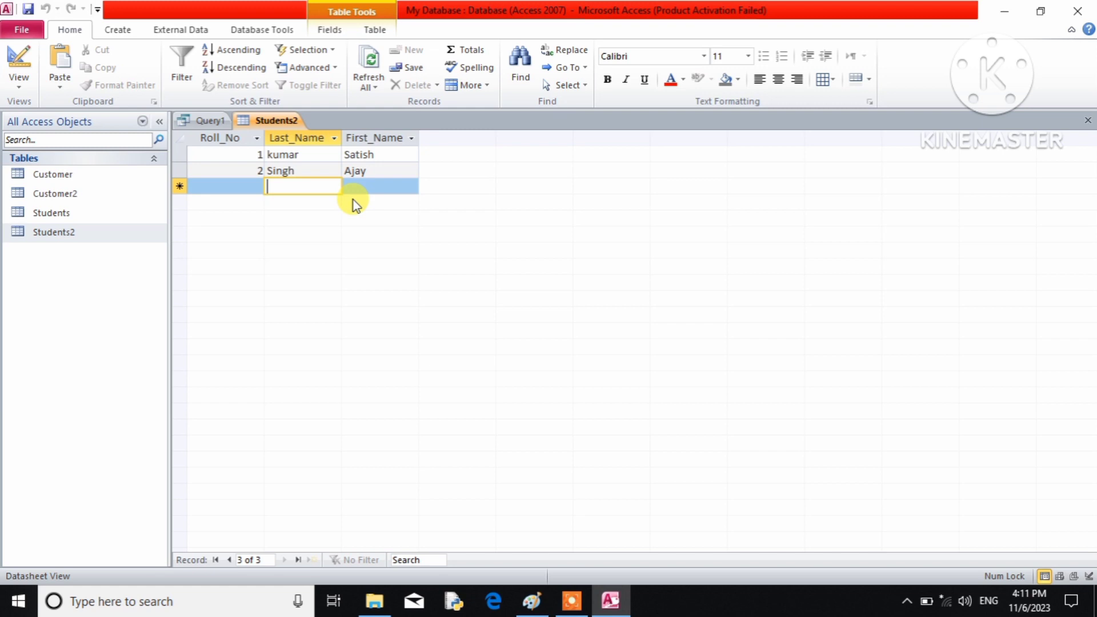
Return to the query and delete the Customer, Customer2 and Students tables, confirming each deletion
{"action": "left_click", "coordinate": [207, 121]}
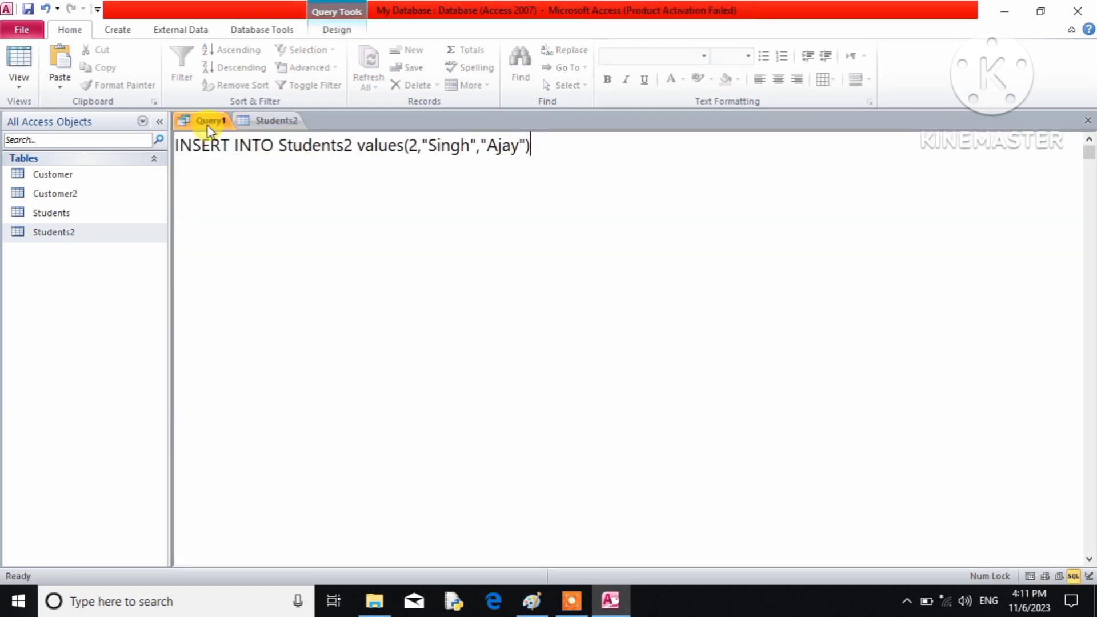
{"action": "left_click", "coordinate": [56, 177]}
{"action": "right_click", "coordinate": [56, 178]}
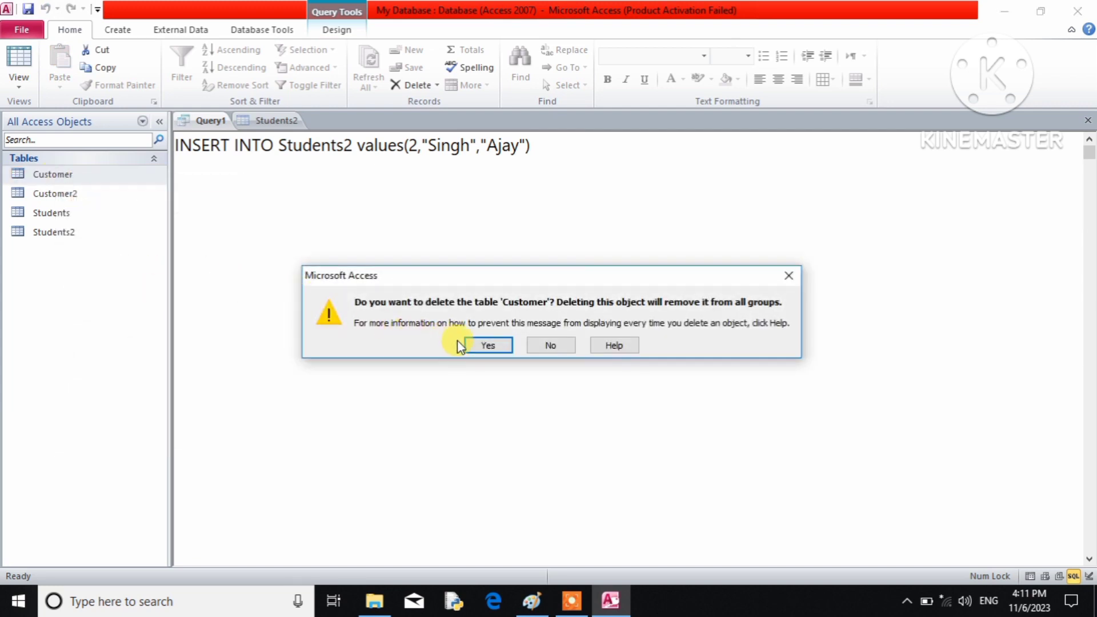
{"action": "left_click", "coordinate": [483, 344]}
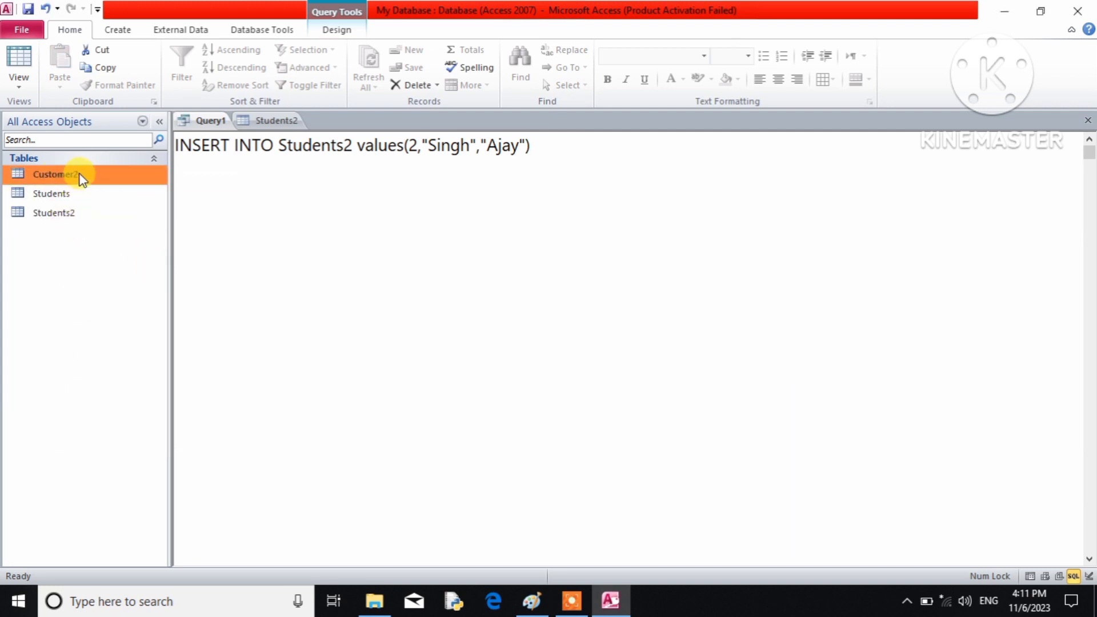
{"action": "right_click", "coordinate": [80, 176]}
{"action": "left_click", "coordinate": [152, 323]}
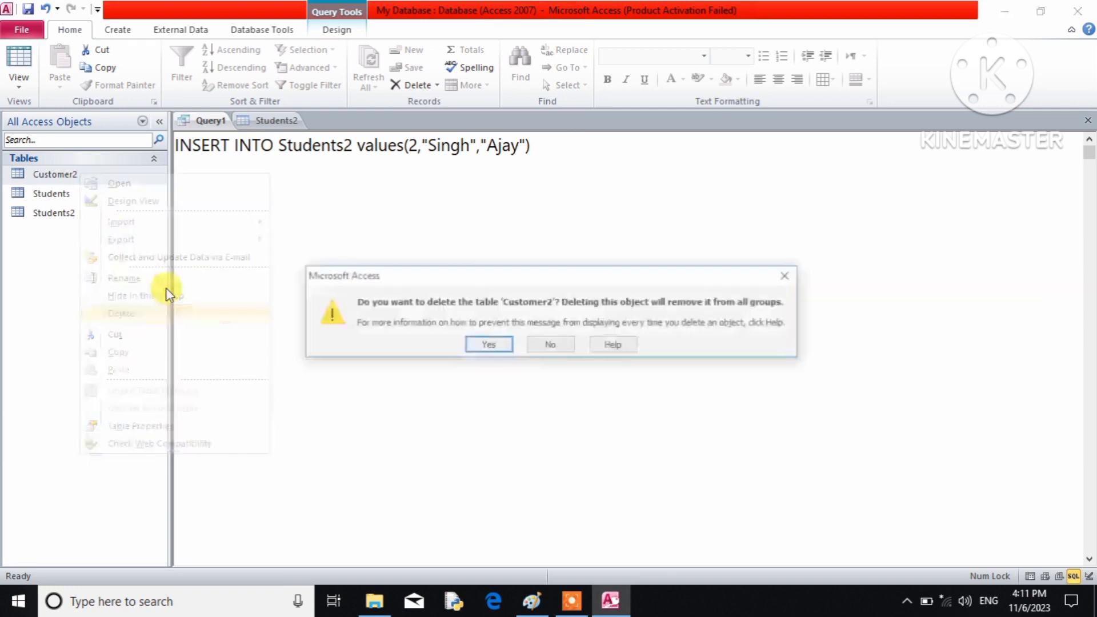
{"action": "left_click", "coordinate": [472, 344]}
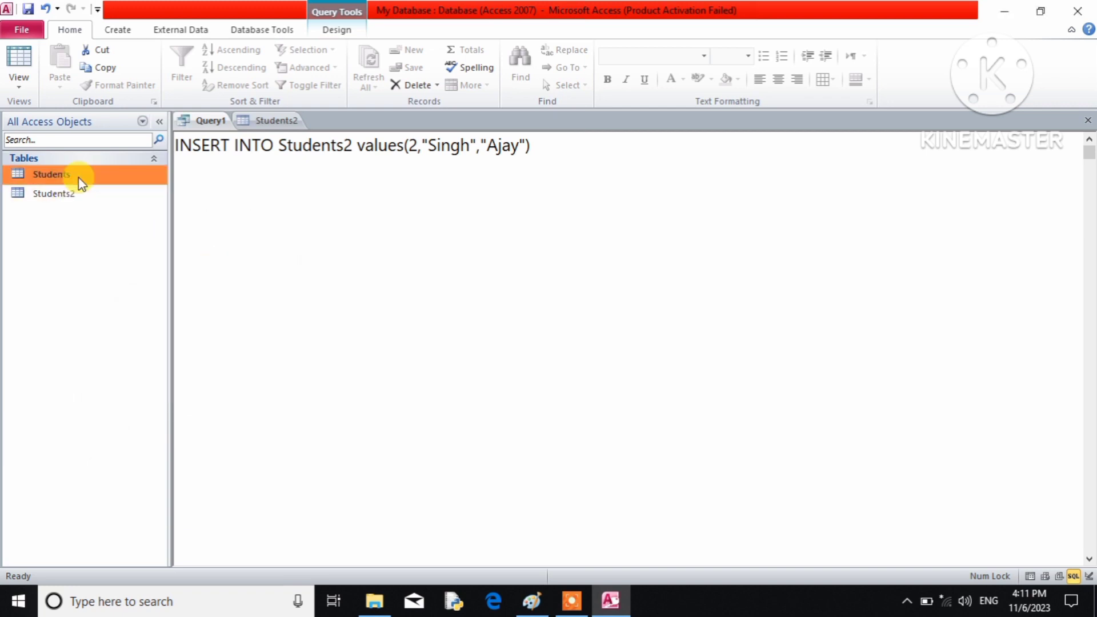
{"action": "right_click", "coordinate": [79, 175]}
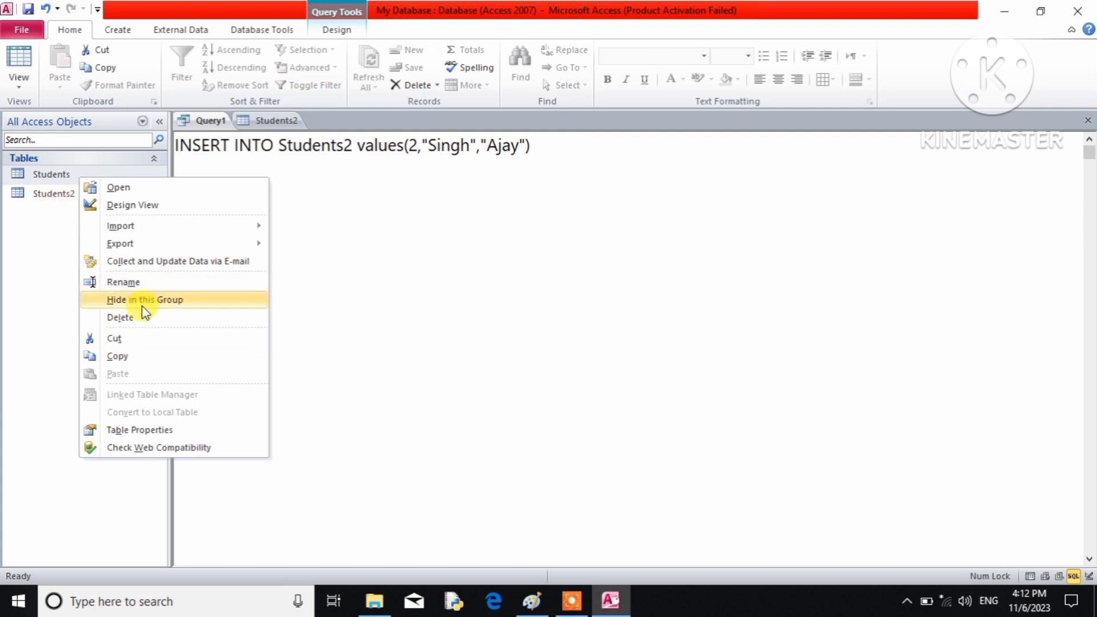
{"action": "left_click", "coordinate": [140, 318]}
{"action": "left_click", "coordinate": [475, 343]}
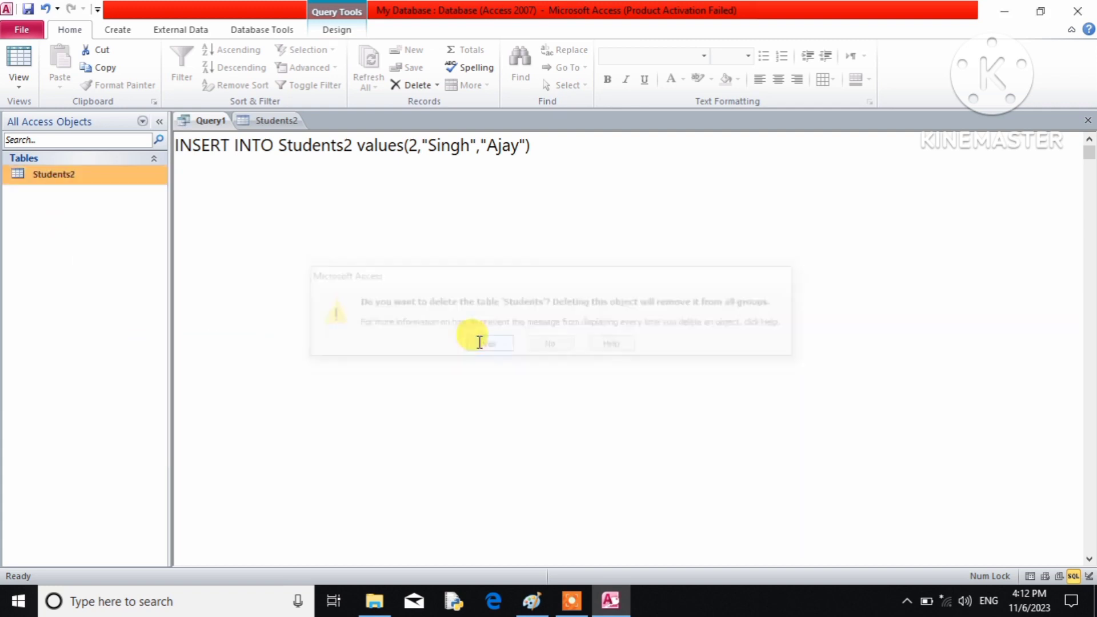
Replace the insert statement with a create table statement for Students, defining SID as an integer primary key
{"action": "left_click_drag", "start_coordinate": [552, 146], "coordinate": [176, 147]}
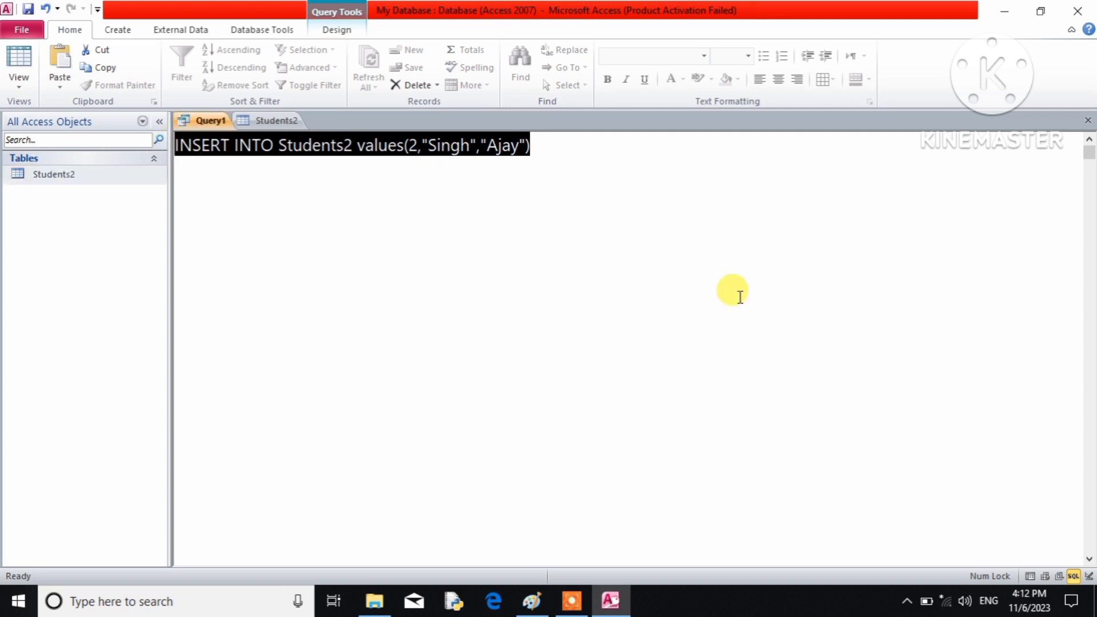
{"action": "key", "text": "BackSpace"}
{"action": "type", "text": "cr"}
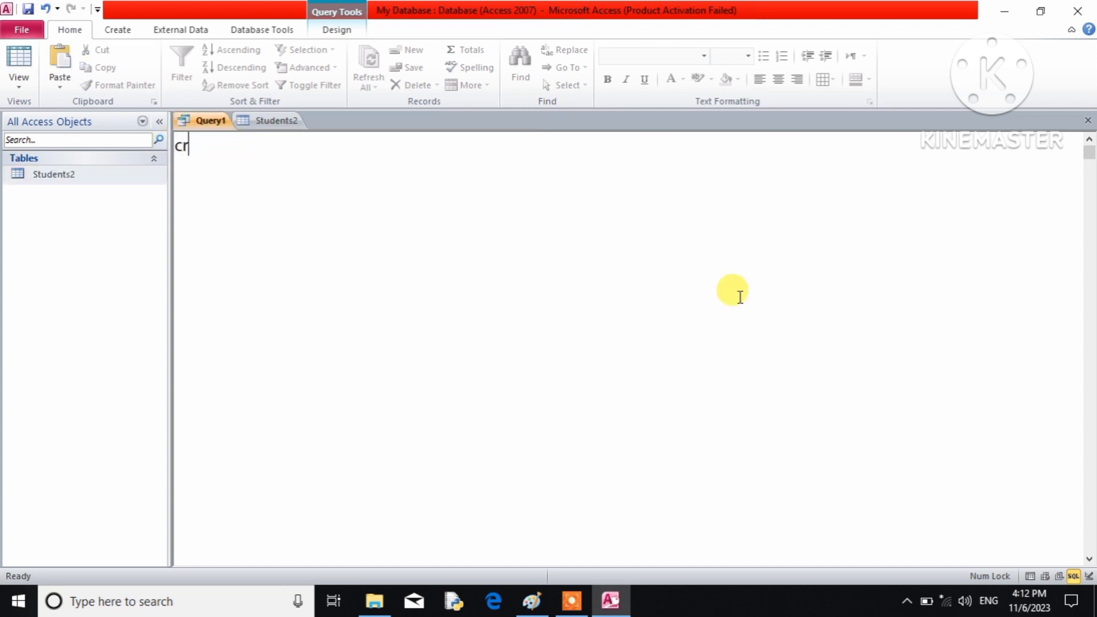
{"action": "type", "text": "eate table"}
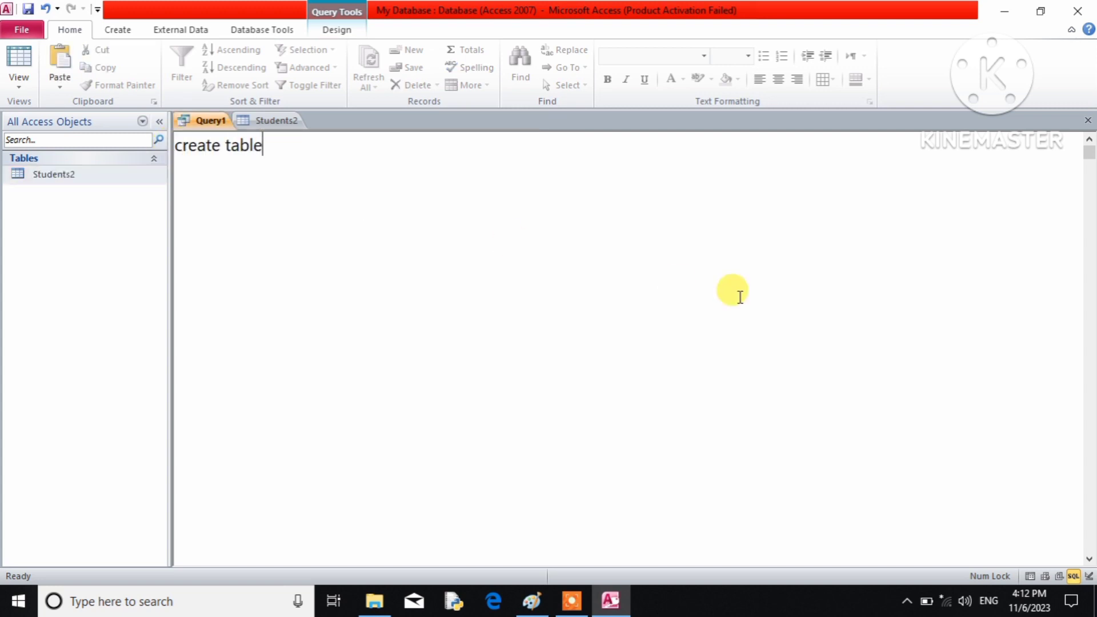
{"action": "type", "text": " Students("}
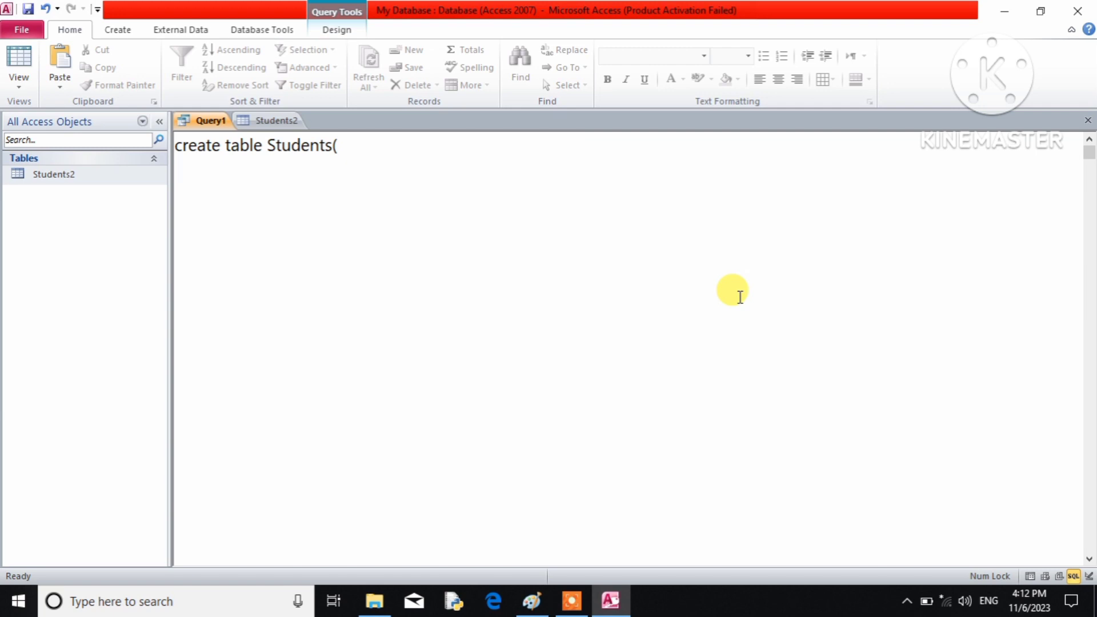
{"action": "type", "text": "SID intege"}
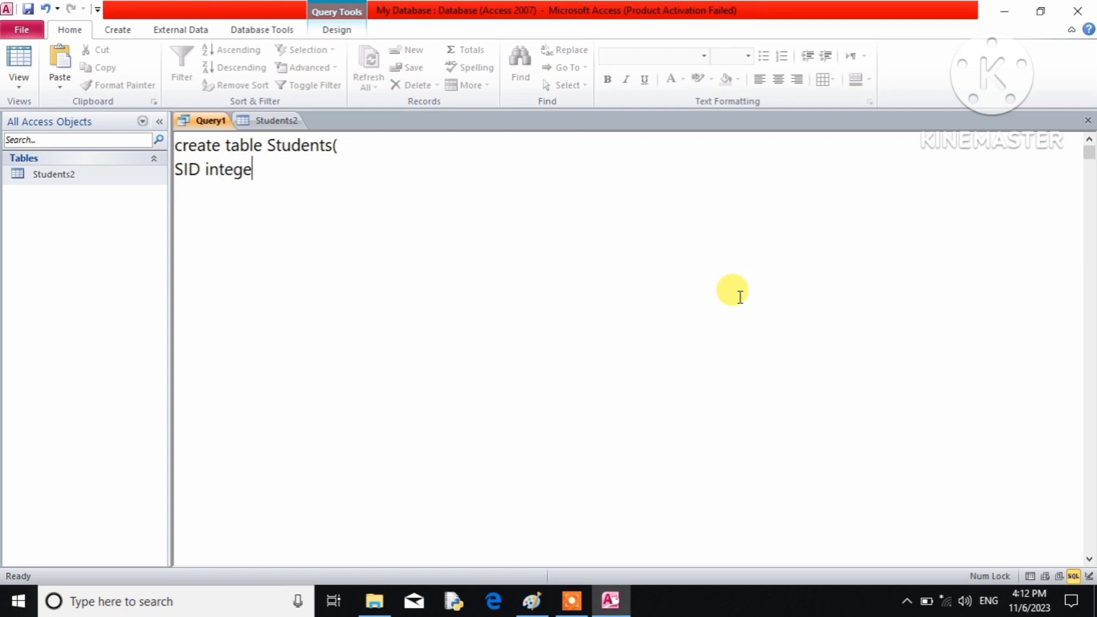
{"action": "type", "text": "r Primary key,"}
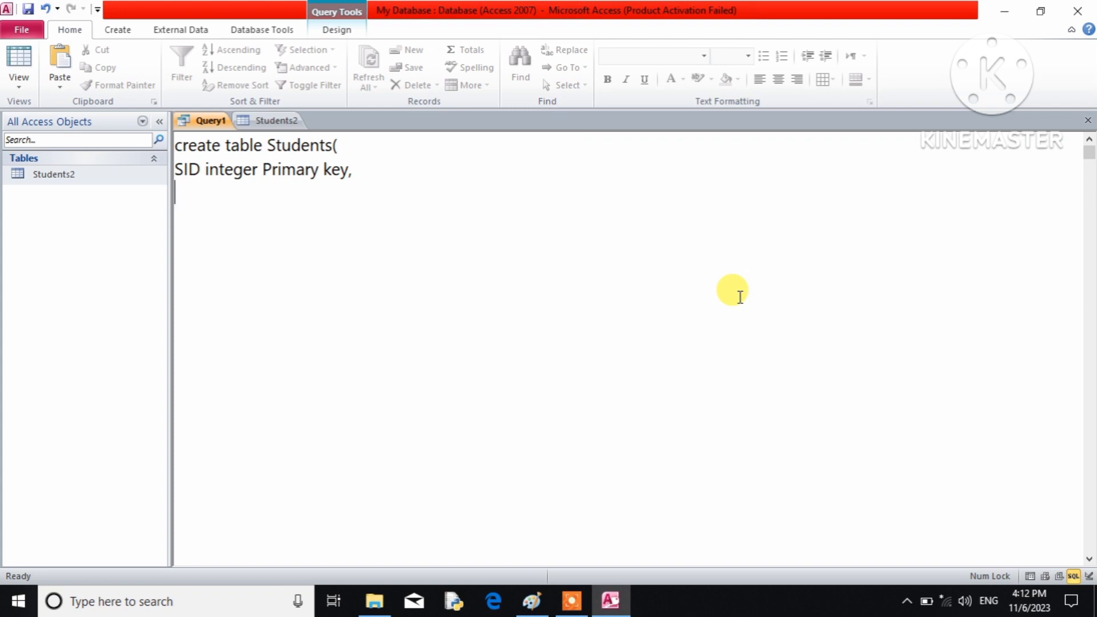
Add the columns Last_Name varchar(30) and First_Name varchar(30) to the create table statement and close it
{"action": "type", "text": "Last_Name va"}
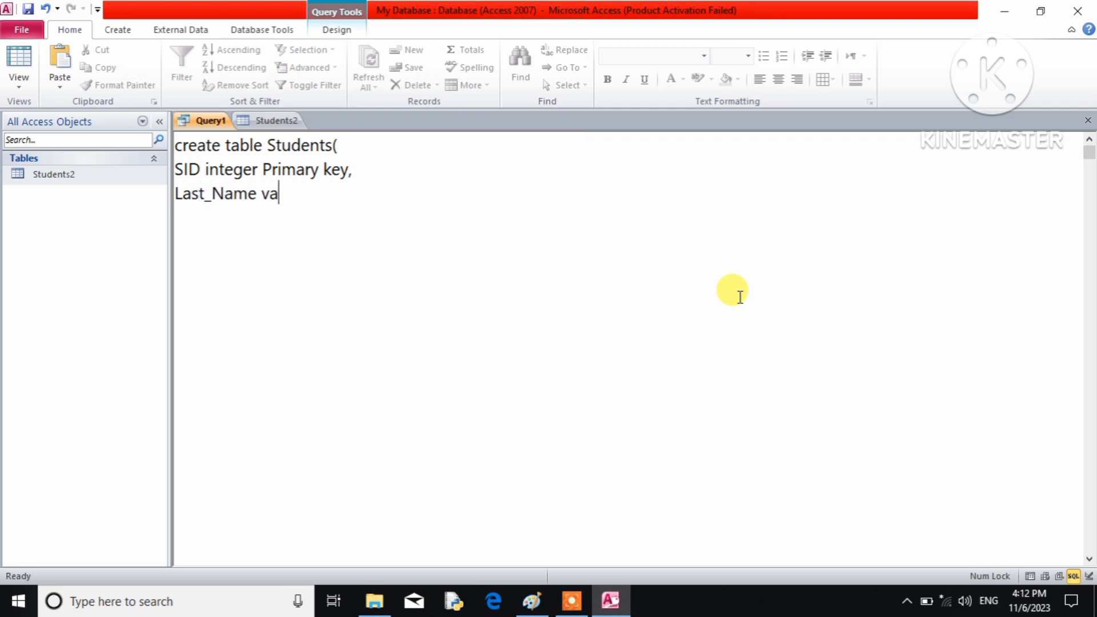
{"action": "type", "text": "rchar(30)"}
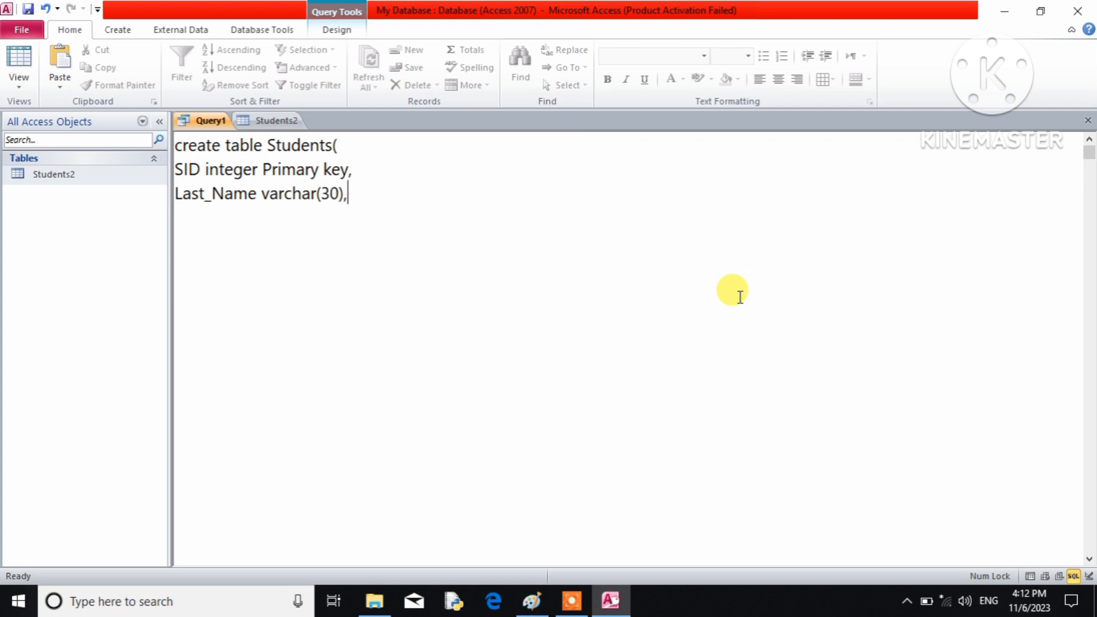
{"action": "type", "text": ","}
{"action": "key", "text": "Return"}
{"action": "type", "text": "First_Name "}
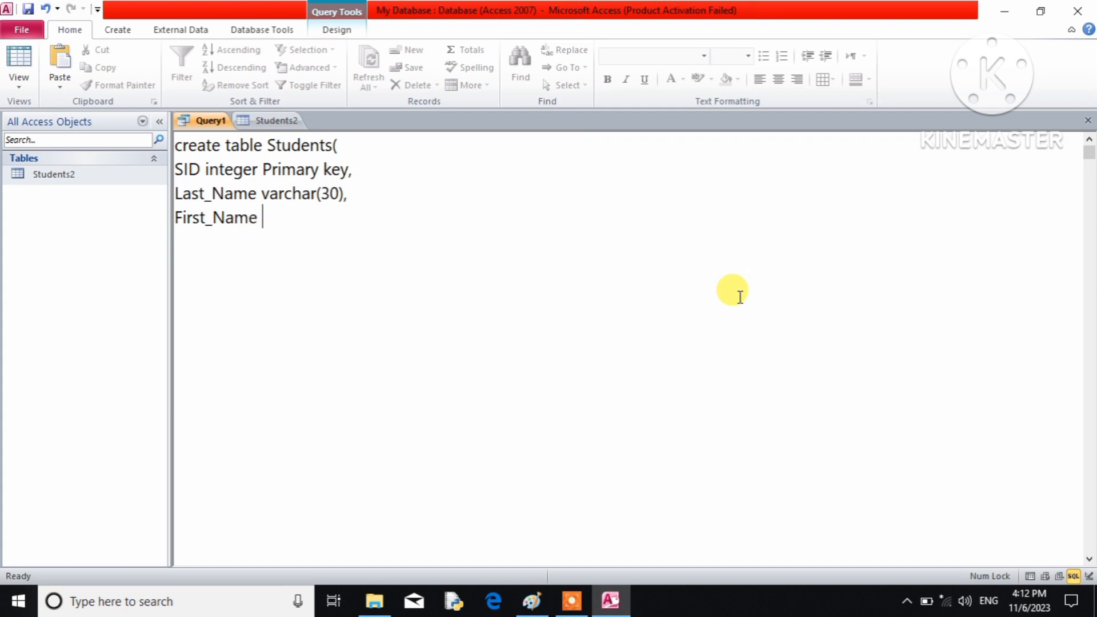
{"action": "type", "text": "varchar("}
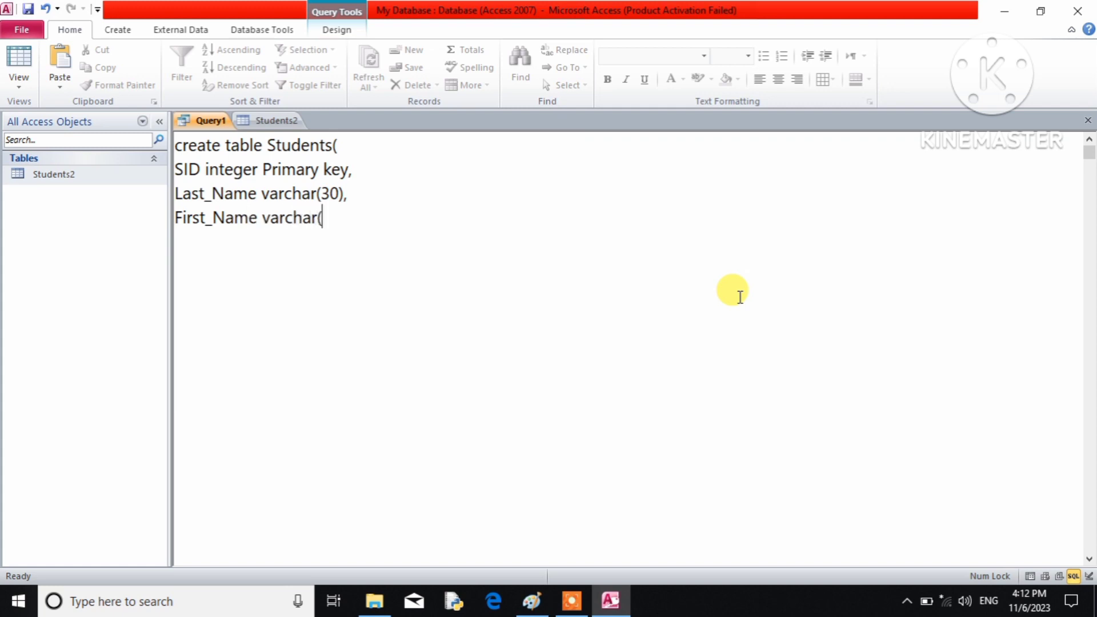
{"action": "type", "text": "30));"}
Run the create table query and open the new Students table
{"action": "left_click", "coordinate": [338, 32]}
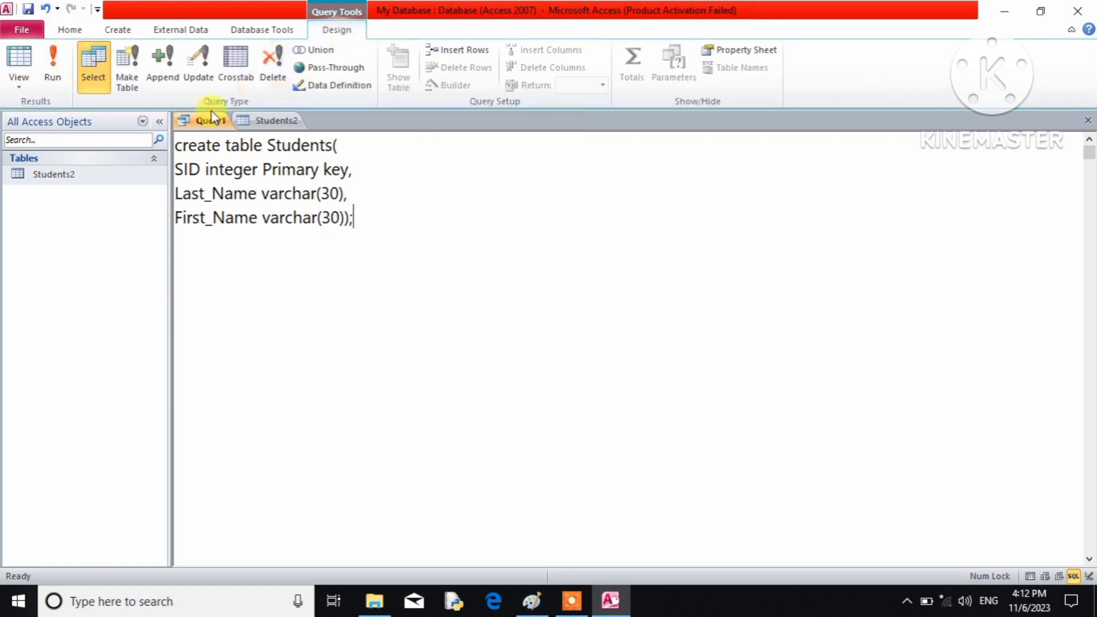
{"action": "left_click", "coordinate": [52, 83]}
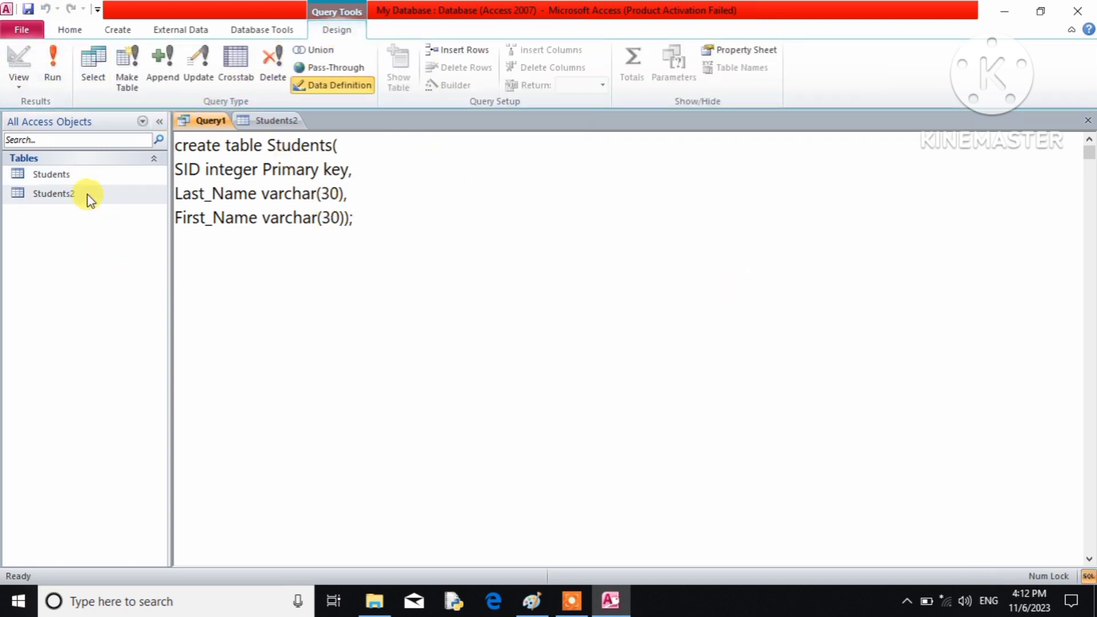
{"action": "double_click", "coordinate": [71, 172]}
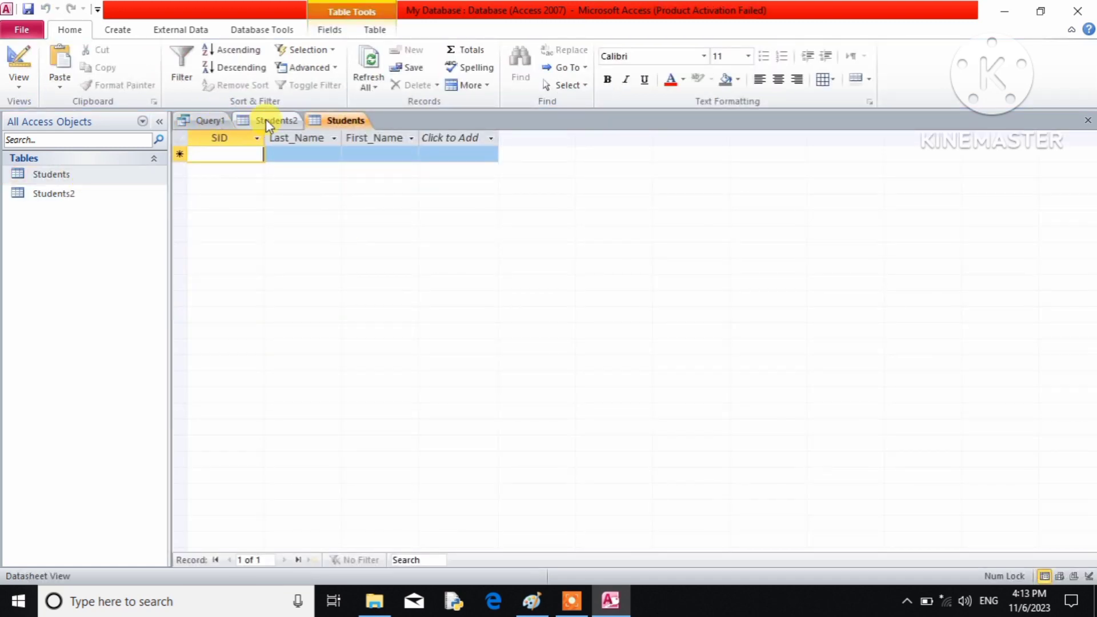
Replace the query text with an insert into Students statement giving SID 101 and the student's last and first names
{"action": "left_click", "coordinate": [213, 121]}
{"action": "left_click_drag", "start_coordinate": [366, 217], "coordinate": [177, 146]}
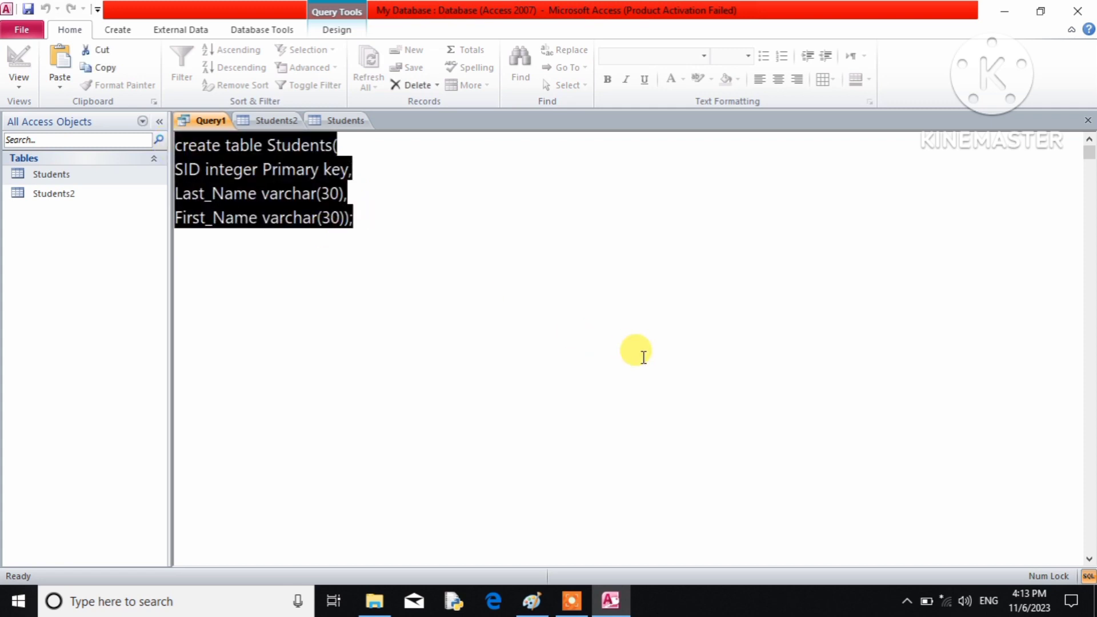
{"action": "key", "text": "Delete"}
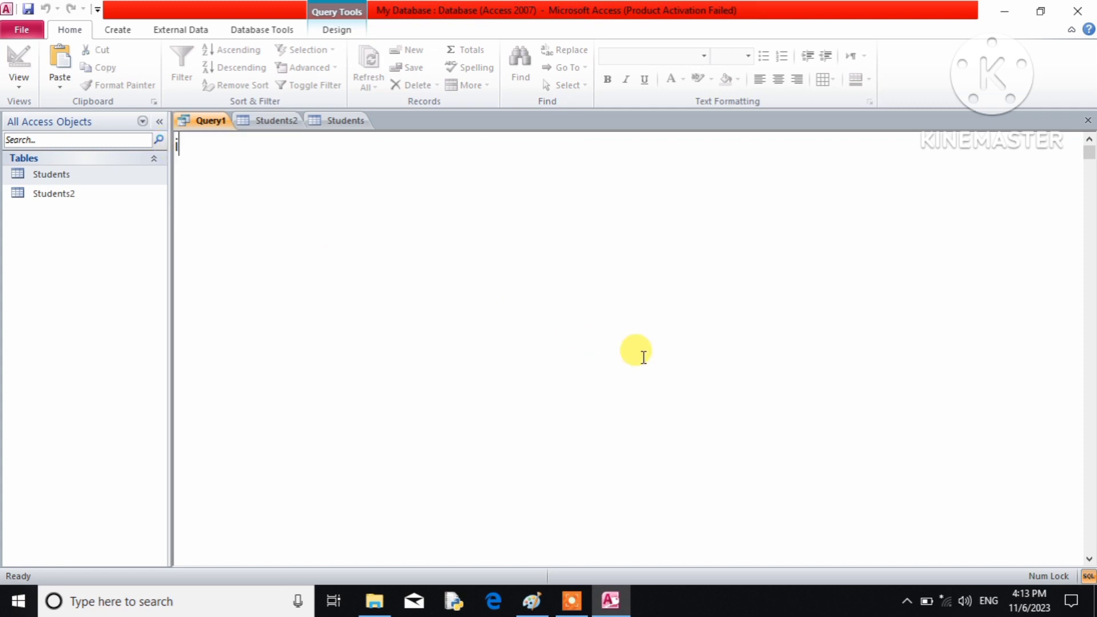
{"action": "type", "text": "insert into Studen"}
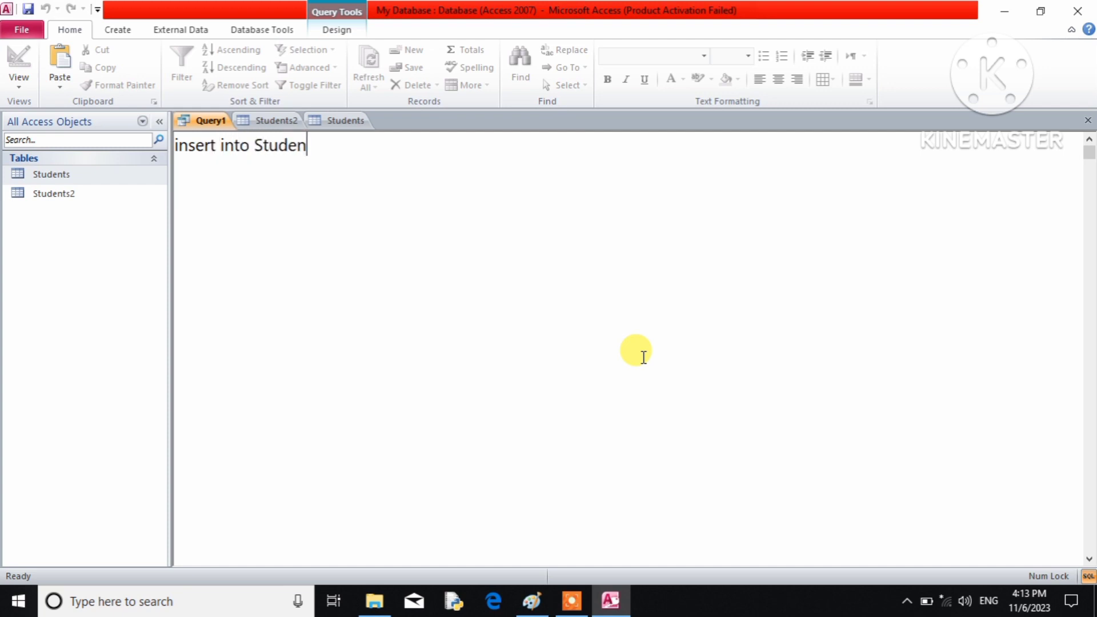
{"action": "type", "text": "ts value"}
{"action": "key", "text": "BackSpace"}
{"action": "type", "text": "ues"}
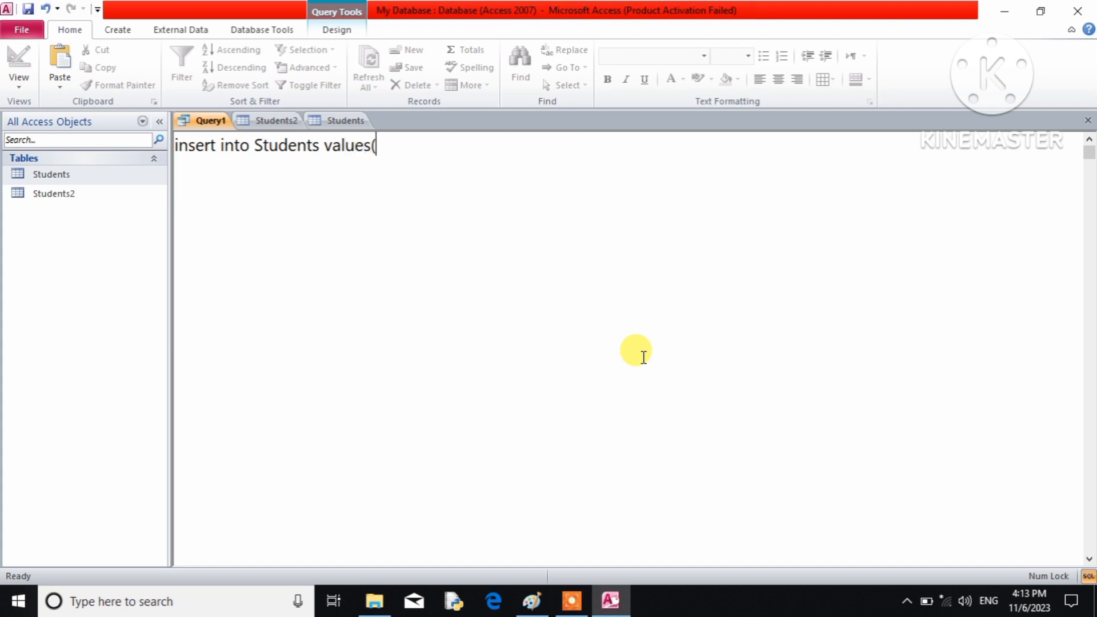
{"action": "type", "text": "(101,\"Singh\","}
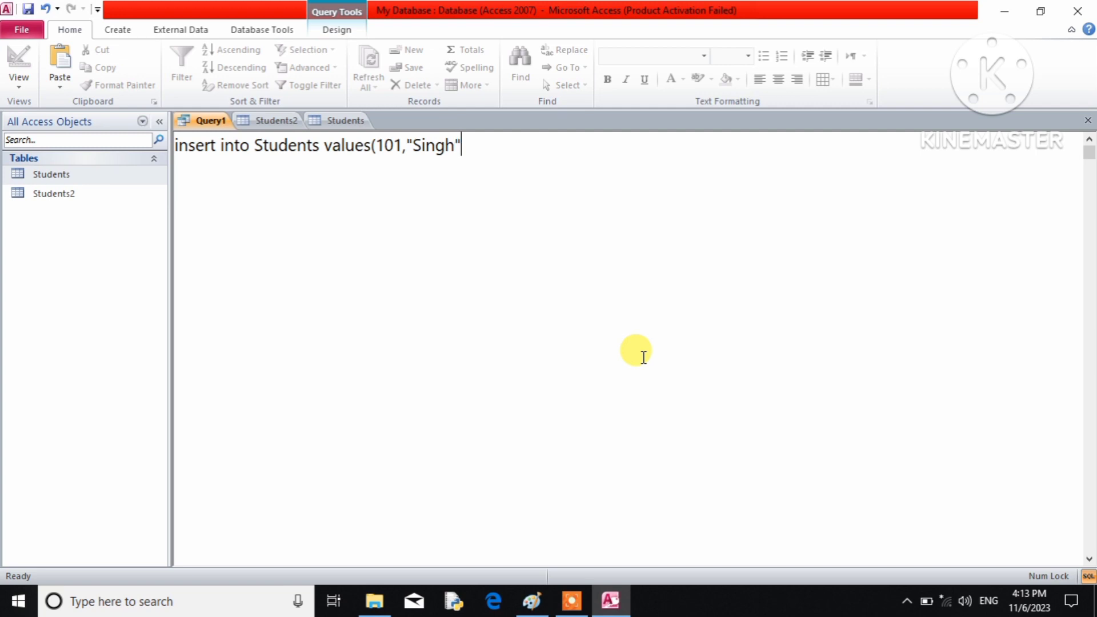
{"action": "type", "text": "\"Ram\""}
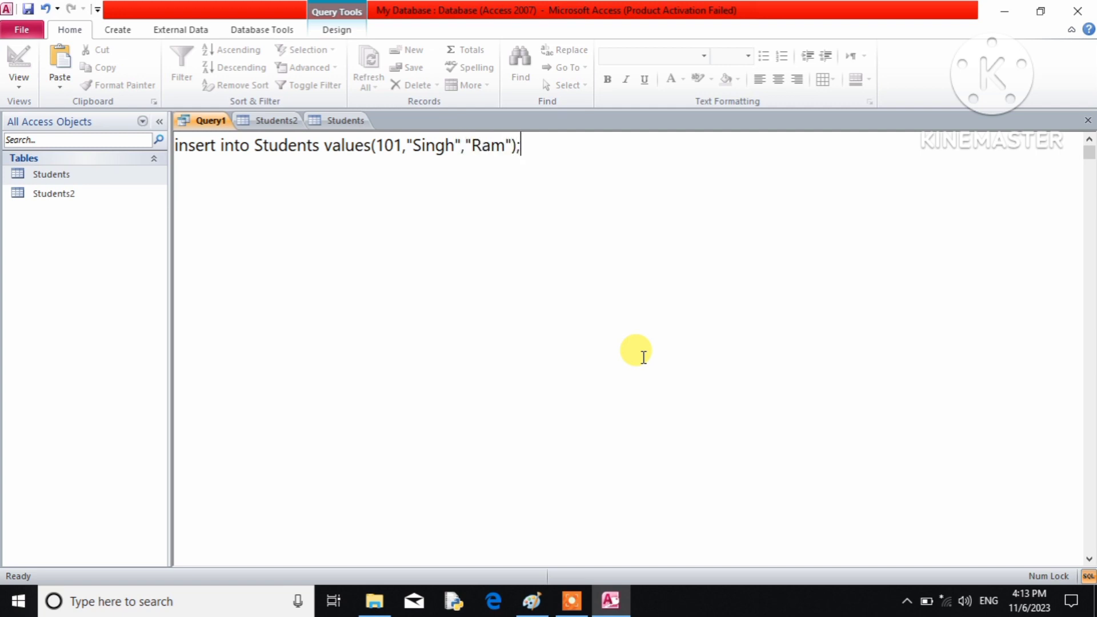
{"action": "type", "text": ");"}
Run the insert query for SID 101 and confirm appending the row
{"action": "left_click", "coordinate": [334, 29]}
{"action": "left_click", "coordinate": [52, 64]}
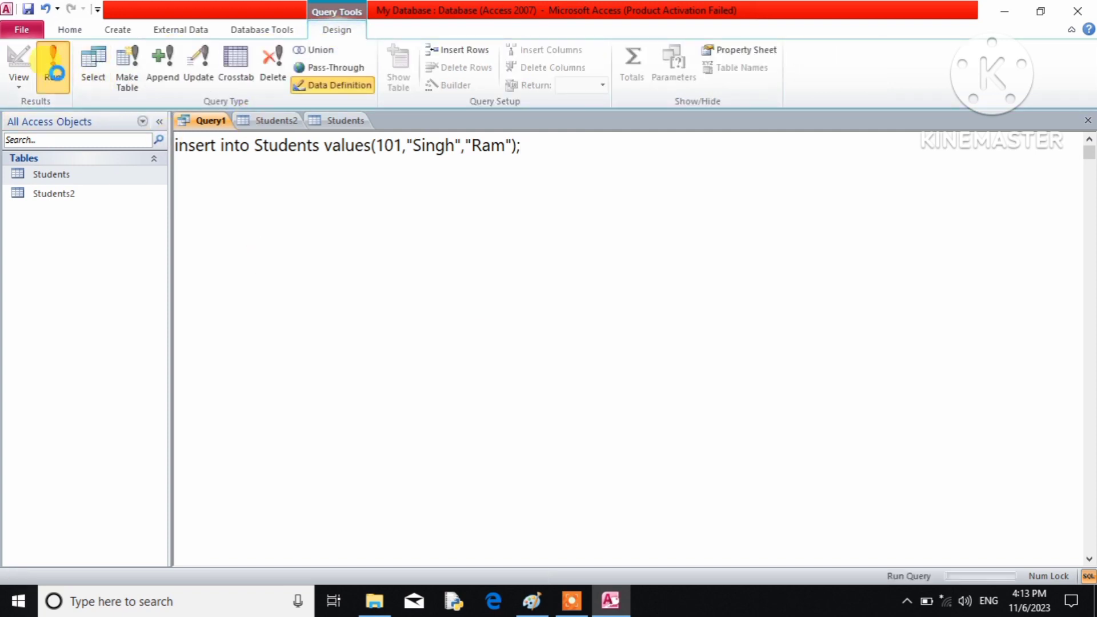
{"action": "left_click", "coordinate": [518, 349]}
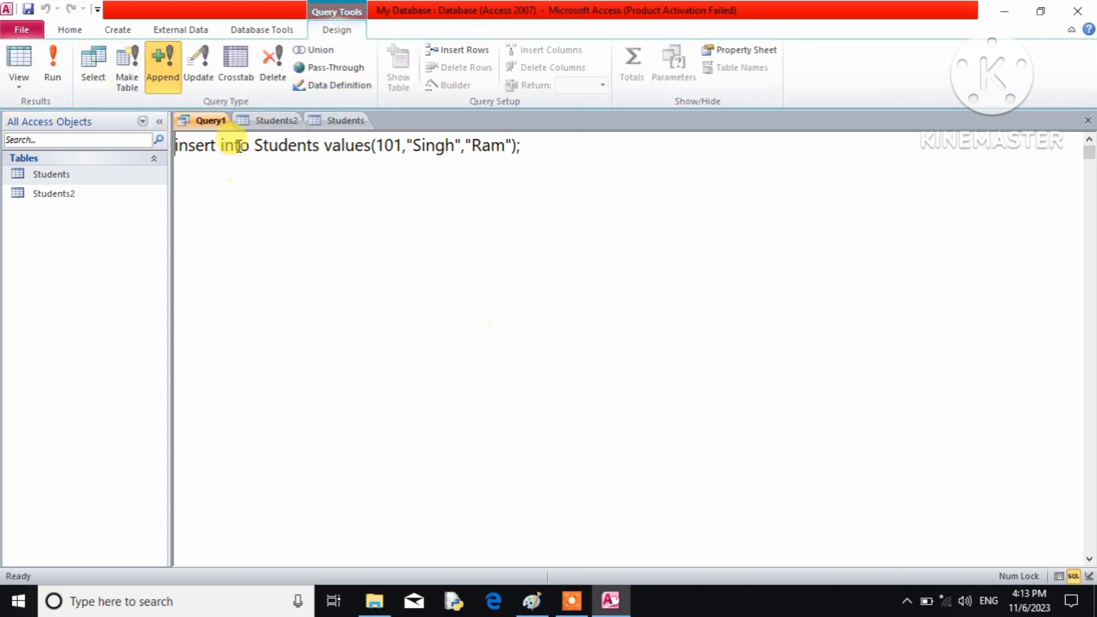
Switch to the Students table and refresh all its data to check the inserted record
{"action": "left_click", "coordinate": [339, 122]}
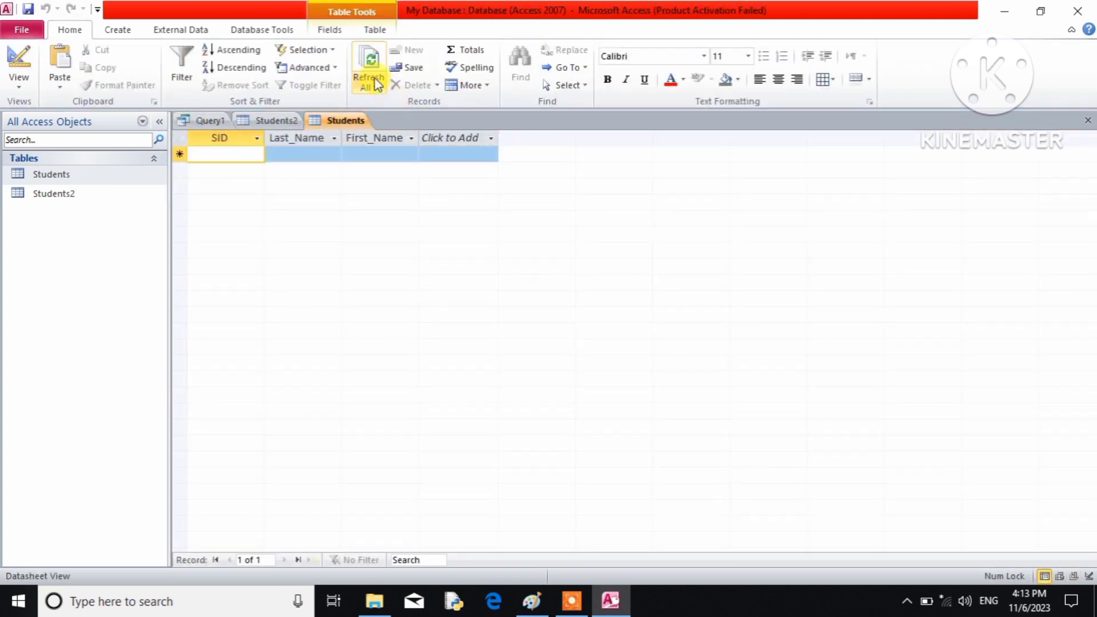
{"action": "left_click", "coordinate": [369, 83]}
{"action": "left_click", "coordinate": [382, 112]}
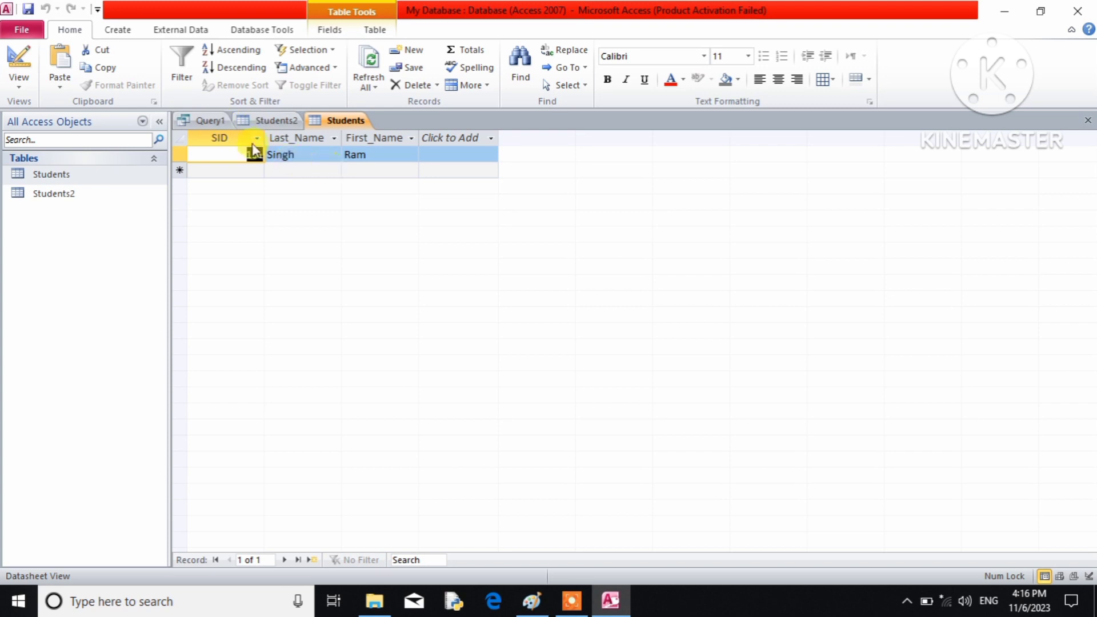
Return to the query and replace the first name in the insert statement with another student's, keeping SID 101
{"action": "left_click", "coordinate": [212, 121]}
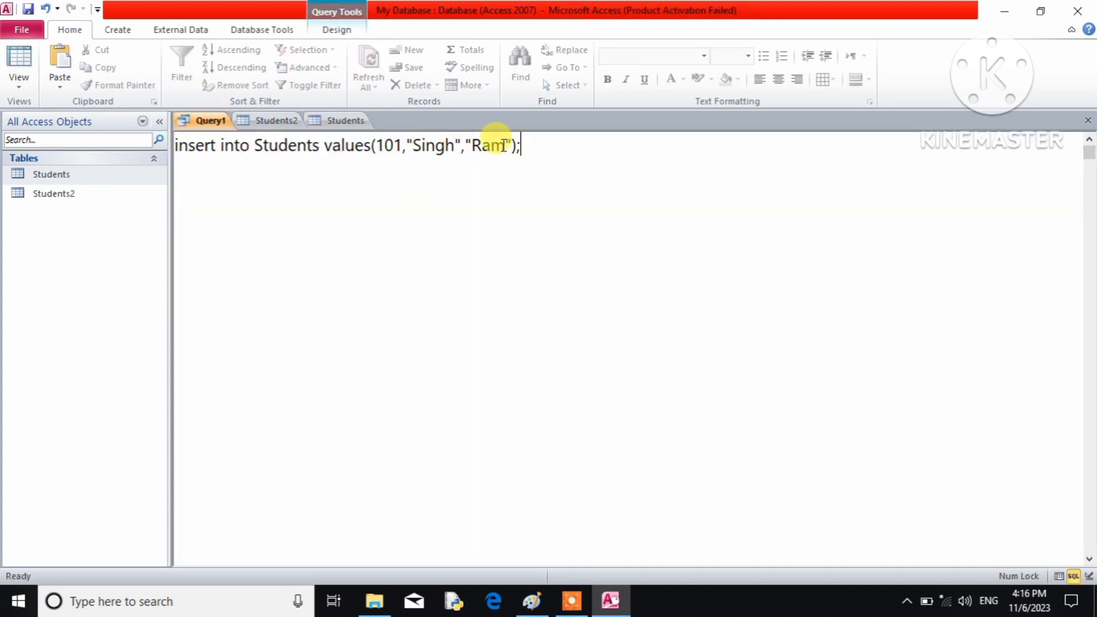
{"action": "left_click", "coordinate": [480, 147]}
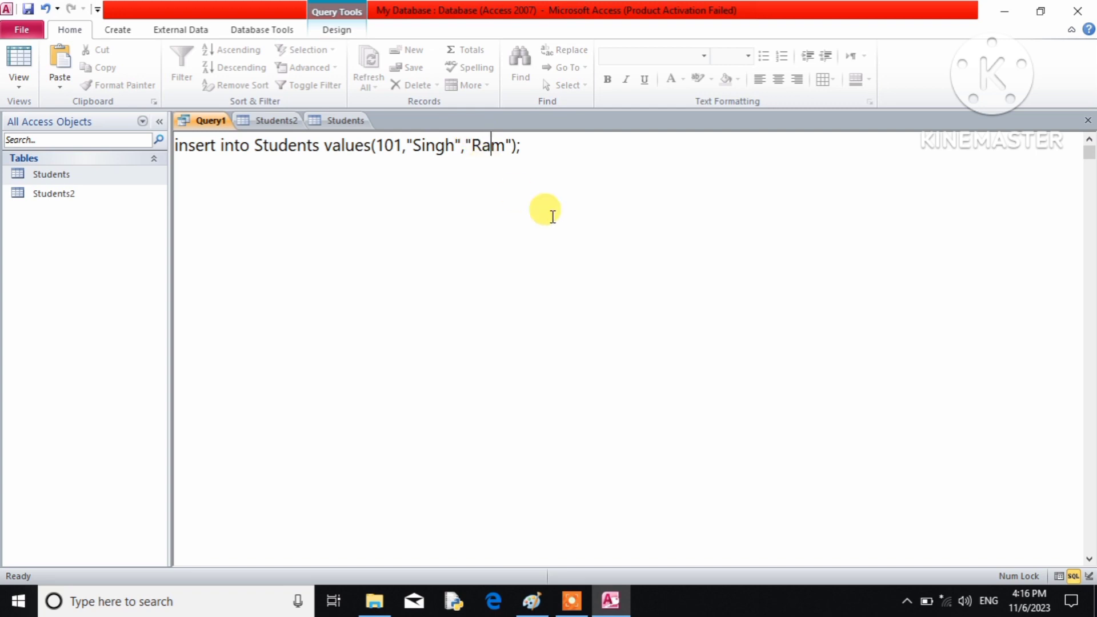
{"action": "key", "text": "Right"}
{"action": "key", "text": "BackSpace"}
{"action": "key", "text": "BackSpace"}
{"action": "key", "text": "BackSpace"}
{"action": "type", "text": "Ab"}
{"action": "type", "text": "hay"}
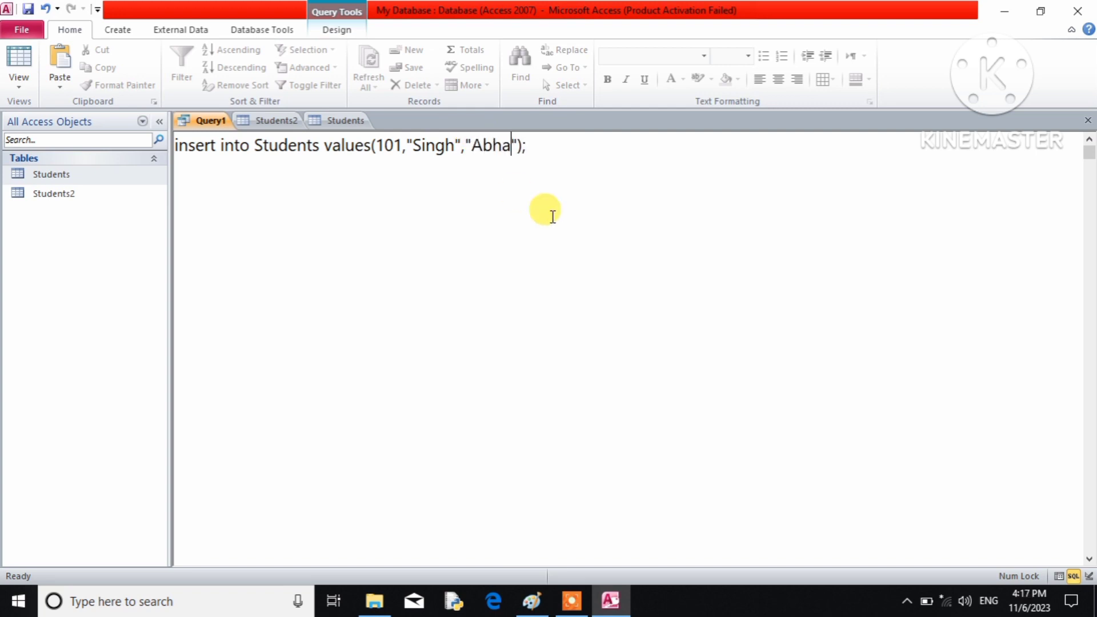
Try to append the second student with the duplicate SID 101, choosing to run the query anyway
{"action": "left_click", "coordinate": [376, 147]}
{"action": "left_click_drag", "start_coordinate": [378, 147], "coordinate": [400, 147]}
{"action": "left_click", "coordinate": [396, 147]}
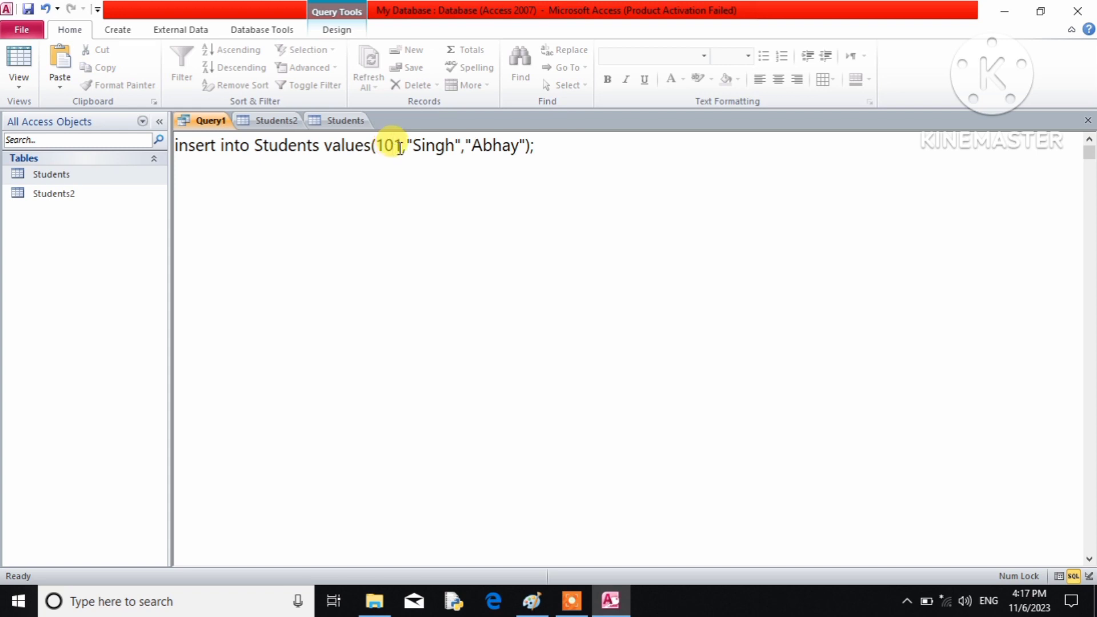
{"action": "left_click", "coordinate": [402, 147]}
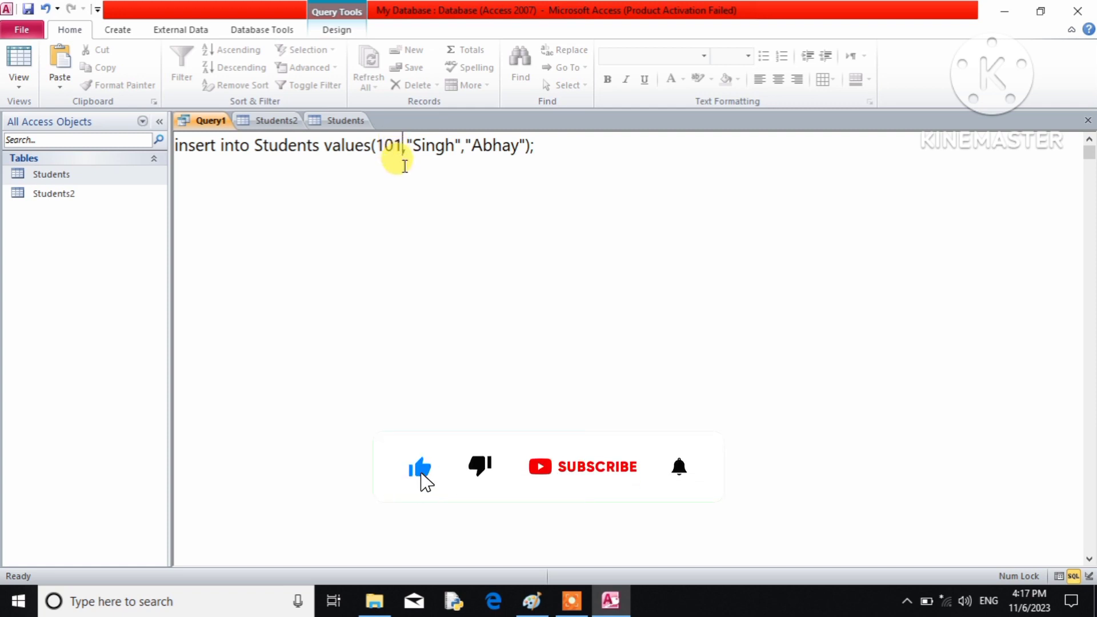
{"action": "left_click", "coordinate": [337, 30]}
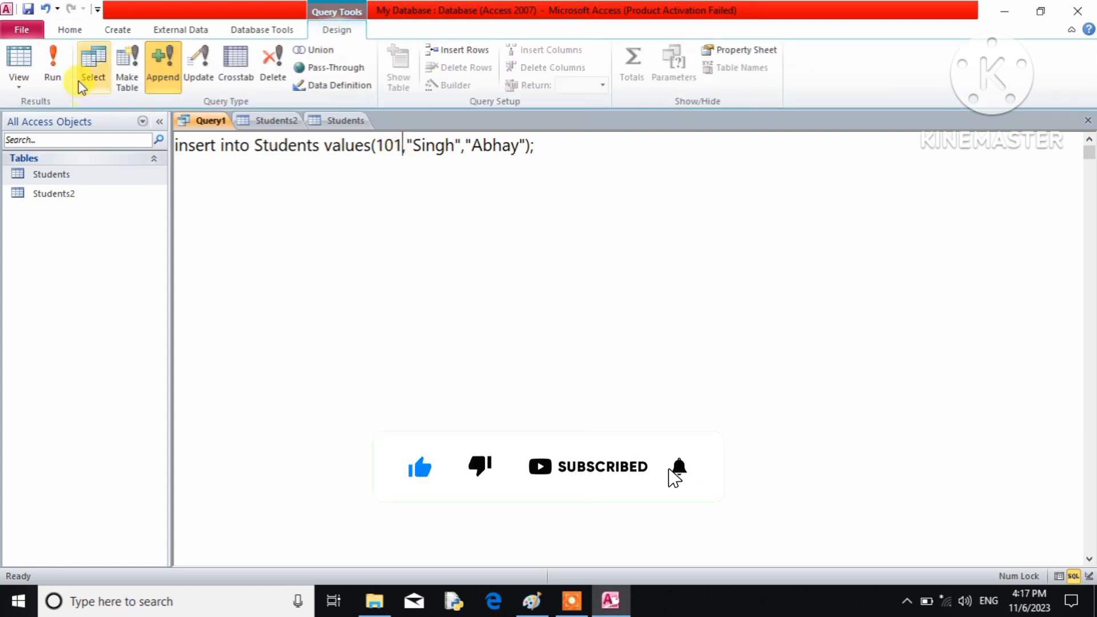
{"action": "left_click", "coordinate": [52, 66]}
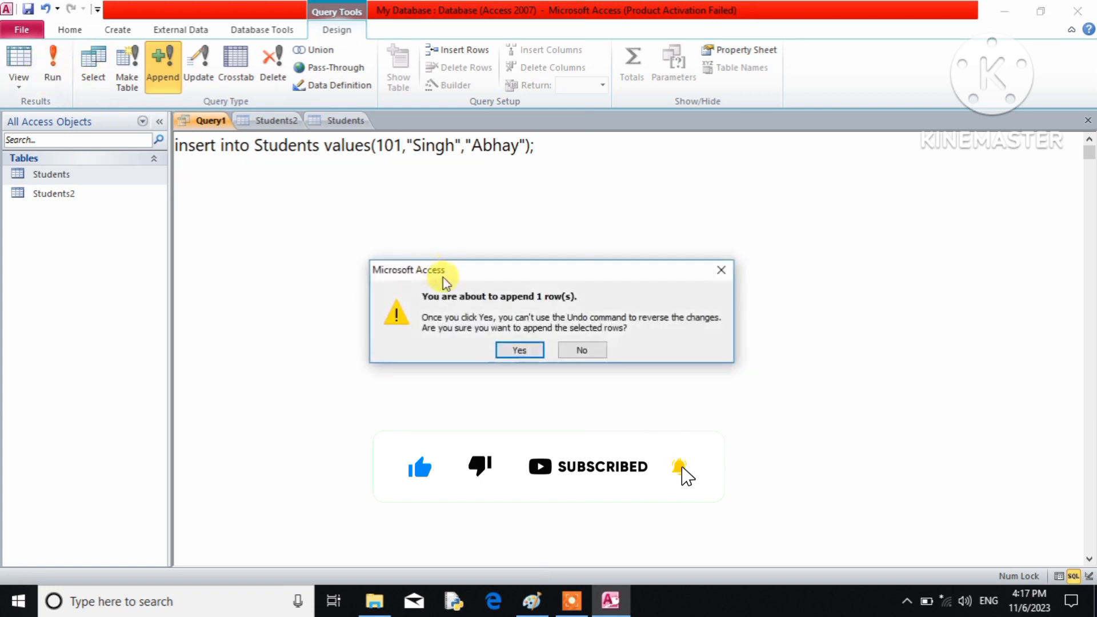
{"action": "left_click", "coordinate": [520, 350]}
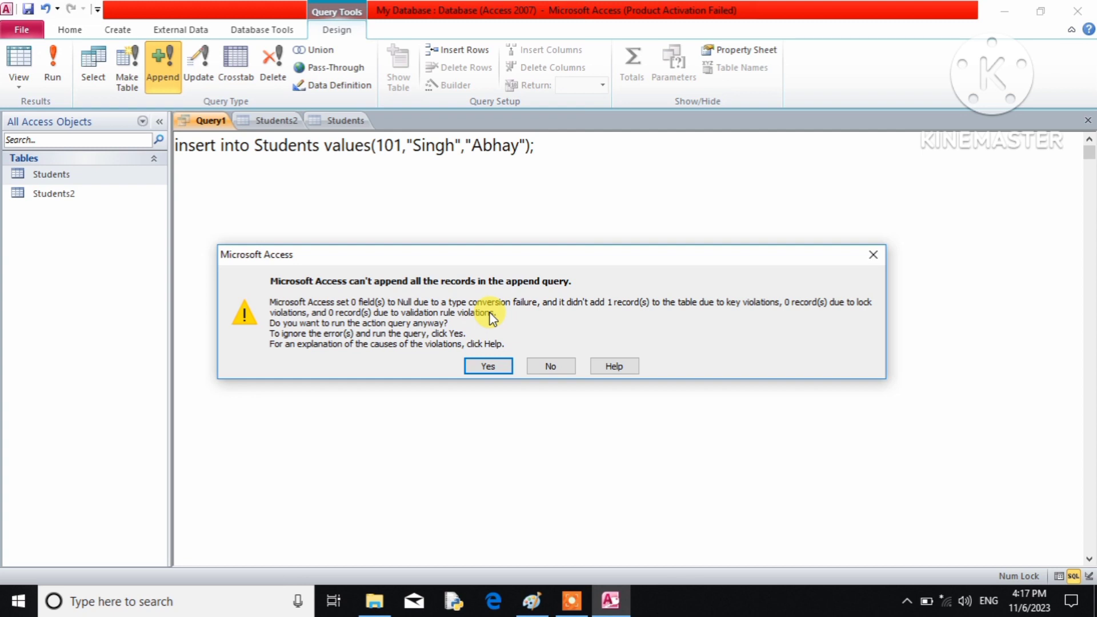
{"action": "left_click", "coordinate": [489, 365]}
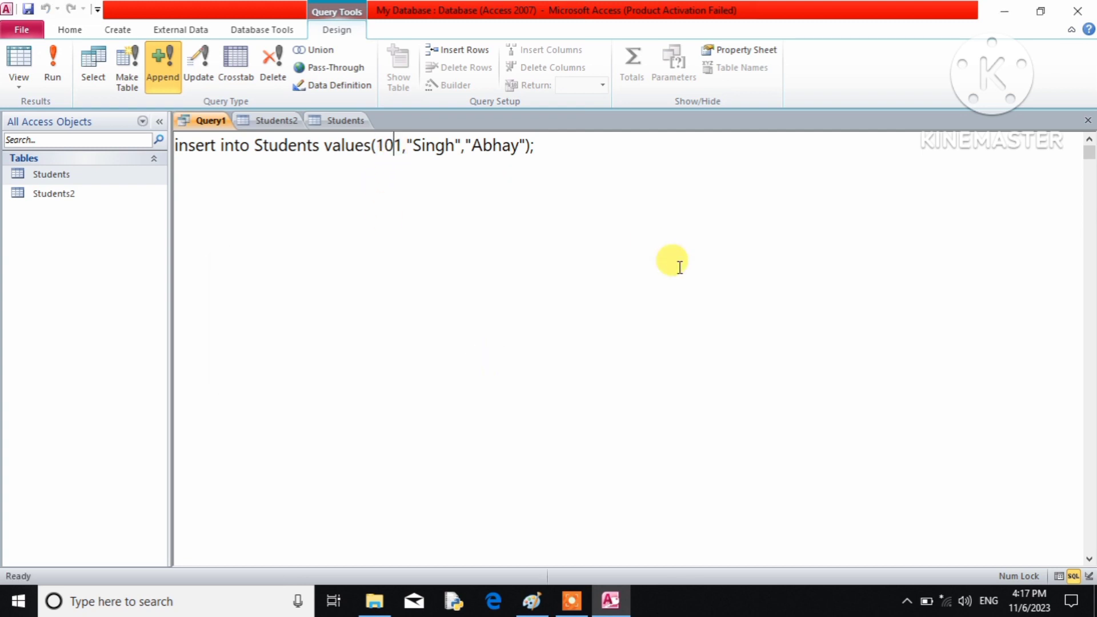
Change the SID in the insert statement to 102, run the query, and confirm appending the row
{"action": "key", "text": "Delete"}
{"action": "type", "text": "2"}
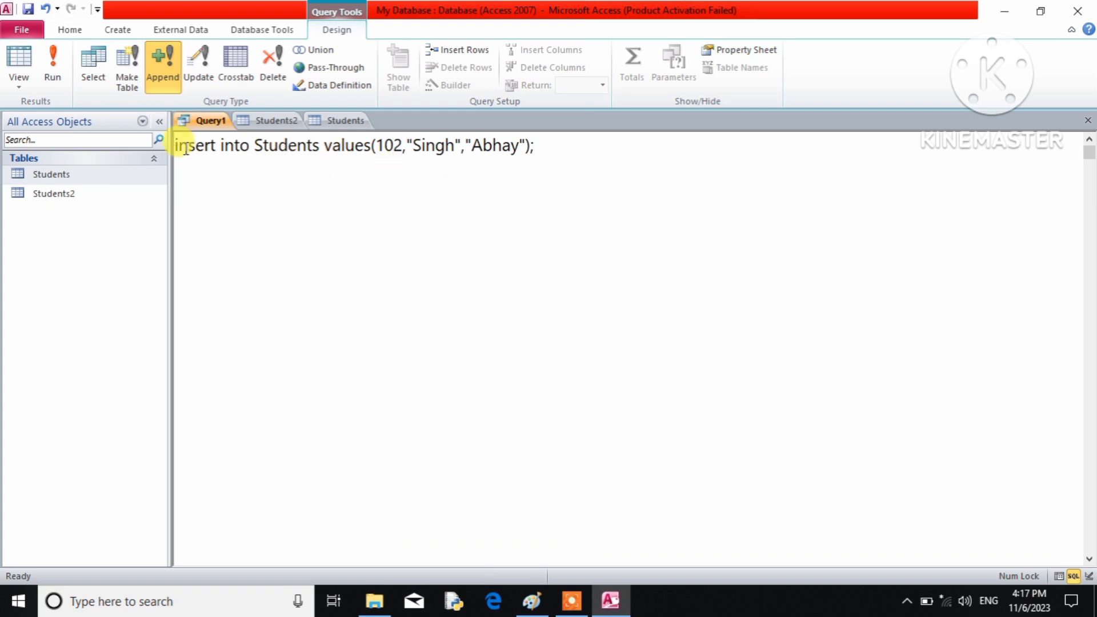
{"action": "left_click", "coordinate": [49, 81]}
{"action": "left_click", "coordinate": [519, 350]}
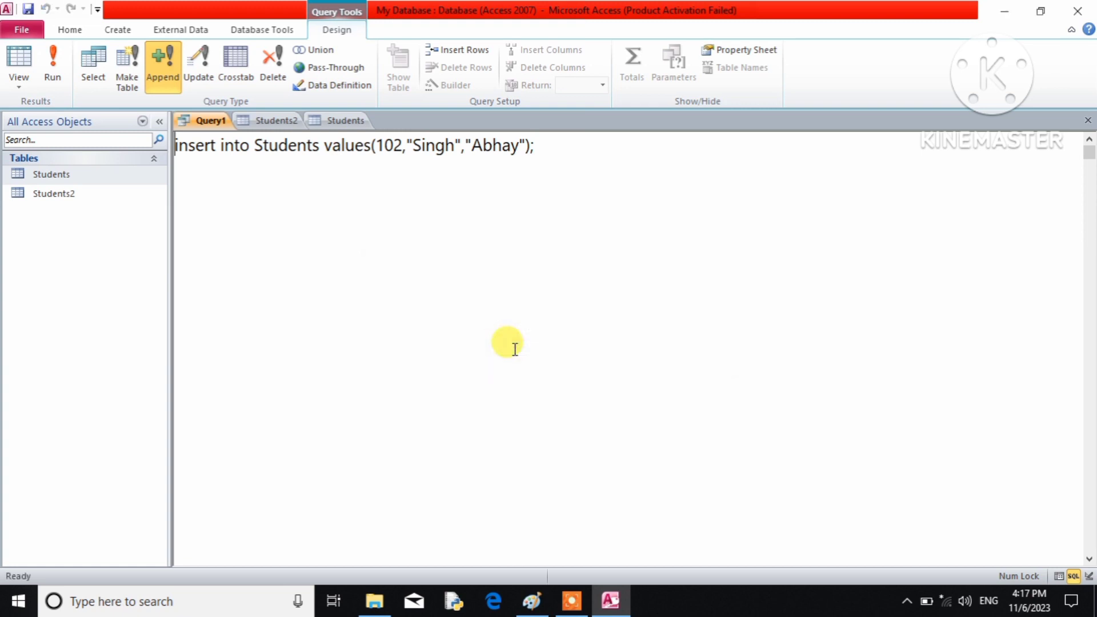
Switch to the Students table and refresh all its data to check the record inserted with SID 102
{"action": "left_click", "coordinate": [346, 121]}
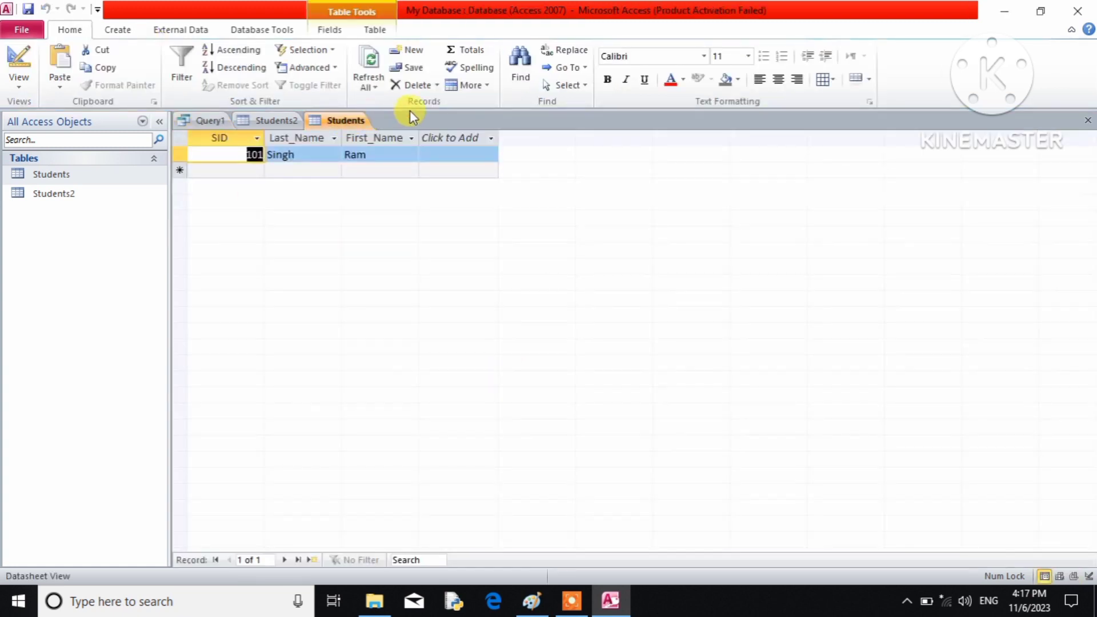
{"action": "left_click", "coordinate": [369, 88]}
{"action": "left_click", "coordinate": [389, 103]}
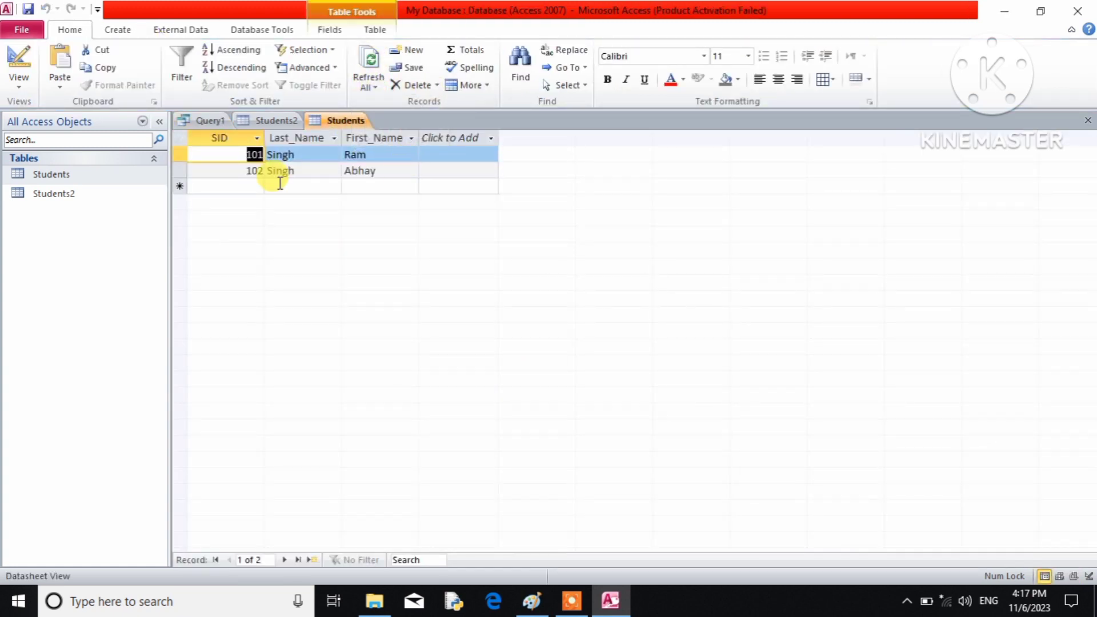
{"action": "left_click", "coordinate": [283, 186]}
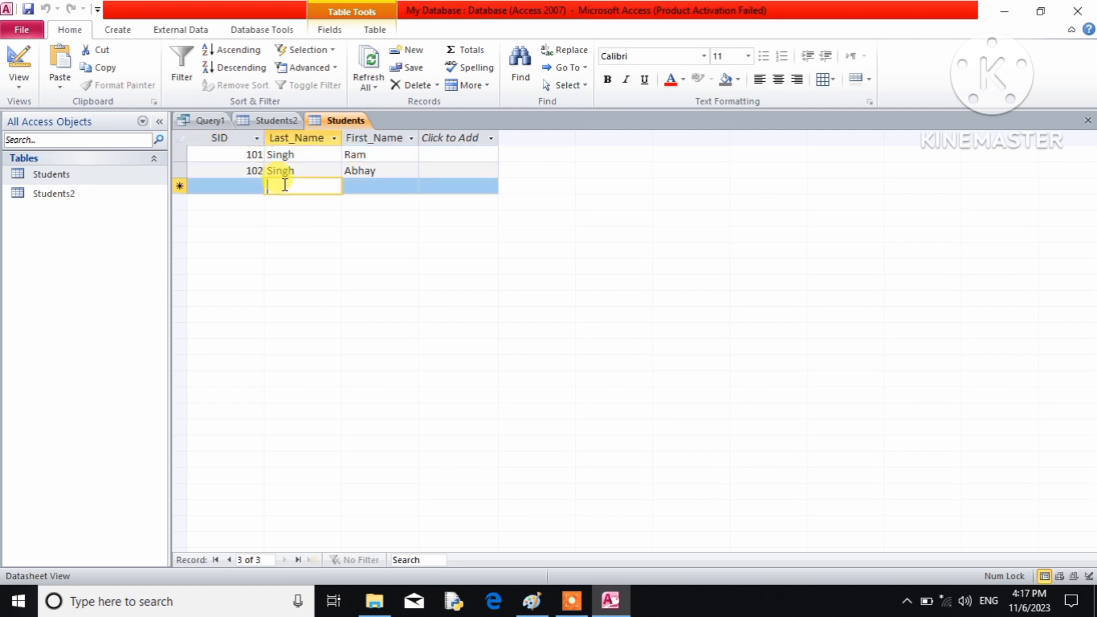
In the query's insert statement, add the column list (Last_Name, First_Name) after Students and remove the SID value 102
{"action": "left_click", "coordinate": [209, 121]}
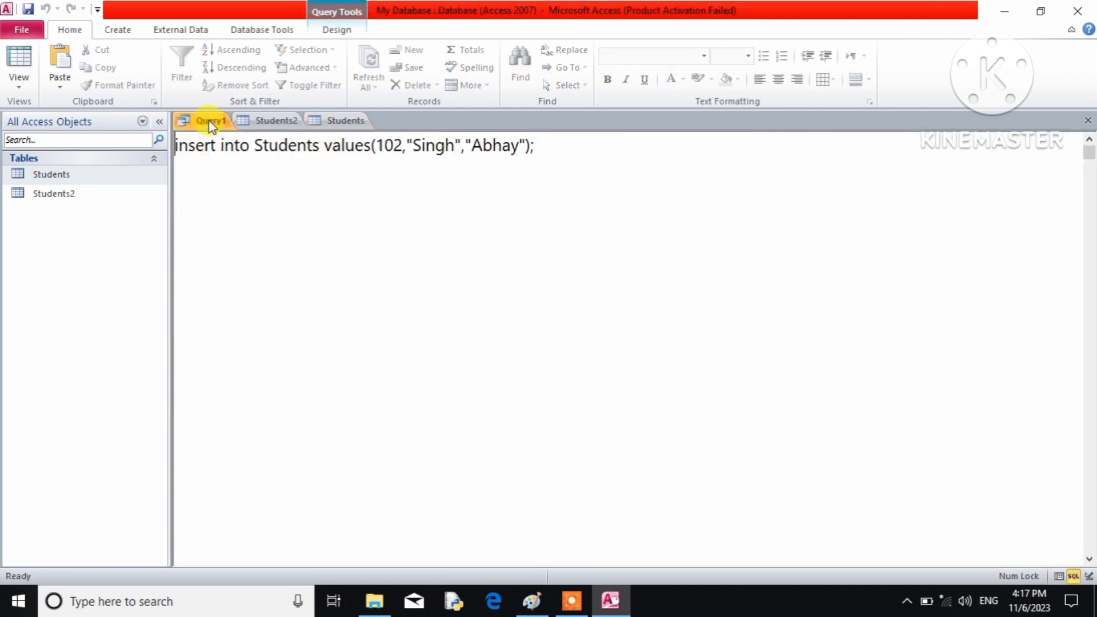
{"action": "left_click", "coordinate": [404, 148]}
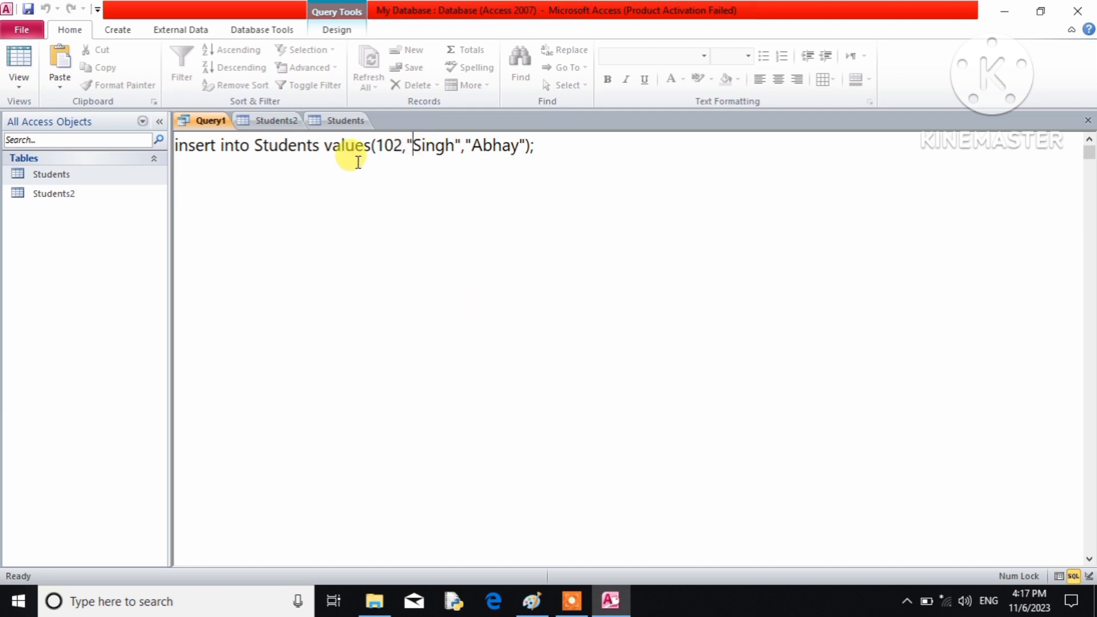
{"action": "left_click", "coordinate": [325, 147]}
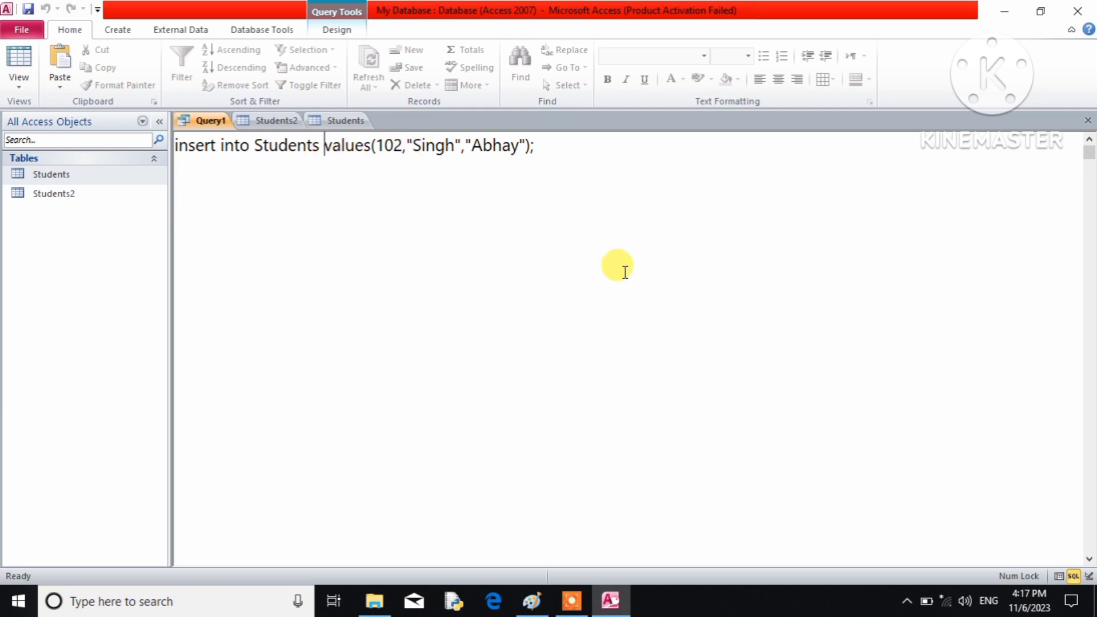
{"action": "key", "text": "BackSpace"}
{"action": "type", "text": "(Last"}
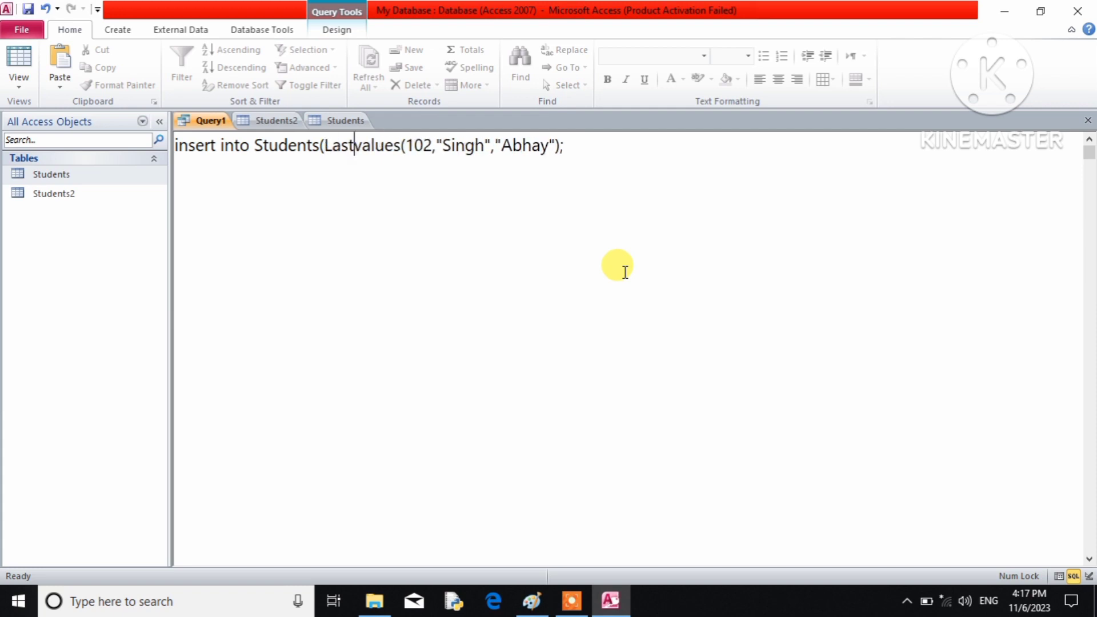
{"action": "type", "text": "_Name,"}
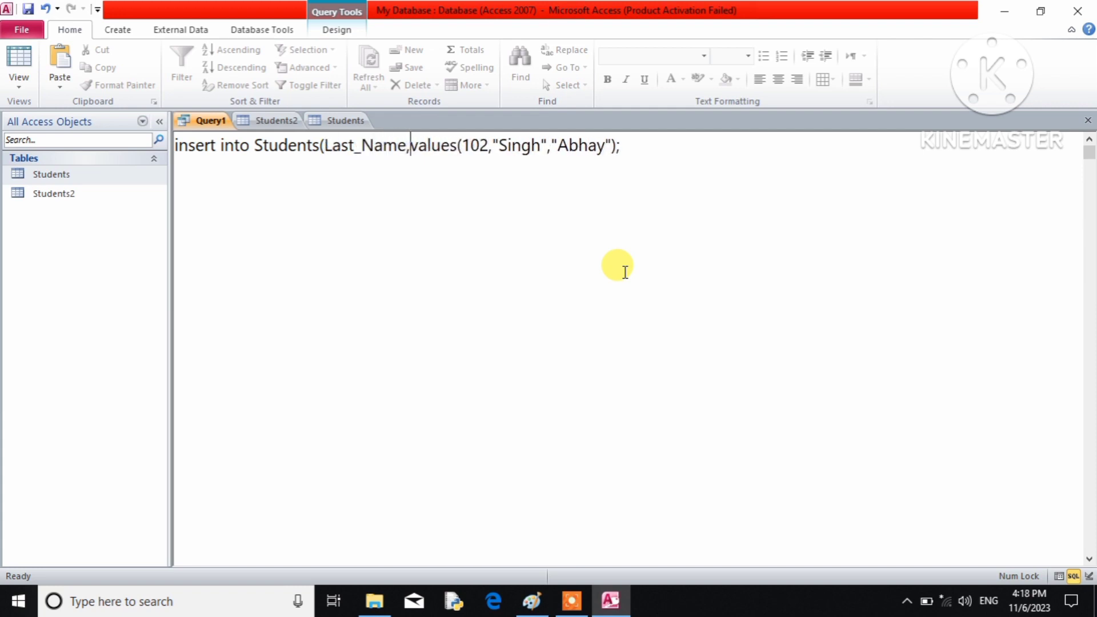
{"action": "type", "text": " First_Na"}
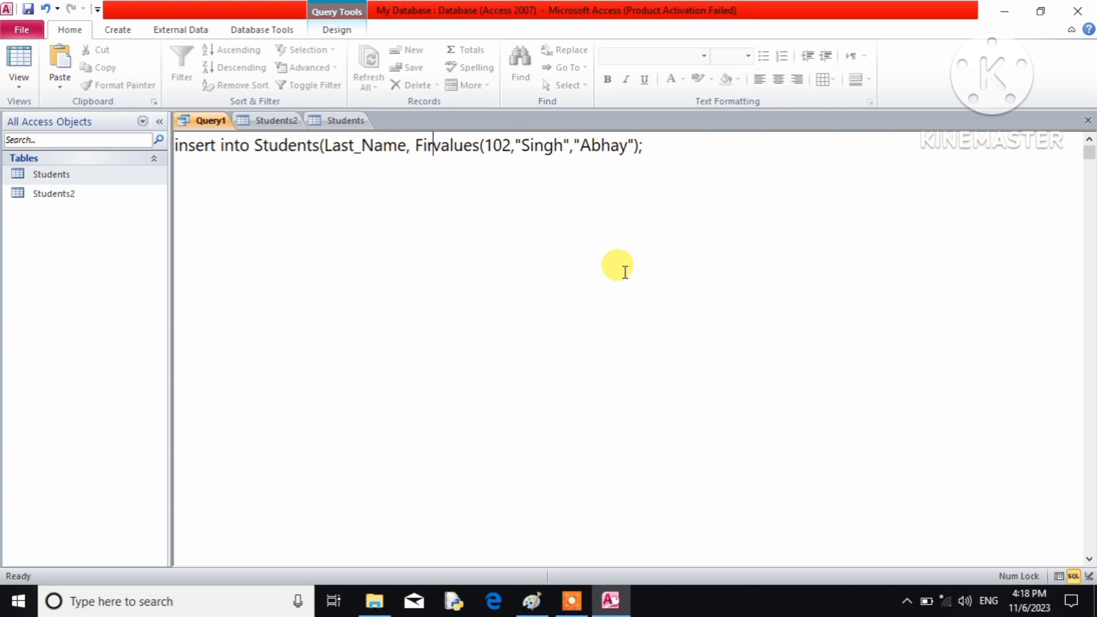
{"action": "type", "text": "me)"}
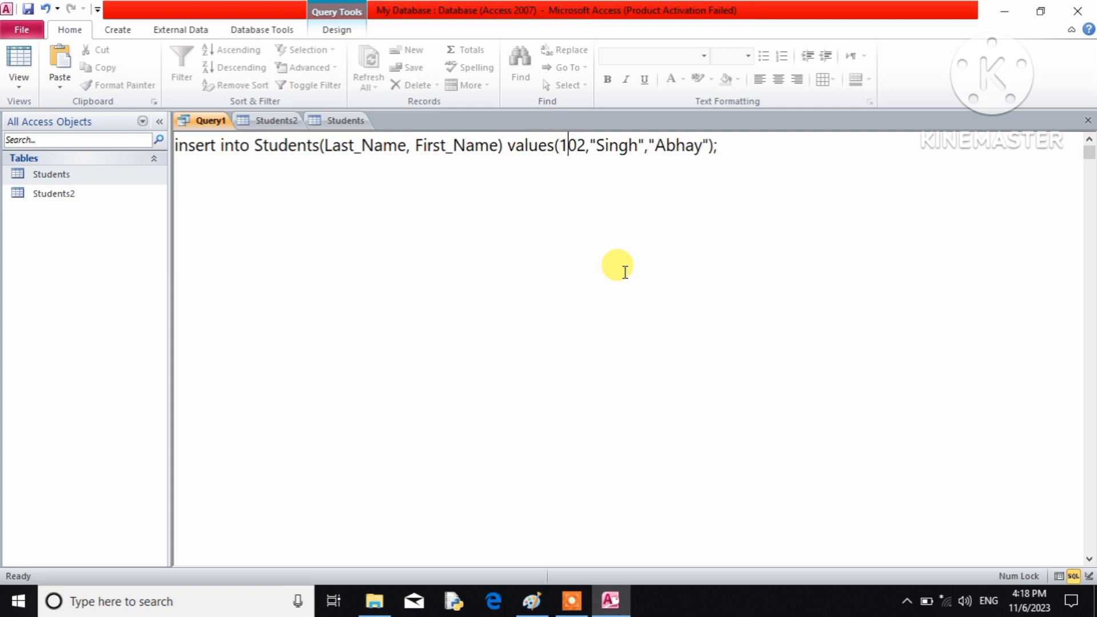
{"action": "key", "text": "BackSpace"}
{"action": "key", "text": "BackSpace"}
{"action": "key", "text": "BackSpace"}
{"action": "key", "text": "BackSpace"}
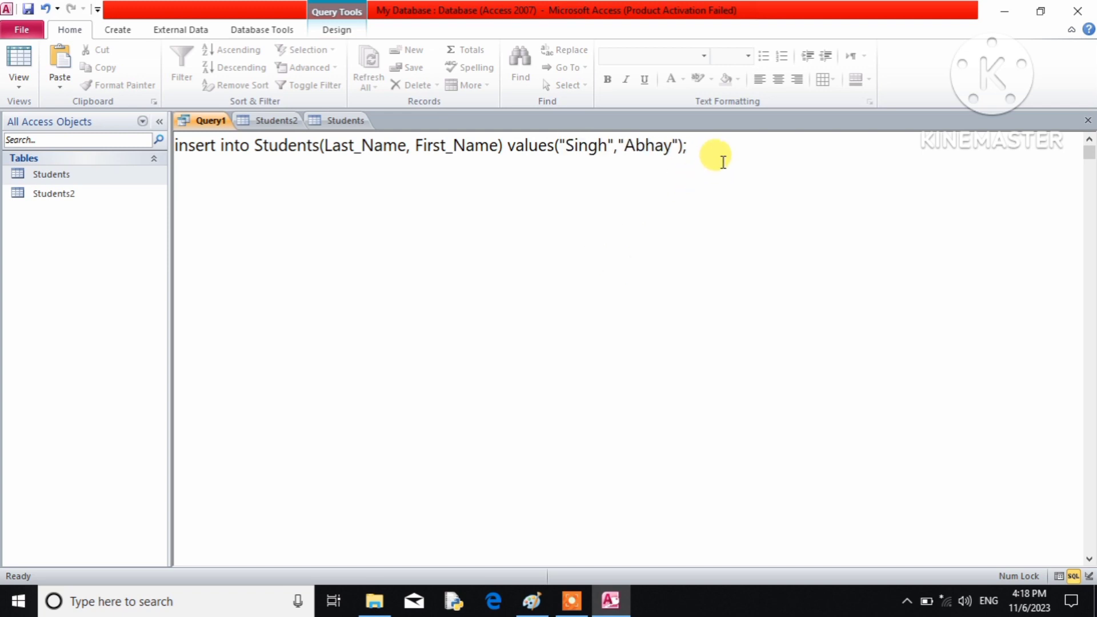
Replace the last and first name values in the insert statement with another student's name
{"action": "left_click", "coordinate": [609, 146]}
{"action": "key", "text": "BackSpace"}
{"action": "key", "text": "BackSpace"}
{"action": "key", "text": "BackSpace"}
{"action": "key", "text": "BackSpace"}
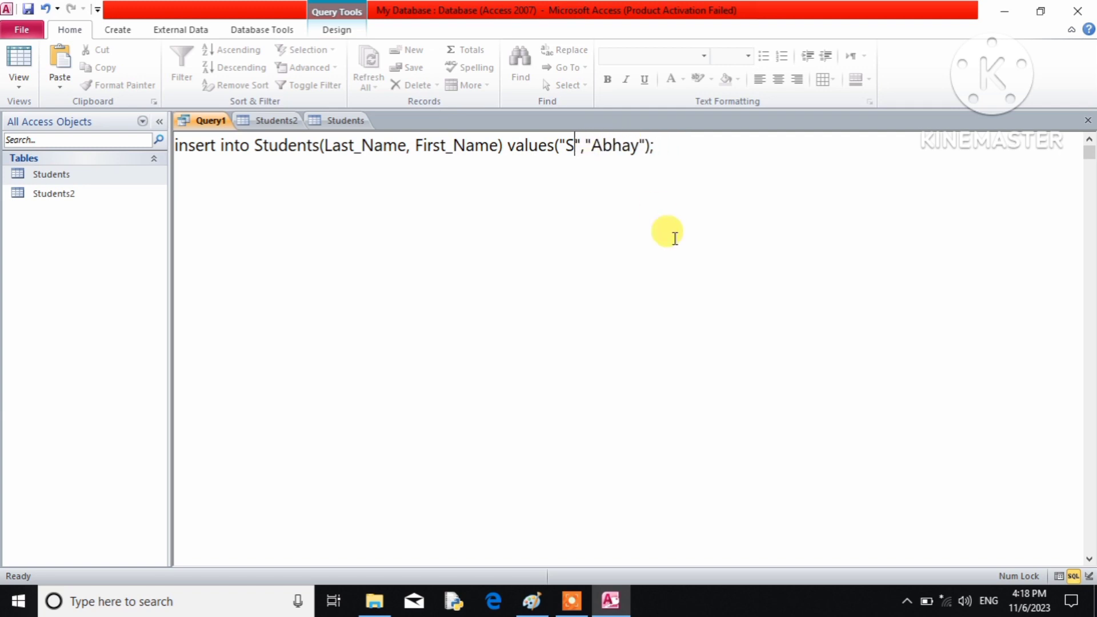
{"action": "key", "text": "BackSpace"}
{"action": "type", "text": "Yadav"}
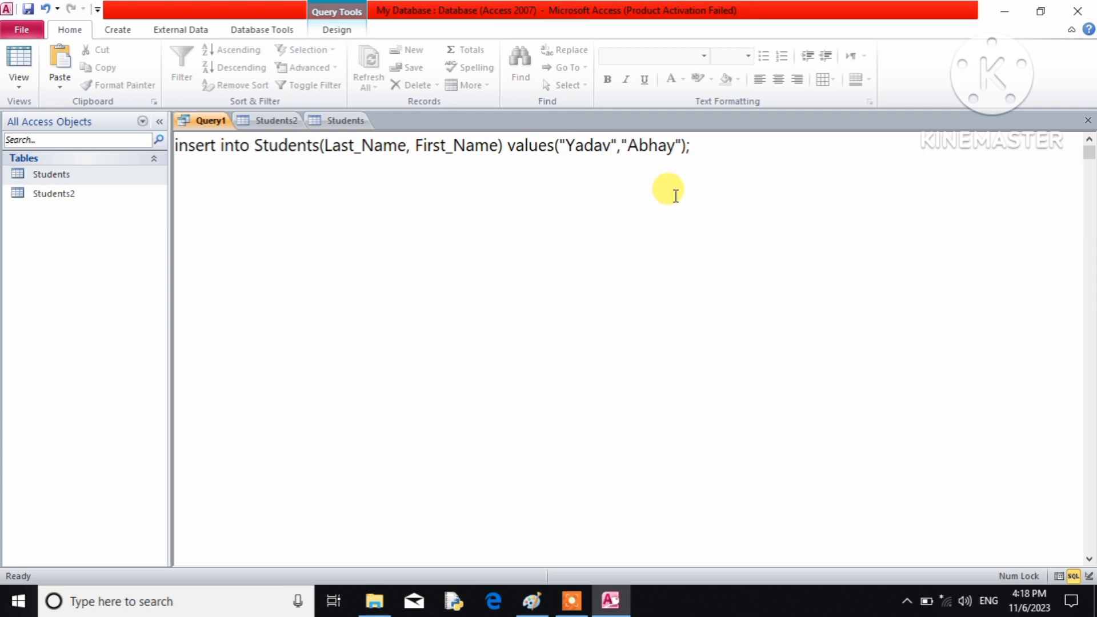
{"action": "left_click", "coordinate": [676, 146]}
{"action": "key", "text": "BackSpace"}
{"action": "key", "text": "BackSpace"}
{"action": "key", "text": "BackSpace"}
{"action": "key", "text": "BackSpace"}
{"action": "key", "text": "BackSpace"}
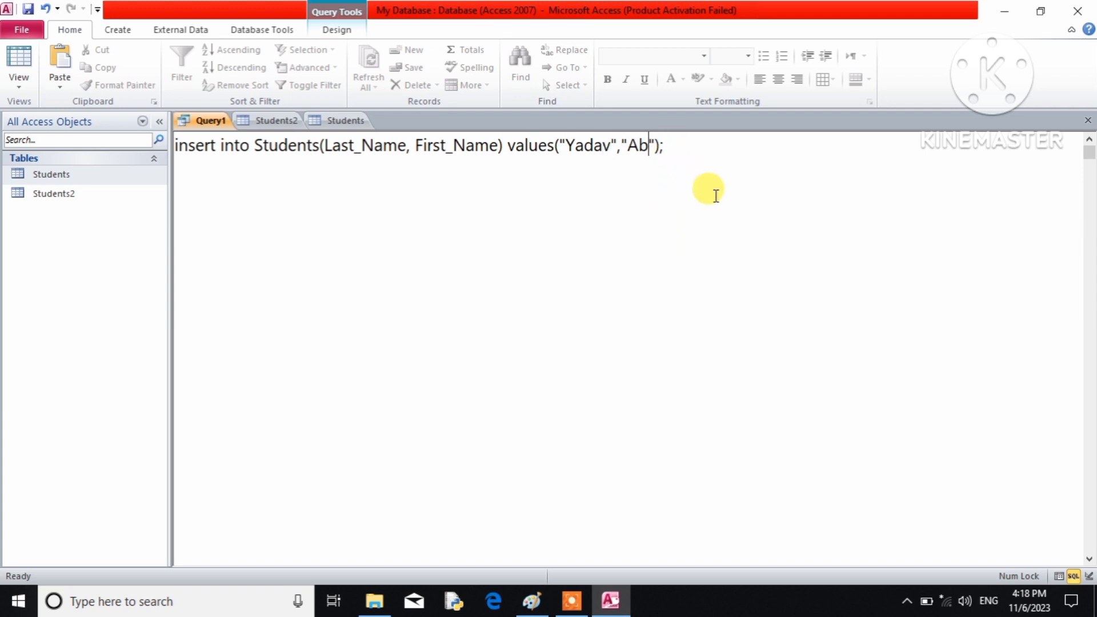
{"action": "type", "text": "Satish"}
Try to append the student without an SID, choosing to run the query anyway
{"action": "left_click", "coordinate": [332, 31]}
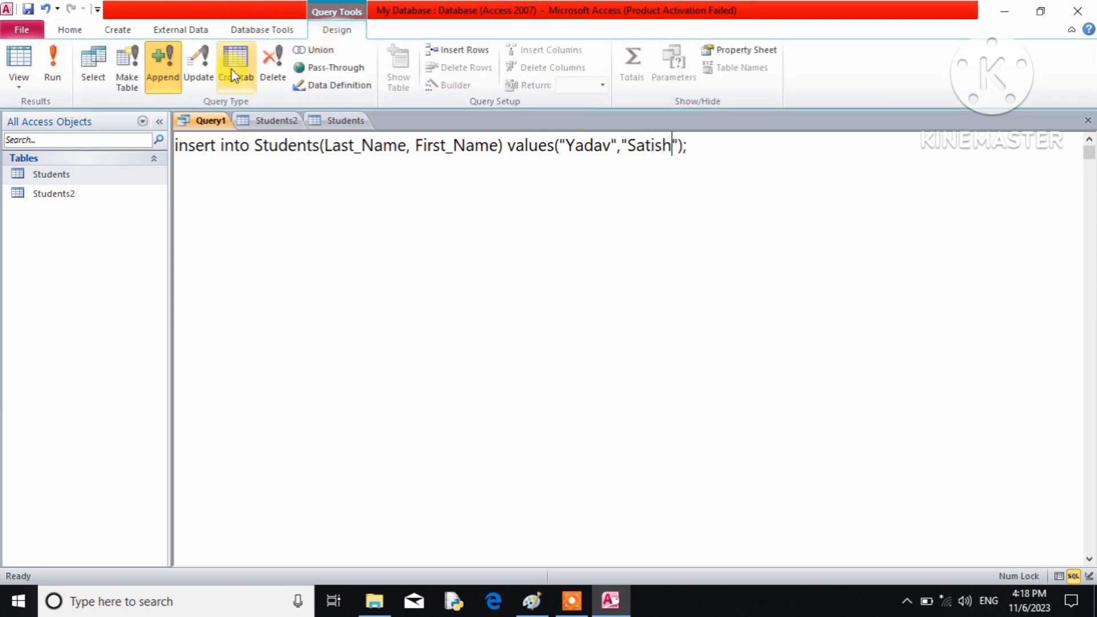
{"action": "left_click", "coordinate": [63, 90]}
{"action": "left_click", "coordinate": [519, 350]}
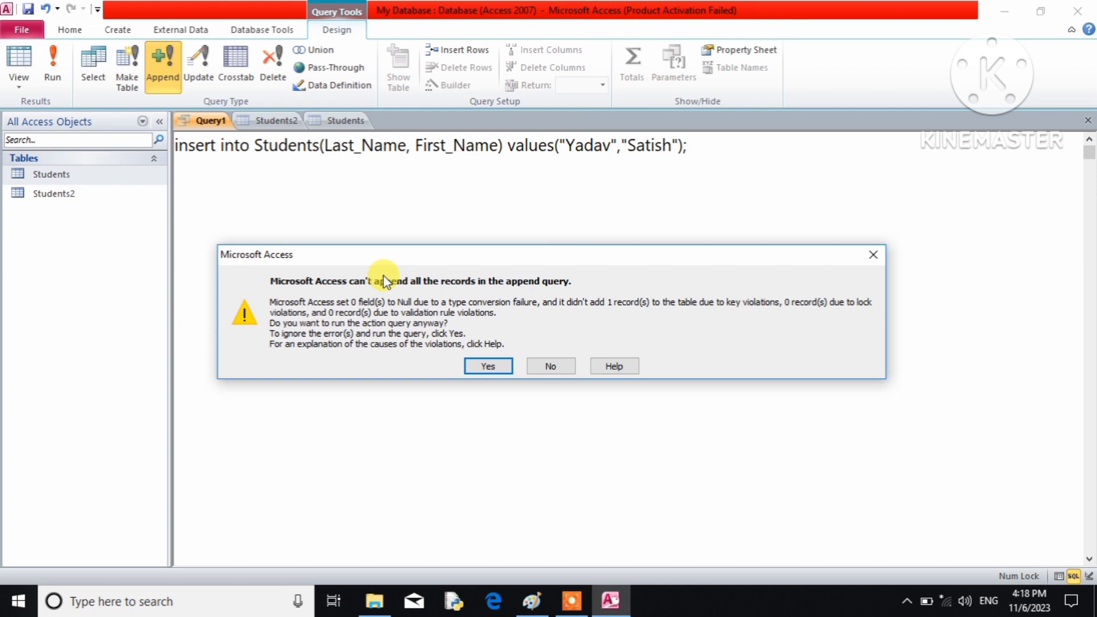
{"action": "left_click", "coordinate": [489, 367]}
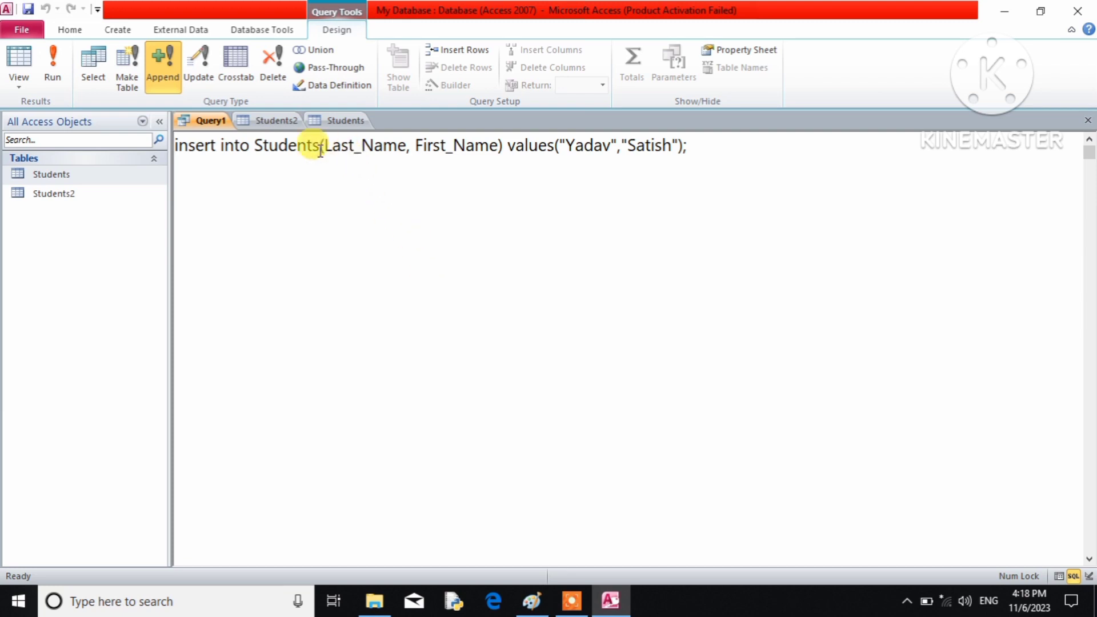
Refresh all data in the Students table to check whether the record without an SID was added
{"action": "left_click", "coordinate": [337, 120]}
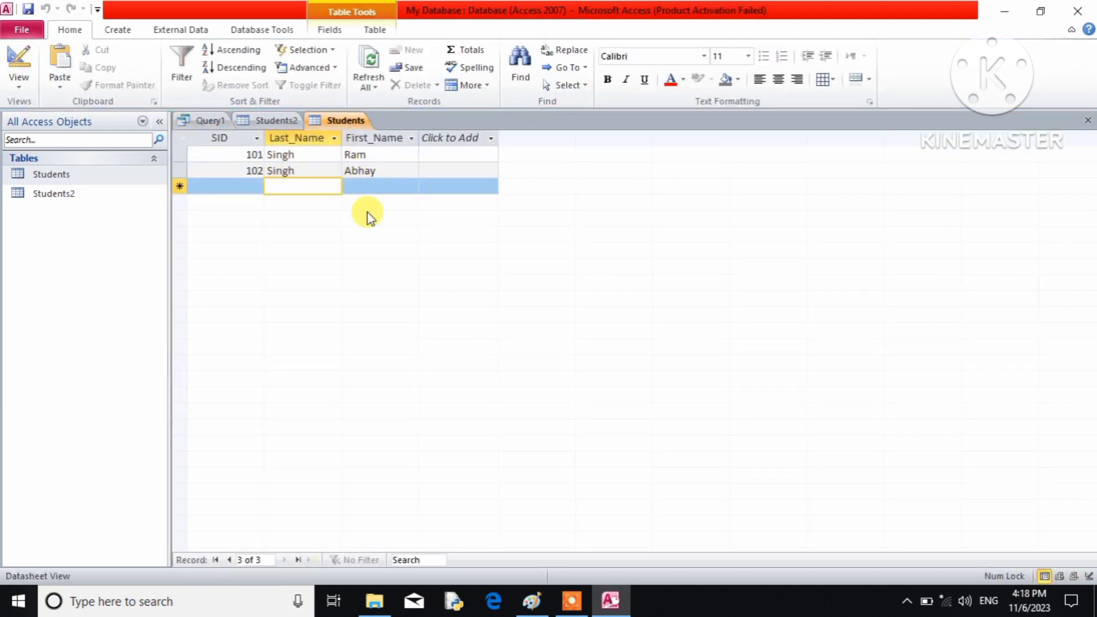
{"action": "left_click", "coordinate": [369, 85]}
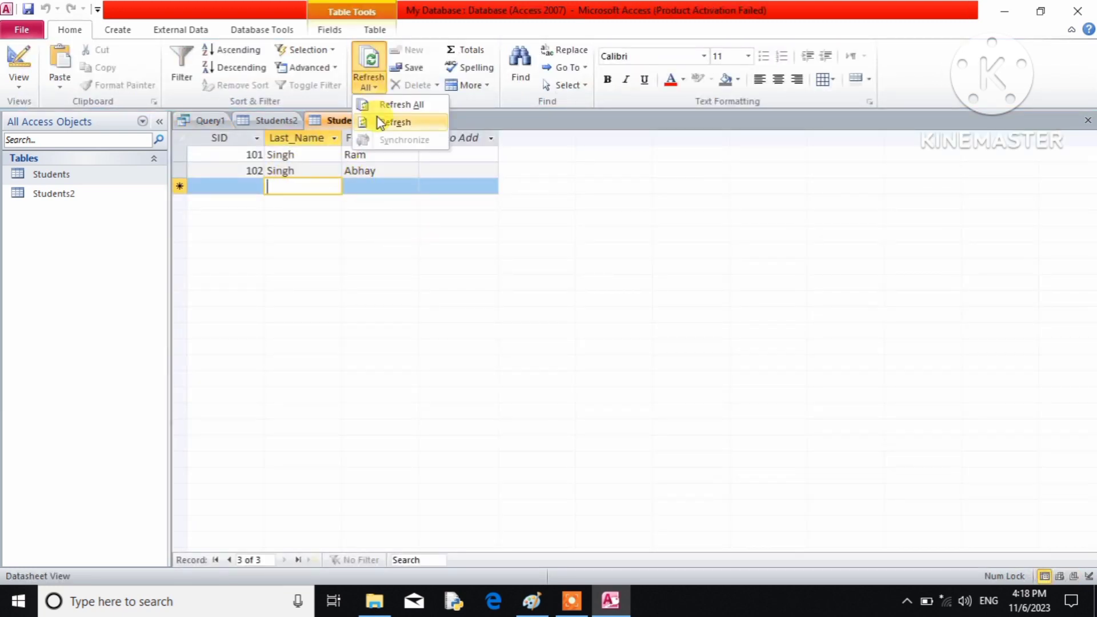
{"action": "left_click", "coordinate": [376, 105]}
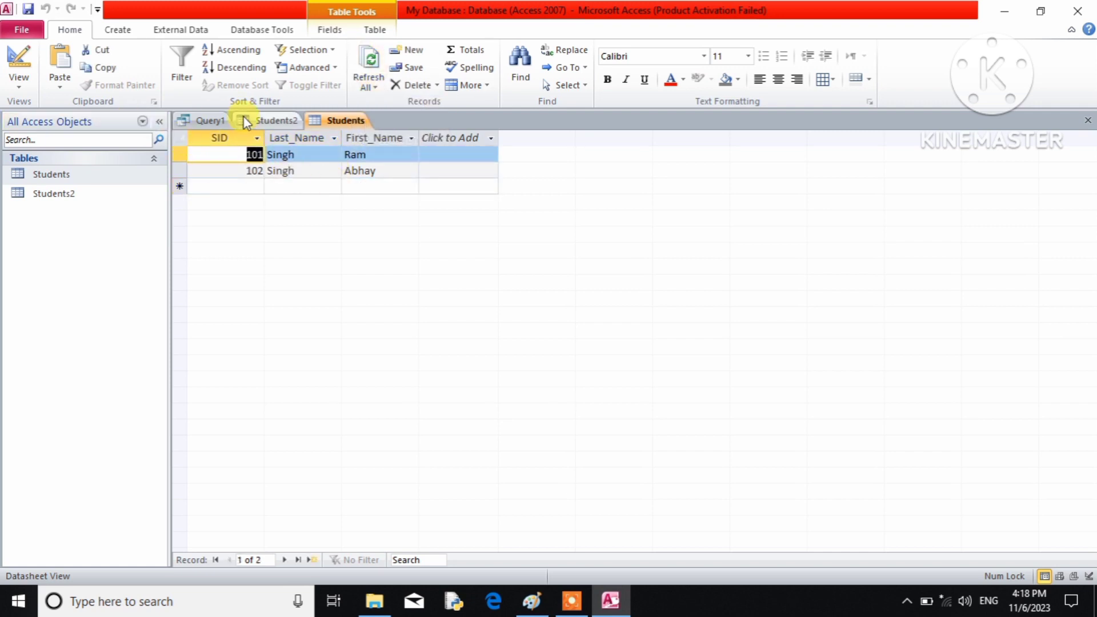
Replace the query's SQL with the start of a create table statement for Studentsinfo, defining Roll_No as integer
{"action": "left_click", "coordinate": [209, 120]}
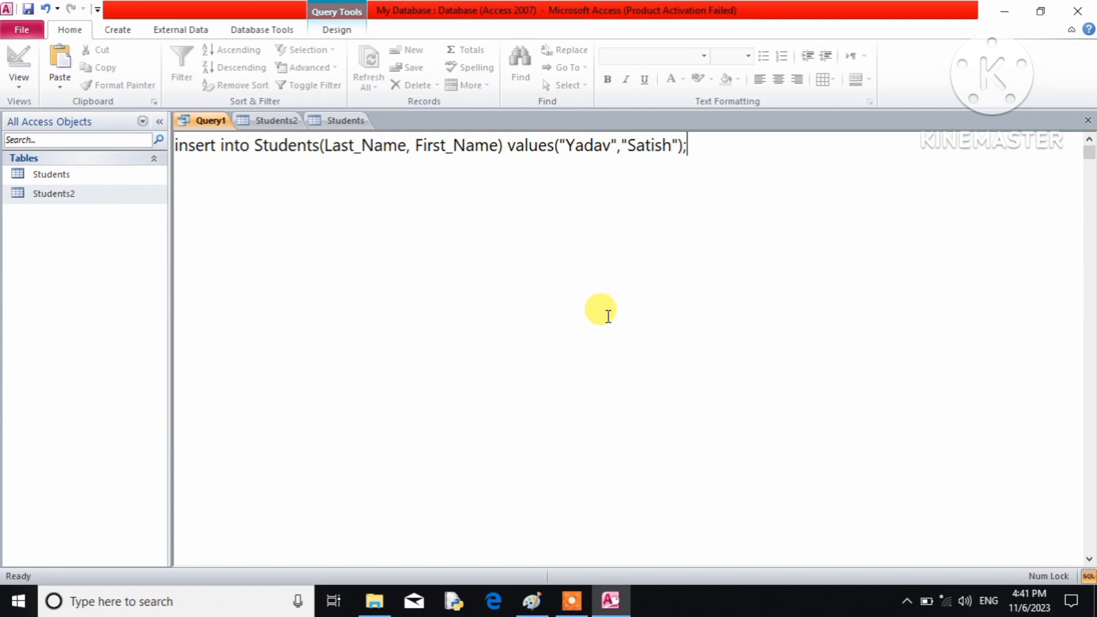
{"action": "left_click_drag", "start_coordinate": [740, 152], "coordinate": [152, 142]}
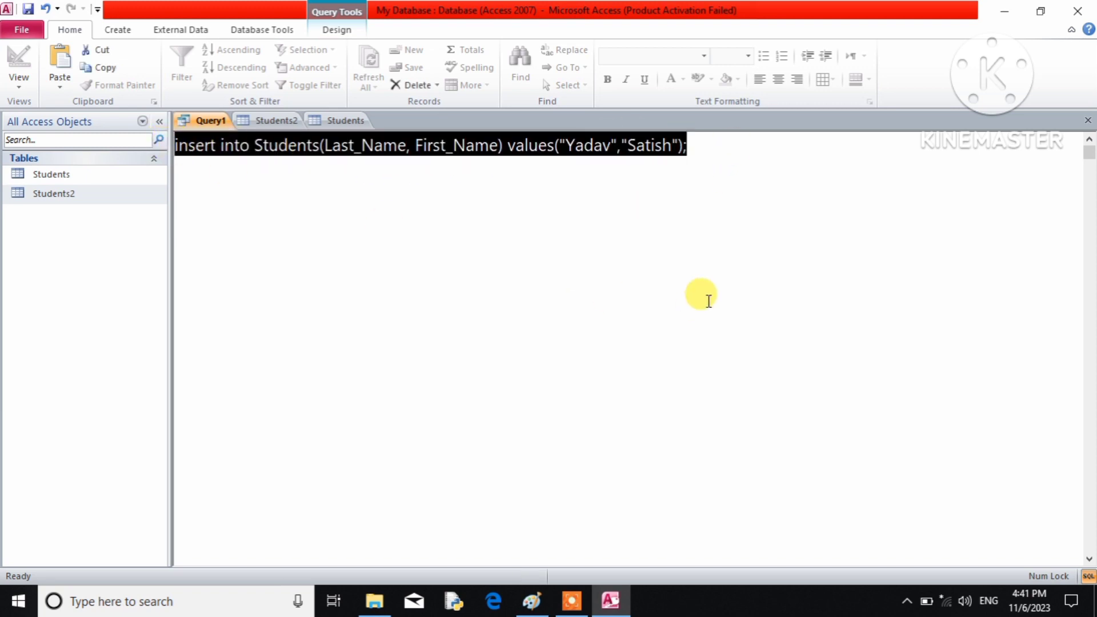
{"action": "type", "text": "create "}
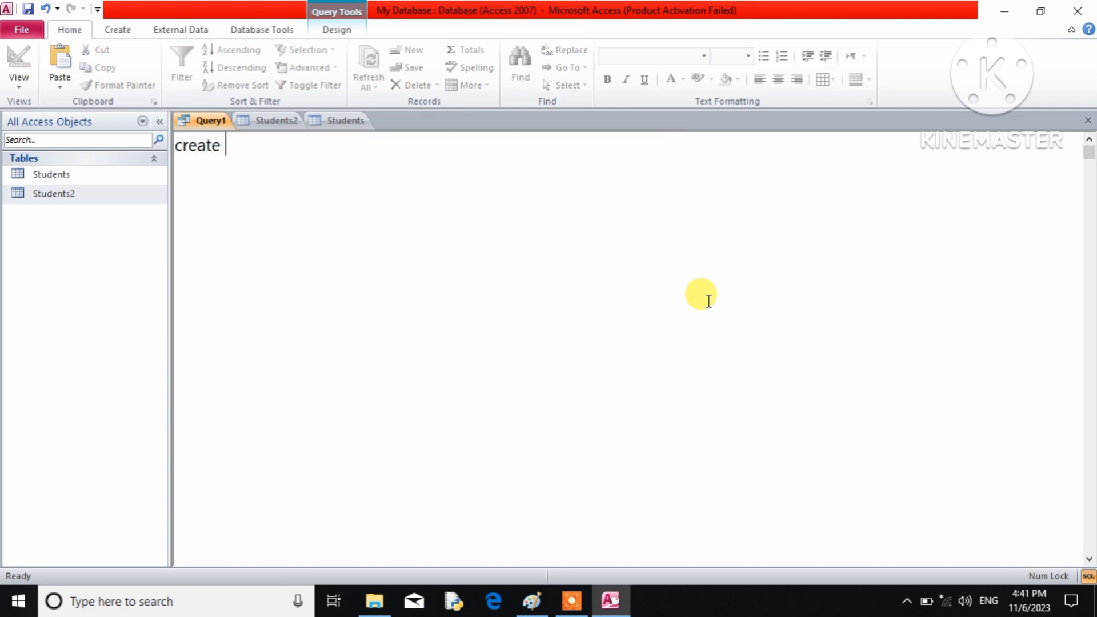
{"action": "type", "text": "table Studentsin"}
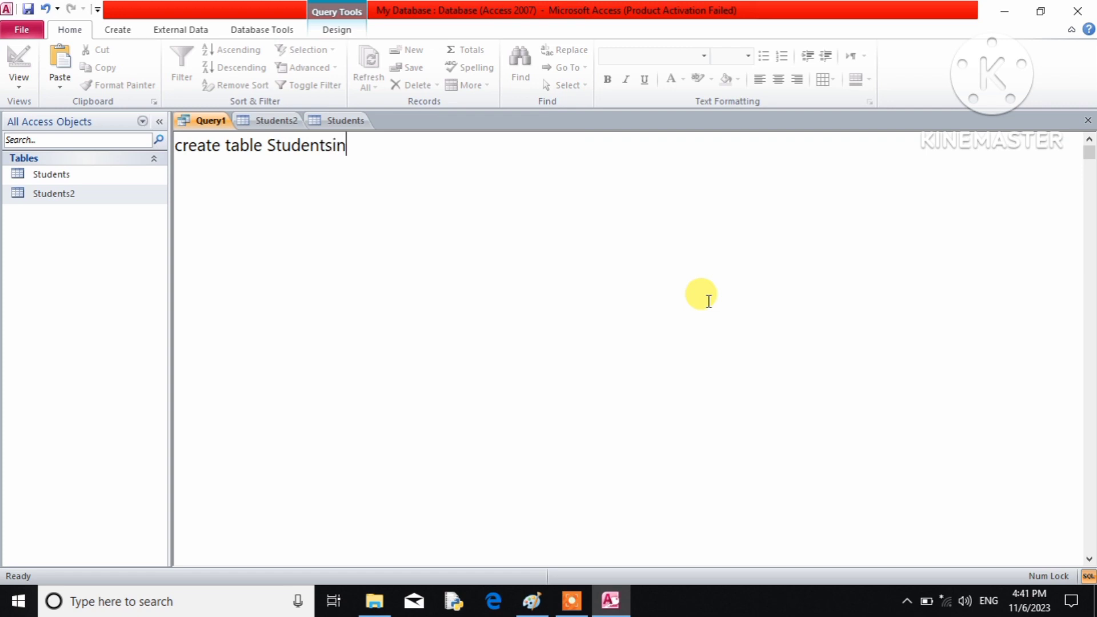
{"action": "type", "text": "fo( "}
{"action": "type", "text": "Roll"}
{"action": "type", "text": "_No"}
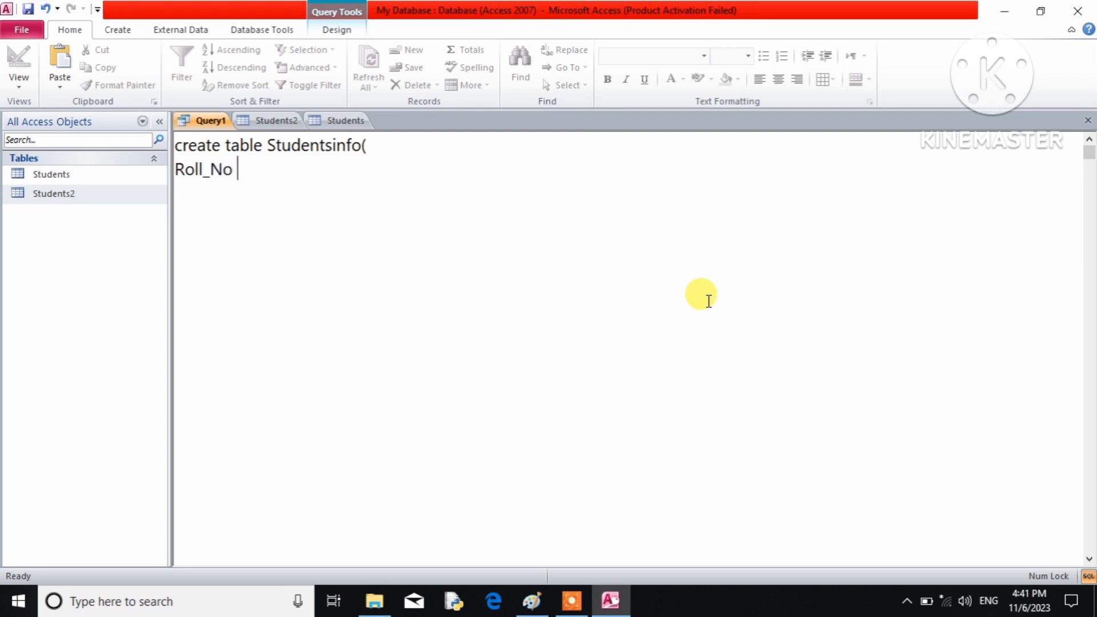
{"action": "type", "text": " integer"}
Add the columns Last_Name varchar(30) and First_Name varchar(30) and close the create table statement
{"action": "type", "text": "L"}
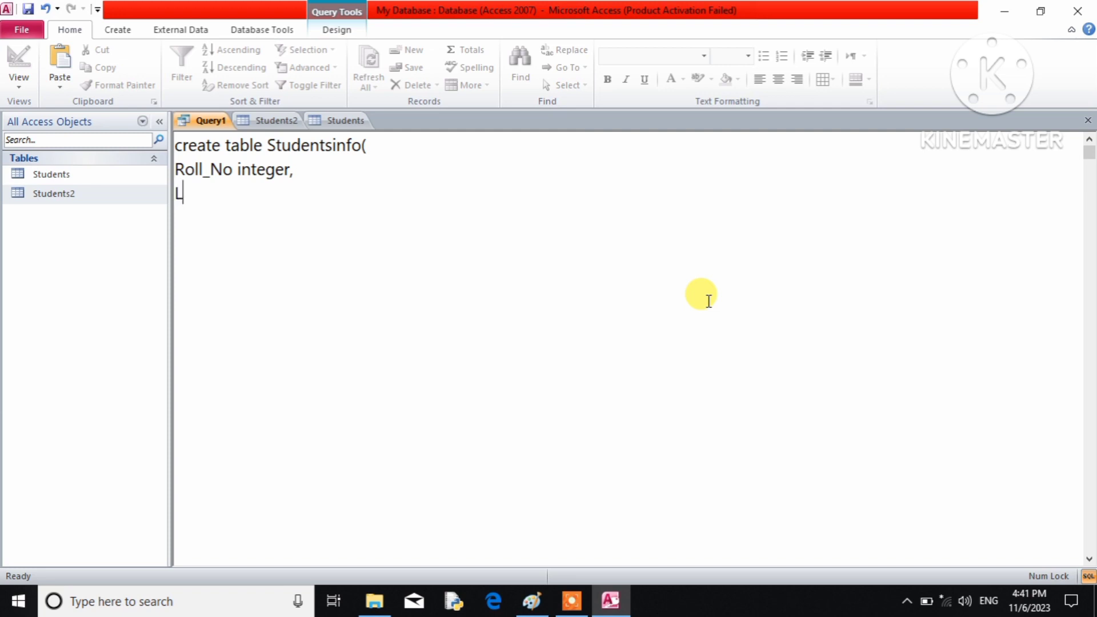
{"action": "type", "text": "ast_Nam"}
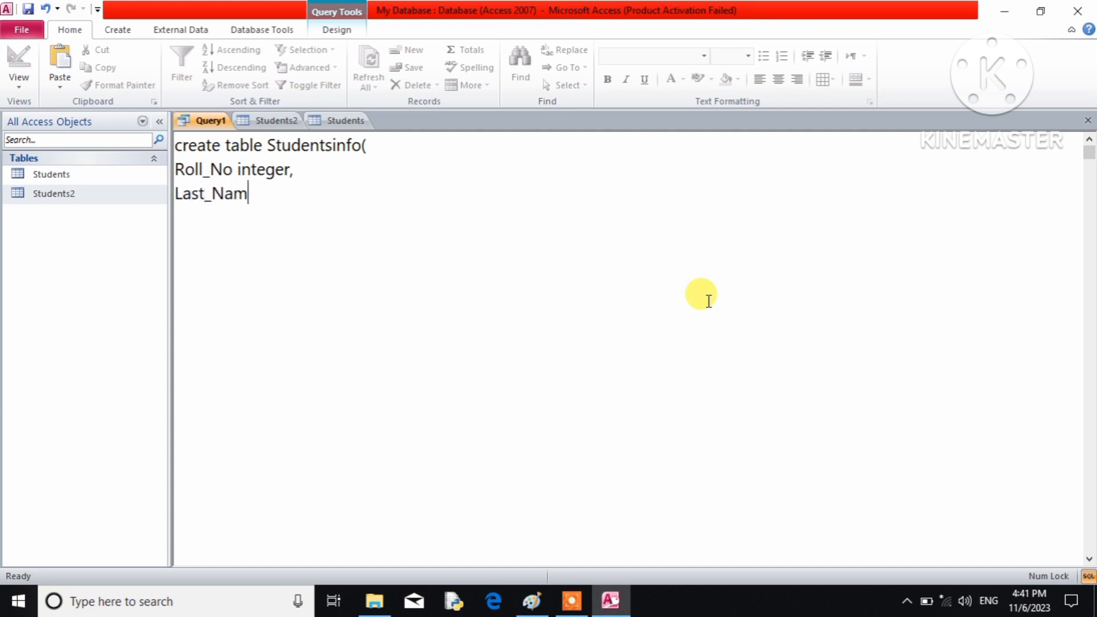
{"action": "type", "text": "e varchar(30),"}
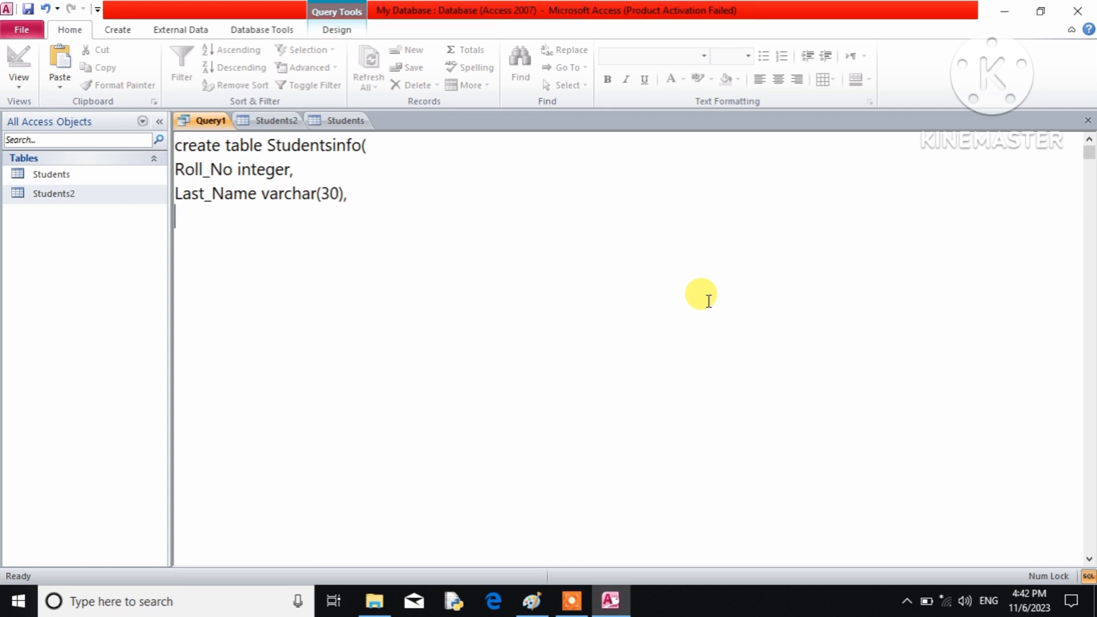
{"action": "type", "text": " First_Name varc"}
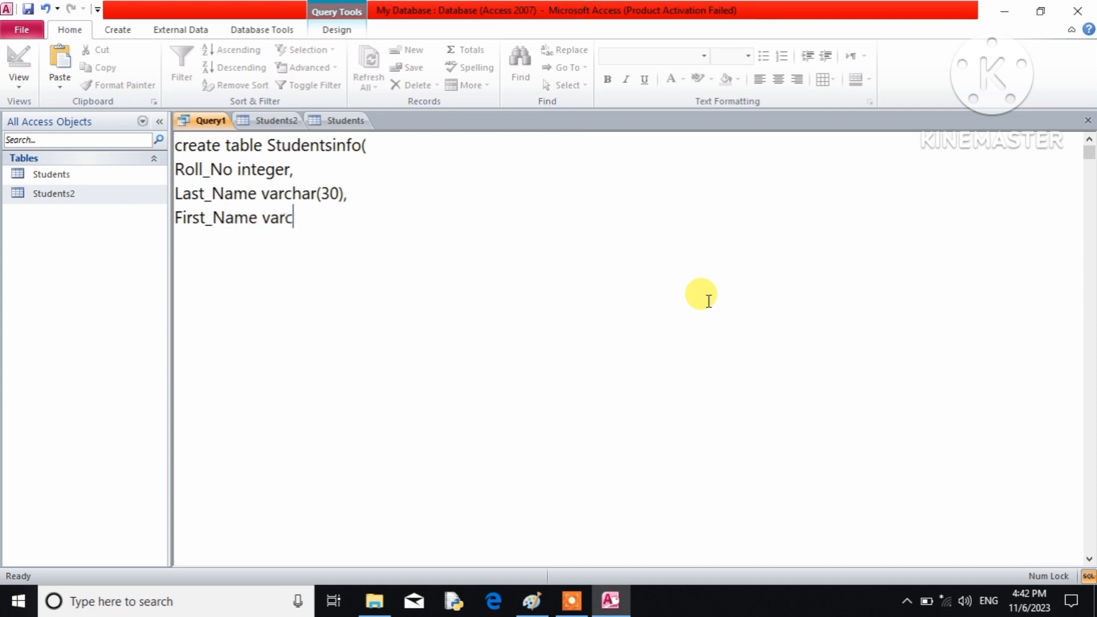
{"action": "key", "text": "BackSpace"}
{"action": "type", "text": "char(30));"}
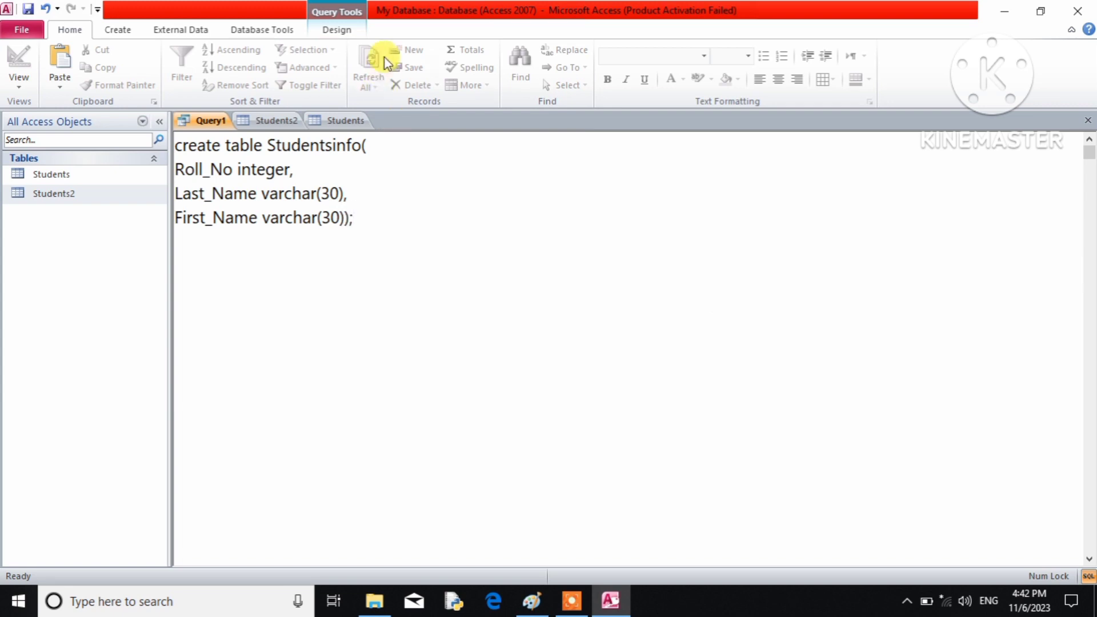
Run the query to create the Studentsinfo table and open the table in Datasheet View
{"action": "left_click", "coordinate": [341, 31]}
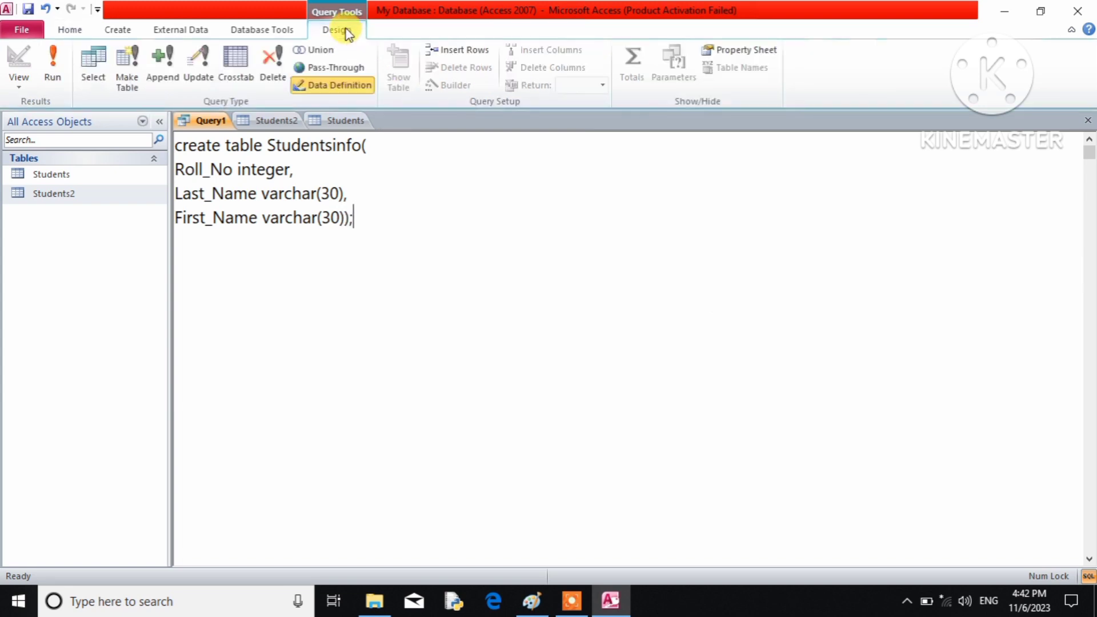
{"action": "left_click", "coordinate": [53, 64]}
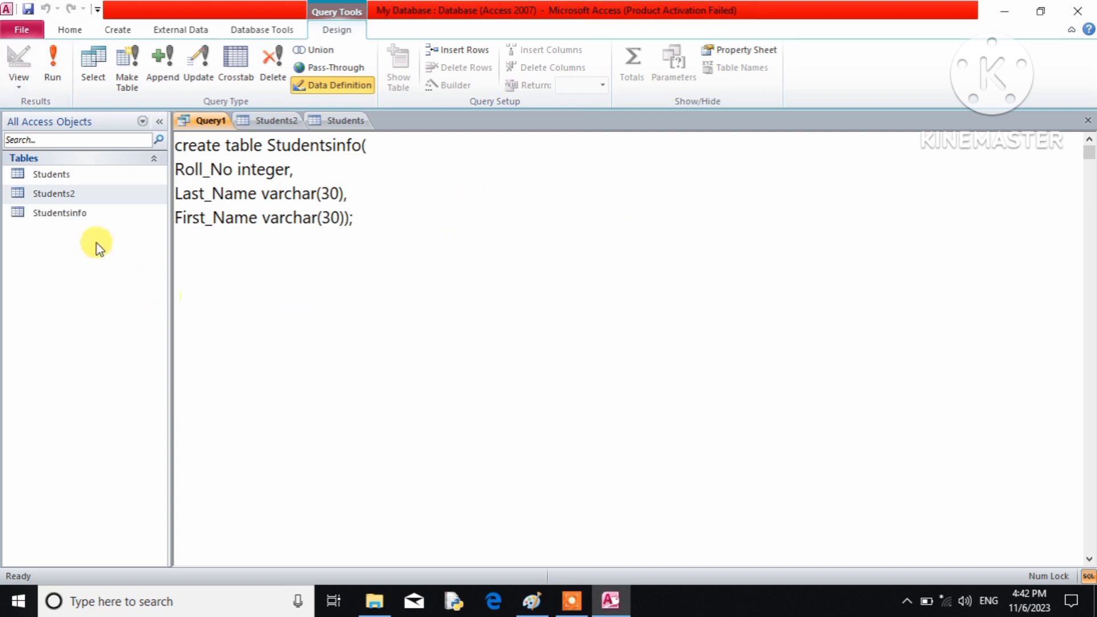
{"action": "left_click", "coordinate": [85, 217]}
{"action": "double_click", "coordinate": [85, 218]}
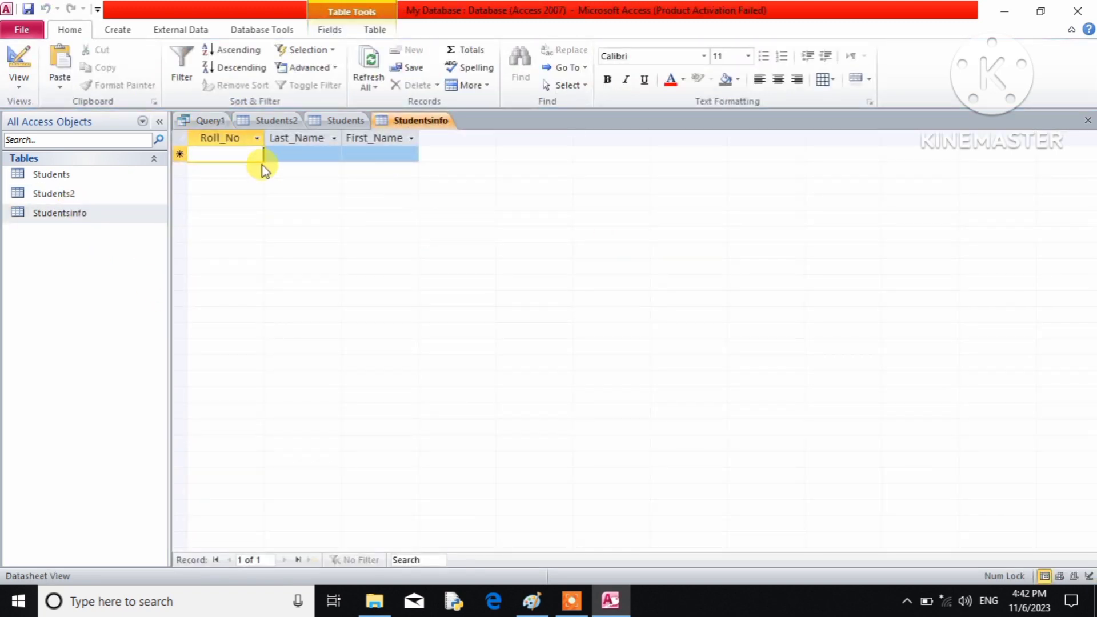
Replace the query's SQL with an insert into Studentsinfo values statement containing roll number 101, a last name and a first name
{"action": "left_click", "coordinate": [207, 121]}
{"action": "left_click_drag", "start_coordinate": [368, 220], "coordinate": [161, 140]}
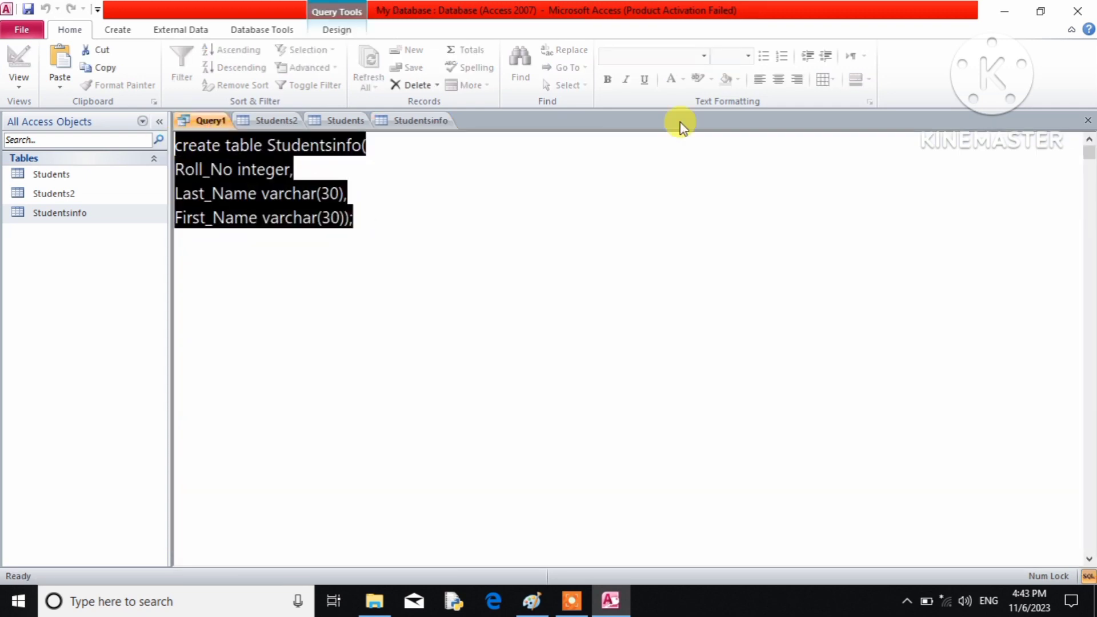
{"action": "type", "text": "insert in"}
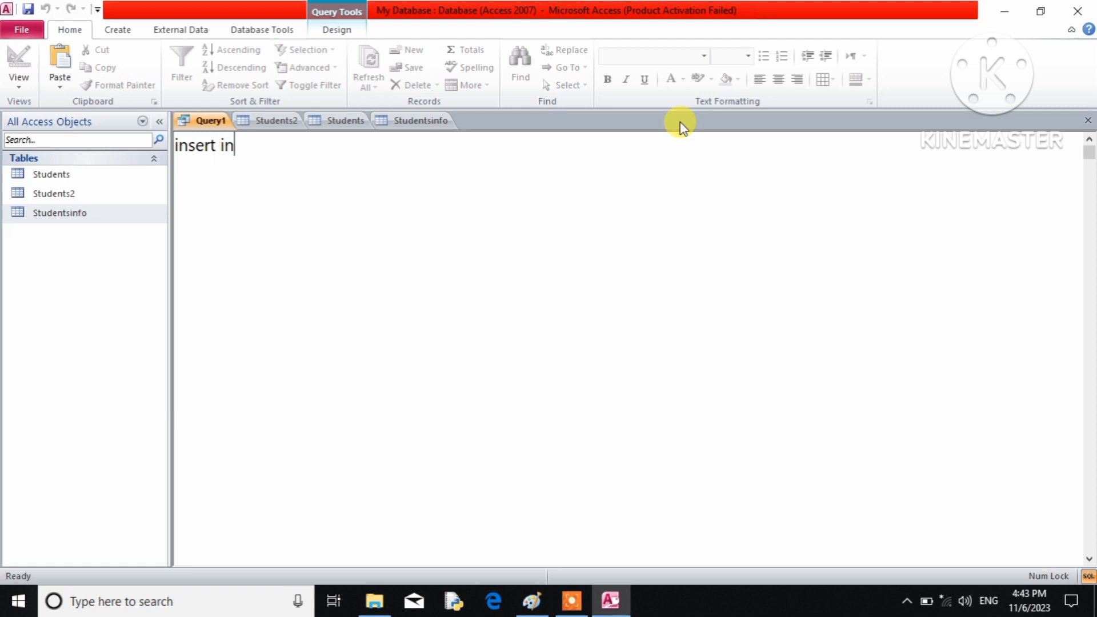
{"action": "type", "text": "to Studentsinfo"}
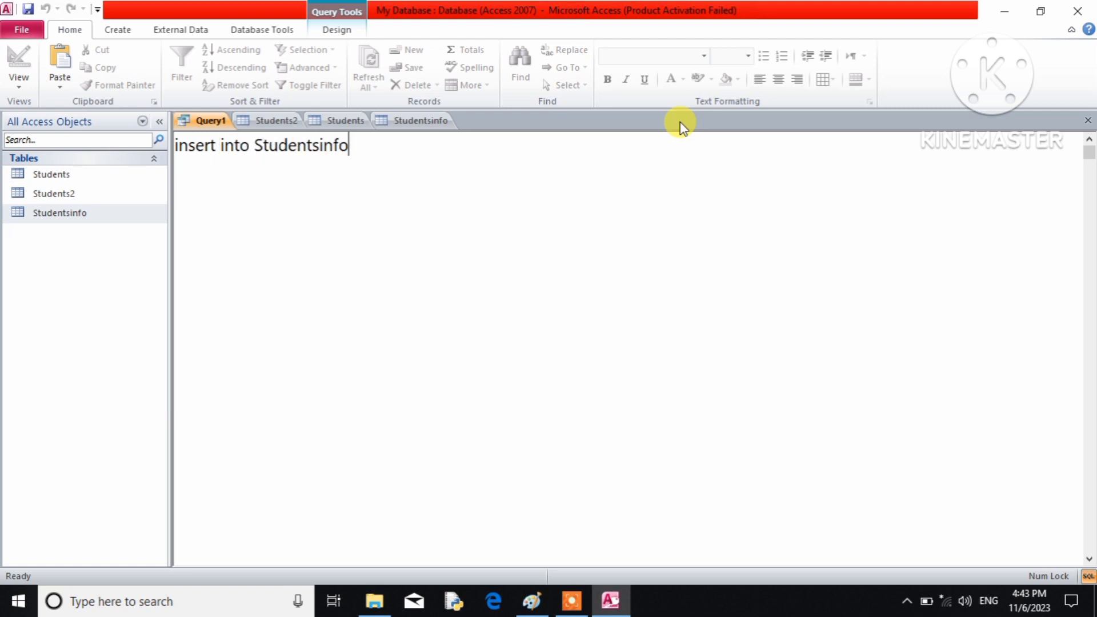
{"action": "type", "text": " values("}
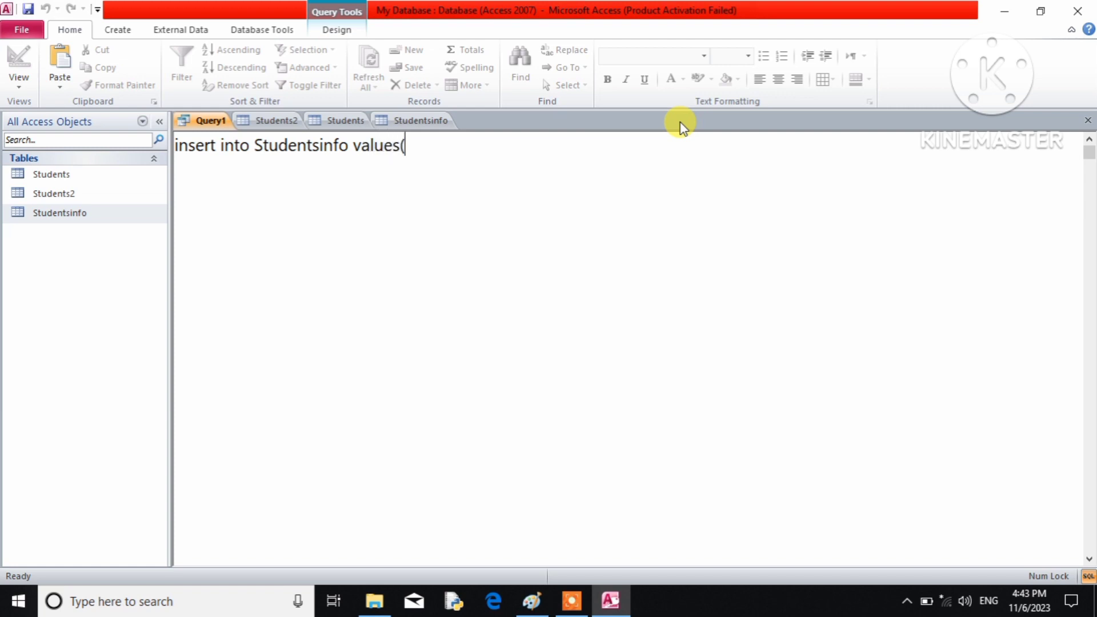
{"action": "type", "text": "101,\"Singh\"<"}
{"action": "key", "text": "BackSpace"}
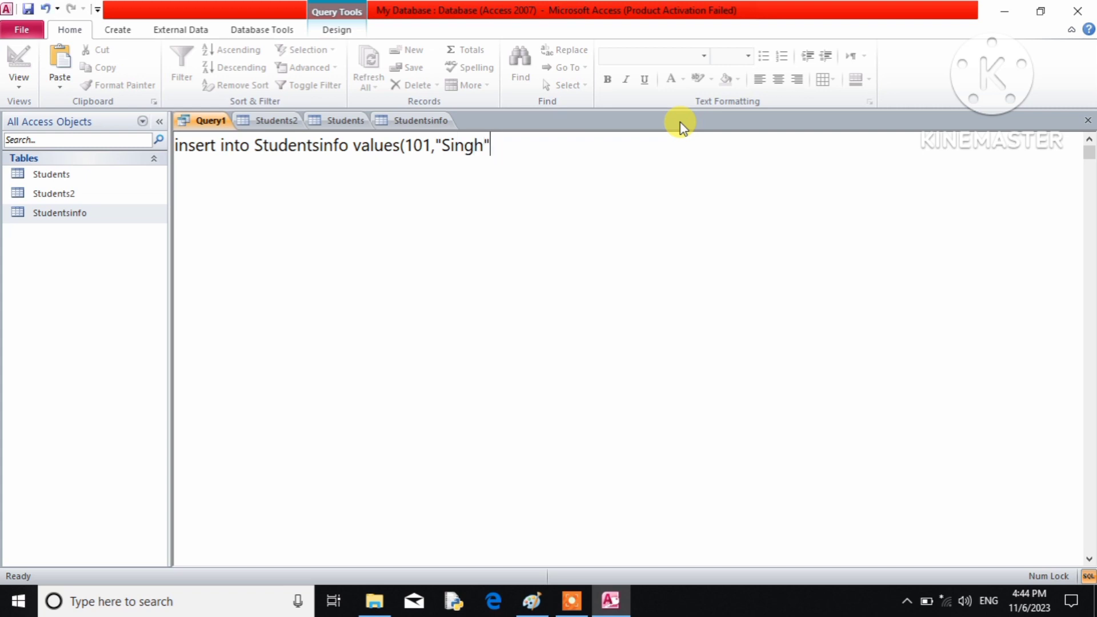
{"action": "type", "text": ",\"Ram"}
Run the insert query, approve appending the row, and refresh all data in the Studentsinfo table
{"action": "left_click", "coordinate": [327, 27]}
{"action": "left_click", "coordinate": [51, 64]}
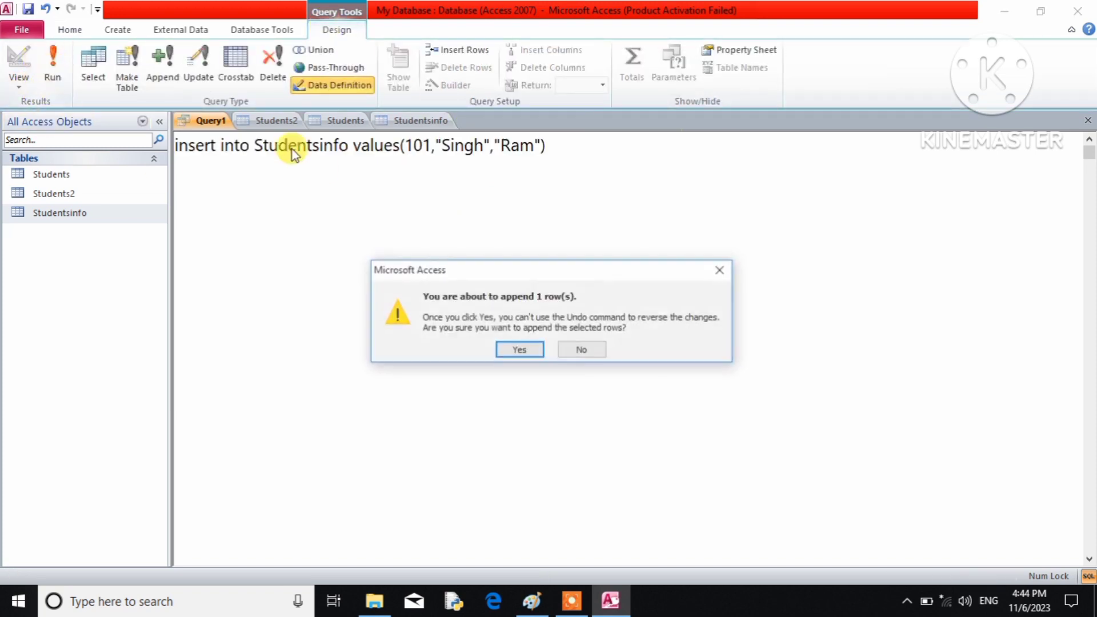
{"action": "left_click", "coordinate": [519, 352]}
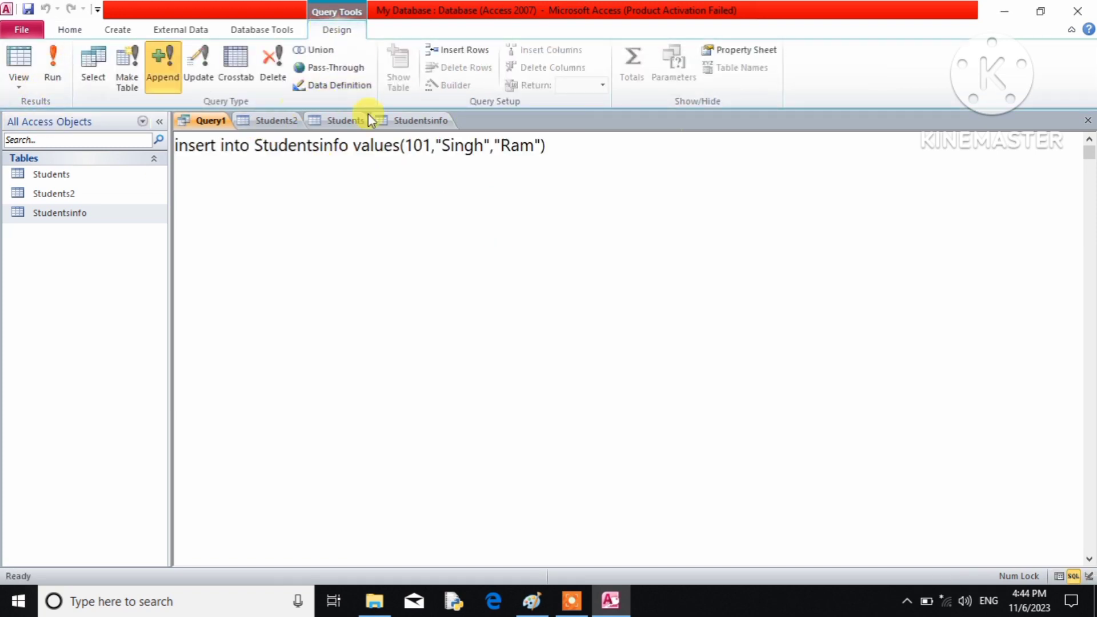
{"action": "left_click", "coordinate": [422, 121]}
{"action": "left_click", "coordinate": [352, 85]}
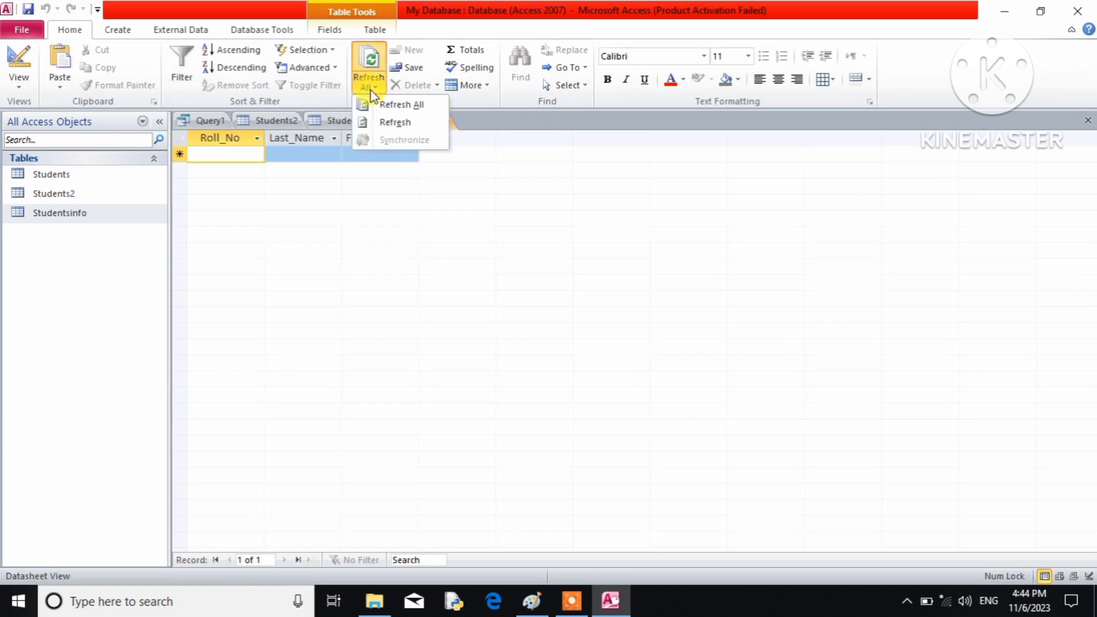
{"action": "left_click", "coordinate": [377, 103]}
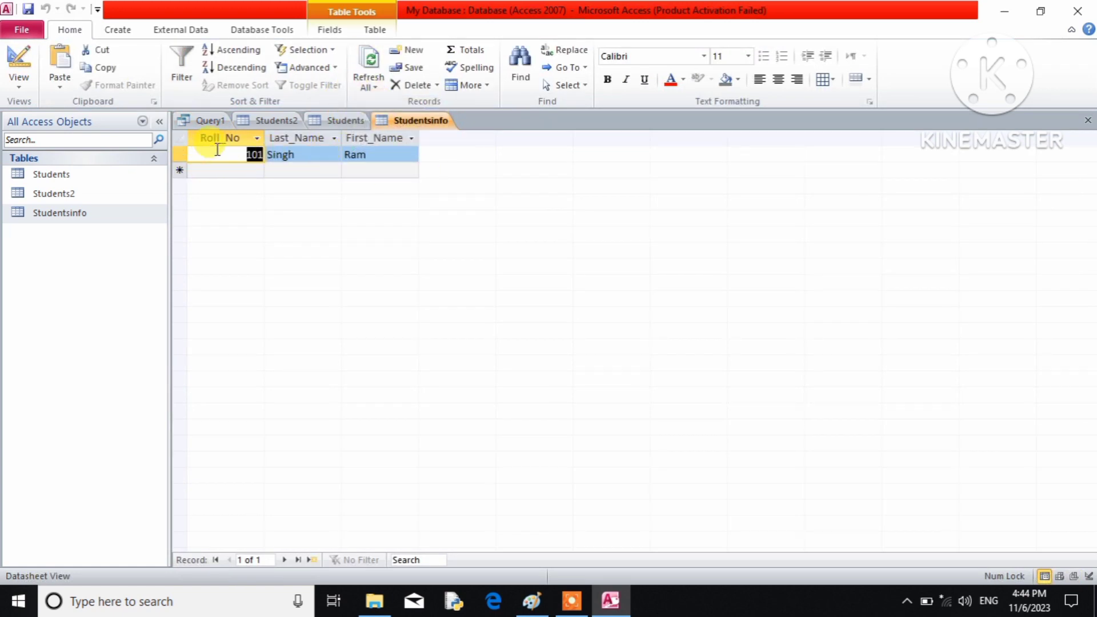
Replace the first name in the query's Studentsinfo insert statement with a different first name
{"action": "left_click", "coordinate": [206, 120]}
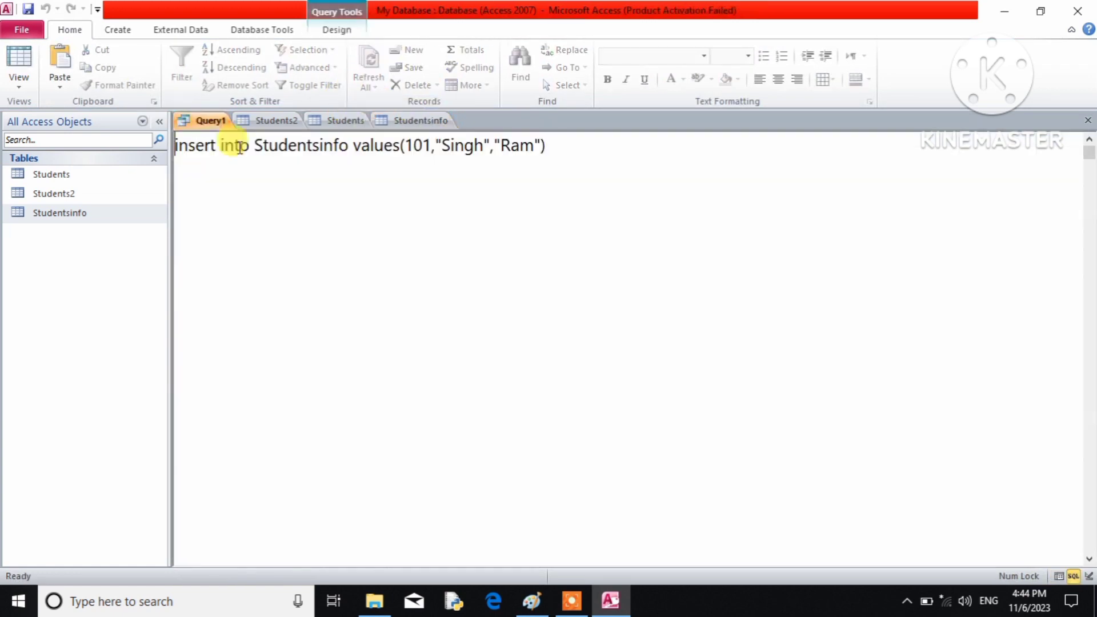
{"action": "left_click", "coordinate": [430, 145]}
{"action": "left_click", "coordinate": [444, 146]}
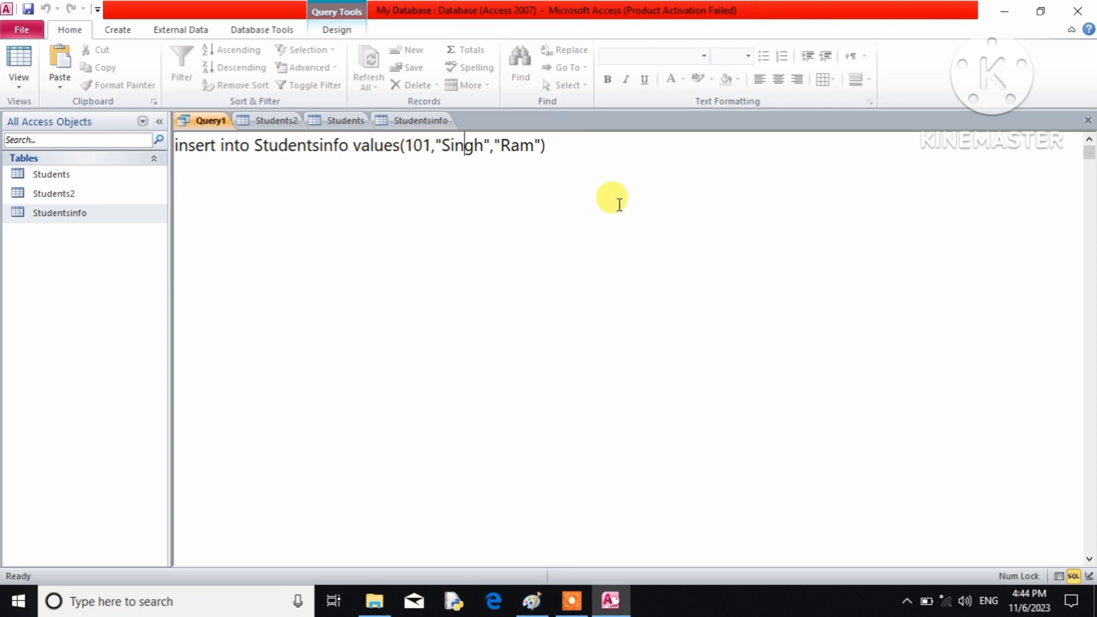
{"action": "key", "text": "Delete"}
{"action": "key", "text": "Delete"}
{"action": "key", "text": "Delete"}
{"action": "type", "text": "Abhay"}
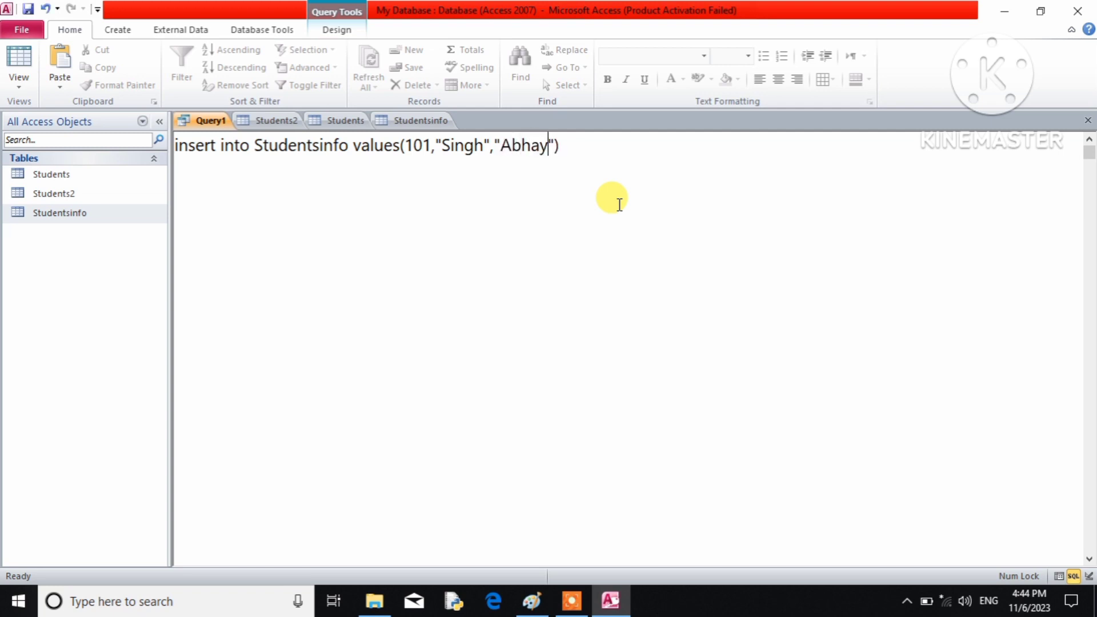
Run the edited insert query and approve appending the second record with roll number 101 to Studentsinfo
{"action": "left_click", "coordinate": [342, 30]}
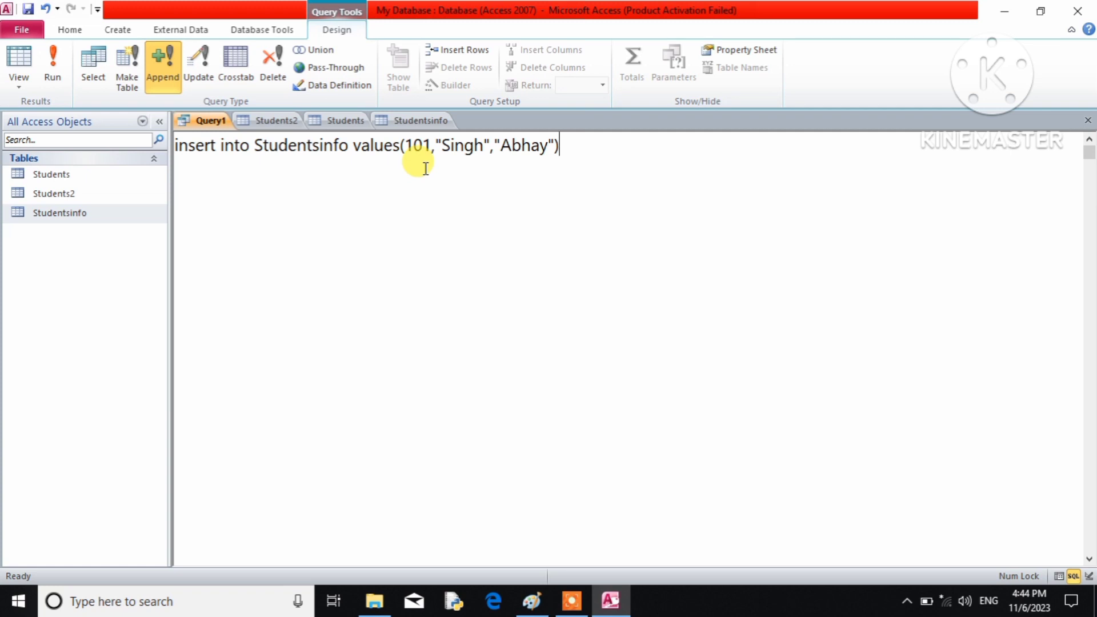
{"action": "left_click", "coordinate": [403, 120]}
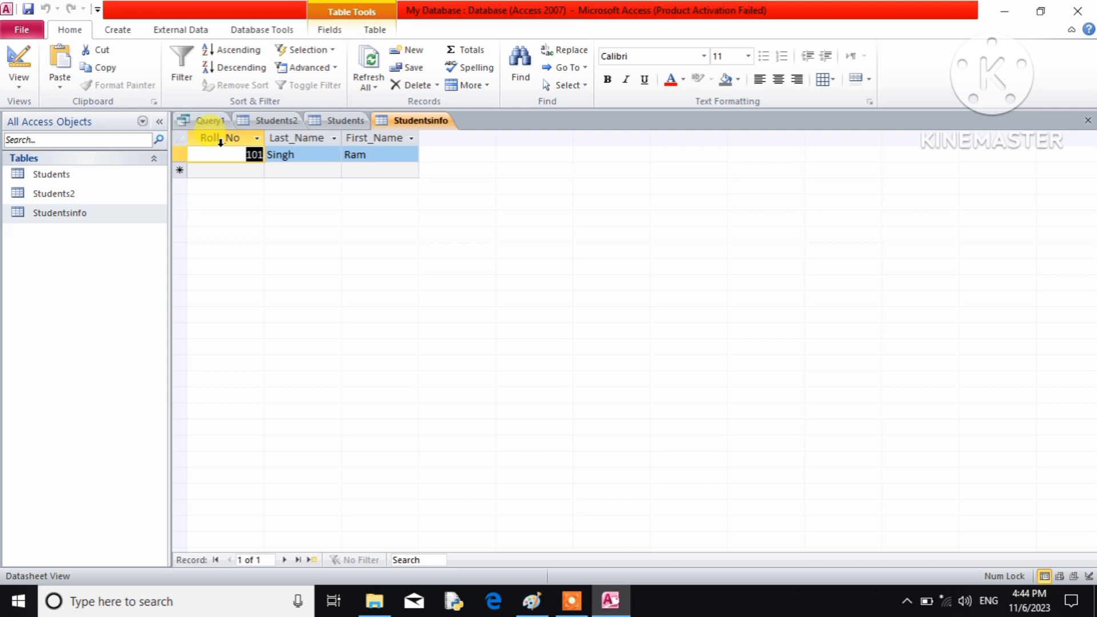
{"action": "left_click", "coordinate": [419, 123]}
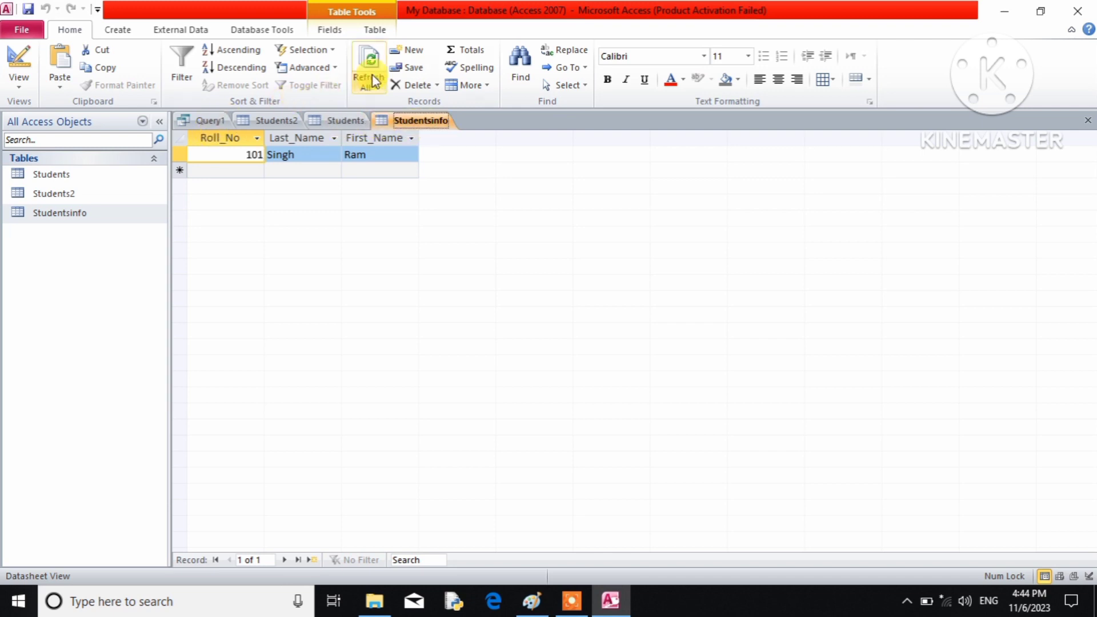
{"action": "left_click", "coordinate": [209, 122]}
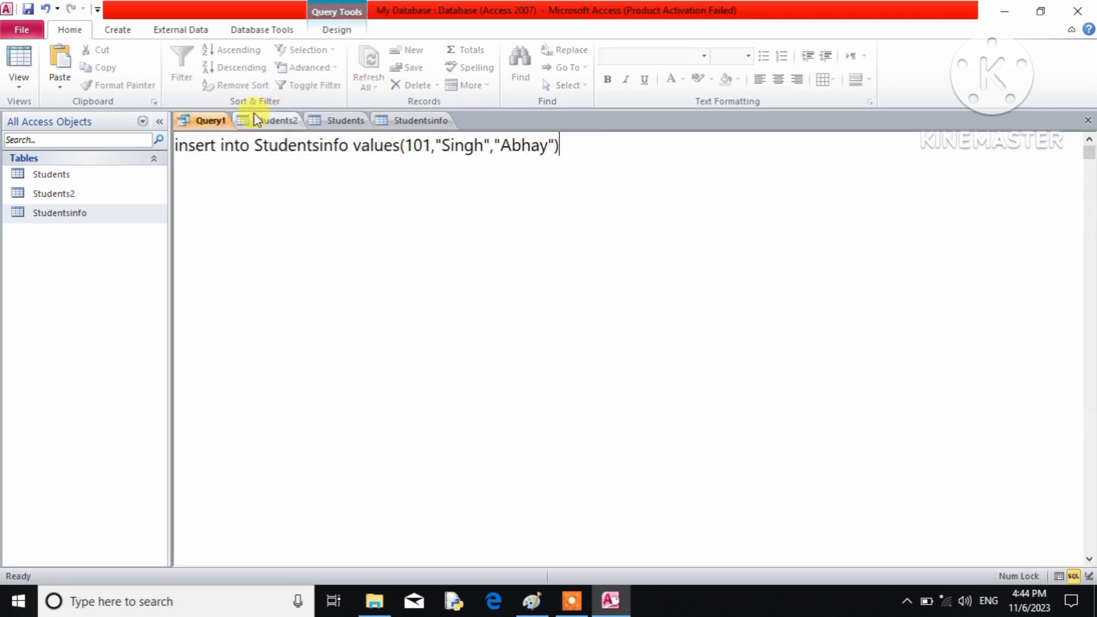
{"action": "left_click", "coordinate": [326, 34]}
{"action": "left_click", "coordinate": [52, 65]}
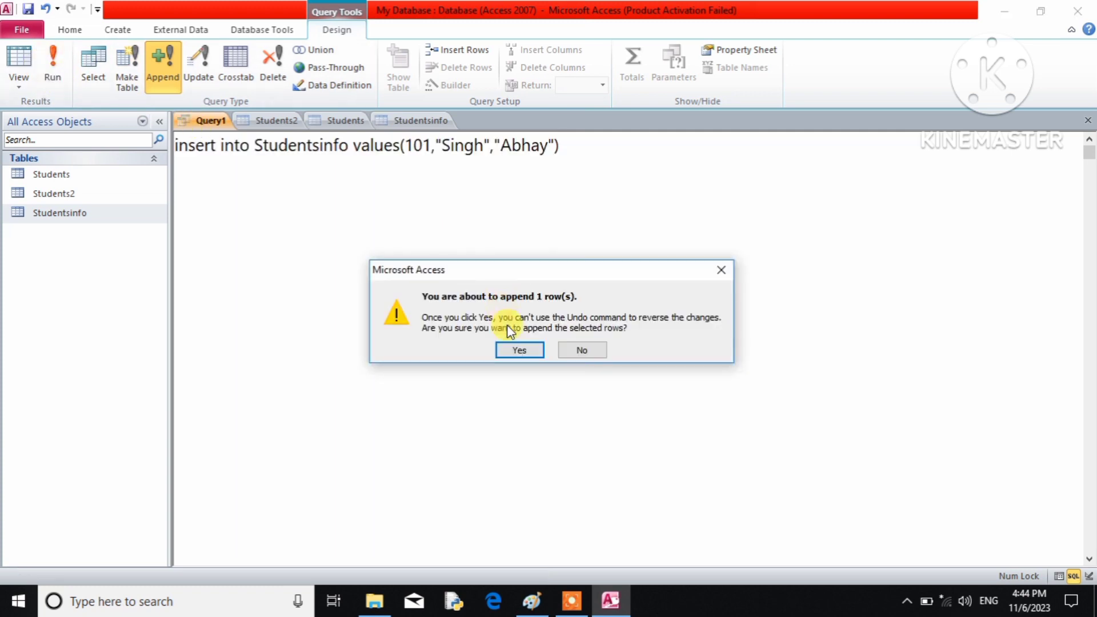
{"action": "left_click", "coordinate": [517, 350]}
Refresh all data in the Studentsinfo table and check the second record's last name
{"action": "left_click", "coordinate": [417, 120]}
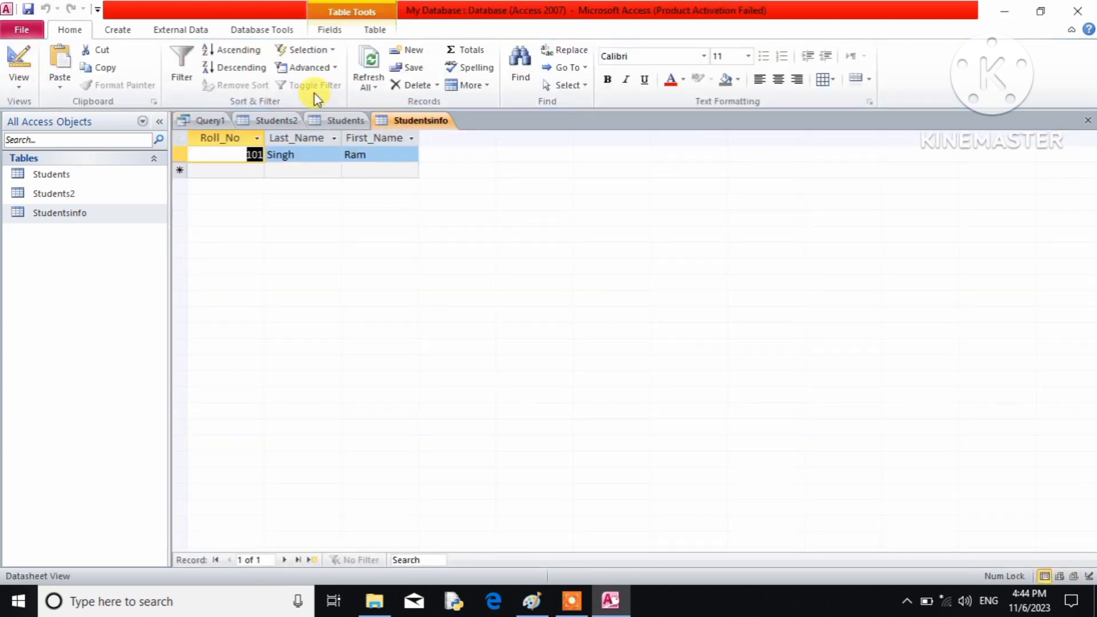
{"action": "left_click", "coordinate": [369, 86]}
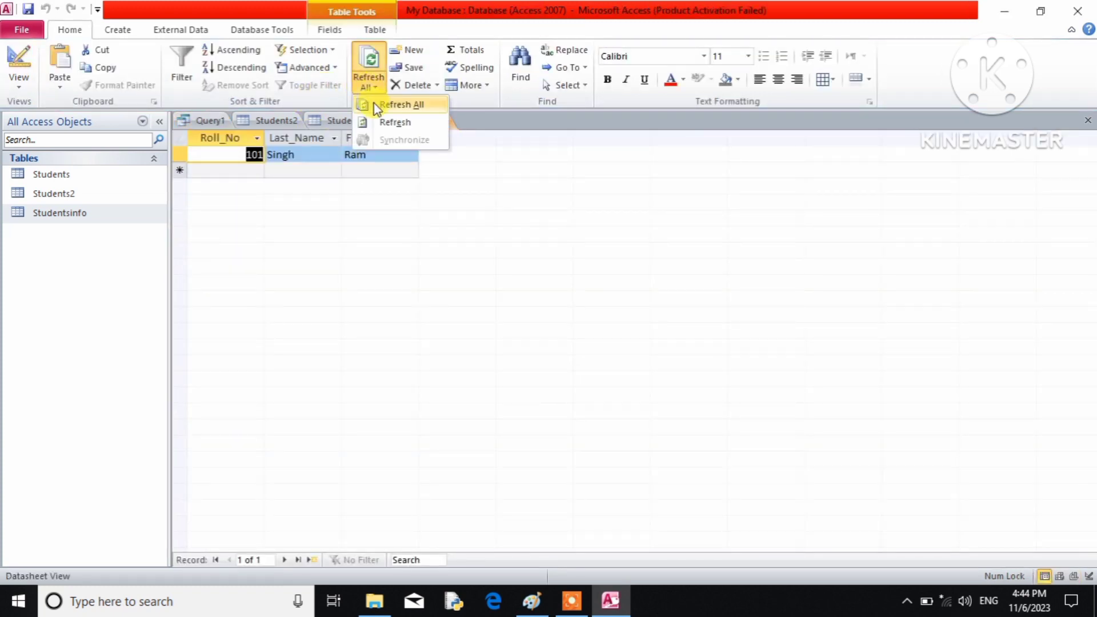
{"action": "left_click", "coordinate": [374, 104]}
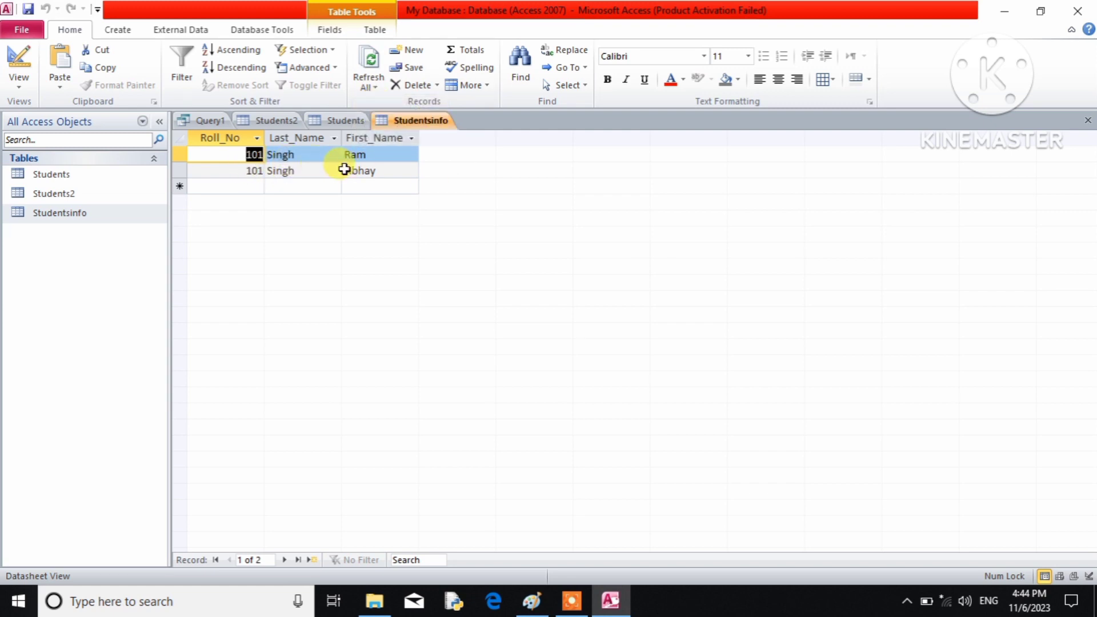
{"action": "left_click", "coordinate": [312, 171]}
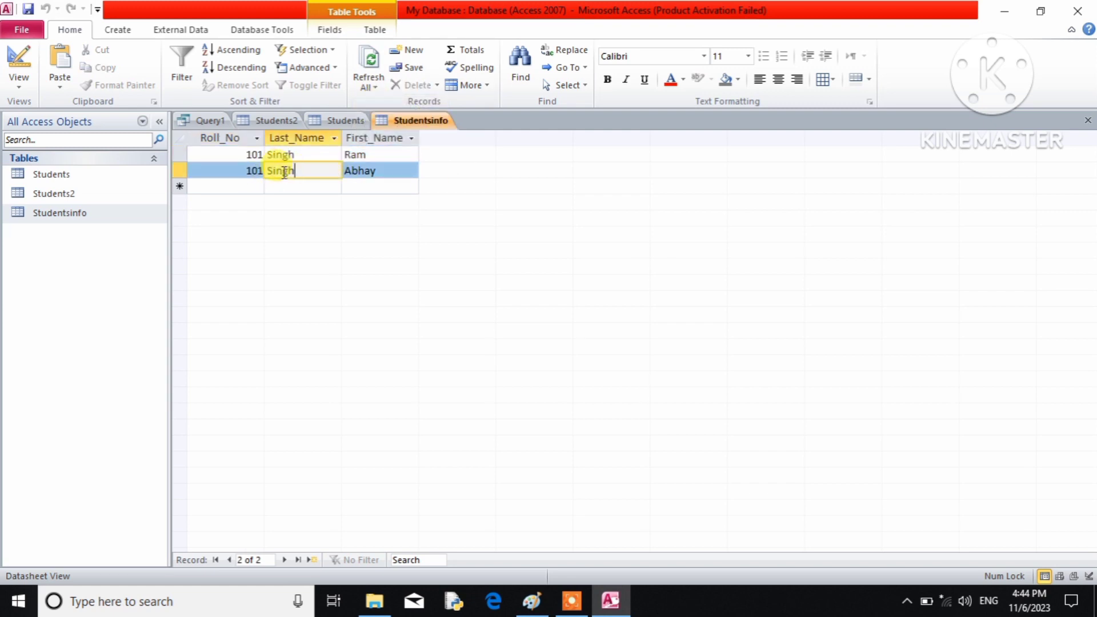
Delete both records from the Studentsinfo table, confirming each deletion, and close the table
{"action": "left_click", "coordinate": [252, 170]}
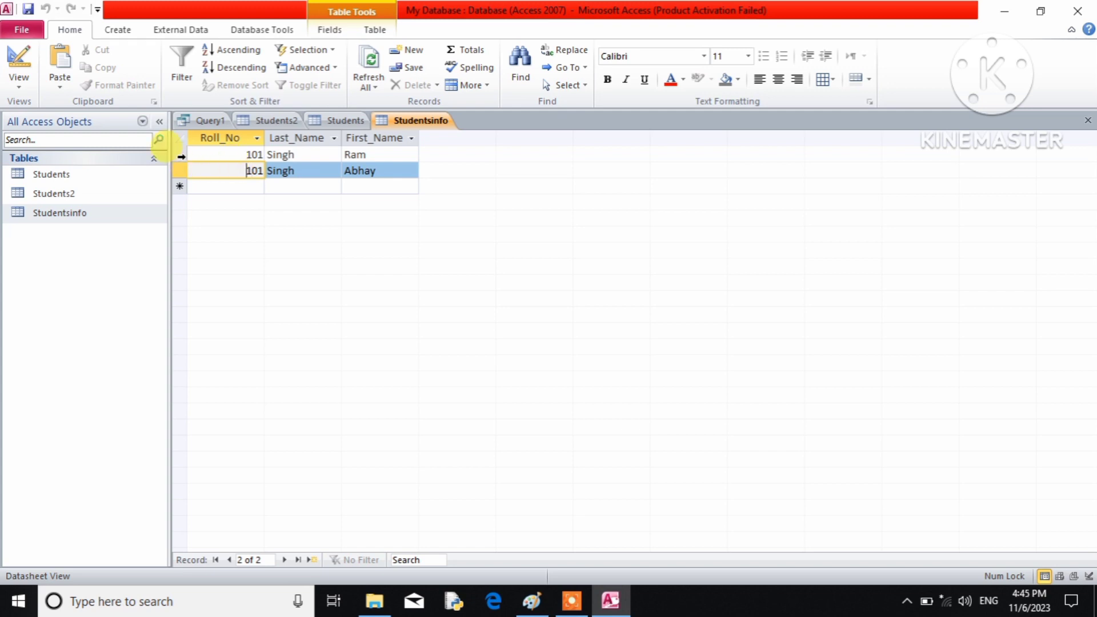
{"action": "left_click", "coordinate": [181, 154]}
{"action": "right_click", "coordinate": [186, 160]}
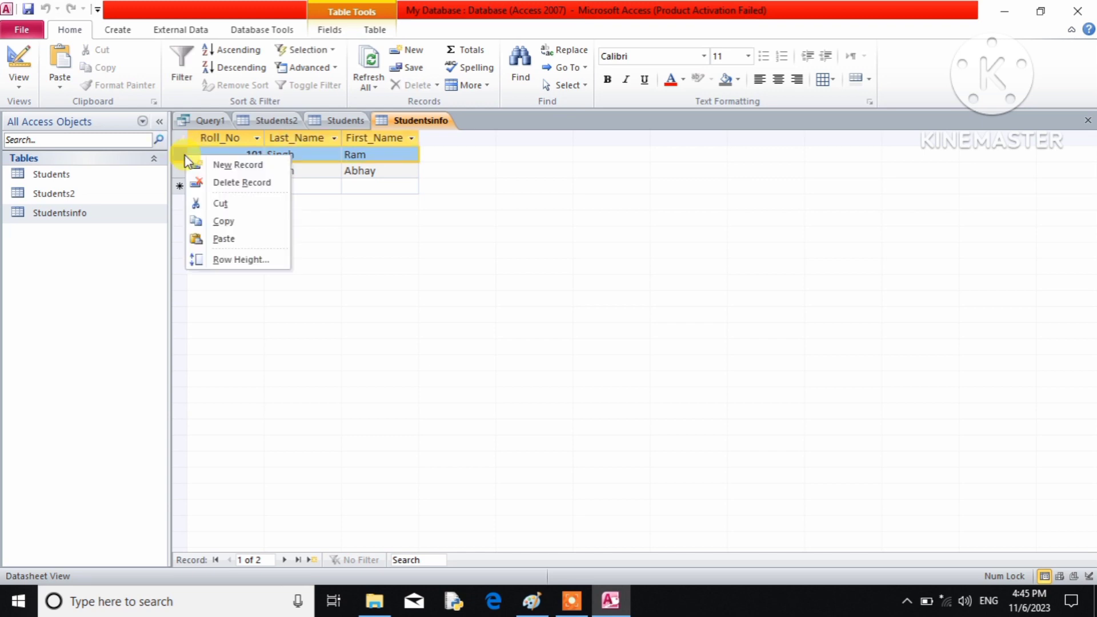
{"action": "left_click", "coordinate": [223, 182]}
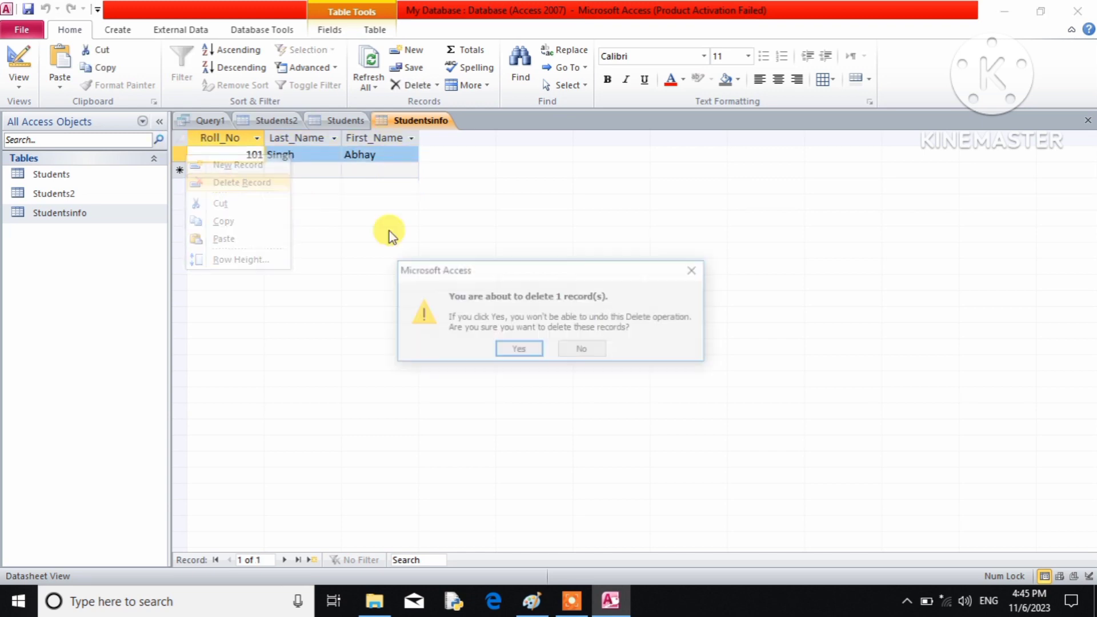
{"action": "left_click", "coordinate": [517, 349]}
{"action": "right_click", "coordinate": [180, 155]}
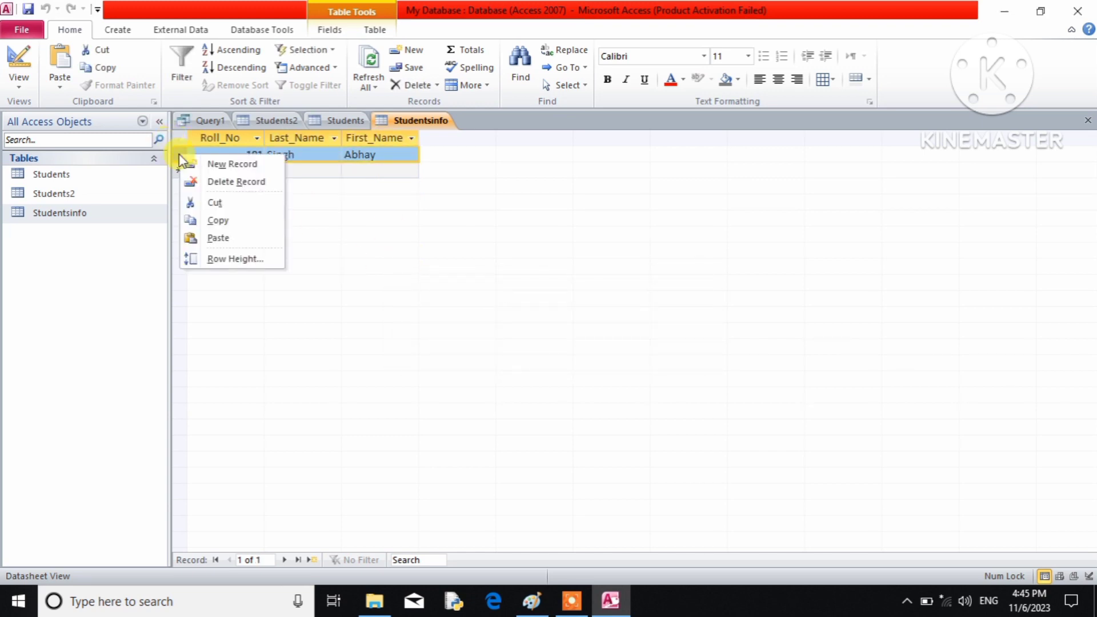
{"action": "left_click", "coordinate": [210, 181]}
{"action": "left_click", "coordinate": [520, 346]}
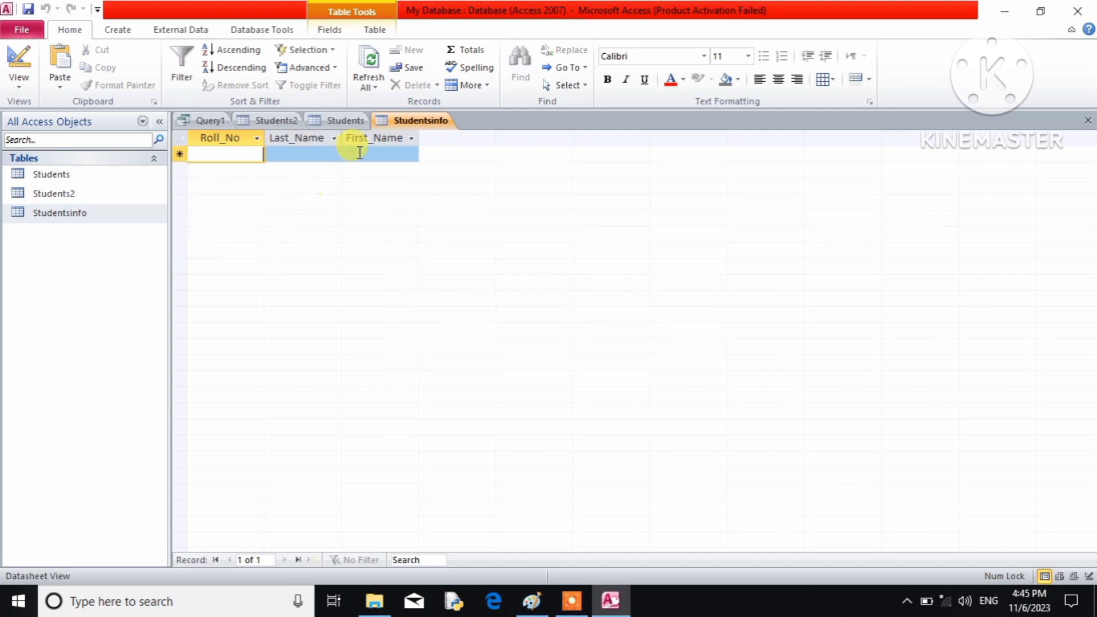
{"action": "left_click", "coordinate": [1088, 120]}
Replace the SQL in Query1 with "alter table Studentsinfo add primary key(Roll_No);" and run it
{"action": "left_click_drag", "start_coordinate": [578, 155], "coordinate": [162, 140]}
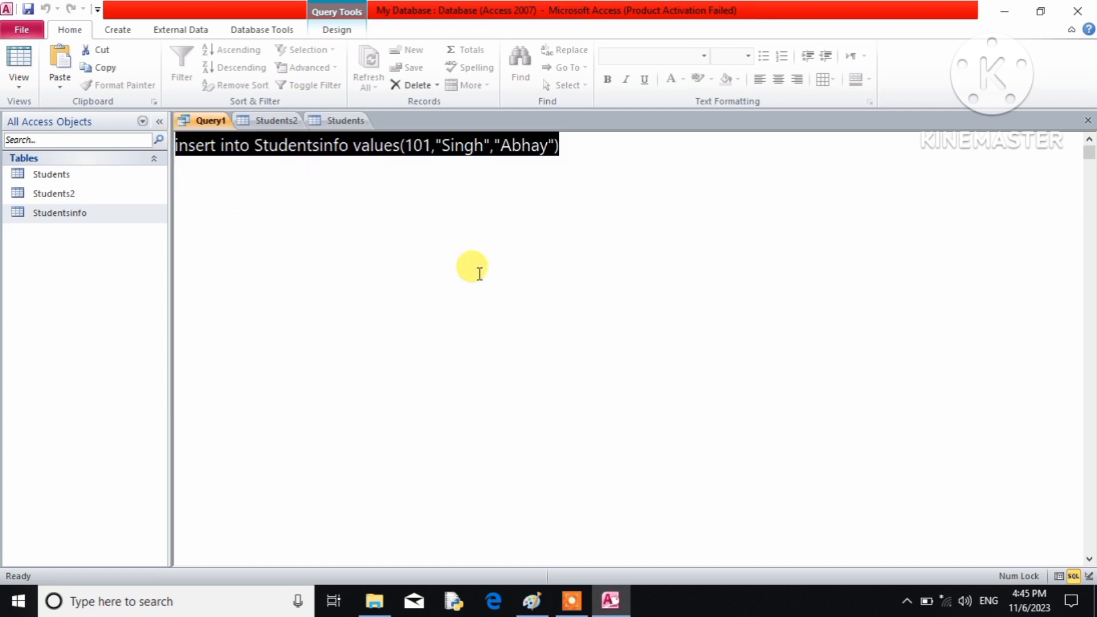
{"action": "type", "text": "alter table"}
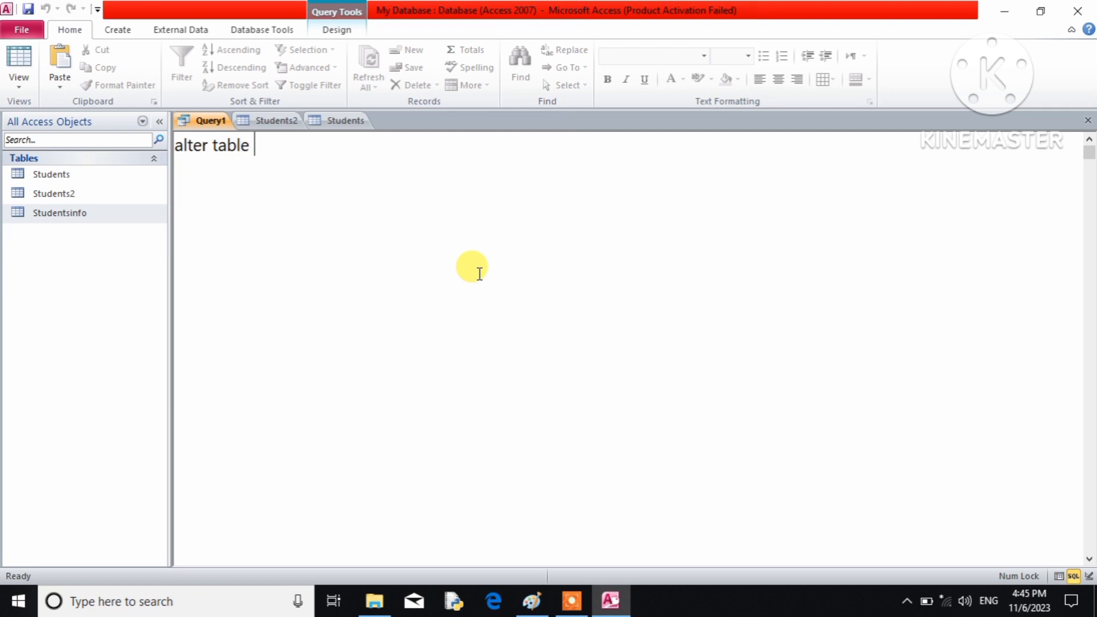
{"action": "type", "text": " Students"}
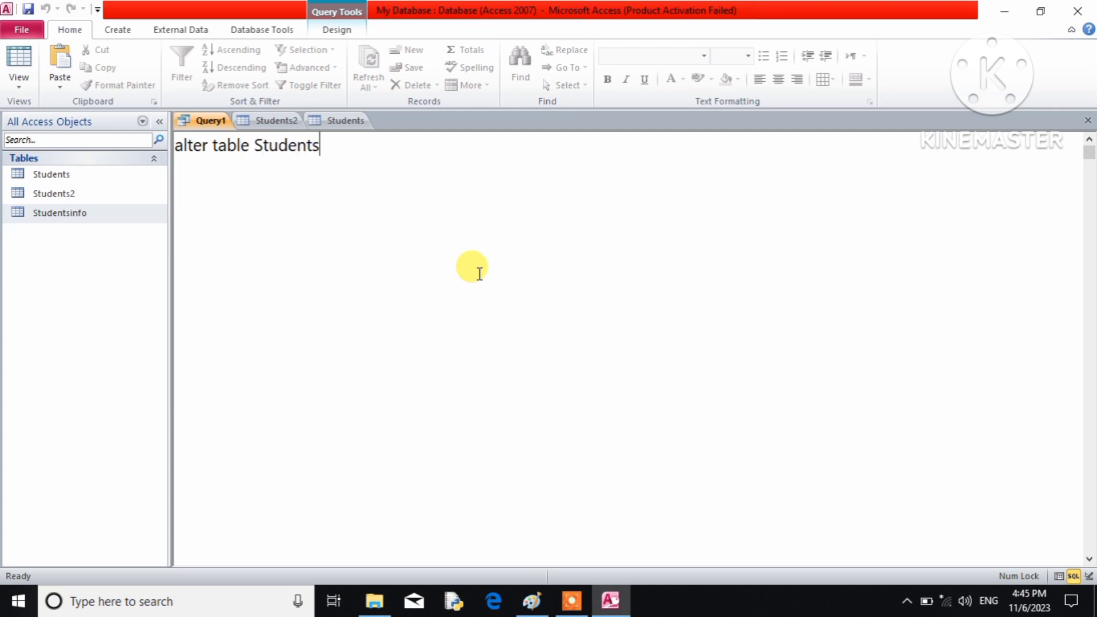
{"action": "type", "text": "info add"}
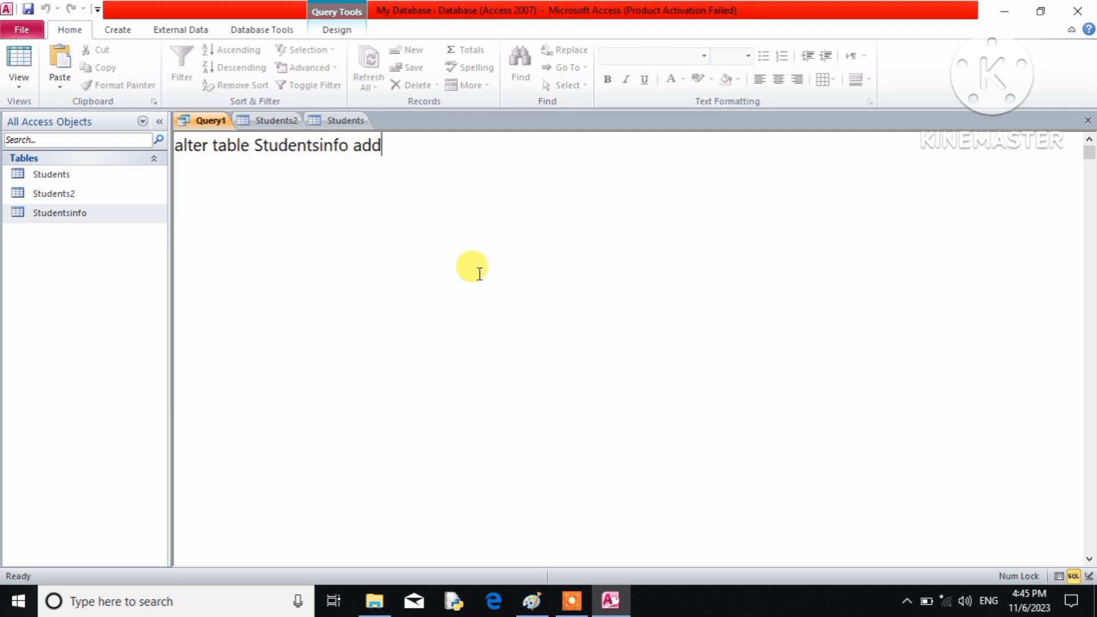
{"action": "type", "text": " primary ke"}
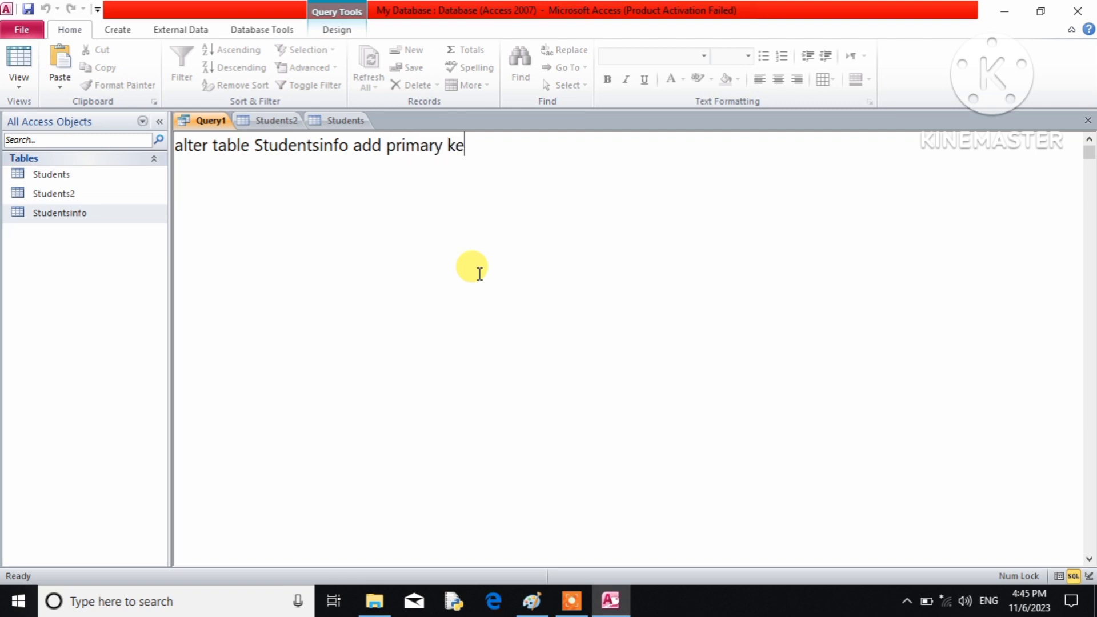
{"action": "type", "text": "y(Roll_N"}
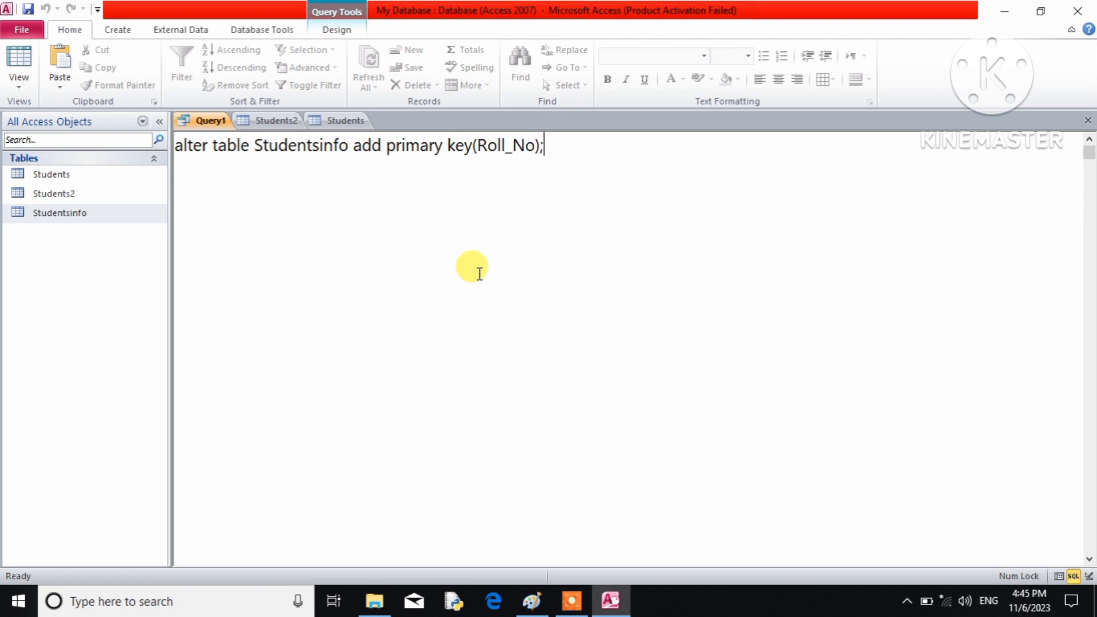
{"action": "type", "text": "o);"}
{"action": "left_click", "coordinate": [332, 29]}
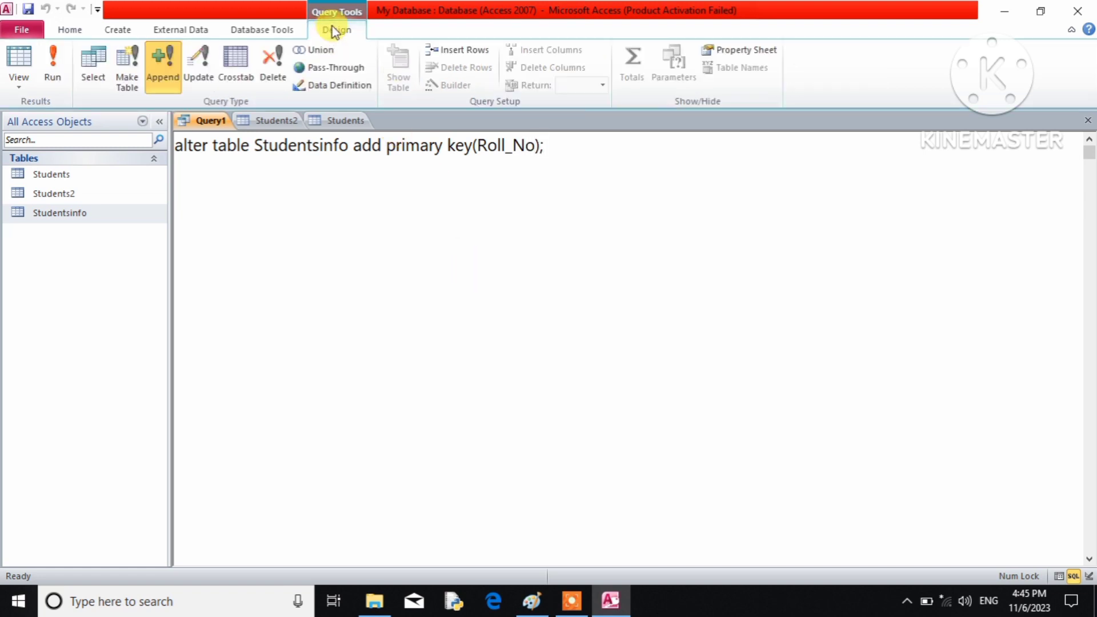
{"action": "left_click", "coordinate": [54, 77]}
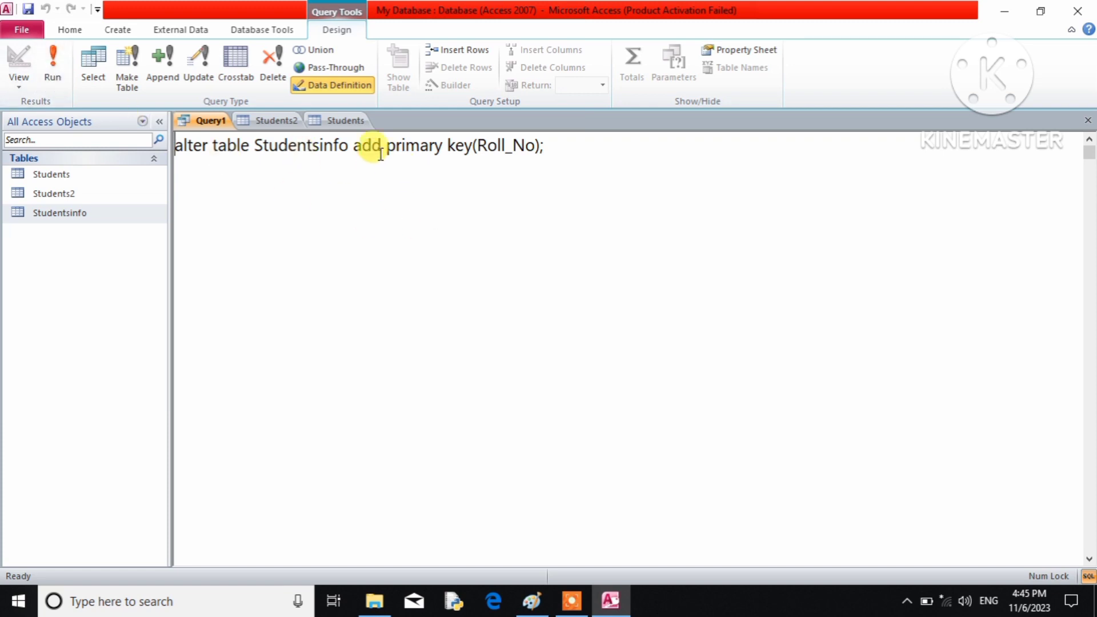
Open the Studentsinfo table, check the Roll_No key in Design View, and return to Datasheet View
{"action": "double_click", "coordinate": [115, 218]}
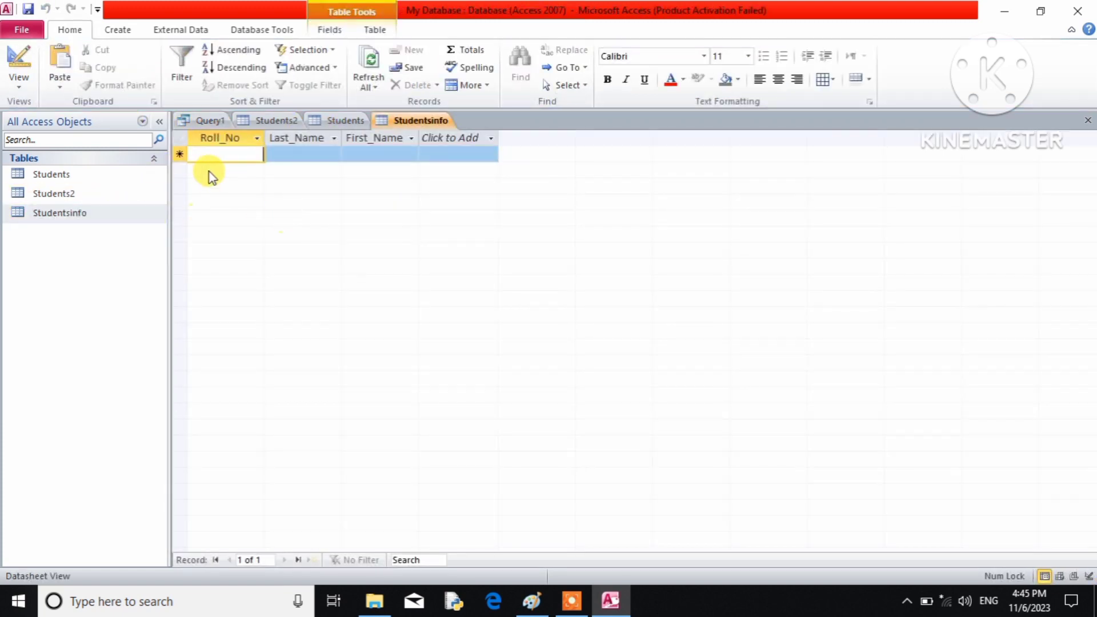
{"action": "left_click", "coordinate": [231, 150]}
{"action": "left_click", "coordinate": [19, 85]}
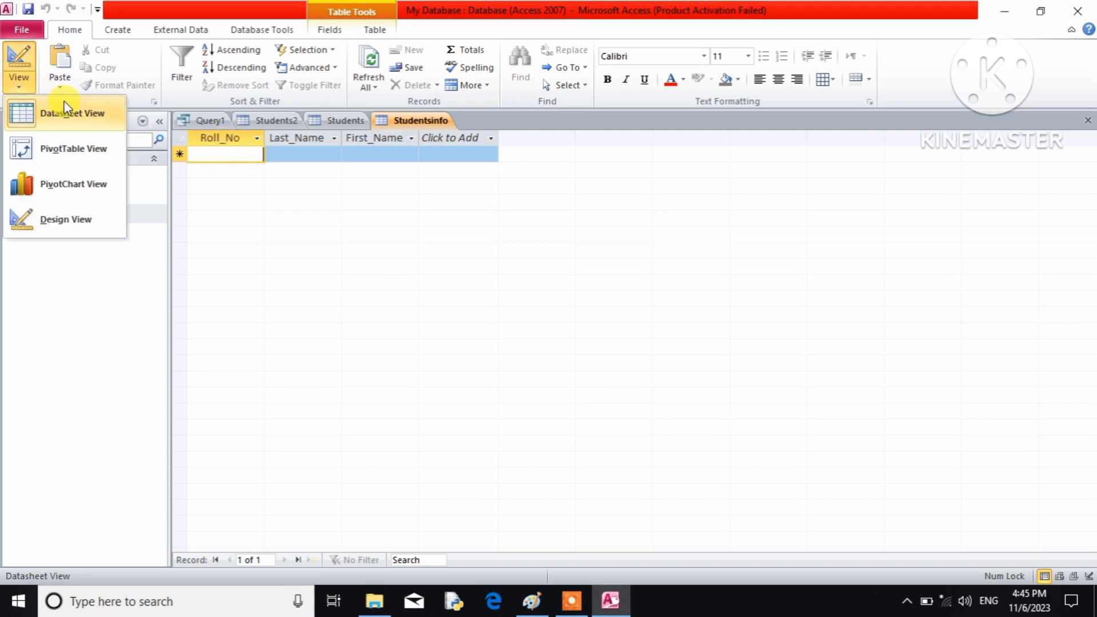
{"action": "left_click", "coordinate": [59, 223]}
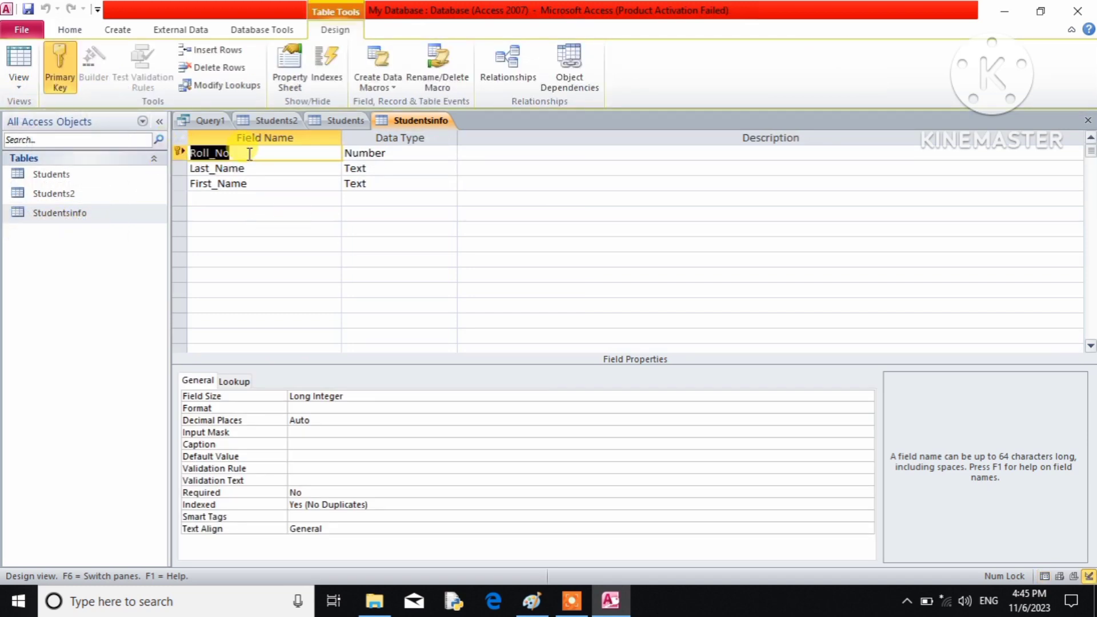
{"action": "left_click", "coordinate": [21, 87]}
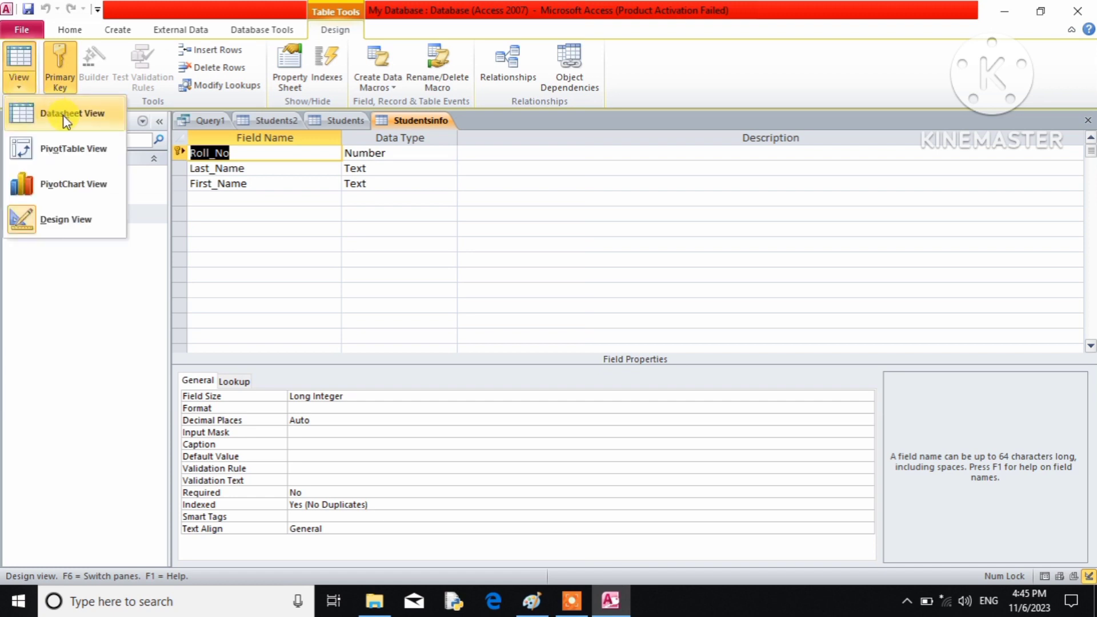
{"action": "left_click", "coordinate": [63, 115]}
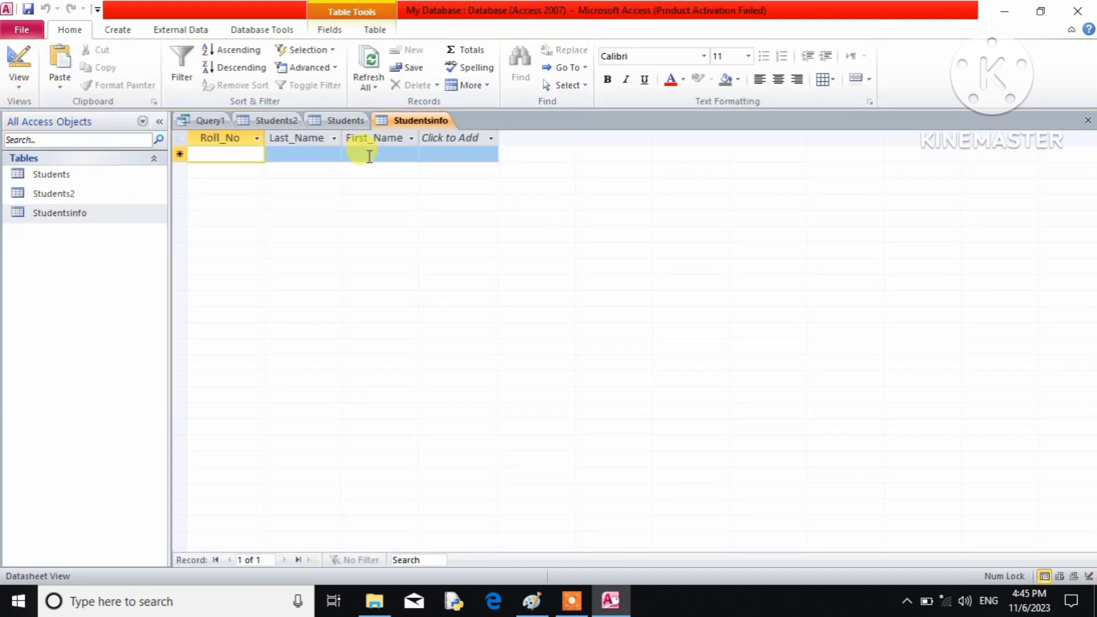
Replace the SQL in Query1 with an "insert into Studentsinfo values" statement containing roll number 101 and the student's last and first names
{"action": "left_click", "coordinate": [210, 122]}
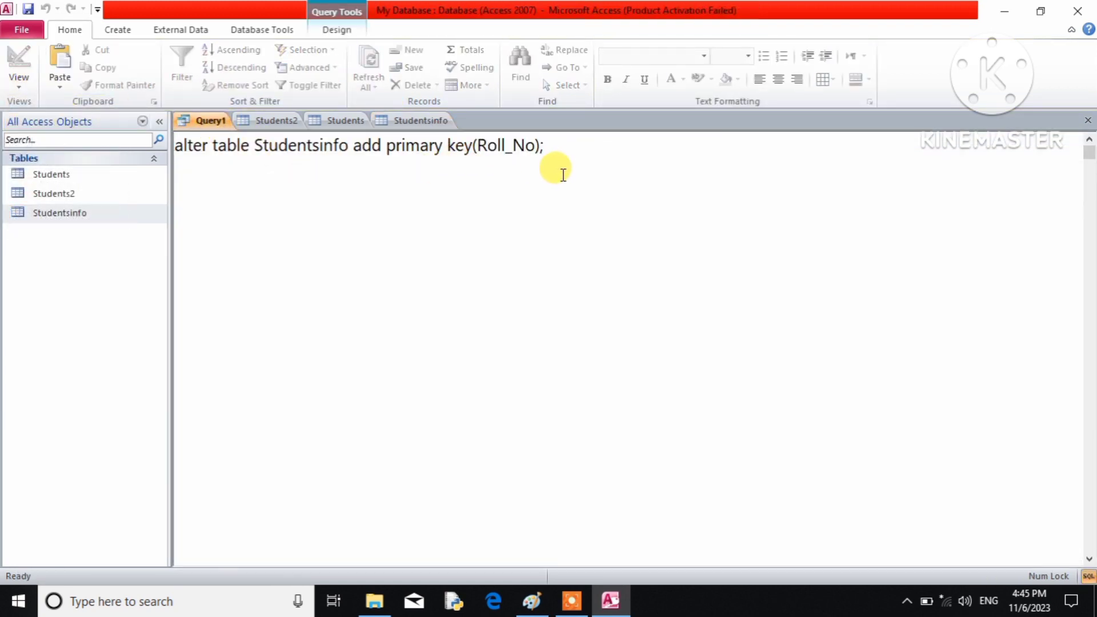
{"action": "left_click_drag", "start_coordinate": [564, 157], "coordinate": [158, 149]}
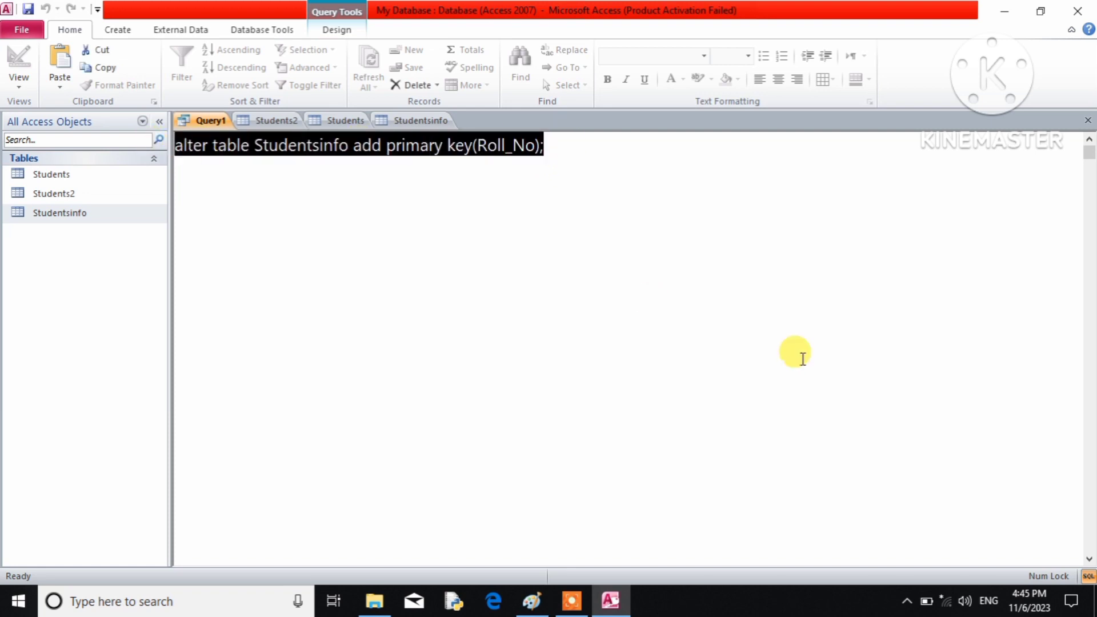
{"action": "key", "text": "BackSpace"}
{"action": "type", "text": "insert"}
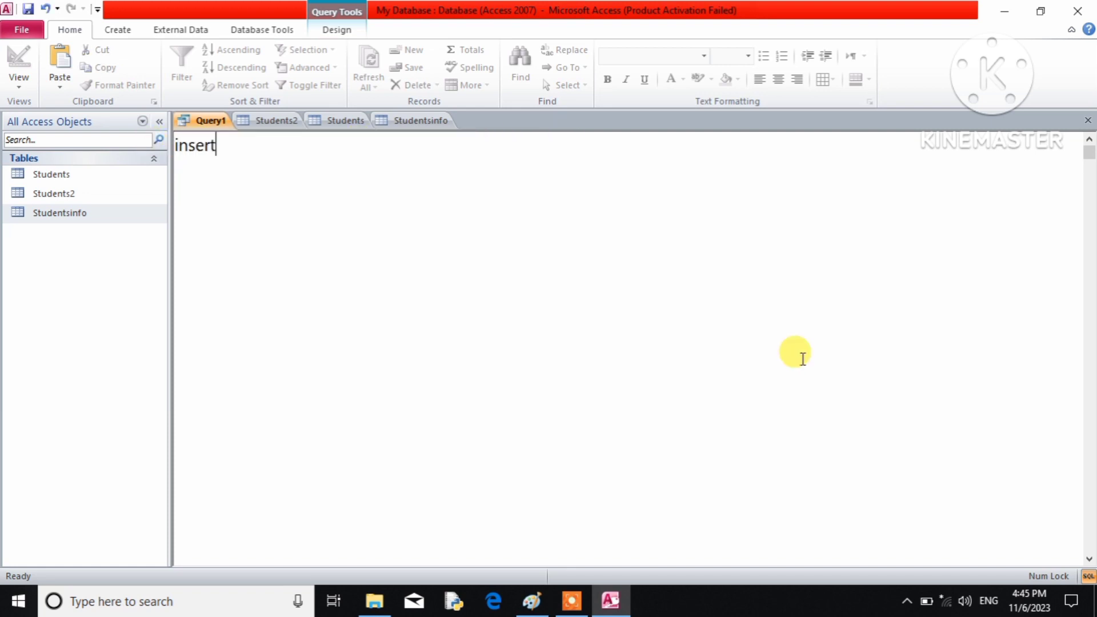
{"action": "type", "text": " into Stu"}
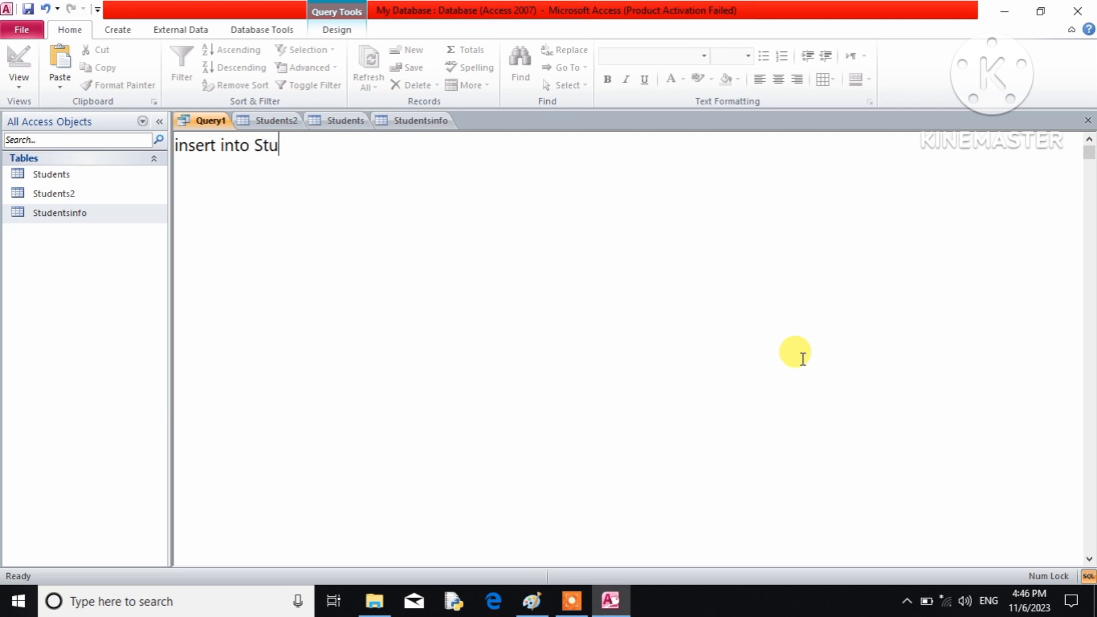
{"action": "type", "text": "dentsinfo"}
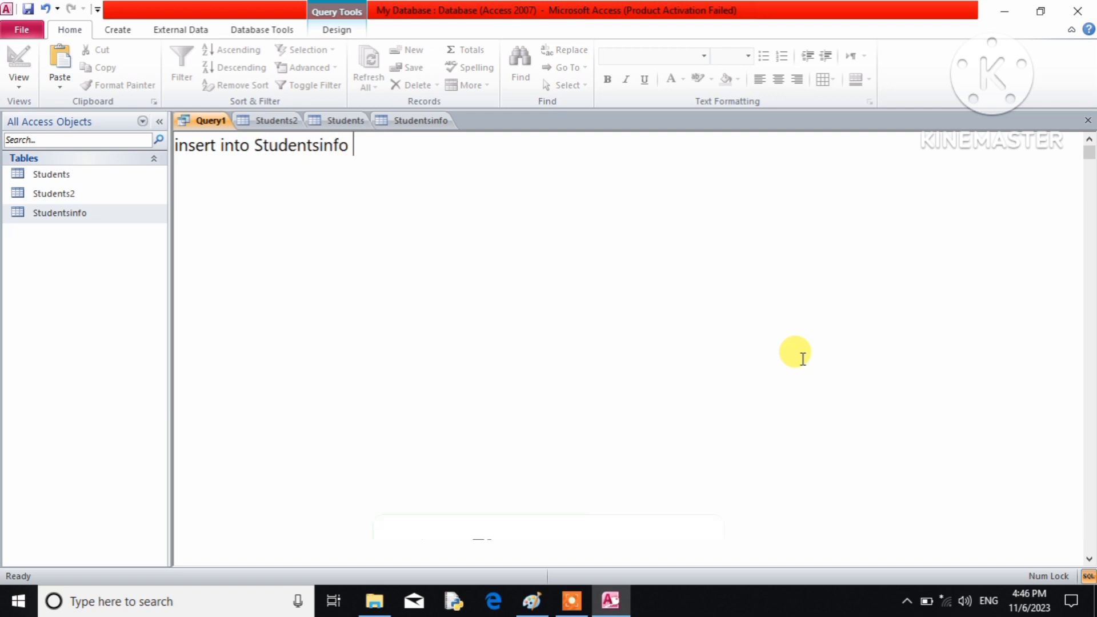
{"action": "type", "text": " vla"}
{"action": "key", "text": "BackSpace"}
{"action": "key", "text": "BackSpace"}
{"action": "type", "text": "al"}
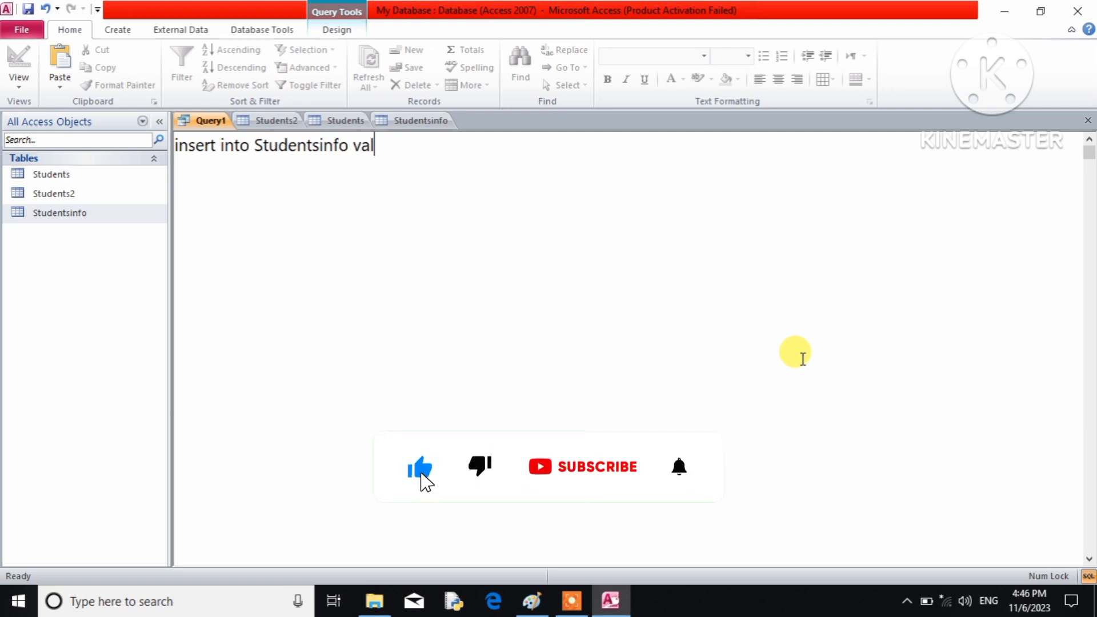
{"action": "type", "text": "ues(101"}
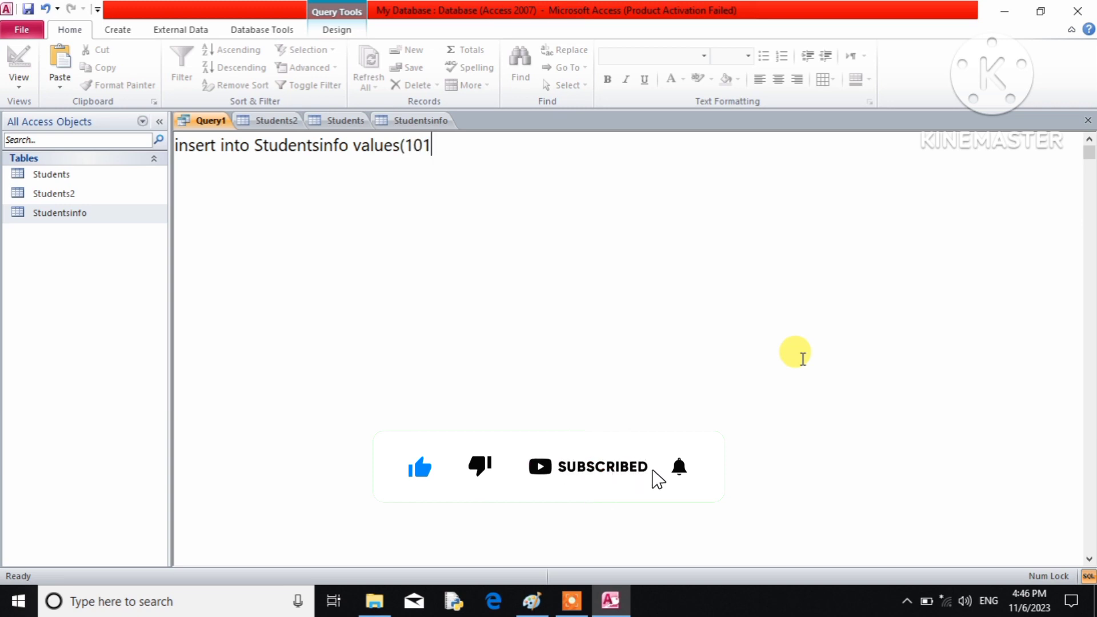
{"action": "type", "text": ",\"Singh\",\"R"}
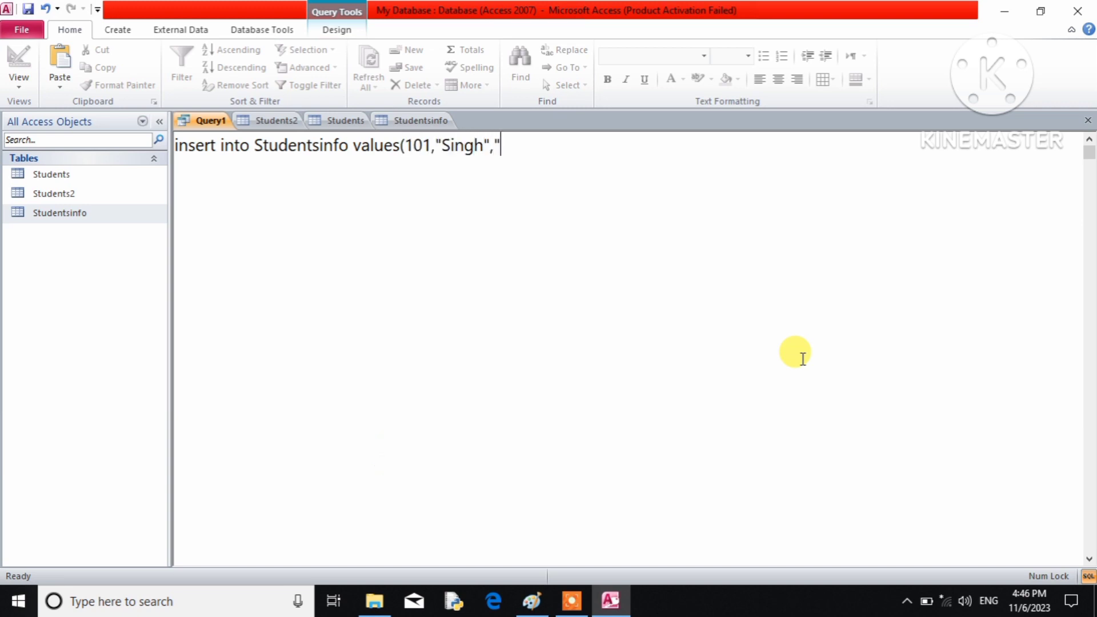
{"action": "type", "text": "am\")"}
Run the insert query, accept appending the row, and refresh the Studentsinfo datasheet
{"action": "left_click", "coordinate": [330, 29]}
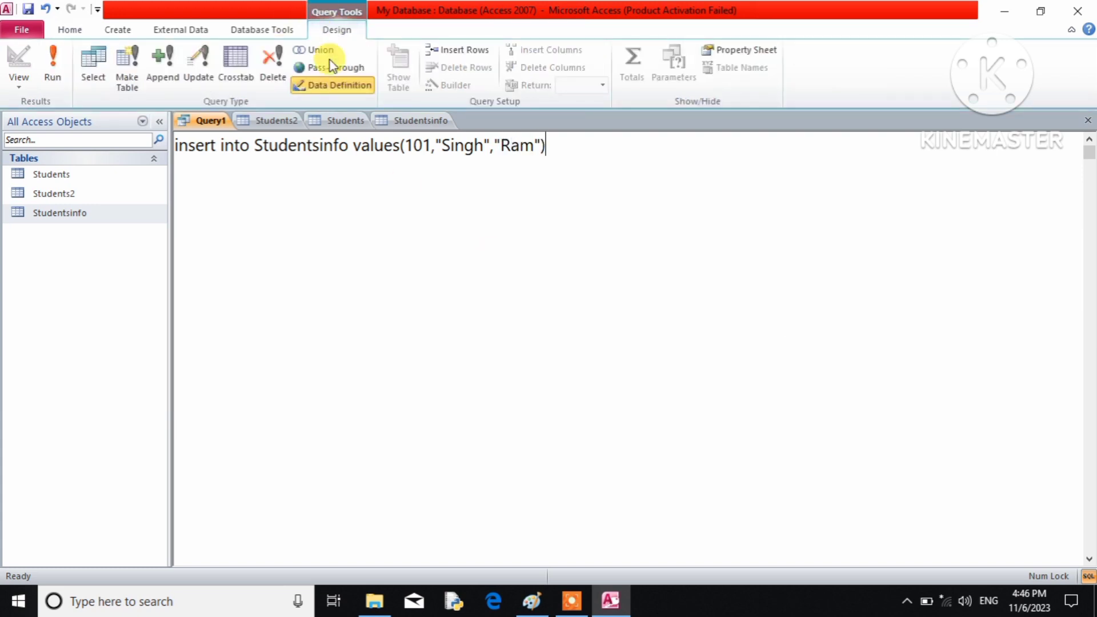
{"action": "left_click", "coordinate": [53, 68]}
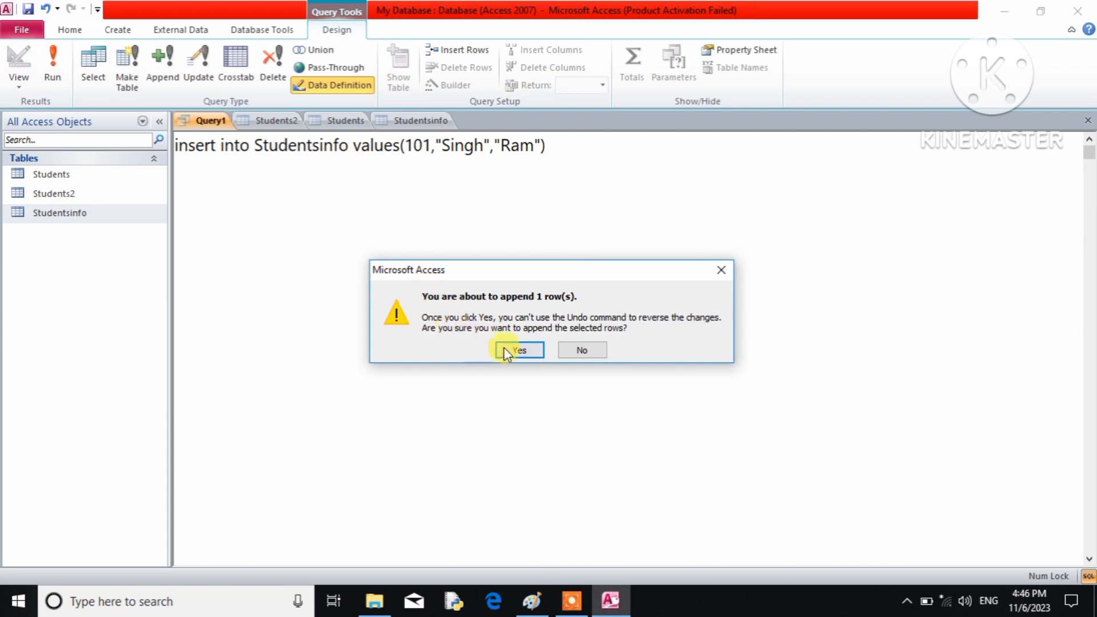
{"action": "left_click", "coordinate": [518, 348]}
{"action": "left_click", "coordinate": [406, 120]}
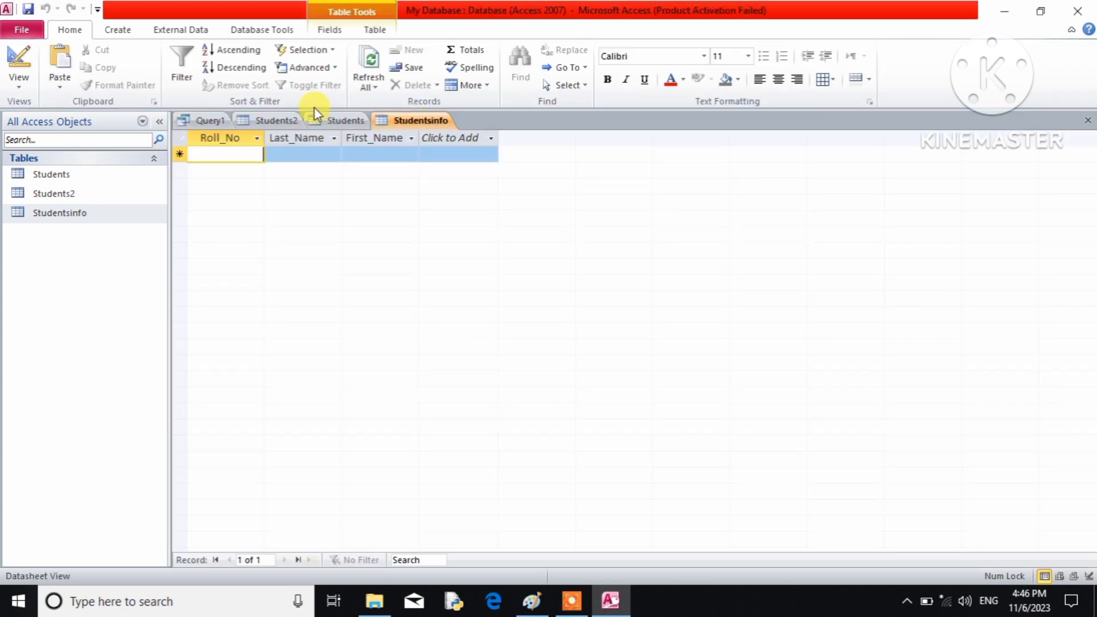
{"action": "left_click", "coordinate": [361, 80]}
{"action": "left_click", "coordinate": [370, 103]}
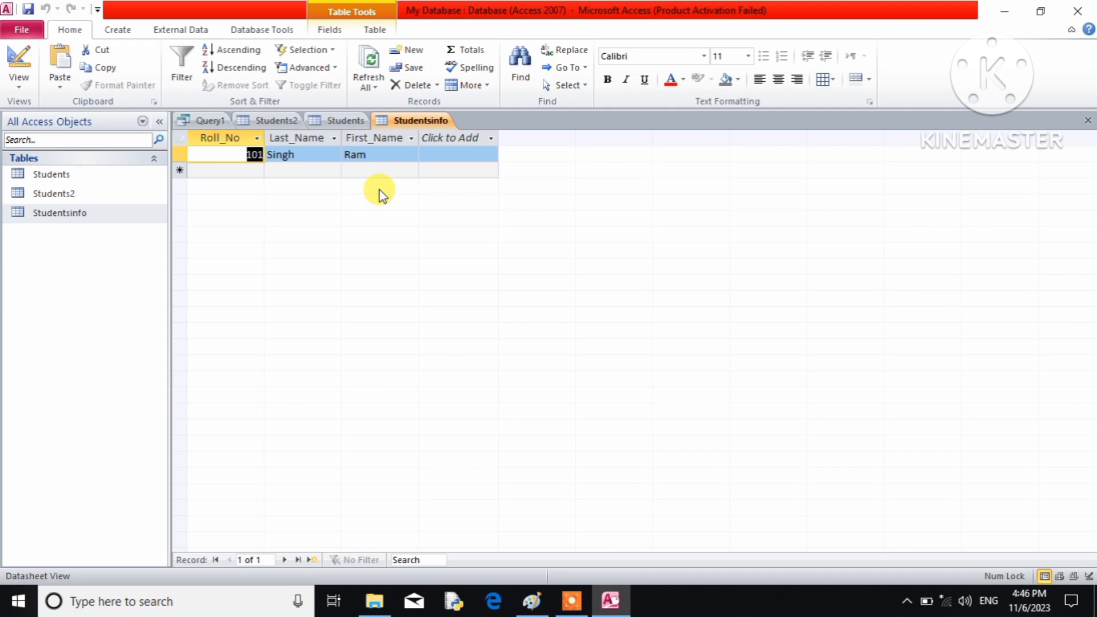
Replace the last name in Query1's insert statement with a different surname, keeping roll number 101
{"action": "left_click", "coordinate": [207, 122]}
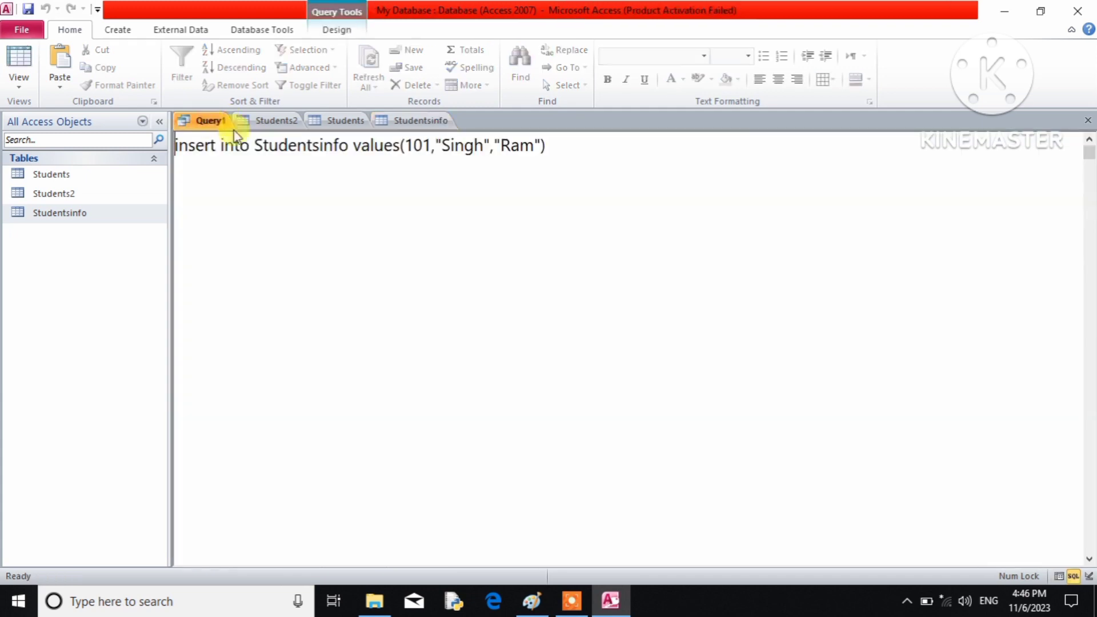
{"action": "left_click", "coordinate": [443, 147]}
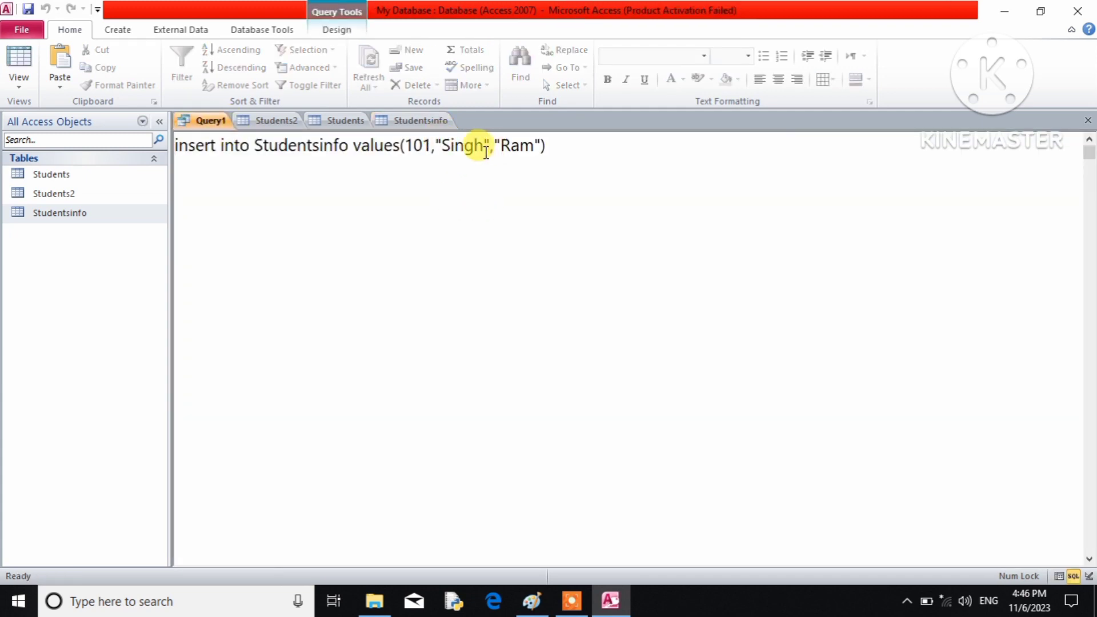
{"action": "key", "text": "Delete"}
{"action": "key", "text": "Delete"}
{"action": "key", "text": "Delete"}
{"action": "key", "text": "Delete"}
{"action": "key", "text": "Delete"}
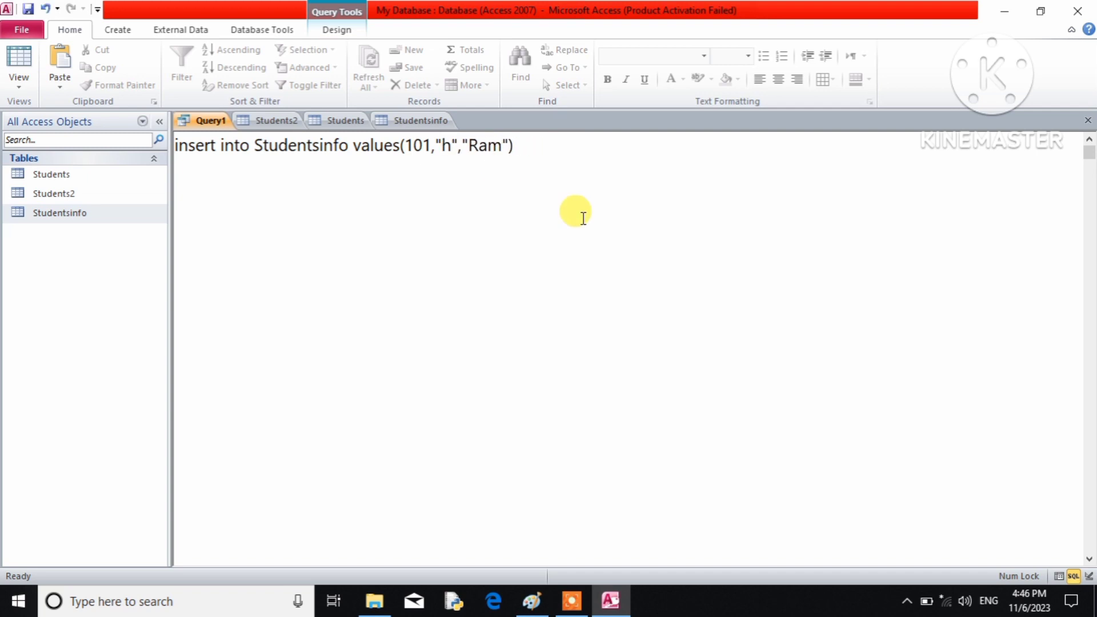
{"action": "type", "text": "Yadva"}
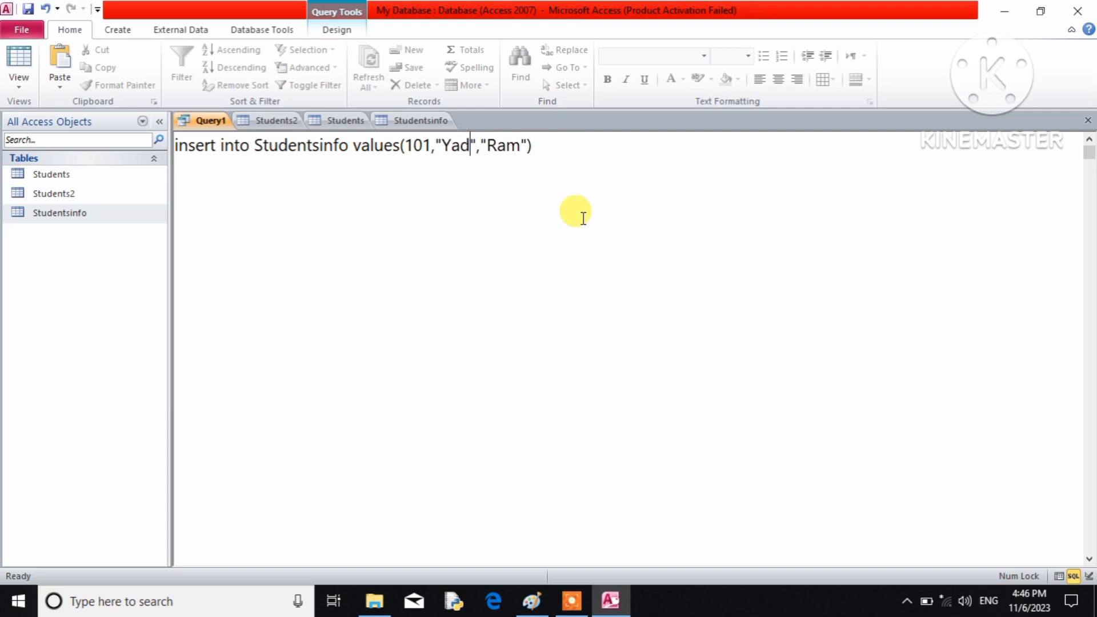
{"action": "key", "text": "BackSpace"}
{"action": "key", "text": "BackSpace"}
{"action": "type", "text": "av"}
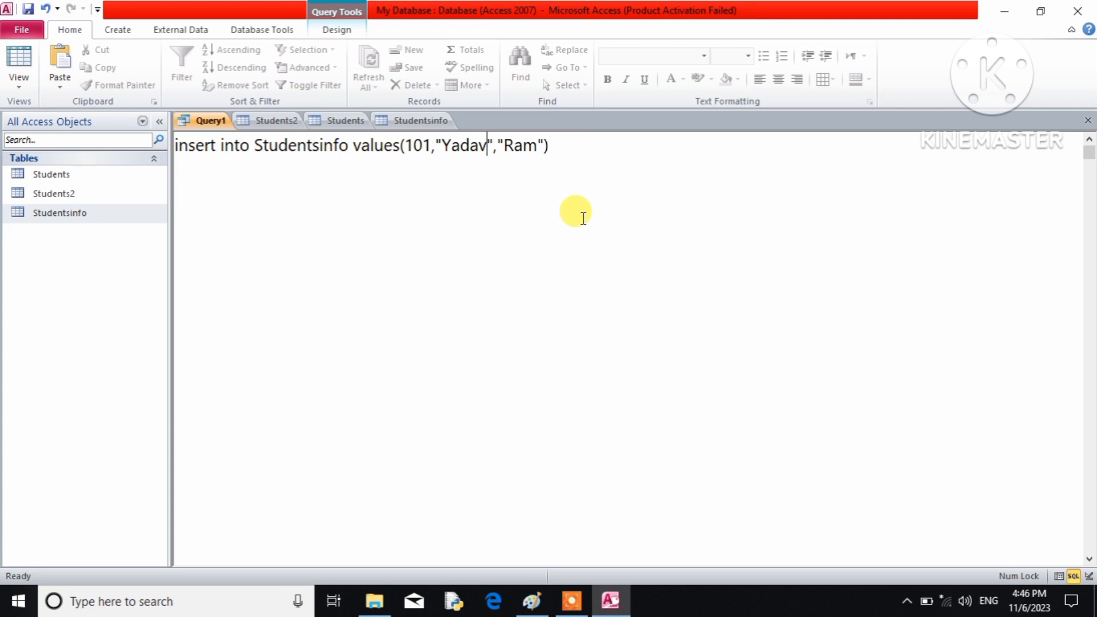
Replace the first name in Query1's insert statement with a different first name, keeping roll number 101
{"action": "key", "text": "Right"}
{"action": "key", "text": "Right"}
{"action": "key", "text": "Right"}
{"action": "key", "text": "Delete"}
{"action": "key", "text": "Delete"}
{"action": "key", "text": "Delete"}
{"action": "type", "text": "Mahesh"}
Try to append the second record with the duplicate roll number 101, and refresh the Studentsinfo datasheet to check the outcome
{"action": "left_click", "coordinate": [329, 32]}
{"action": "left_click", "coordinate": [49, 77]}
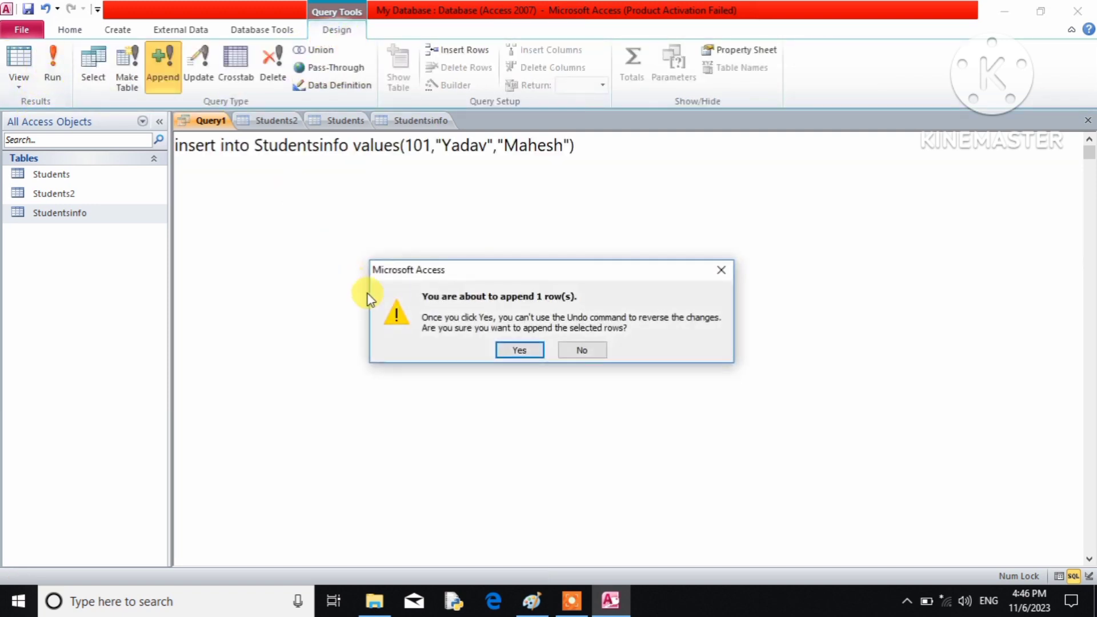
{"action": "left_click", "coordinate": [520, 353]}
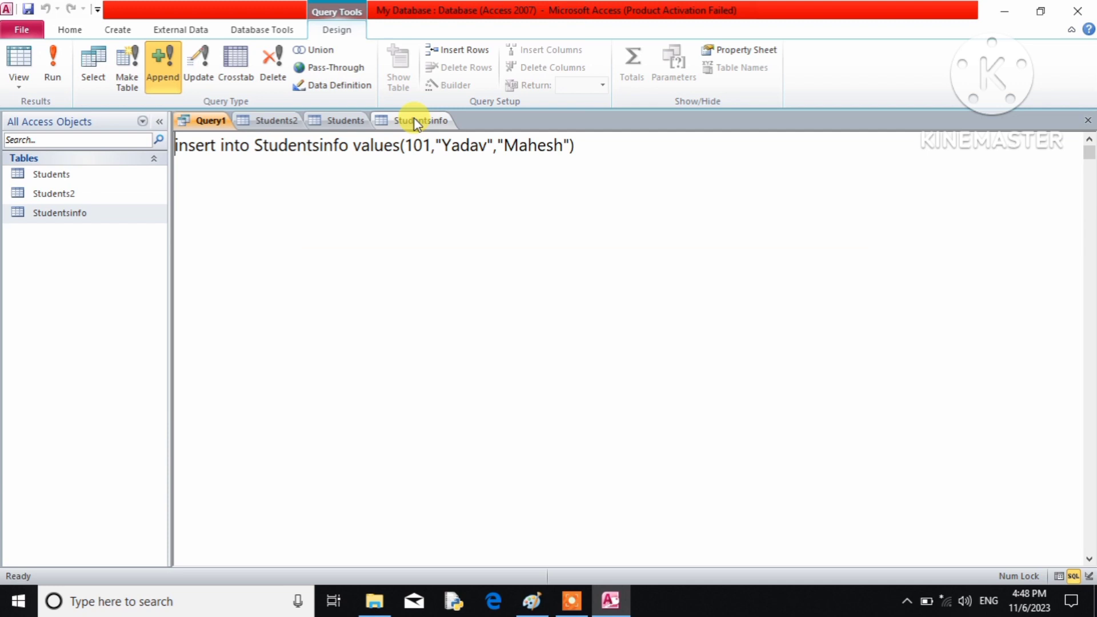
{"action": "left_click", "coordinate": [417, 120]}
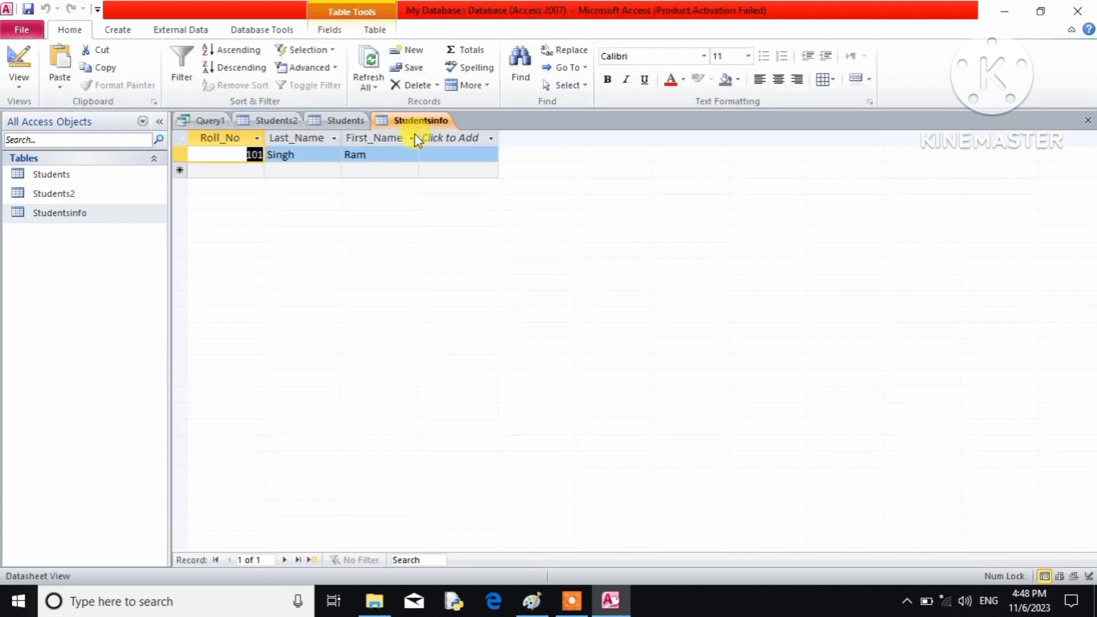
{"action": "left_click", "coordinate": [369, 89]}
{"action": "left_click", "coordinate": [379, 104]}
Change the roll number in Query1's insert statement to 102
{"action": "left_click", "coordinate": [219, 121]}
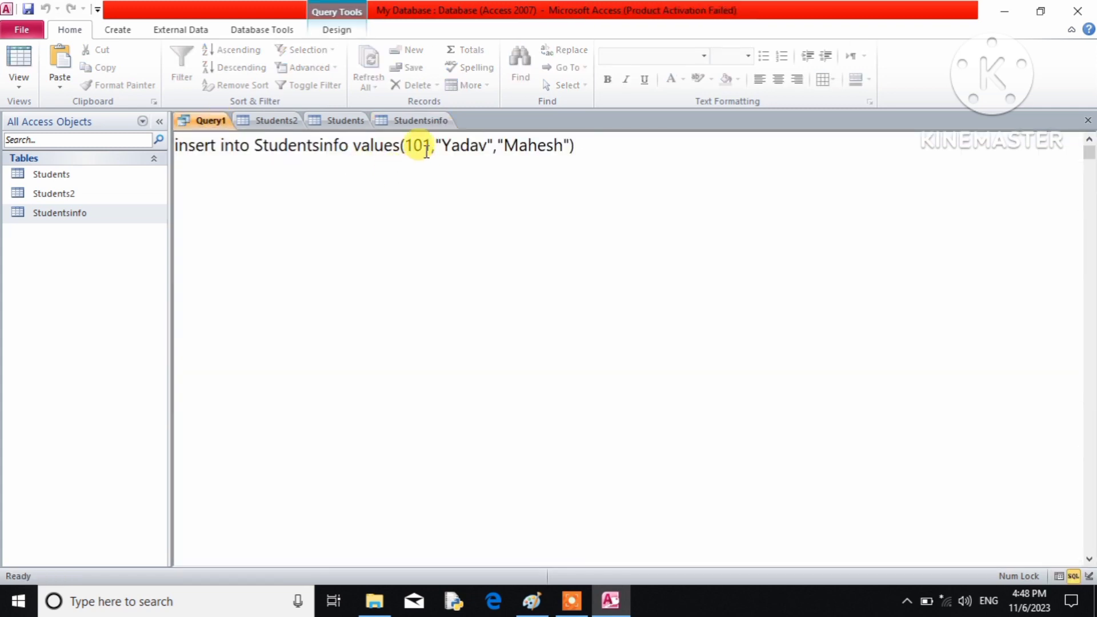
{"action": "key", "text": "BackSpace"}
{"action": "type", "text": "2"}
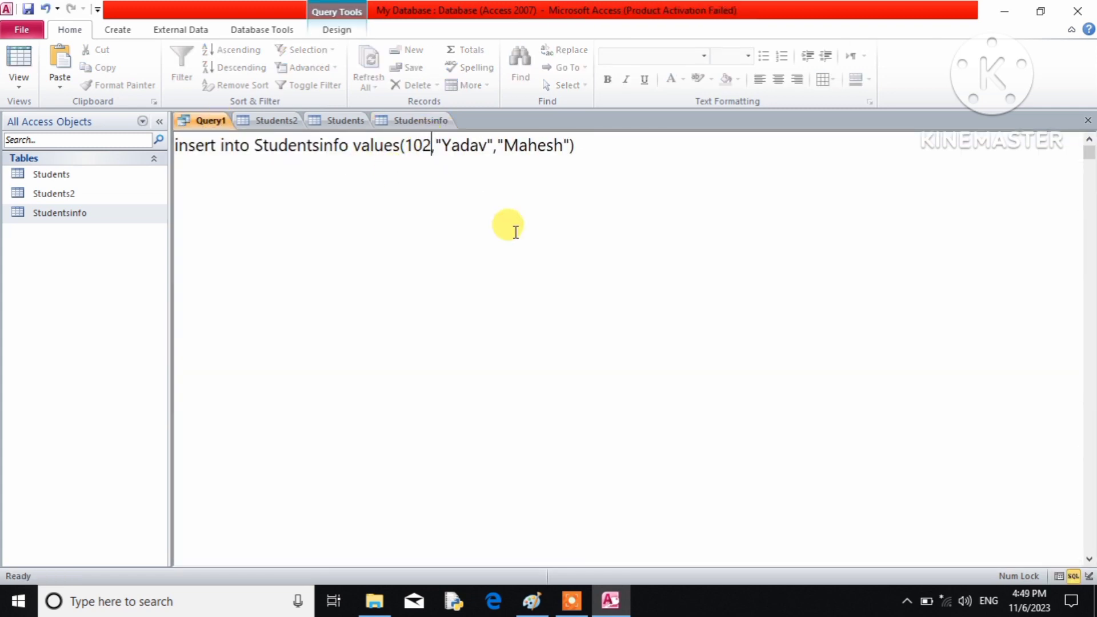
Run the insert query for roll number 102, accept appending the row, and refresh the Studentsinfo datasheet
{"action": "left_click", "coordinate": [342, 30]}
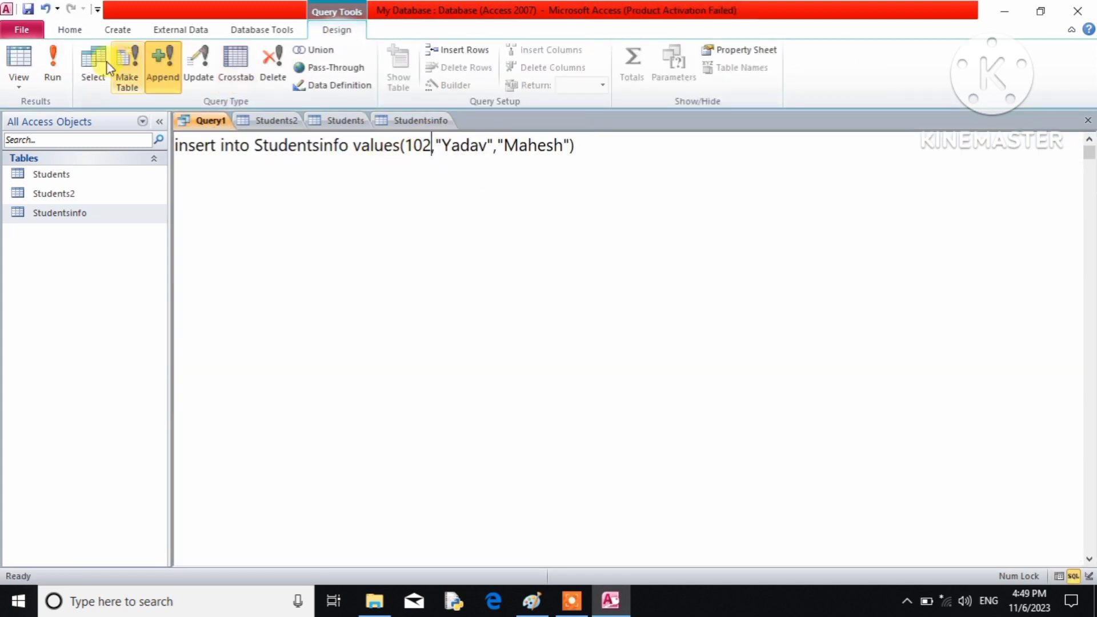
{"action": "left_click", "coordinate": [52, 64]}
{"action": "left_click", "coordinate": [520, 352]}
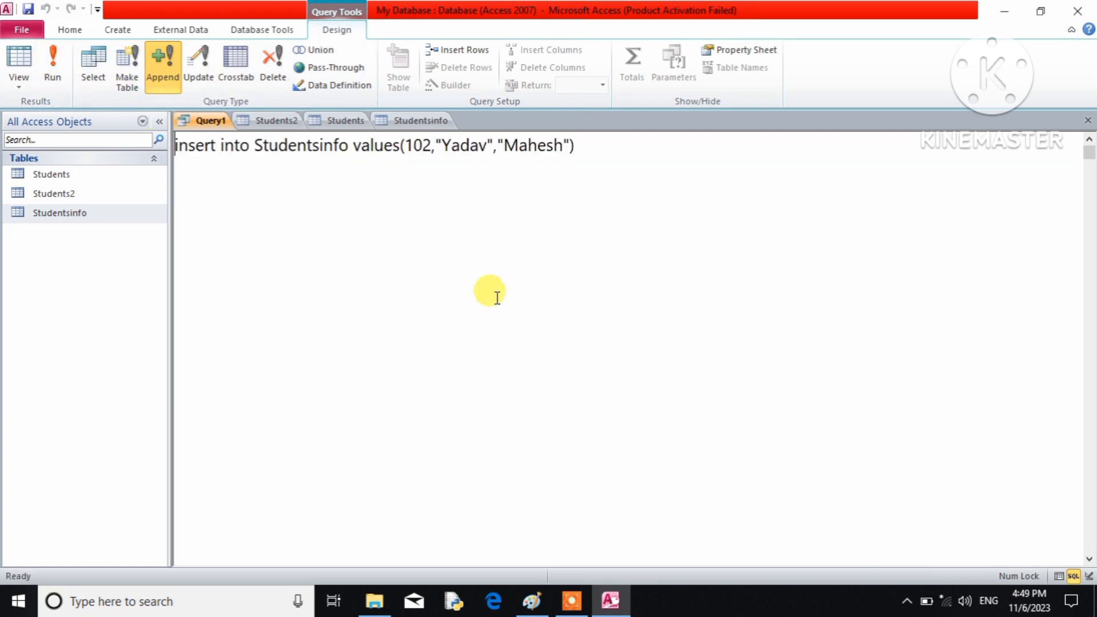
{"action": "left_click", "coordinate": [400, 121]}
{"action": "left_click", "coordinate": [374, 92]}
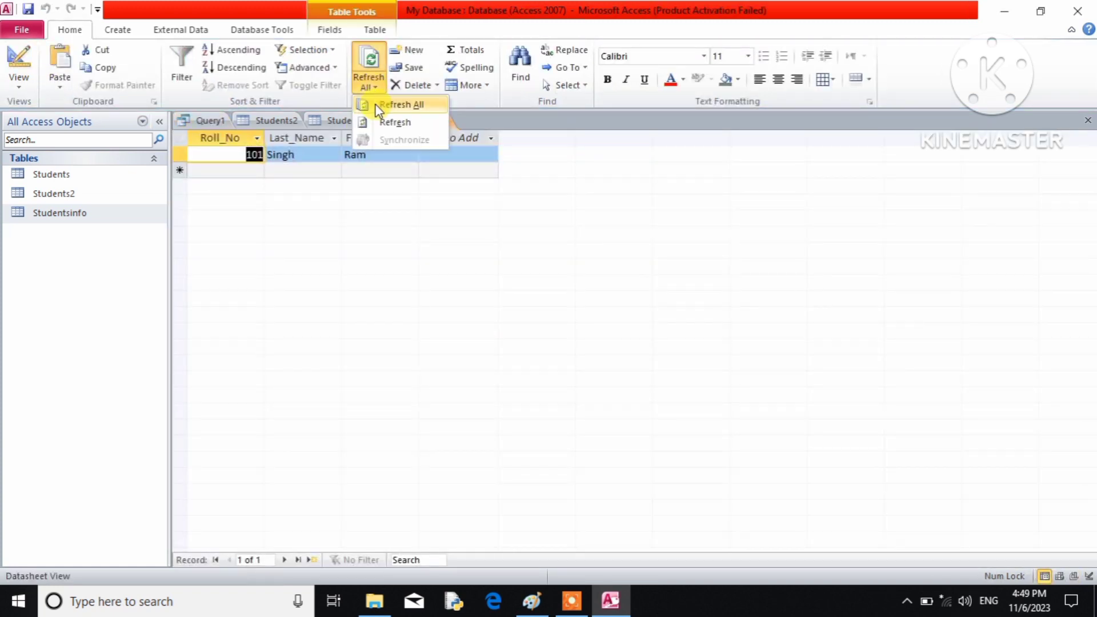
{"action": "left_click", "coordinate": [377, 106]}
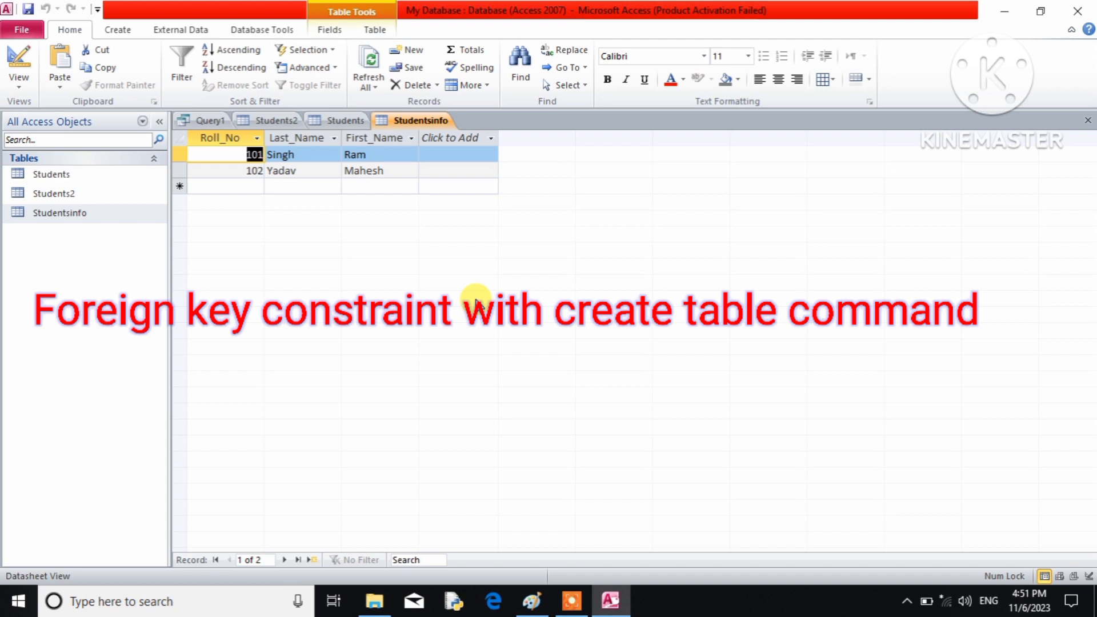
Examine the Customer and Orders key diagram in Paint, and return to Query1 in Access
{"action": "left_click", "coordinate": [532, 601]}
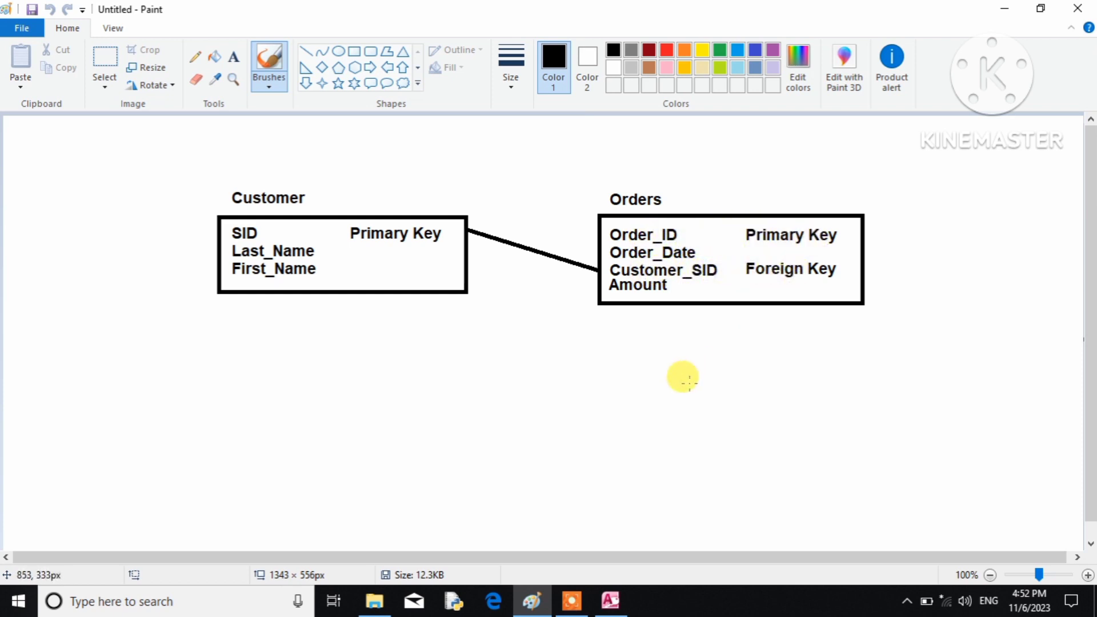
{"action": "left_click", "coordinate": [611, 600]}
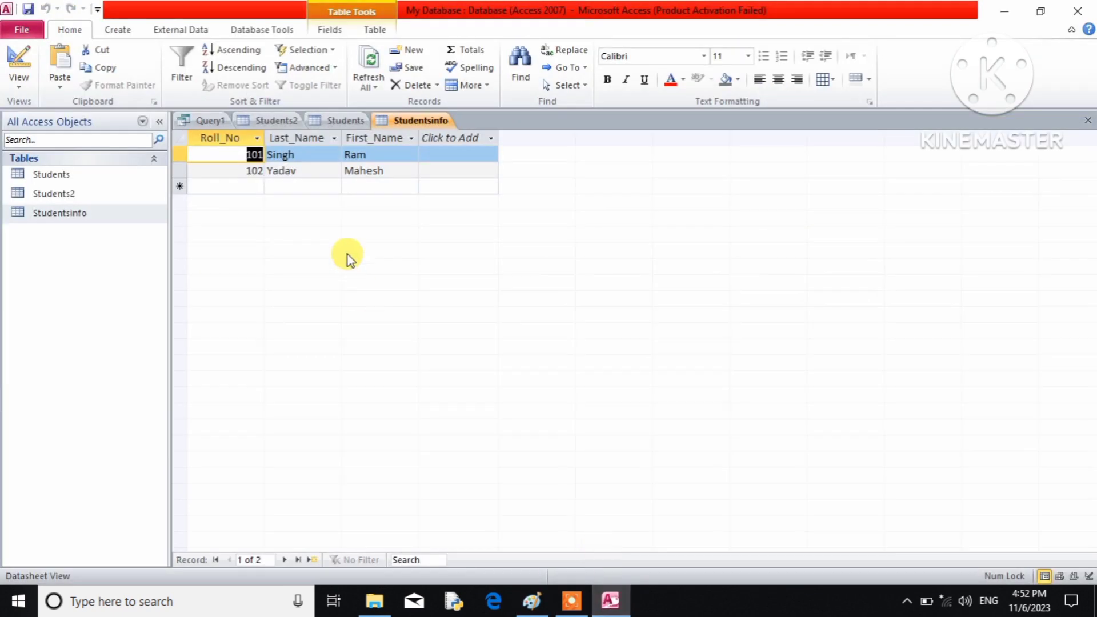
{"action": "left_click", "coordinate": [208, 117]}
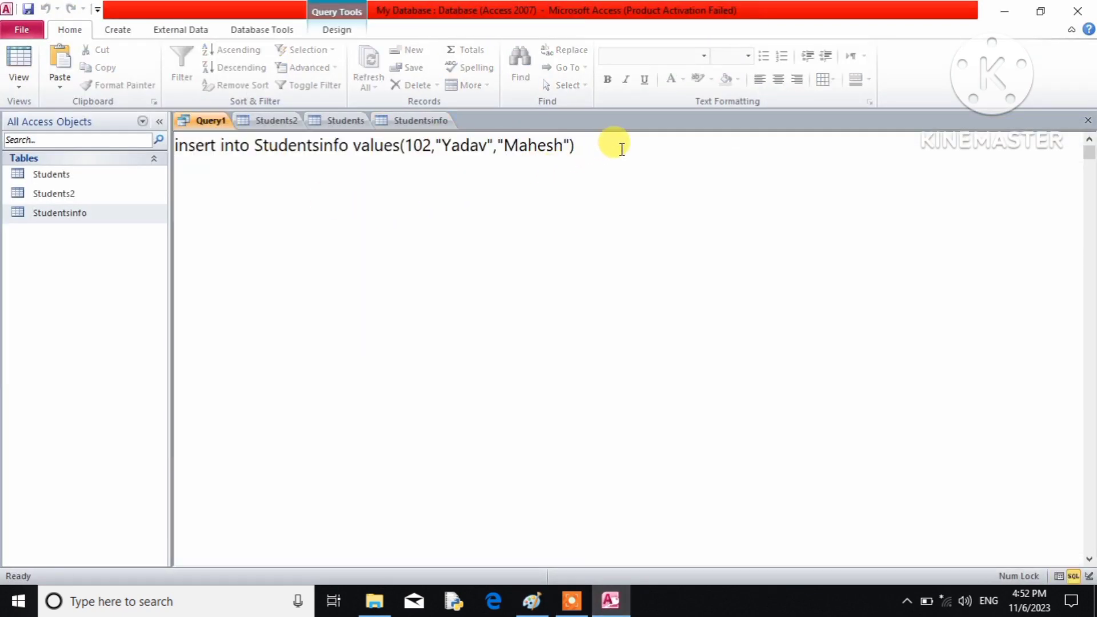
Replace Query1's SQL with the start of a "create table Customer(" statement, defining the column "SID integer primary key,"
{"action": "left_click_drag", "start_coordinate": [615, 145], "coordinate": [170, 146]}
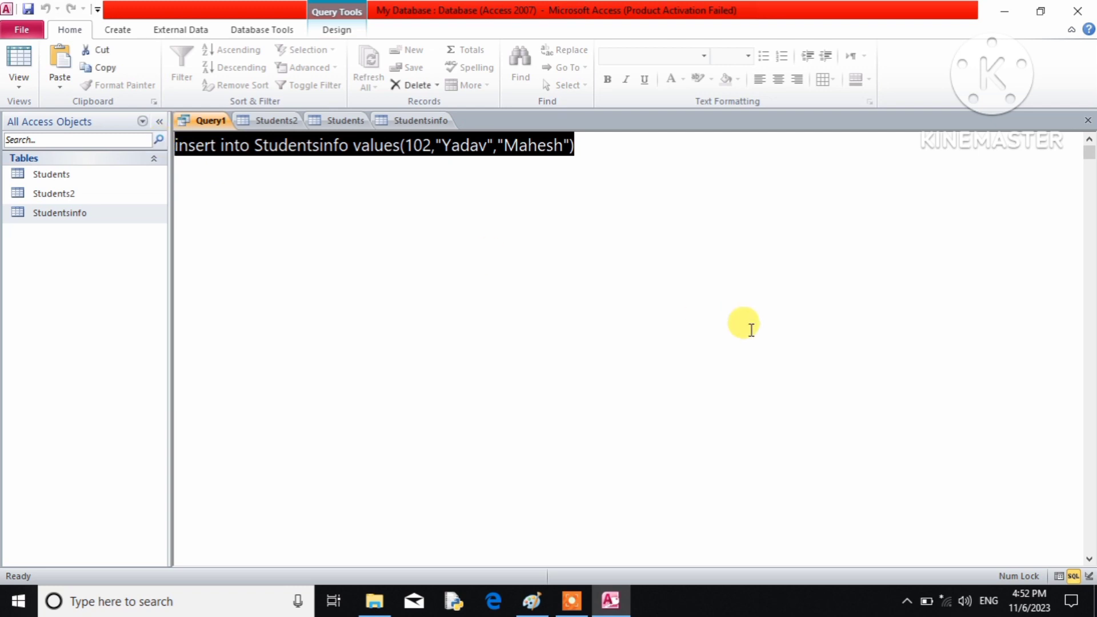
{"action": "key", "text": "BackSpace"}
{"action": "type", "text": "crea"}
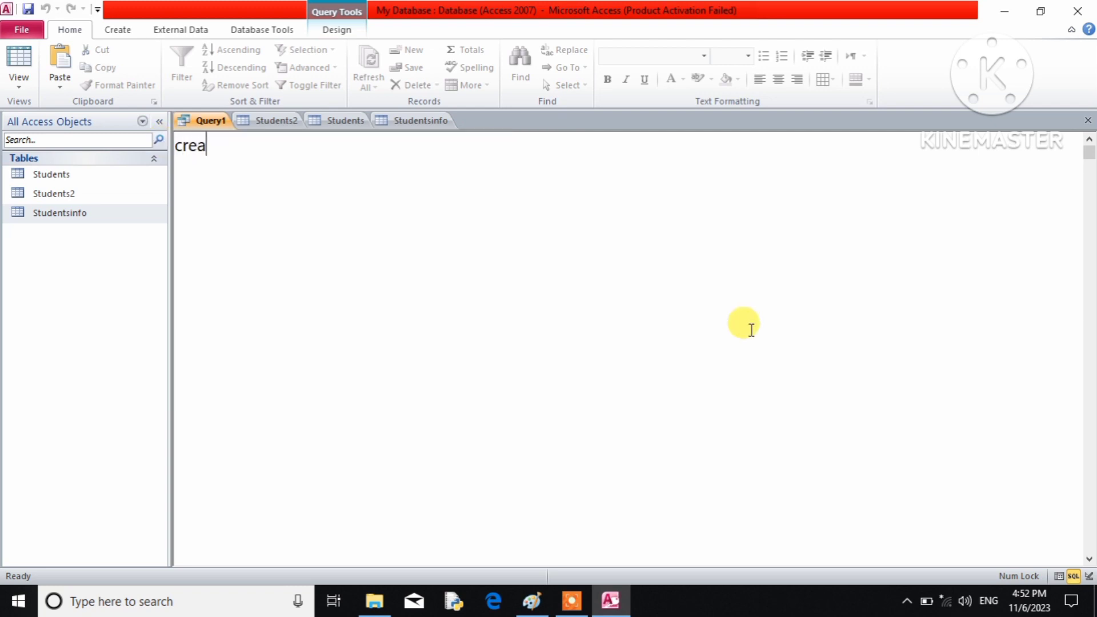
{"action": "type", "text": "te table Custom"}
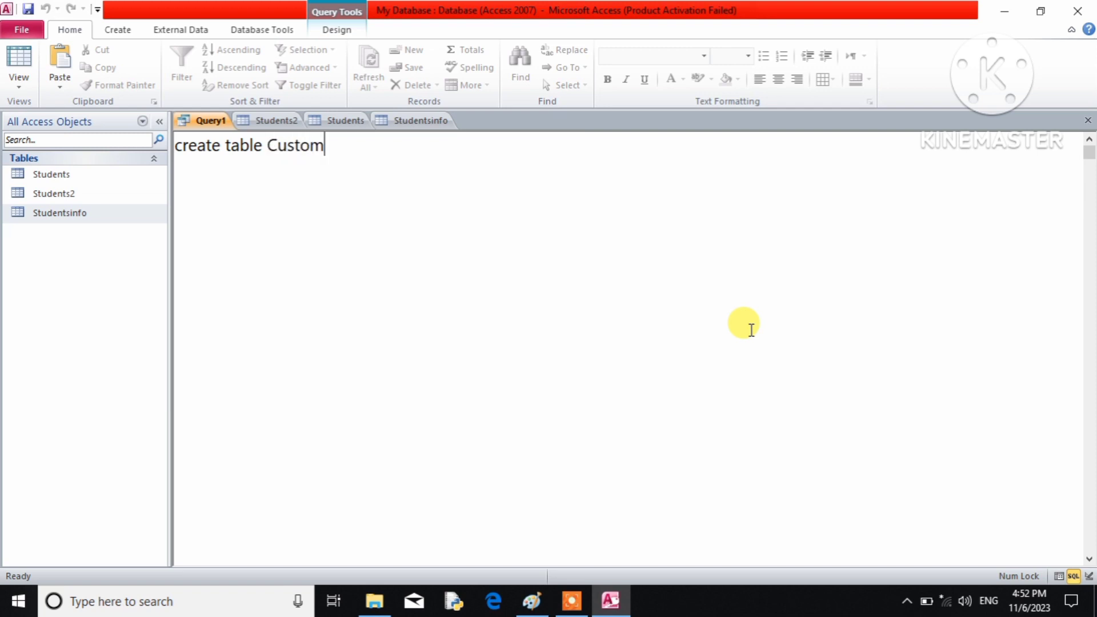
{"action": "type", "text": "er("}
{"action": "key", "text": "Return"}
{"action": "type", "text": "Si"}
{"action": "key", "text": "BackSpace"}
{"action": "type", "text": "ID"}
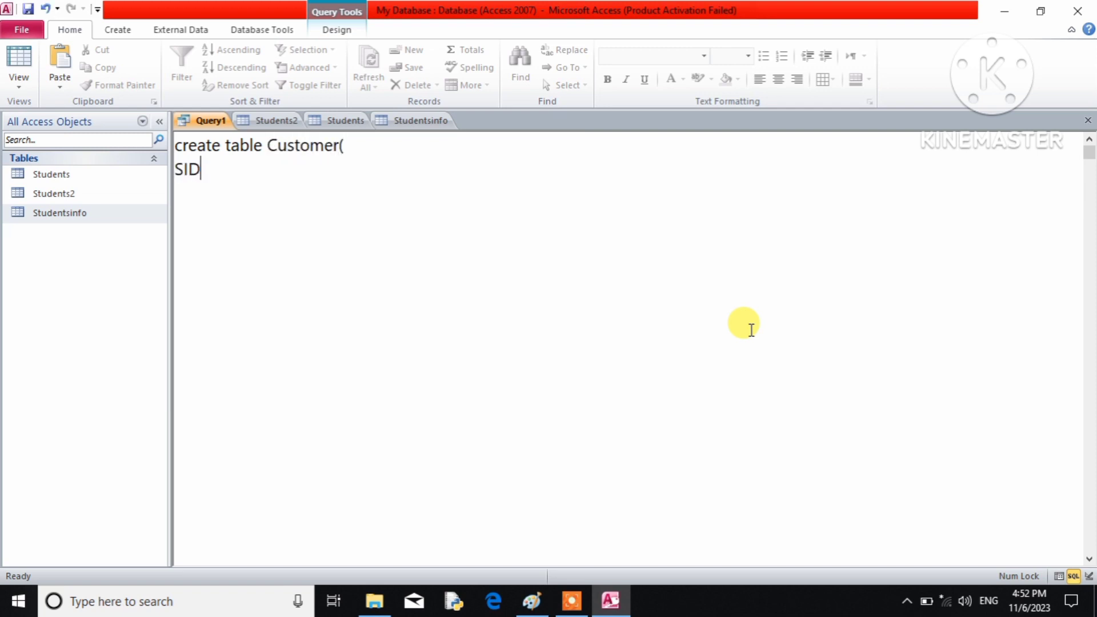
{"action": "type", "text": " integer primar"}
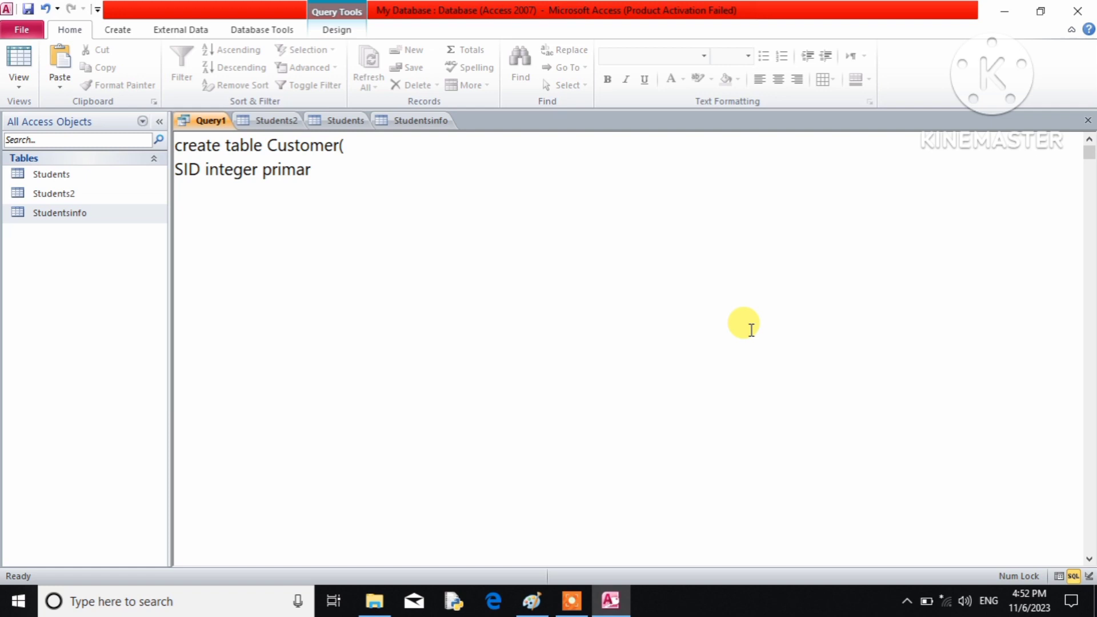
{"action": "key", "text": "BackSpace"}
{"action": "type", "text": "ry key,"}
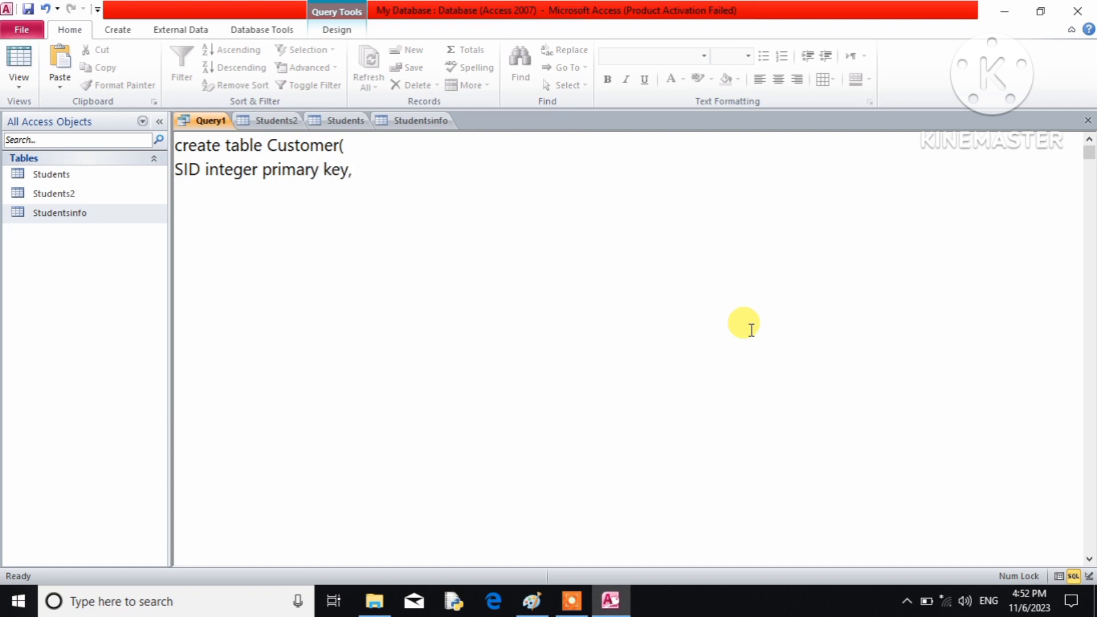
Complete the Customer create table statement with the columns Last_Name varchar(30) and First_Name varchar(30), closing it with ");"
{"action": "key", "text": "Return"}
{"action": "type", "text": "Last_n"}
{"action": "key", "text": "BackSpace"}
{"action": "type", "text": "Name "}
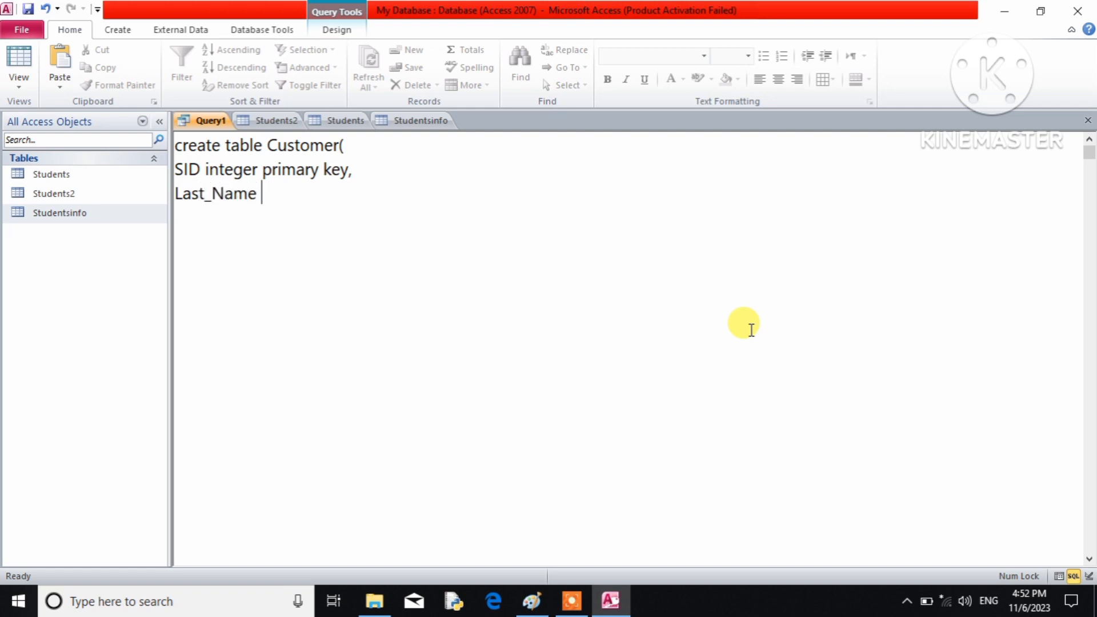
{"action": "type", "text": "varchar("}
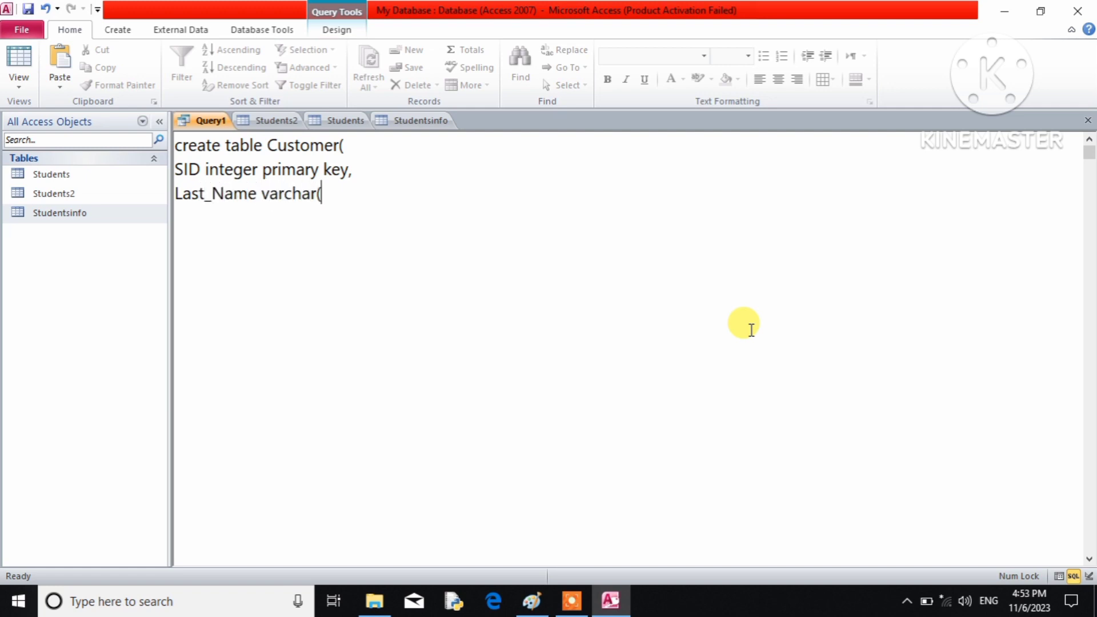
{"action": "type", "text": "30),"}
{"action": "key", "text": "Return"}
{"action": "type", "text": "First_N"}
{"action": "type", "text": "ame "}
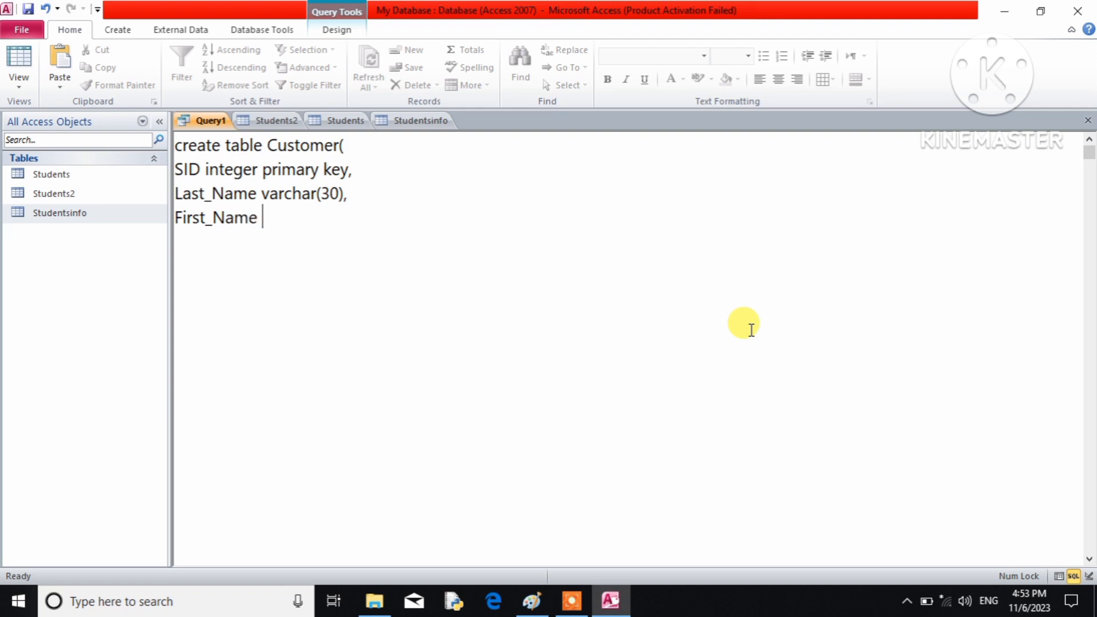
{"action": "type", "text": "varchar(30)"}
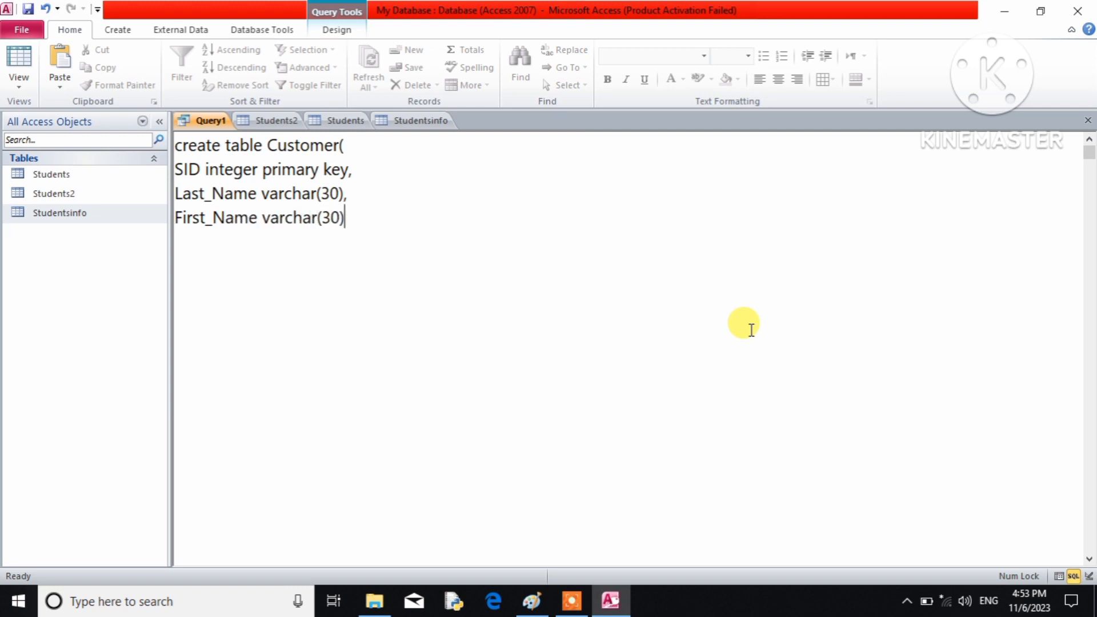
{"action": "type", "text": ");"}
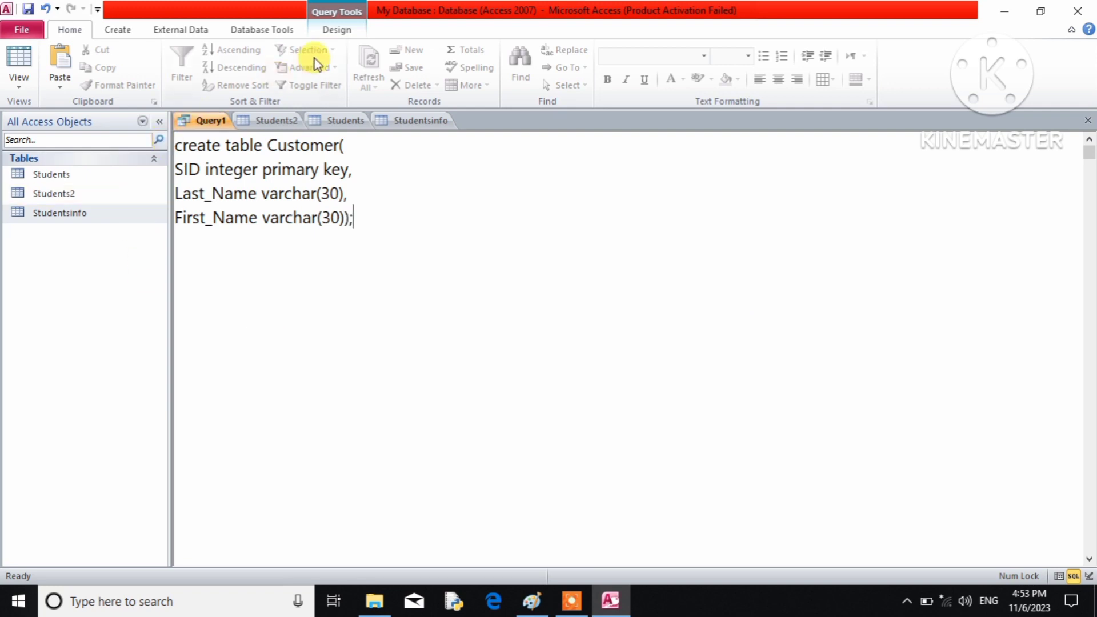
Run the create table query and open the new Customer table
{"action": "left_click", "coordinate": [336, 31]}
{"action": "left_click", "coordinate": [50, 77]}
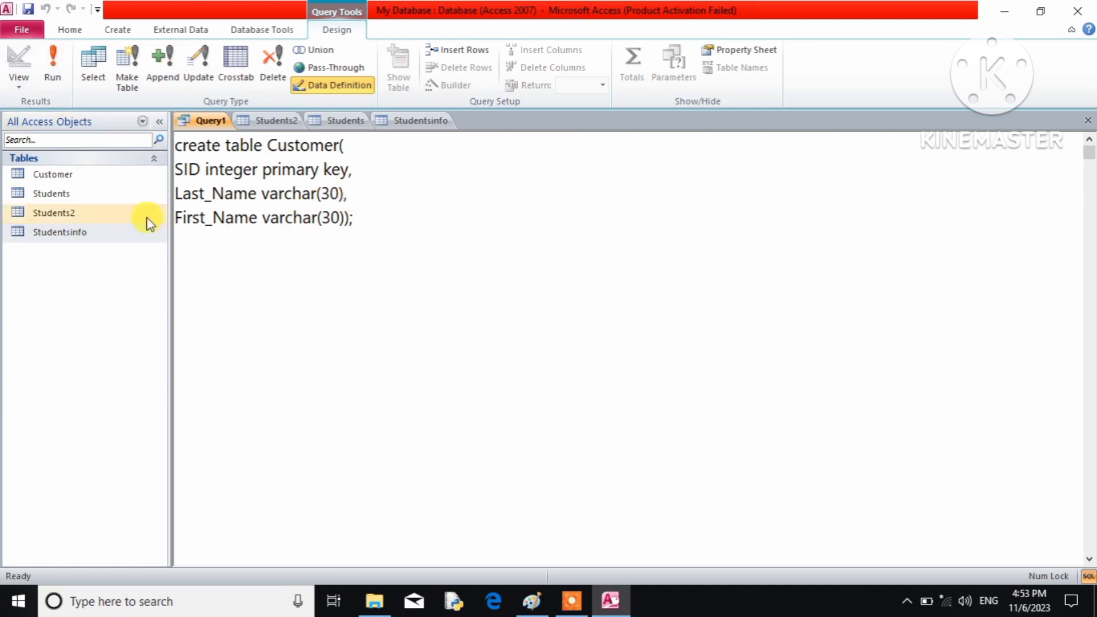
{"action": "double_click", "coordinate": [87, 184]}
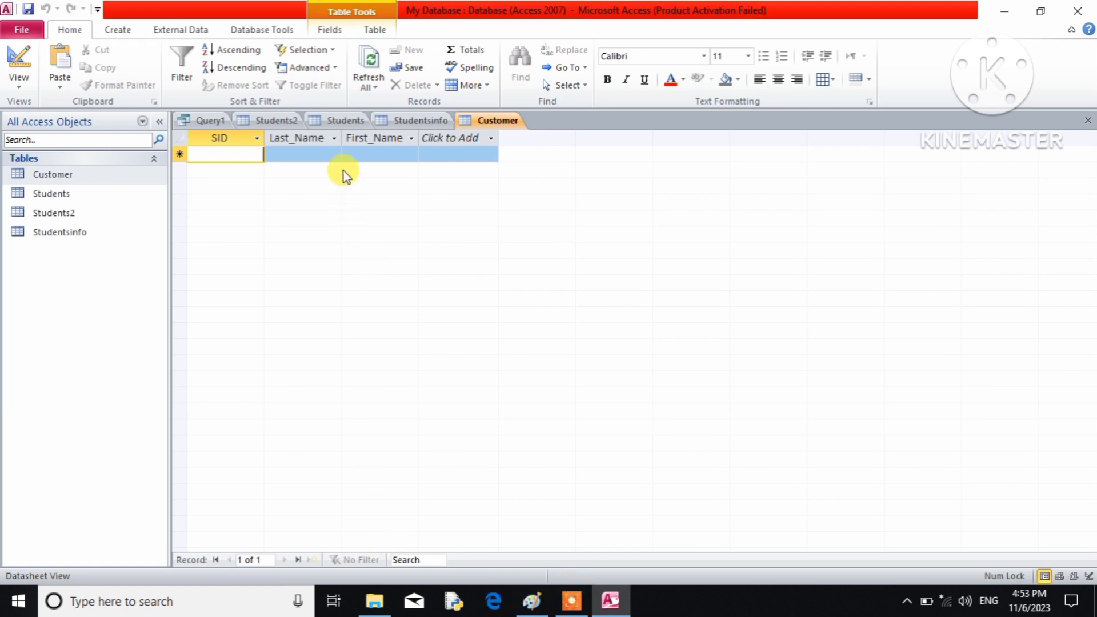
Compare the Customer table with the Paint diagram and check its SID key in Design View, returning to Datasheet View
{"action": "left_click", "coordinate": [532, 599]}
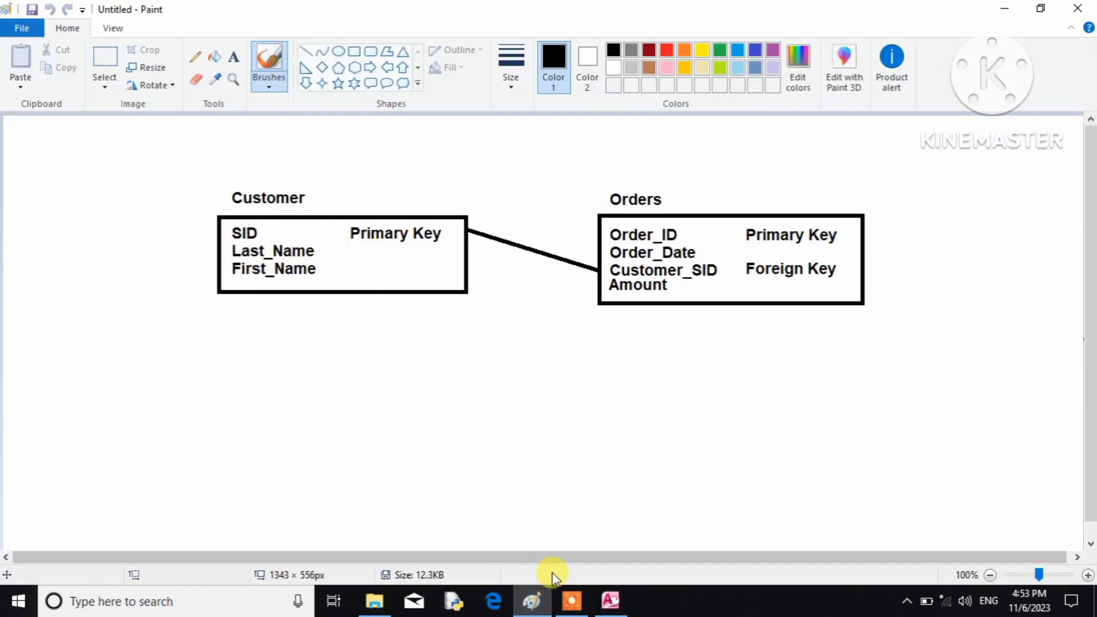
{"action": "left_click", "coordinate": [610, 600]}
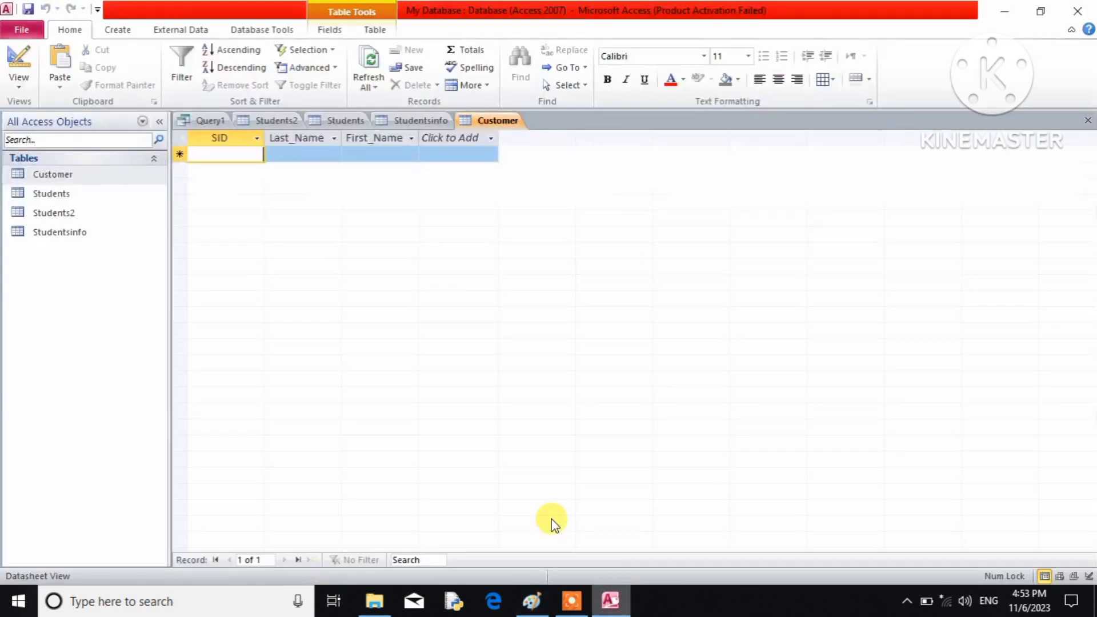
{"action": "left_click", "coordinate": [23, 87]}
{"action": "left_click", "coordinate": [80, 229]}
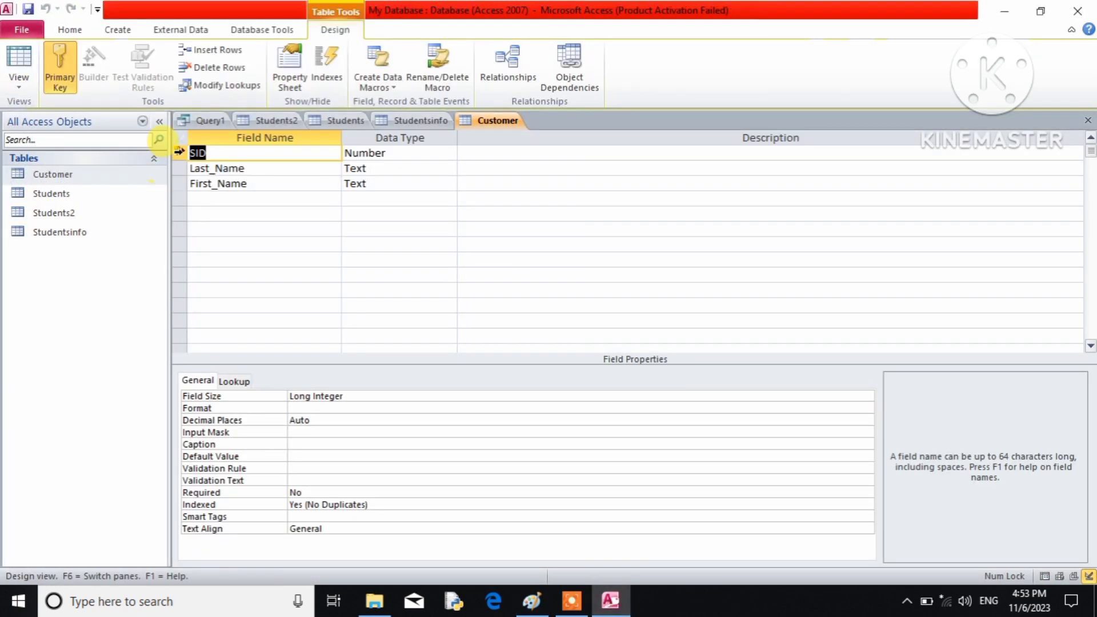
{"action": "left_click", "coordinate": [25, 86]}
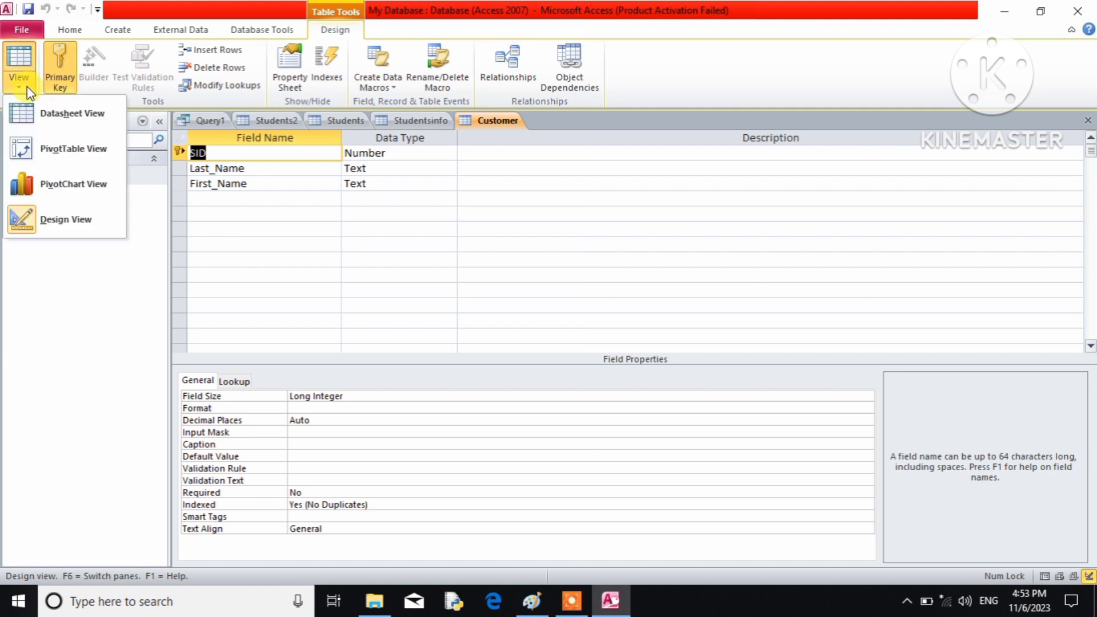
{"action": "left_click", "coordinate": [46, 124]}
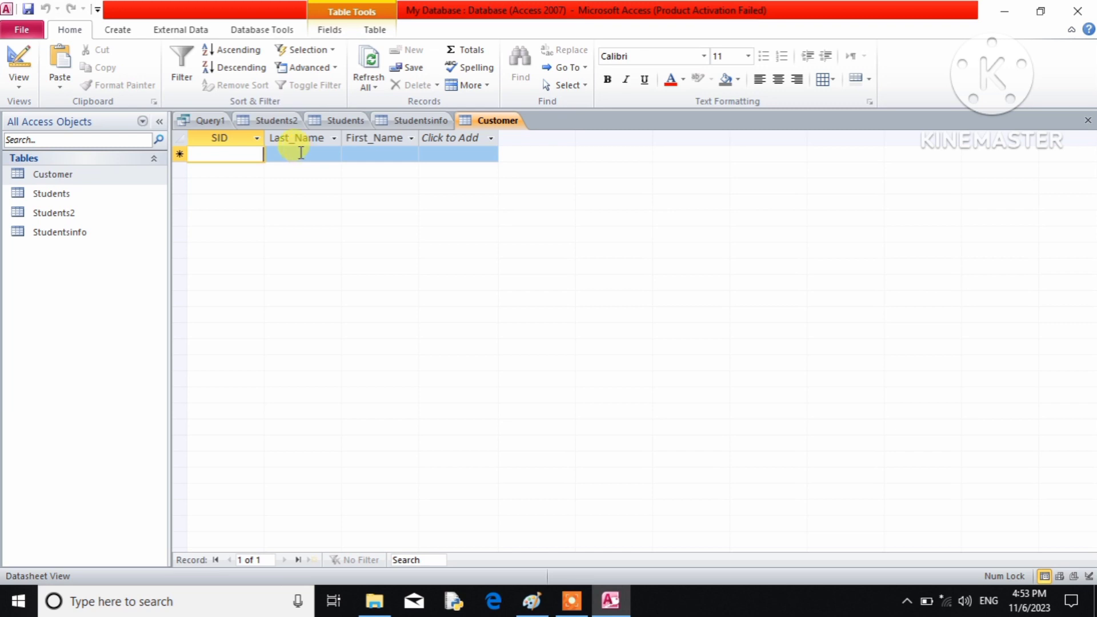
Add a record to the Customer table with SID 101 and the customer's last and first names
{"action": "type", "text": "101"}
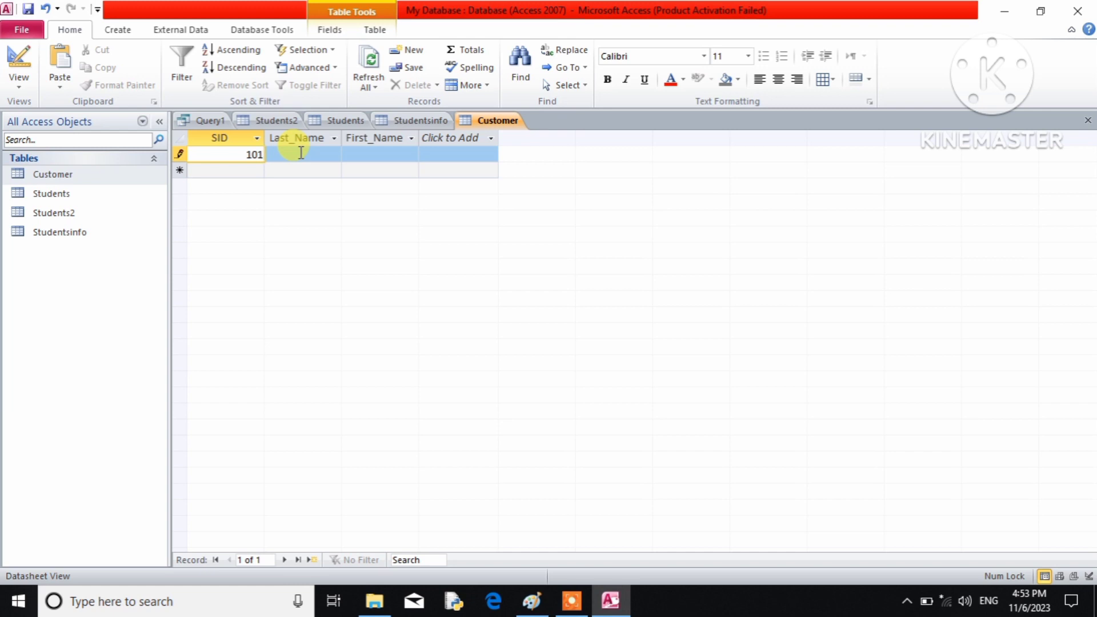
{"action": "left_click", "coordinate": [301, 153]}
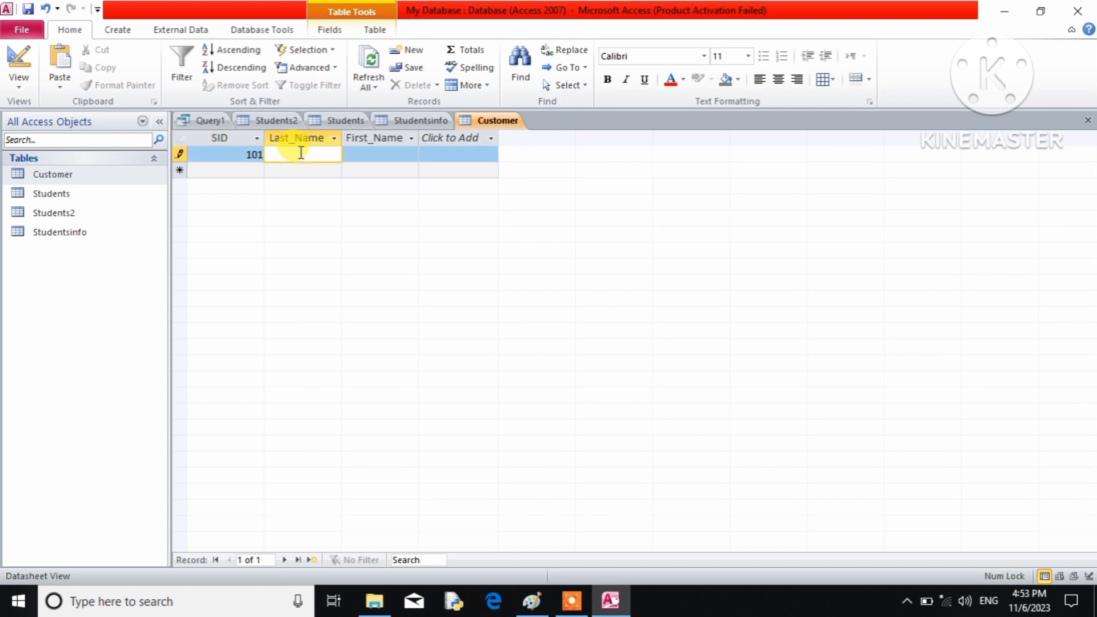
{"action": "type", "text": "Singh"}
{"action": "key", "text": "Tab"}
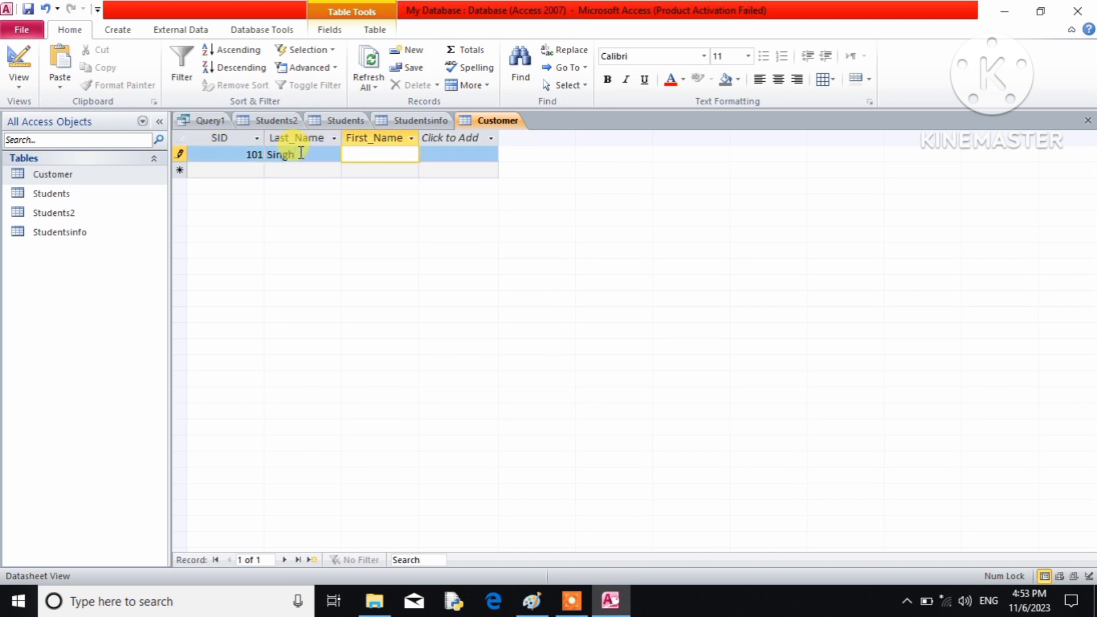
{"action": "type", "text": "Satyam"}
{"action": "key", "text": "Tab"}
Add a second record to the Customer table with SID 102 and the customer's last and first names
{"action": "type", "text": "102"}
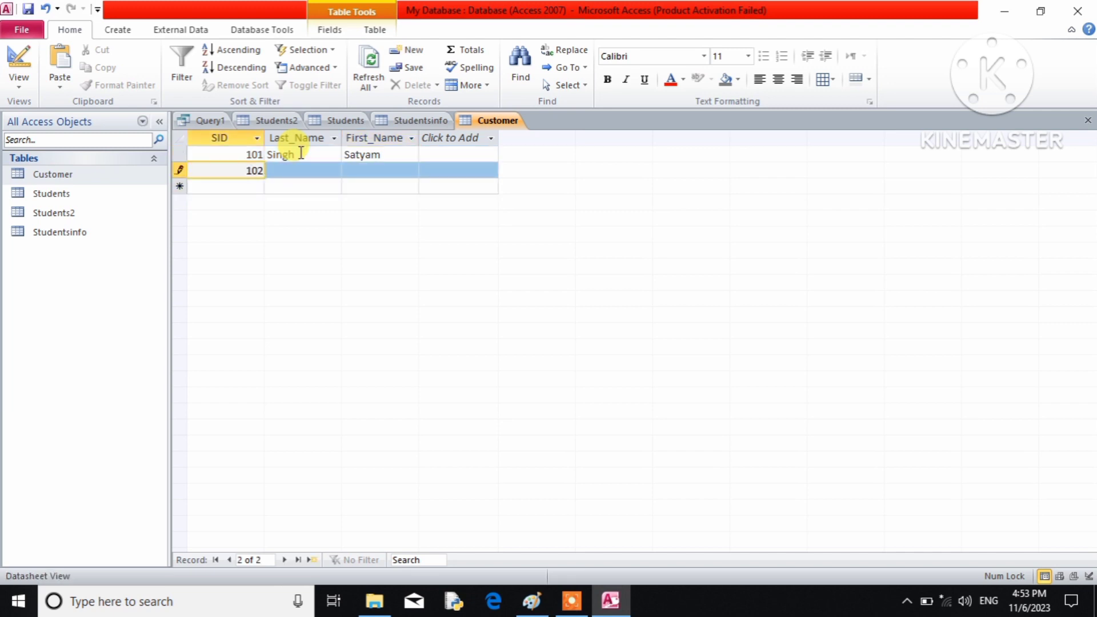
{"action": "key", "text": "Tab"}
{"action": "type", "text": "Y"}
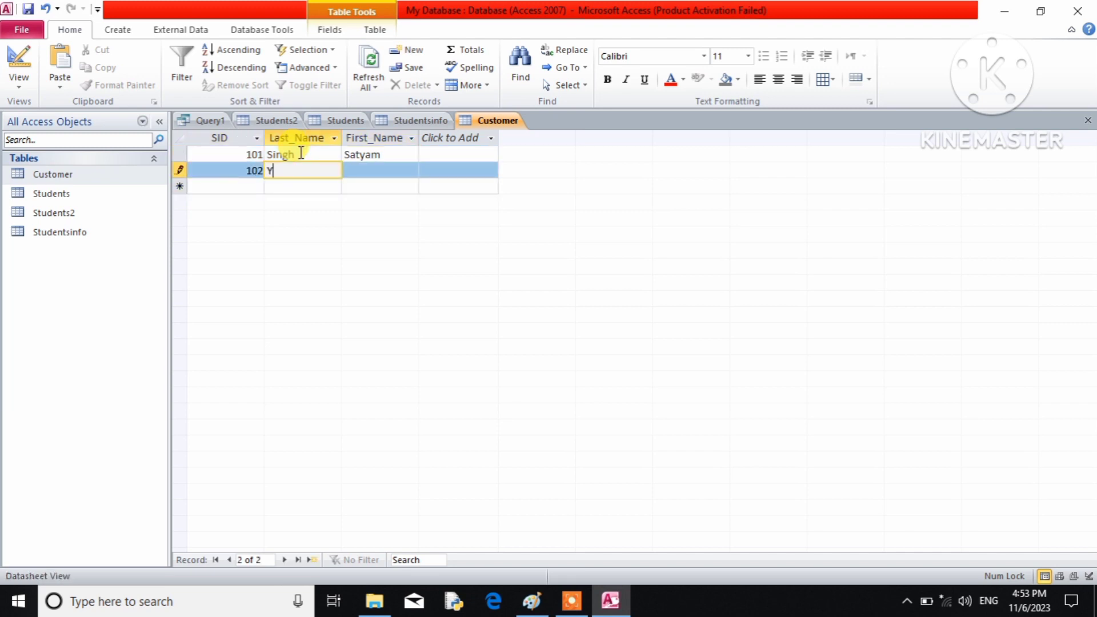
{"action": "type", "text": "adav"}
{"action": "key", "text": "Tab"}
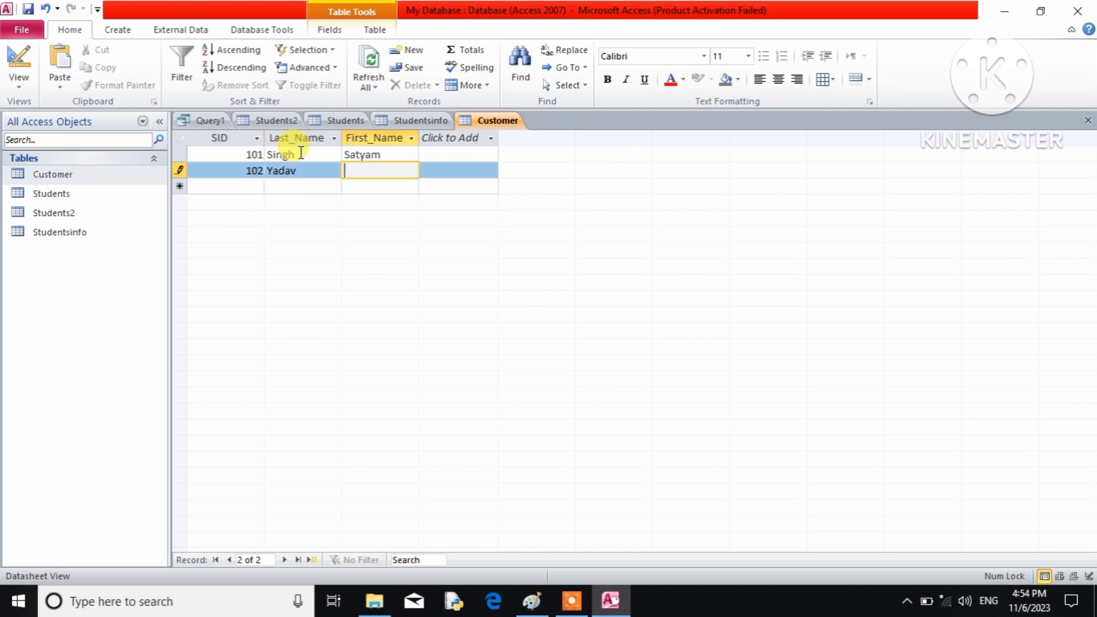
{"action": "type", "text": "Rohit"}
{"action": "key", "text": "Tab"}
Add a third record to the Customer table with SID 103 and the customer's last and first names
{"action": "type", "text": "10"}
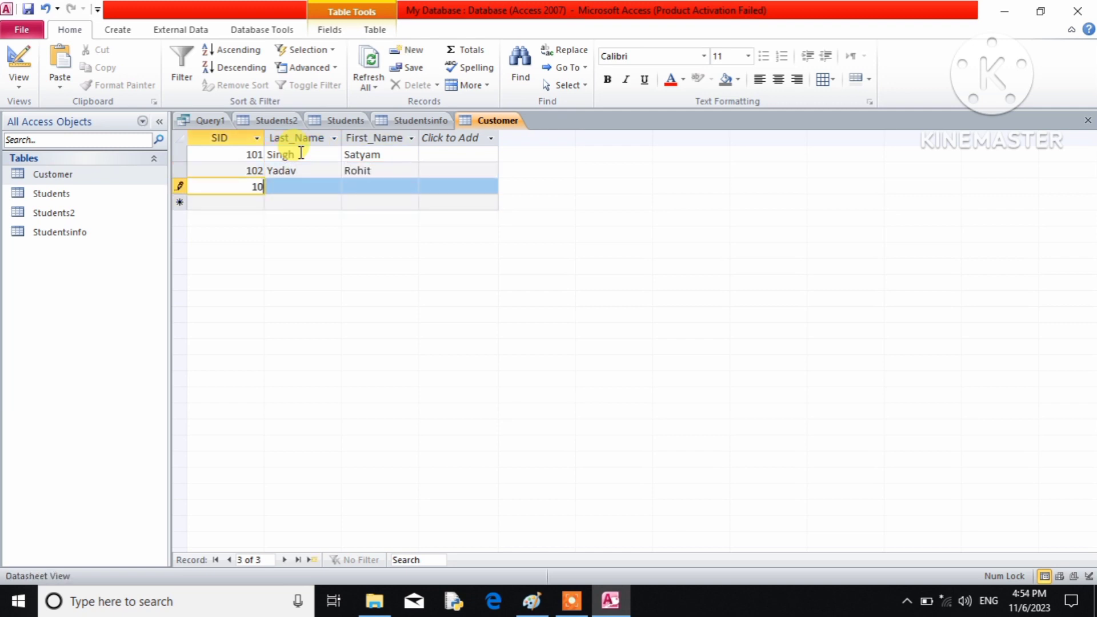
{"action": "type", "text": "3"}
{"action": "key", "text": "Tab"}
{"action": "type", "text": "Singh"}
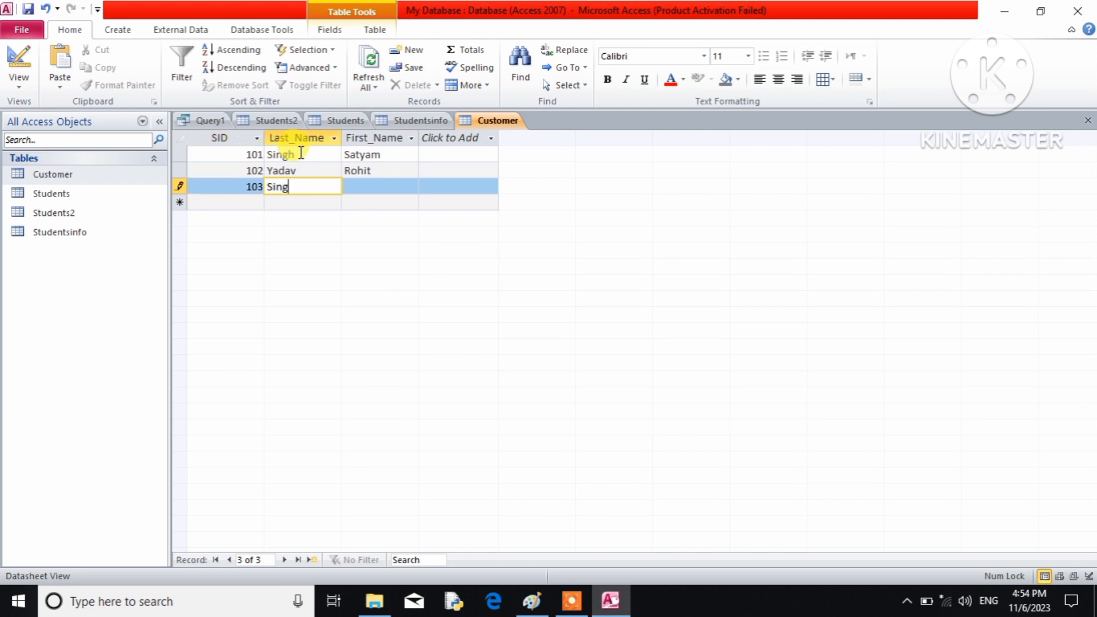
{"action": "key", "text": "Tab"}
{"action": "type", "text": "N"}
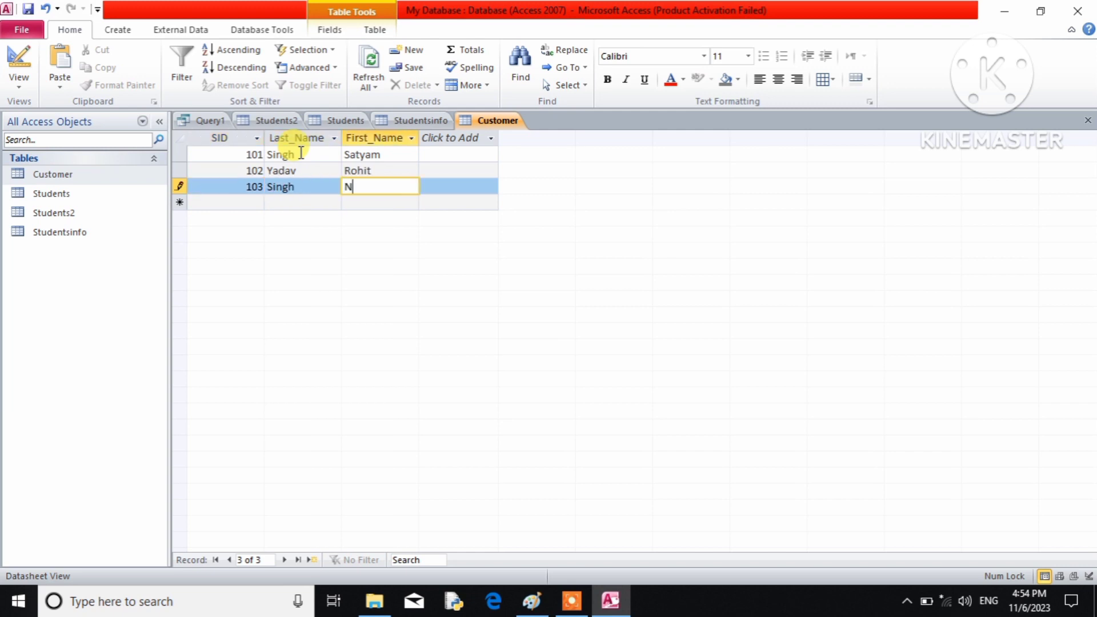
{"action": "type", "text": "ikhil"}
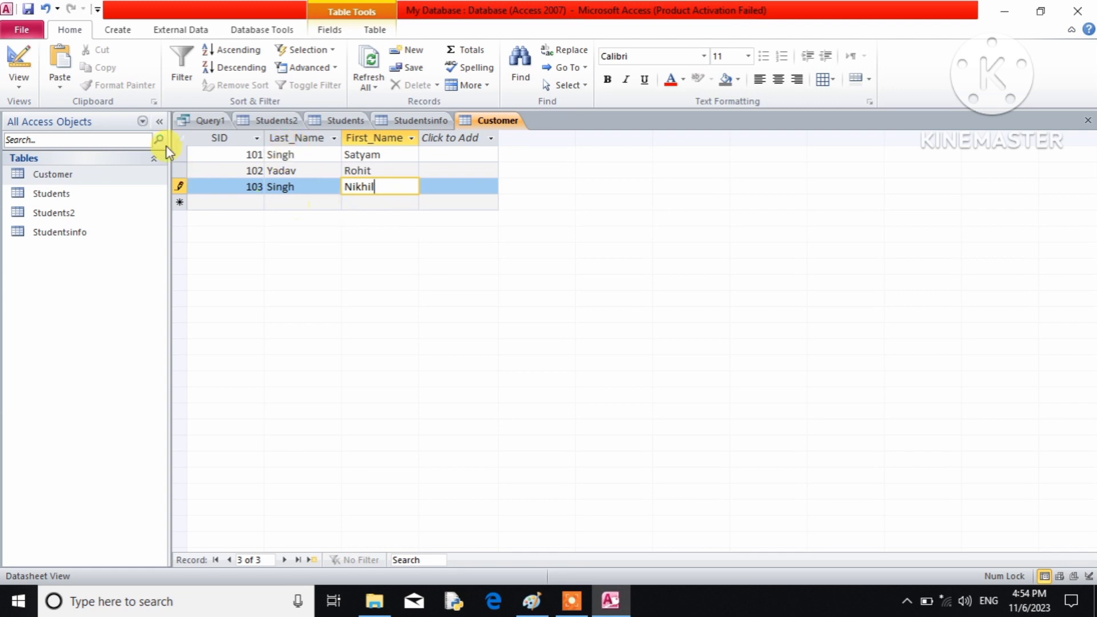
Replace the Customer statement in Query1 with the opening line "create table Orders("
{"action": "left_click", "coordinate": [212, 121]}
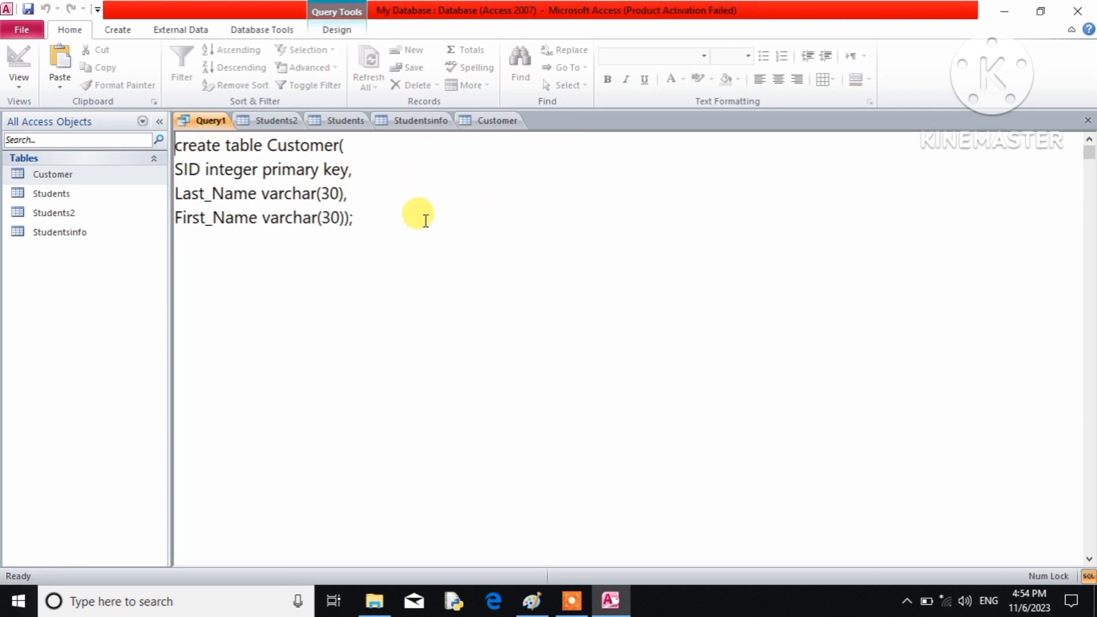
{"action": "left_click_drag", "start_coordinate": [400, 212], "coordinate": [153, 146]}
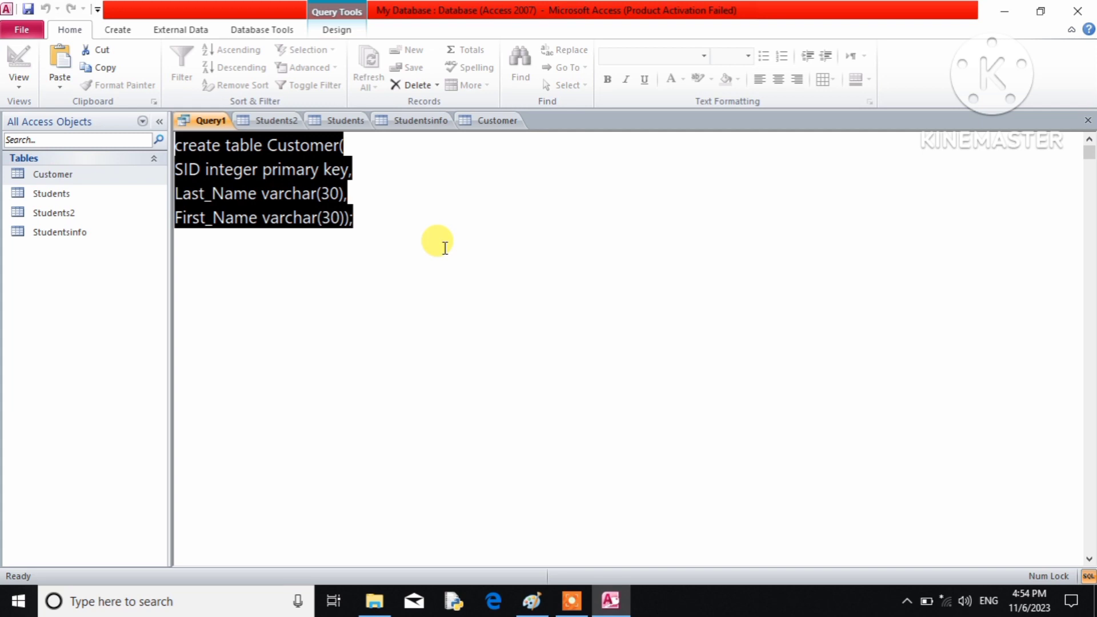
{"action": "key", "text": "BackSpace"}
{"action": "type", "text": "create tab"}
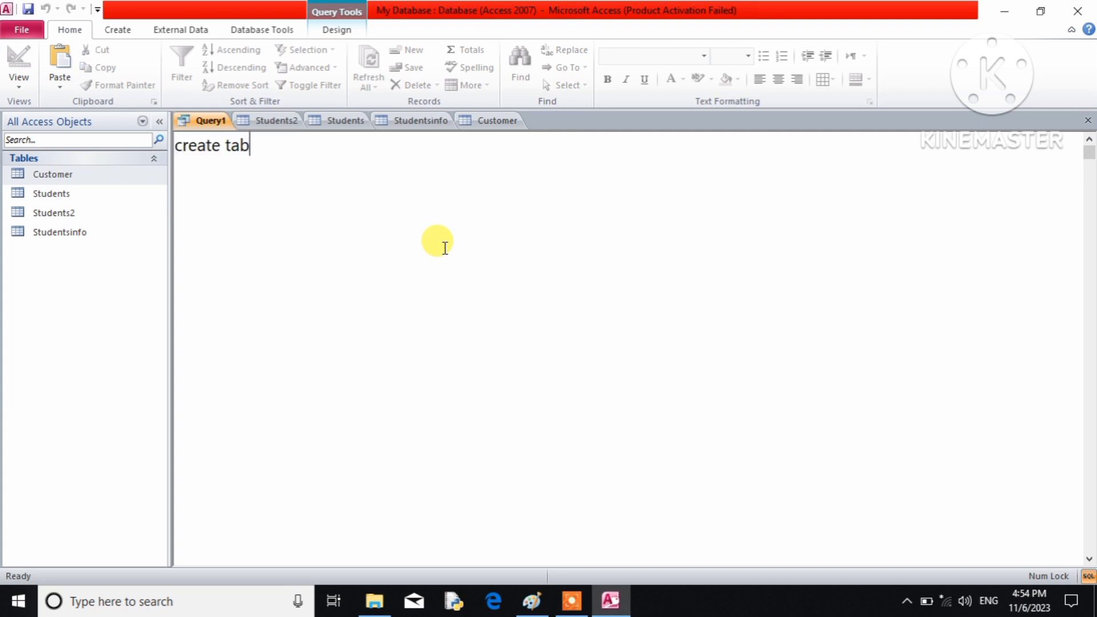
{"action": "type", "text": "le Orders("}
{"action": "key", "text": "Return"}
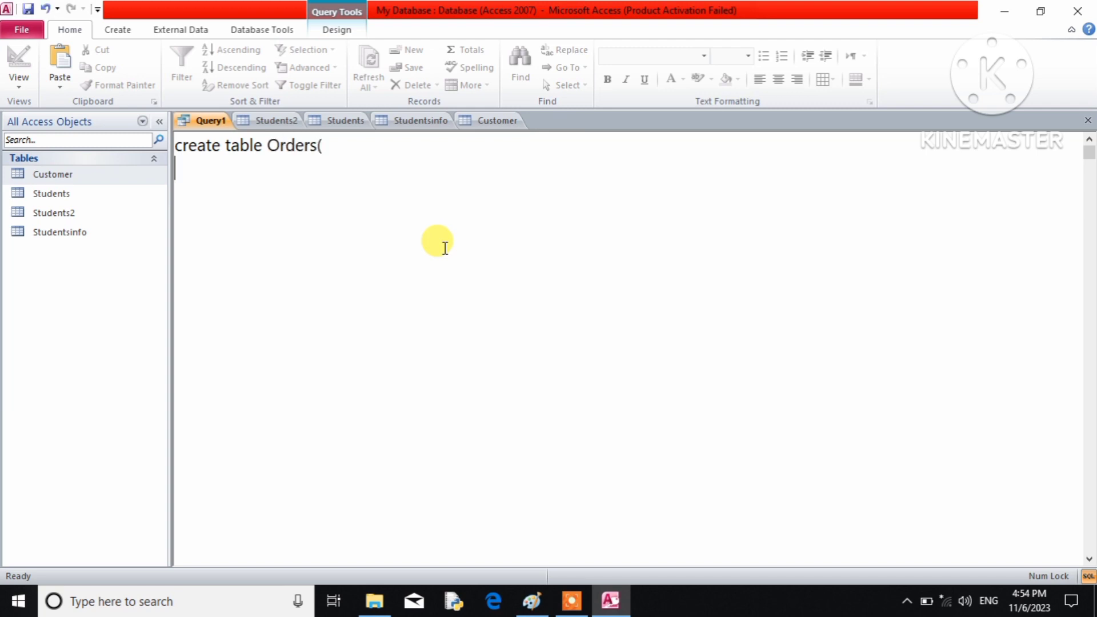
Add the column definitions "Order_ID integer Primary key," and "Order_Date date," to the Orders statement
{"action": "type", "text": "Order_ID inte"}
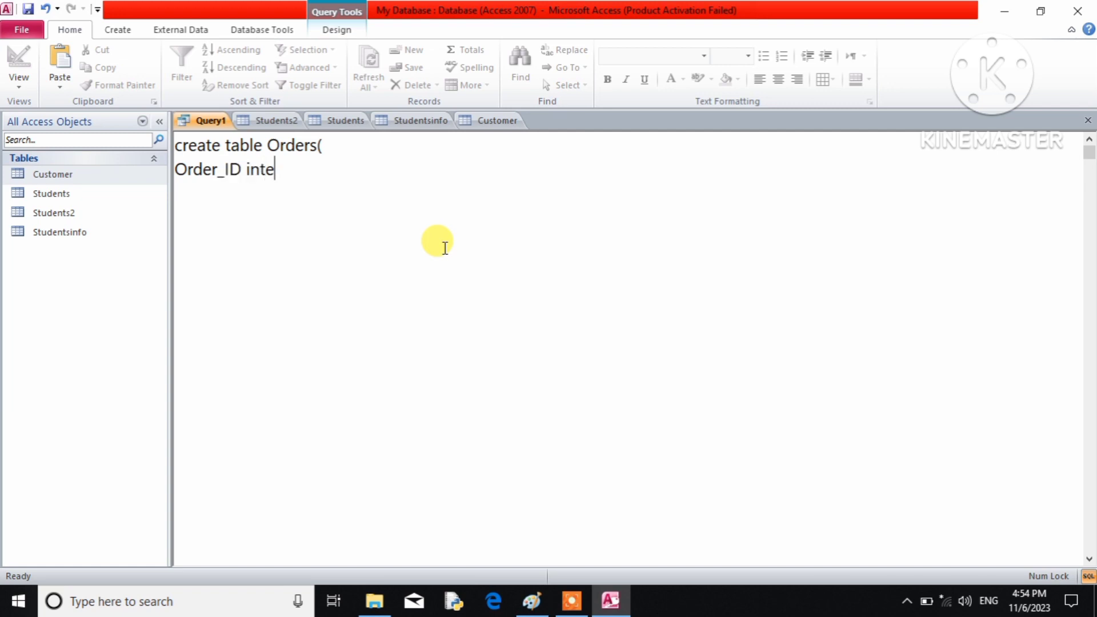
{"action": "type", "text": "ger Prima"}
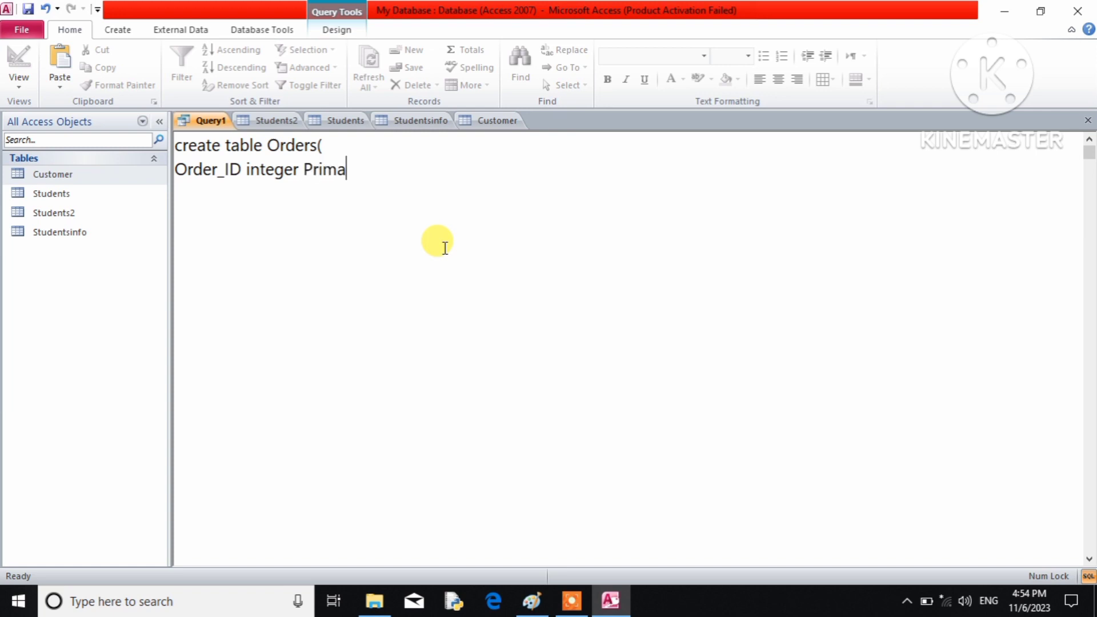
{"action": "type", "text": "ry key,"}
{"action": "key", "text": "Return"}
{"action": "type", "text": "Order_"}
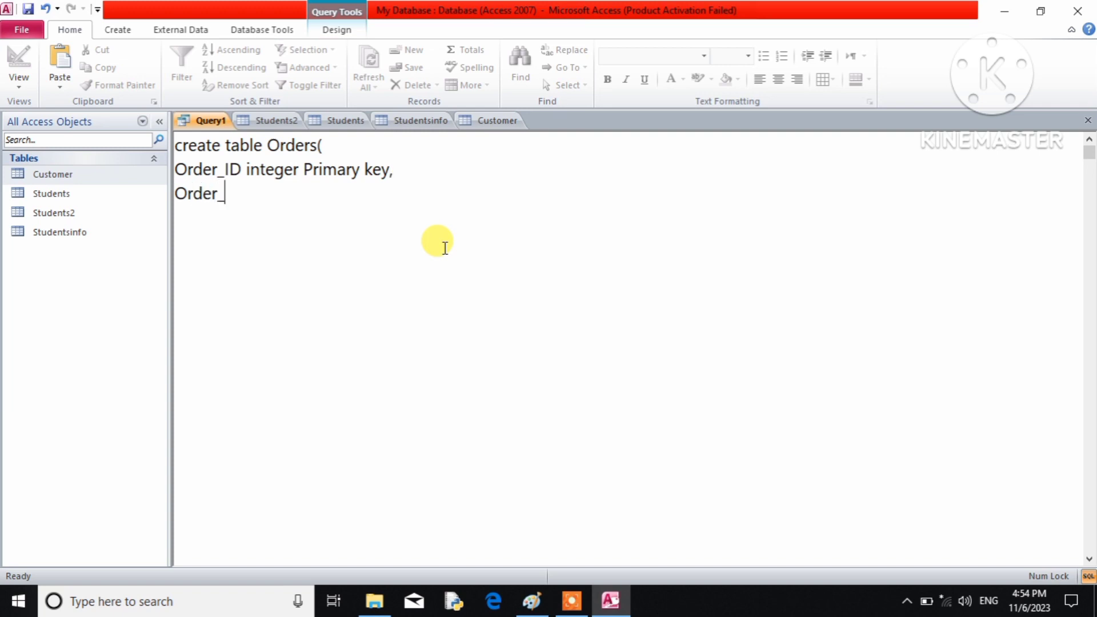
{"action": "type", "text": "Date date,"}
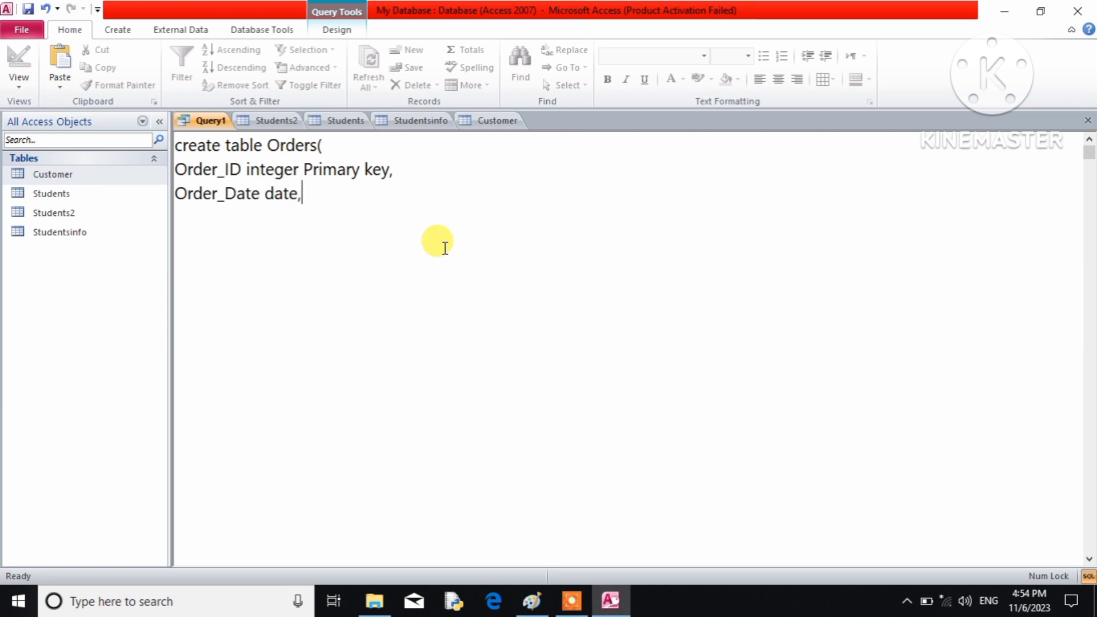
Add the column definitions "Customer_SID integer," and "Amount real," on separate lines of the Orders statement
{"action": "key", "text": "Return"}
{"action": "type", "text": "Customer"}
{"action": "key", "text": "BackSpace"}
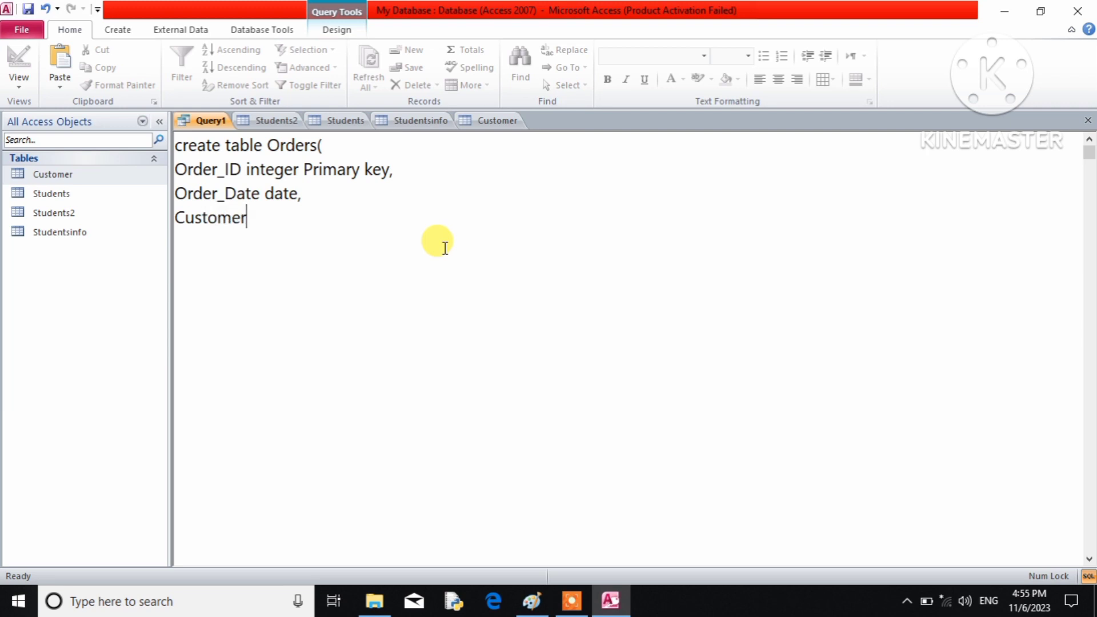
{"action": "type", "text": "_SID integer,"}
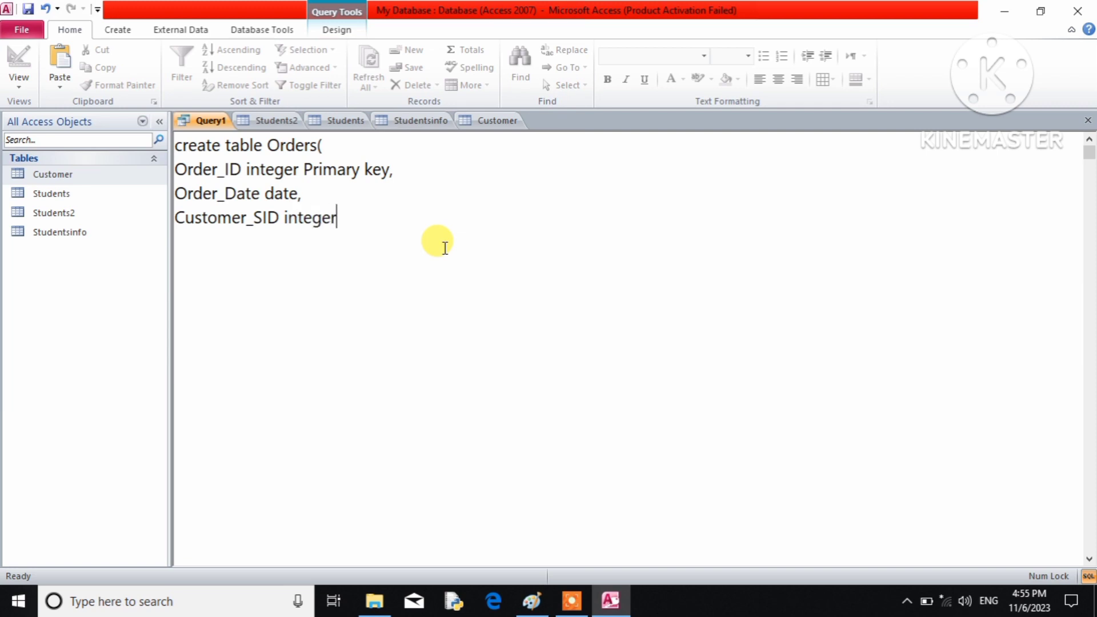
{"action": "key", "text": "Return"}
{"action": "type", "text": "Amount r"}
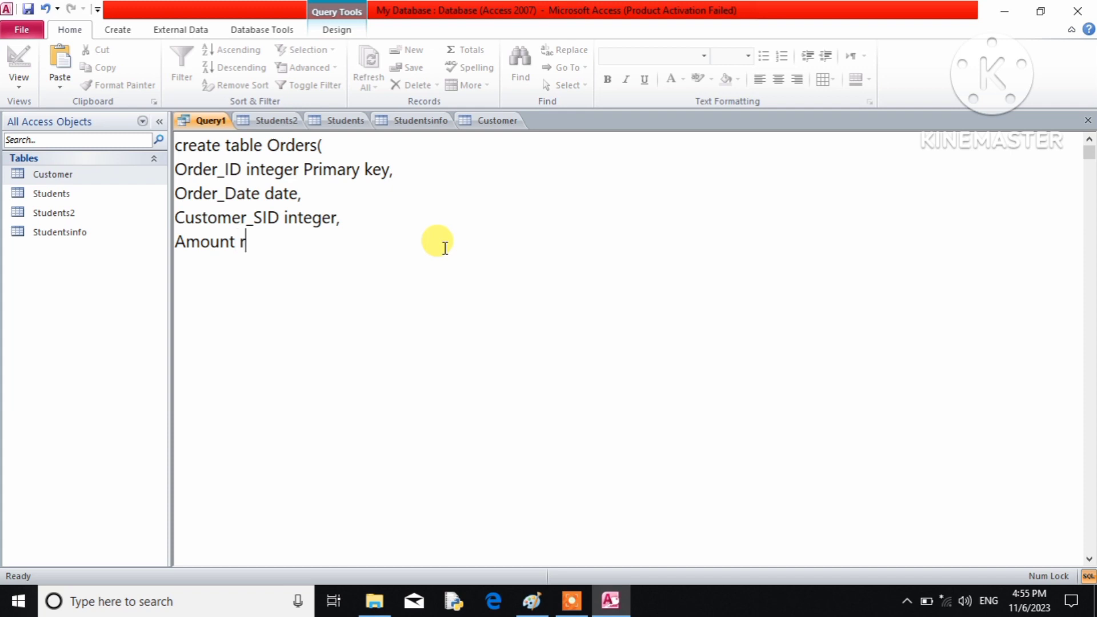
{"action": "type", "text": "eal, "}
Start the foreign key constraint on a new line of the Orders statement with "foreign key (Customer_SID) references"
{"action": "type", "text": "fo"}
{"action": "type", "text": "reig"}
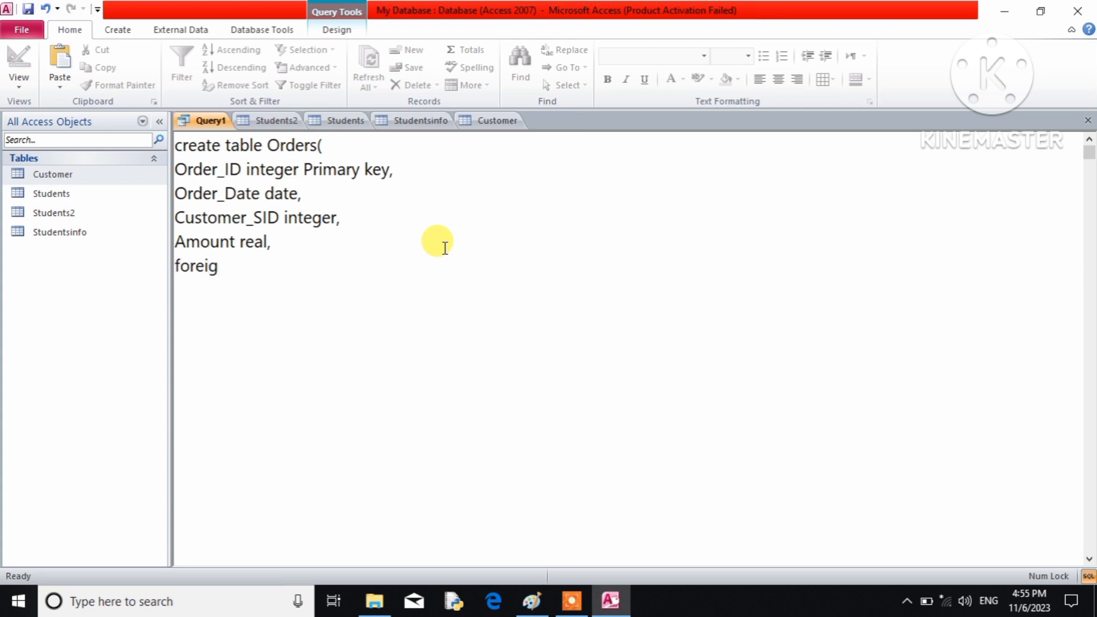
{"action": "type", "text": "n key "}
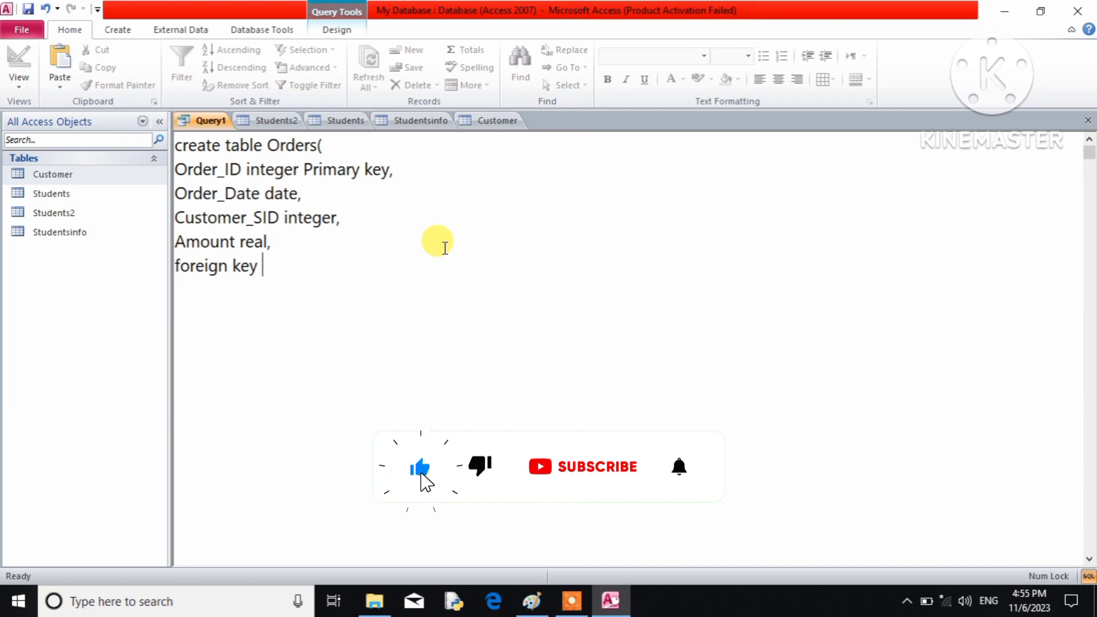
{"action": "type", "text": "(Cust"}
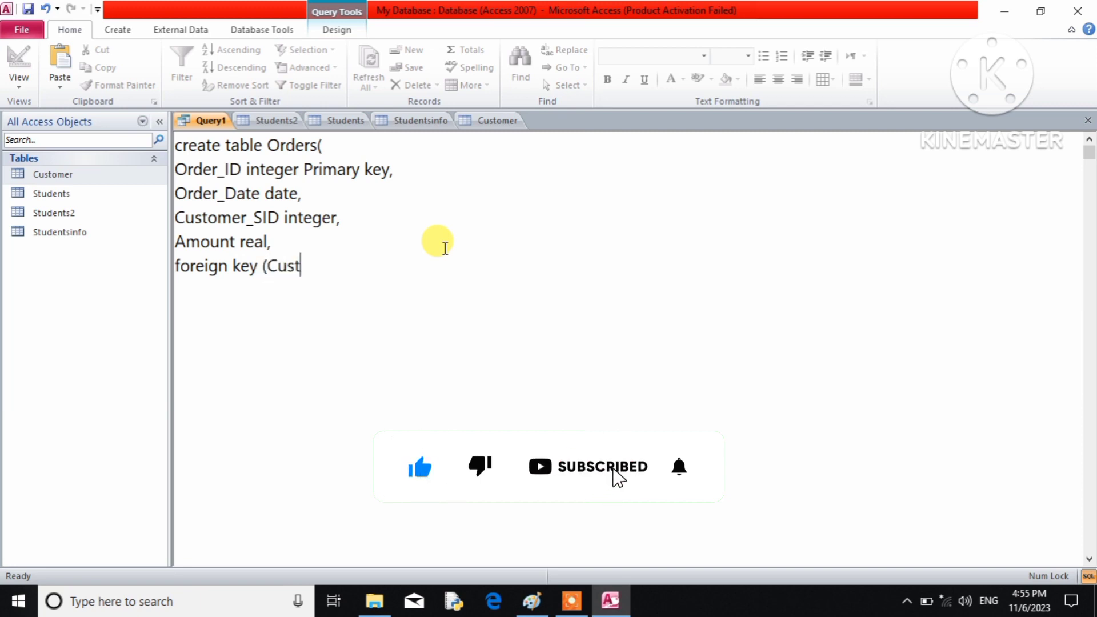
{"action": "type", "text": "omer"}
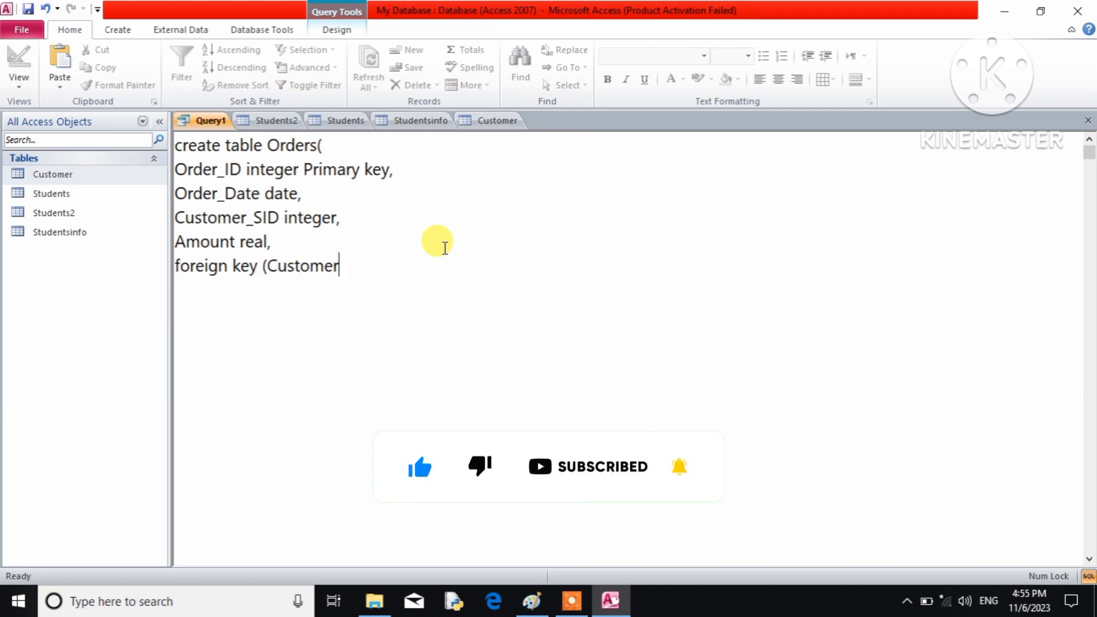
{"action": "type", "text": "_SID"}
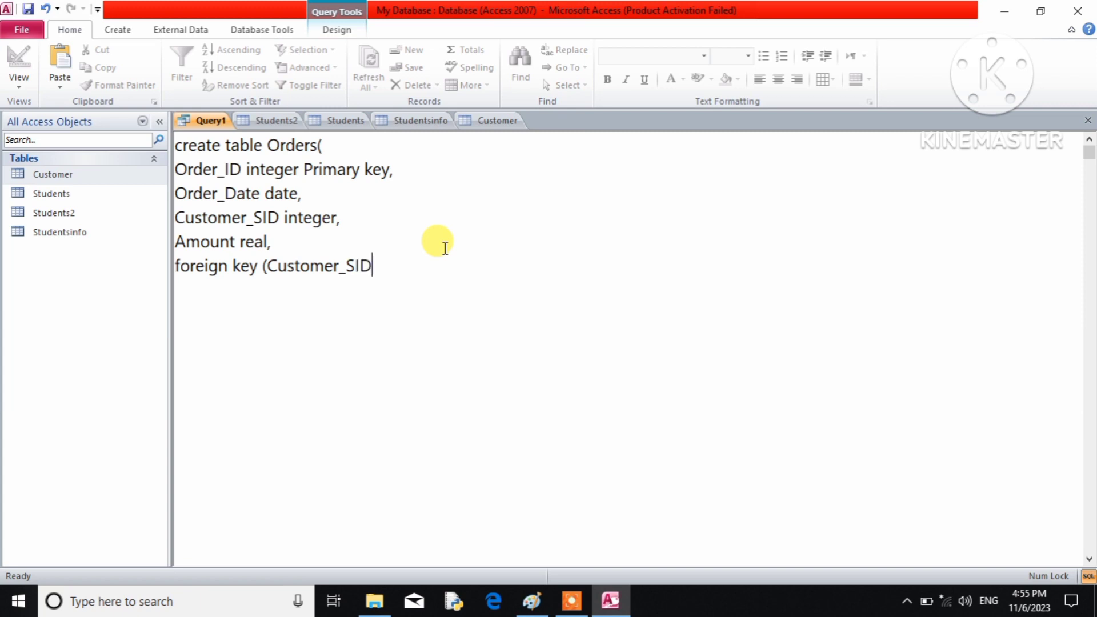
{"action": "type", "text": ")"}
{"action": "key", "text": "BackSpace"}
{"action": "type", "text": "references"}
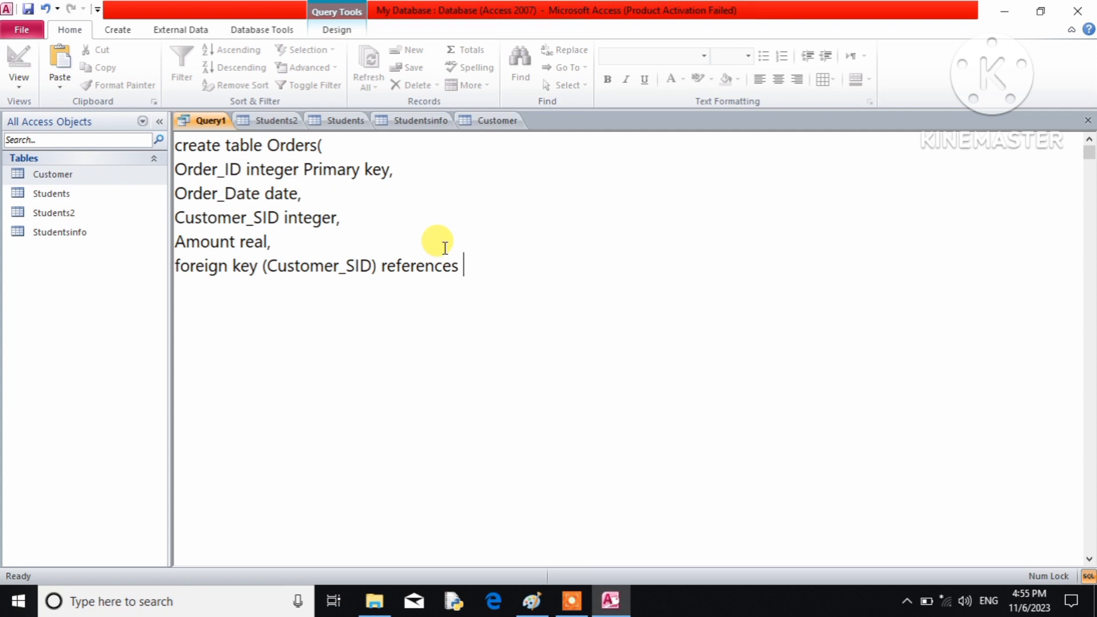
Complete the foreign key clause with the reference "Customer(SID)" and close the Orders statement with ");"
{"action": "type", "text": " (Custoomer"}
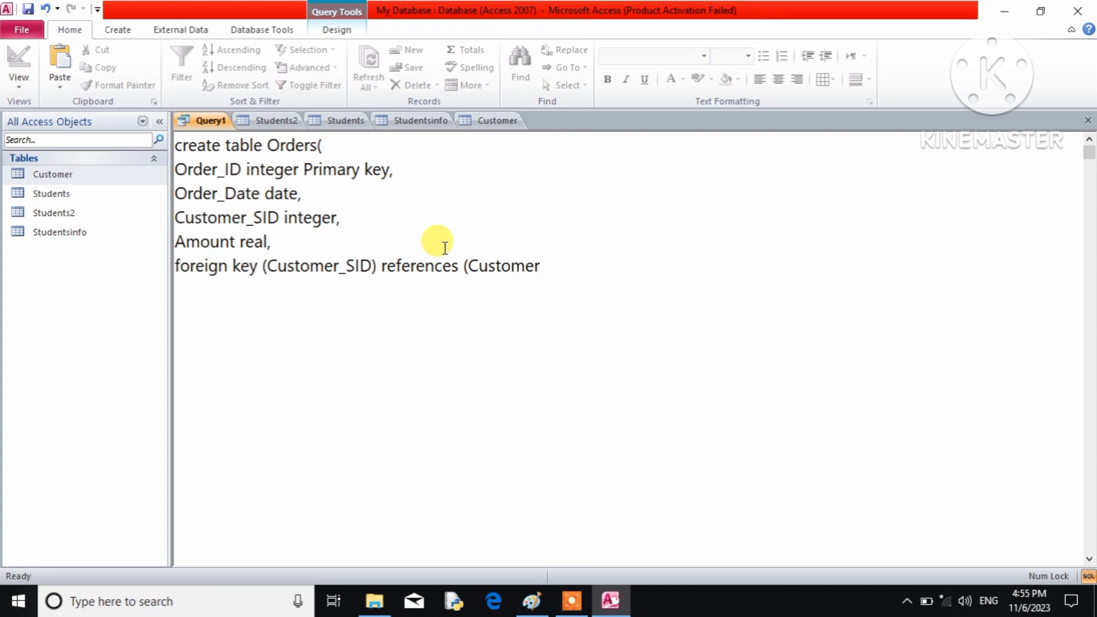
{"action": "key", "text": "BackSpace"}
{"action": "key", "text": "BackSpace"}
{"action": "key", "text": "BackSpace"}
{"action": "key", "text": "BackSpace"}
{"action": "key", "text": "BackSpace"}
{"action": "key", "text": "BackSpace"}
{"action": "key", "text": "BackSpace"}
{"action": "key", "text": "BackSpace"}
{"action": "key", "text": "BackSpace"}
{"action": "type", "text": "Customer("}
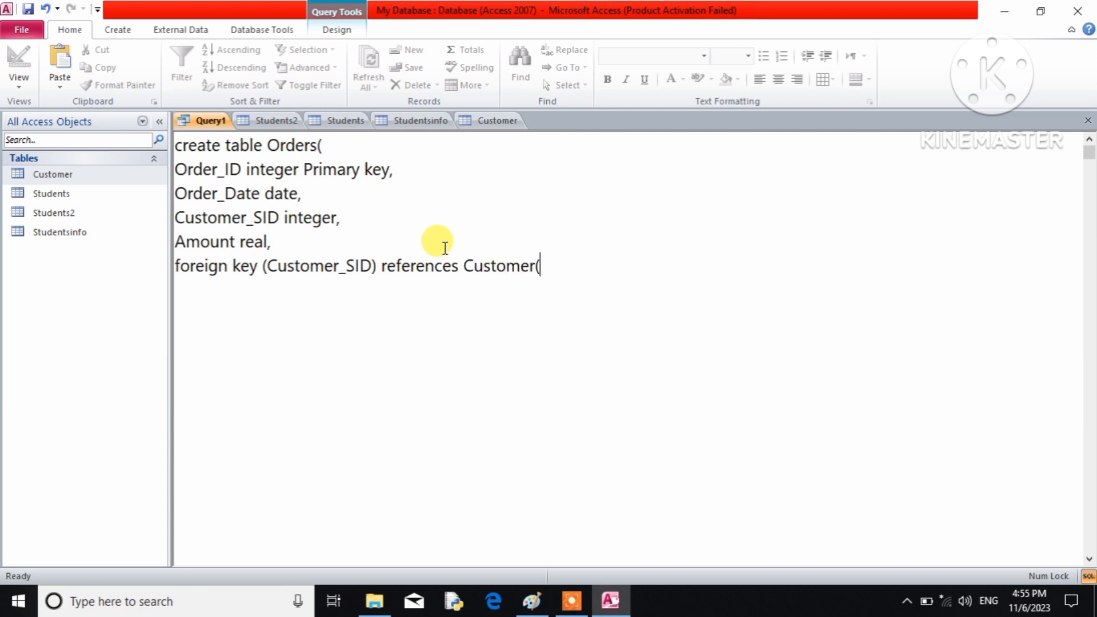
{"action": "type", "text": "S"}
{"action": "key", "text": "BackSpace"}
{"action": "type", "text": "SID));"}
Try to run the Orders create table query while the Customer table is still open
{"action": "left_click", "coordinate": [339, 29]}
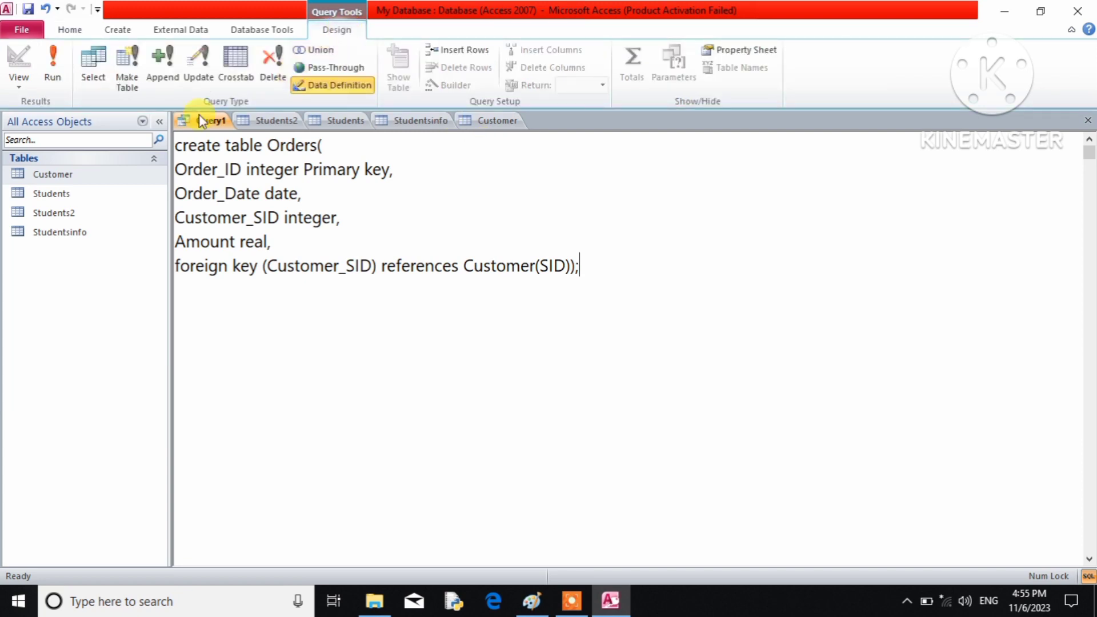
{"action": "left_click", "coordinate": [49, 83]}
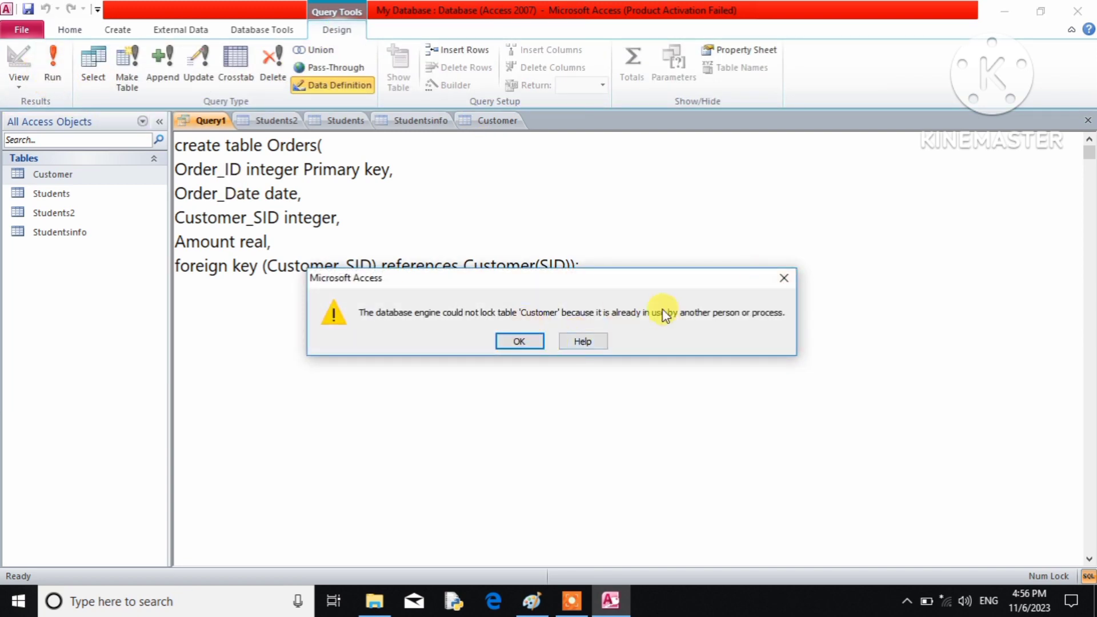
{"action": "left_click", "coordinate": [783, 280]}
Close the Customer table and run the Orders create table query
{"action": "left_click", "coordinate": [493, 124]}
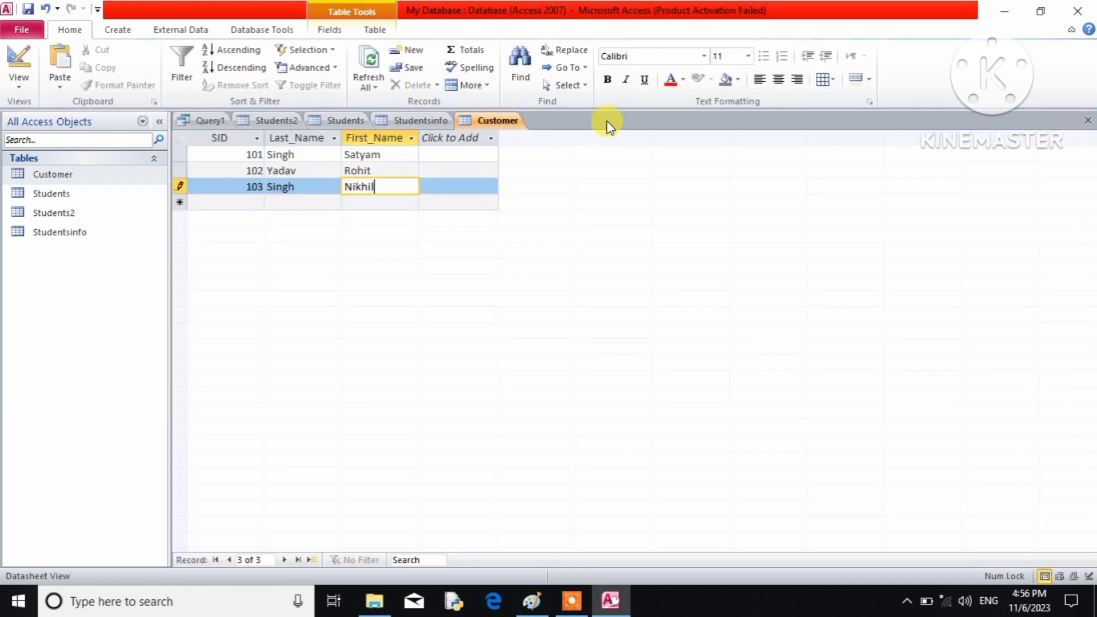
{"action": "left_click", "coordinate": [1088, 120]}
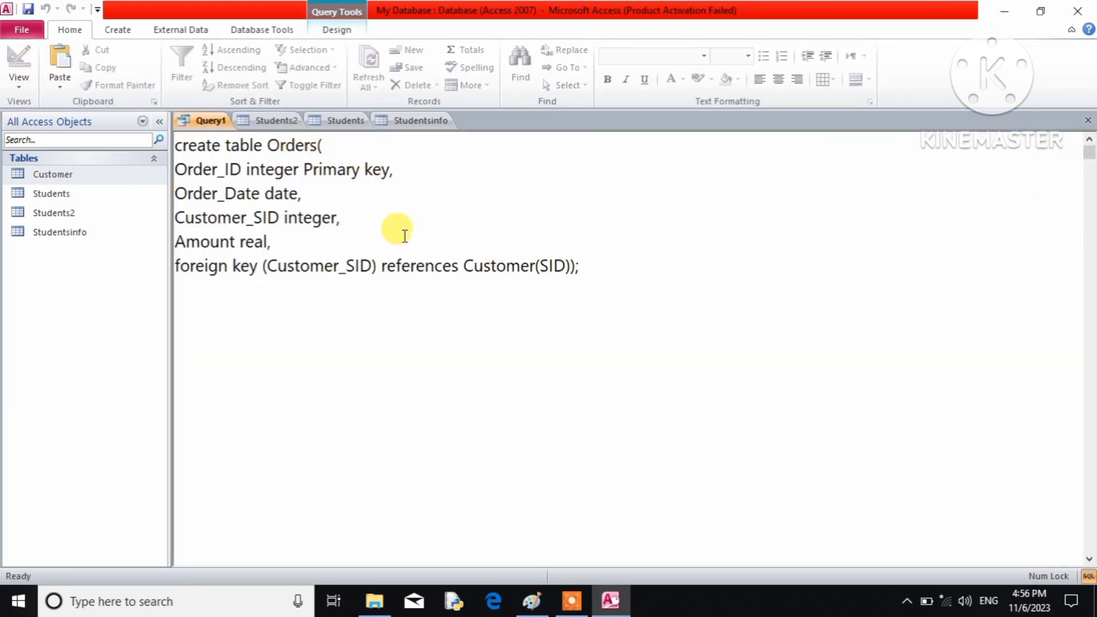
{"action": "left_click", "coordinate": [336, 30]}
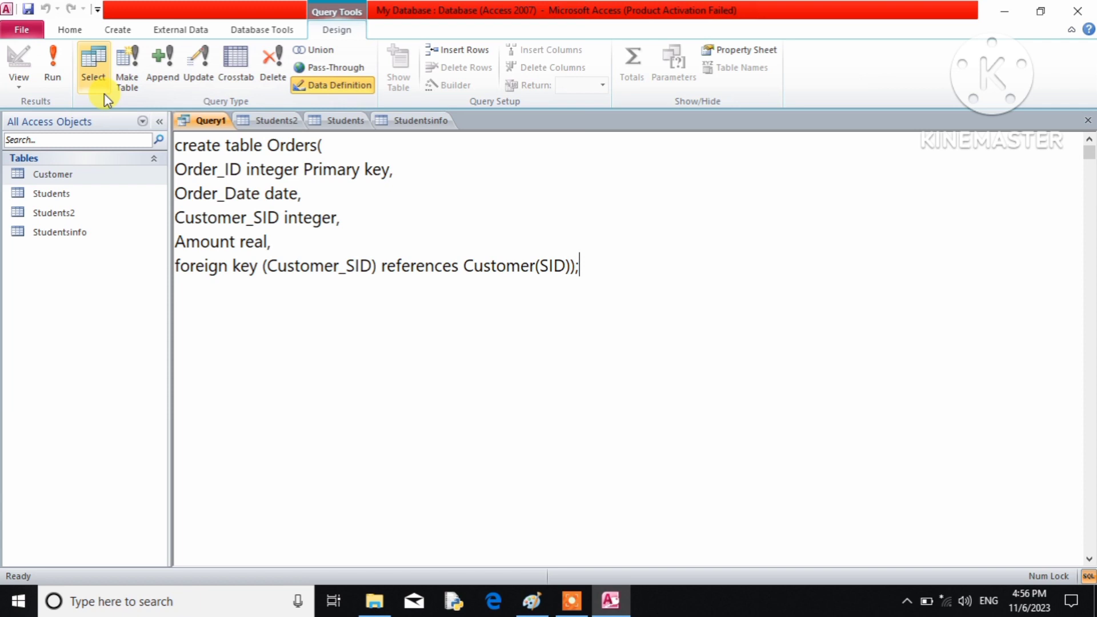
{"action": "left_click", "coordinate": [50, 74]}
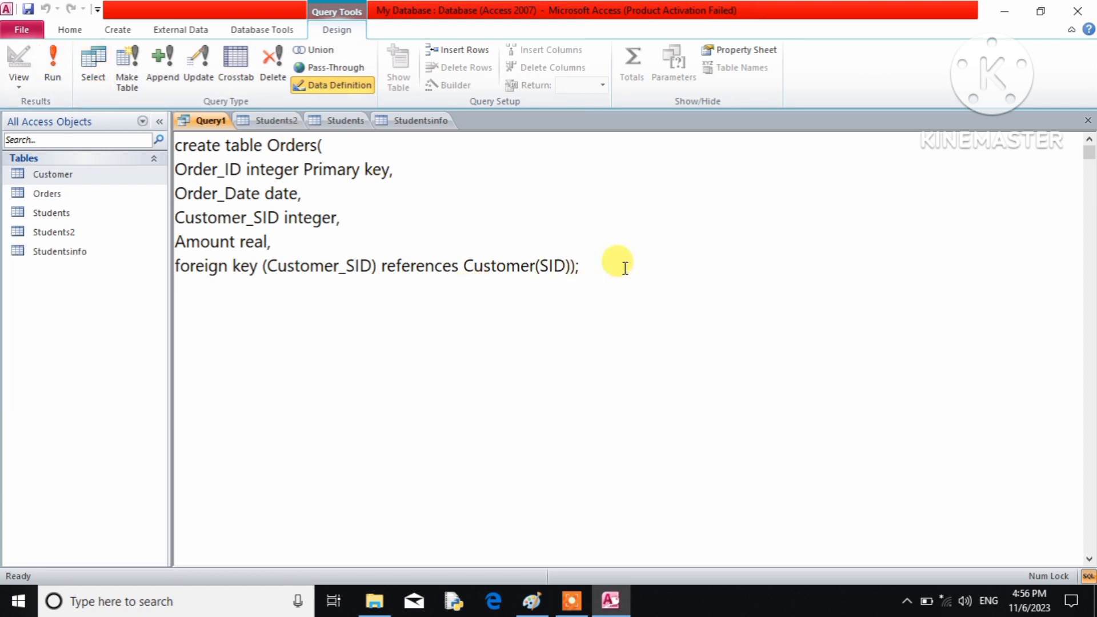
Open the Orders table and add the first record with its order ID, date 10/19/2023, the first customer's SID and amount 1000
{"action": "double_click", "coordinate": [94, 198]}
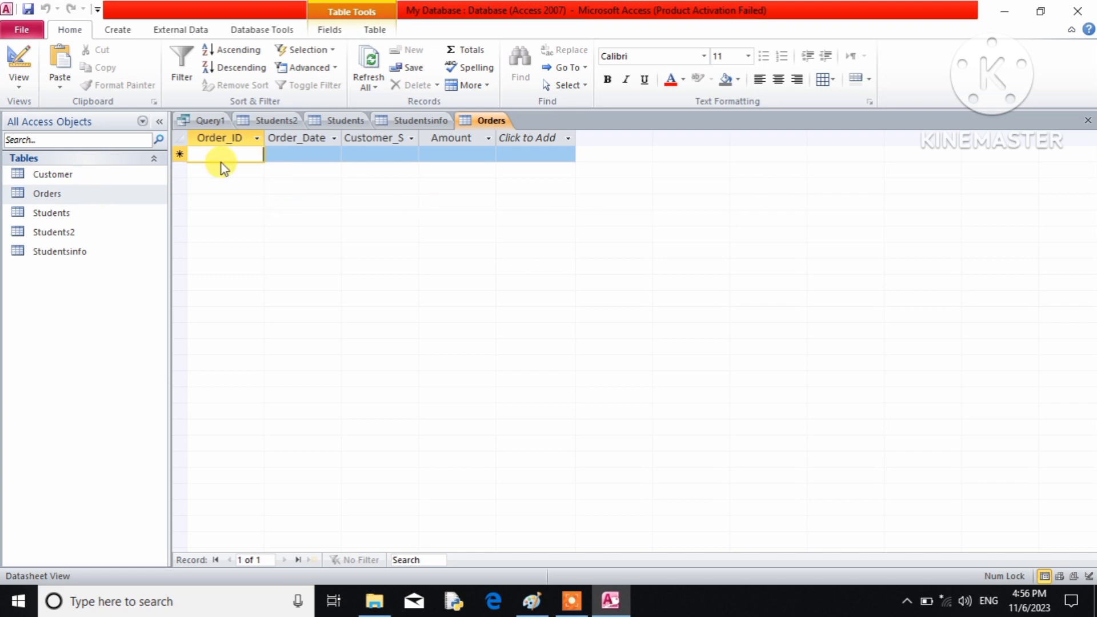
{"action": "left_click", "coordinate": [216, 154]}
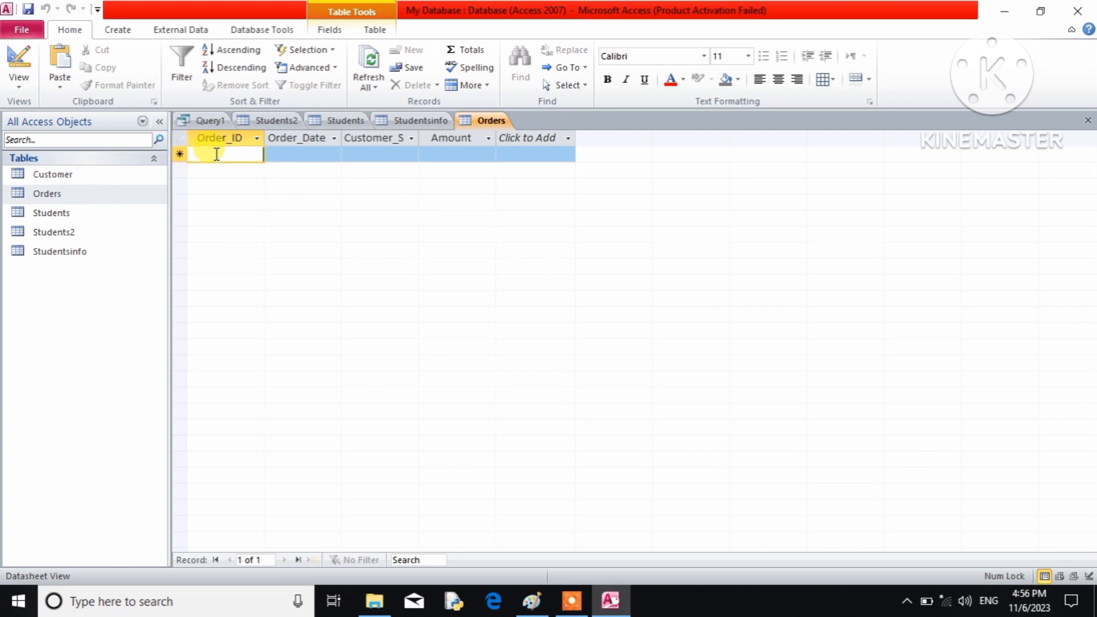
{"action": "type", "text": "1"}
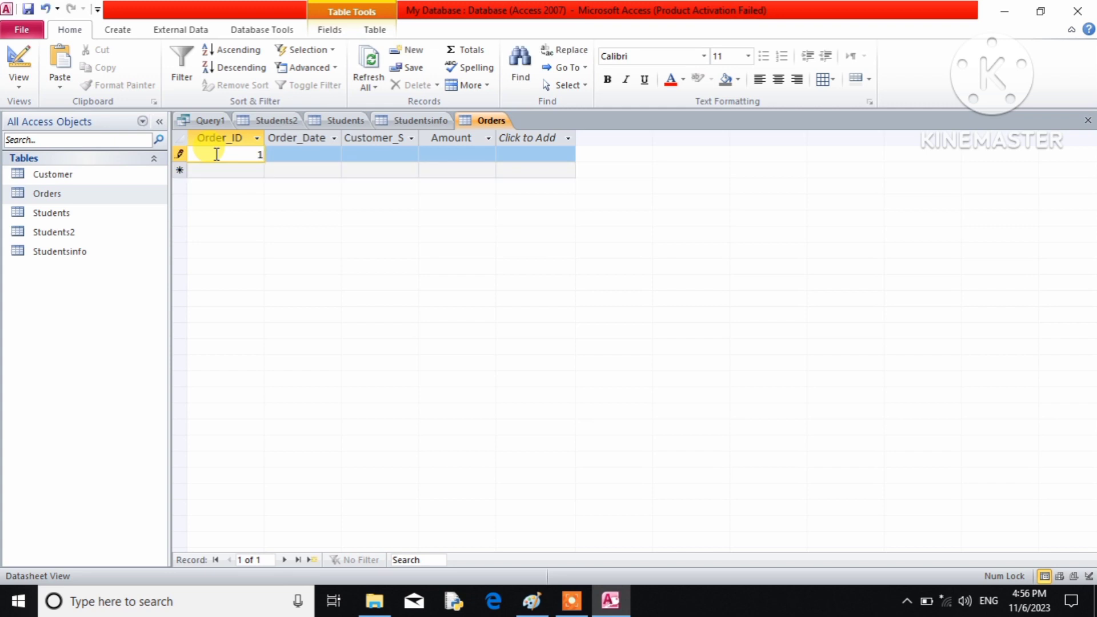
{"action": "key", "text": "Tab"}
{"action": "type", "text": "10"}
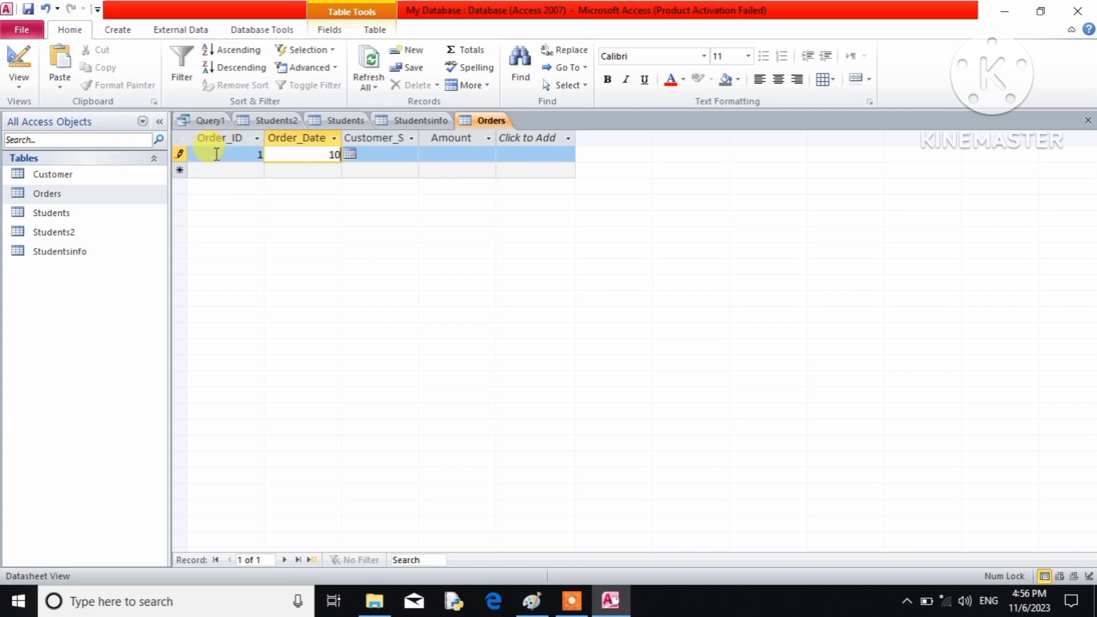
{"action": "type", "text": "/19/2023"}
{"action": "key", "text": "Tab"}
{"action": "type", "text": "101"}
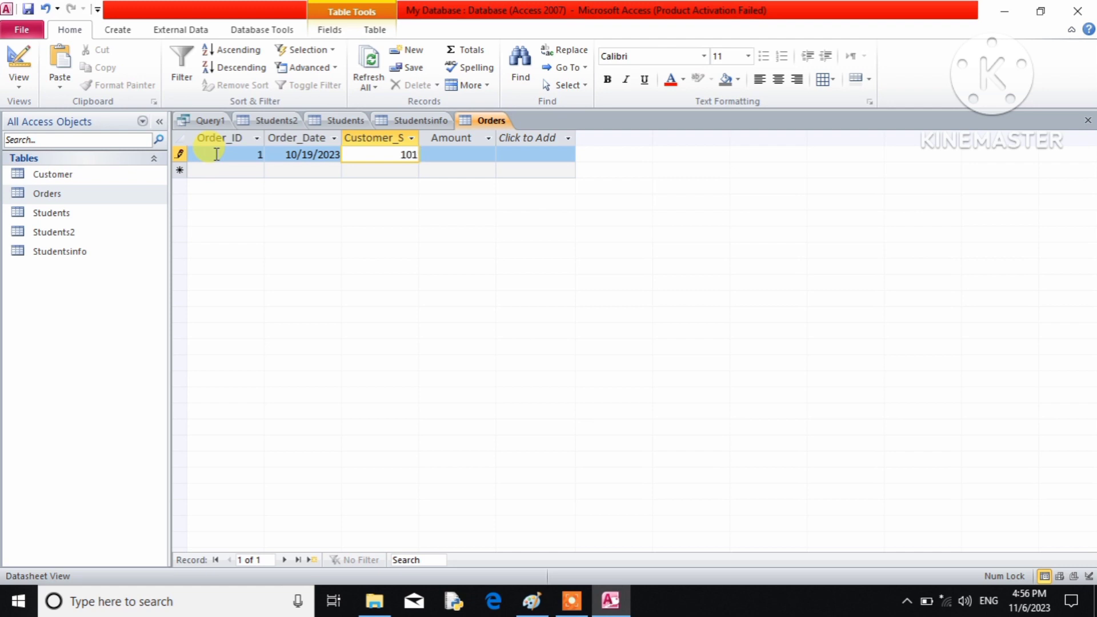
{"action": "key", "text": "Tab"}
{"action": "type", "text": "1000"}
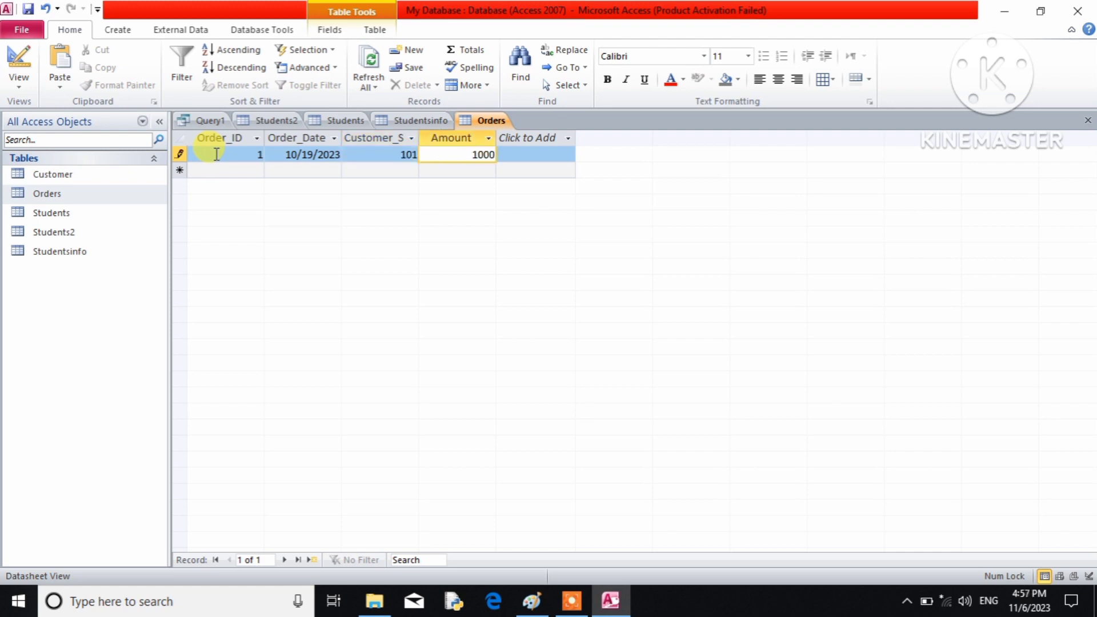
{"action": "key", "text": "Tab"}
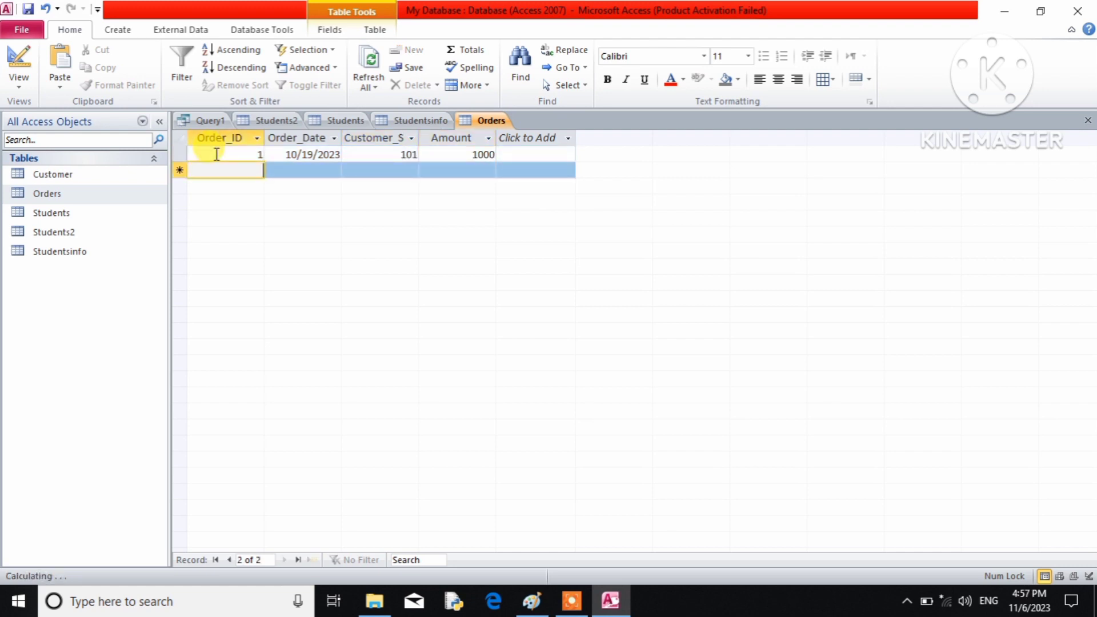
Add the second Orders record with the next order ID, date 10/23/2023, the second customer's SID and amount 1500
{"action": "type", "text": "2"}
{"action": "key", "text": "Tab"}
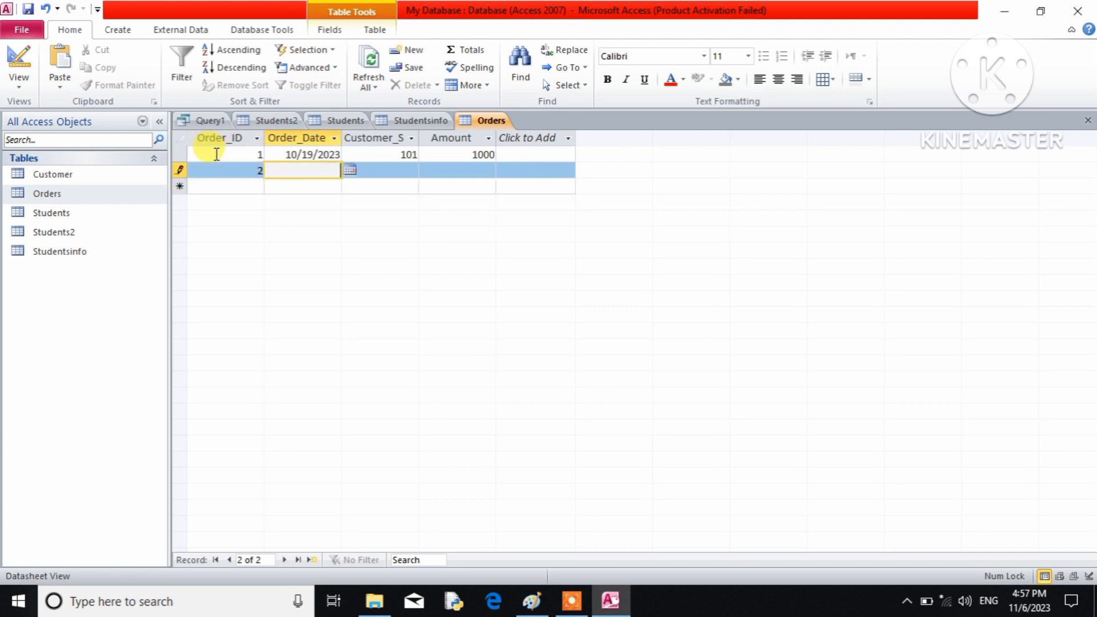
{"action": "type", "text": "10/23/2023"}
{"action": "key", "text": "Tab"}
{"action": "type", "text": "10"}
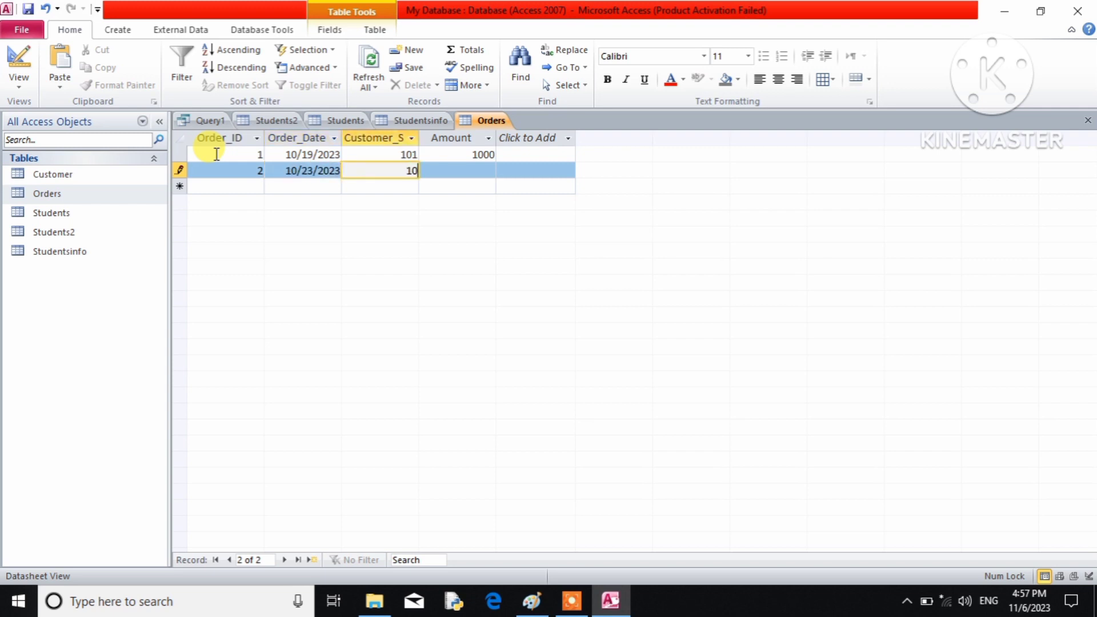
{"action": "type", "text": "2"}
{"action": "key", "text": "Tab"}
{"action": "type", "text": "1"}
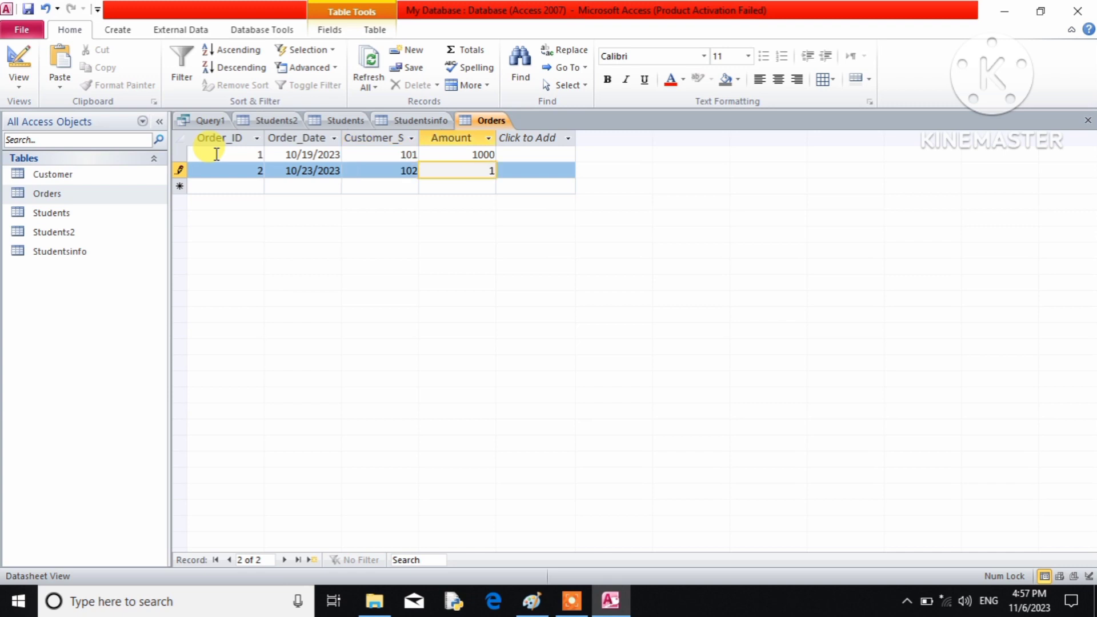
{"action": "type", "text": "500"}
{"action": "key", "text": "Tab"}
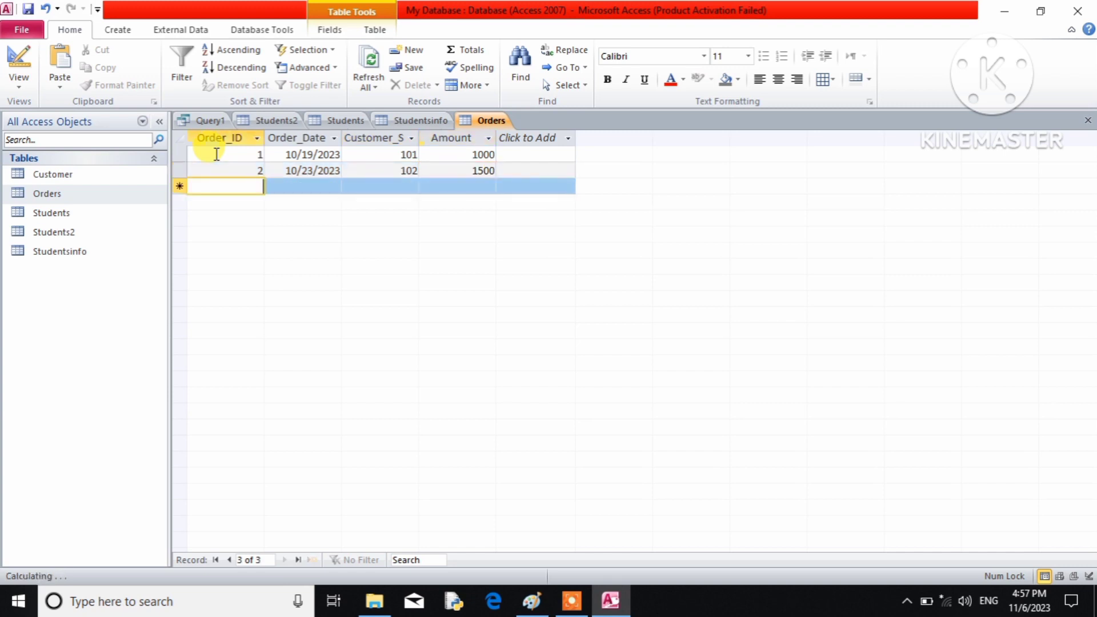
Add the third Orders record with the next order ID, date 10/27/2023, the third customer's SID and amount 2000, and close the table
{"action": "type", "text": "3"}
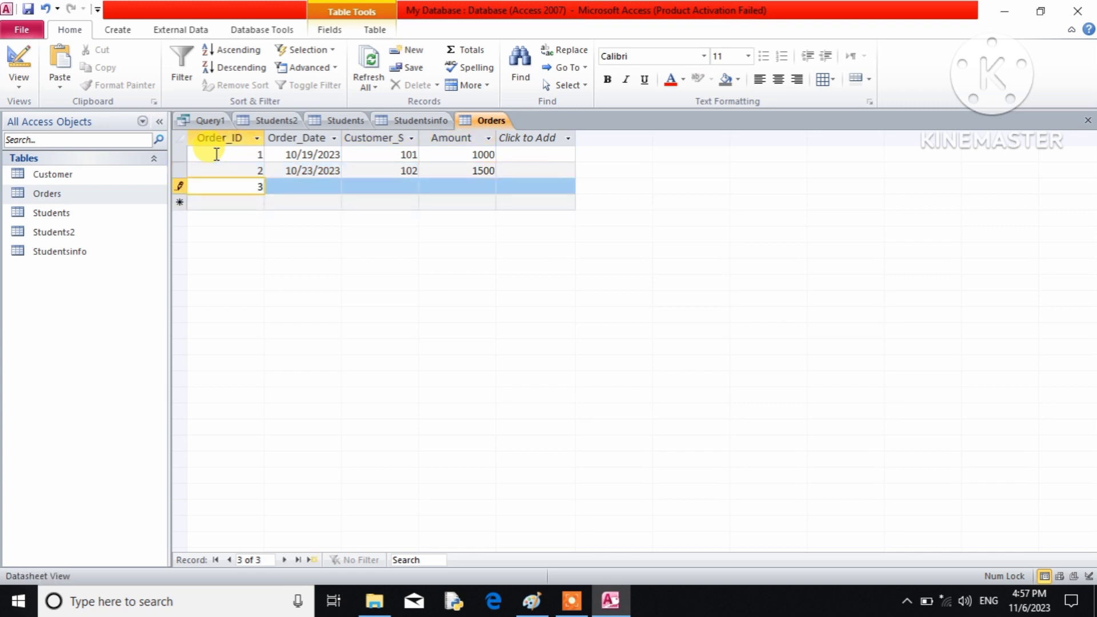
{"action": "key", "text": "Tab"}
{"action": "type", "text": "1"}
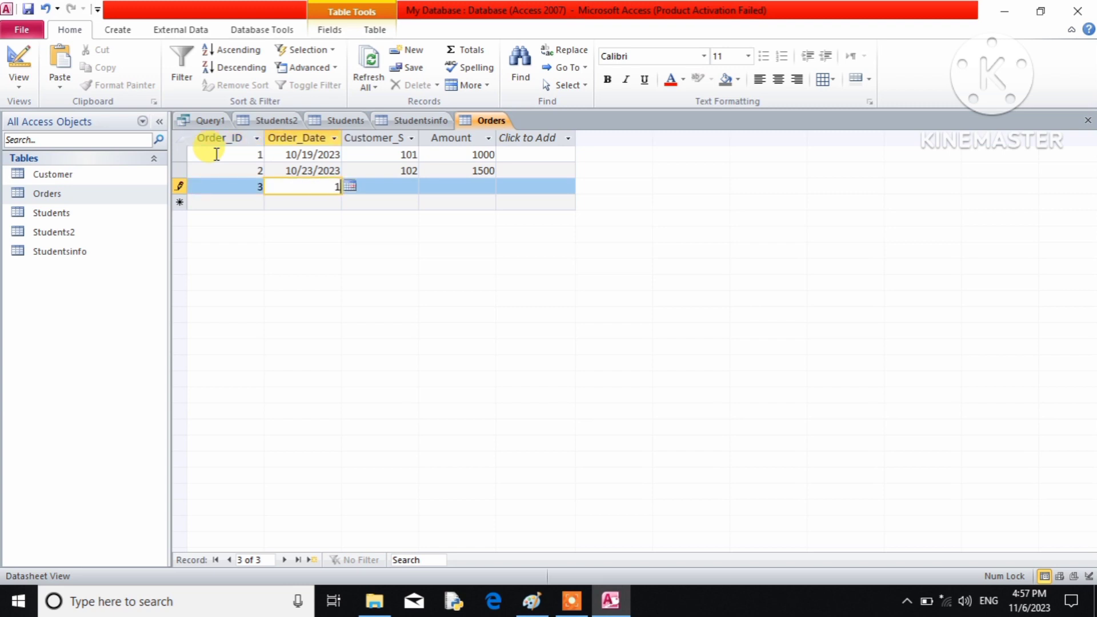
{"action": "type", "text": "0/27/2023"}
{"action": "key", "text": "Tab"}
{"action": "type", "text": "10"}
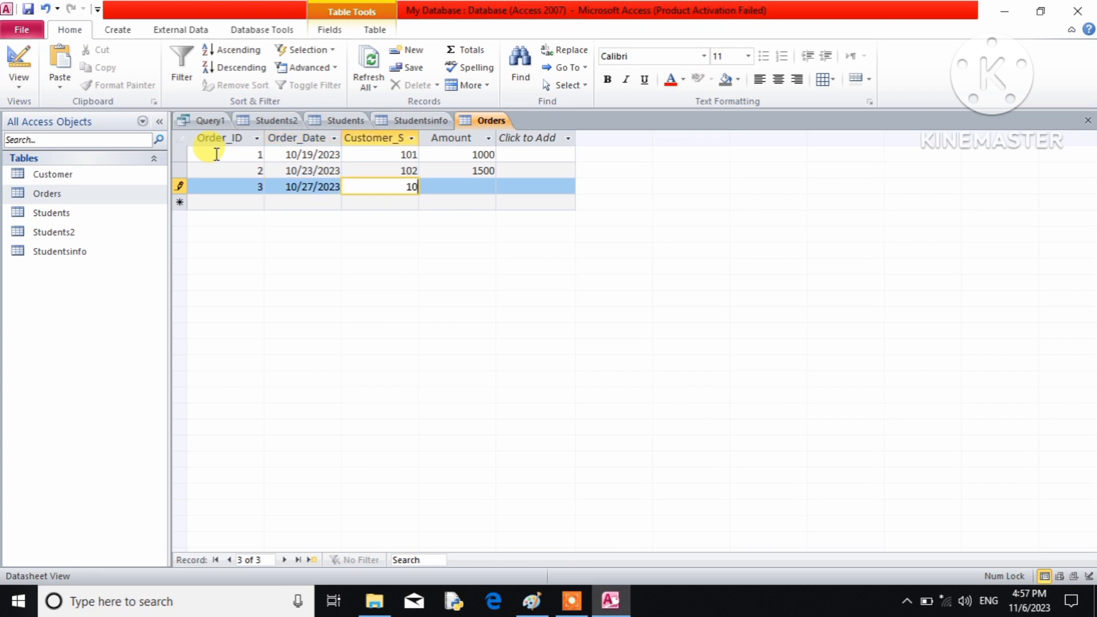
{"action": "type", "text": "3"}
{"action": "key", "text": "Tab"}
{"action": "type", "text": "2"}
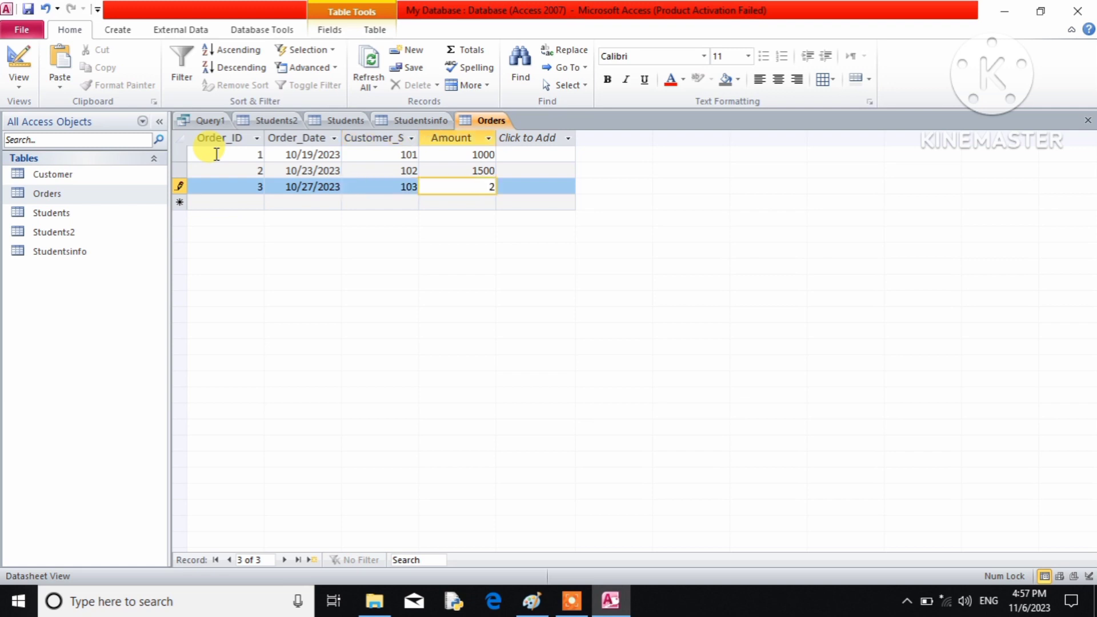
{"action": "type", "text": "000"}
{"action": "left_click", "coordinate": [517, 191]}
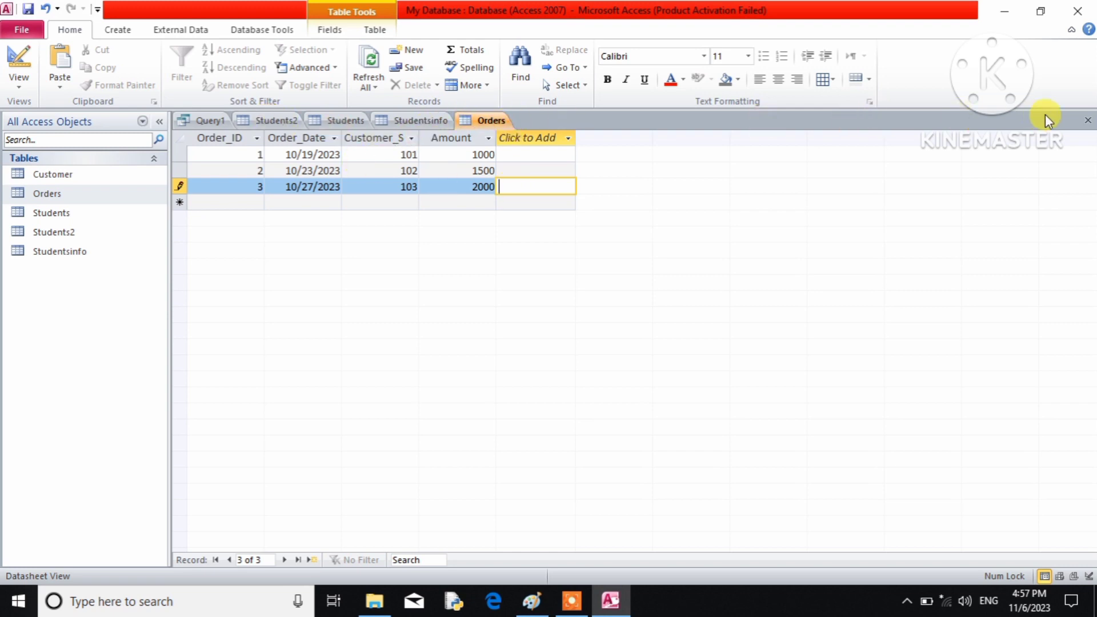
{"action": "left_click", "coordinate": [1088, 120]}
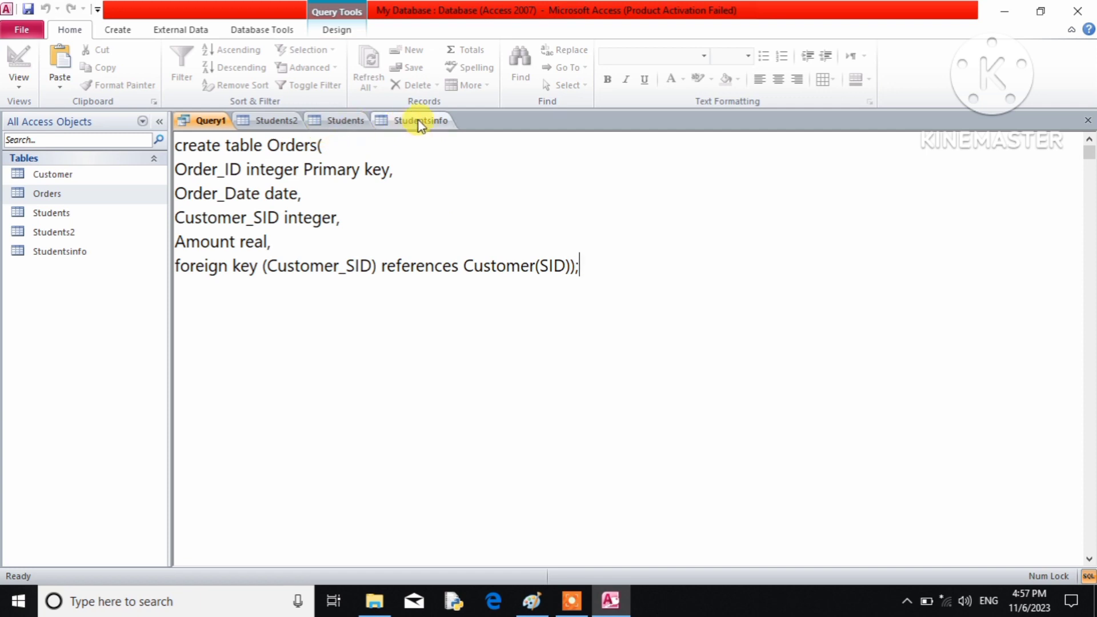
Open the Customer table and examine the related orders under each of the three customer records
{"action": "double_click", "coordinate": [67, 174]}
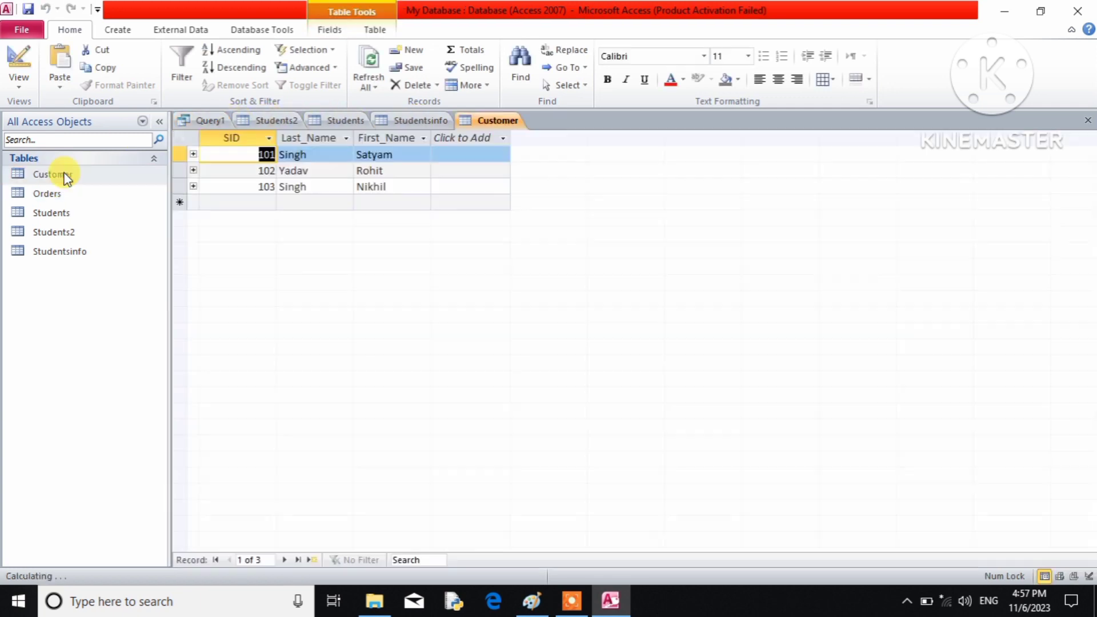
{"action": "left_click", "coordinate": [193, 153]}
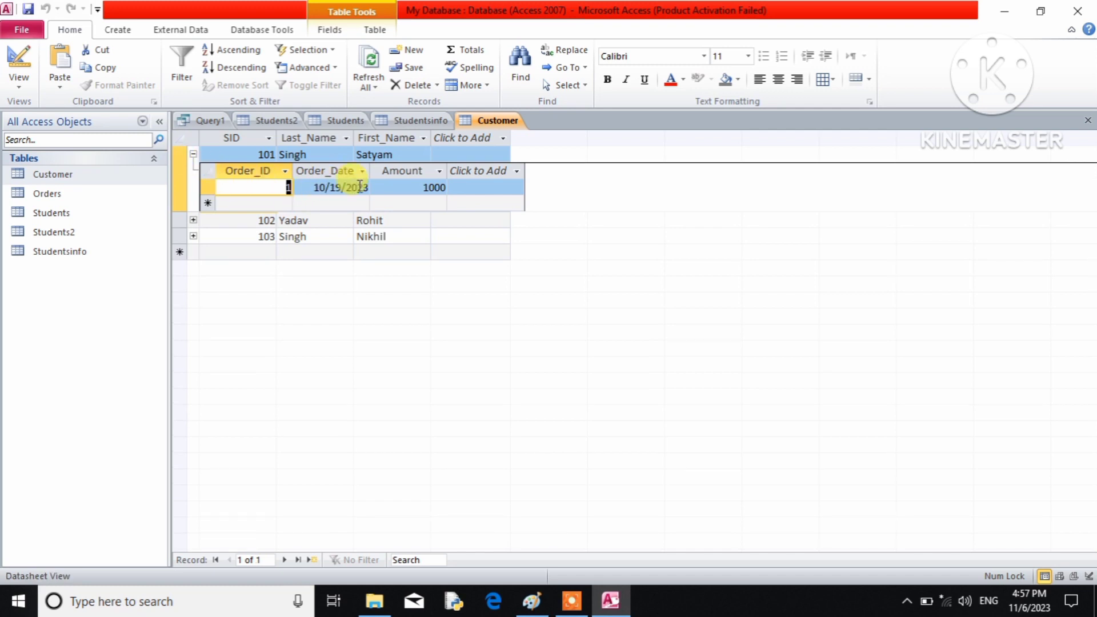
{"action": "left_click", "coordinate": [396, 188]}
{"action": "left_click", "coordinate": [193, 154]}
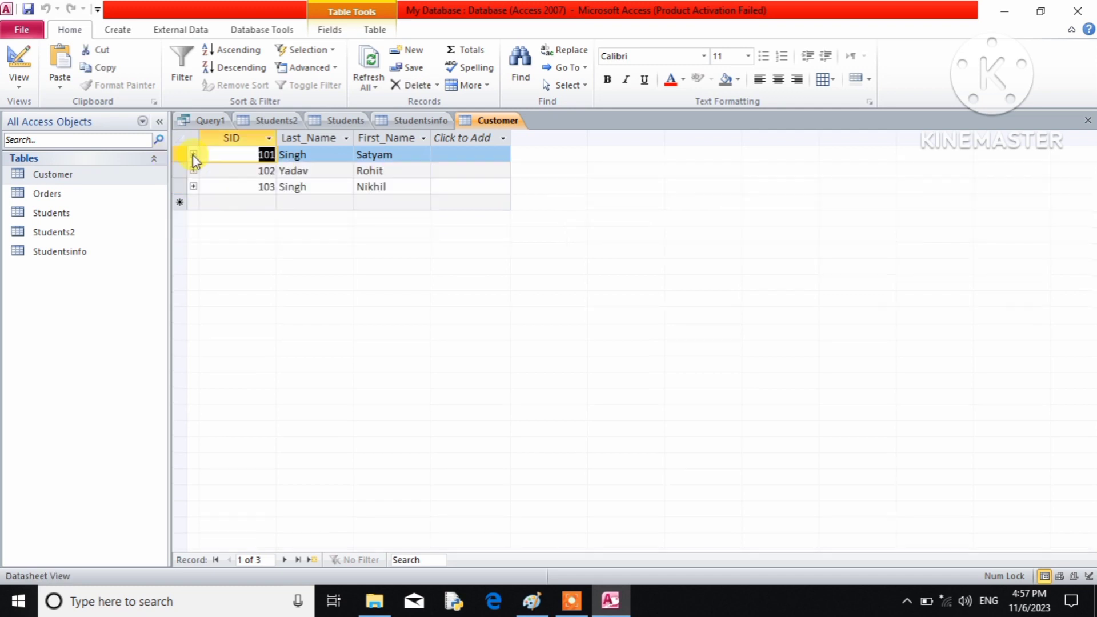
{"action": "left_click", "coordinate": [194, 170]}
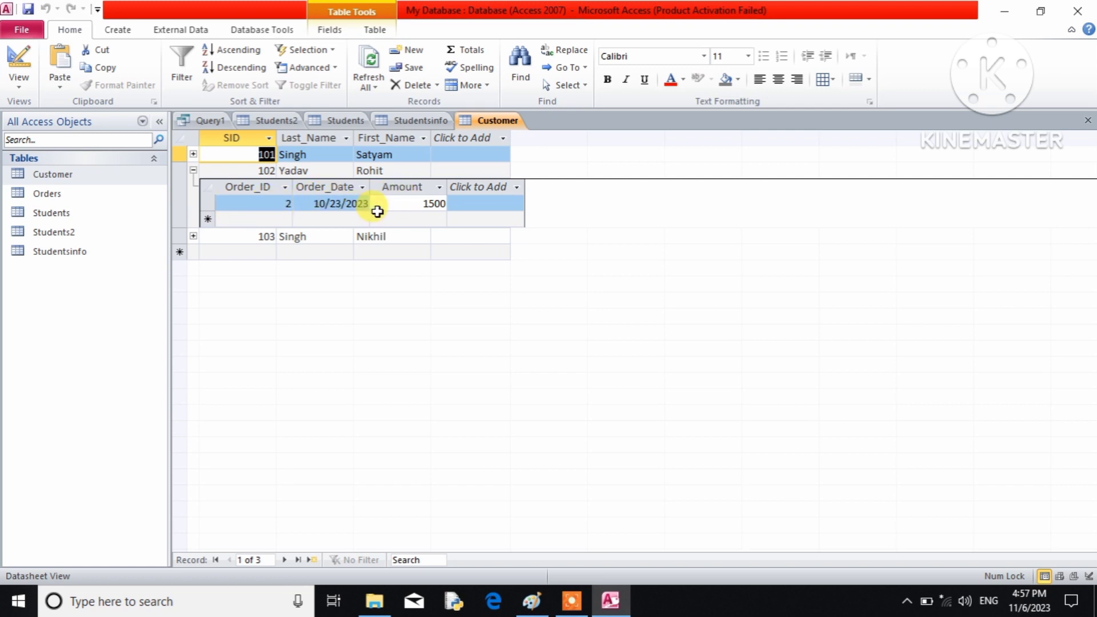
{"action": "left_click", "coordinate": [193, 170]}
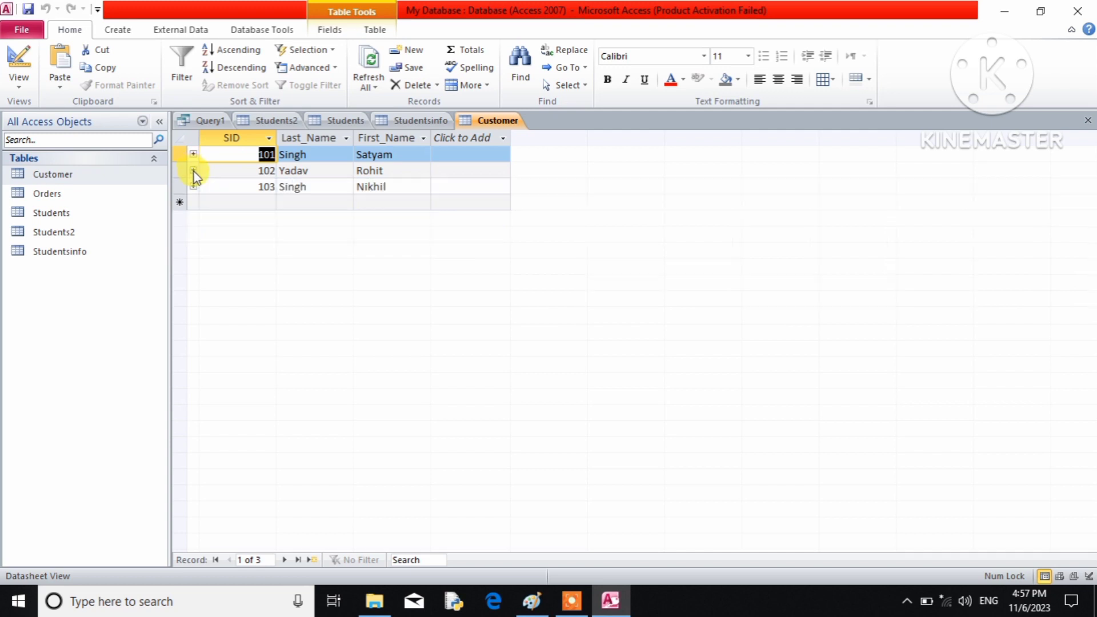
{"action": "left_click", "coordinate": [193, 186]}
{"action": "left_click", "coordinate": [193, 187]}
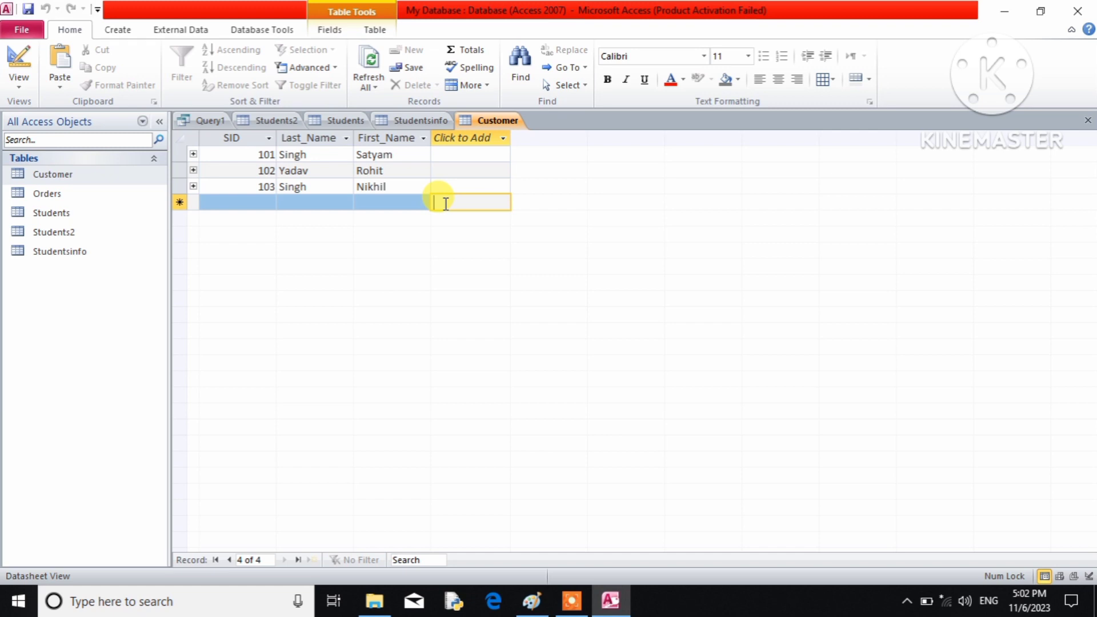
Open the database's Relationships window and close the Customer table
{"action": "left_click", "coordinate": [85, 194]}
{"action": "left_click", "coordinate": [485, 119]}
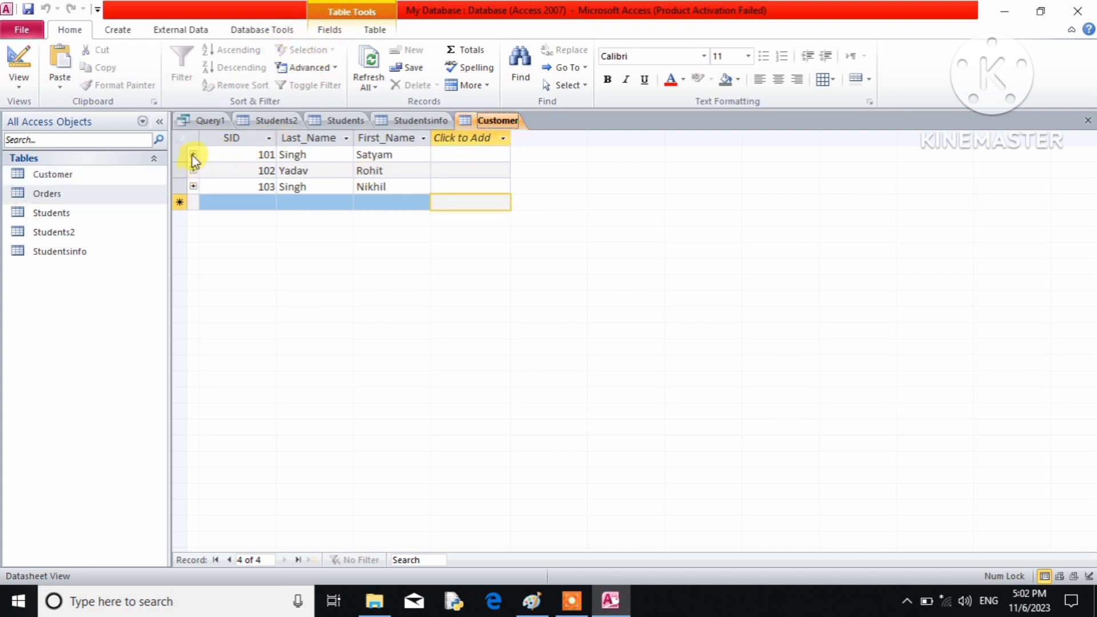
{"action": "left_click", "coordinate": [245, 31]}
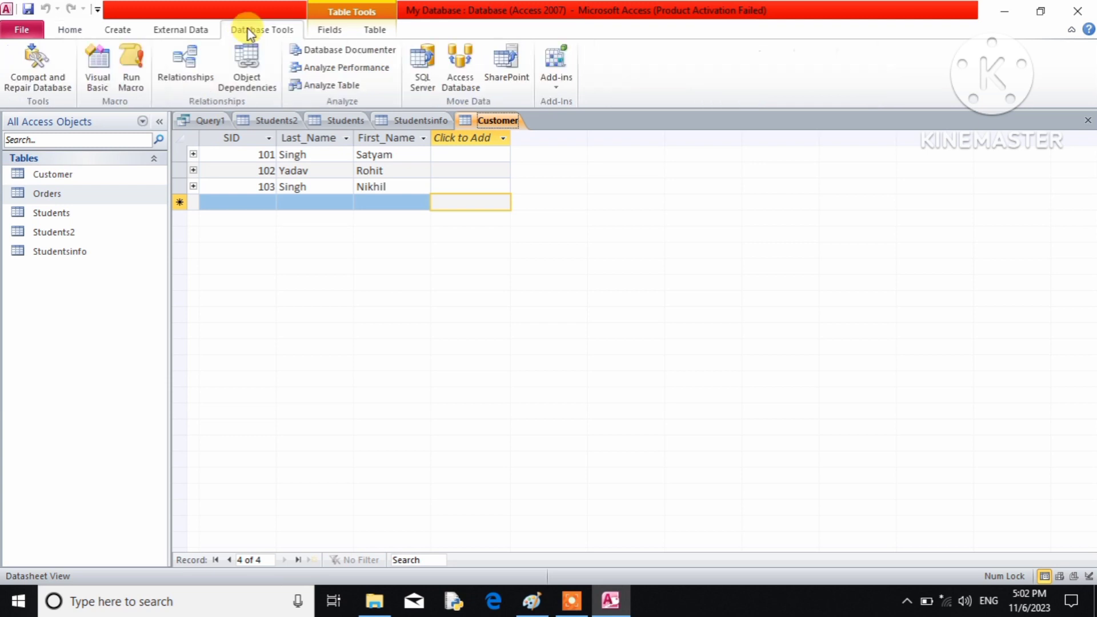
{"action": "left_click", "coordinate": [191, 80]}
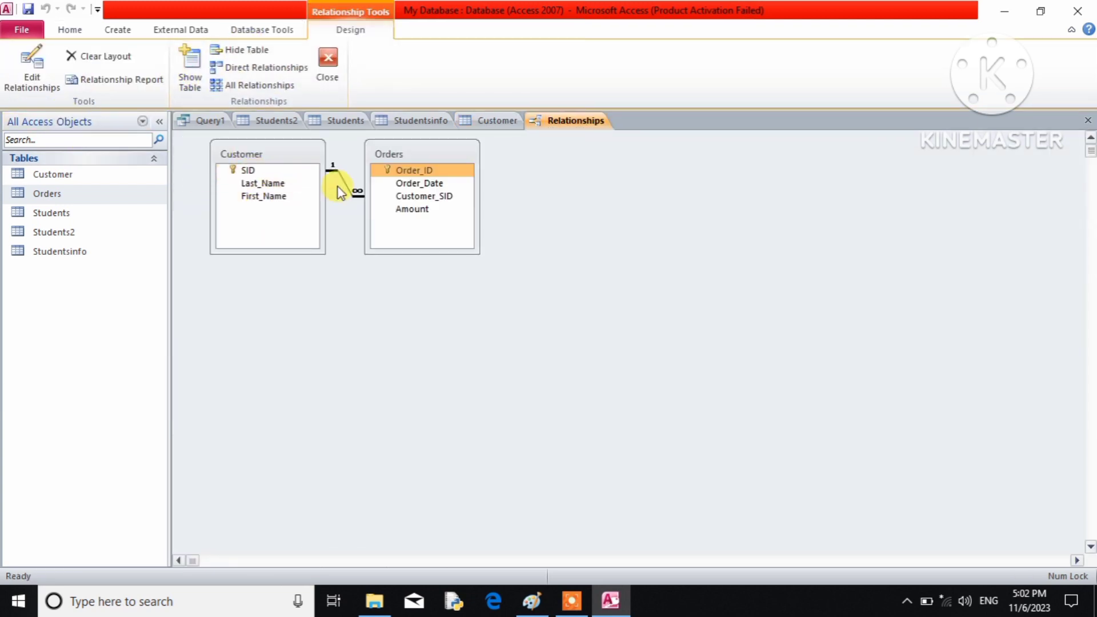
{"action": "left_click", "coordinate": [497, 121]}
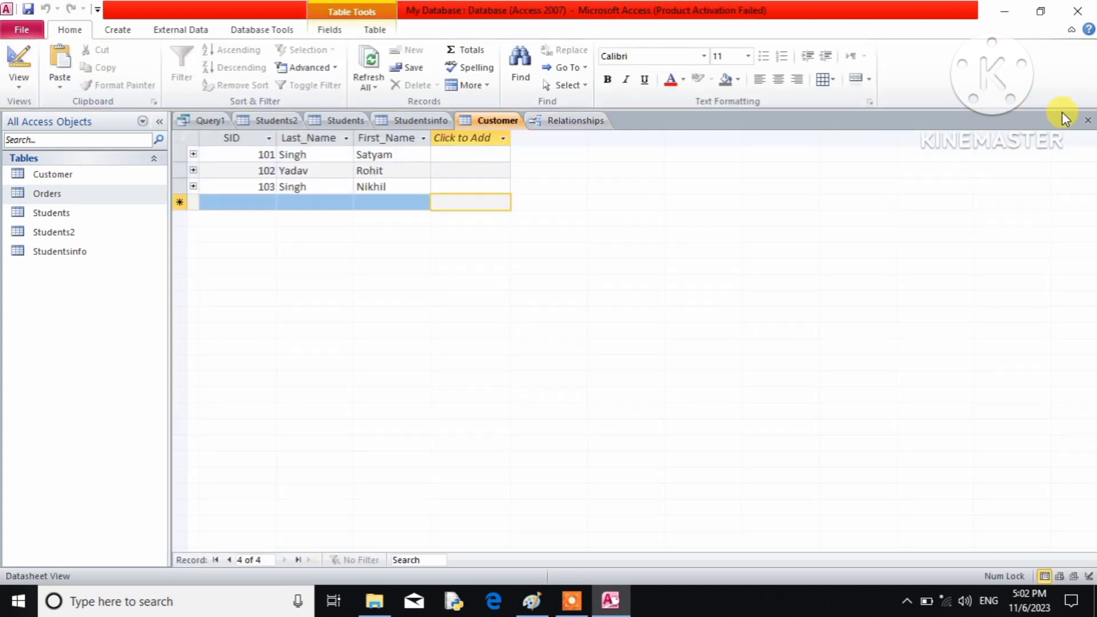
{"action": "left_click", "coordinate": [1084, 121]}
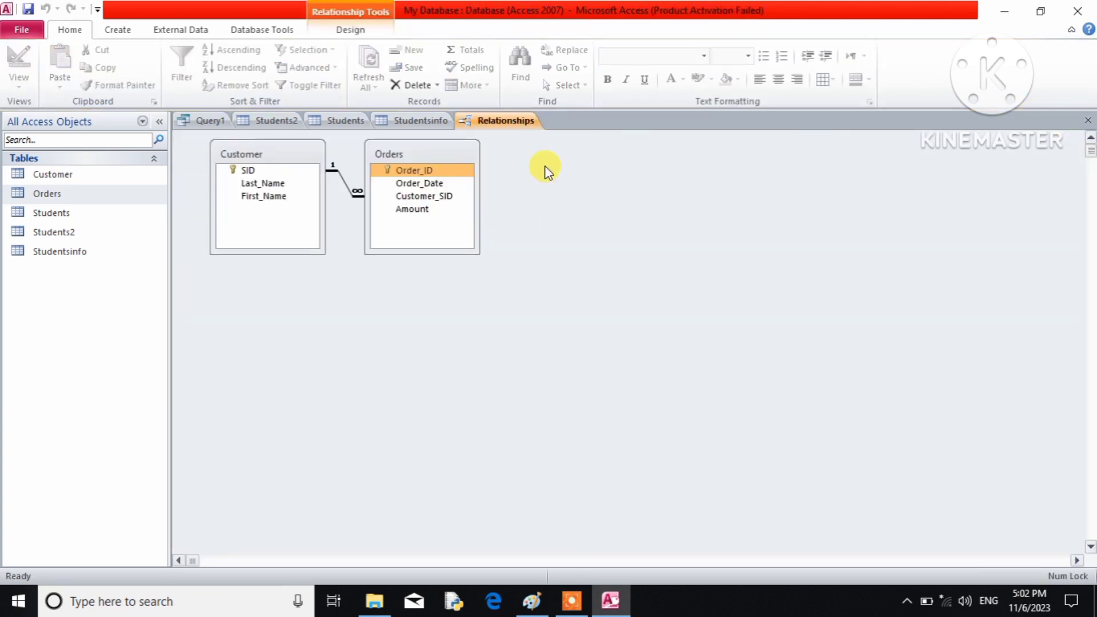
Permanently delete the relationship between the Customer and Orders tables in the closing Relationships window, and reopen the Customer table
{"action": "left_click", "coordinate": [351, 193]}
{"action": "key", "text": "Delete"}
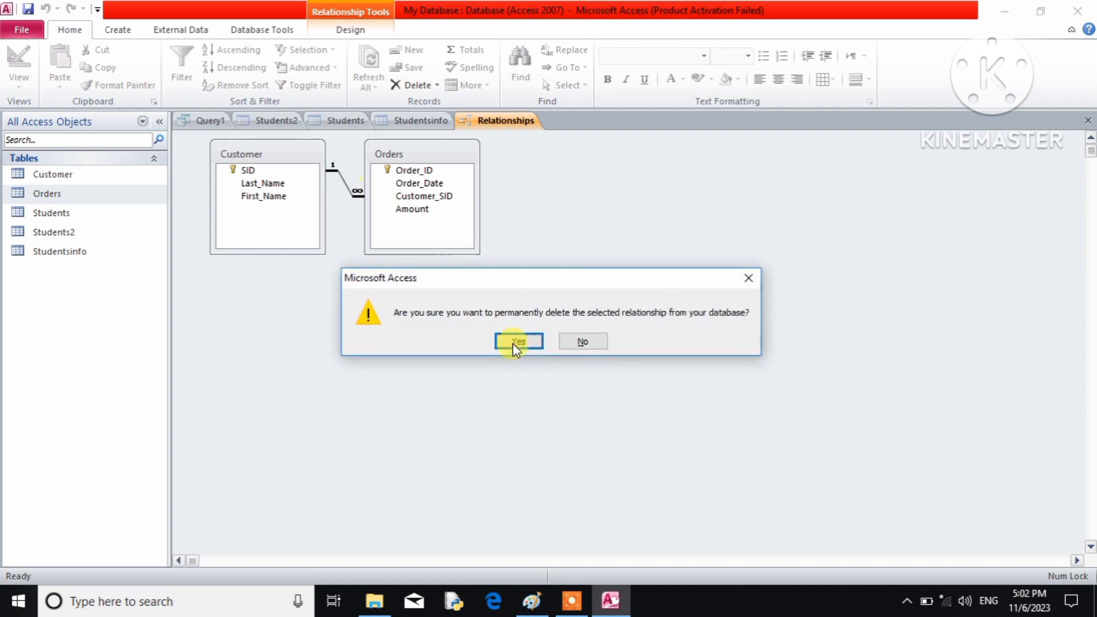
{"action": "left_click", "coordinate": [519, 342]}
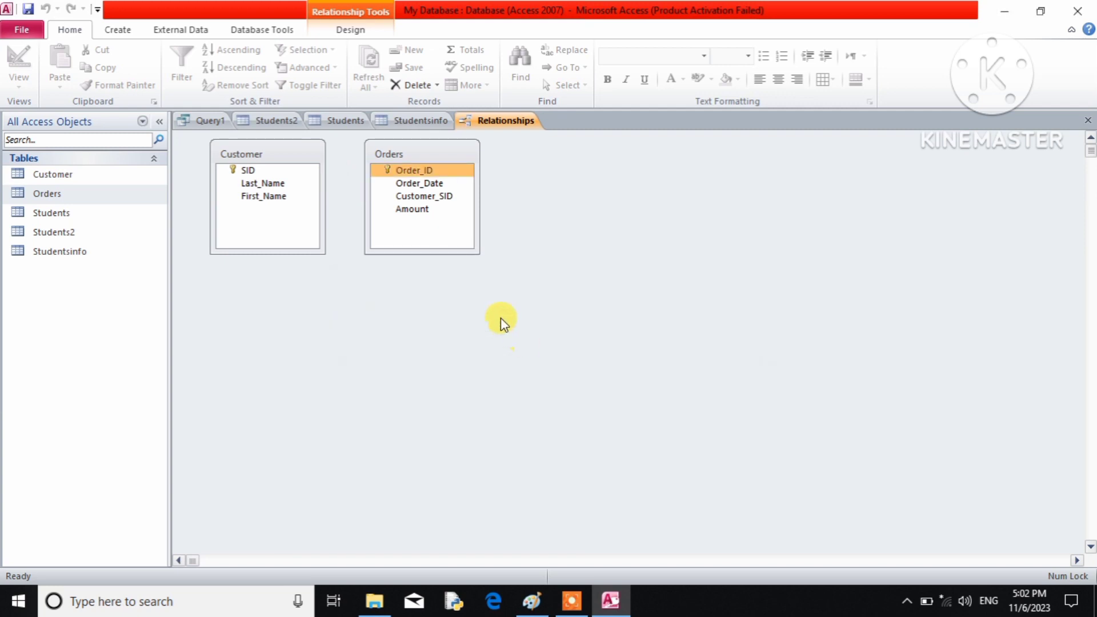
{"action": "left_click", "coordinate": [1088, 120]}
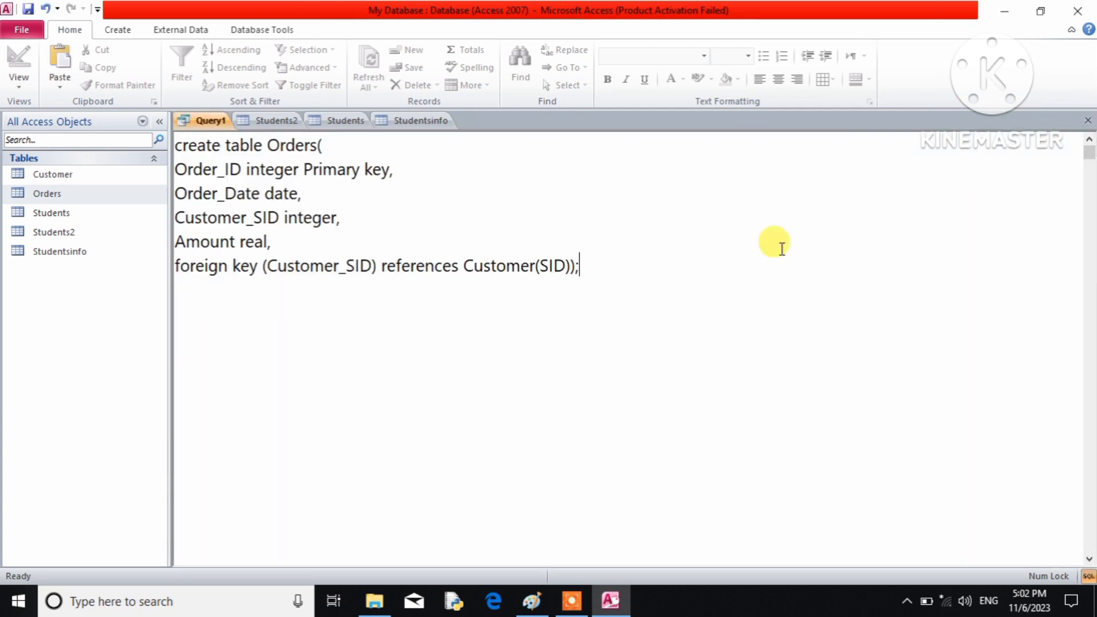
{"action": "double_click", "coordinate": [83, 178]}
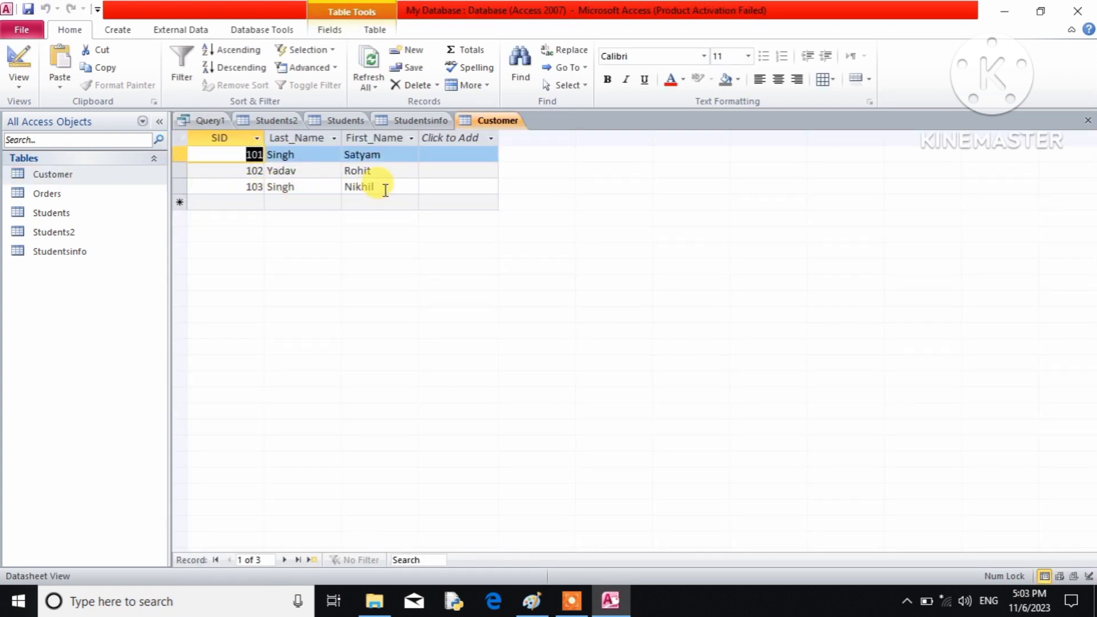
Replace the query's SQL with: alter table Orders add Foreign key (Customer_SID) references Customer(SID)
{"action": "left_click", "coordinate": [206, 120]}
{"action": "left_click_drag", "start_coordinate": [602, 269], "coordinate": [164, 134]}
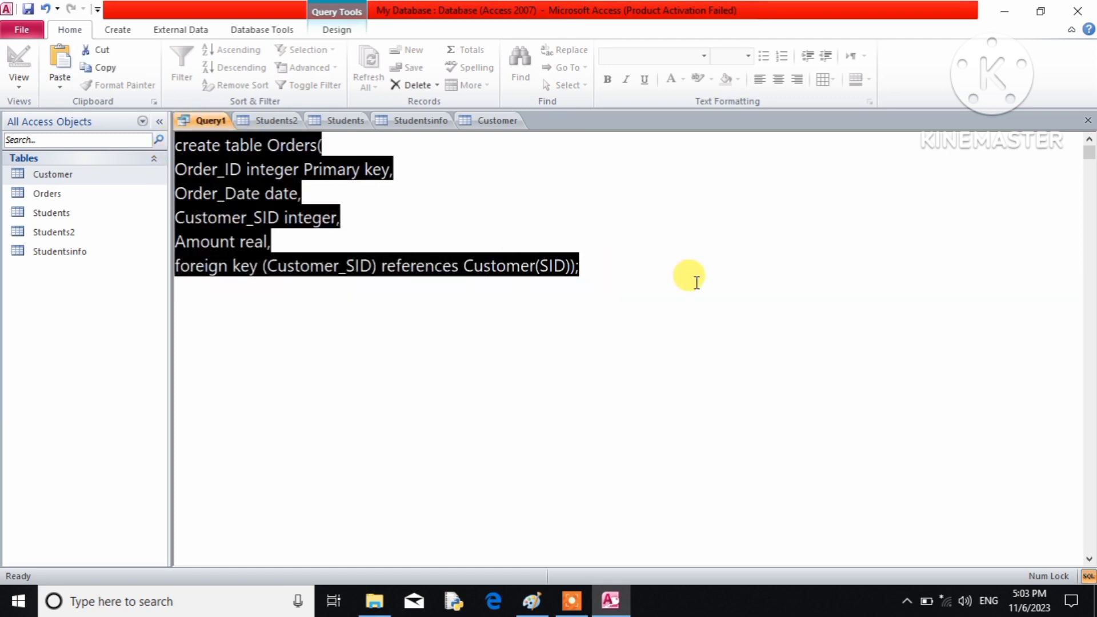
{"action": "type", "text": "alter table"}
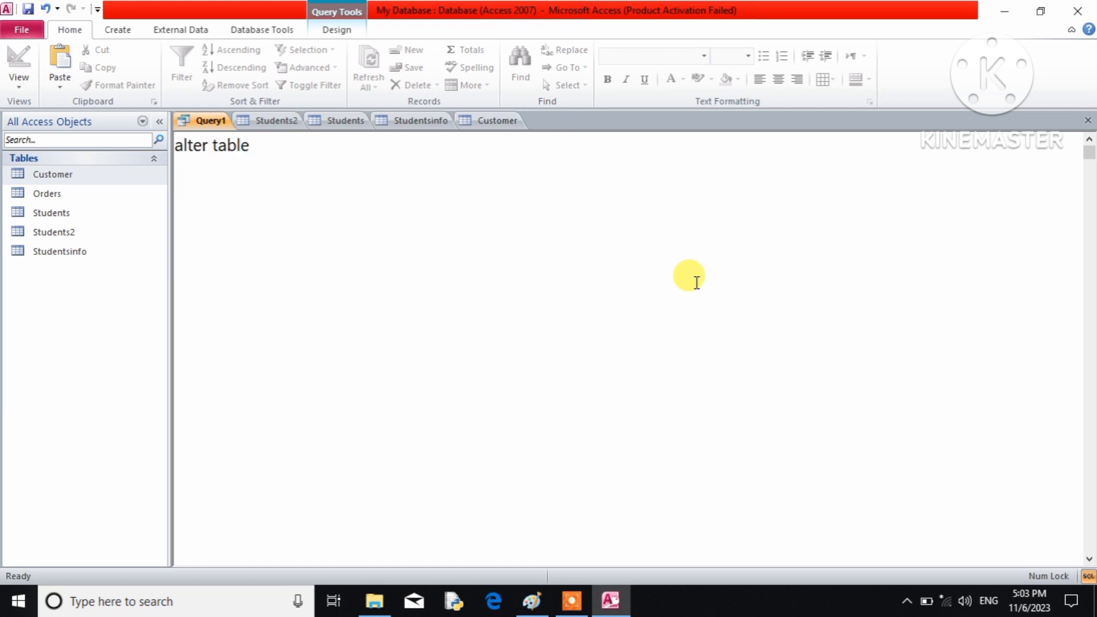
{"action": "type", "text": " Orders add Fo"}
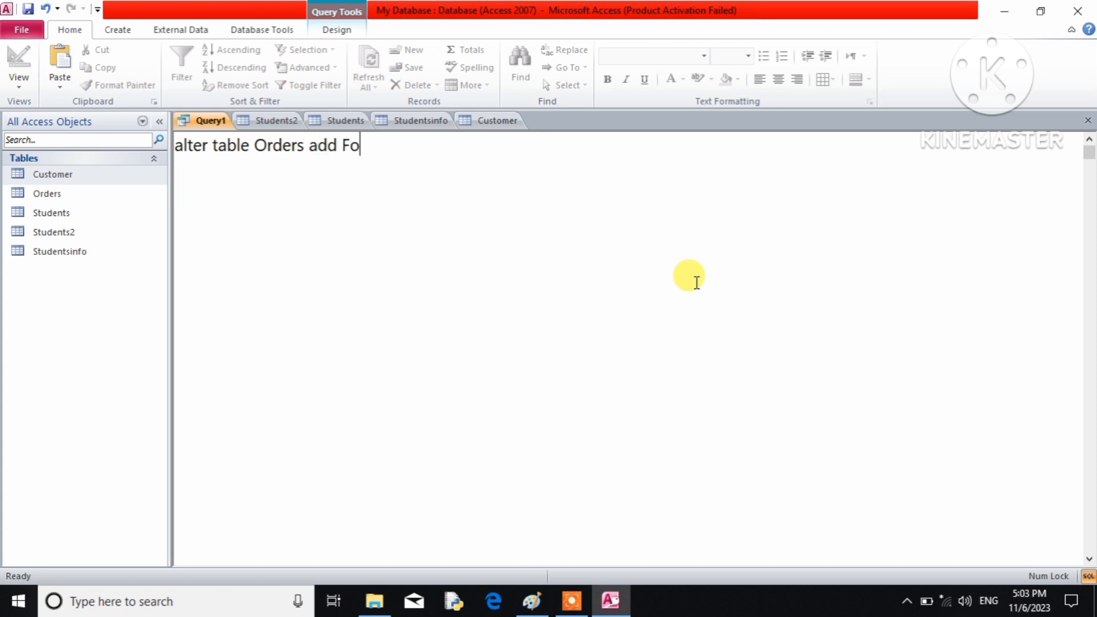
{"action": "type", "text": "reign ke"}
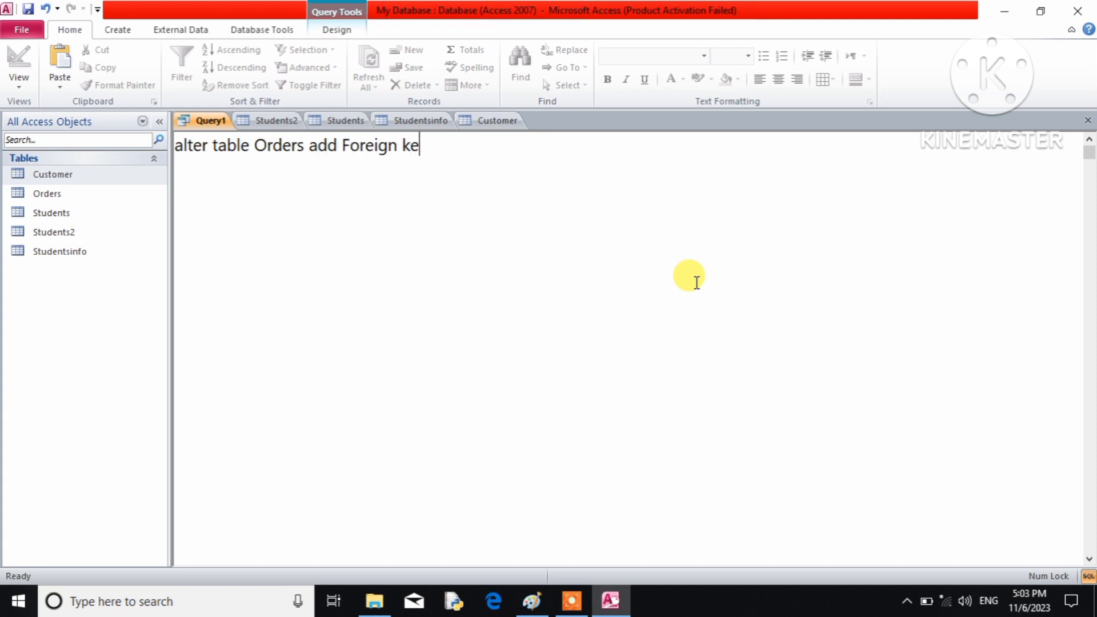
{"action": "type", "text": "y (Customer_S"}
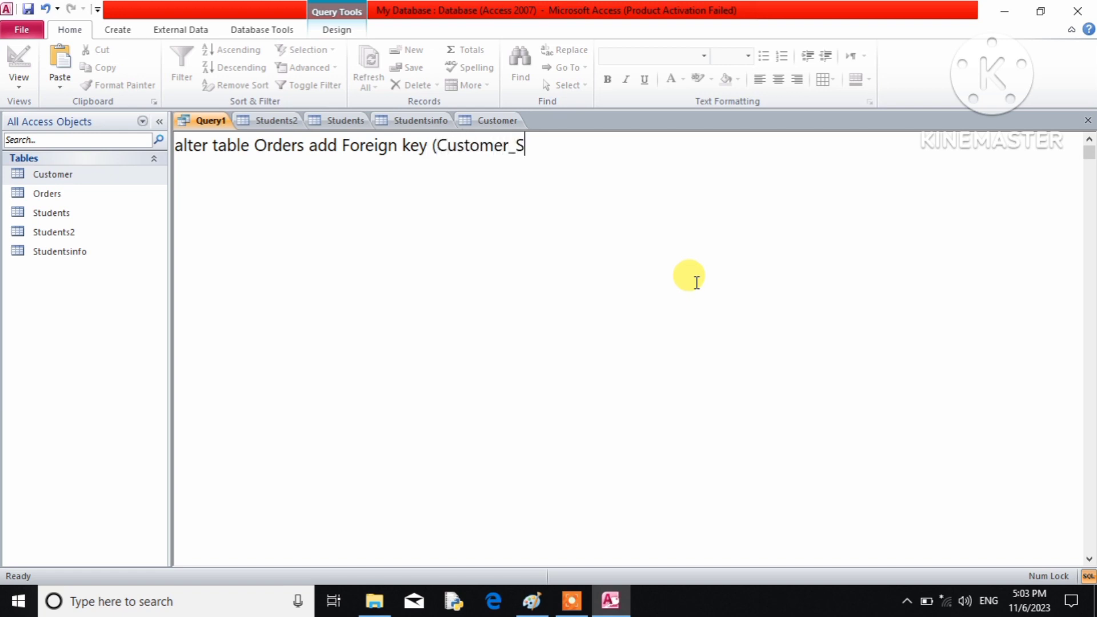
{"action": "type", "text": "ID),"}
{"action": "key", "text": "BackSpace"}
{"action": "type", "text": "refer"}
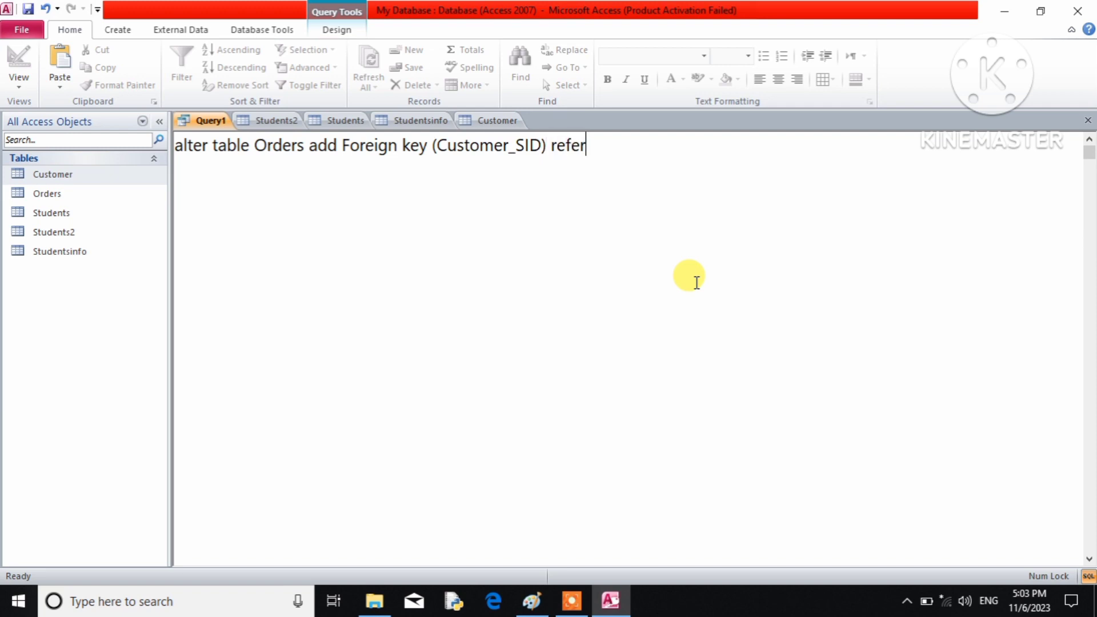
{"action": "type", "text": "ences Customer"}
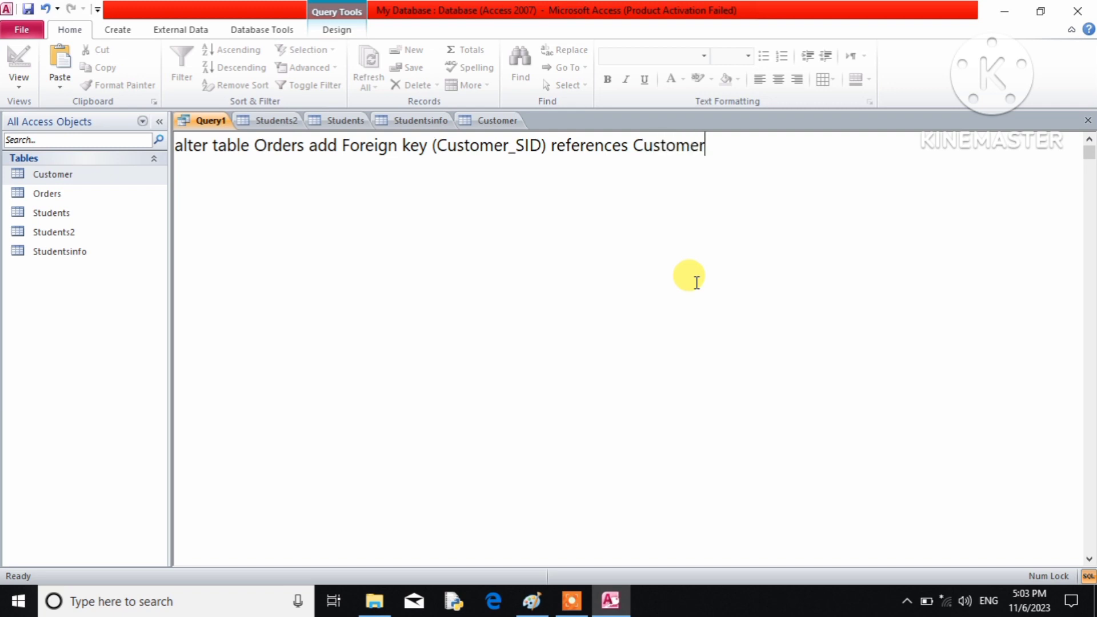
{"action": "type", "text": "(SID)"}
Run the alter table query, closing the open Customer table before running it again
{"action": "left_click", "coordinate": [341, 30]}
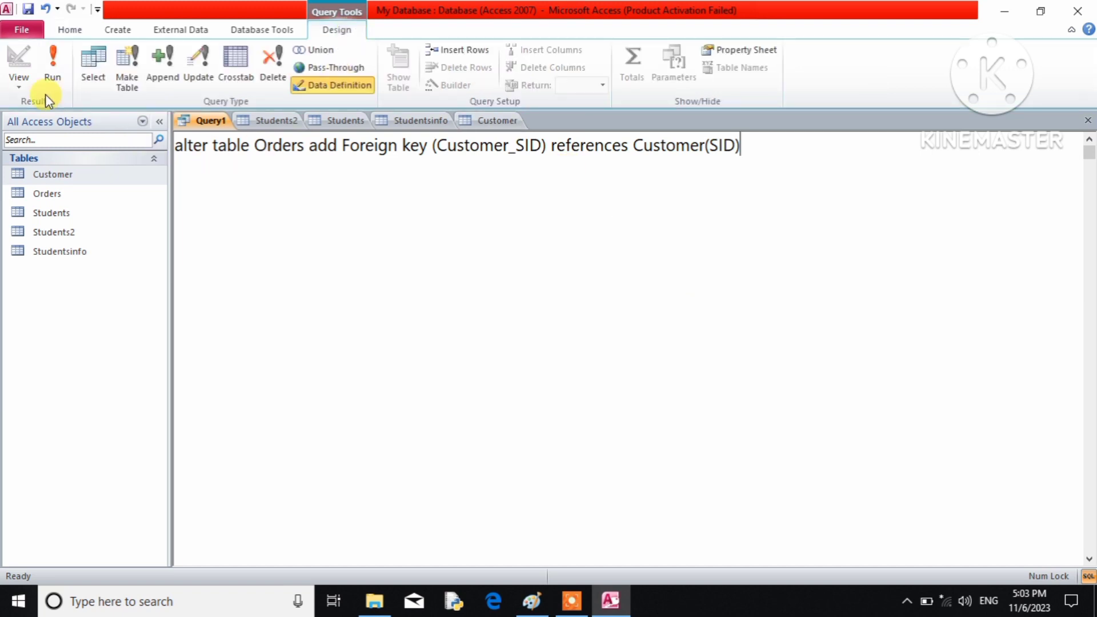
{"action": "left_click", "coordinate": [52, 69]}
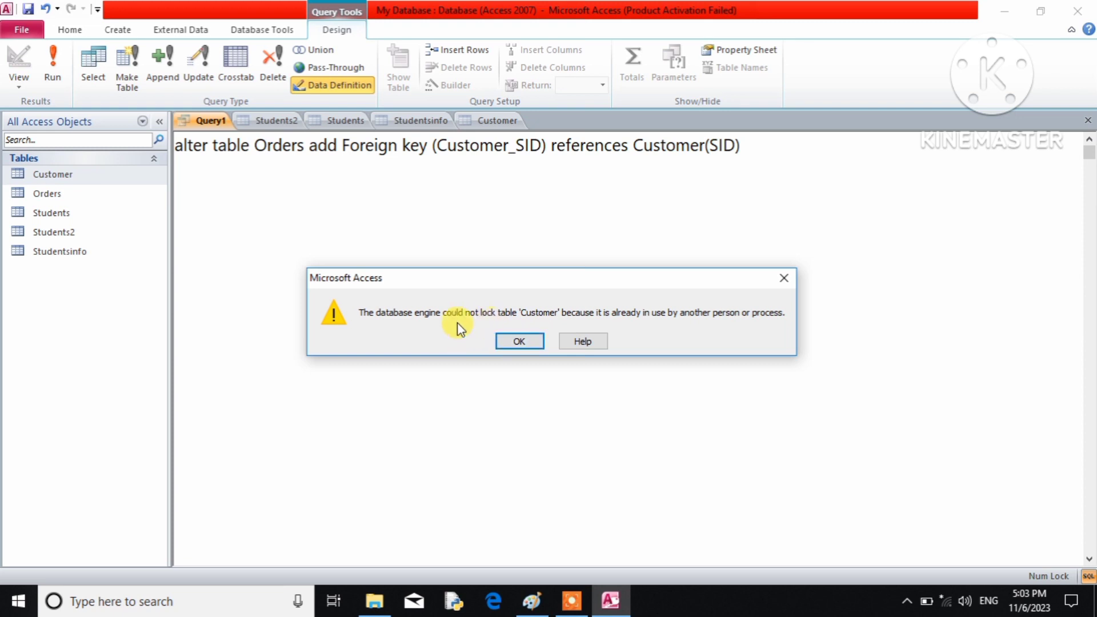
{"action": "left_click", "coordinate": [517, 341]}
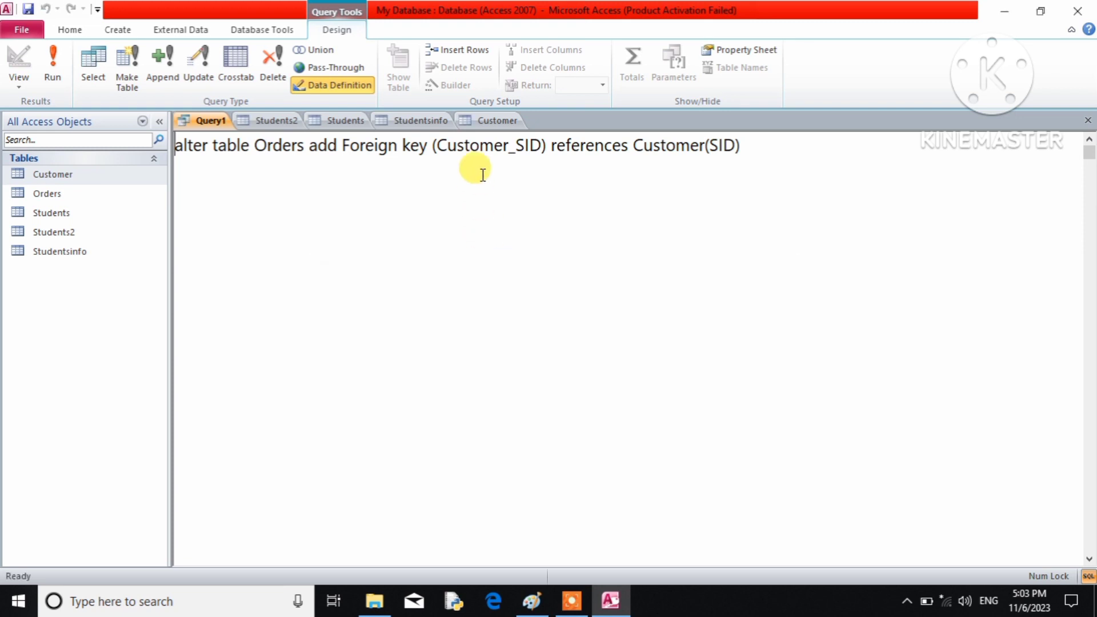
{"action": "left_click", "coordinate": [495, 120]}
{"action": "left_click", "coordinate": [1089, 121]}
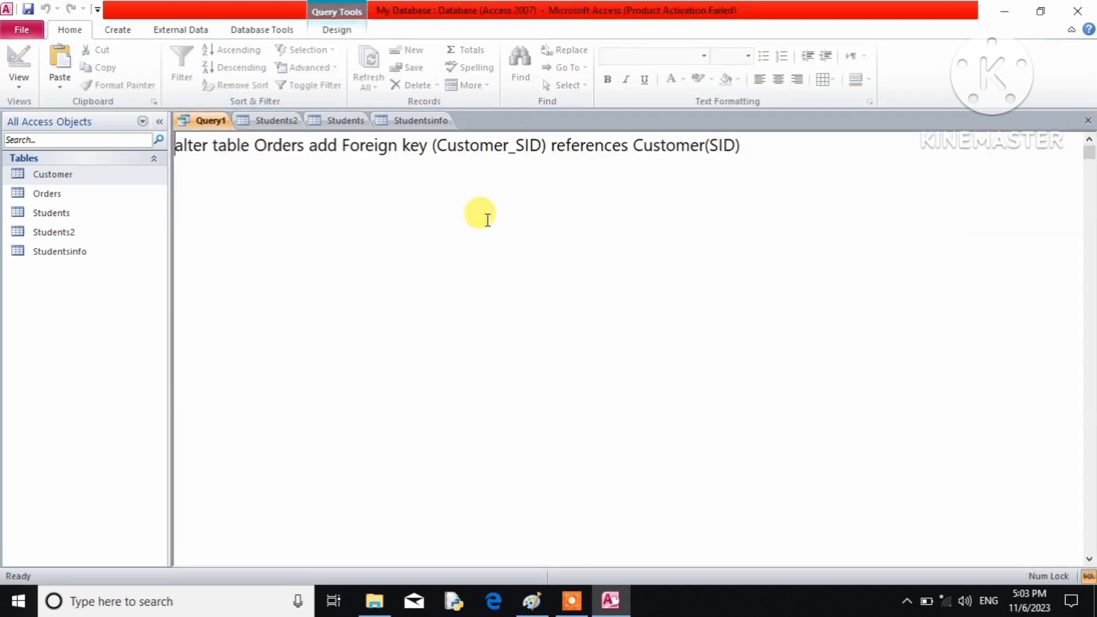
{"action": "left_click", "coordinate": [362, 29]}
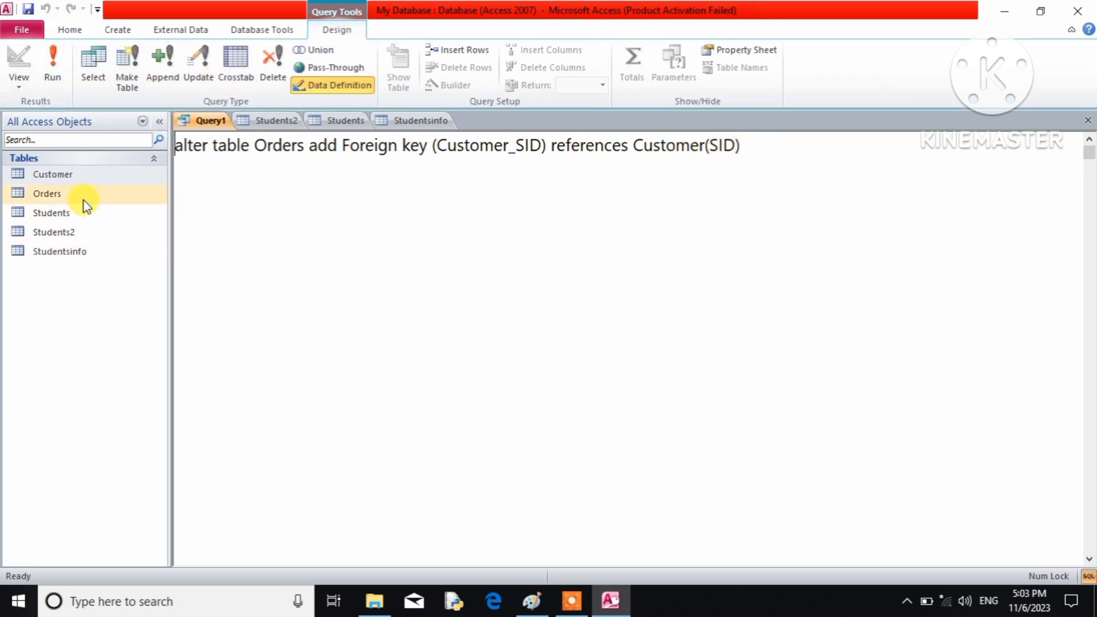
Open the Customer table and expand all three customer records to check their related orders
{"action": "double_click", "coordinate": [94, 180]}
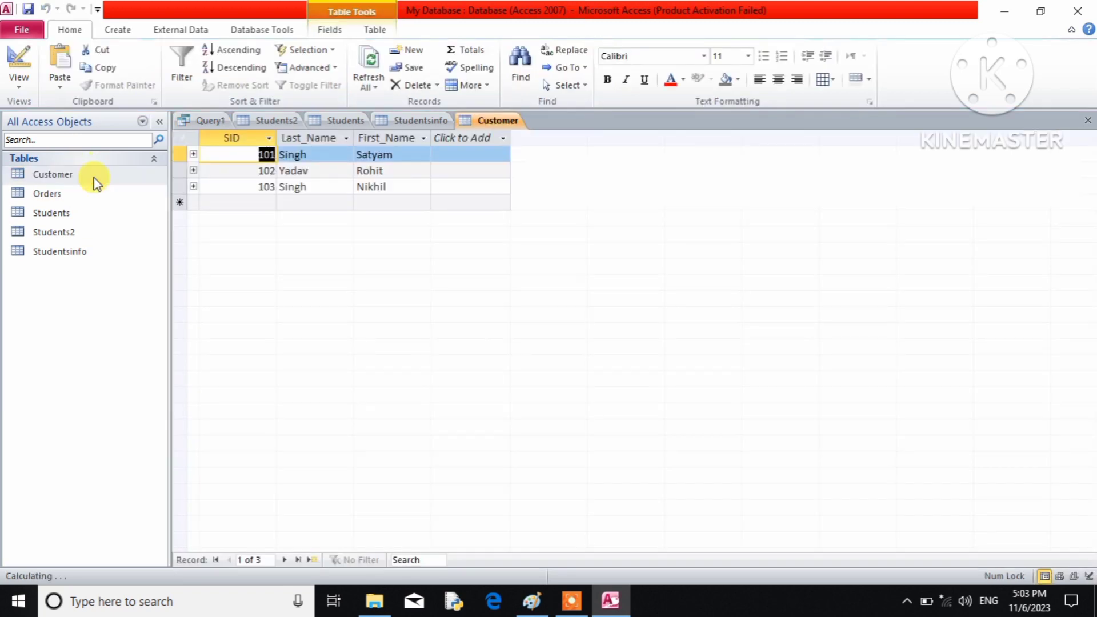
{"action": "left_click", "coordinate": [194, 156]}
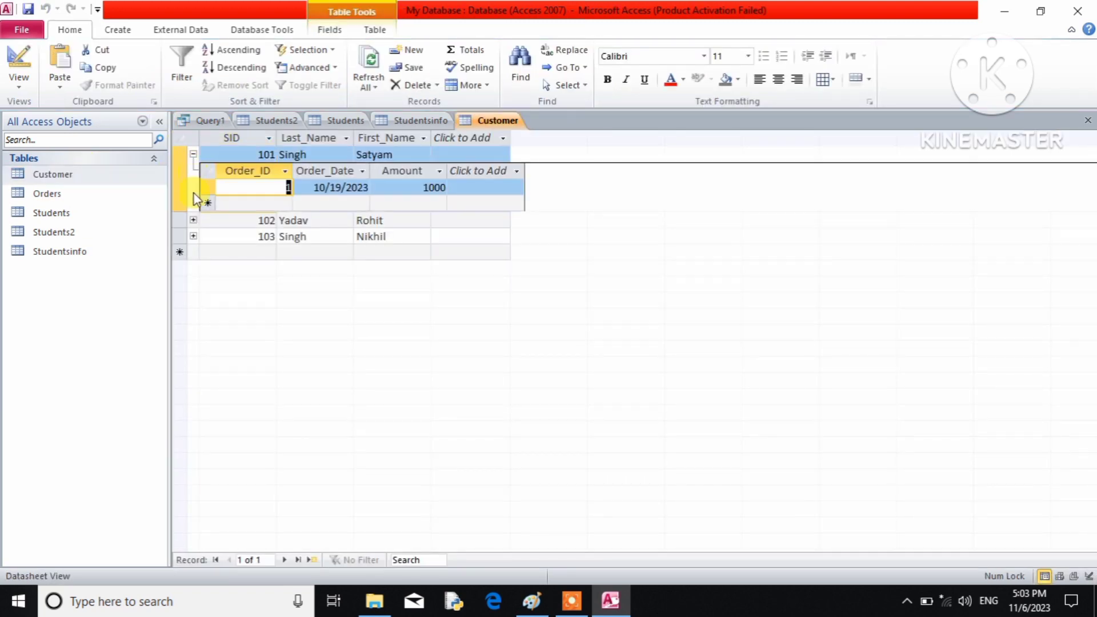
{"action": "left_click", "coordinate": [194, 221]}
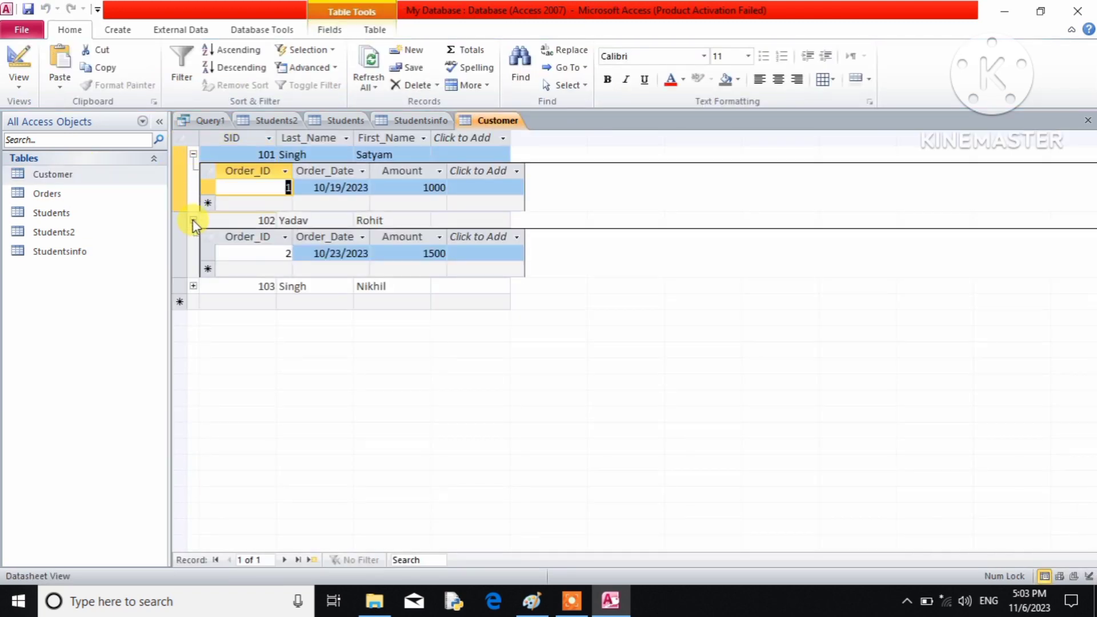
{"action": "left_click", "coordinate": [194, 286]}
Open the Relationships window, inspect the link between Customer and Orders, and close the window
{"action": "left_click", "coordinate": [252, 30]}
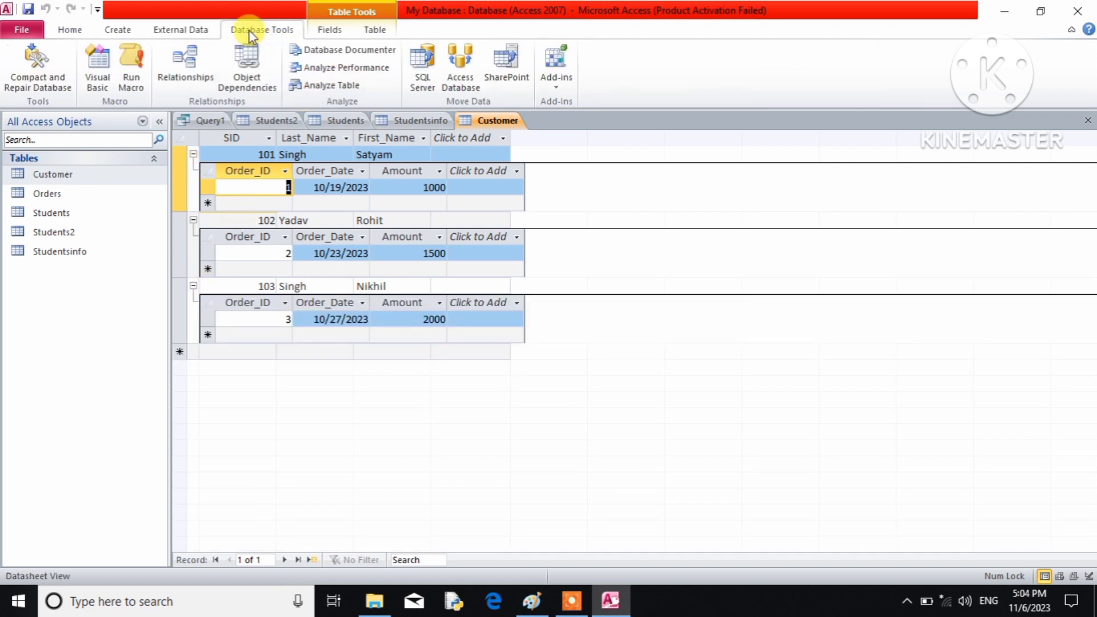
{"action": "left_click", "coordinate": [173, 76]}
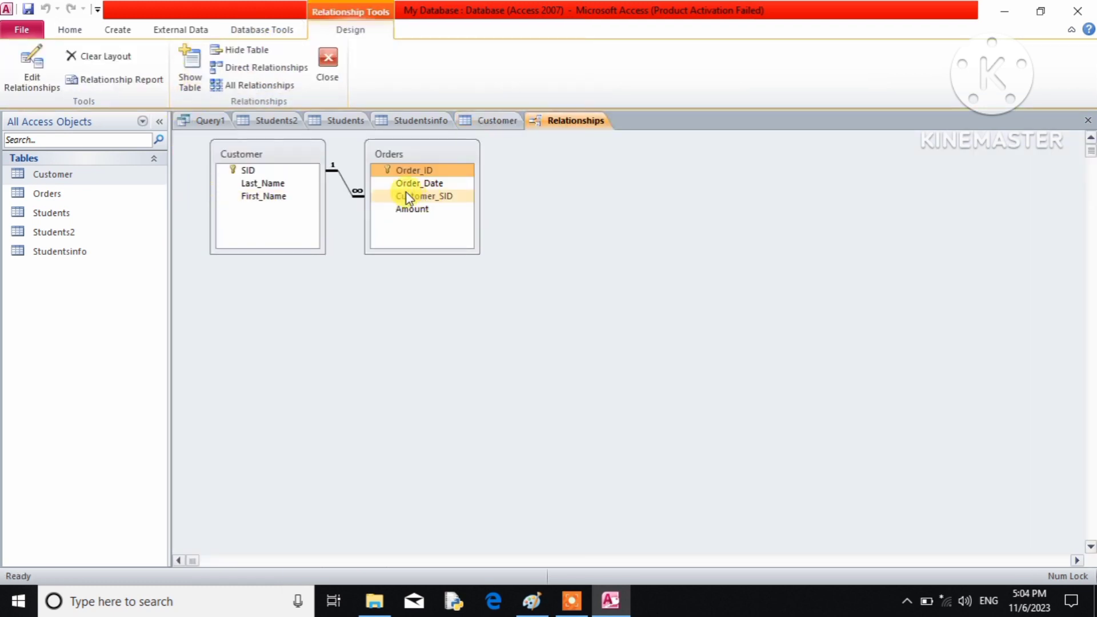
{"action": "left_click", "coordinate": [1088, 120]}
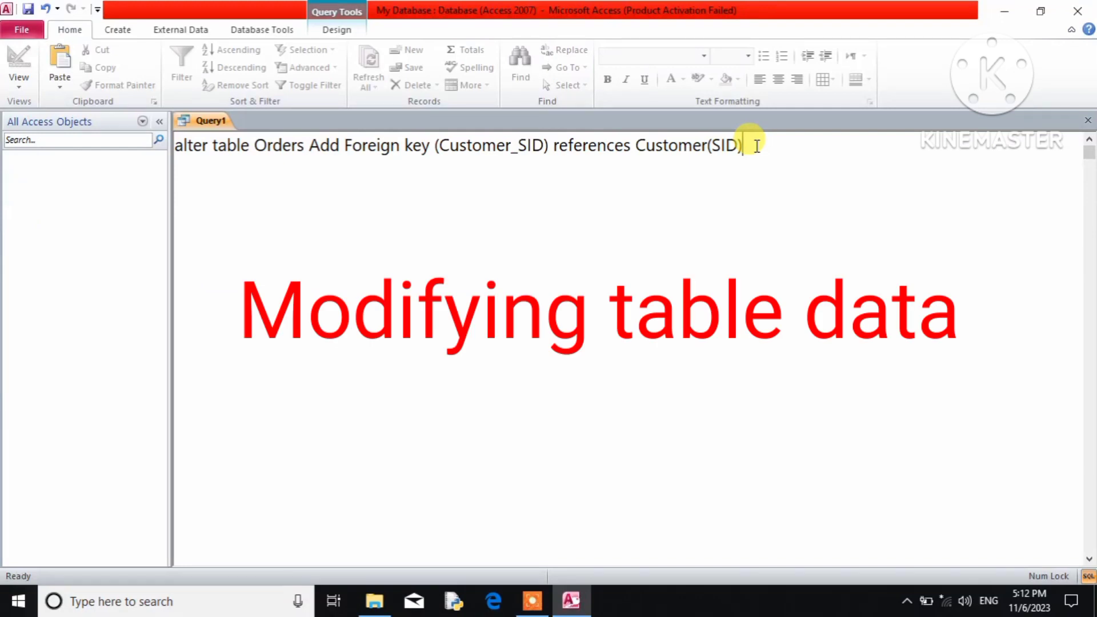
Replace the query's SQL with the start of a create table Studentsinfo statement, with Roll_No integer as the first column
{"action": "left_click_drag", "start_coordinate": [757, 146], "coordinate": [186, 158]}
{"action": "left_click_drag", "start_coordinate": [184, 158], "coordinate": [177, 150]}
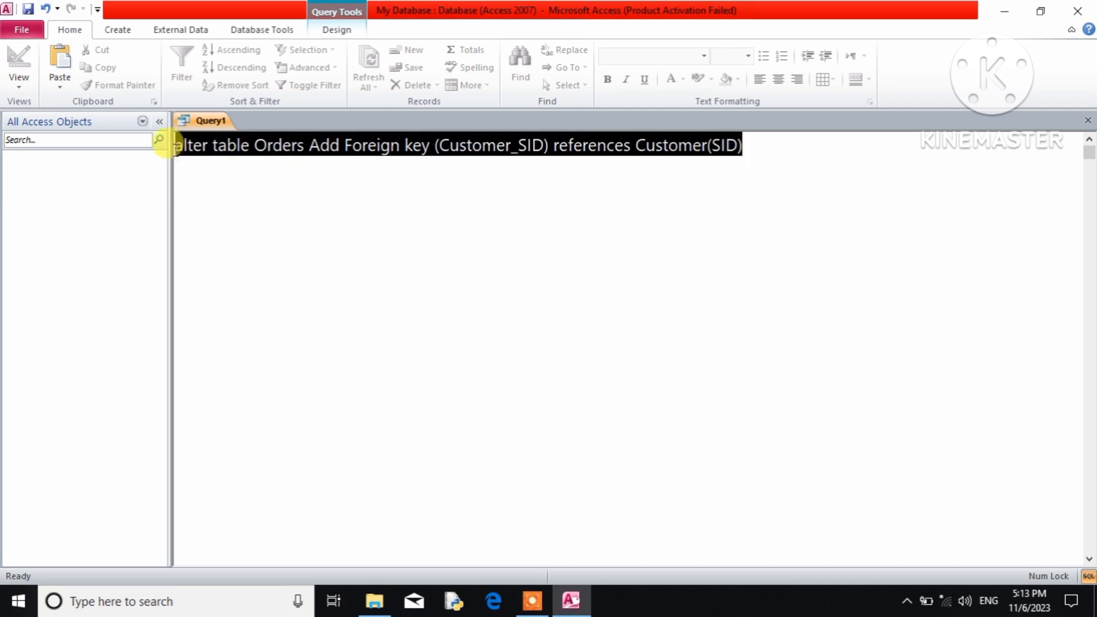
{"action": "key", "text": "BackSpace"}
{"action": "type", "text": "cr"}
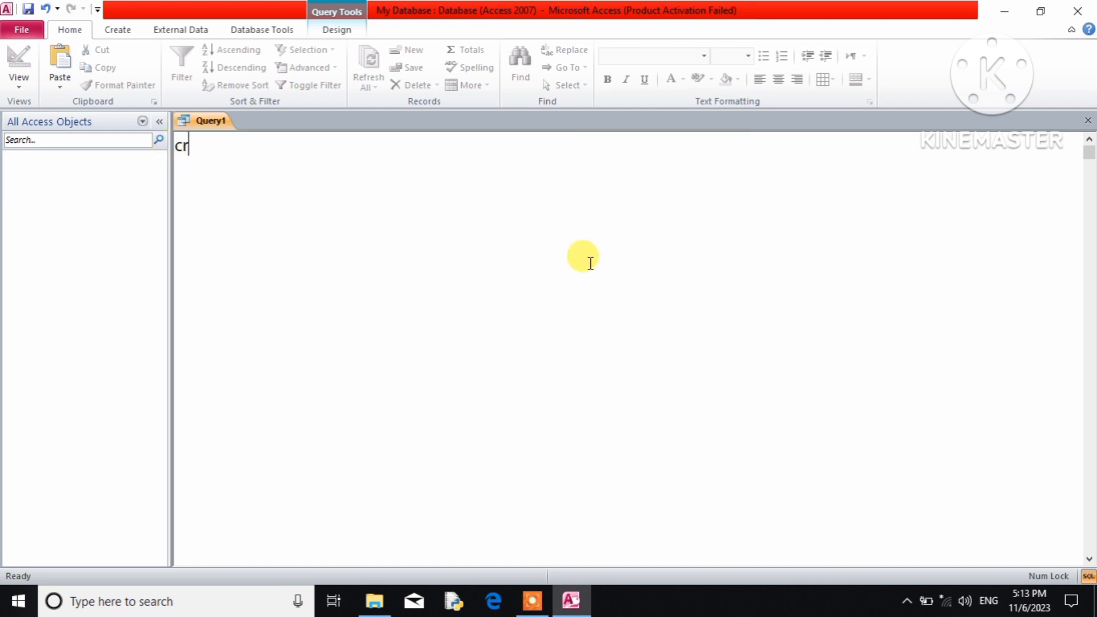
{"action": "type", "text": "eate table "}
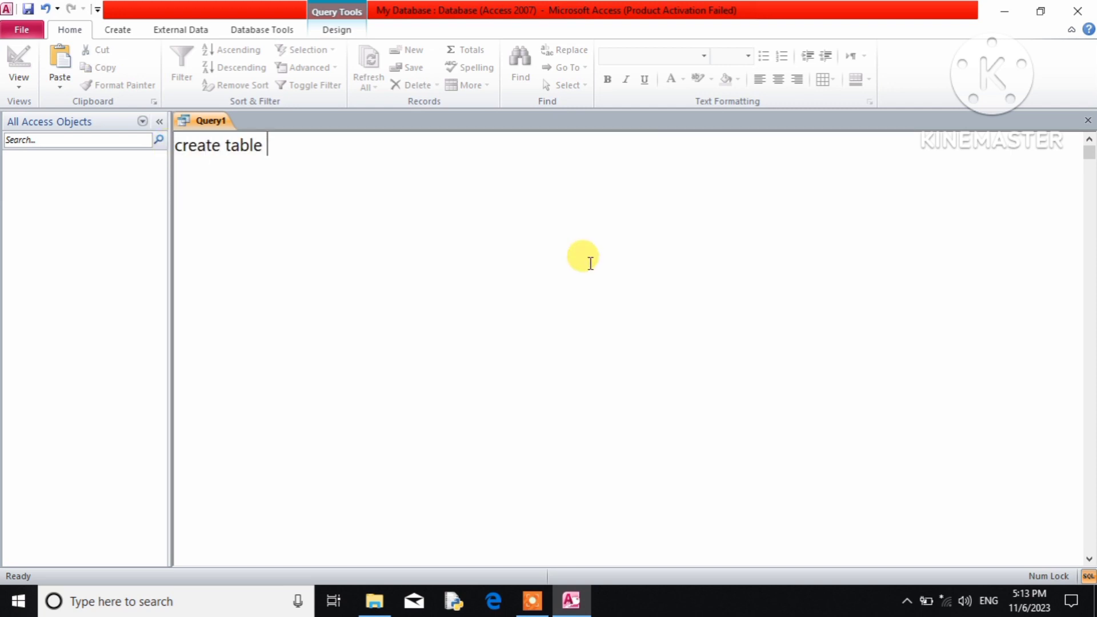
{"action": "type", "text": "Students"}
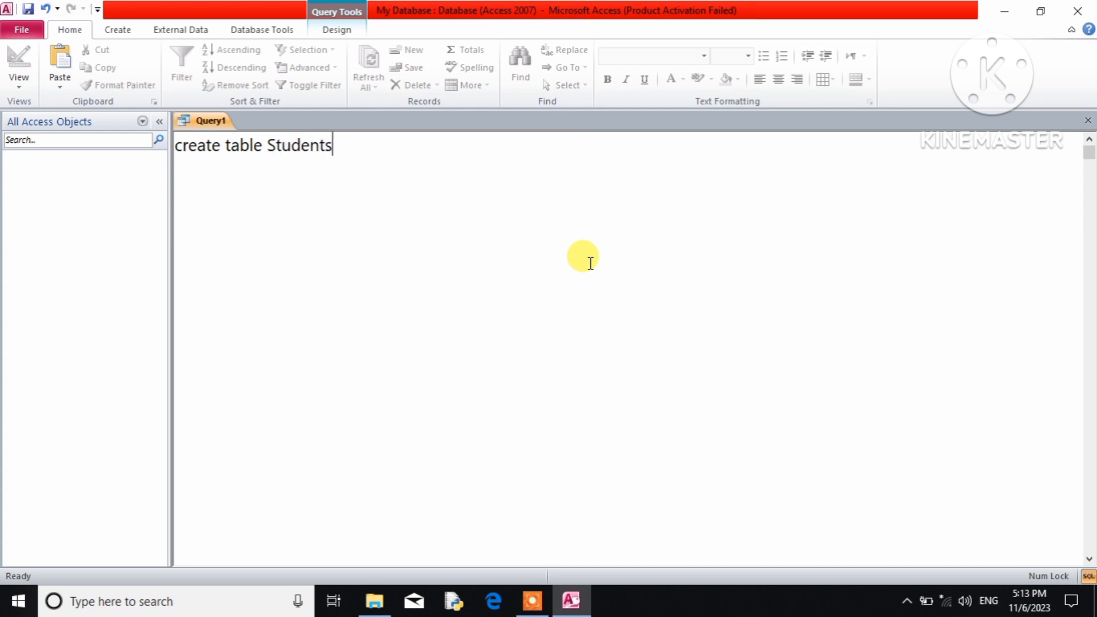
{"action": "type", "text": "info("}
{"action": "key", "text": "Return"}
{"action": "type", "text": "Roll"}
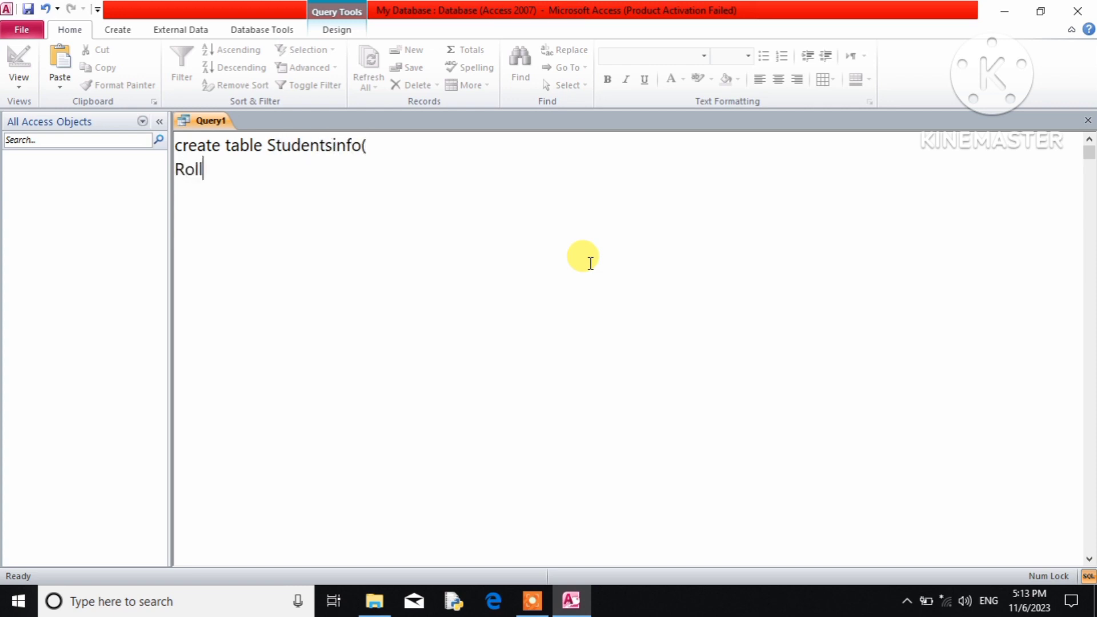
{"action": "type", "text": "_No intege"}
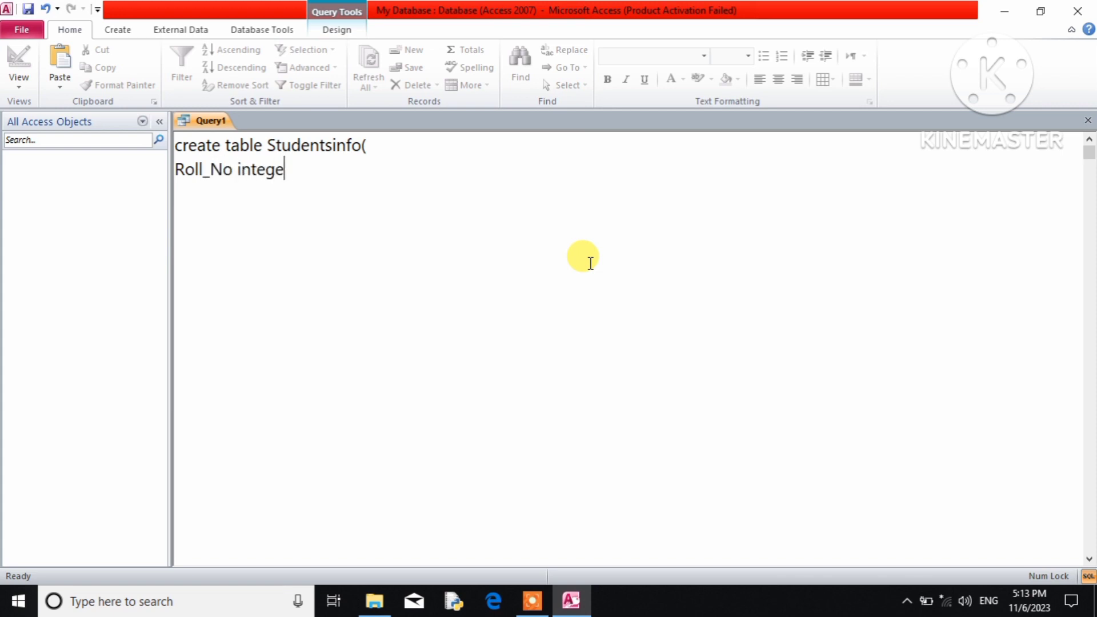
{"action": "type", "text": "r,"}
{"action": "key", "text": "Return"}
Add the columns SName char(30), FName char(30) and Address char(35) to the create table statement
{"action": "type", "text": "SName ch"}
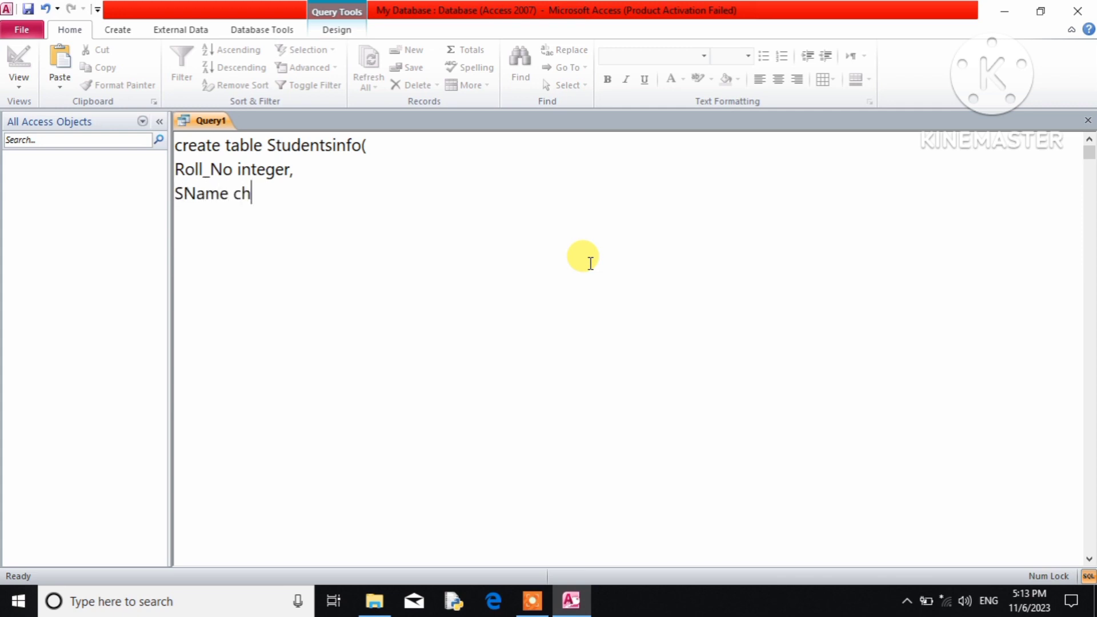
{"action": "type", "text": "ar(30),"}
{"action": "key", "text": "Return"}
{"action": "type", "text": "FName c"}
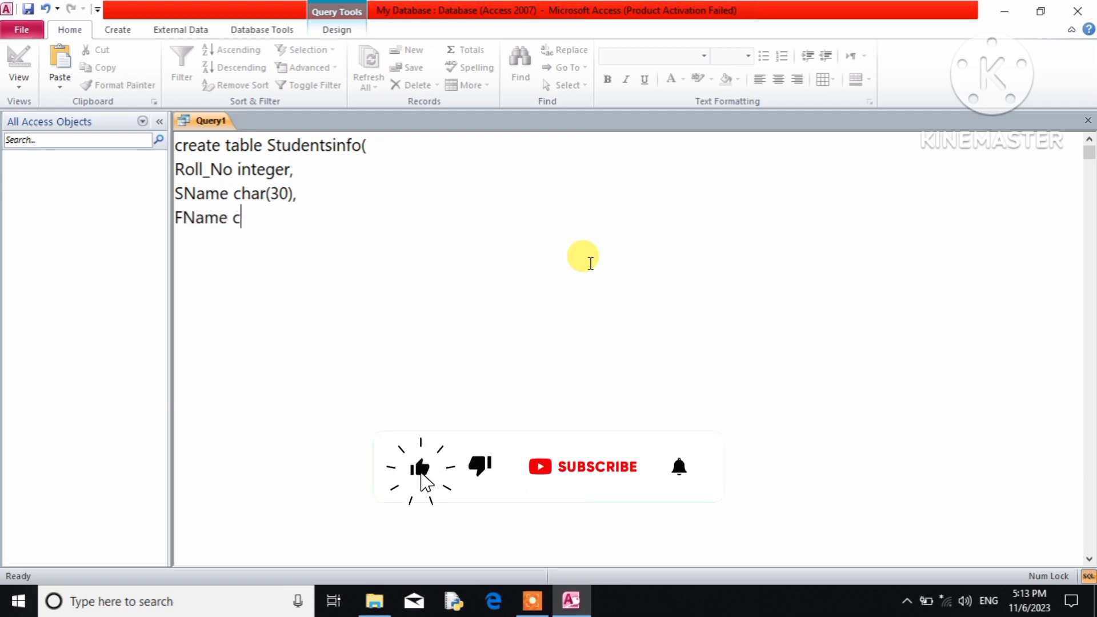
{"action": "type", "text": "har(30)"}
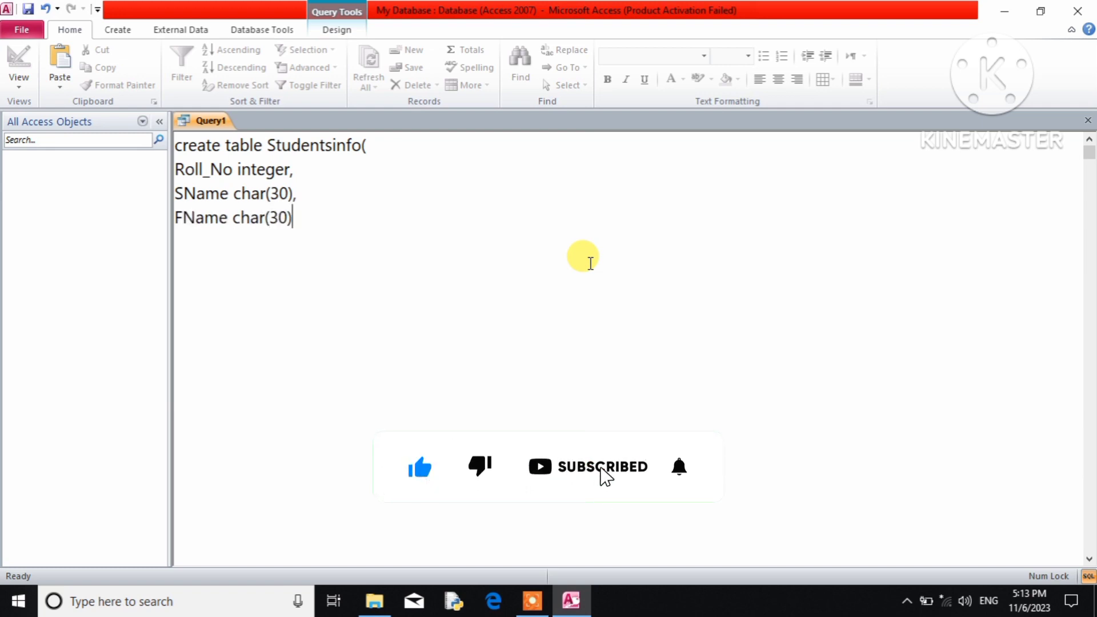
{"action": "type", "text": ","}
{"action": "key", "text": "Return"}
{"action": "type", "text": "Address c"}
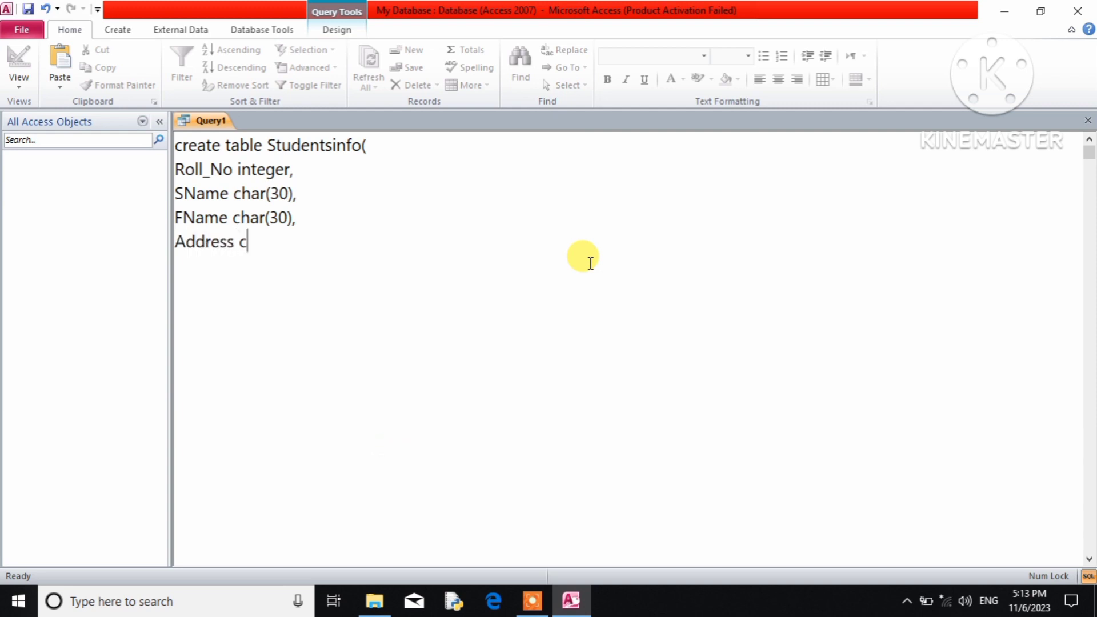
{"action": "type", "text": "har(35),"}
{"action": "key", "text": "Return"}
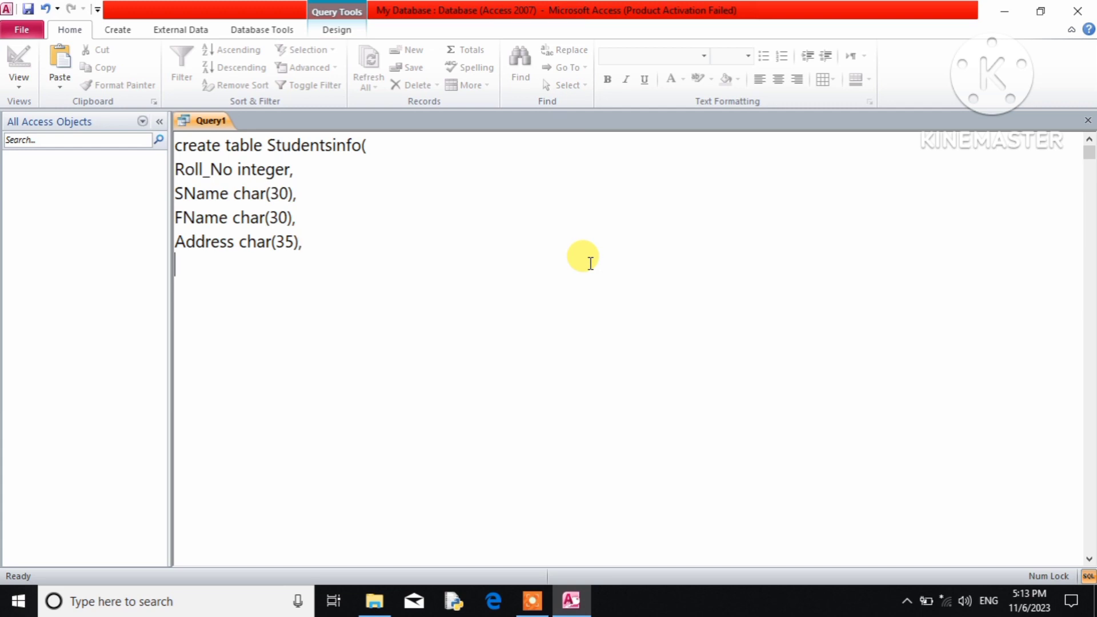
Complete the Studentsinfo statement with DoB date and Height real columns, and run the query
{"action": "type", "text": "DoB date,"}
{"action": "key", "text": "Return"}
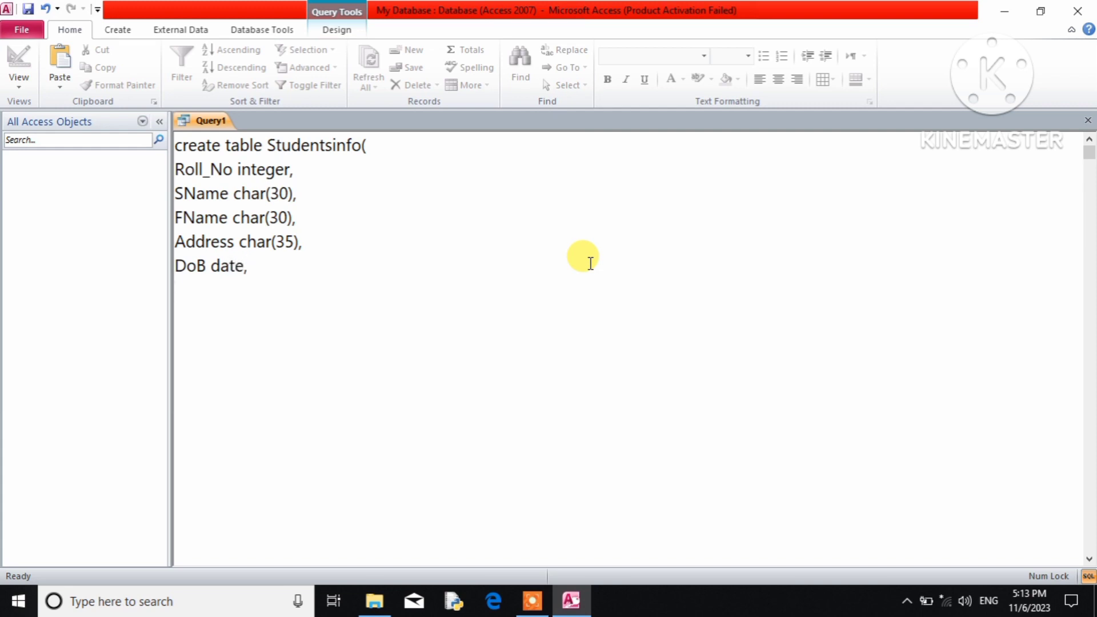
{"action": "type", "text": "Height real"}
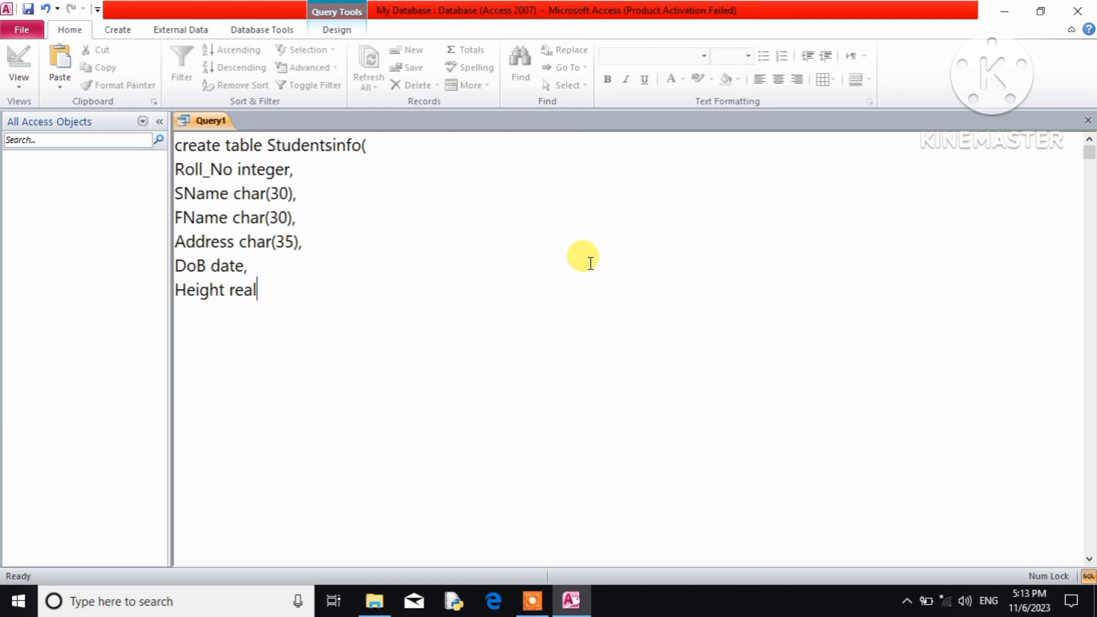
{"action": "type", "text": ")"}
{"action": "left_click", "coordinate": [336, 31]}
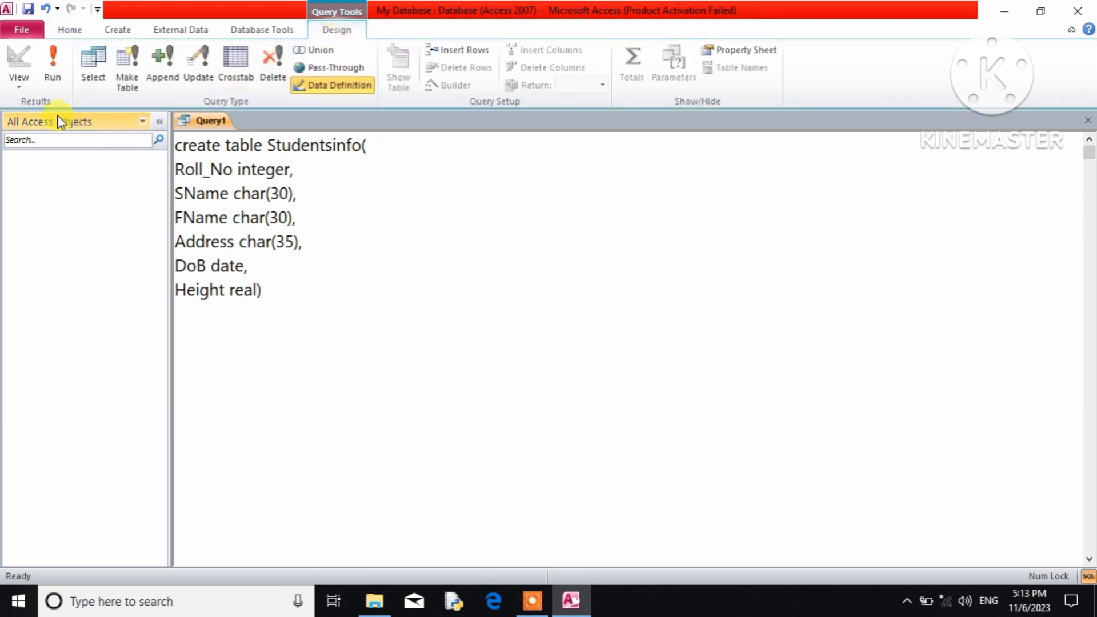
{"action": "left_click", "coordinate": [52, 78]}
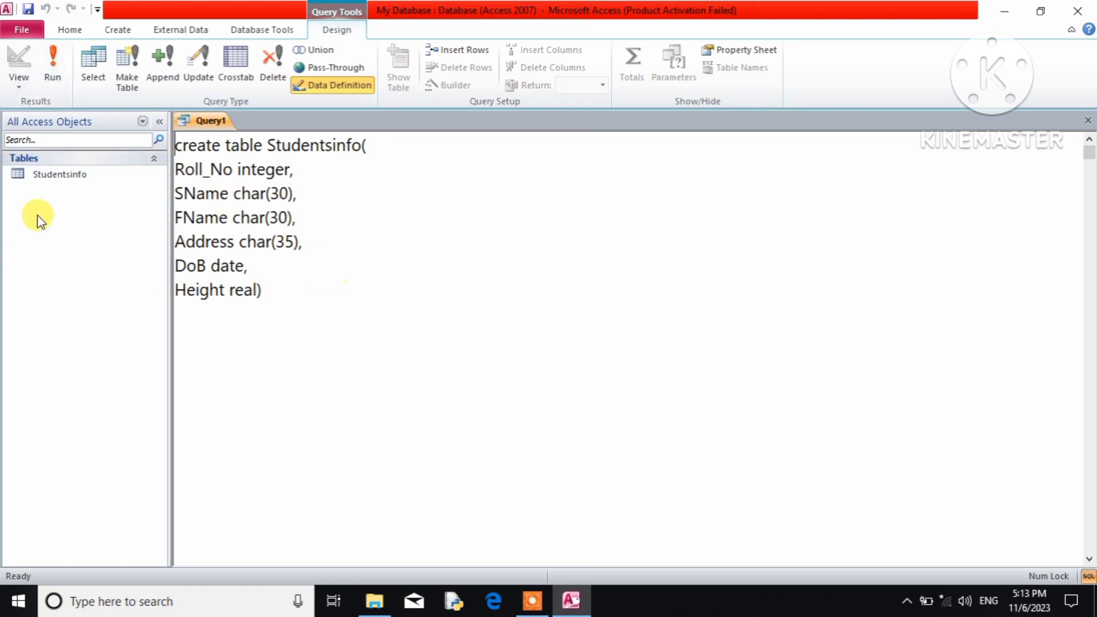
Open the Studentsinfo table, examine the DoB field of the Roll_No 106 record, and return to Query1
{"action": "double_click", "coordinate": [58, 175]}
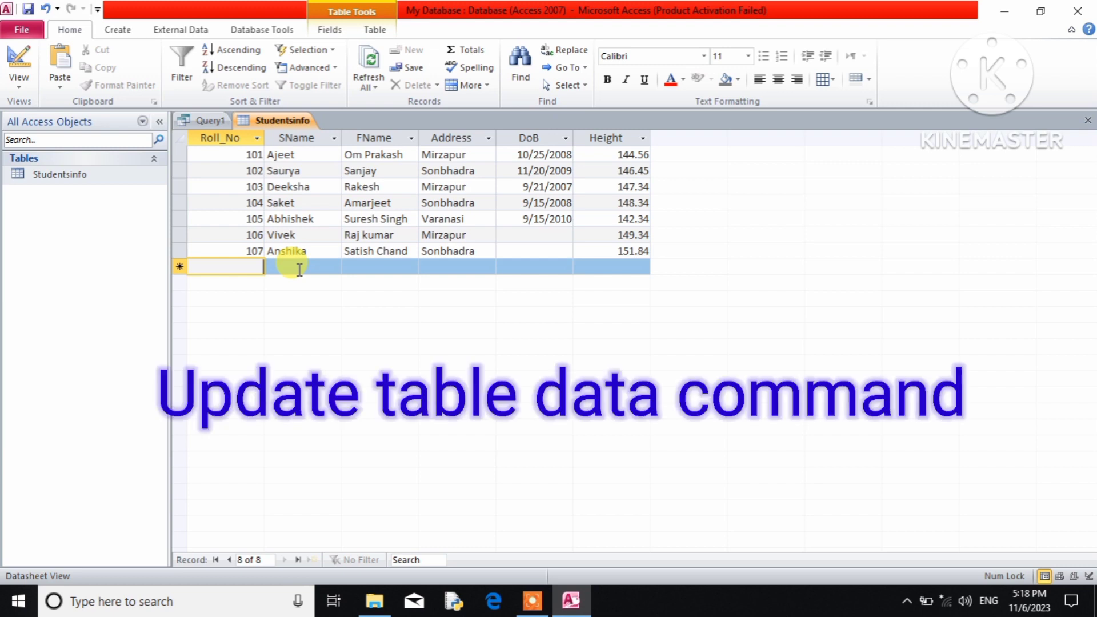
{"action": "left_click", "coordinate": [531, 234]}
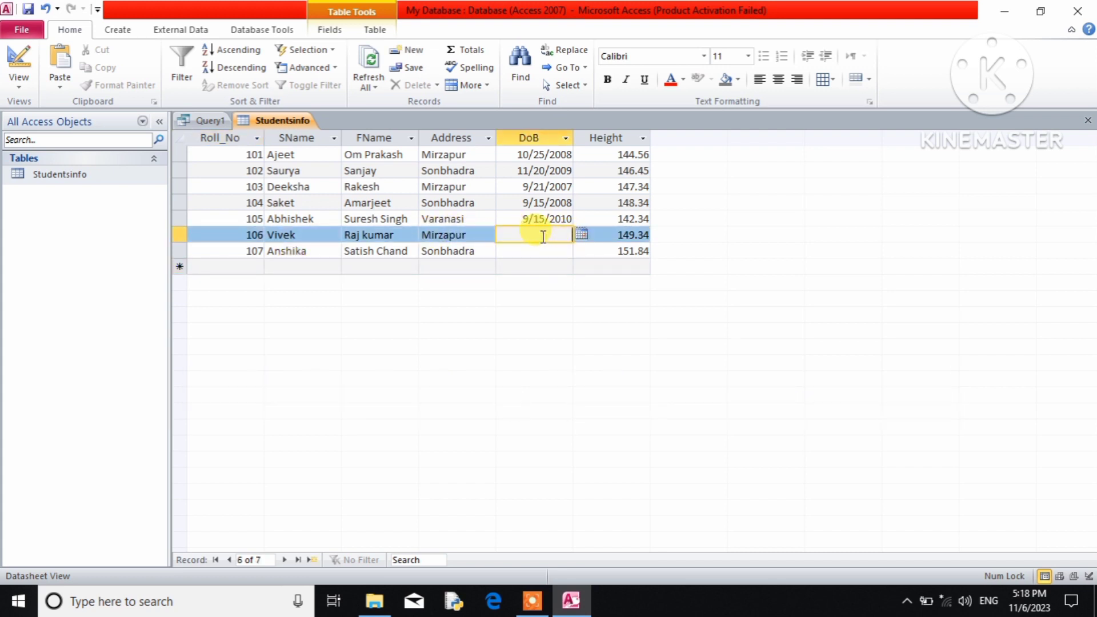
{"action": "left_click", "coordinate": [205, 120]}
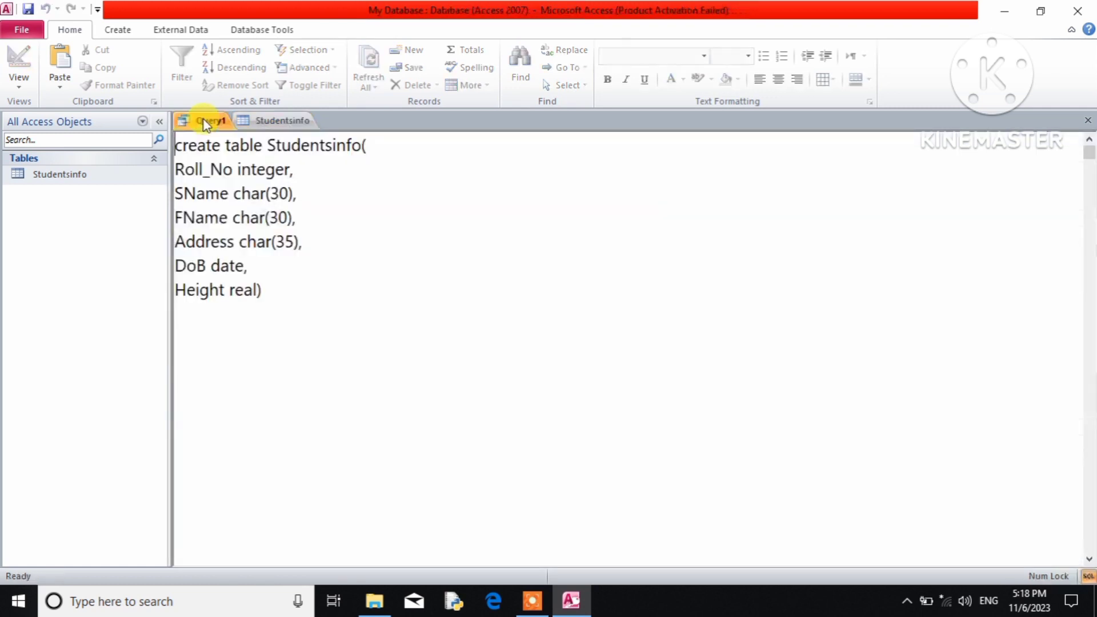
Replace the query's SQL with an update Studentsinfo statement that sets DoB to the student's date of birth, and begin the Where clause
{"action": "left_click_drag", "start_coordinate": [321, 308], "coordinate": [170, 135]}
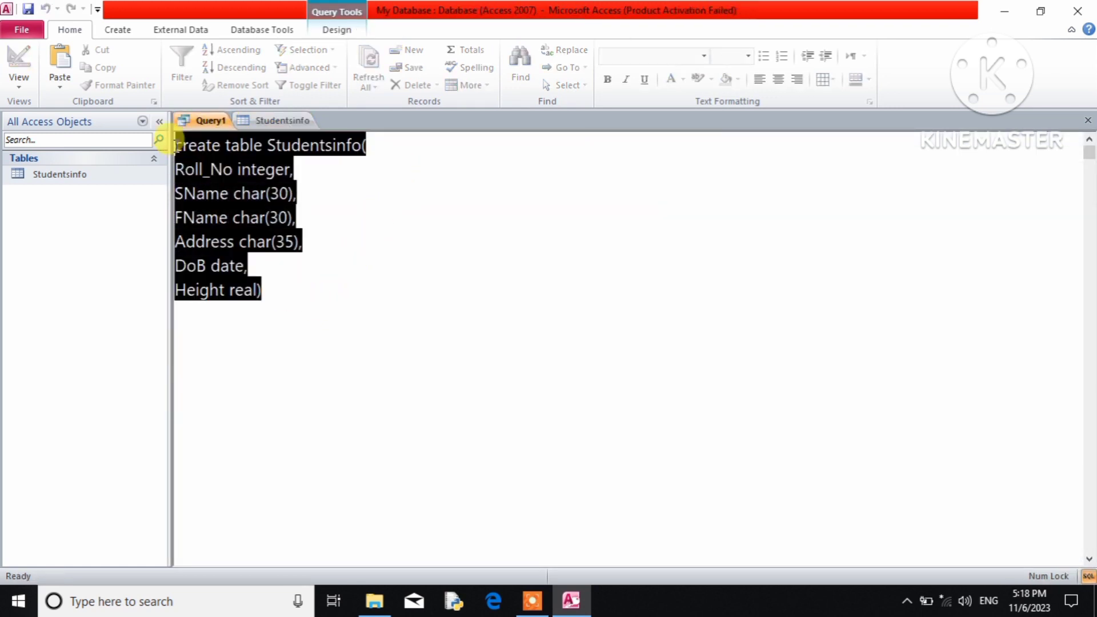
{"action": "type", "text": "u"}
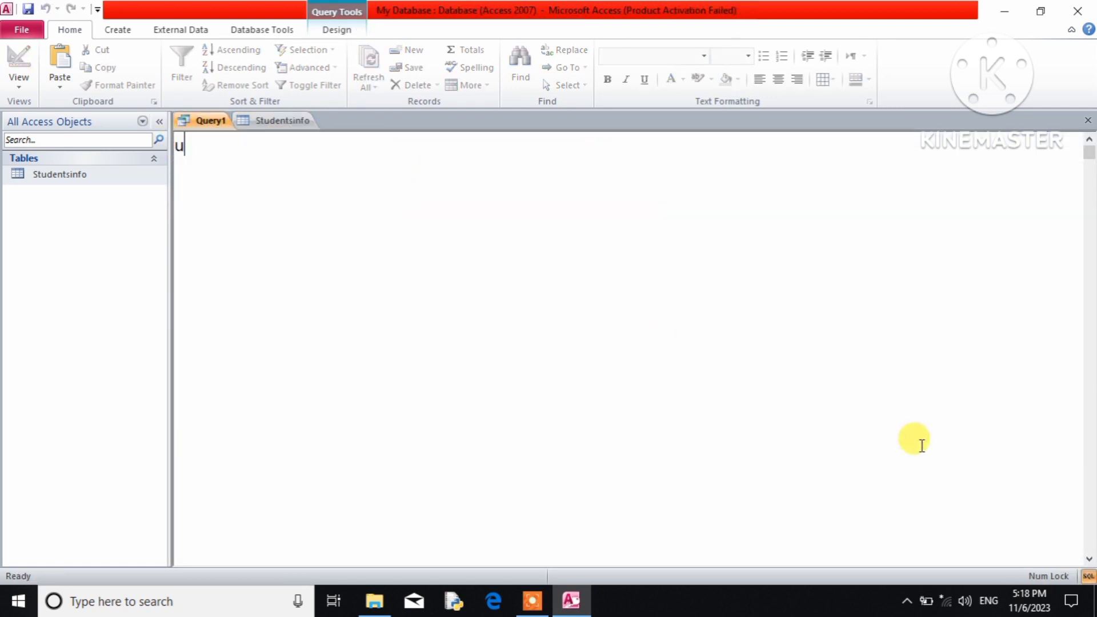
{"action": "type", "text": "pdate Students"}
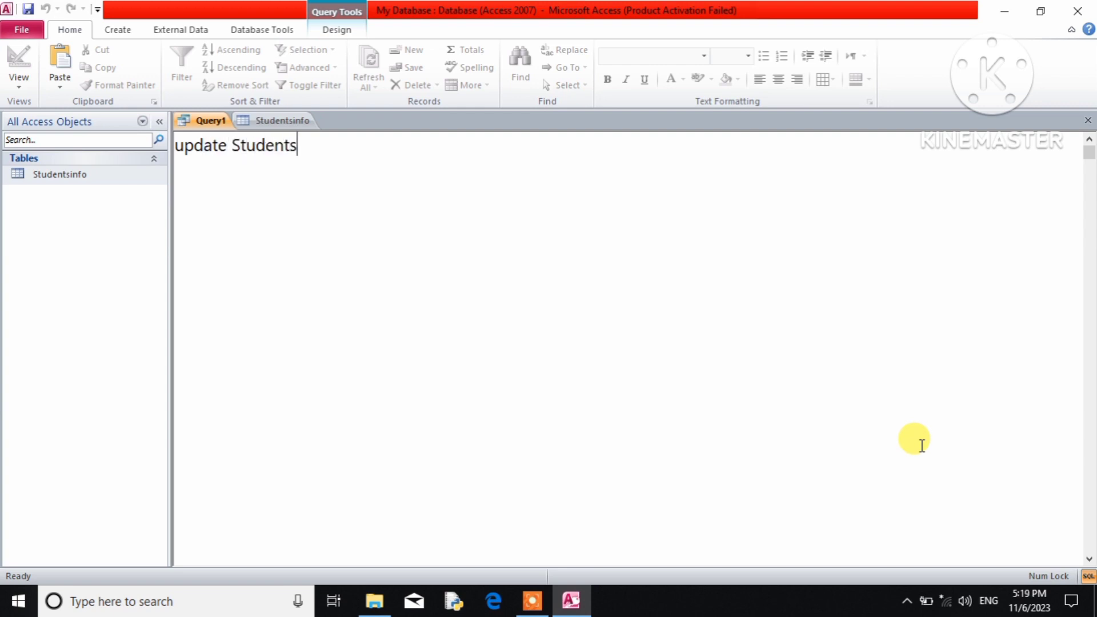
{"action": "type", "text": "info SET D"}
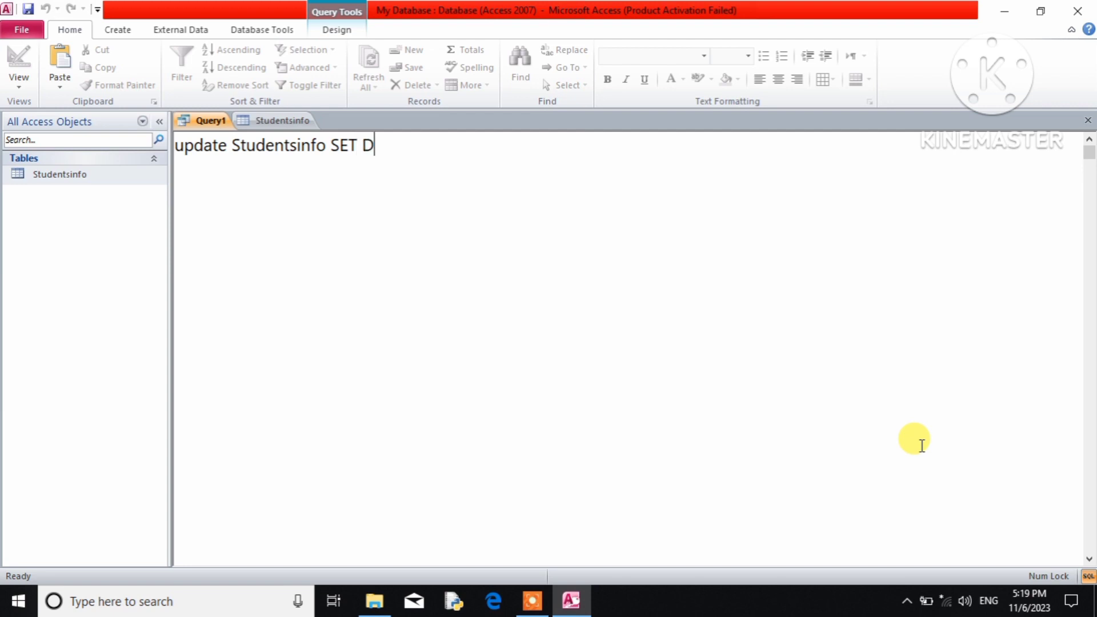
{"action": "type", "text": "oB = \"201"}
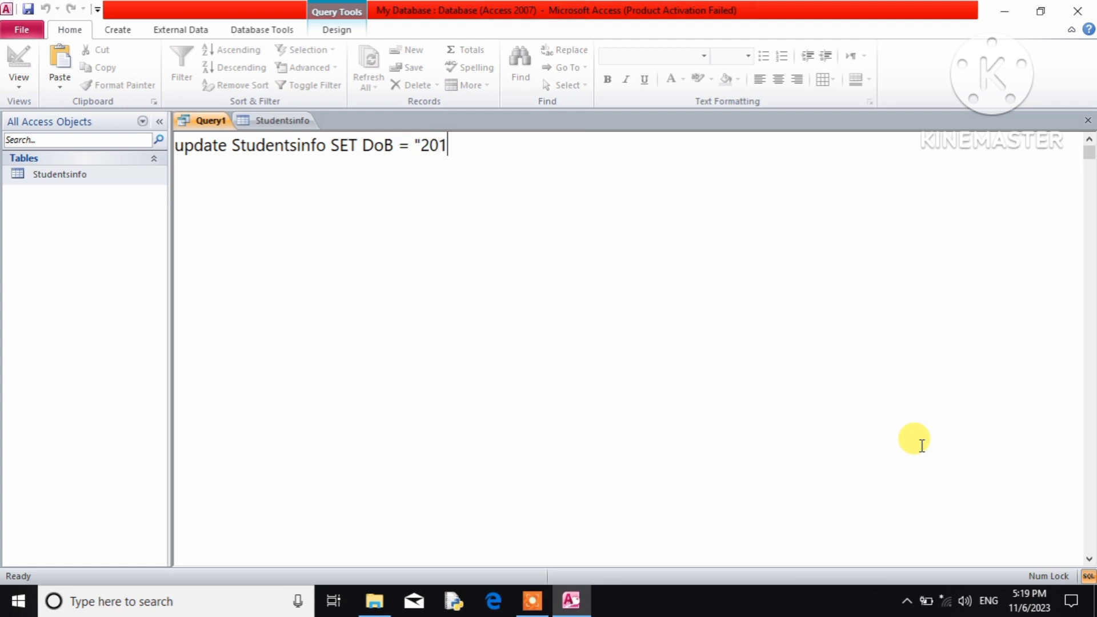
{"action": "type", "text": "1-10-13\" Whe"}
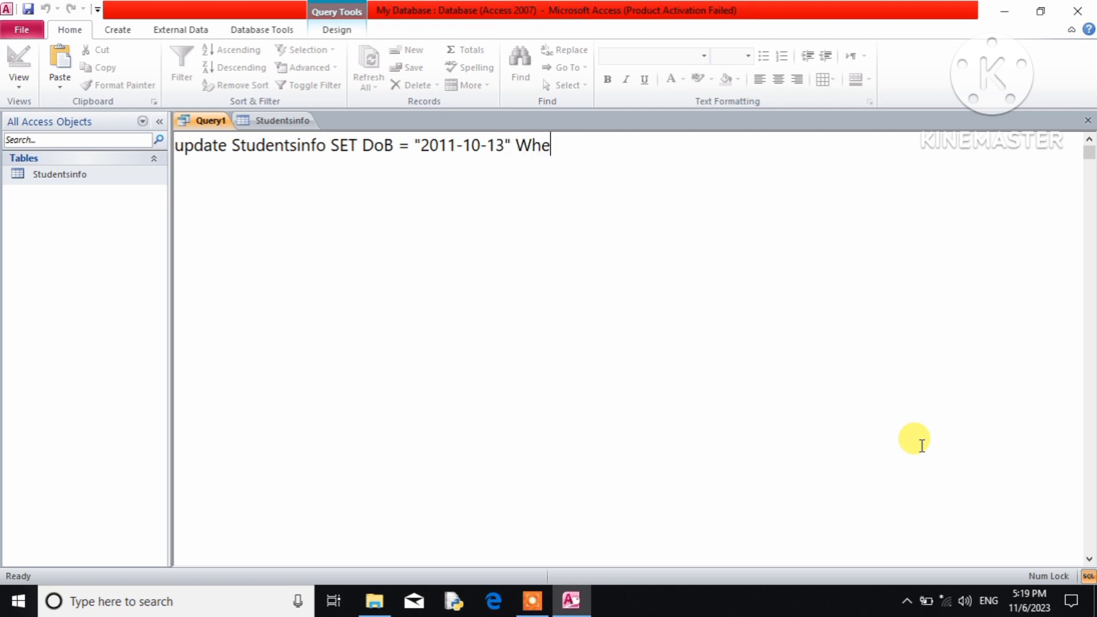
Complete the condition as Where Roll_No = 106; and run the update query, accepting the row update
{"action": "type", "text": "re Roll_No ="}
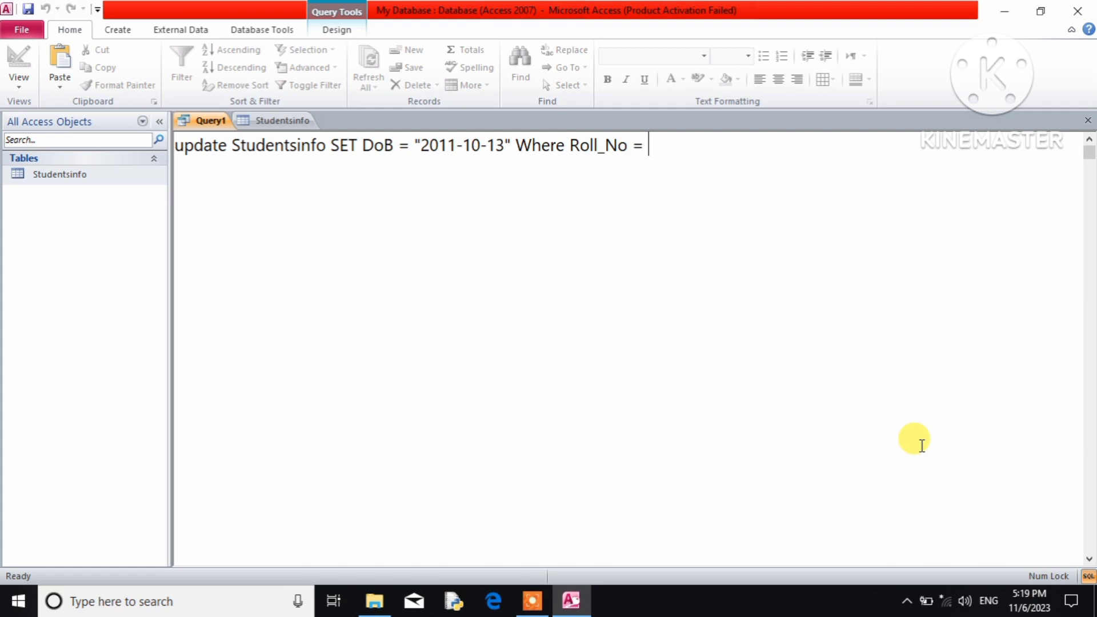
{"action": "left_click", "coordinate": [289, 121]}
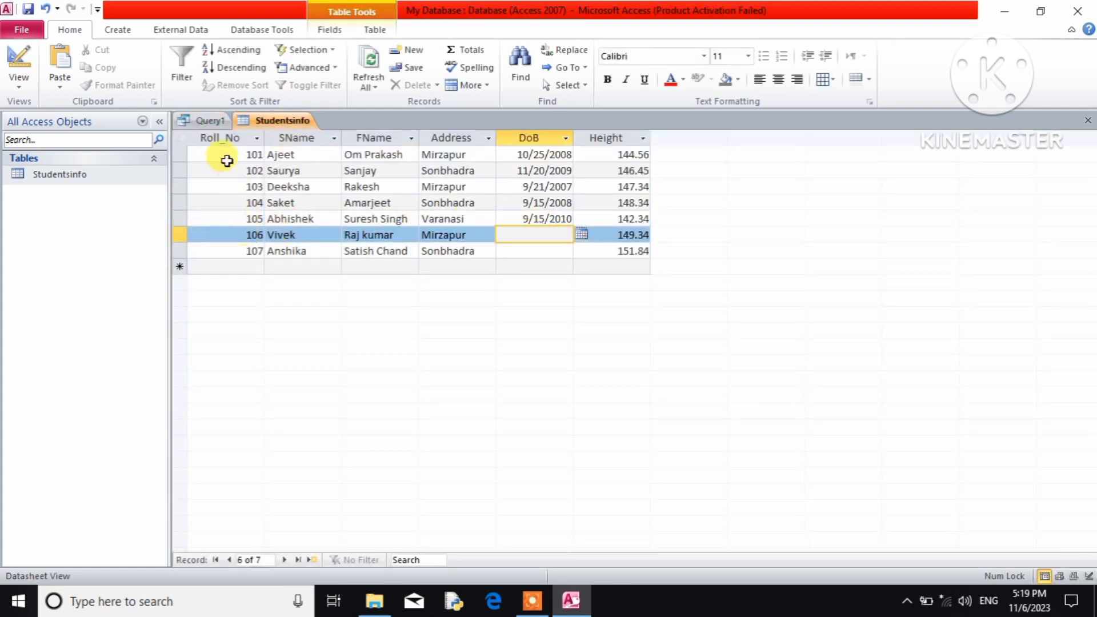
{"action": "left_click", "coordinate": [208, 121]}
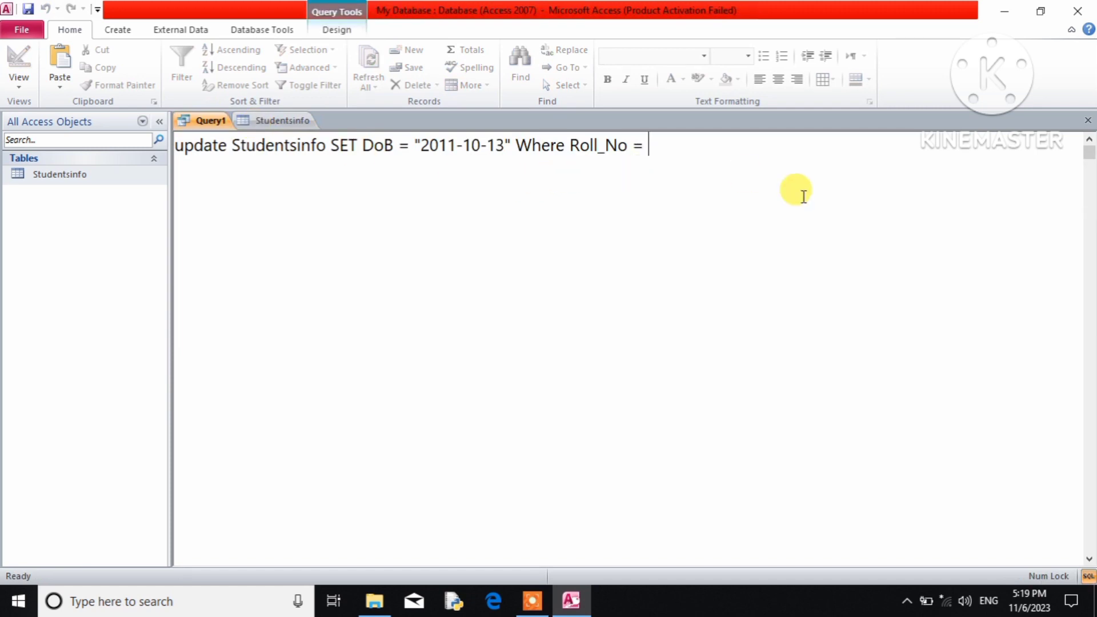
{"action": "type", "text": "106;"}
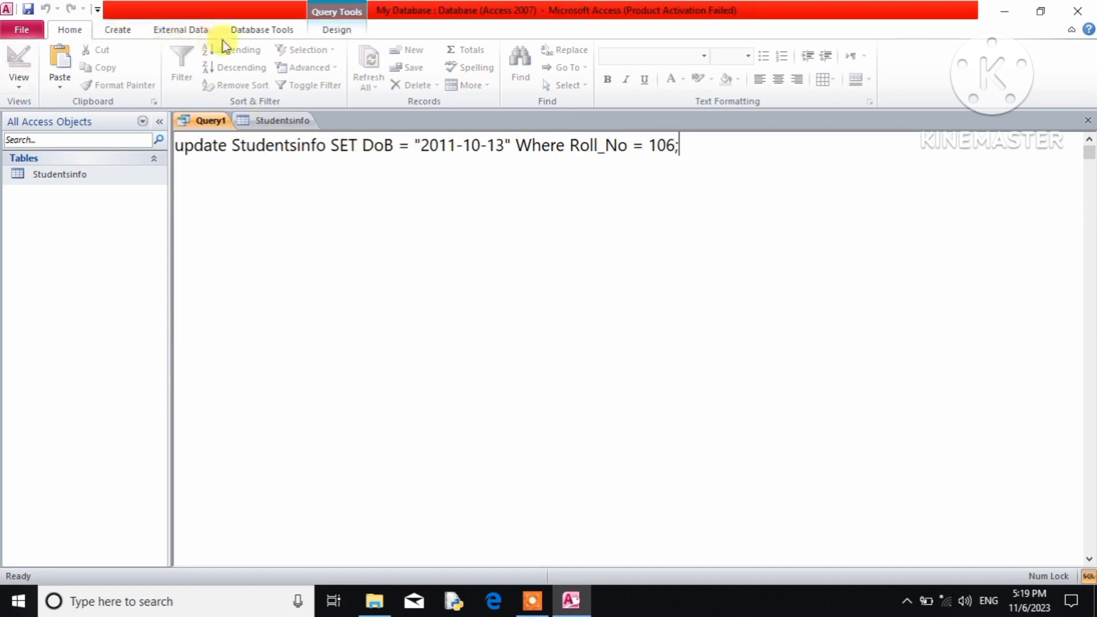
{"action": "left_click", "coordinate": [330, 31]}
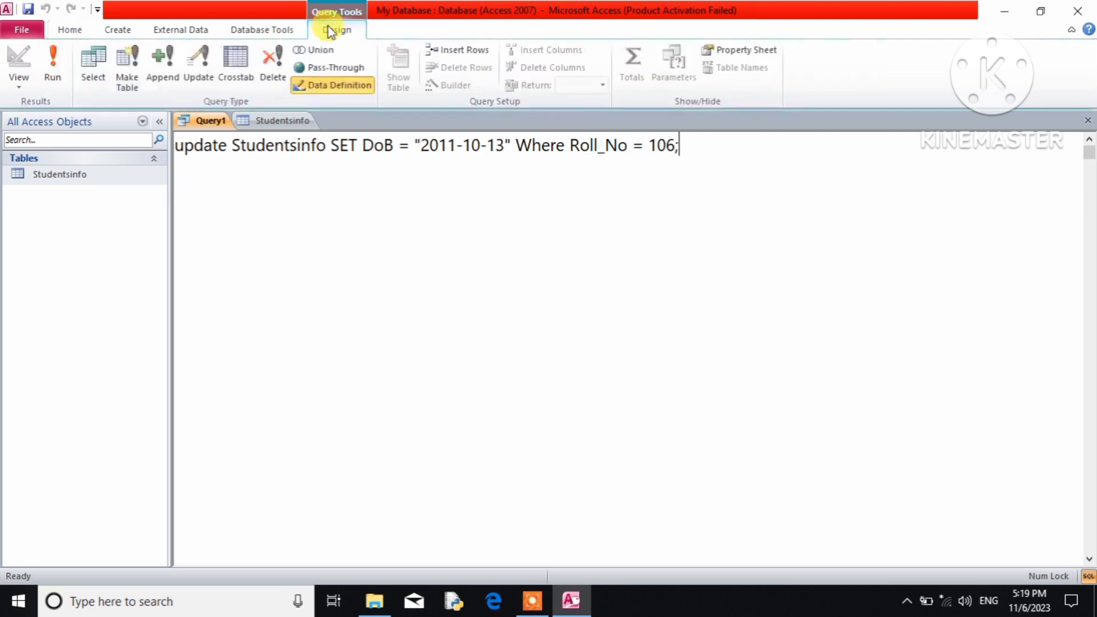
{"action": "left_click", "coordinate": [53, 64]}
{"action": "left_click", "coordinate": [537, 348]}
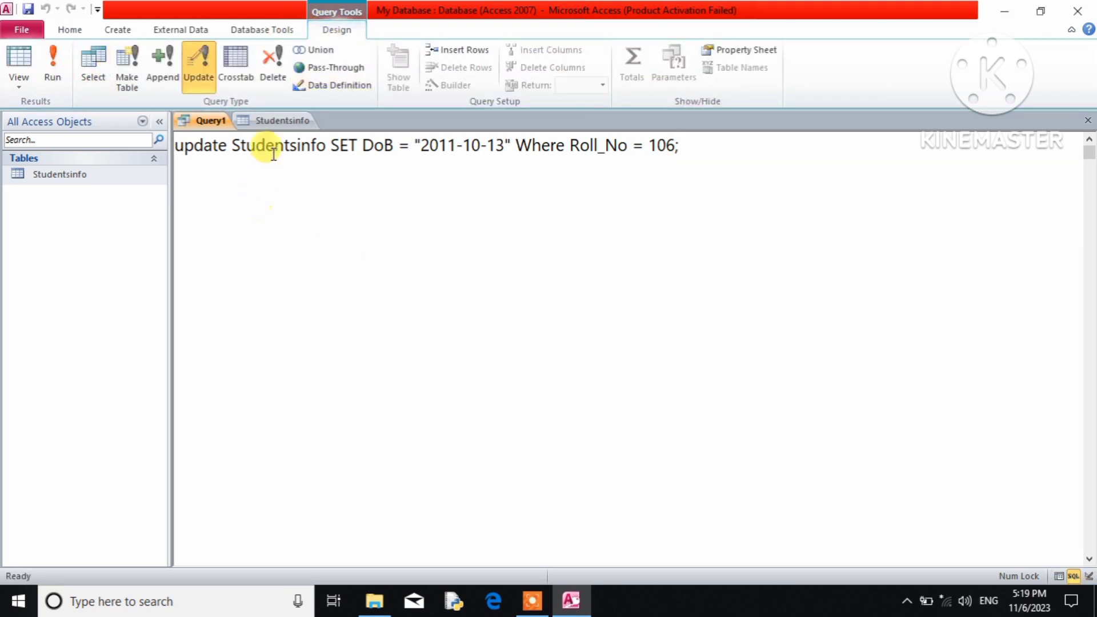
Check the DoB fields of records 106 and 107 in the Studentsinfo table, and return to the query
{"action": "left_click", "coordinate": [280, 121]}
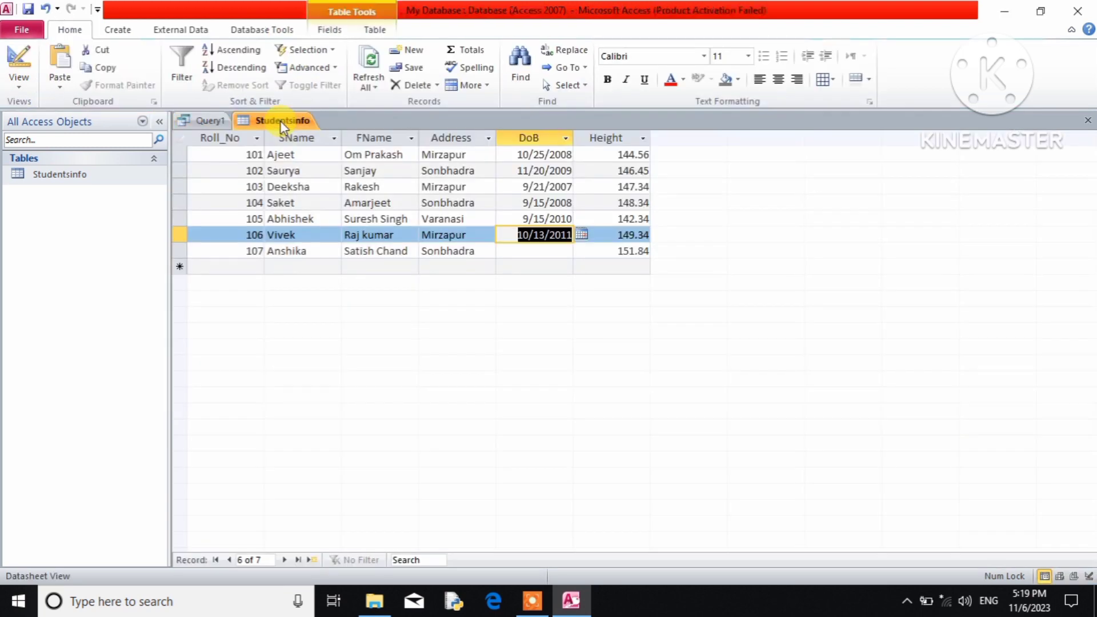
{"action": "left_click", "coordinate": [531, 252]}
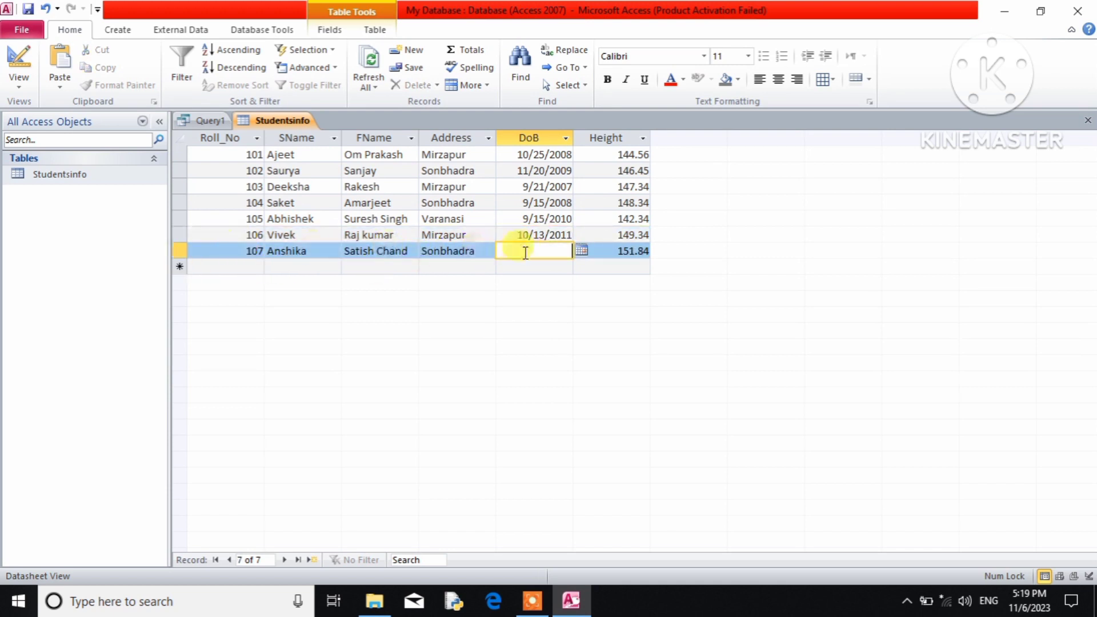
{"action": "left_click", "coordinate": [201, 120]}
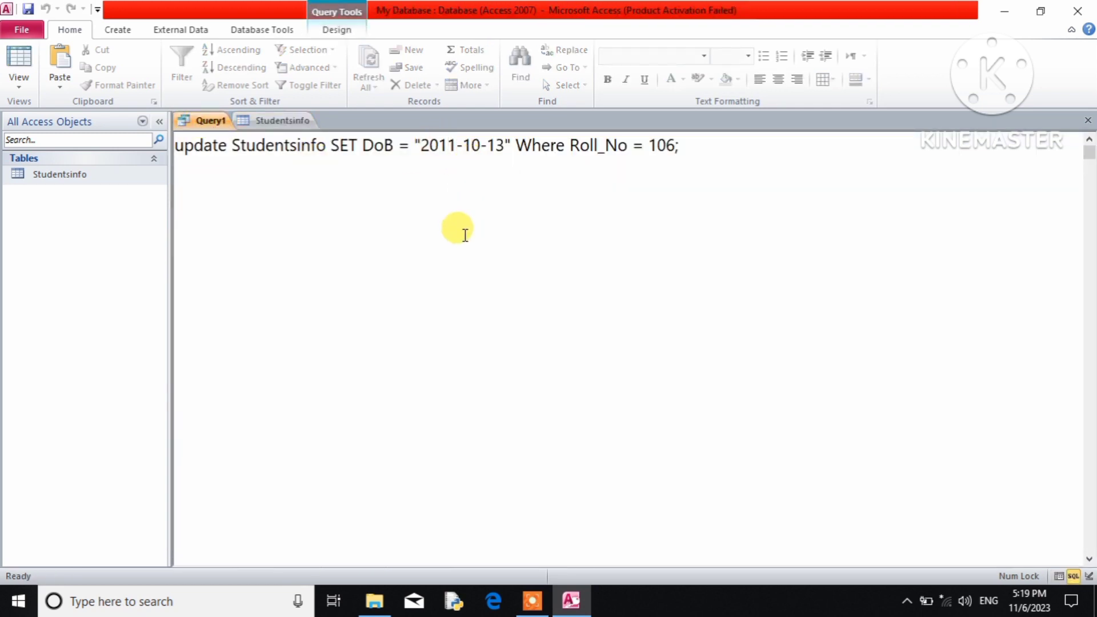
Change the day, month and year of the DoB value in the update statement to the next student's date of birth
{"action": "left_click", "coordinate": [495, 148]}
{"action": "key", "text": "Delete"}
{"action": "type", "text": "5"}
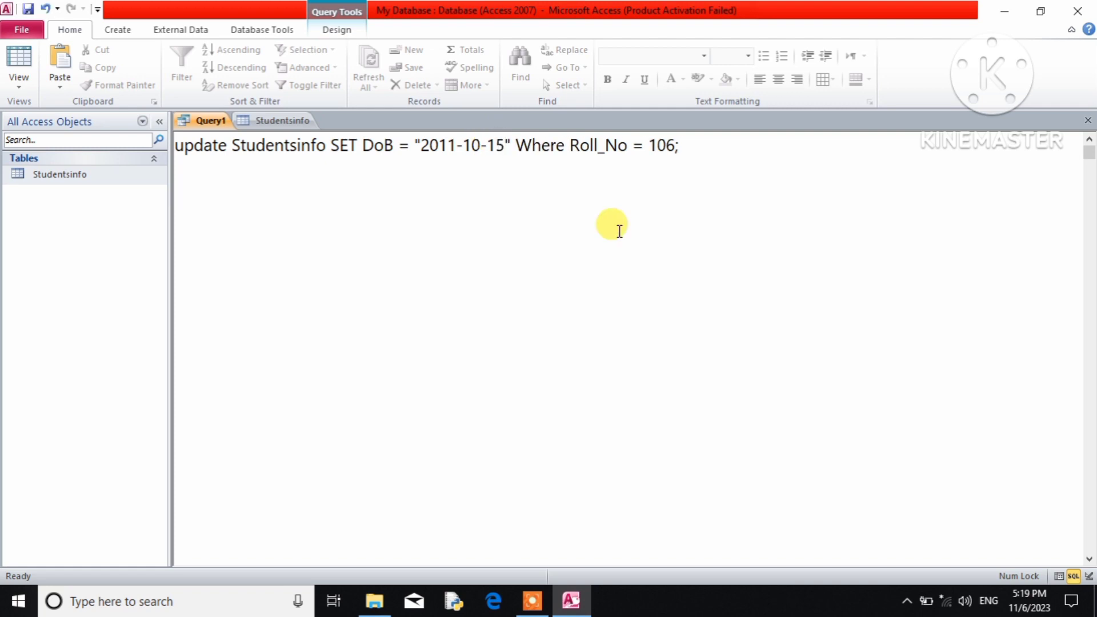
{"action": "left_click", "coordinate": [480, 145]}
{"action": "key", "text": "BackSpace"}
{"action": "type", "text": "1"}
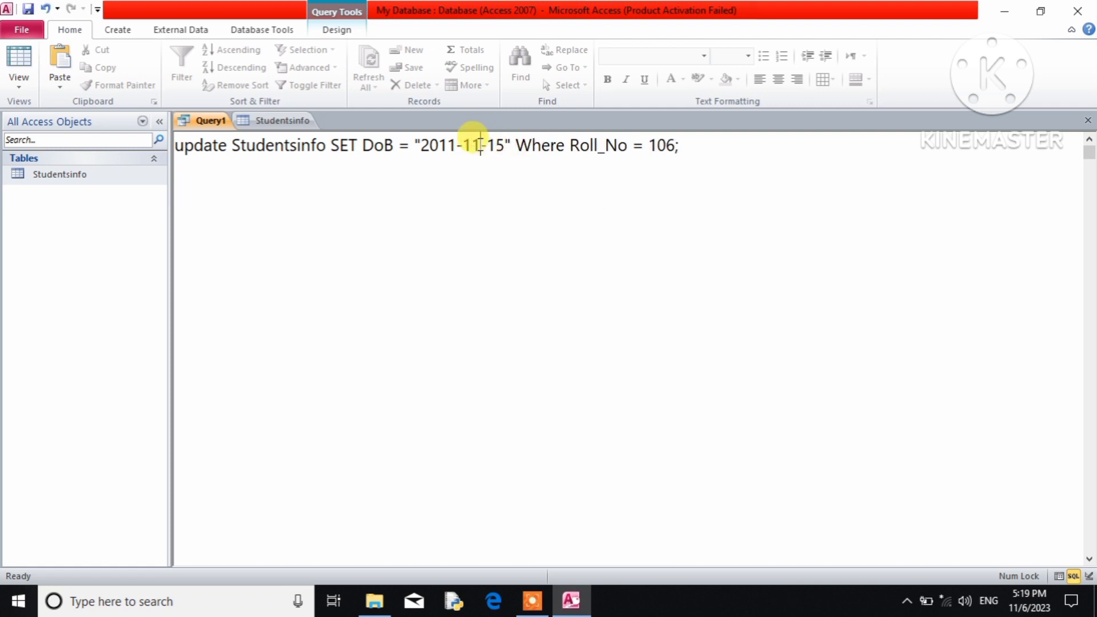
{"action": "left_click", "coordinate": [449, 146]}
{"action": "key", "text": "Delete"}
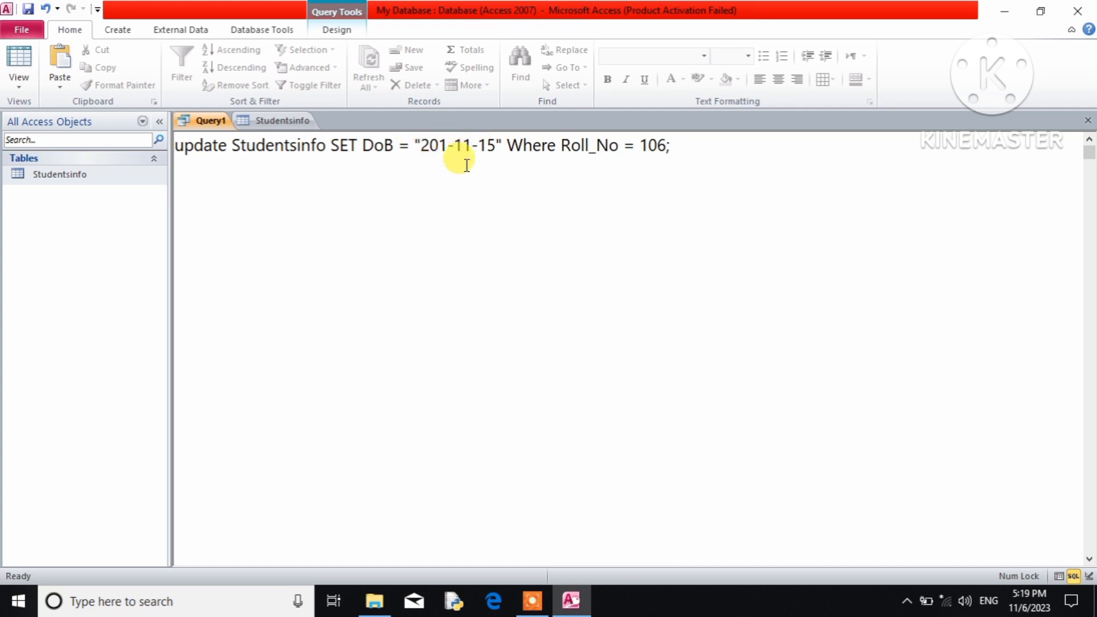
{"action": "type", "text": "0"}
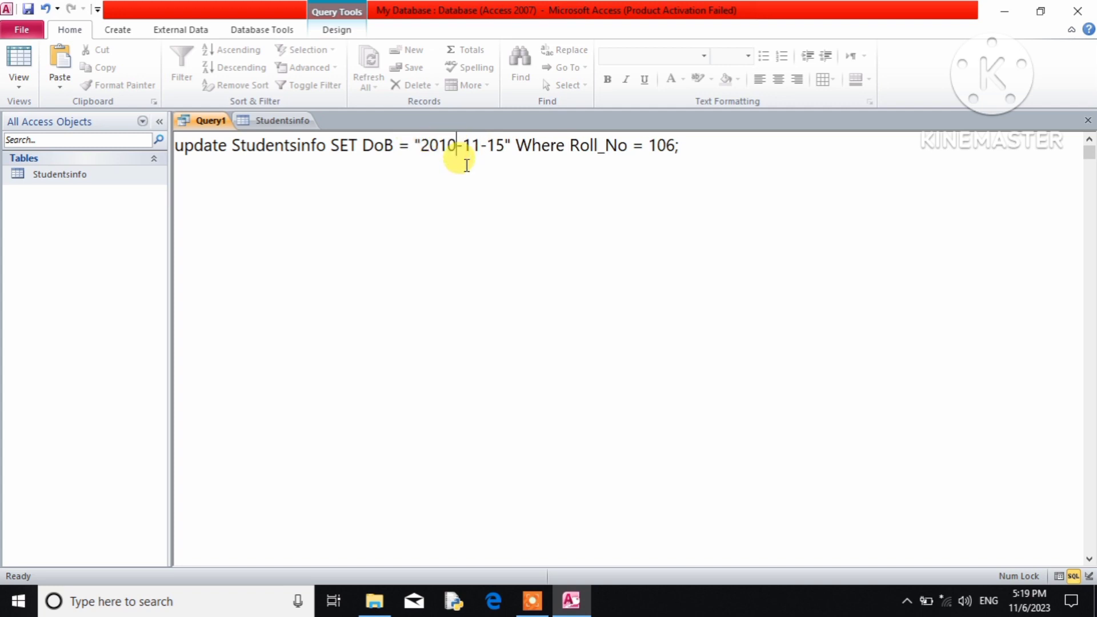
Set the Where condition to Roll_No = 107 and run the update query, accepting the row update
{"action": "left_click", "coordinate": [347, 31]}
{"action": "left_click", "coordinate": [667, 146]}
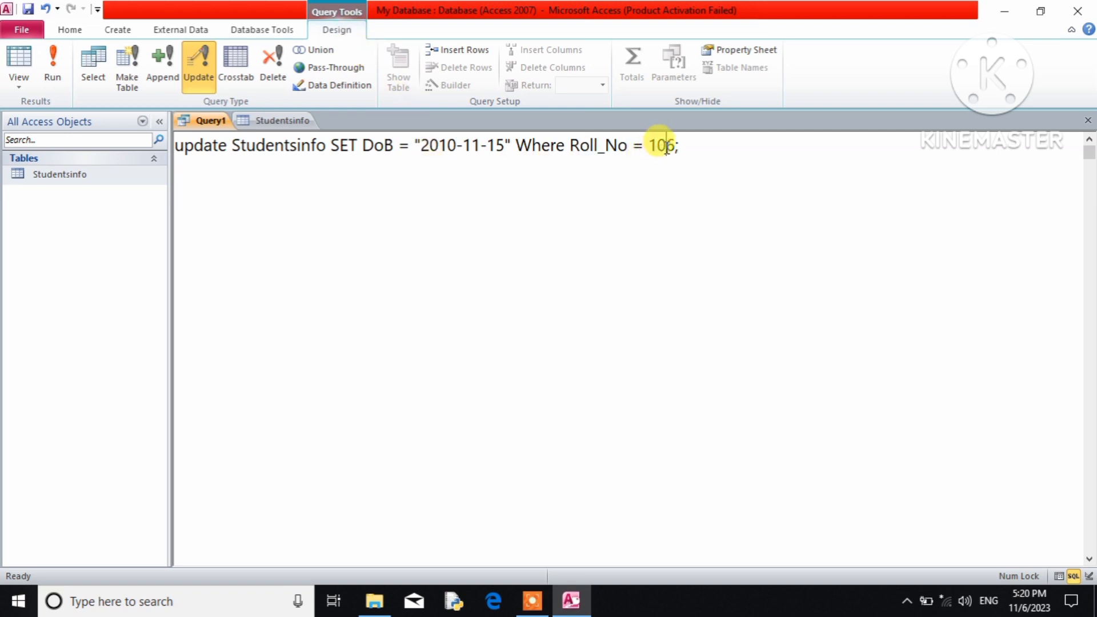
{"action": "key", "text": "Delete"}
{"action": "type", "text": "7"}
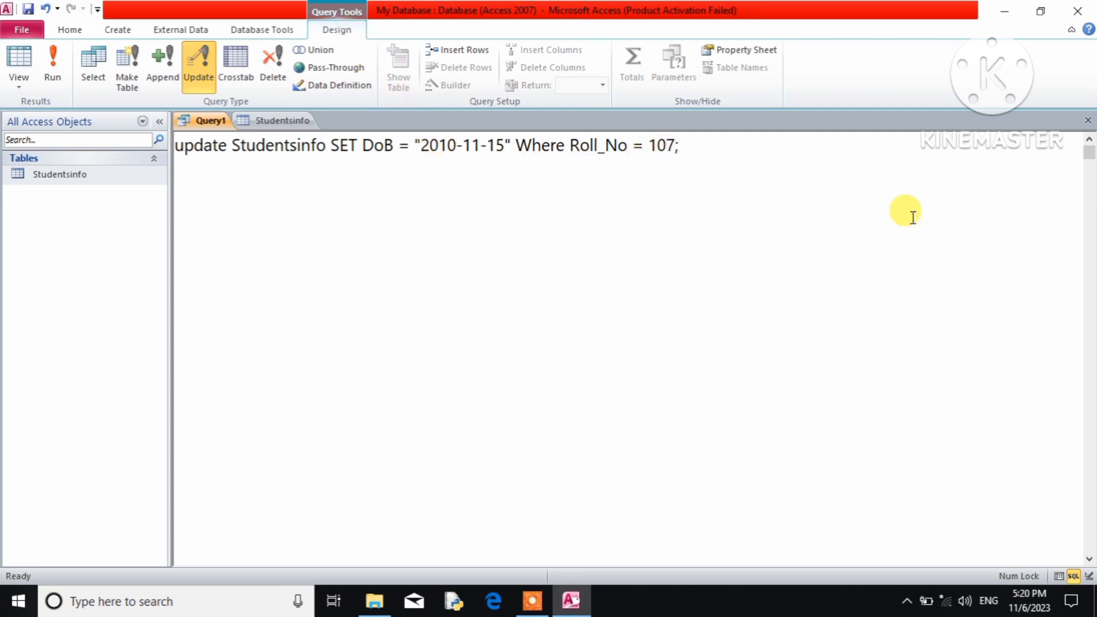
{"action": "left_click", "coordinate": [55, 90]}
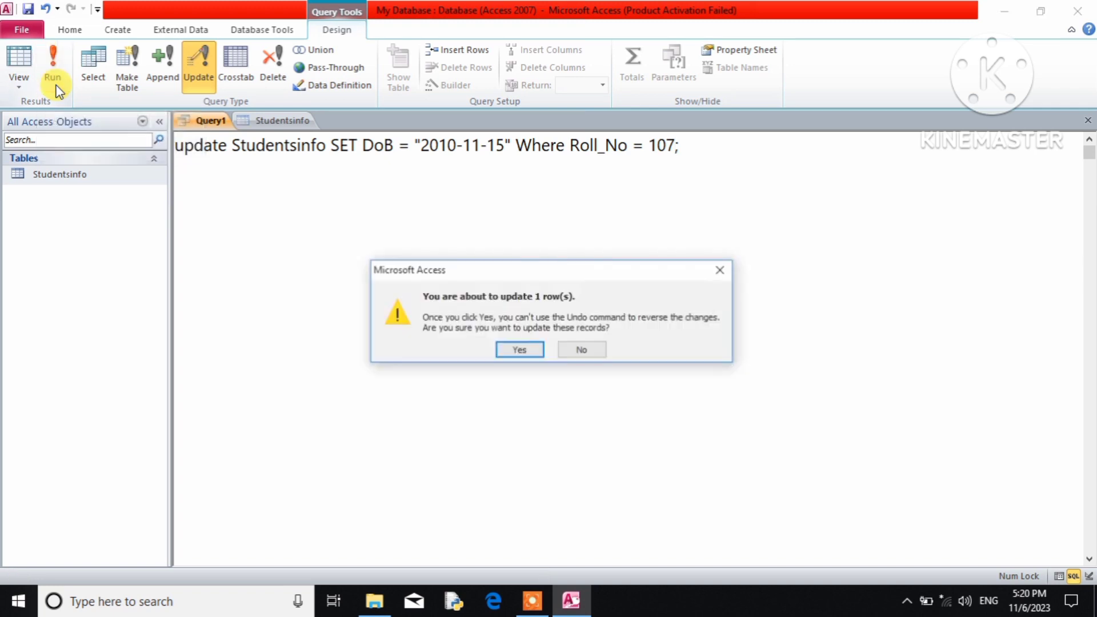
{"action": "left_click", "coordinate": [514, 353]}
Check record 107's DoB in the Studentsinfo table, and examine the FName value of record 103
{"action": "left_click", "coordinate": [253, 121]}
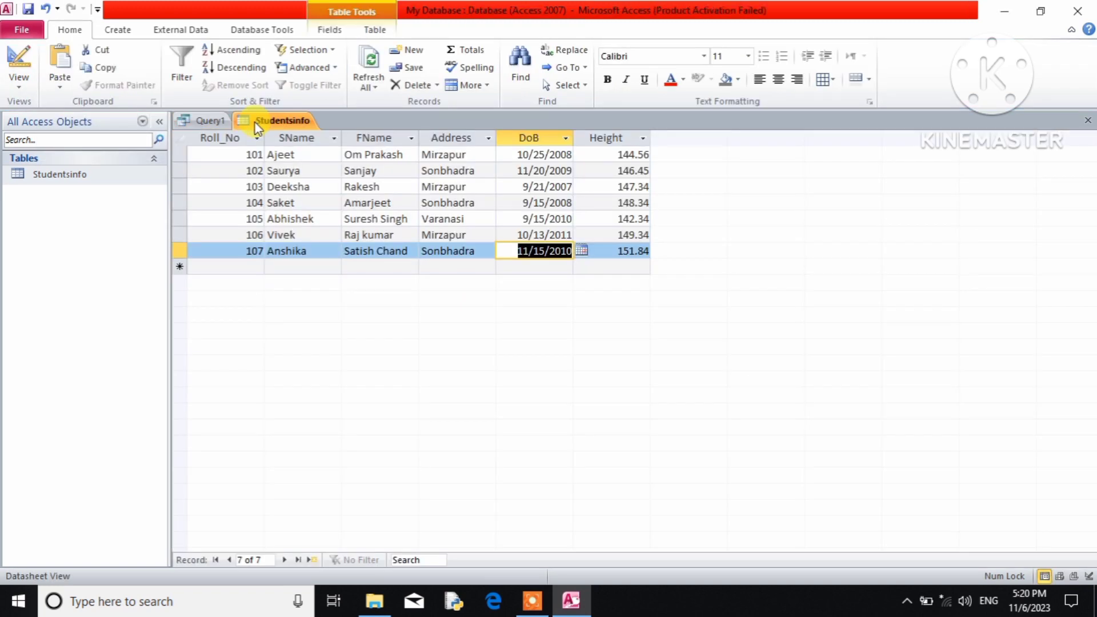
{"action": "left_click", "coordinate": [506, 252]}
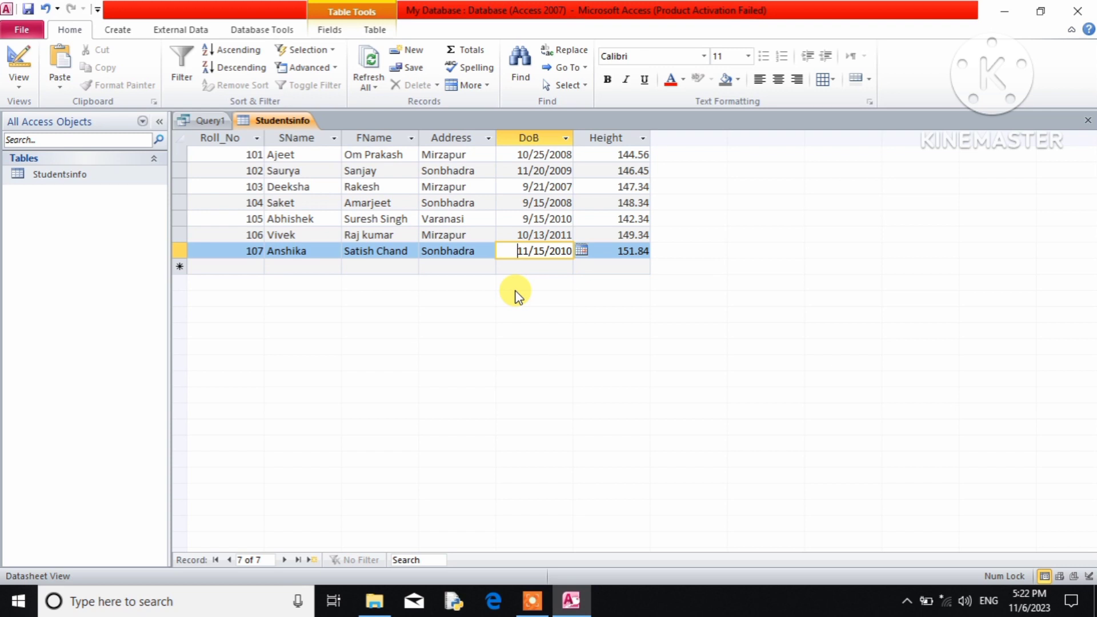
{"action": "left_click", "coordinate": [396, 186]}
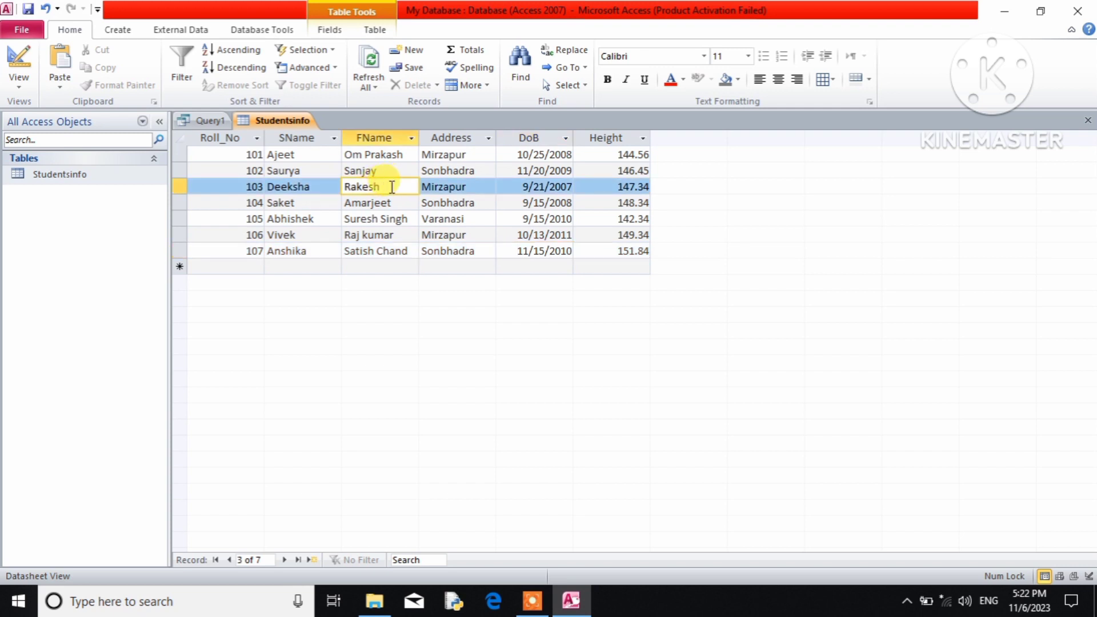
Return to Query1 and replace the DoB column after SET with FName in the update statement
{"action": "left_click", "coordinate": [209, 121]}
{"action": "left_click", "coordinate": [363, 146]}
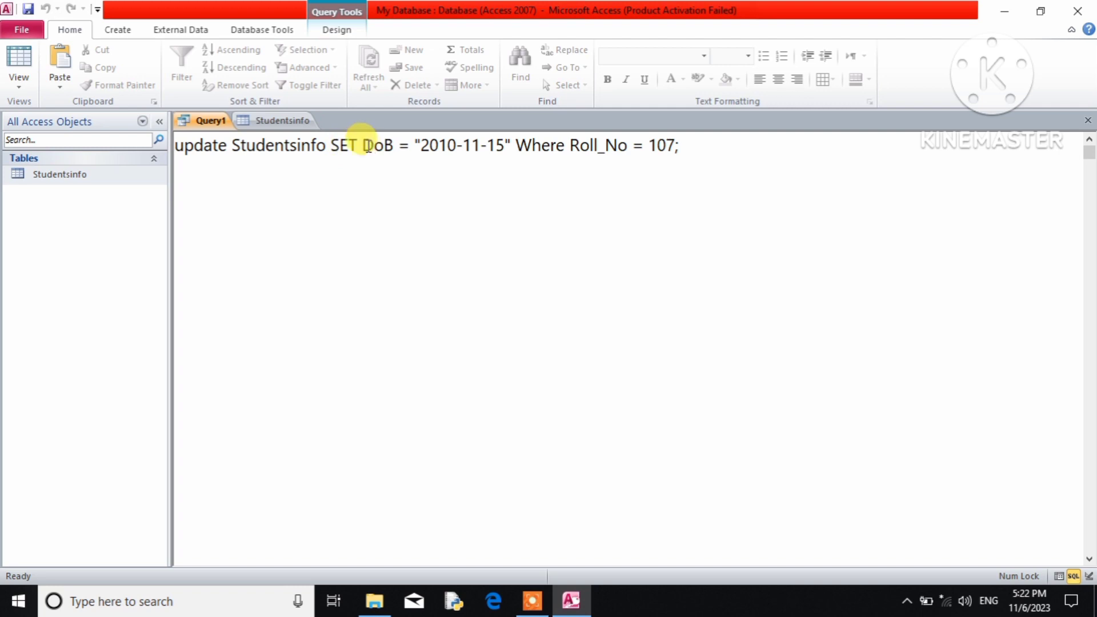
{"action": "key", "text": "Delete"}
{"action": "key", "text": "Delete"}
{"action": "key", "text": "Delete"}
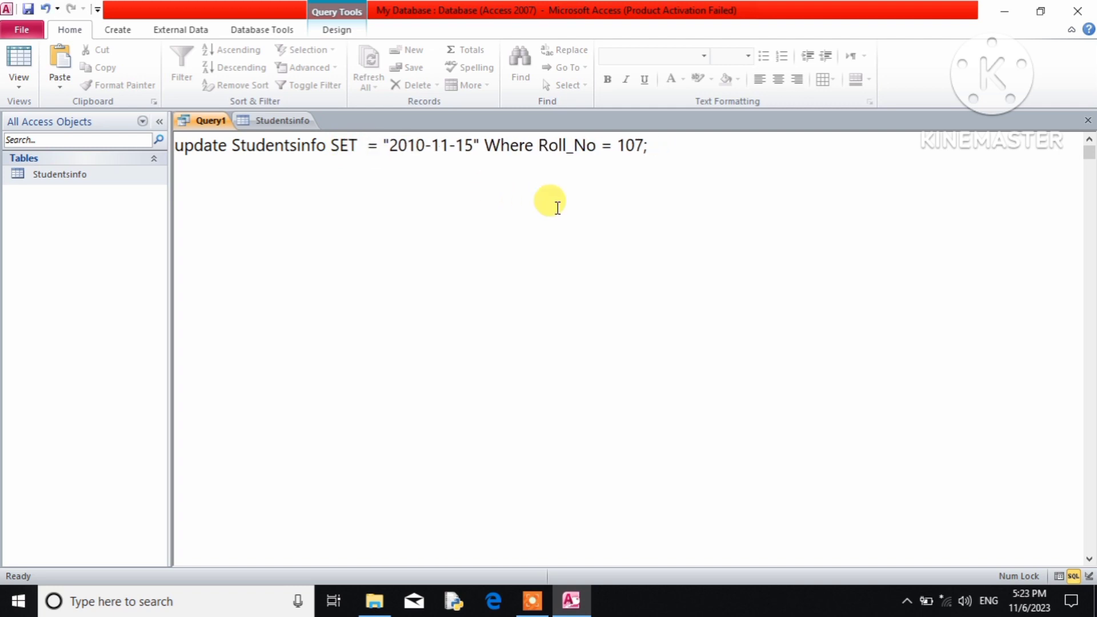
{"action": "type", "text": "FName"}
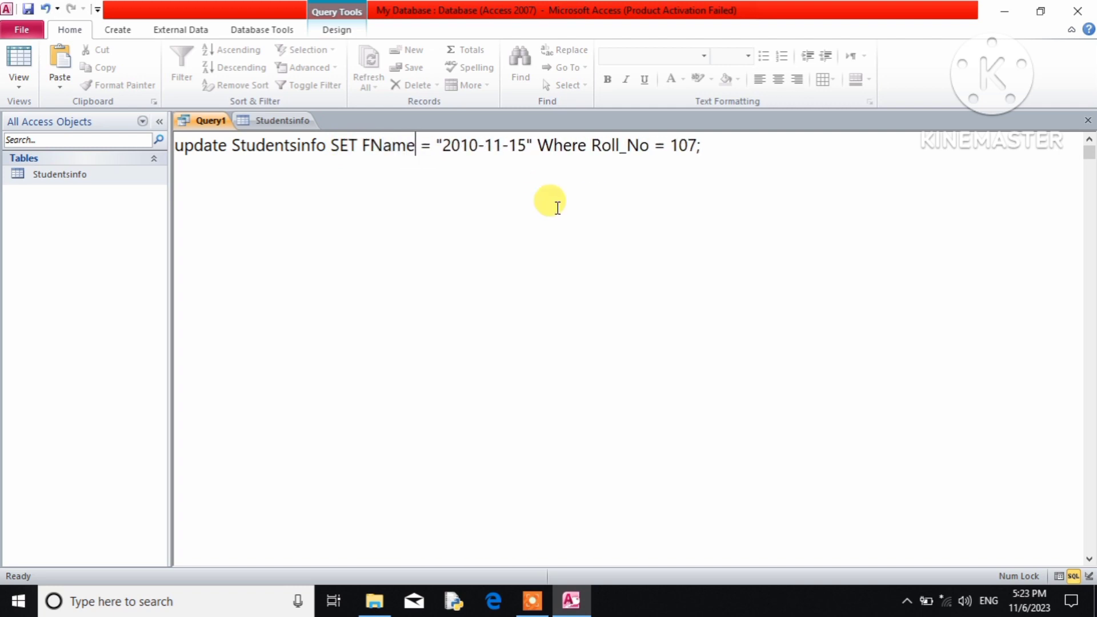
Replace the quoted date in the update statement with the father's new first name
{"action": "key", "text": "Right"}
{"action": "key", "text": "Right"}
{"action": "key", "text": "Right"}
{"action": "key", "text": "Delete"}
{"action": "key", "text": "Delete"}
{"action": "key", "text": "Delete"}
{"action": "key", "text": "Delete"}
{"action": "key", "text": "Delete"}
{"action": "key", "text": "Delete"}
{"action": "key", "text": "Delete"}
{"action": "key", "text": "Delete"}
{"action": "key", "text": "Delete"}
{"action": "key", "text": "Delete"}
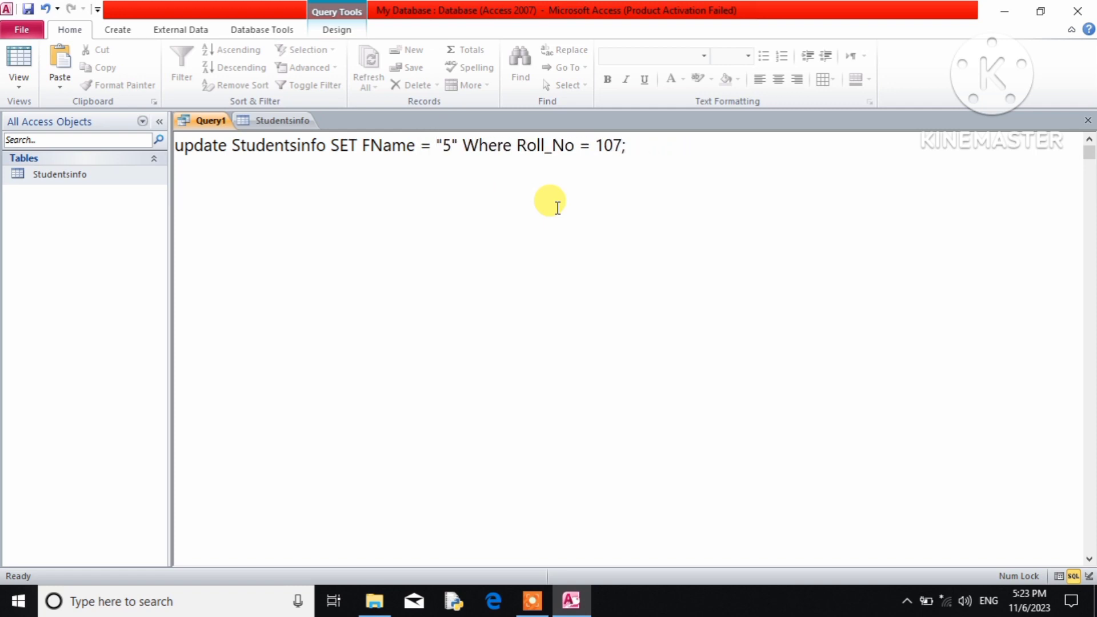
{"action": "type", "text": "Mukesh"}
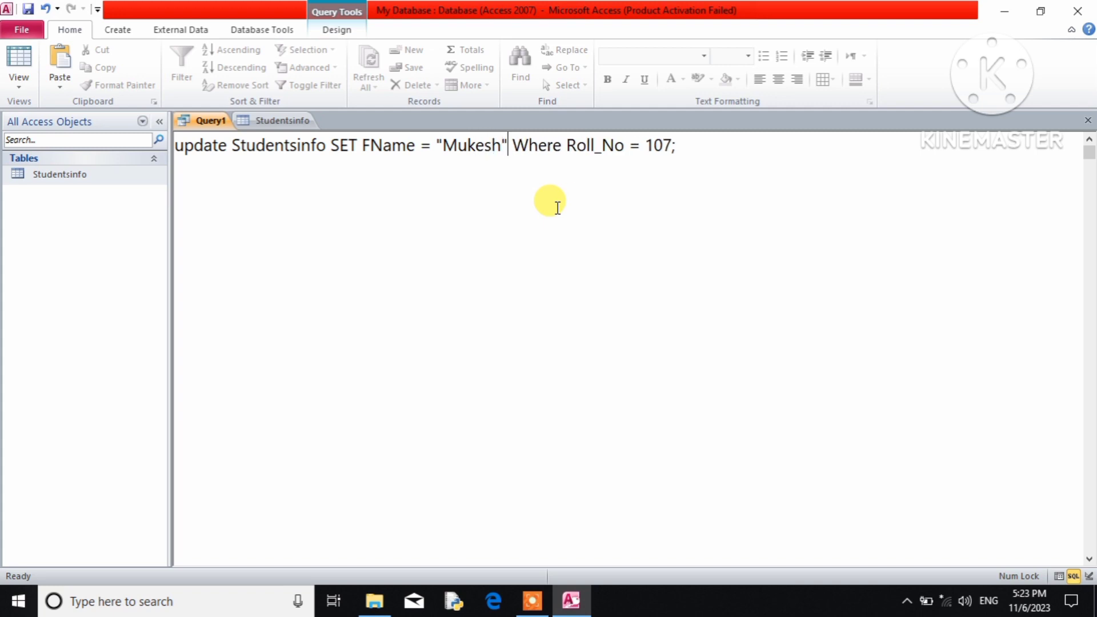
Look up the target student's roll number in Studentsinfo and set the update statement's condition to Roll_No = 103;
{"action": "key", "text": "Right"}
{"action": "key", "text": "Right"}
{"action": "key", "text": "Right"}
{"action": "key", "text": "Right"}
{"action": "key", "text": "Right"}
{"action": "key", "text": "Right"}
{"action": "key", "text": "Right"}
{"action": "key", "text": "Right"}
{"action": "left_click", "coordinate": [286, 120]}
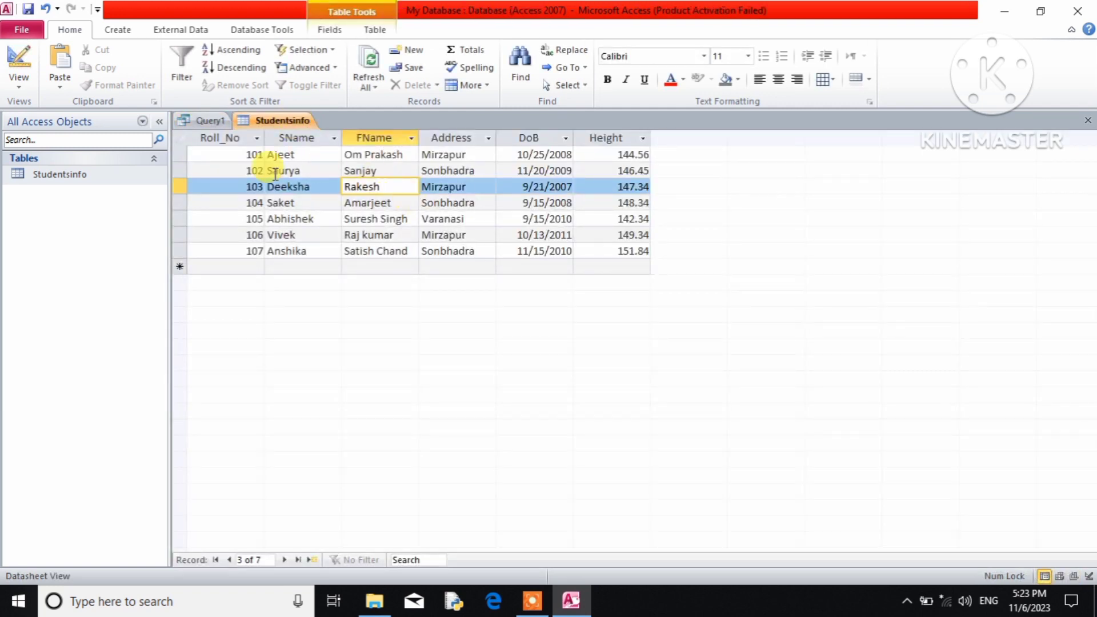
{"action": "left_click", "coordinate": [194, 120]}
{"action": "type", "text": "3;"}
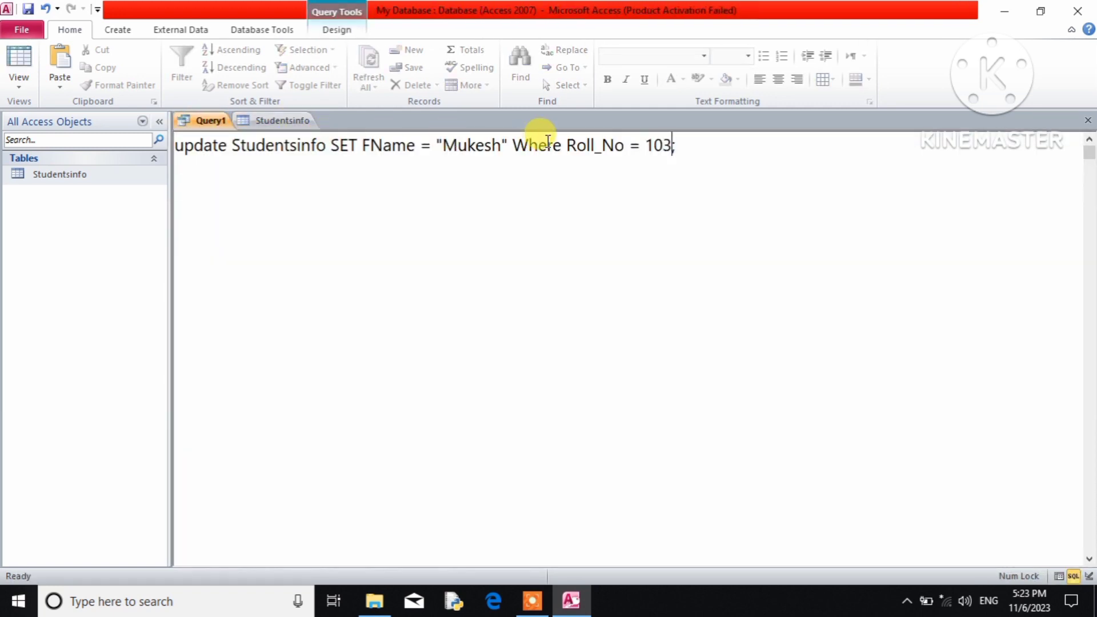
Run the update query for Roll_No 103, accept the row update, and check record 103's FName in the Studentsinfo table
{"action": "left_click", "coordinate": [335, 30]}
{"action": "left_click", "coordinate": [53, 80]}
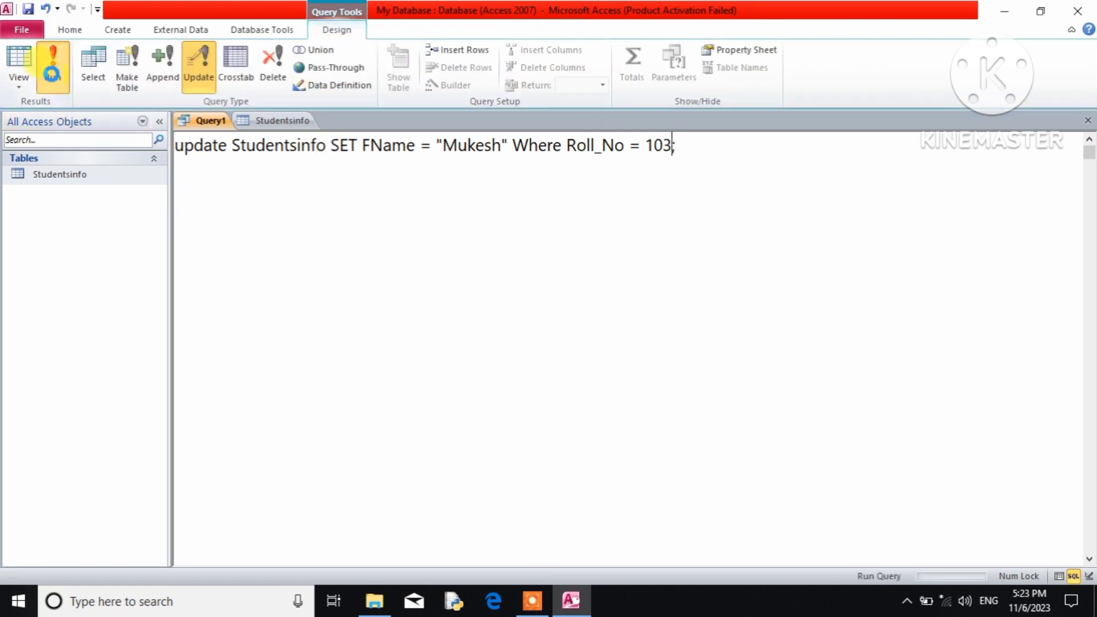
{"action": "left_click", "coordinate": [516, 348]}
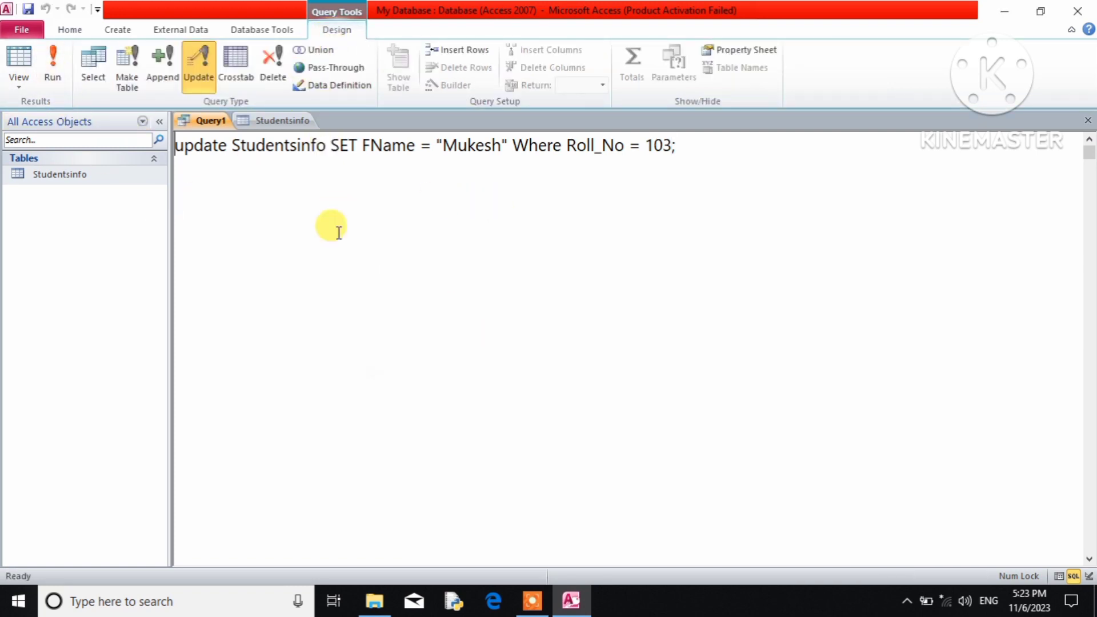
{"action": "left_click", "coordinate": [276, 122]}
{"action": "left_click", "coordinate": [384, 188]}
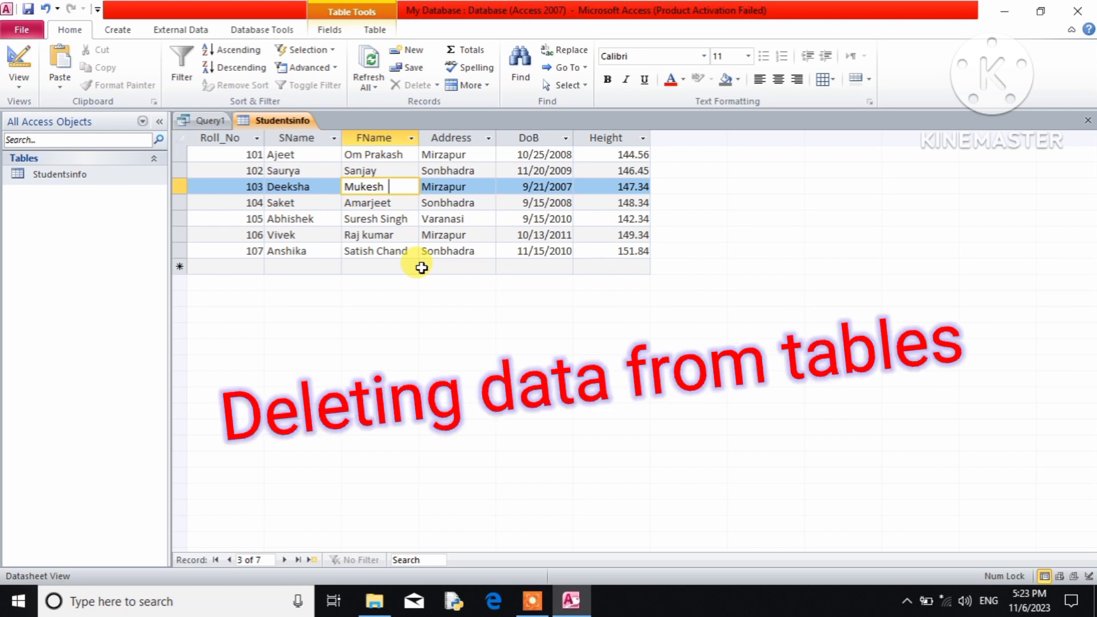
Locate record 107 in Studentsinfo and replace Query1's update statement with delete from Studentsinfo where Roll_No = 107;
{"action": "left_click", "coordinate": [239, 250]}
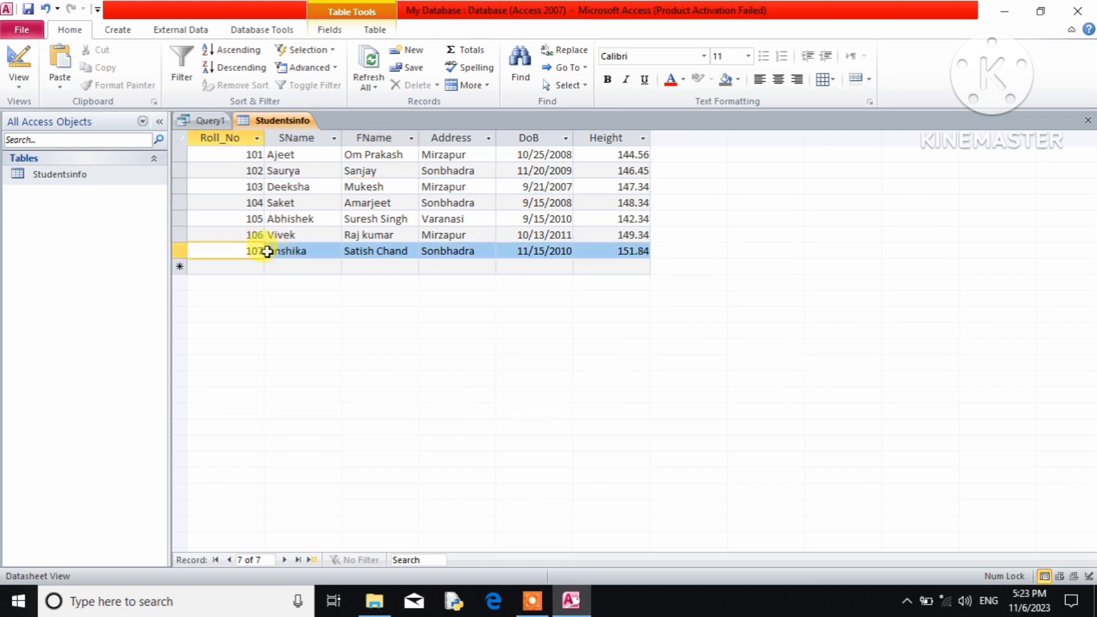
{"action": "left_click", "coordinate": [201, 119]}
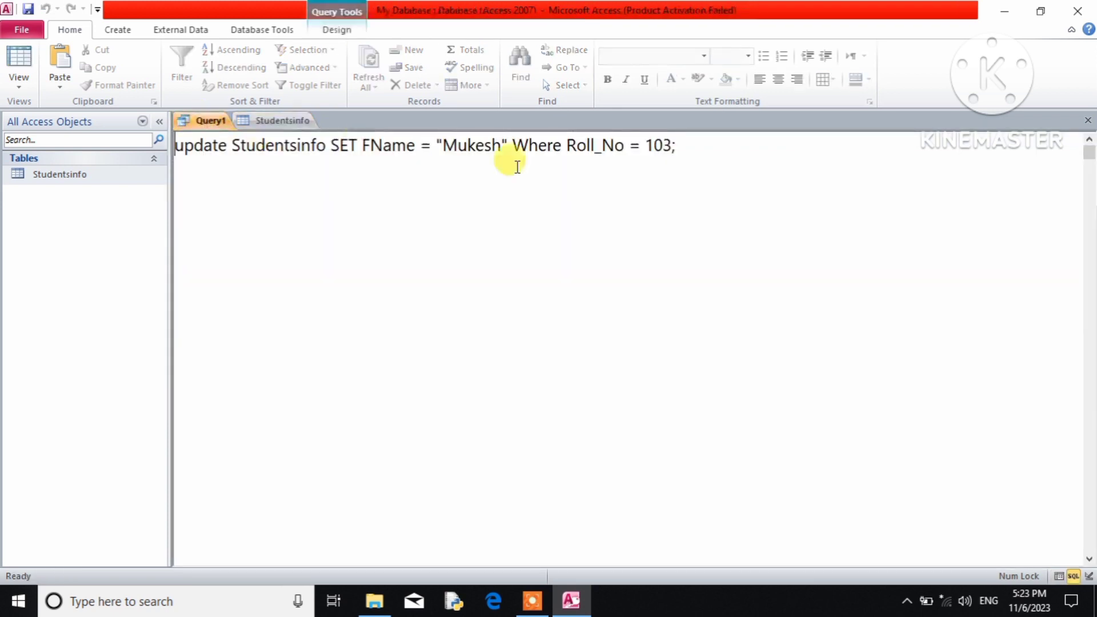
{"action": "left_click_drag", "start_coordinate": [691, 150], "coordinate": [161, 137]}
{"action": "left_click", "coordinate": [174, 147]}
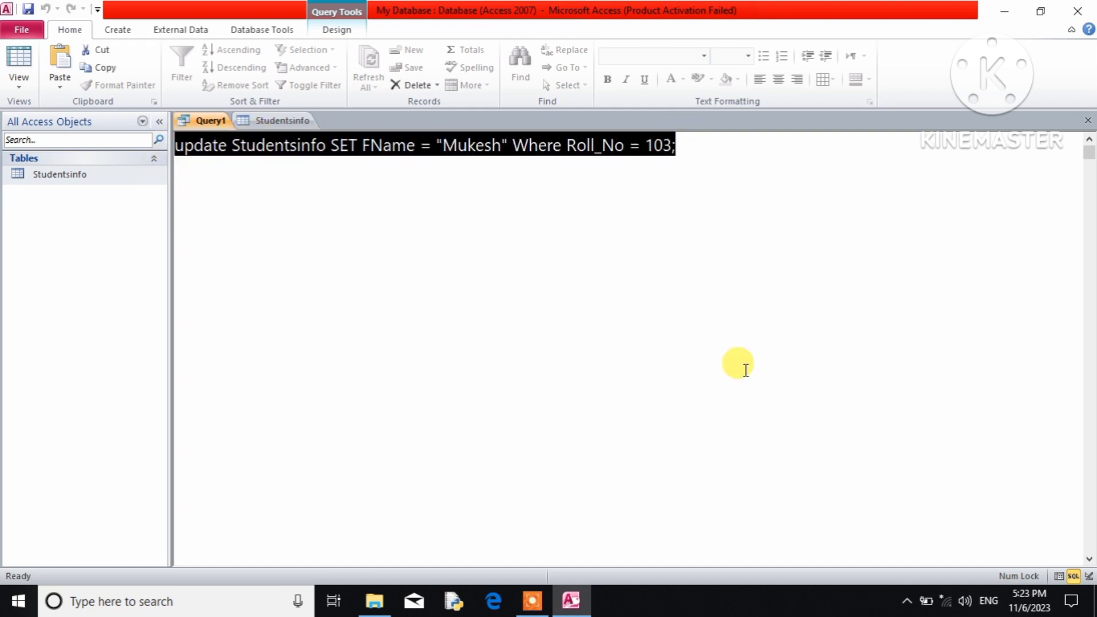
{"action": "type", "text": "delete "}
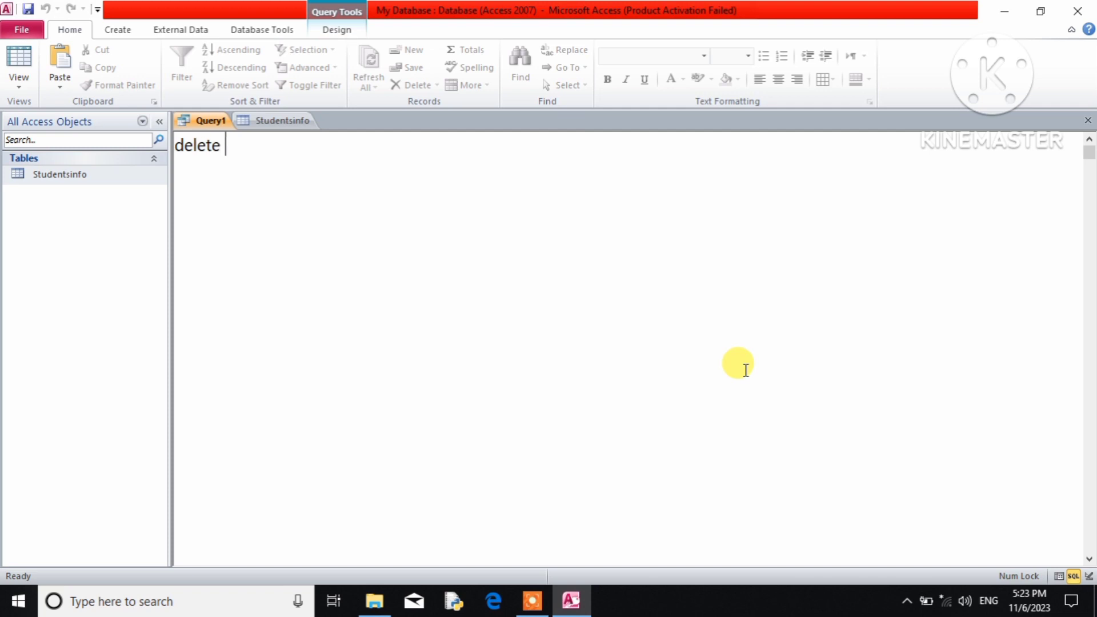
{"action": "type", "text": "from Stud"}
{"action": "type", "text": "ent"}
{"action": "key", "text": "BackSpace"}
{"action": "type", "text": "nt"}
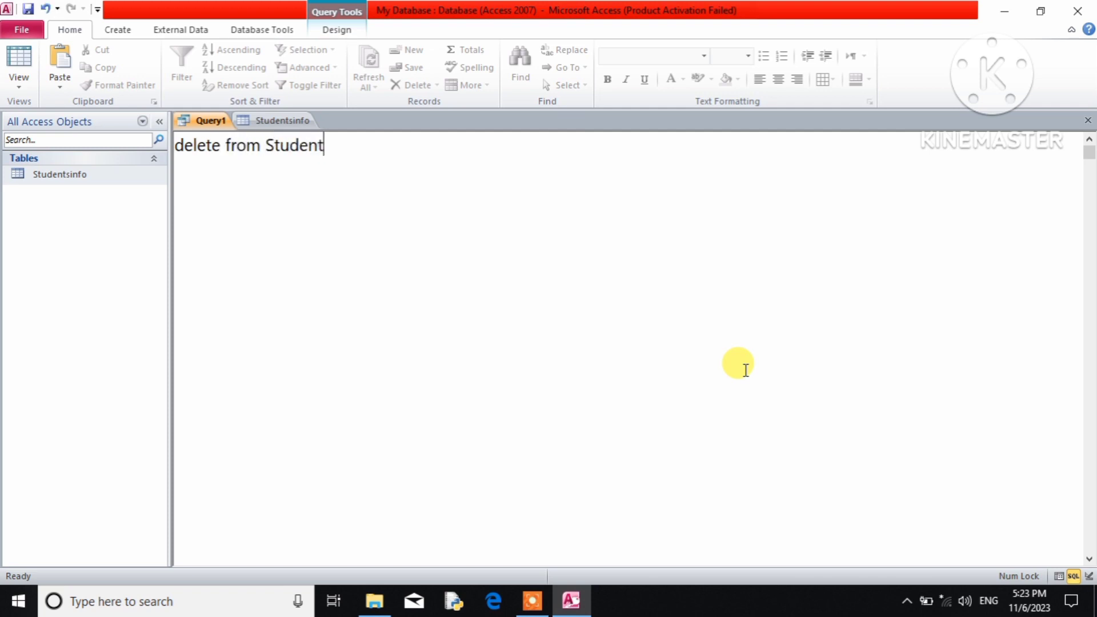
{"action": "type", "text": "sinfo where "}
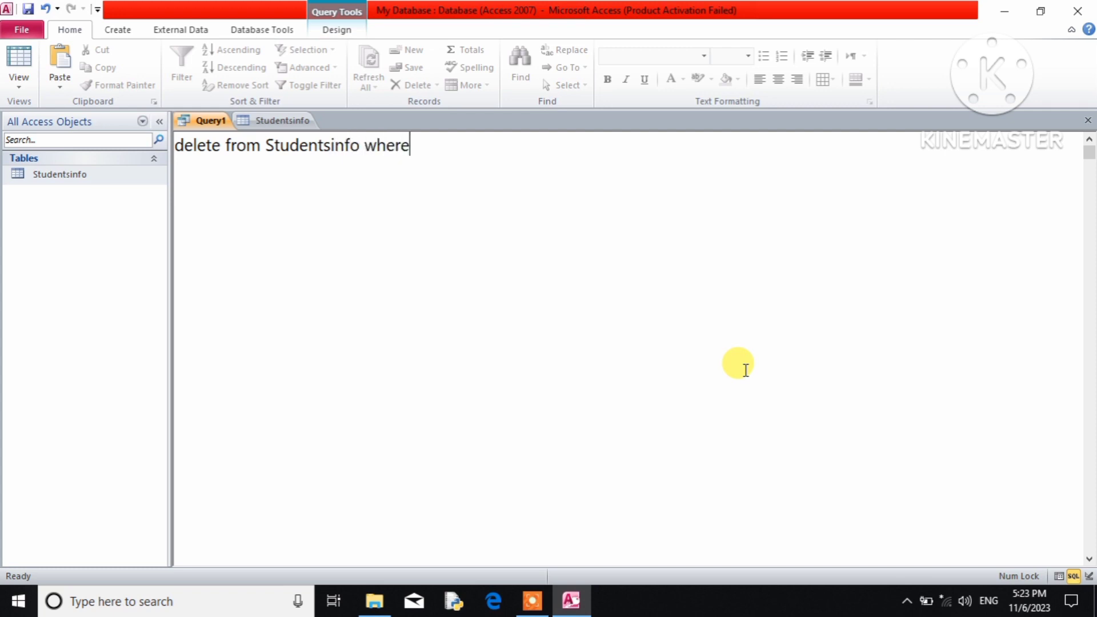
{"action": "type", "text": "Roll_No = 107;"}
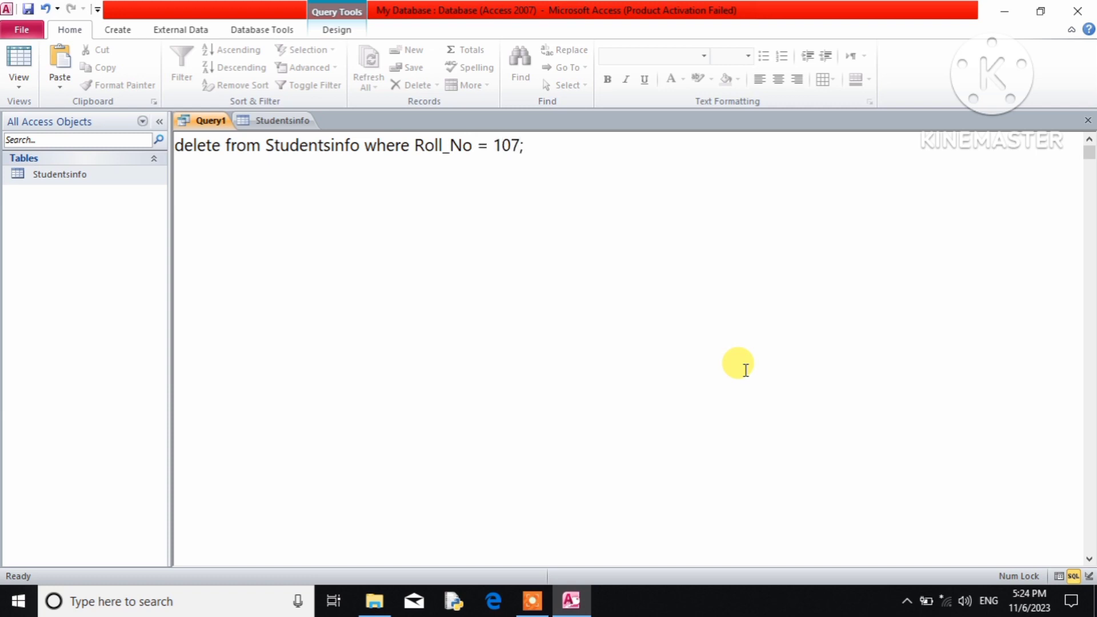
Run the delete query for Roll_No 107 and accept the row deletion
{"action": "left_click", "coordinate": [332, 29]}
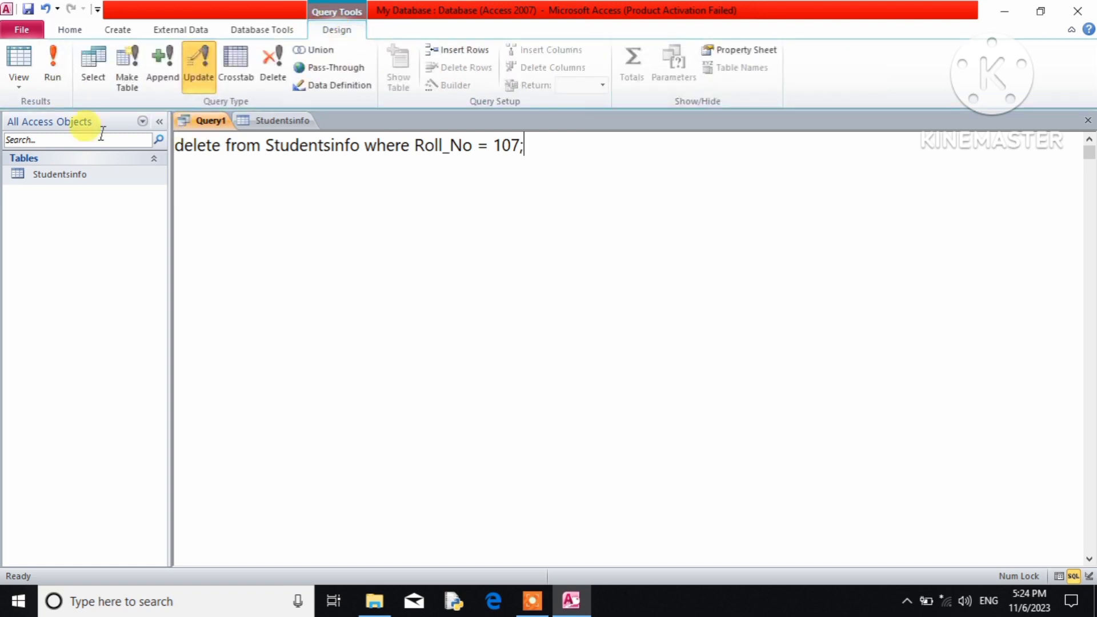
{"action": "left_click", "coordinate": [54, 80]}
{"action": "left_click", "coordinate": [513, 370]}
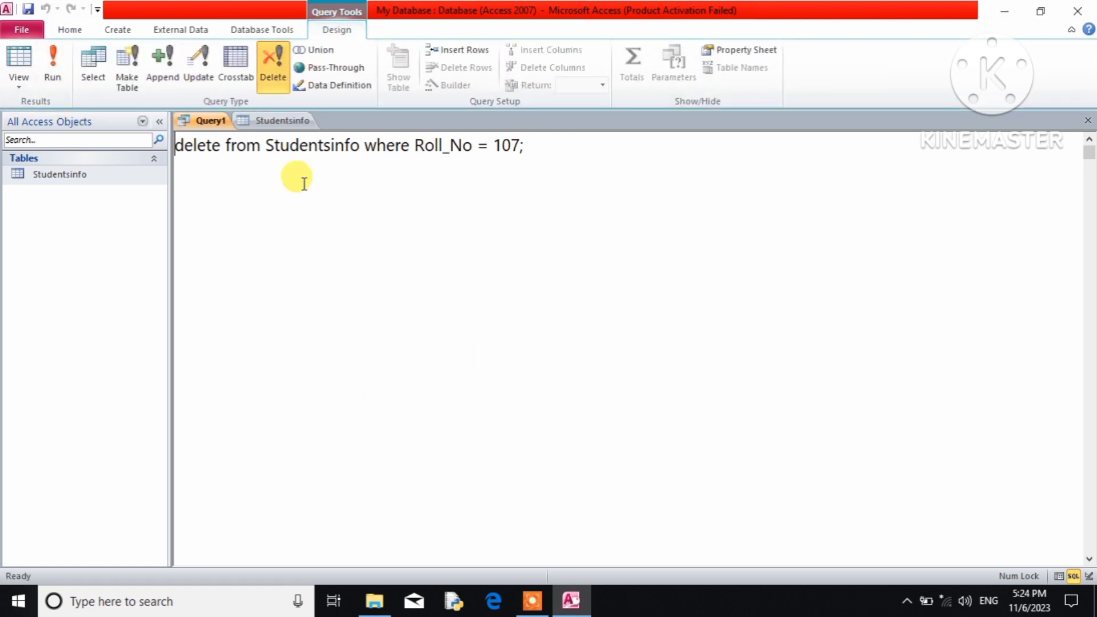
Refresh all data in the Studentsinfo table and inspect the row below record 106
{"action": "left_click", "coordinate": [283, 121]}
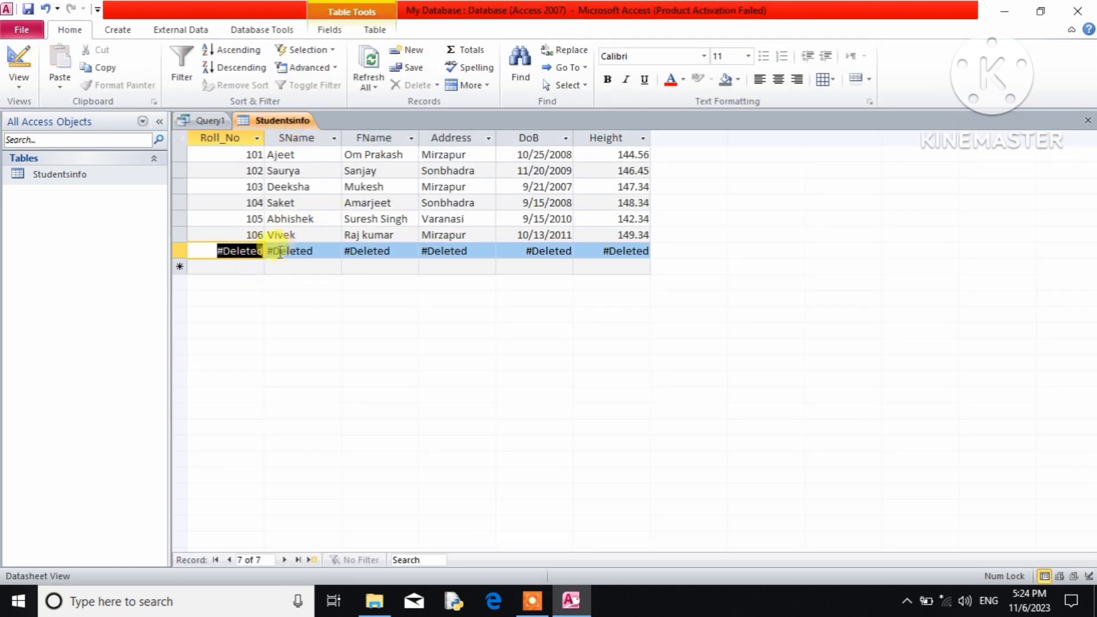
{"action": "left_click", "coordinate": [368, 83]}
{"action": "left_click", "coordinate": [388, 104]}
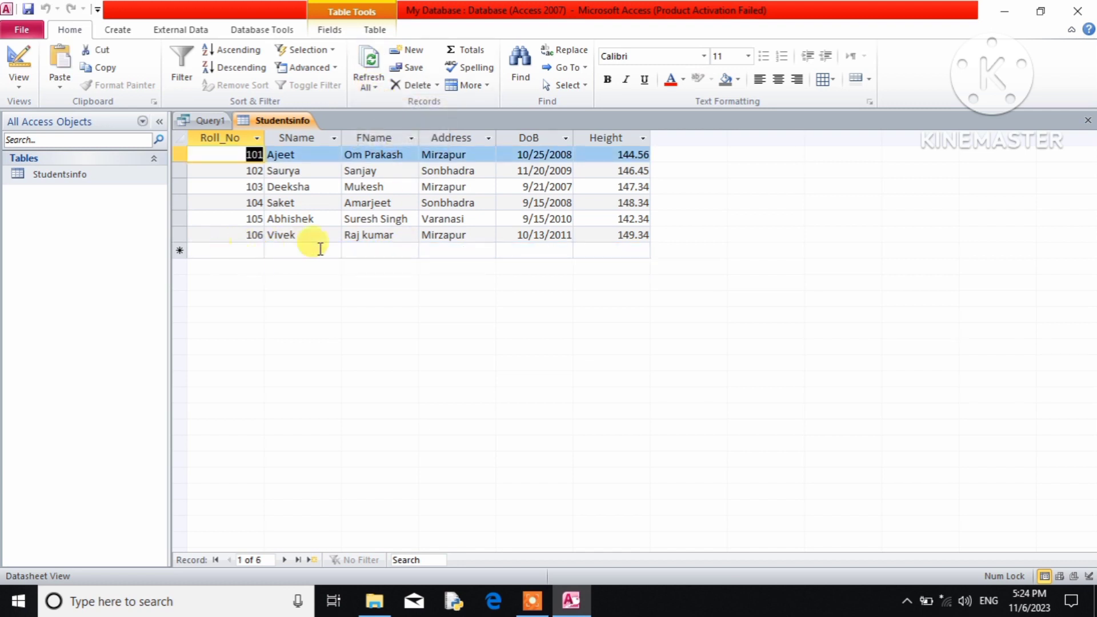
{"action": "left_click", "coordinate": [353, 252]}
{"action": "left_click", "coordinate": [447, 251]}
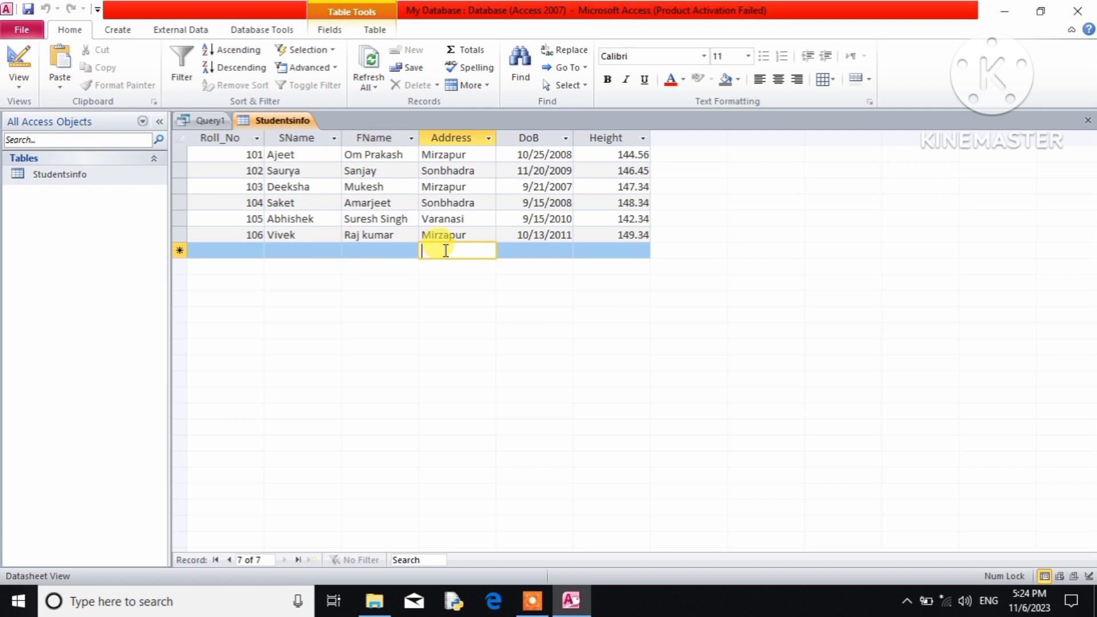
Return to Query1 and replace the delete statement's Roll_No condition with height > 149
{"action": "left_click", "coordinate": [207, 120]}
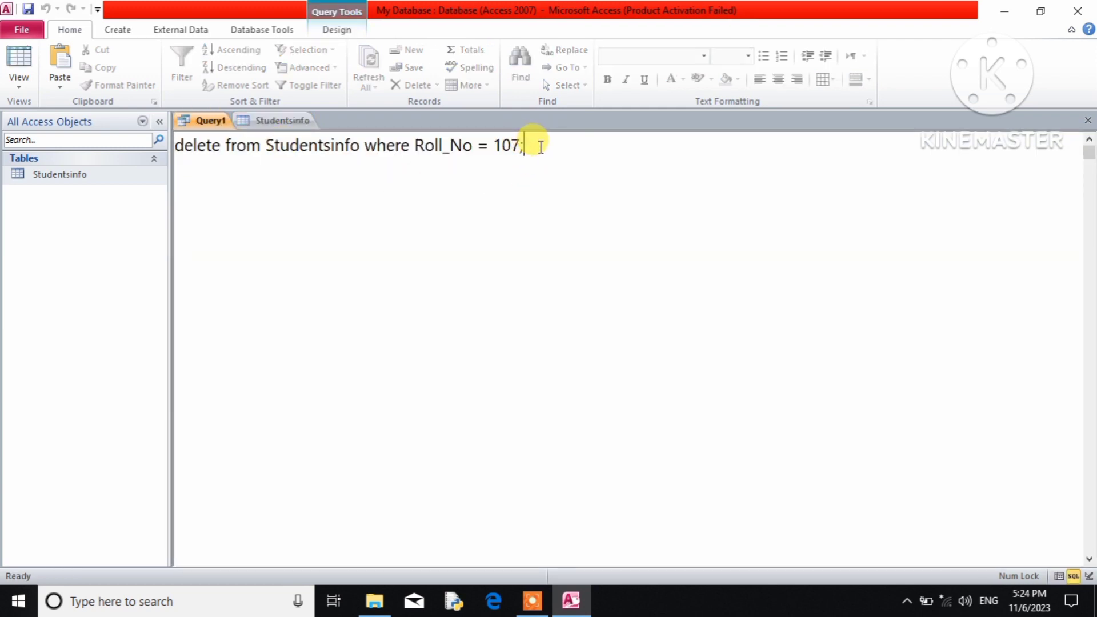
{"action": "key", "text": "BackSpace"}
{"action": "key", "text": "BackSpace"}
{"action": "key", "text": "BackSpace"}
{"action": "key", "text": "BackSpace"}
{"action": "key", "text": "BackSpace"}
{"action": "key", "text": "BackSpace"}
{"action": "key", "text": "BackSpace"}
{"action": "key", "text": "BackSpace"}
{"action": "key", "text": "BackSpace"}
{"action": "key", "text": "BackSpace"}
{"action": "key", "text": "BackSpace"}
{"action": "key", "text": "BackSpace"}
{"action": "key", "text": "BackSpace"}
{"action": "key", "text": "BackSpace"}
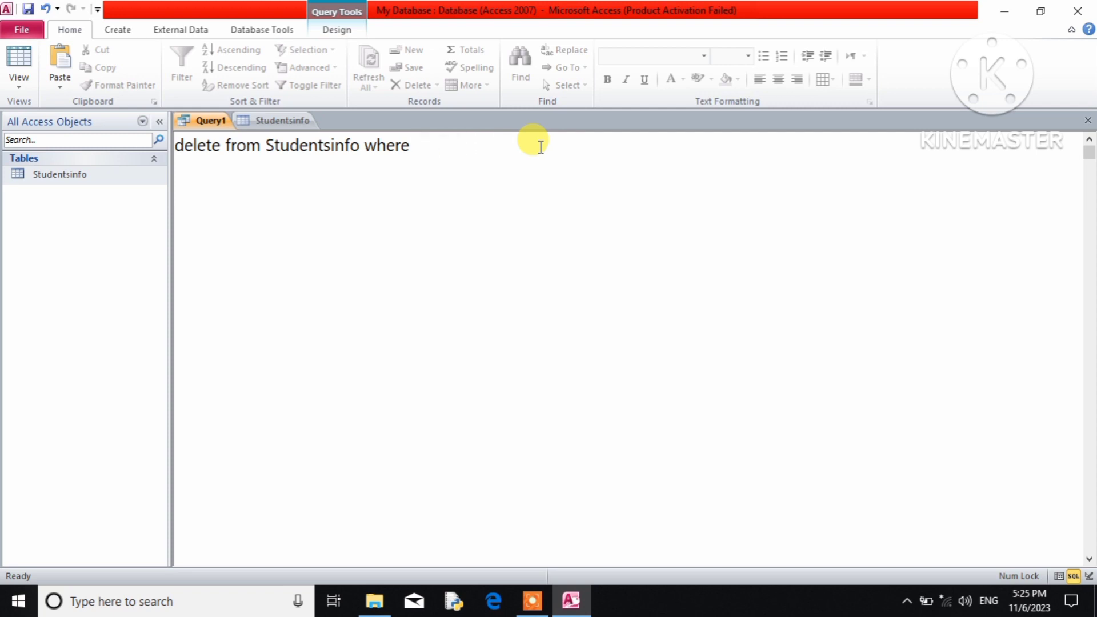
{"action": "type", "text": "heigh > 149"}
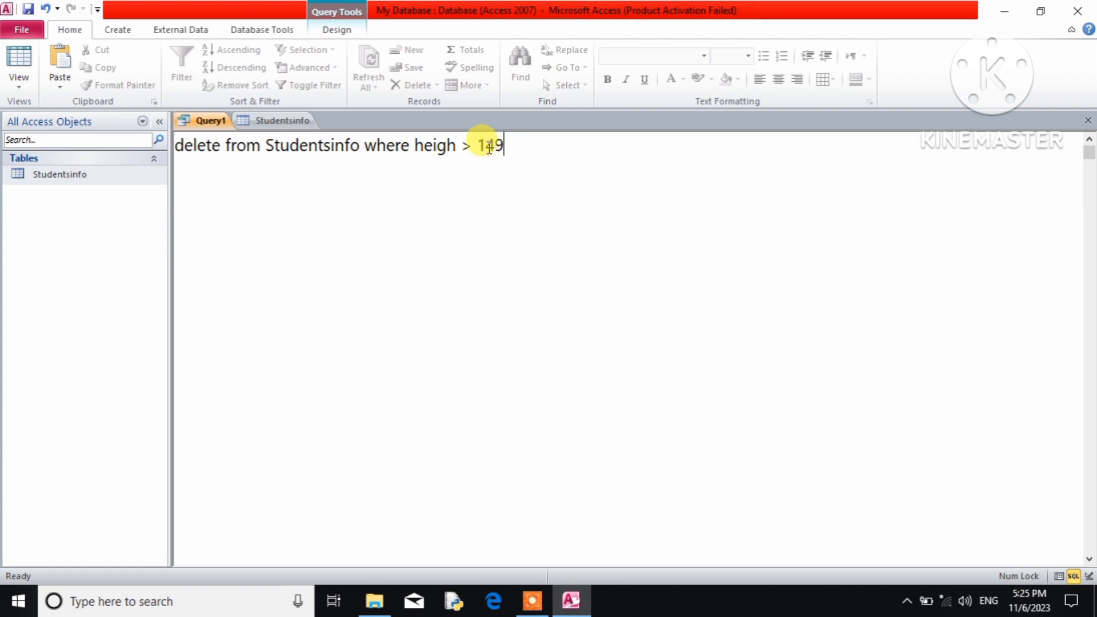
{"action": "left_click", "coordinate": [457, 148]}
{"action": "type", "text": "t"}
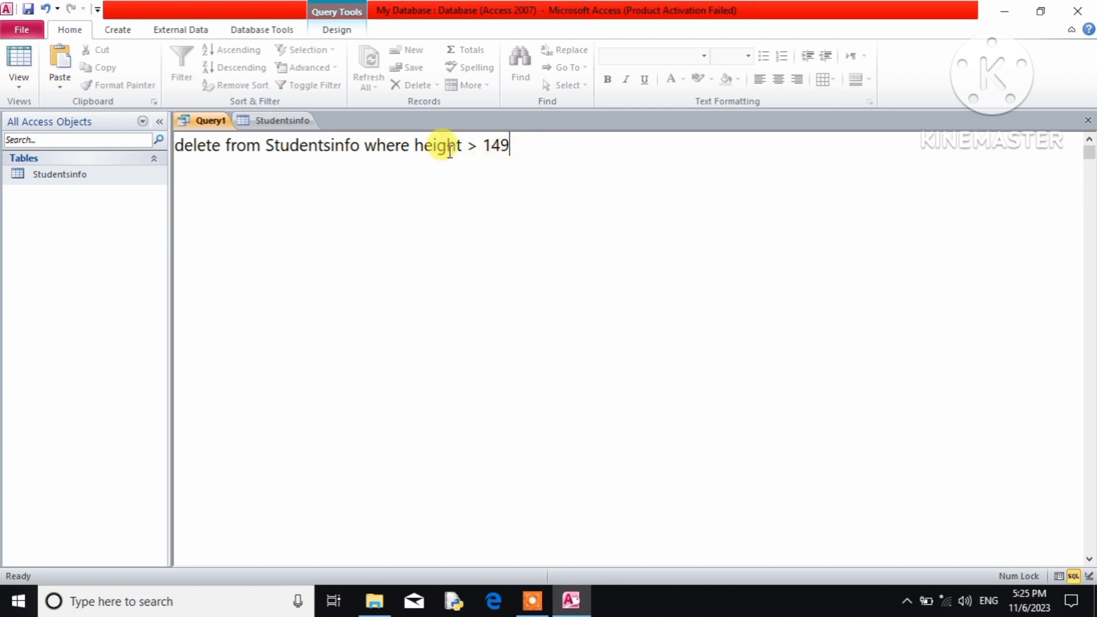
Check record 106's Height value in the Studentsinfo table against the delete condition
{"action": "left_click", "coordinate": [290, 121]}
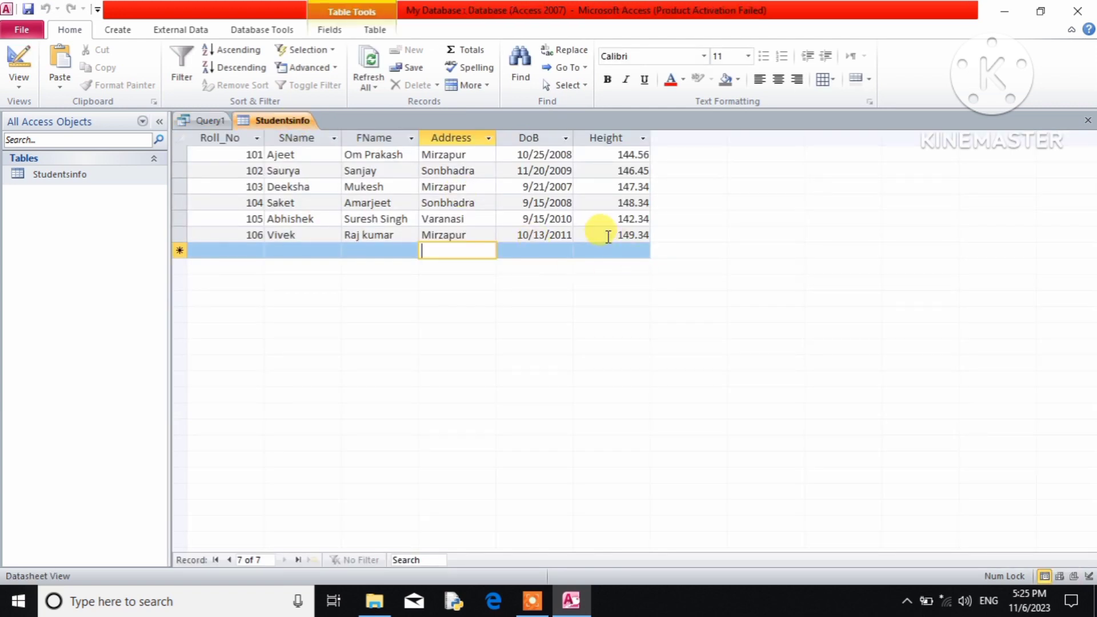
{"action": "left_click_drag", "start_coordinate": [617, 235], "coordinate": [651, 237]}
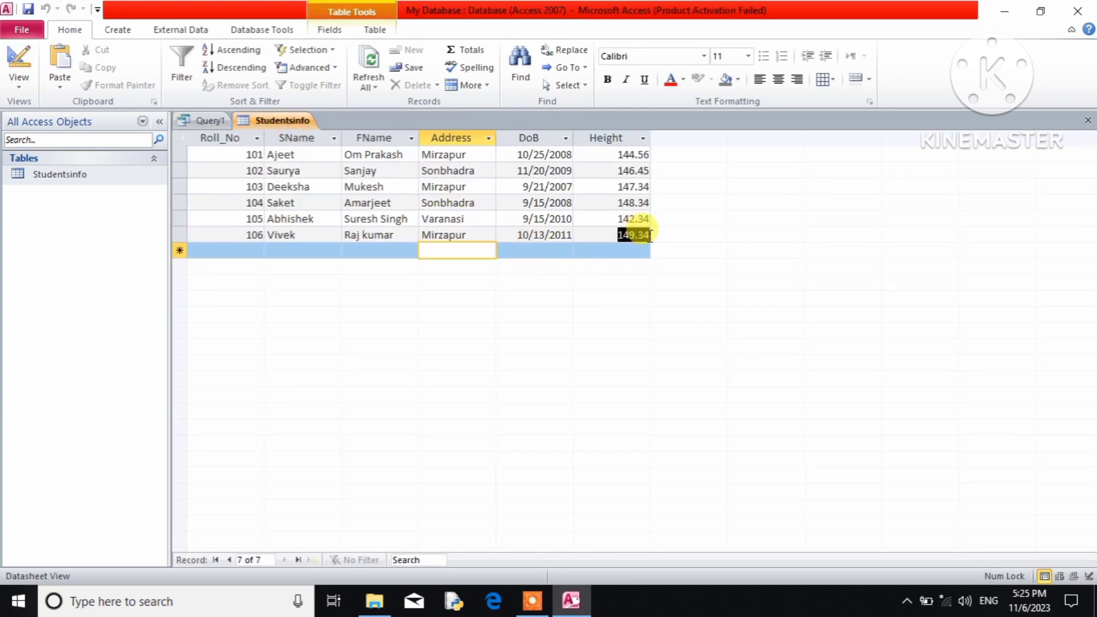
{"action": "left_click", "coordinate": [617, 236]}
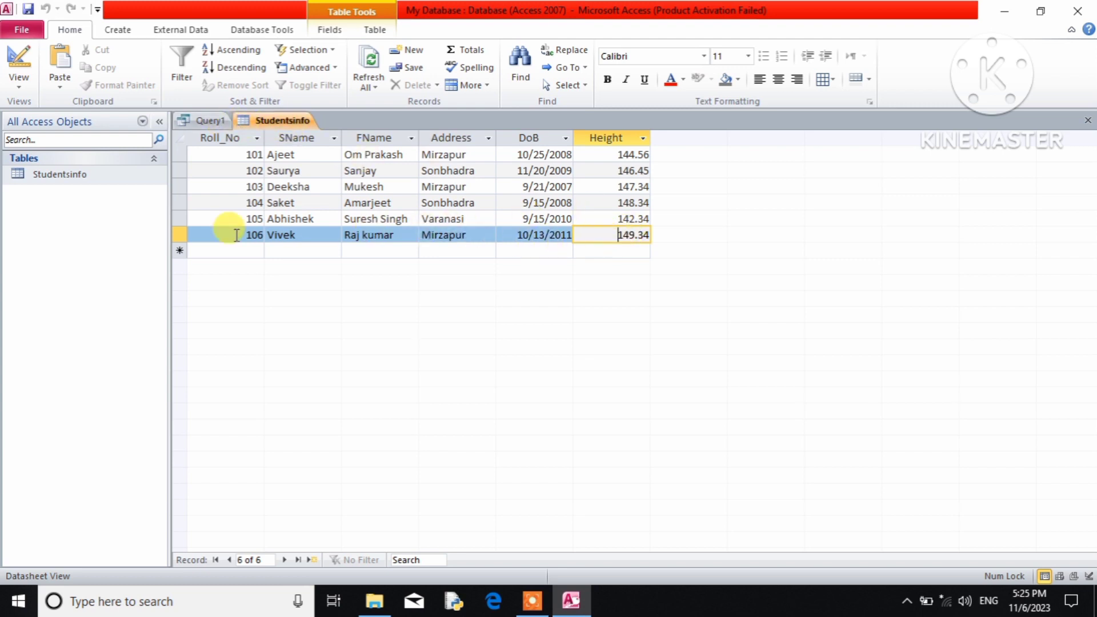
Run the delete query with the height > 149 condition and accept the row deletion
{"action": "left_click", "coordinate": [213, 121]}
{"action": "left_click", "coordinate": [353, 31]}
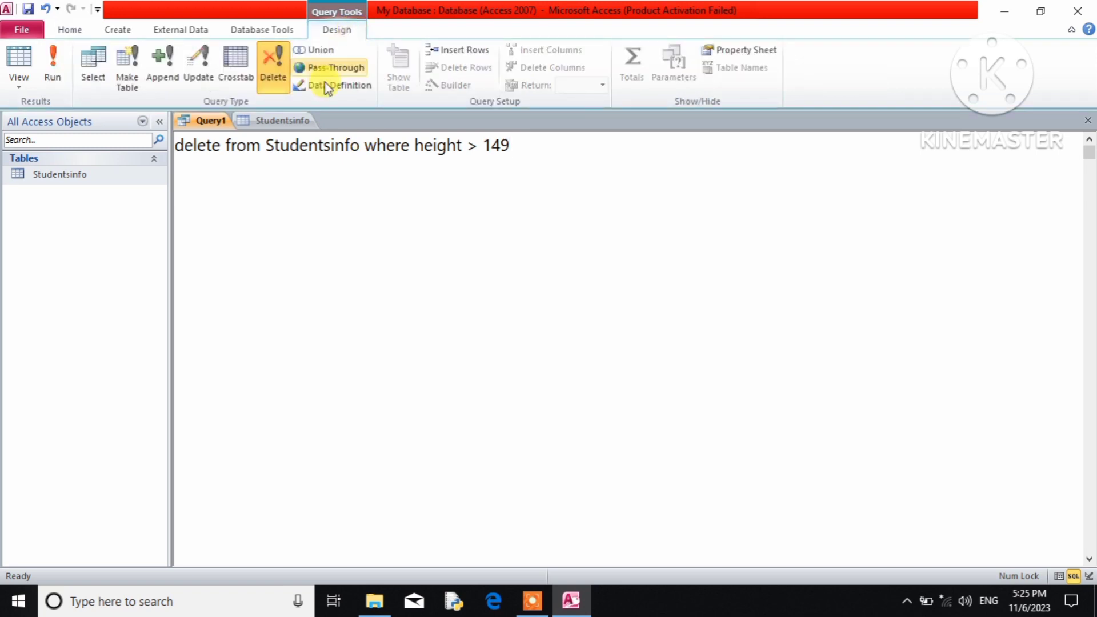
{"action": "left_click", "coordinate": [54, 69]}
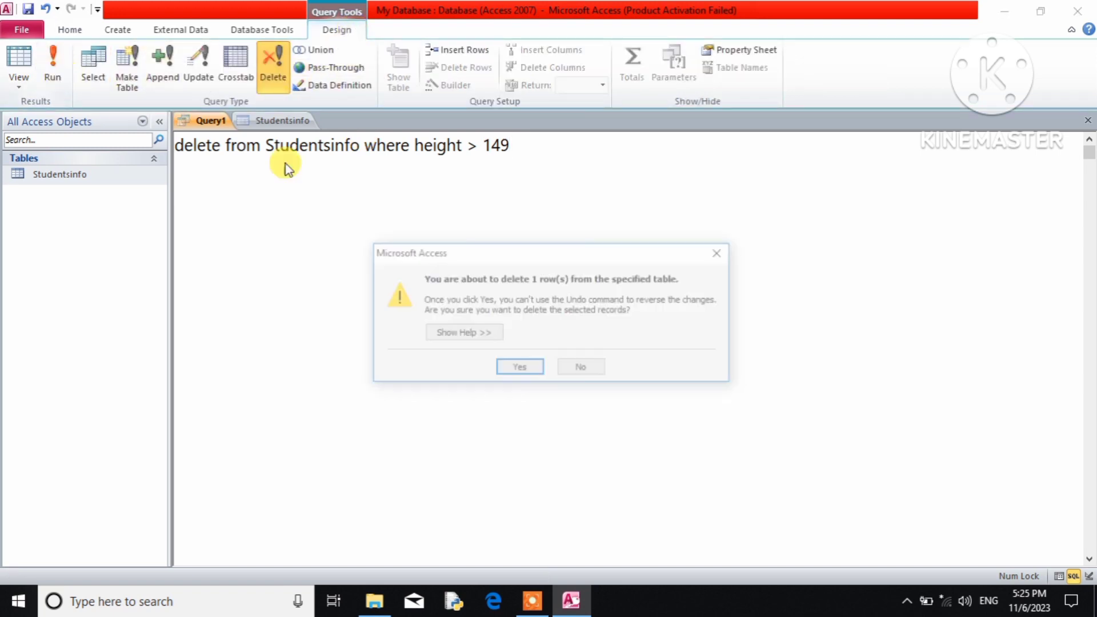
{"action": "left_click", "coordinate": [529, 369]}
Refresh all data in the Studentsinfo table and inspect the row below record 105
{"action": "left_click", "coordinate": [271, 120]}
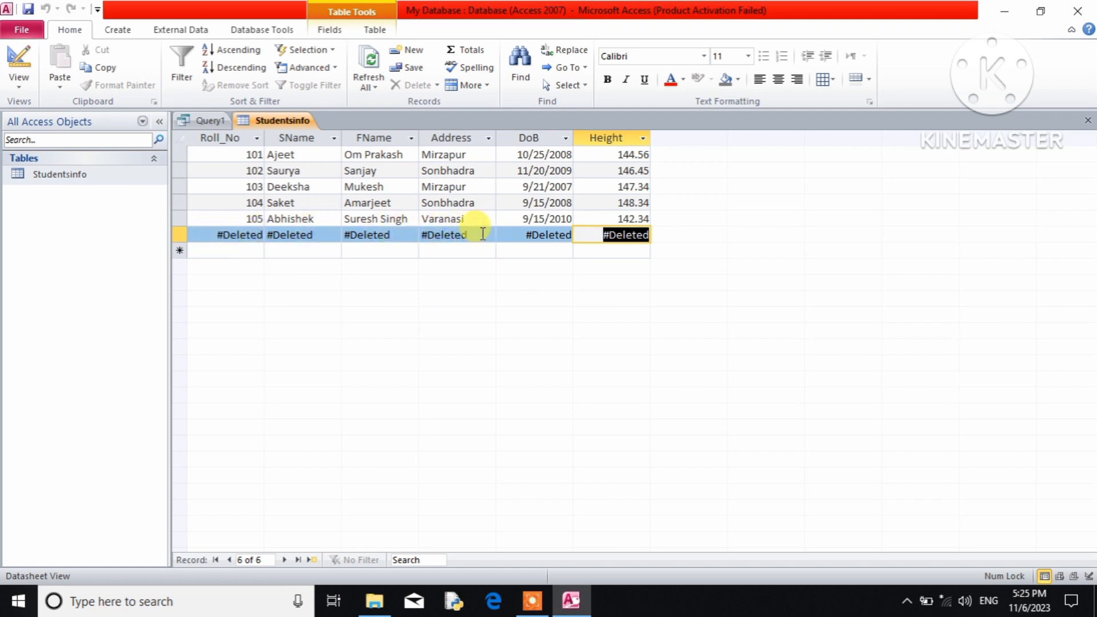
{"action": "left_click", "coordinate": [369, 85]}
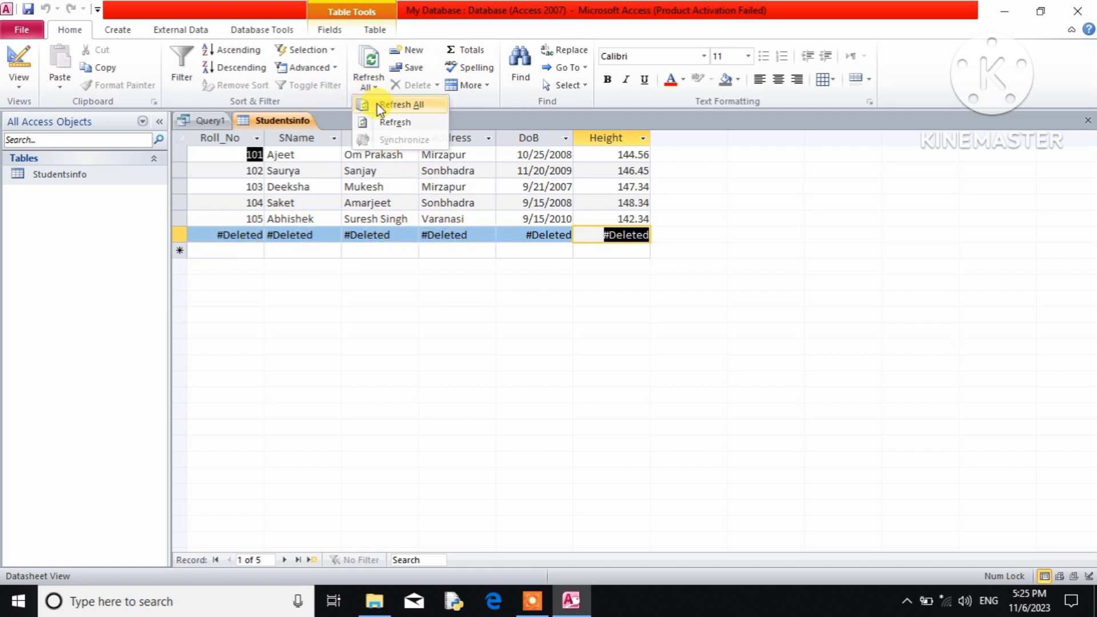
{"action": "left_click", "coordinate": [379, 106]}
{"action": "left_click", "coordinate": [448, 238]}
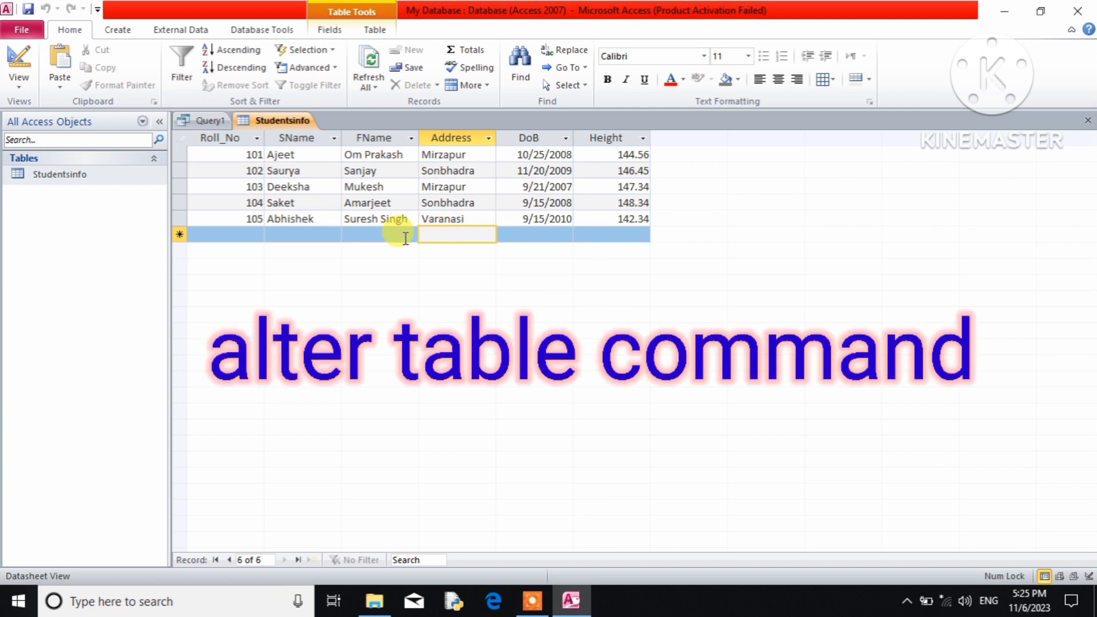
Replace the delete statement in Query1 with the opening line of a create table statement for Employee
{"action": "left_click", "coordinate": [204, 121]}
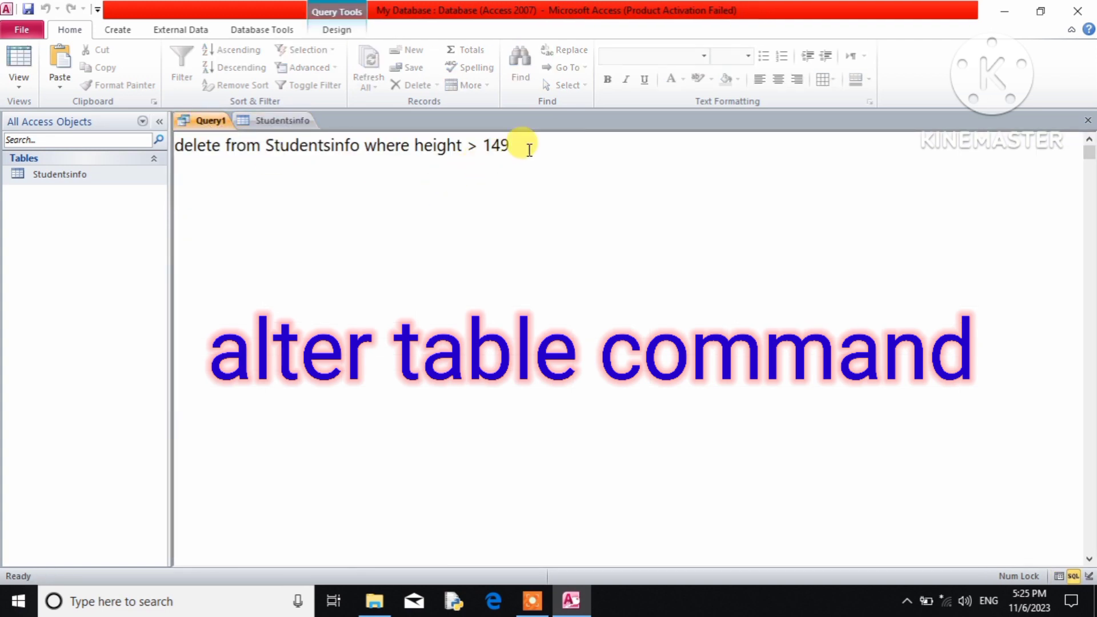
{"action": "left_click_drag", "start_coordinate": [517, 146], "coordinate": [171, 146]}
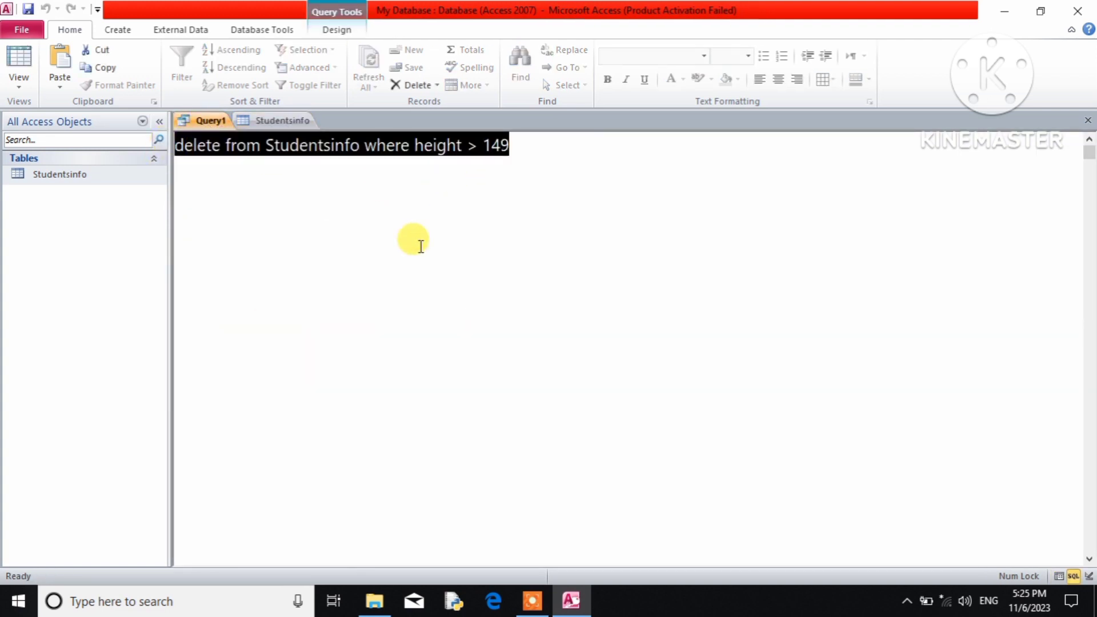
{"action": "key", "text": "Delete"}
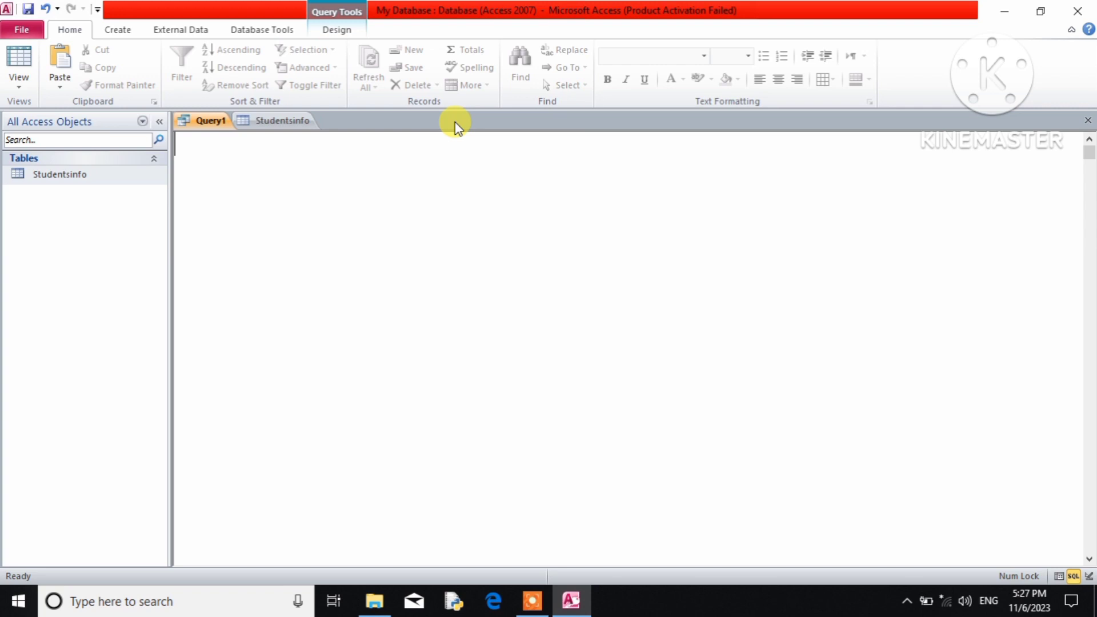
{"action": "type", "text": "create table "}
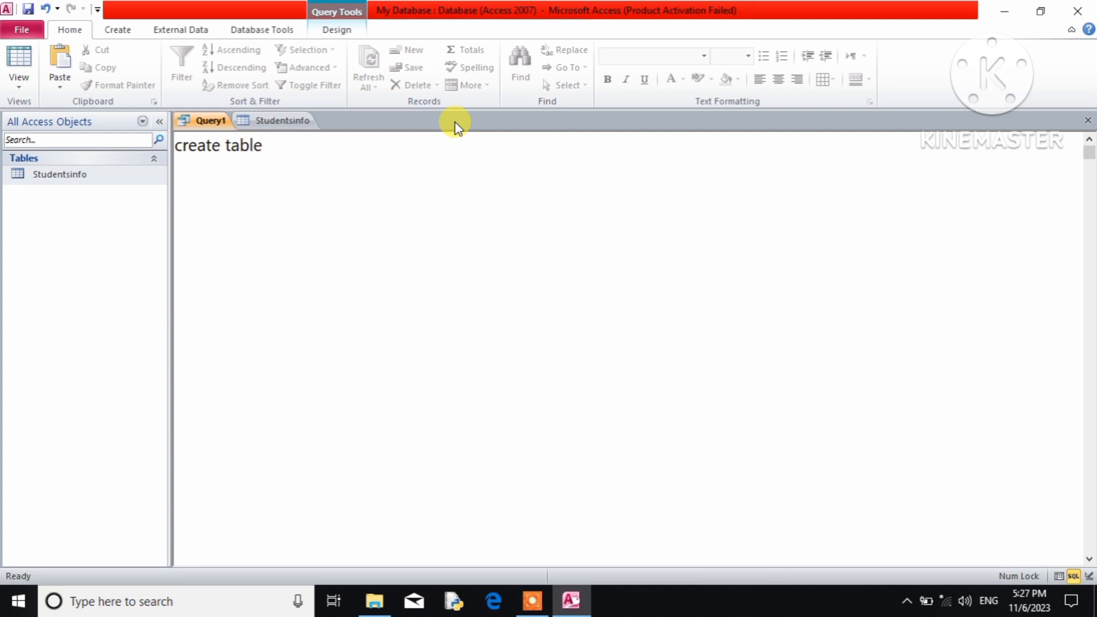
{"action": "type", "text": "Employee"}
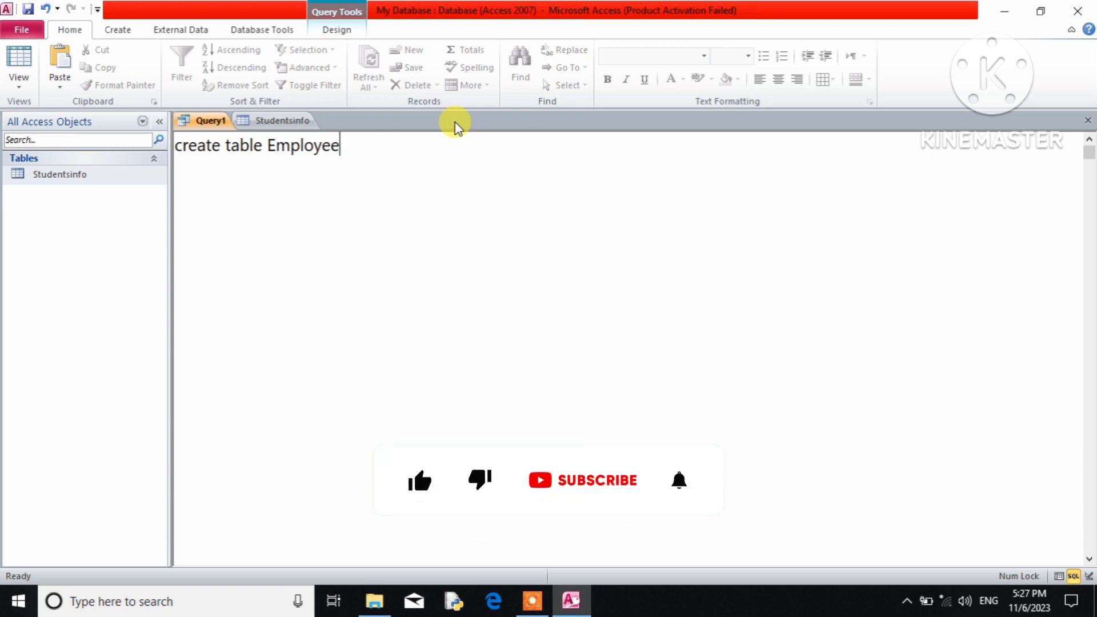
{"action": "type", "text": "("}
{"action": "key", "text": "Return"}
Define the first column of the create table statement as EID char(4)
{"action": "type", "text": "E"}
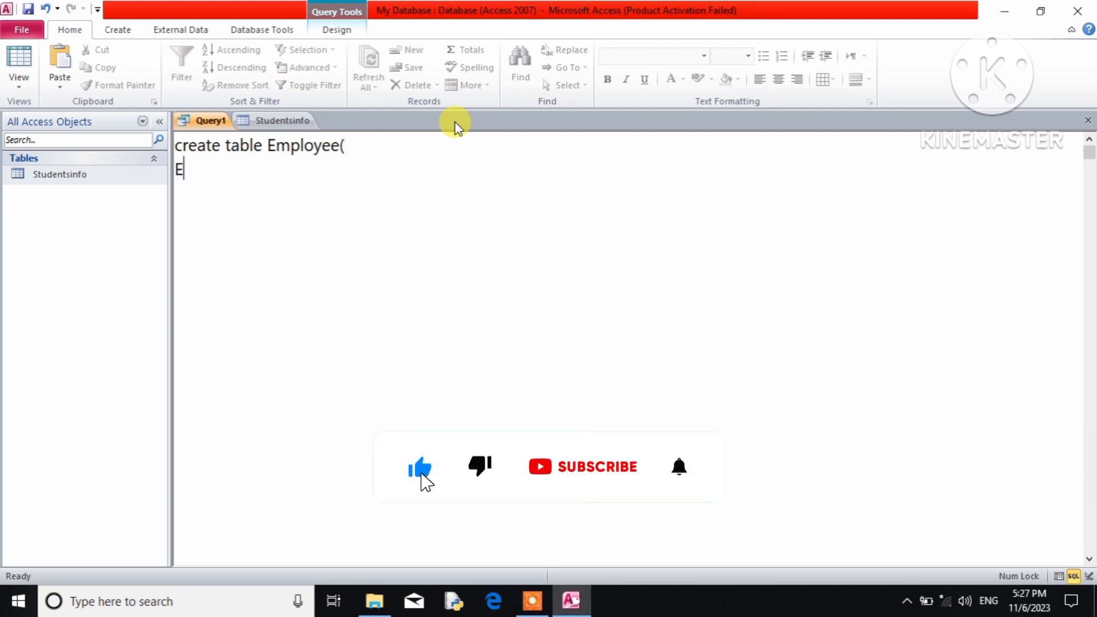
{"action": "type", "text": "ID"}
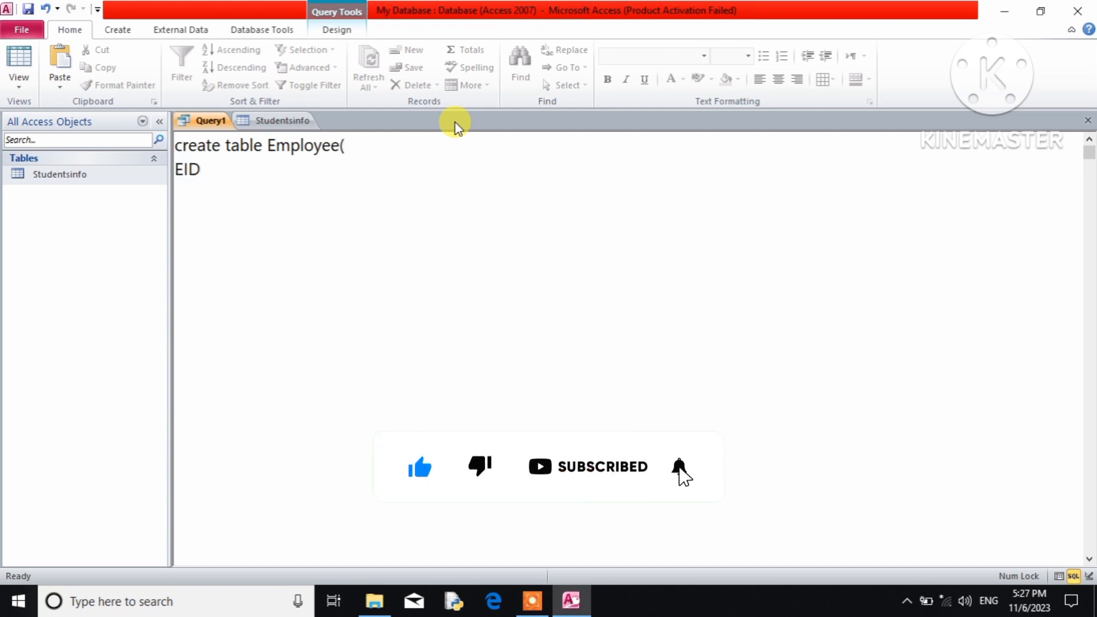
{"action": "type", "text": " char"}
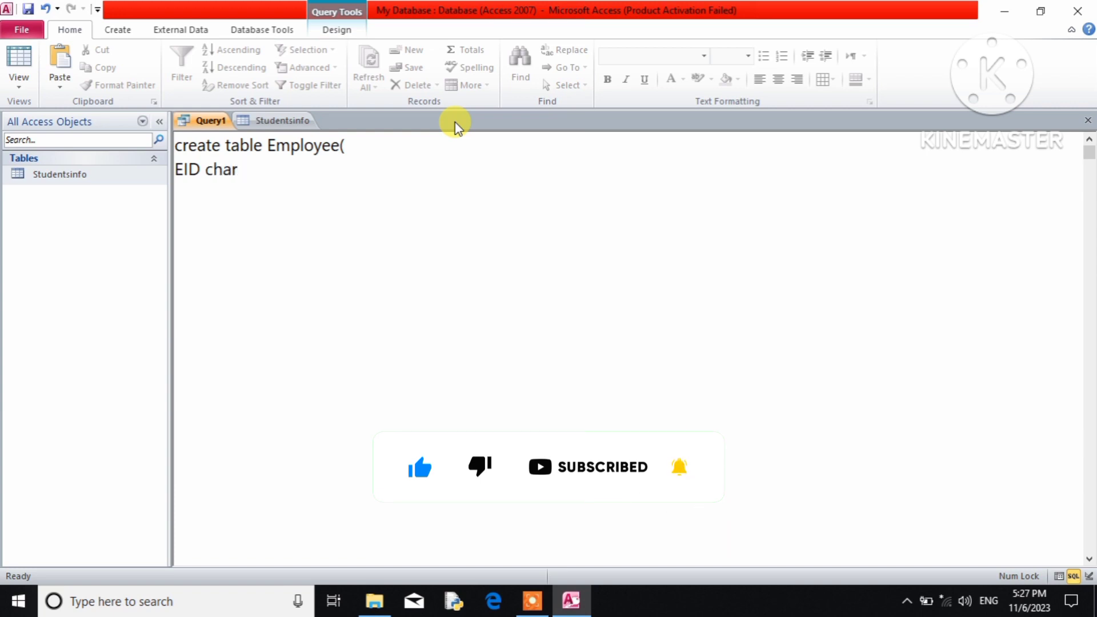
{"action": "type", "text": "(4)"}
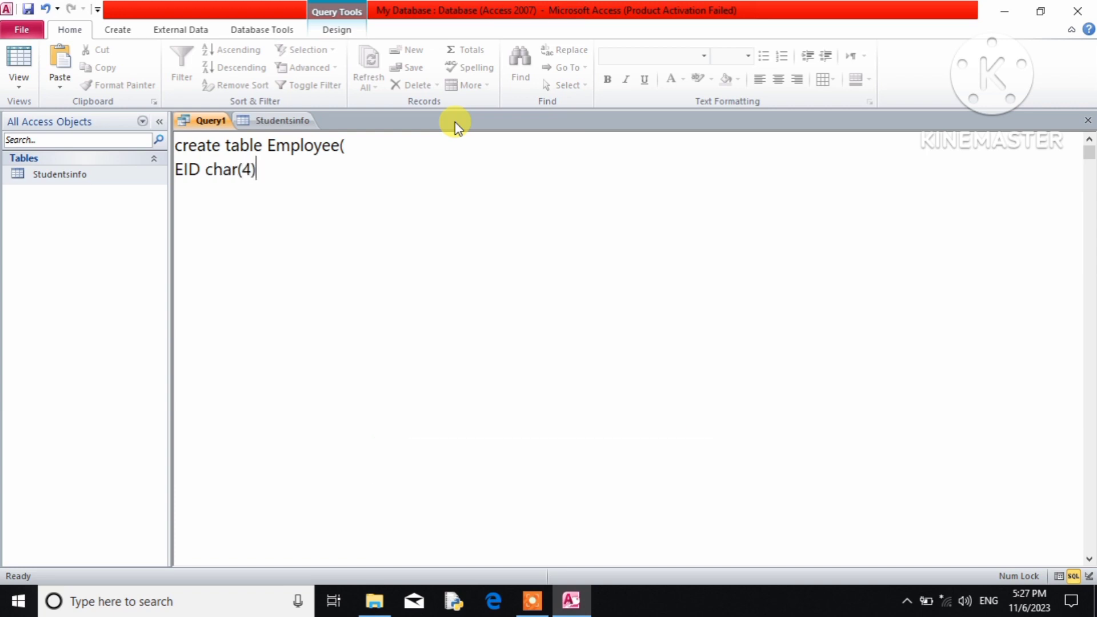
{"action": "type", "text": ","}
{"action": "key", "text": "Return"}
Complete the create table statement with EName char(30) and DoB char(30), and run the query
{"action": "type", "text": "EName char"}
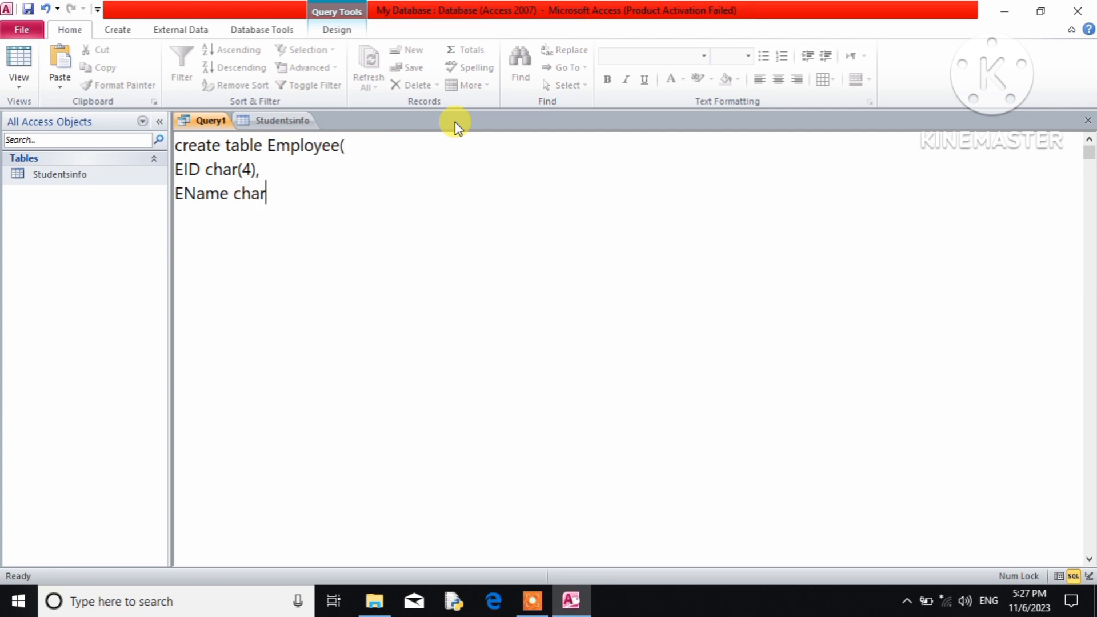
{"action": "type", "text": "(30),"}
{"action": "key", "text": "Return"}
{"action": "type", "text": "DoB"}
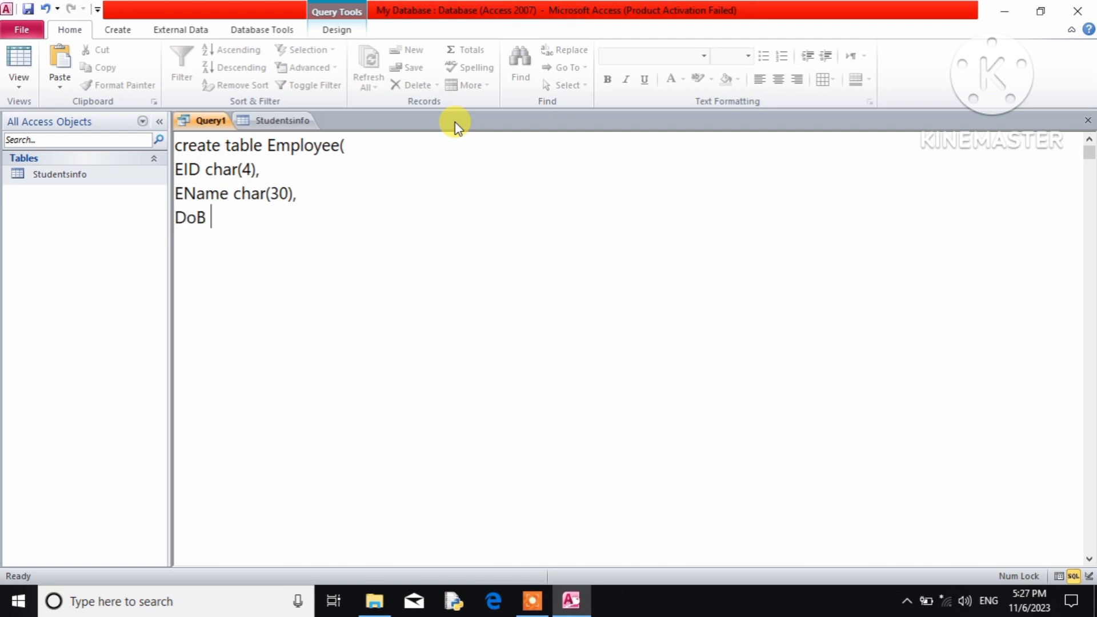
{"action": "type", "text": " char(30"}
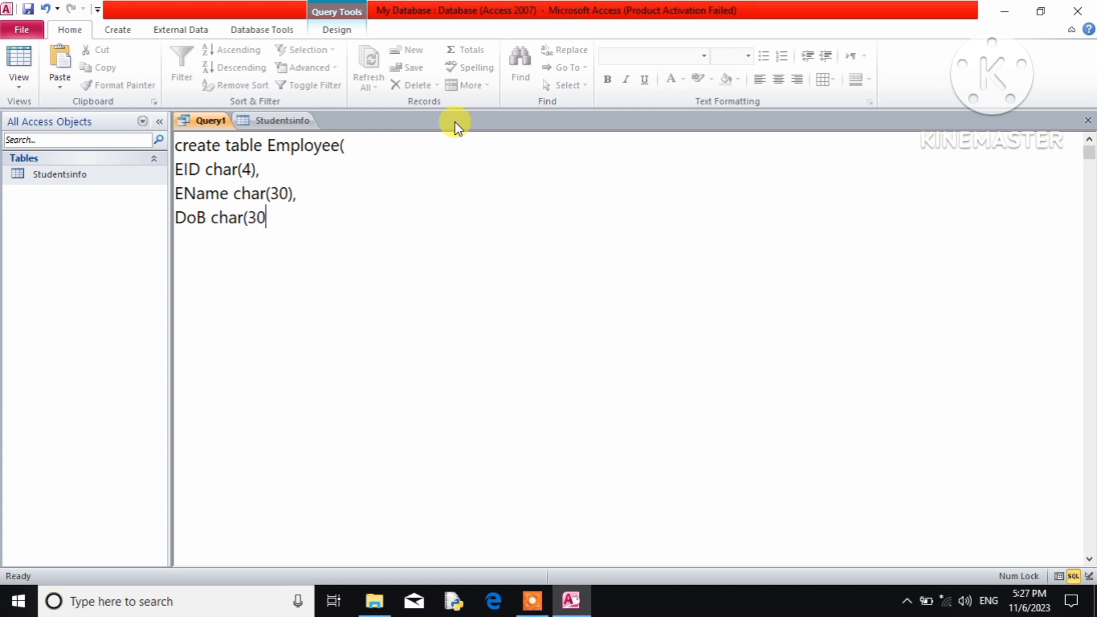
{"action": "type", "text": "));"}
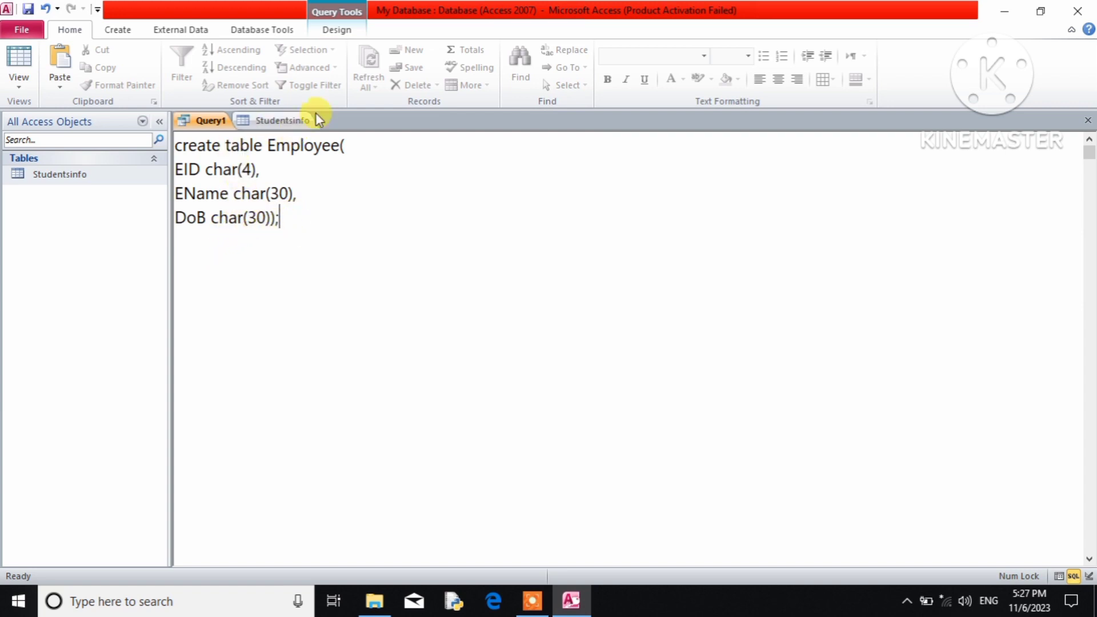
{"action": "left_click", "coordinate": [343, 30]}
{"action": "left_click", "coordinate": [57, 71]}
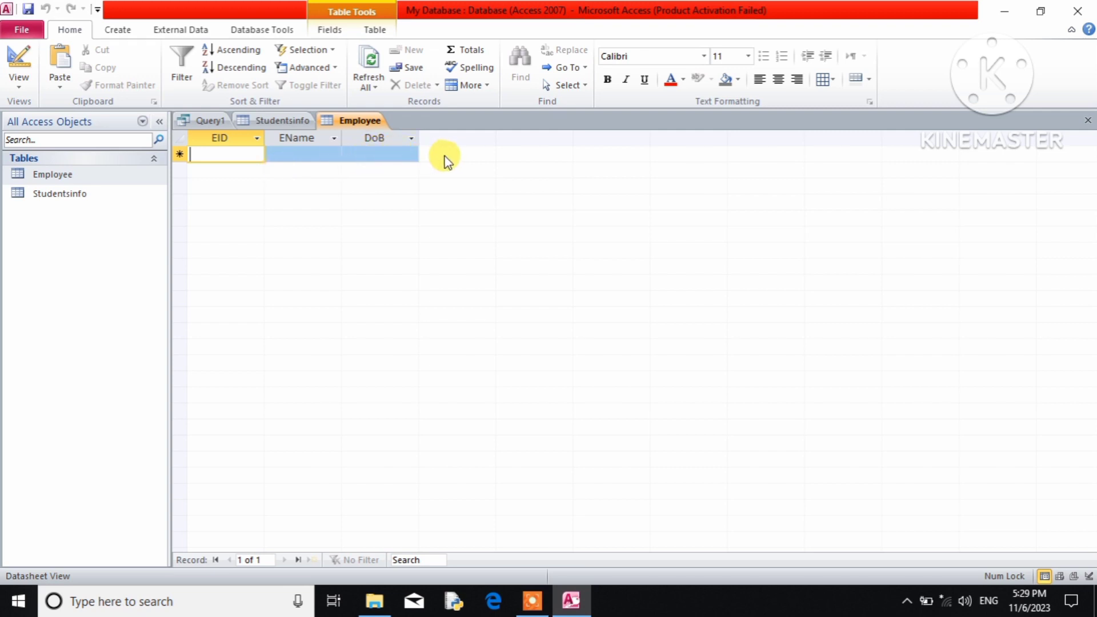
Replace the create table statement in Query1 with: alter table Employee add column Address varchar(35);
{"action": "left_click", "coordinate": [215, 123]}
{"action": "left_click_drag", "start_coordinate": [321, 227], "coordinate": [156, 140]}
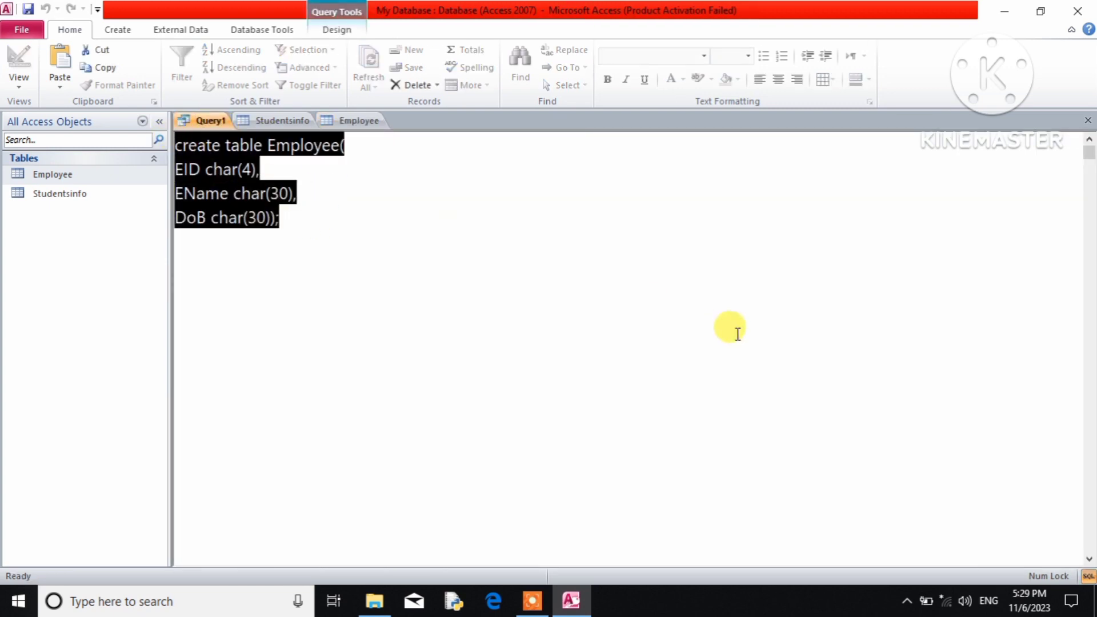
{"action": "key", "text": "BackSpace"}
{"action": "type", "text": "alte"}
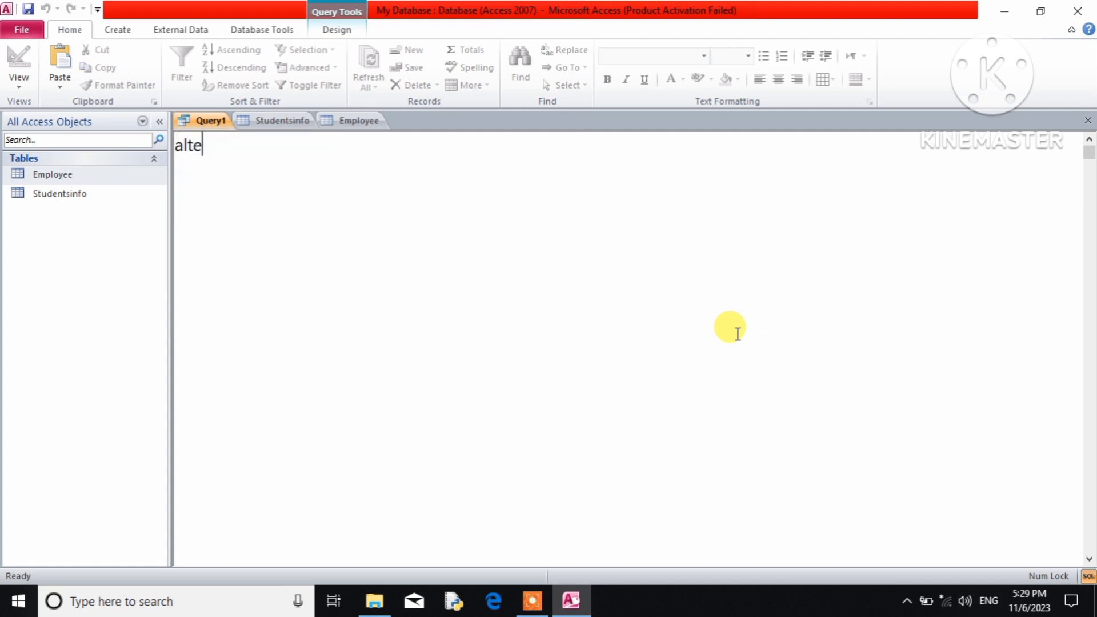
{"action": "type", "text": "r table Ek"}
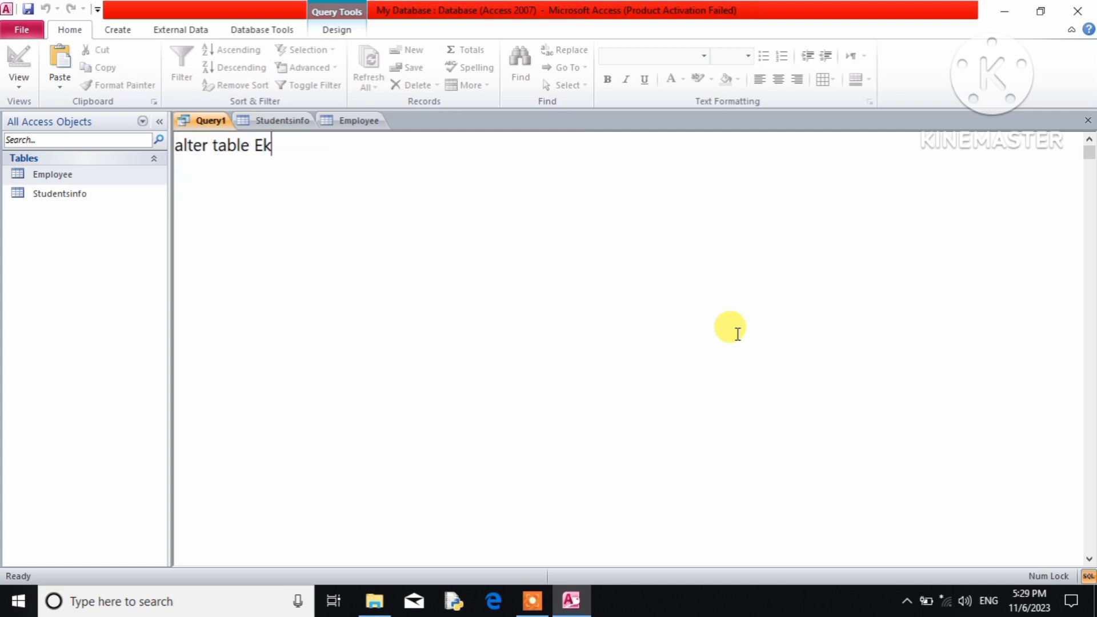
{"action": "key", "text": "BackSpace"}
{"action": "type", "text": "mployee "}
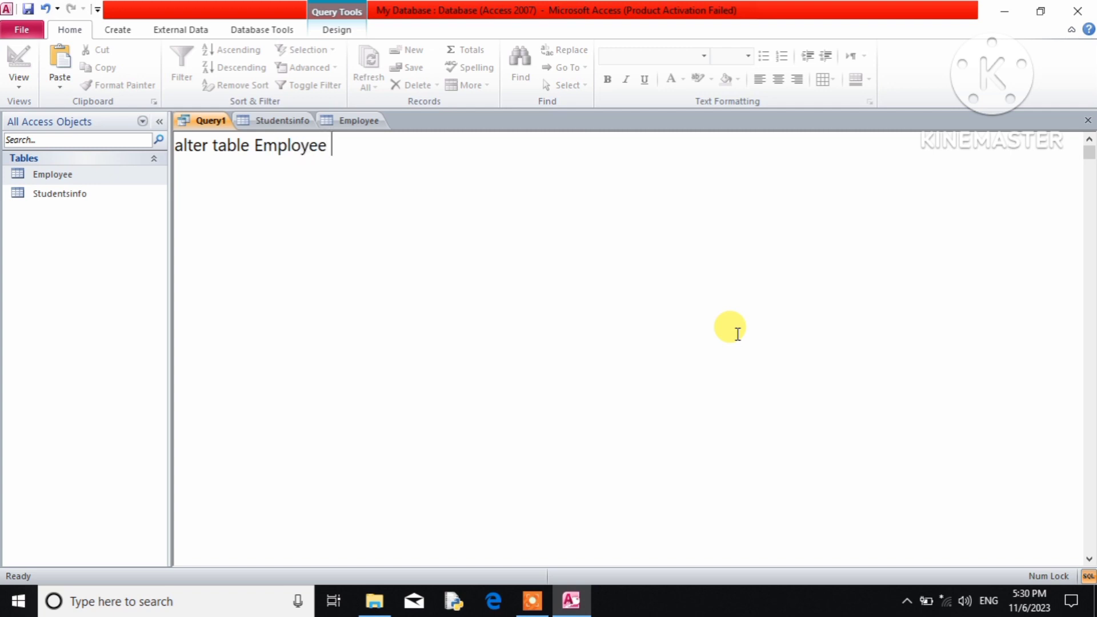
{"action": "type", "text": "add column "}
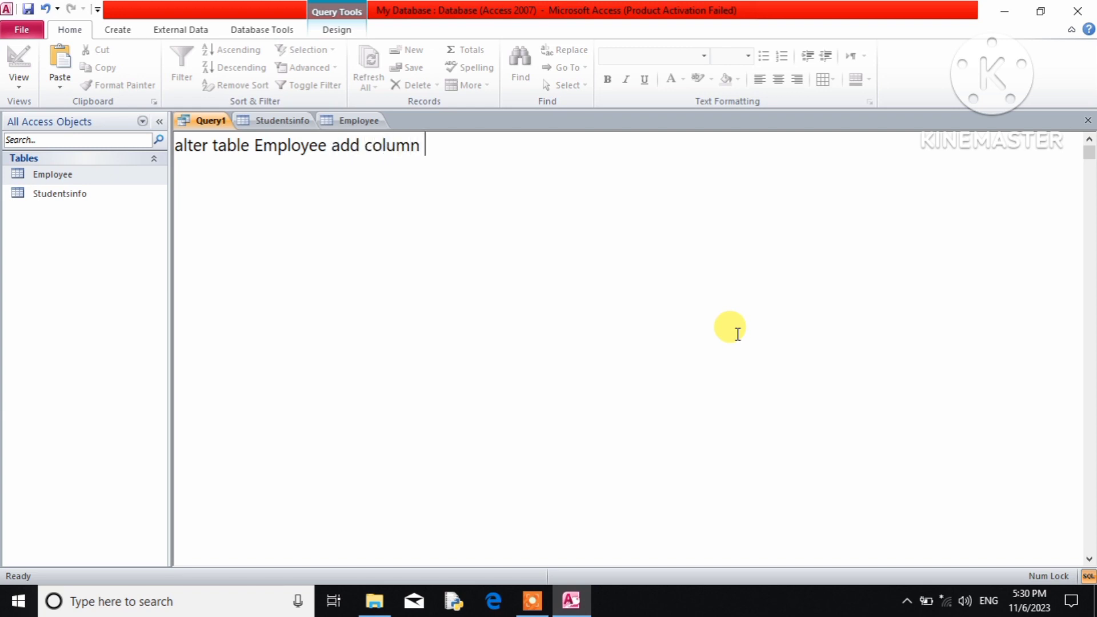
{"action": "type", "text": "Address "}
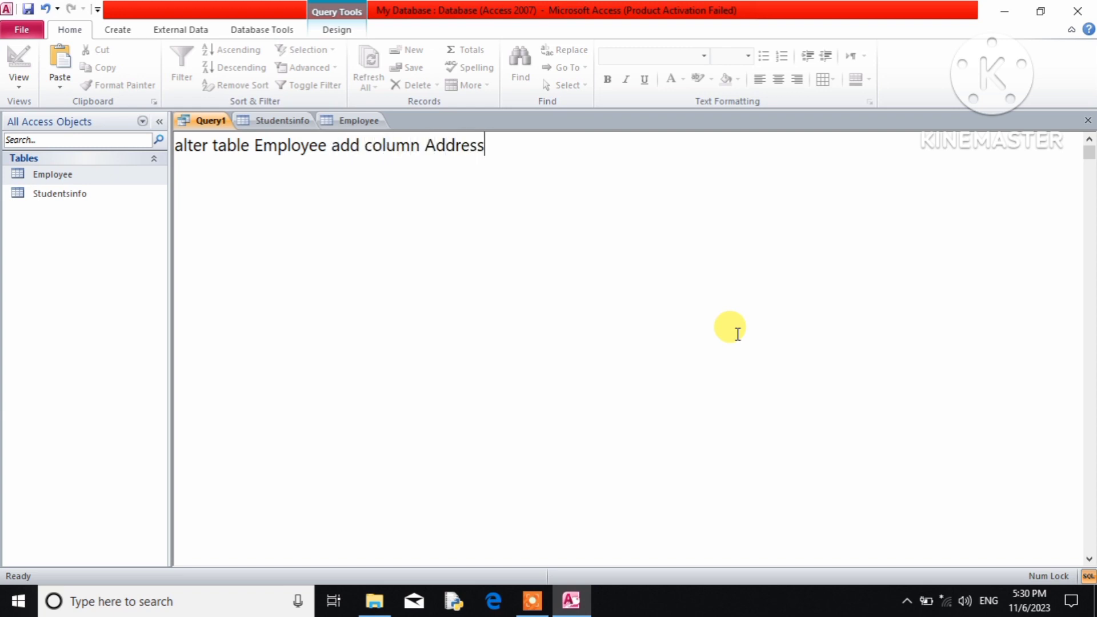
{"action": "type", "text": "varchar(35);"}
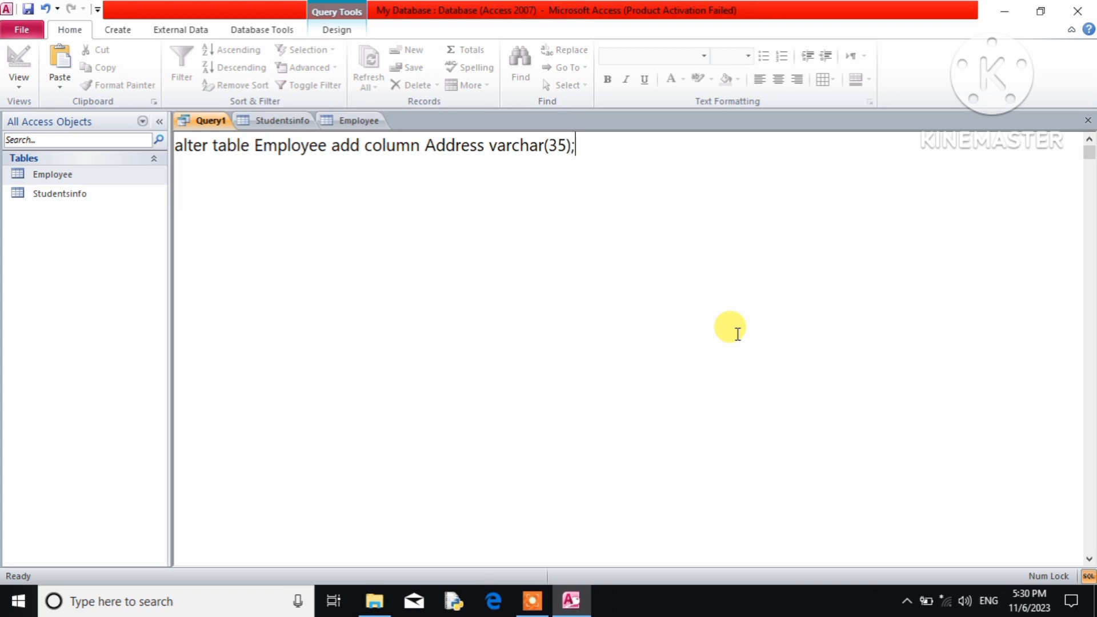
Try to run the alter table query while the Employee table is still open
{"action": "left_click", "coordinate": [337, 30]}
{"action": "left_click", "coordinate": [51, 69]}
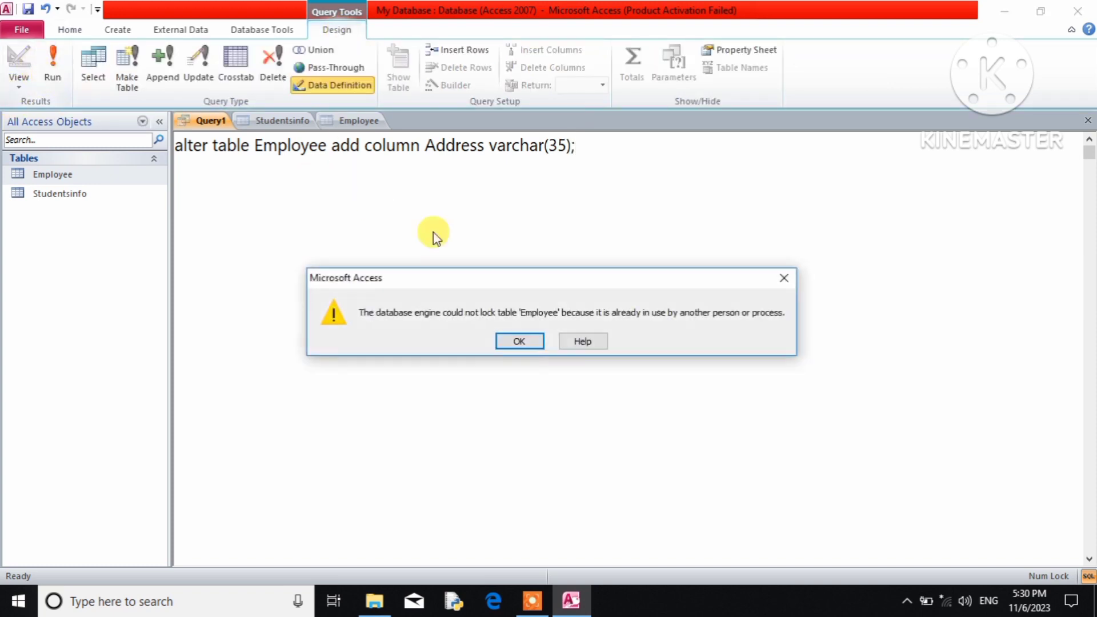
{"action": "left_click", "coordinate": [517, 342]}
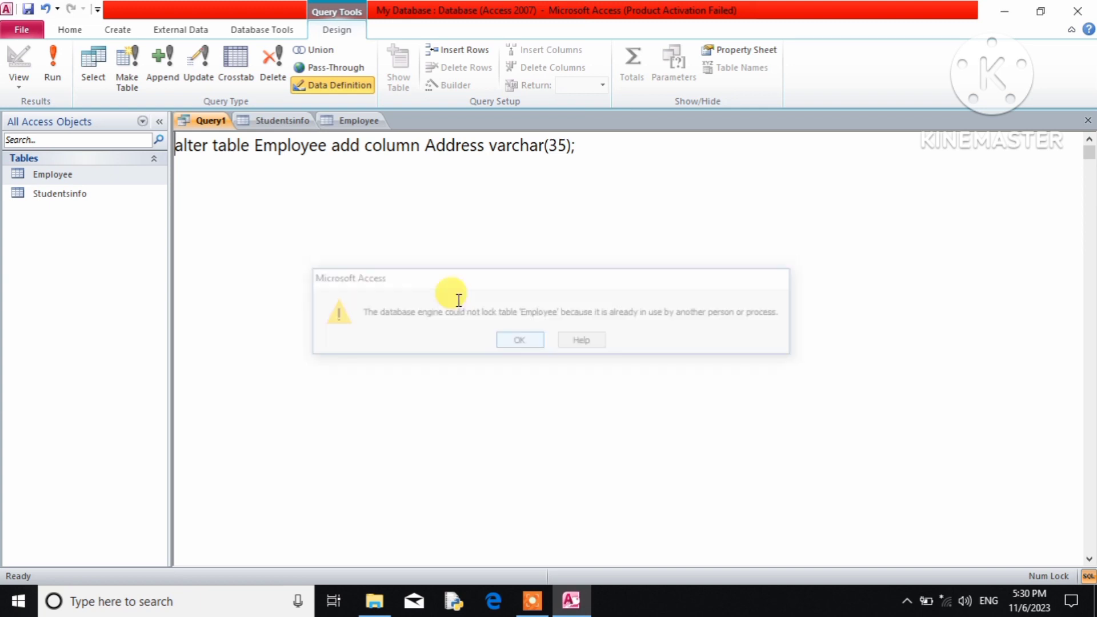
Close the Employee table and run the alter table query that adds the Address column
{"action": "left_click", "coordinate": [359, 121]}
{"action": "left_click", "coordinate": [1089, 120]}
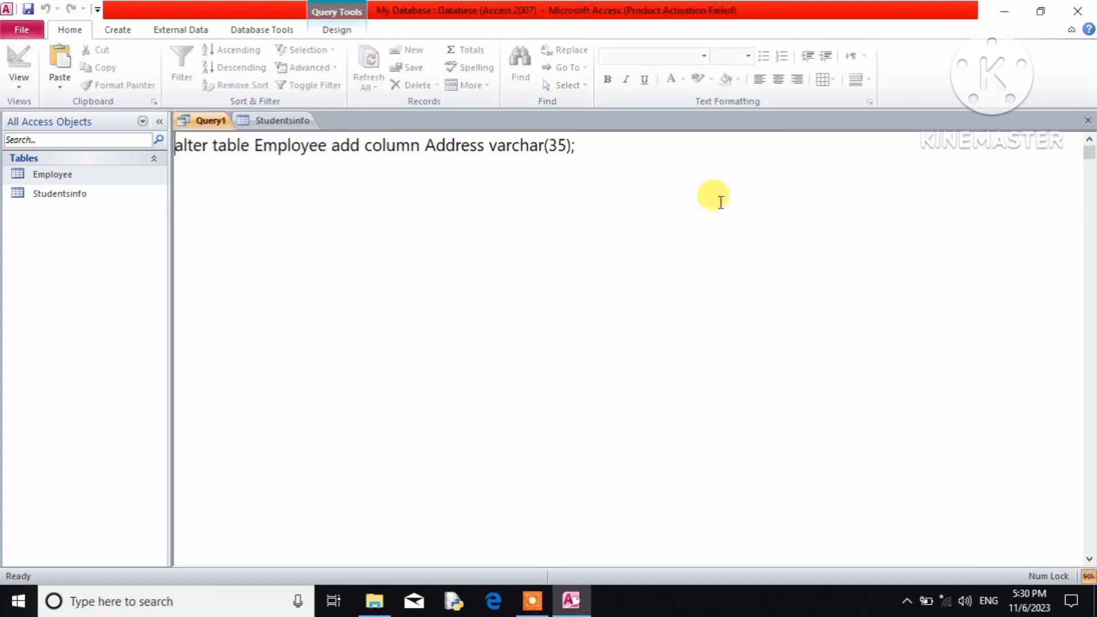
{"action": "left_click", "coordinate": [338, 30]}
{"action": "left_click", "coordinate": [55, 86]}
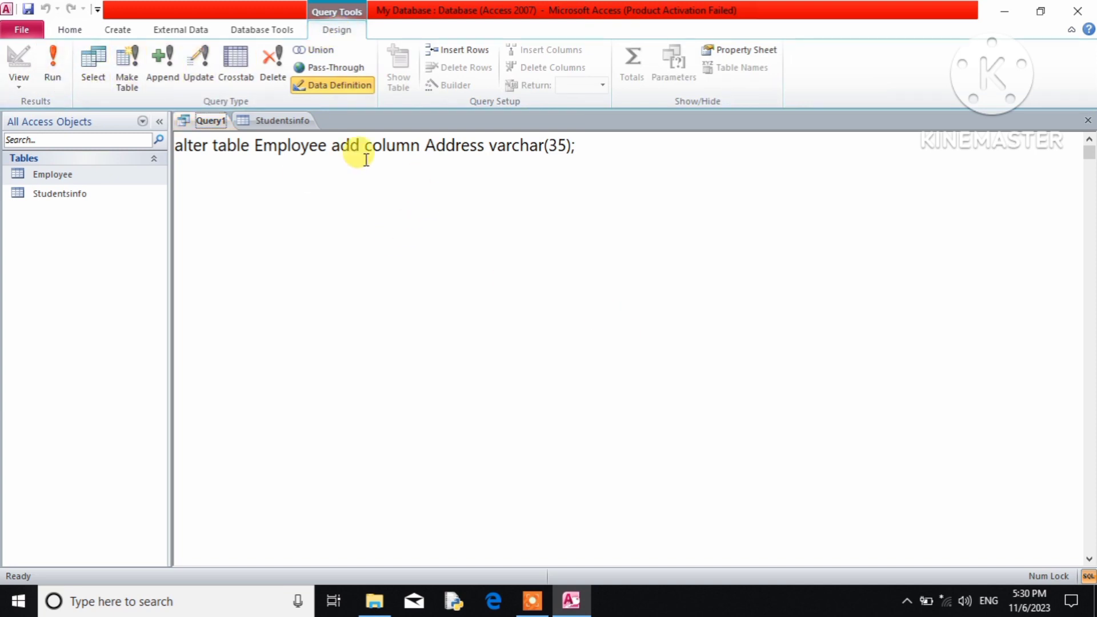
Open the Employee table and check its EID, EName, DoB and Address columns
{"action": "double_click", "coordinate": [81, 174]}
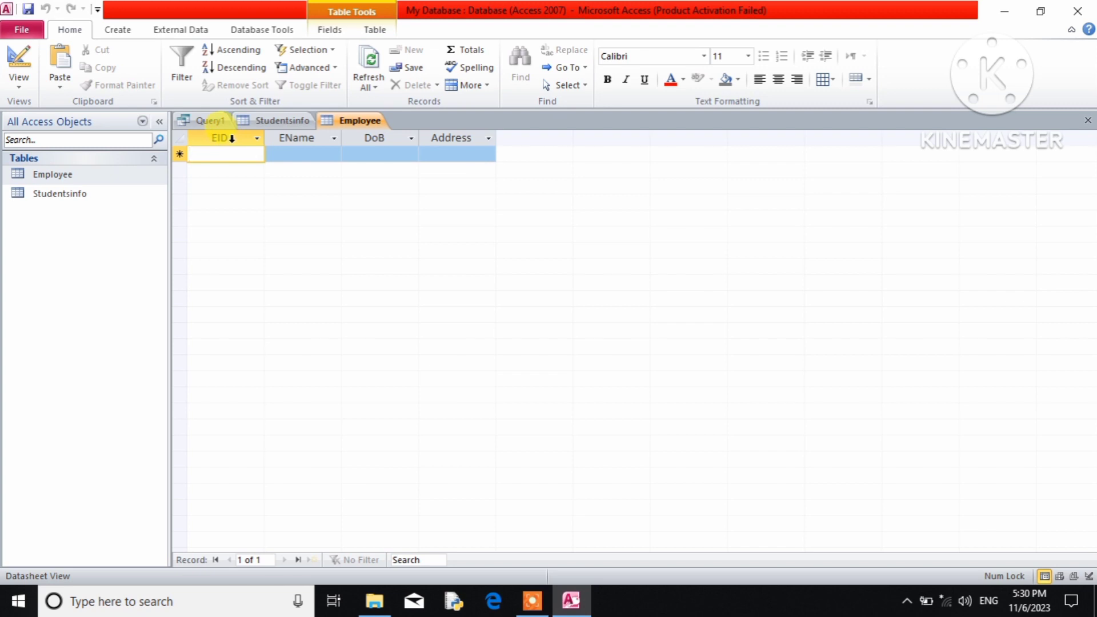
{"action": "left_click", "coordinate": [456, 152]}
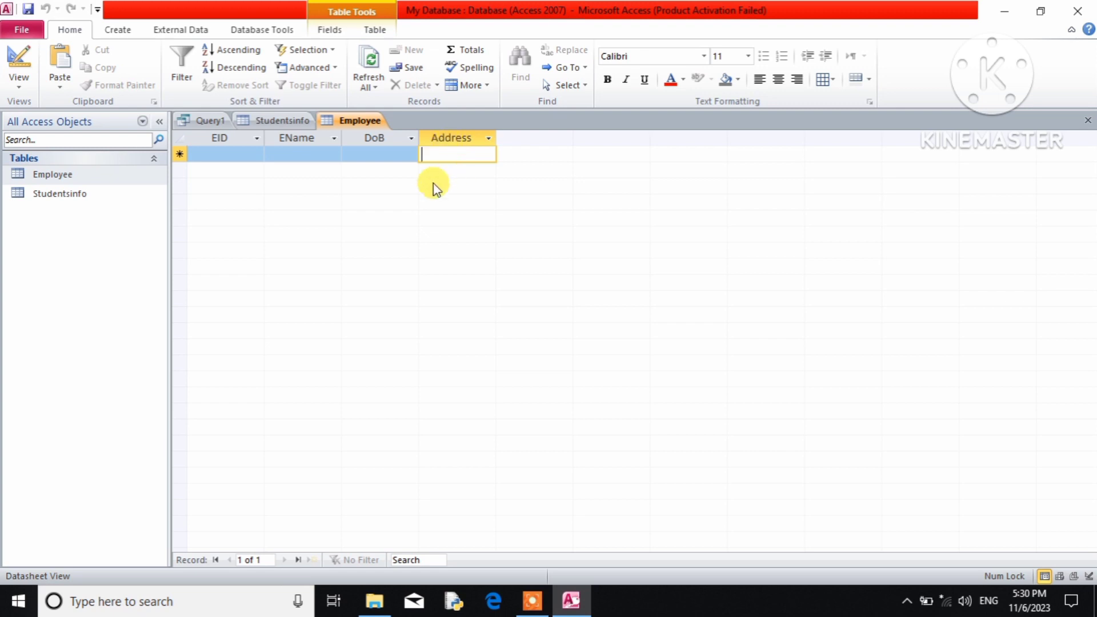
{"action": "left_click", "coordinate": [234, 152]}
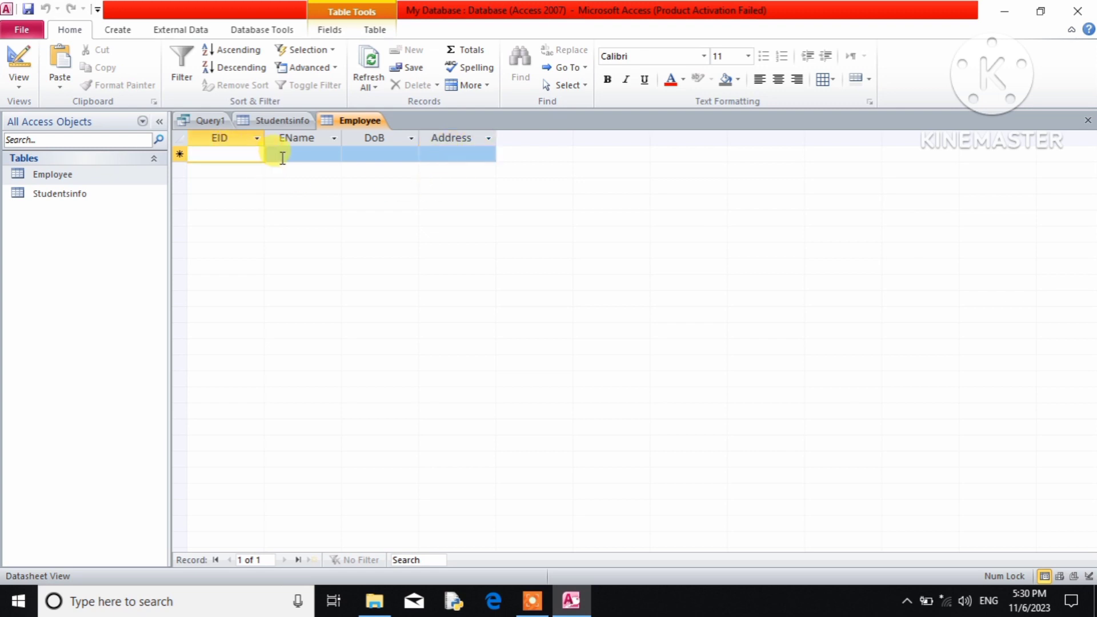
{"action": "left_click", "coordinate": [287, 156]}
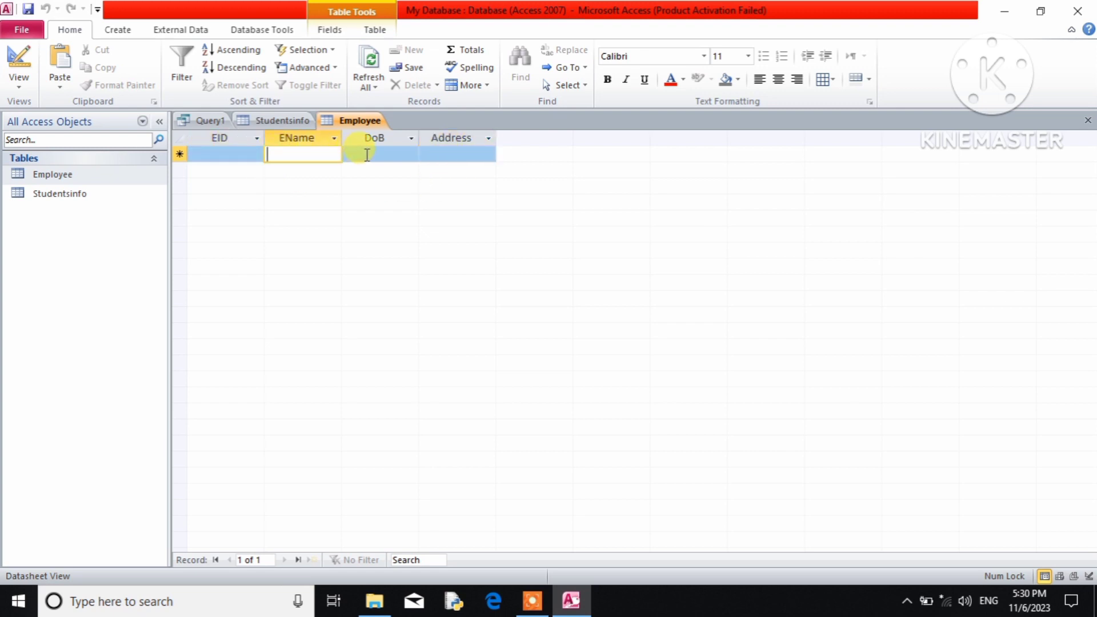
{"action": "left_click", "coordinate": [367, 154]}
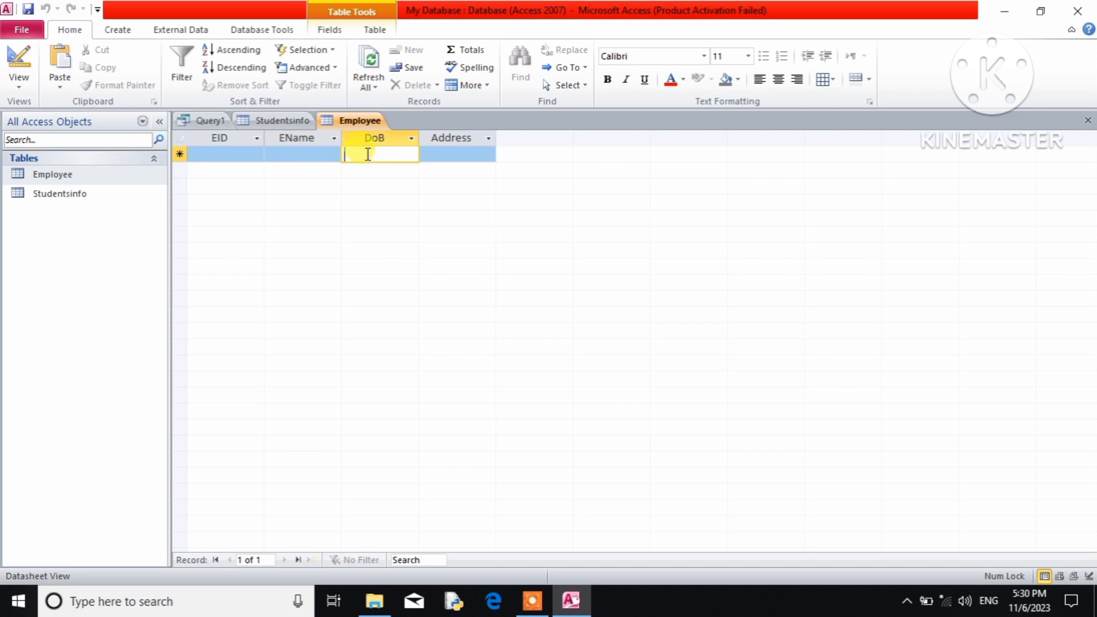
{"action": "left_click", "coordinate": [239, 154]}
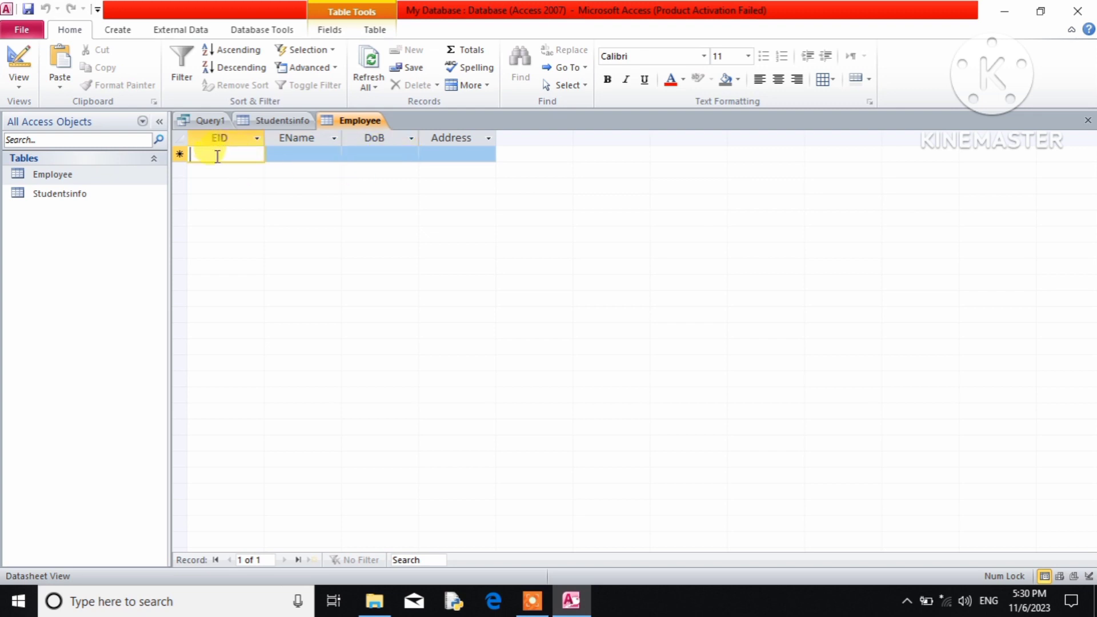
Review the Employee table's field data types in Design View, and go back through Datasheet View to Query1
{"action": "left_click", "coordinate": [19, 83]}
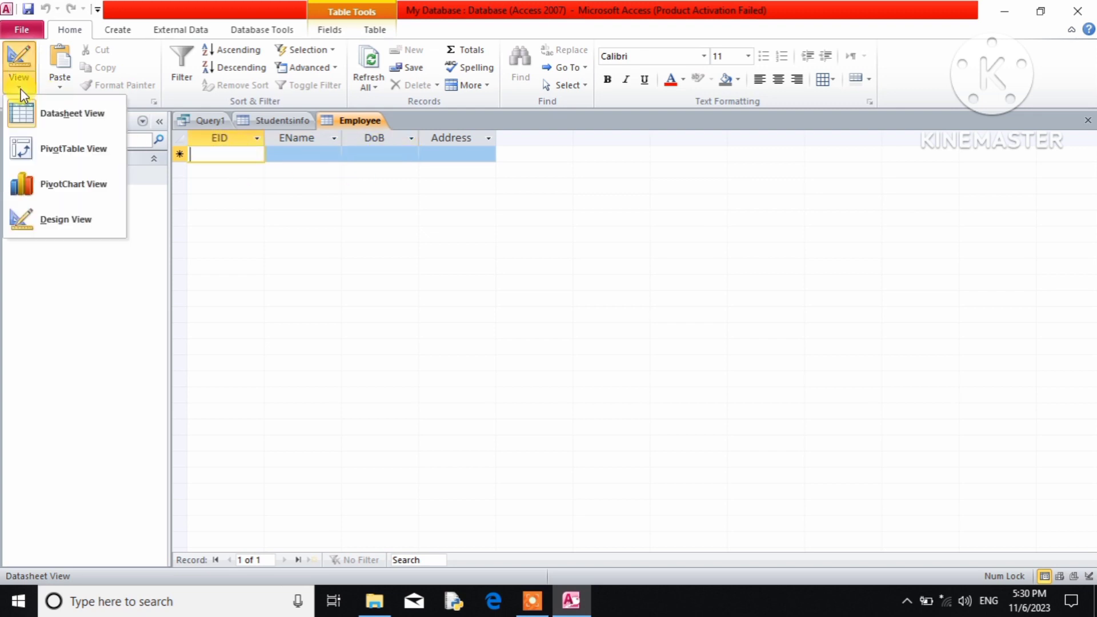
{"action": "left_click", "coordinate": [96, 223]}
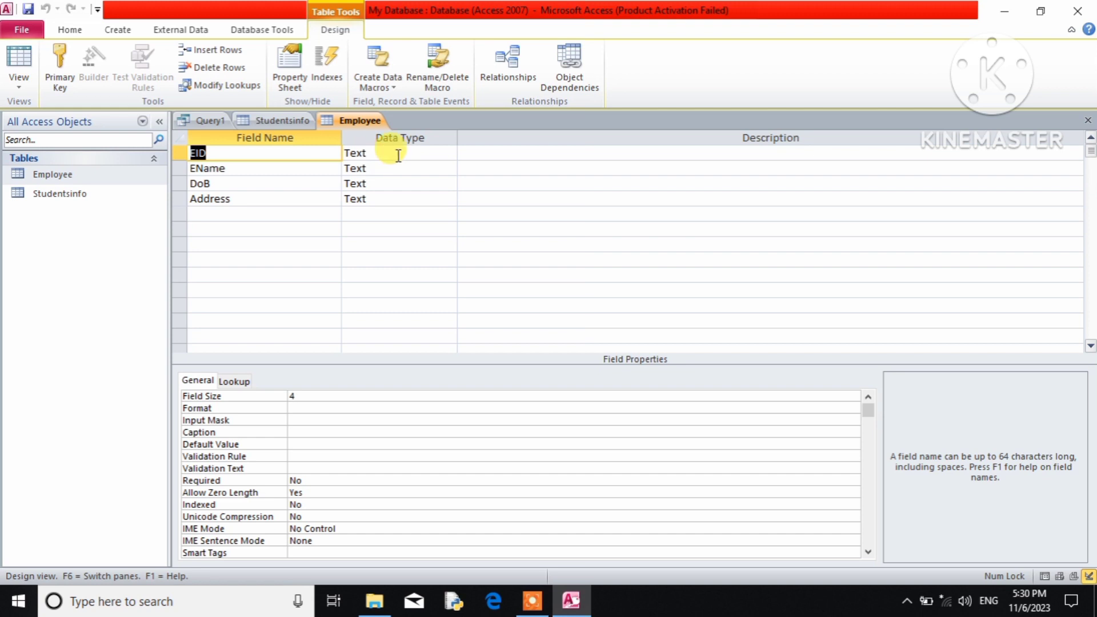
{"action": "left_click", "coordinate": [19, 84]}
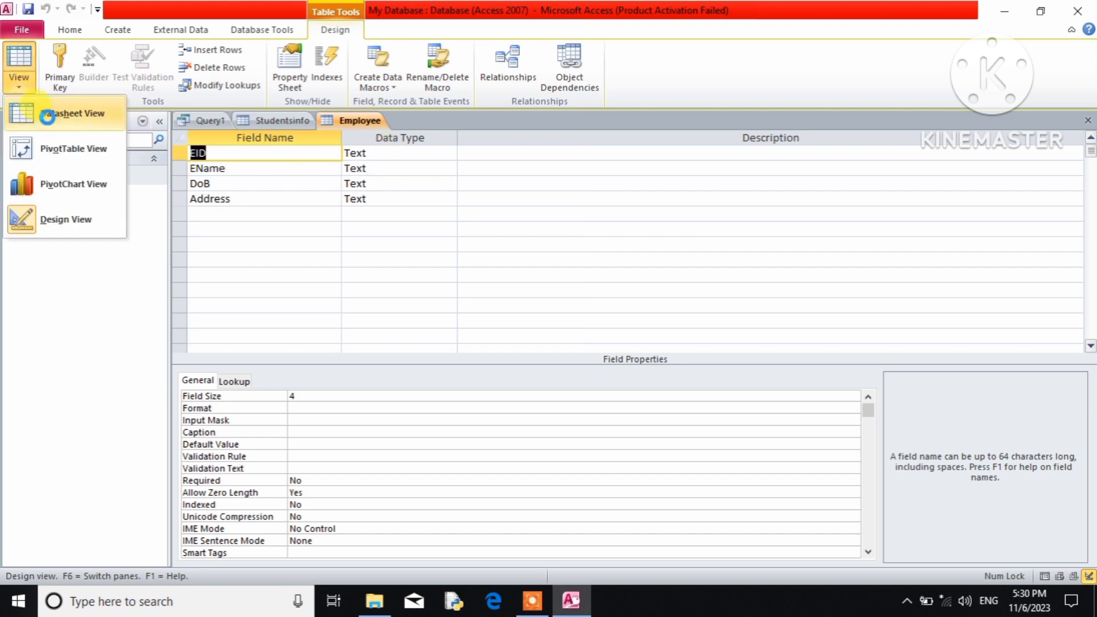
{"action": "left_click", "coordinate": [47, 115]}
{"action": "left_click", "coordinate": [206, 120]}
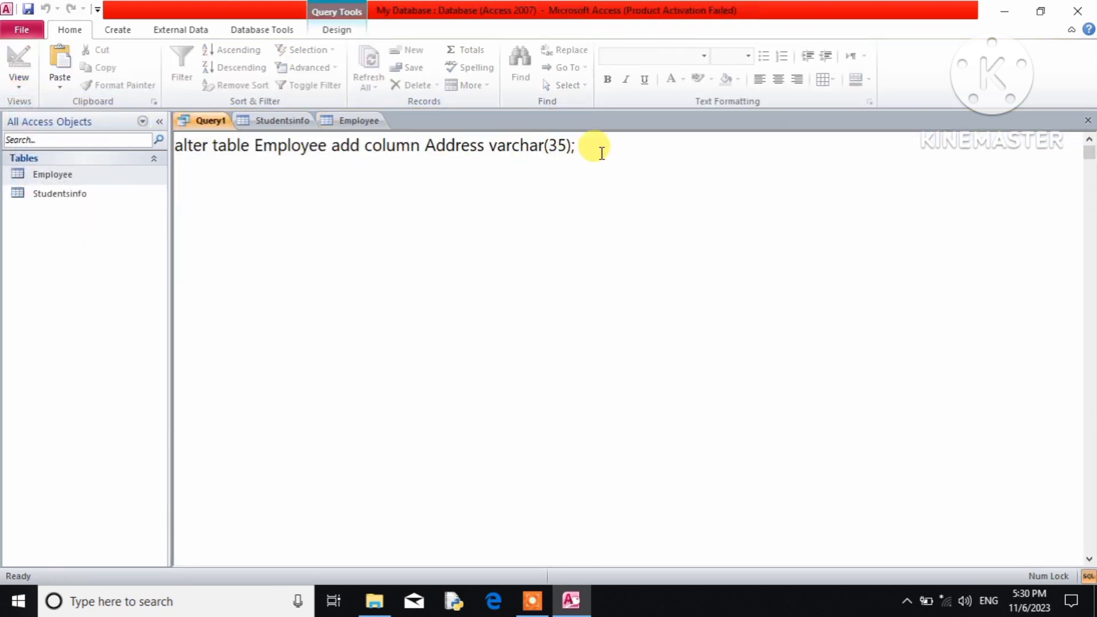
Replace the statement in Query1 with "alter table Employee alter column EID integer;"
{"action": "left_click_drag", "start_coordinate": [602, 153], "coordinate": [169, 144]}
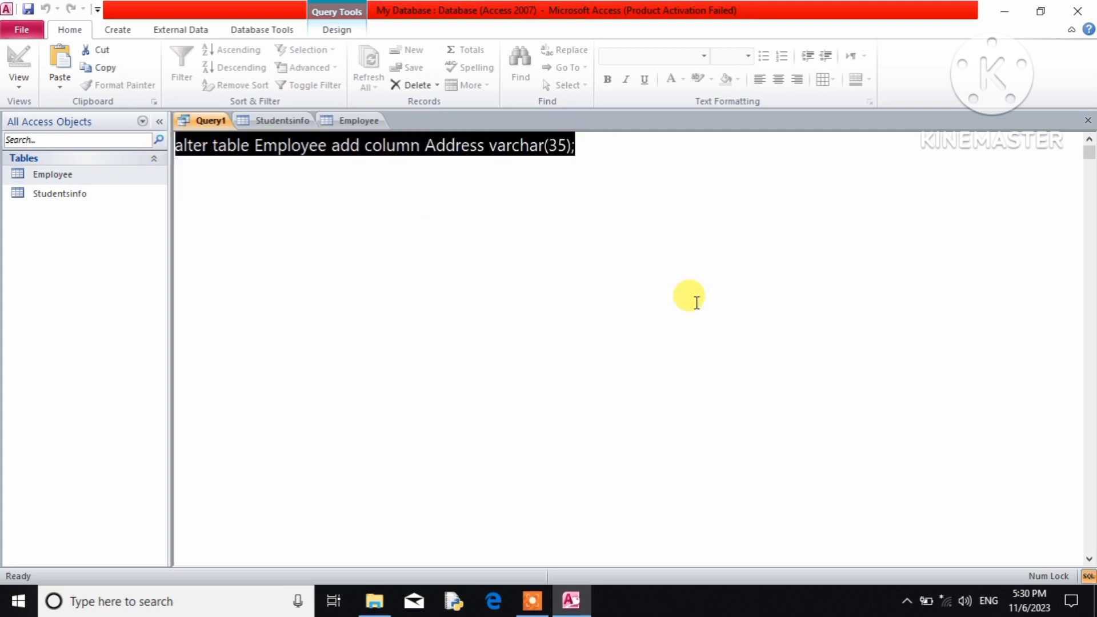
{"action": "type", "text": "a"}
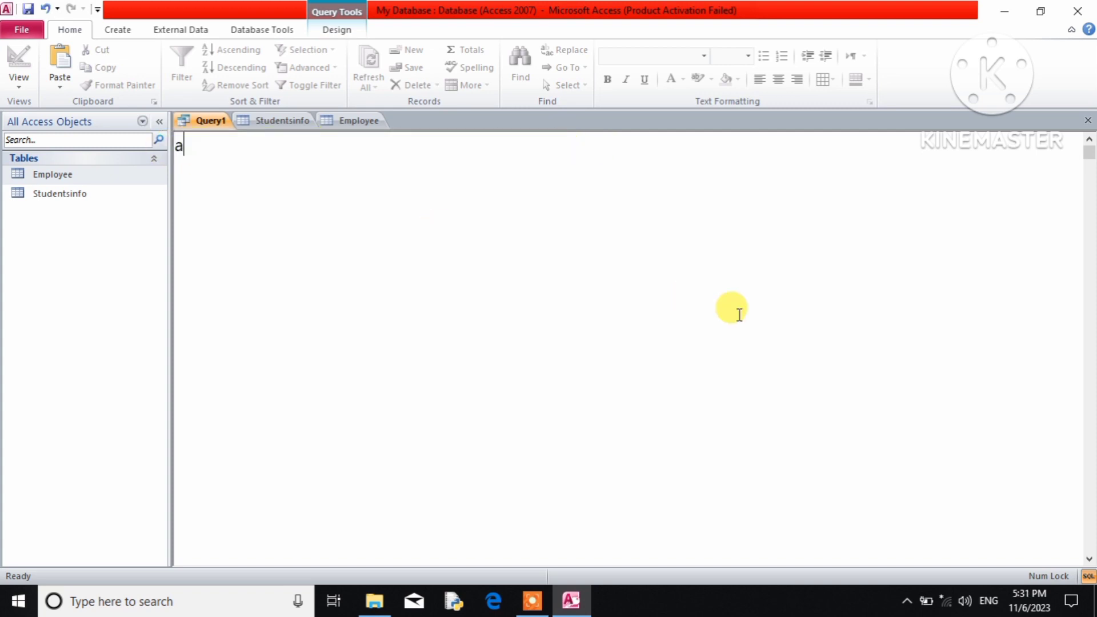
{"action": "type", "text": "lter table Empl"}
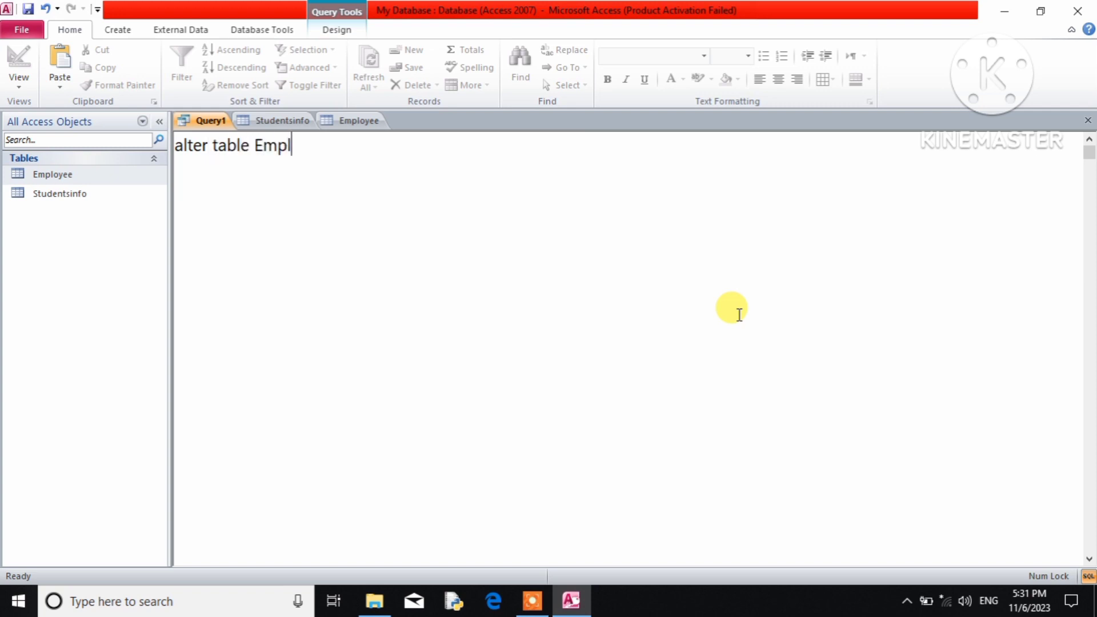
{"action": "type", "text": "oyee alt"}
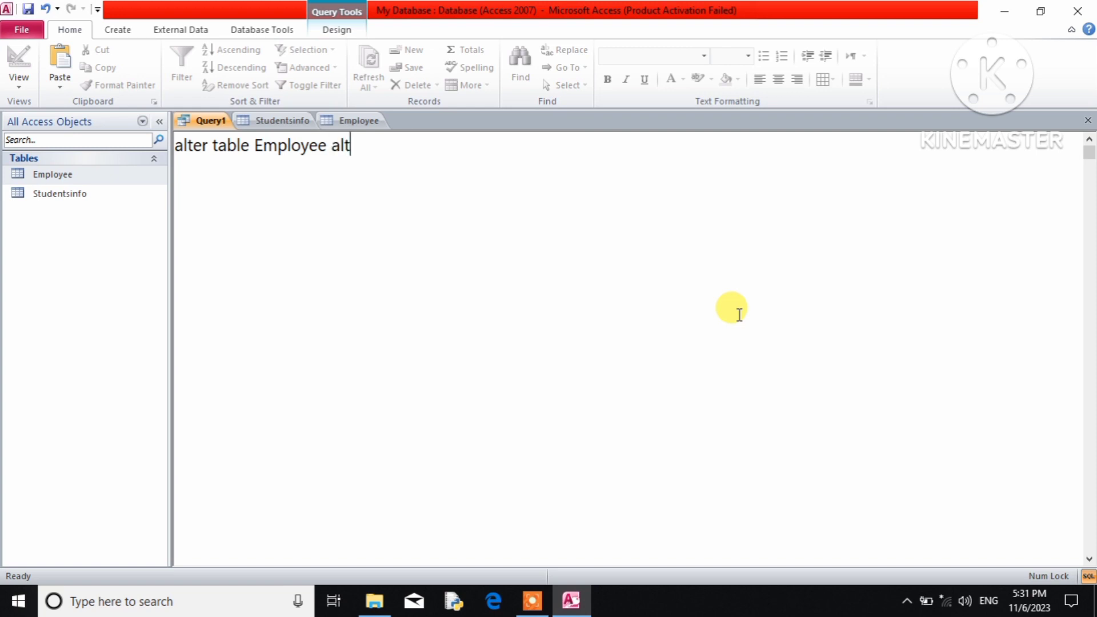
{"action": "type", "text": "er column"}
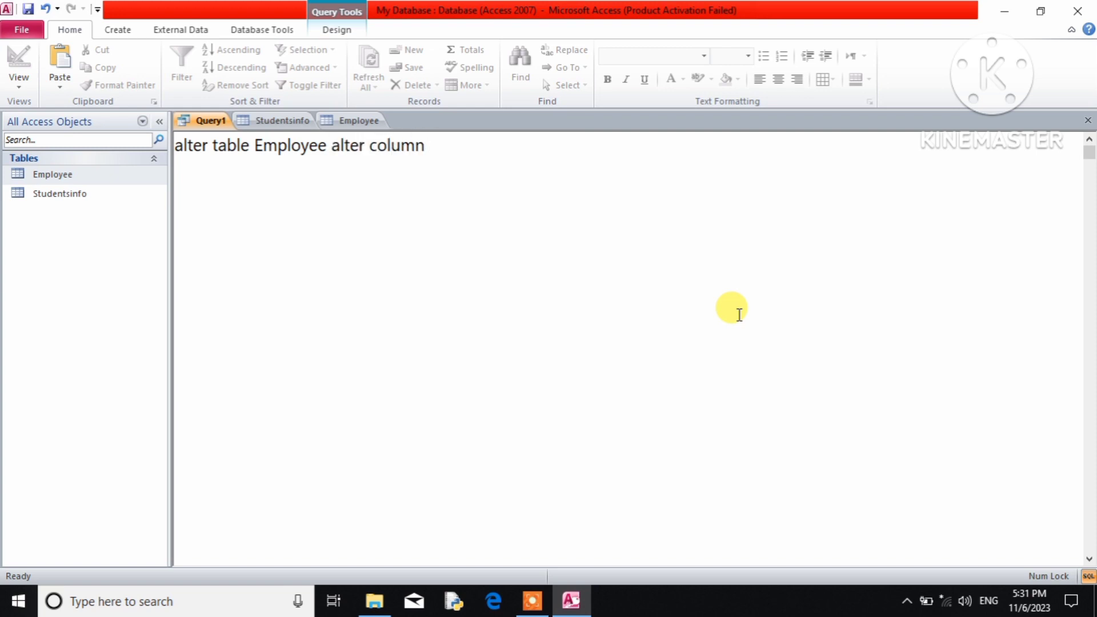
{"action": "type", "text": " EID integer;"}
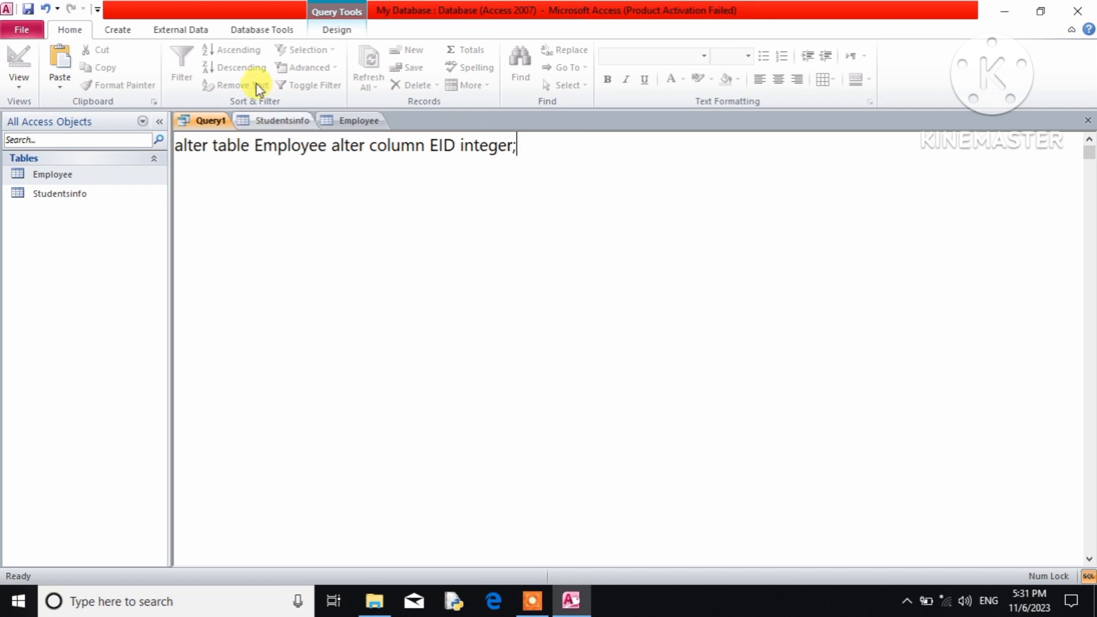
Try to run the query that alters the EID column while the Employee table is still open
{"action": "left_click", "coordinate": [337, 29]}
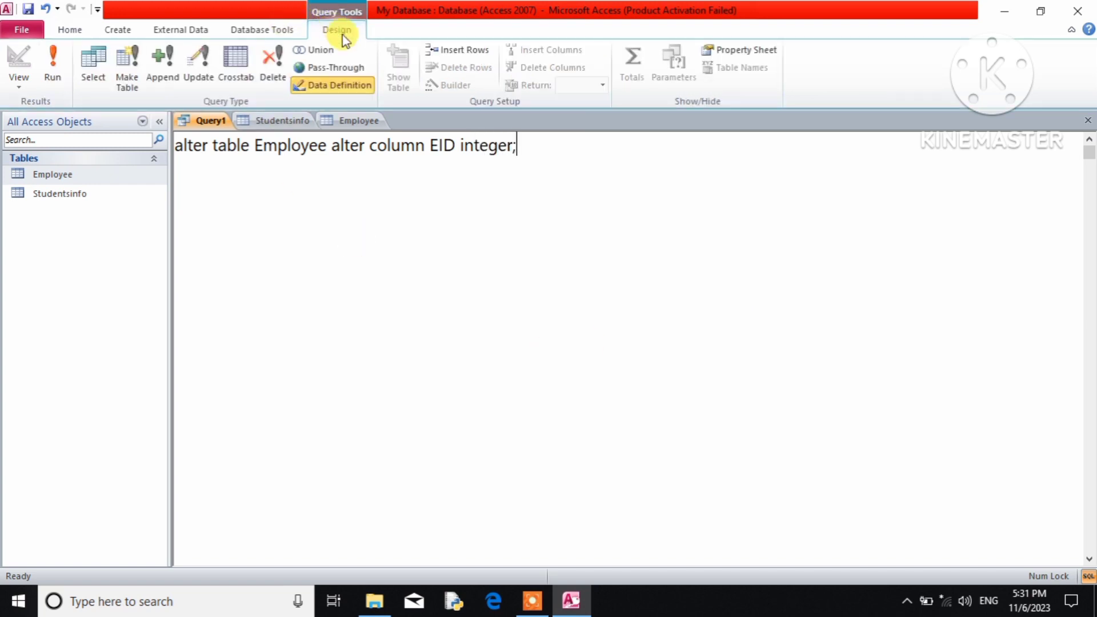
{"action": "left_click", "coordinate": [51, 69]}
{"action": "left_click", "coordinate": [513, 343]}
Close the Employee table and run the query that changes the EID column to integer
{"action": "left_click", "coordinate": [352, 121]}
{"action": "left_click", "coordinate": [1088, 122]}
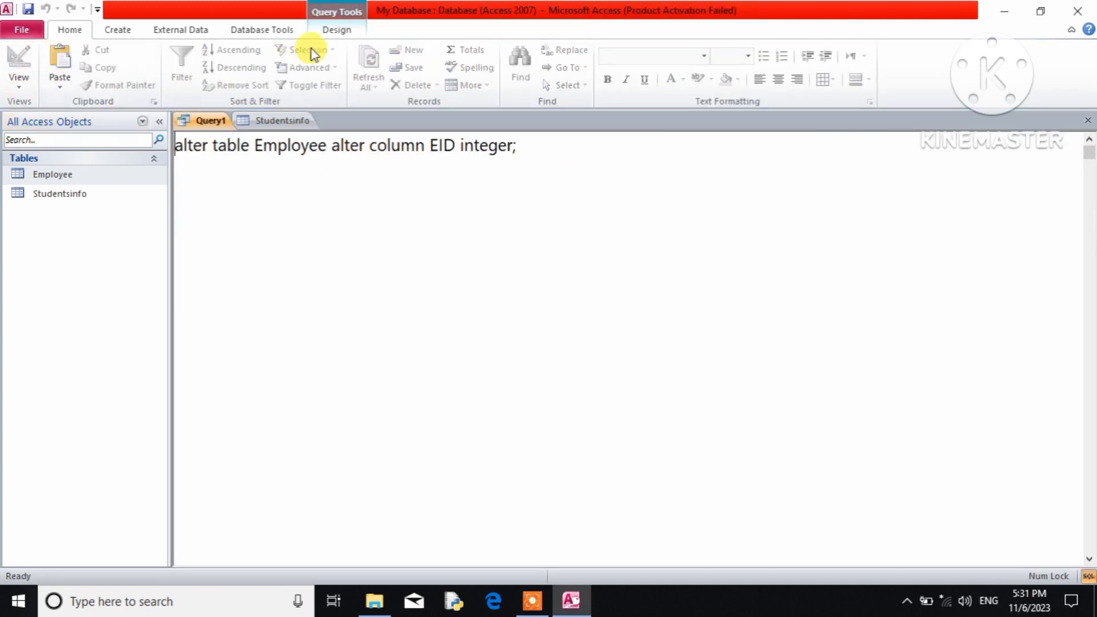
{"action": "left_click", "coordinate": [334, 29]}
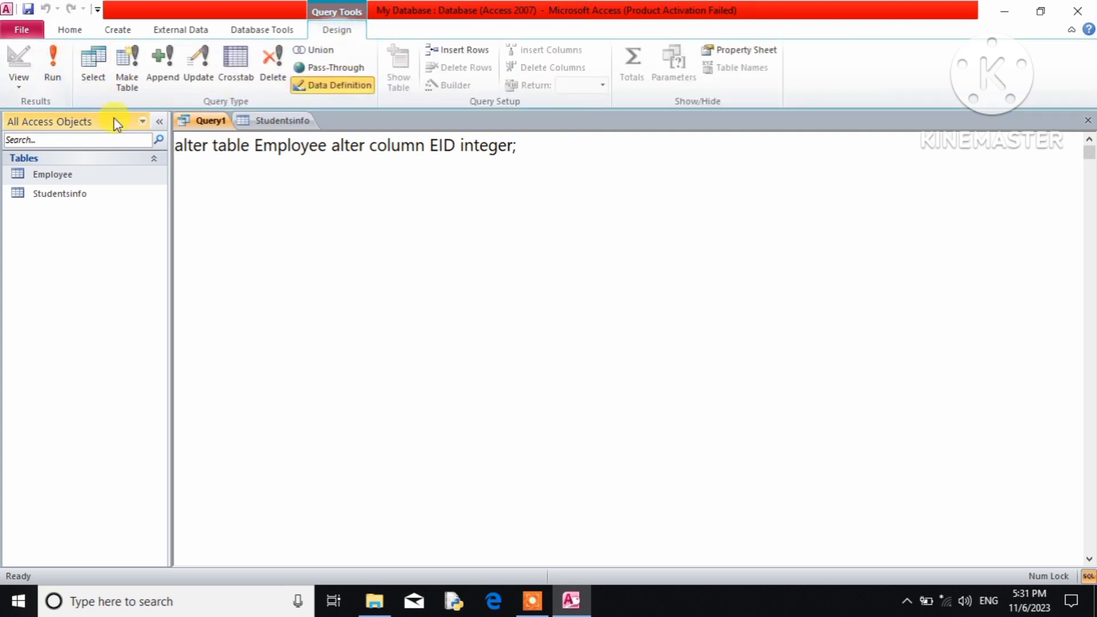
Open the Employee table in Design View and check the data types of the EID and DoB fields
{"action": "double_click", "coordinate": [96, 174]}
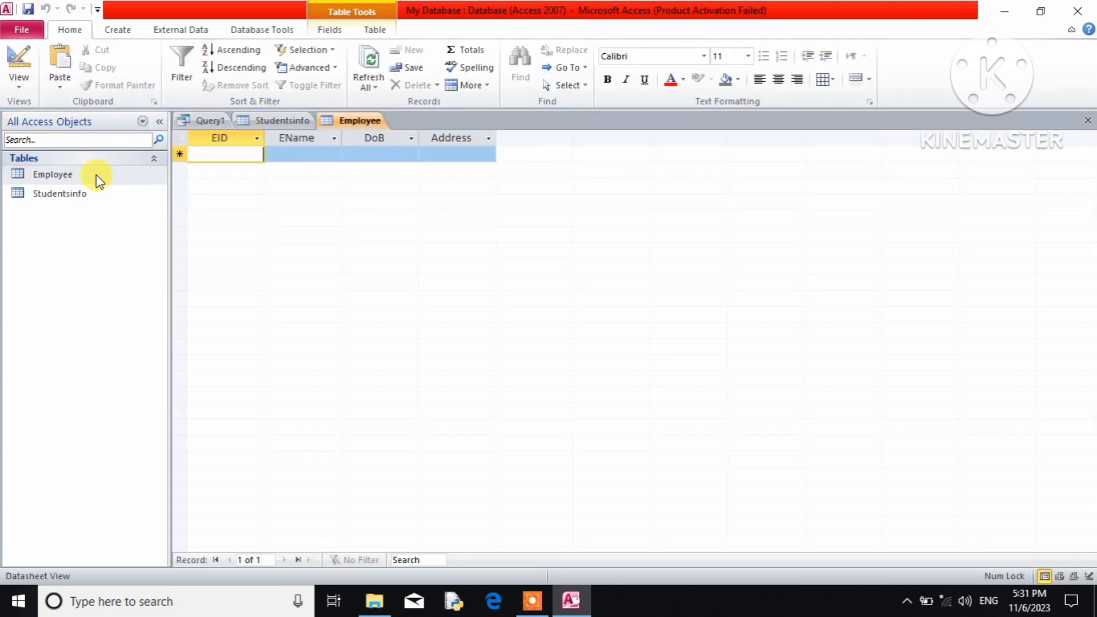
{"action": "left_click", "coordinate": [26, 85]}
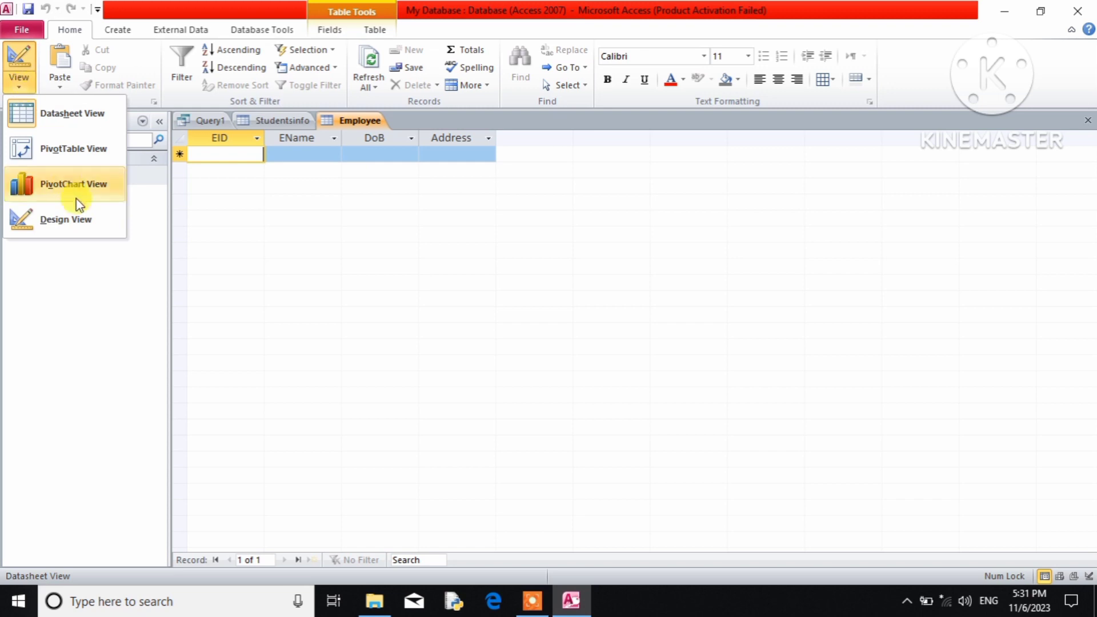
{"action": "left_click", "coordinate": [85, 217]}
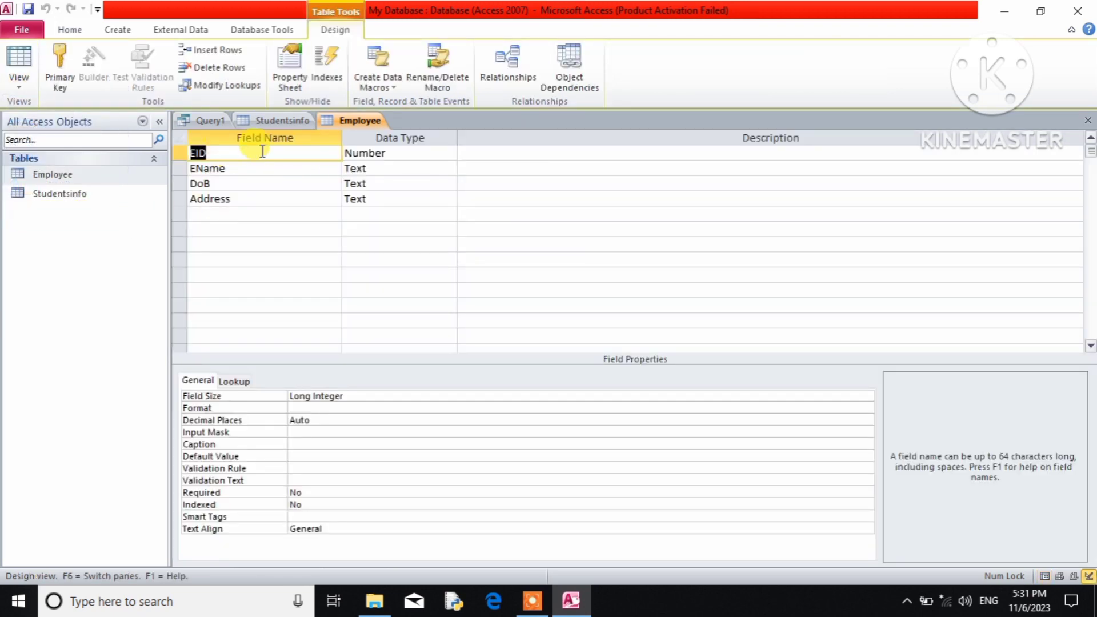
{"action": "left_click", "coordinate": [405, 153]}
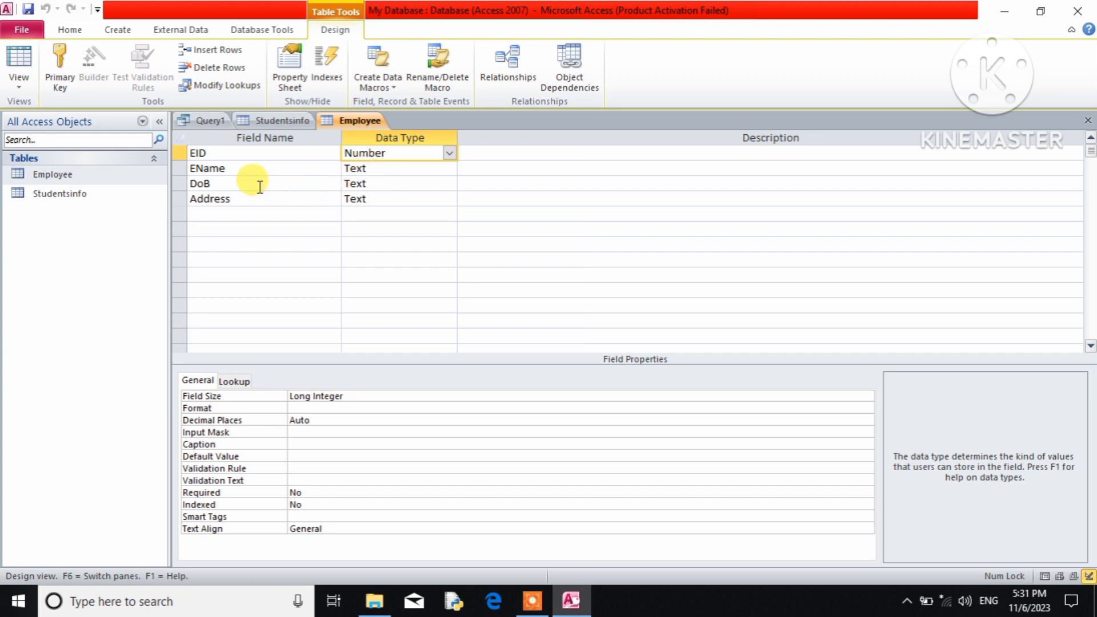
{"action": "left_click", "coordinate": [215, 183]}
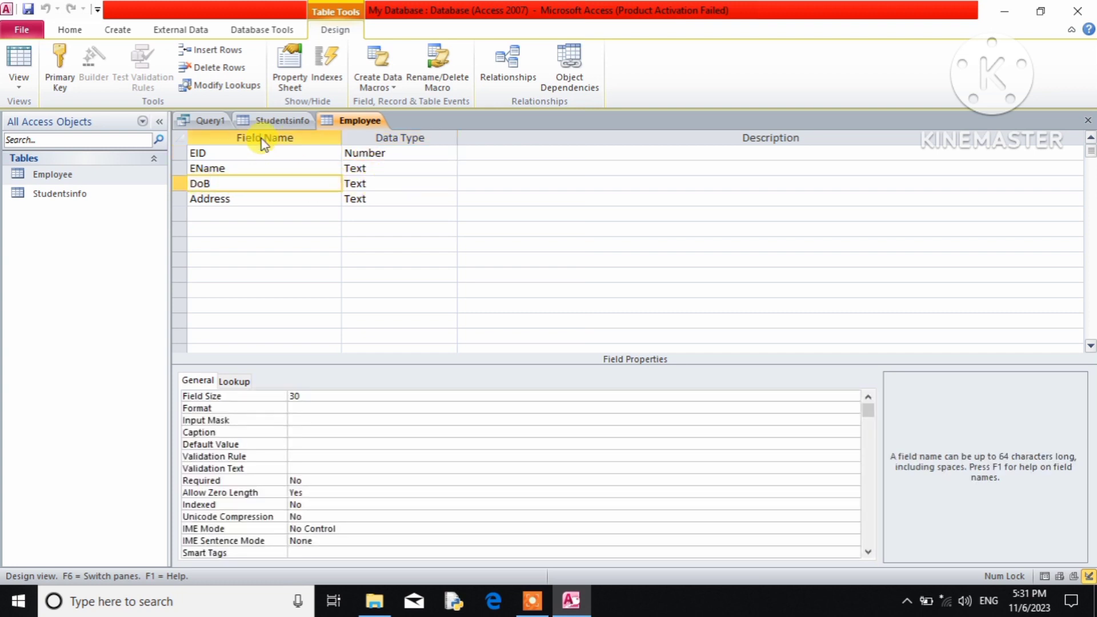
Close the Employee table and change the column name in the Query1 alter column statement to DoB
{"action": "left_click", "coordinate": [1089, 120]}
{"action": "left_click", "coordinate": [430, 147]}
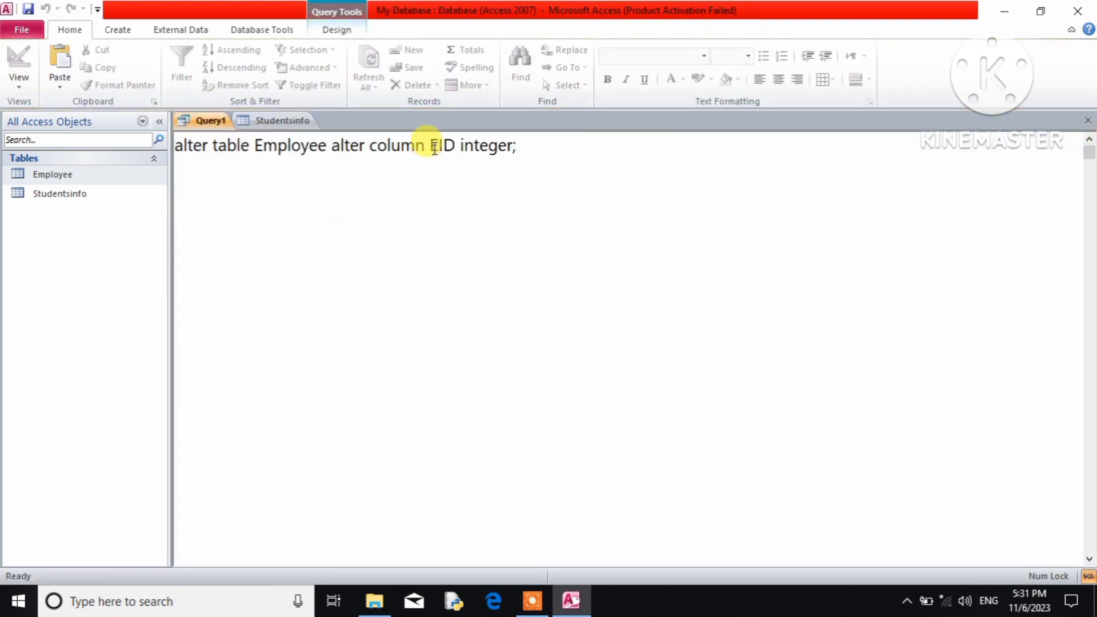
{"action": "key", "text": "Delete"}
{"action": "key", "text": "Delete"}
{"action": "key", "text": "Delete"}
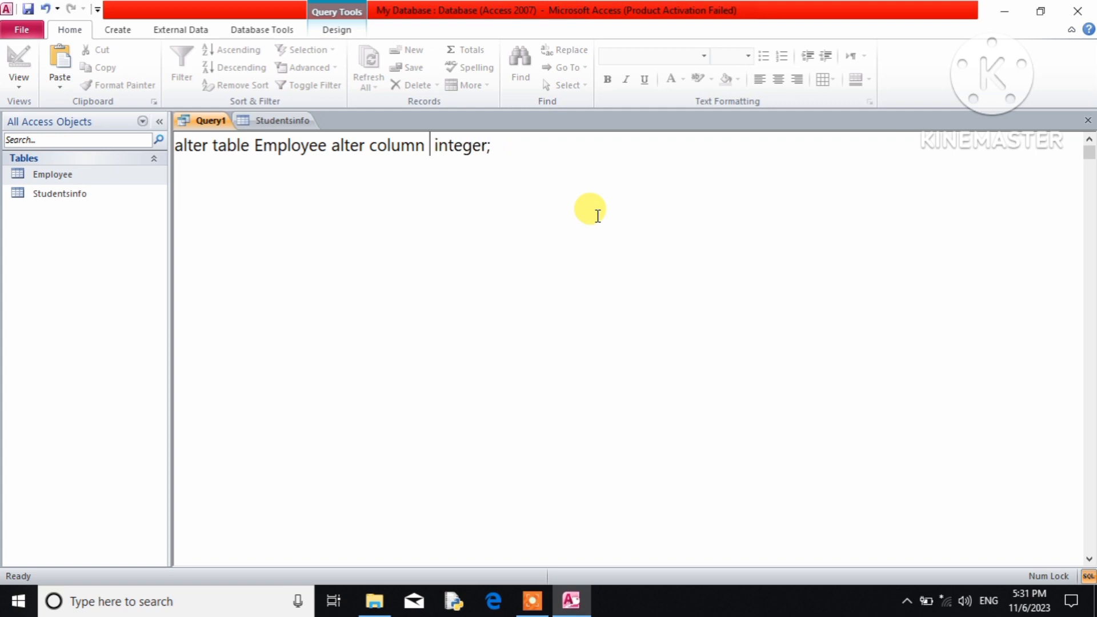
{"action": "type", "text": "DoB"}
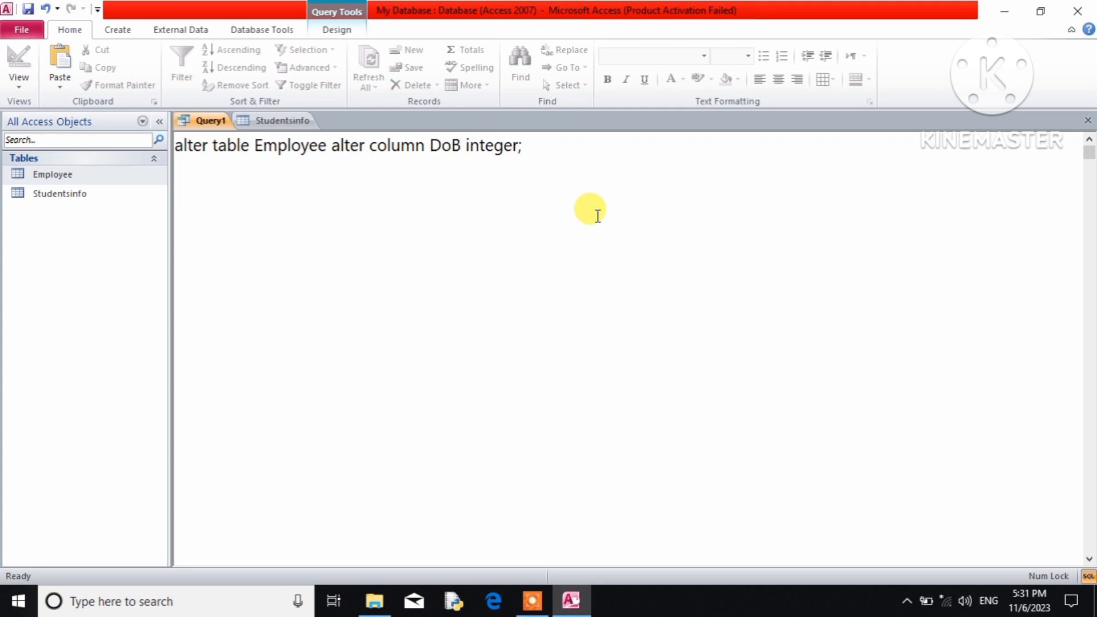
Replace the data type after DoB in the query with date
{"action": "key", "text": "Delete"}
{"action": "key", "text": "Delete"}
{"action": "key", "text": "Delete"}
{"action": "key", "text": "Delete"}
{"action": "key", "text": "Delete"}
{"action": "key", "text": "Delete"}
{"action": "type", "text": "date"}
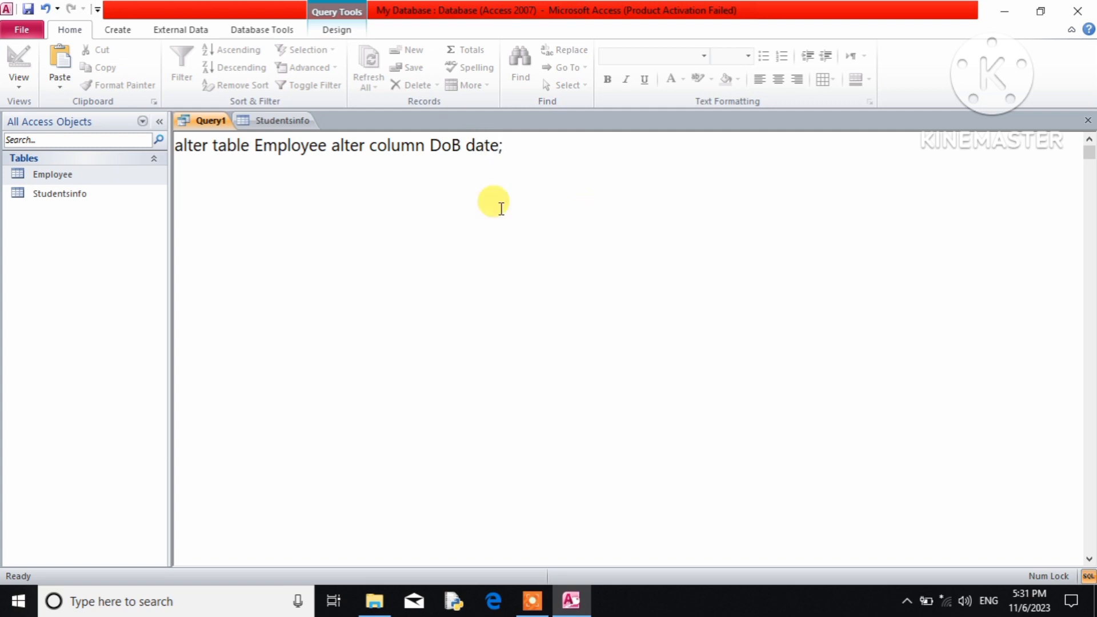
Run the query that changes the DoB column to date and open the Employee table in Design View
{"action": "left_click", "coordinate": [328, 31]}
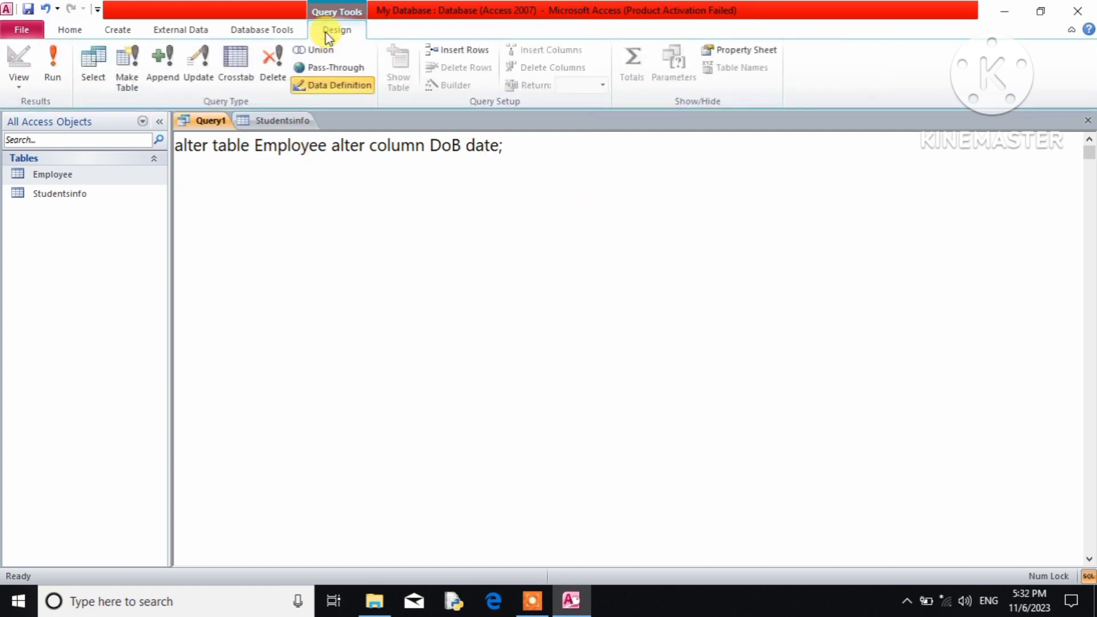
{"action": "left_click", "coordinate": [51, 73]}
{"action": "double_click", "coordinate": [88, 182]}
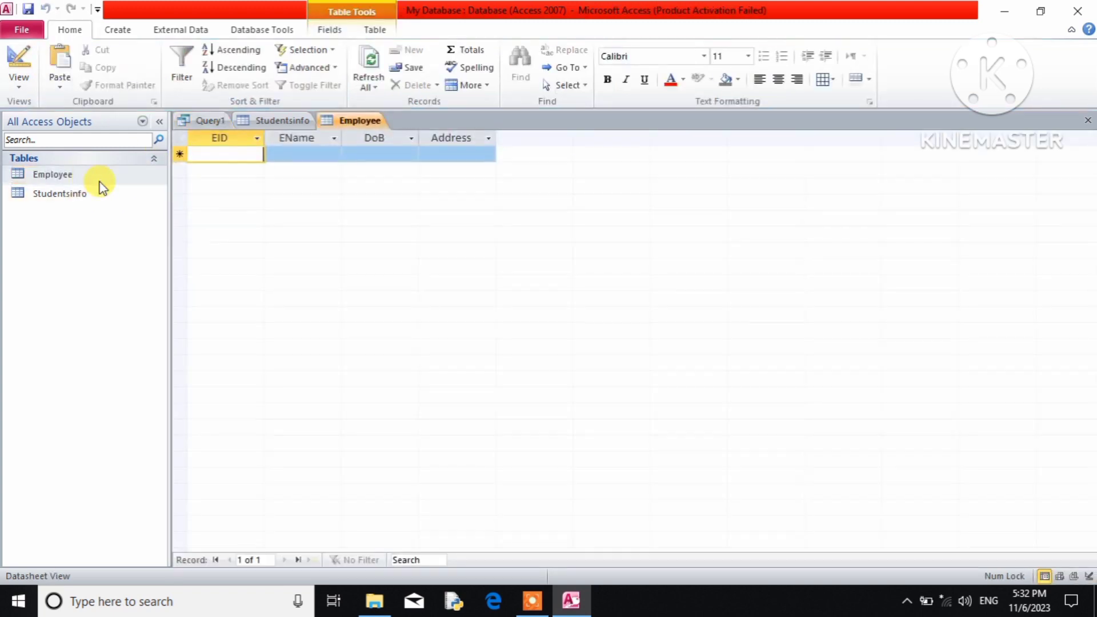
{"action": "left_click", "coordinate": [19, 83]}
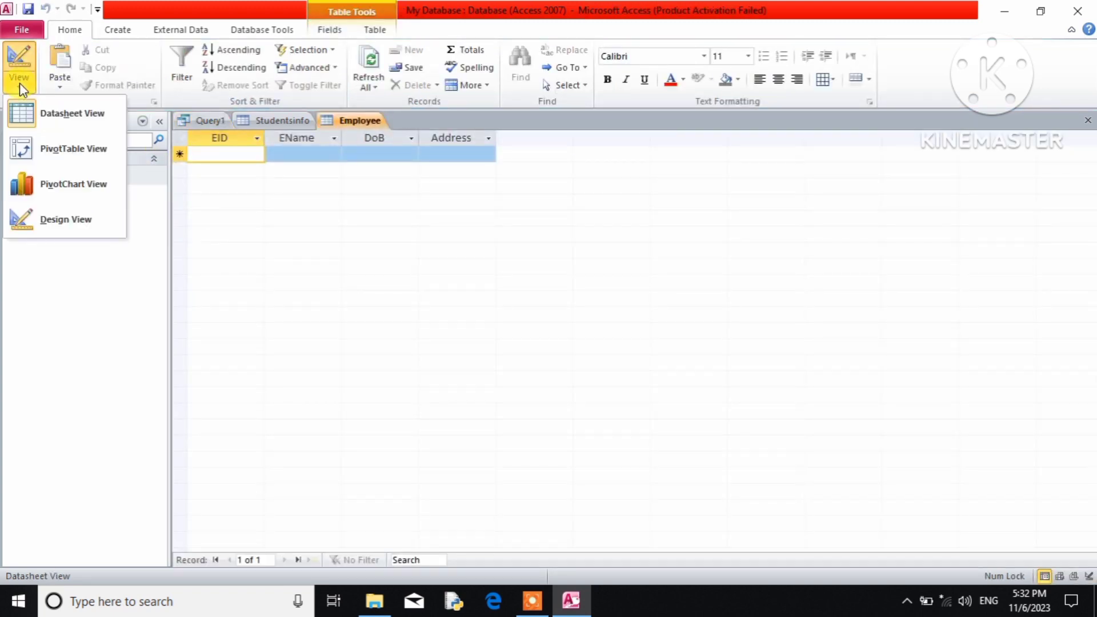
{"action": "left_click", "coordinate": [74, 221]}
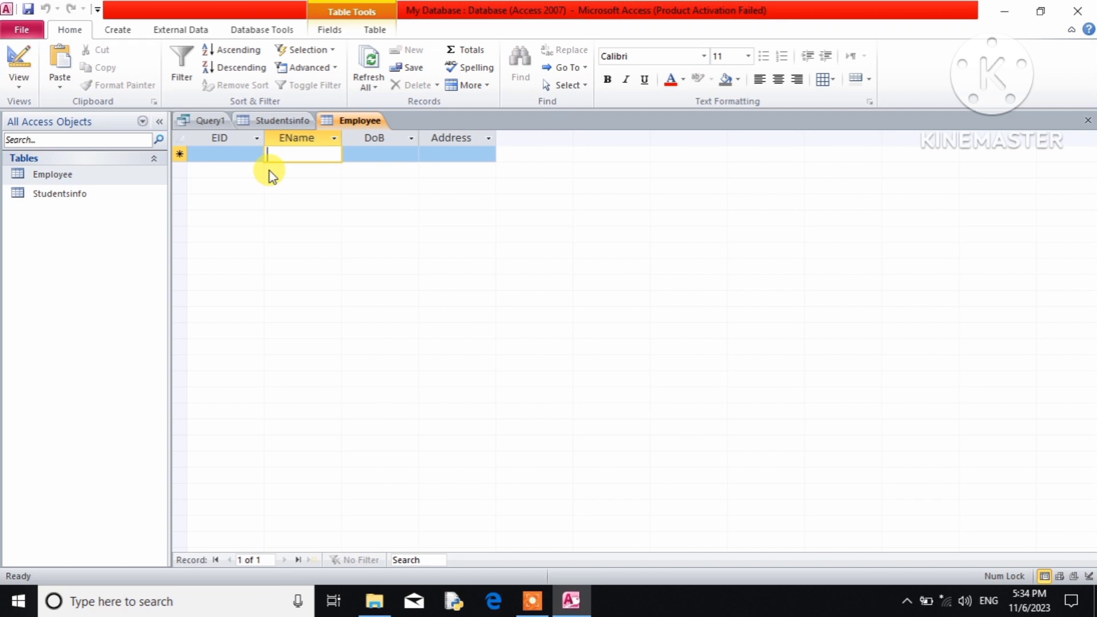
Return to Query1 and replace its statement with "alter table Employee drop column DoB;"
{"action": "left_click", "coordinate": [205, 121]}
{"action": "left_click_drag", "start_coordinate": [530, 147], "coordinate": [179, 154]}
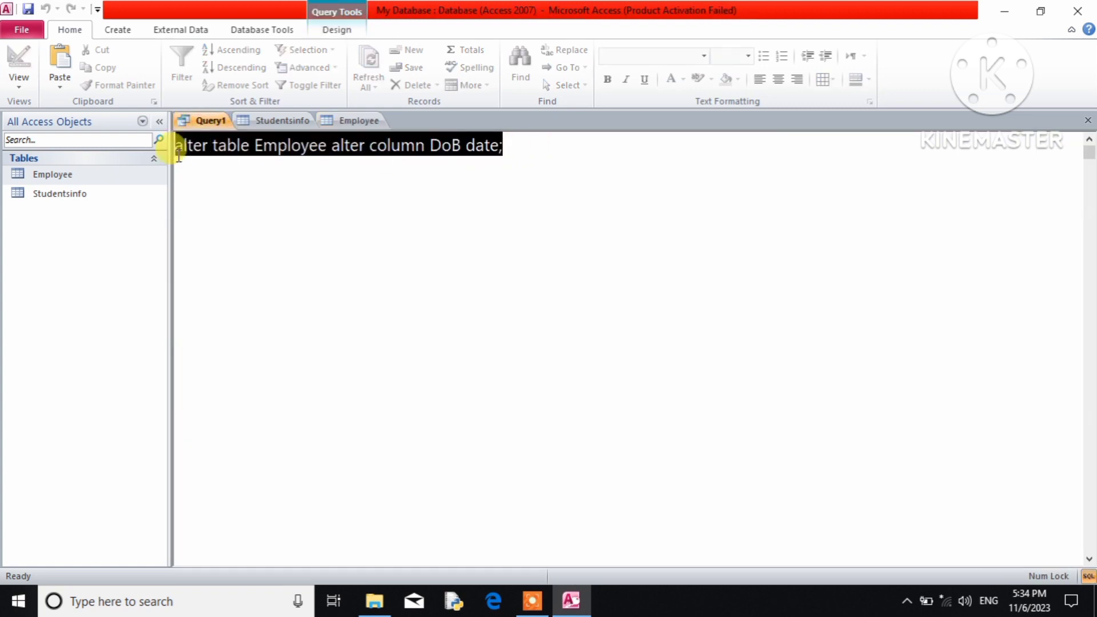
{"action": "key", "text": "Delete"}
{"action": "type", "text": "alter "}
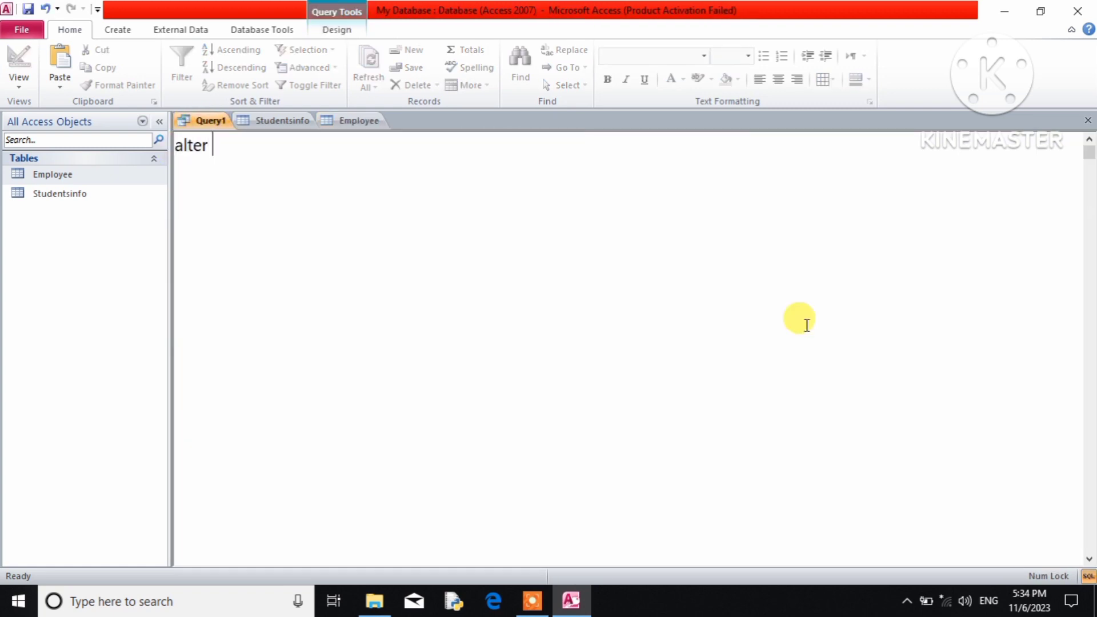
{"action": "type", "text": "table Emp"}
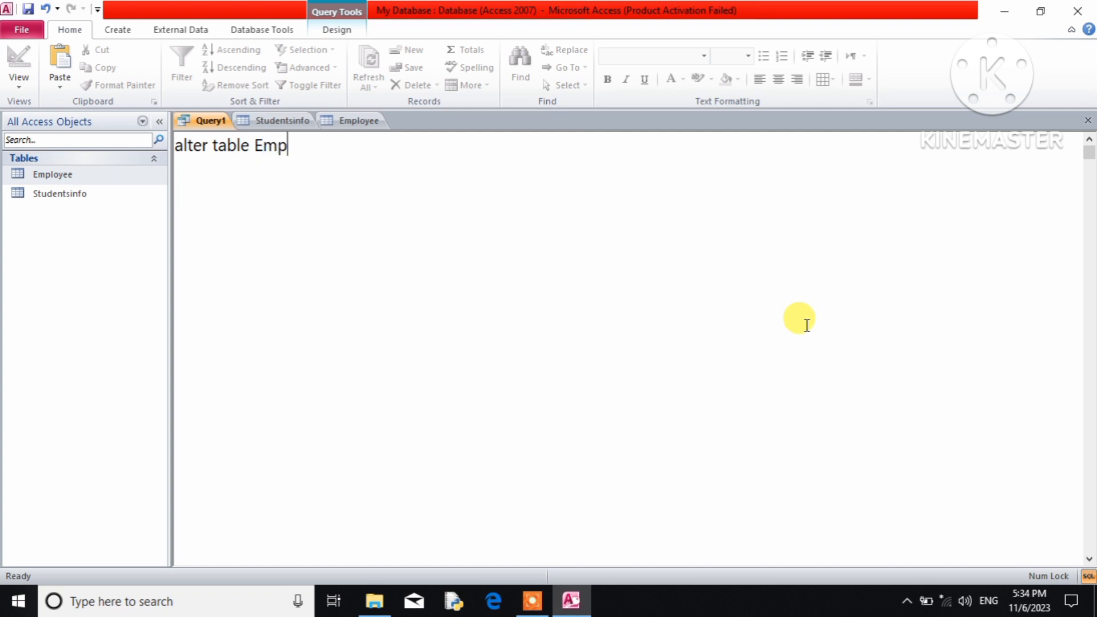
{"action": "type", "text": "loyee drop column"}
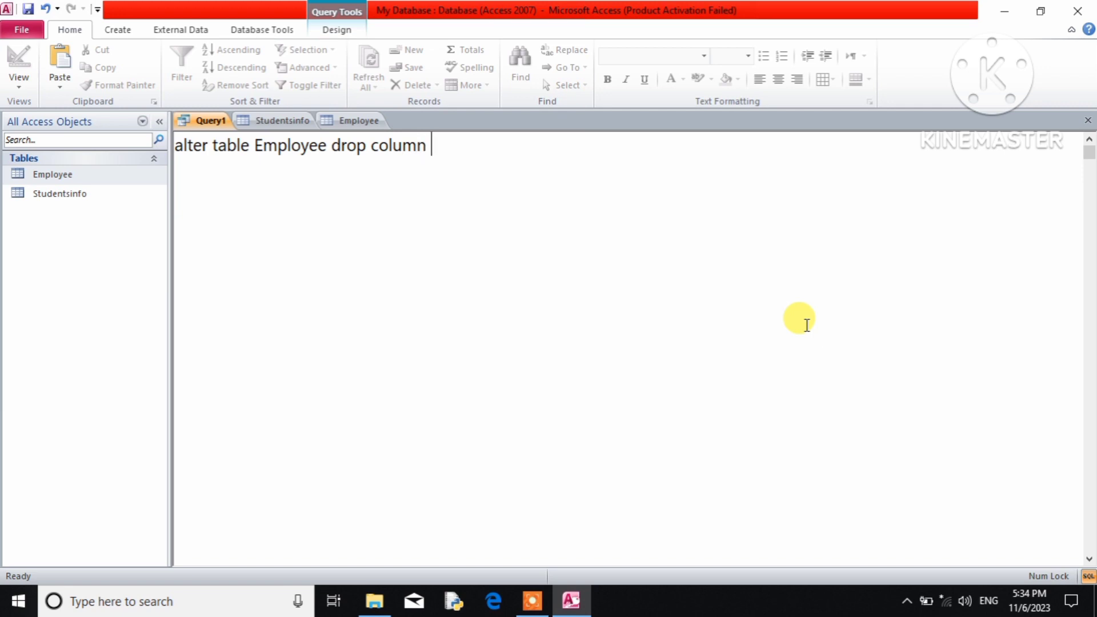
{"action": "type", "text": " Dob"}
{"action": "key", "text": "BackSpace"}
{"action": "type", "text": "B;"}
Close the Employee table and run the query that drops the DoB column
{"action": "left_click", "coordinate": [371, 121]}
{"action": "left_click", "coordinate": [1088, 120]}
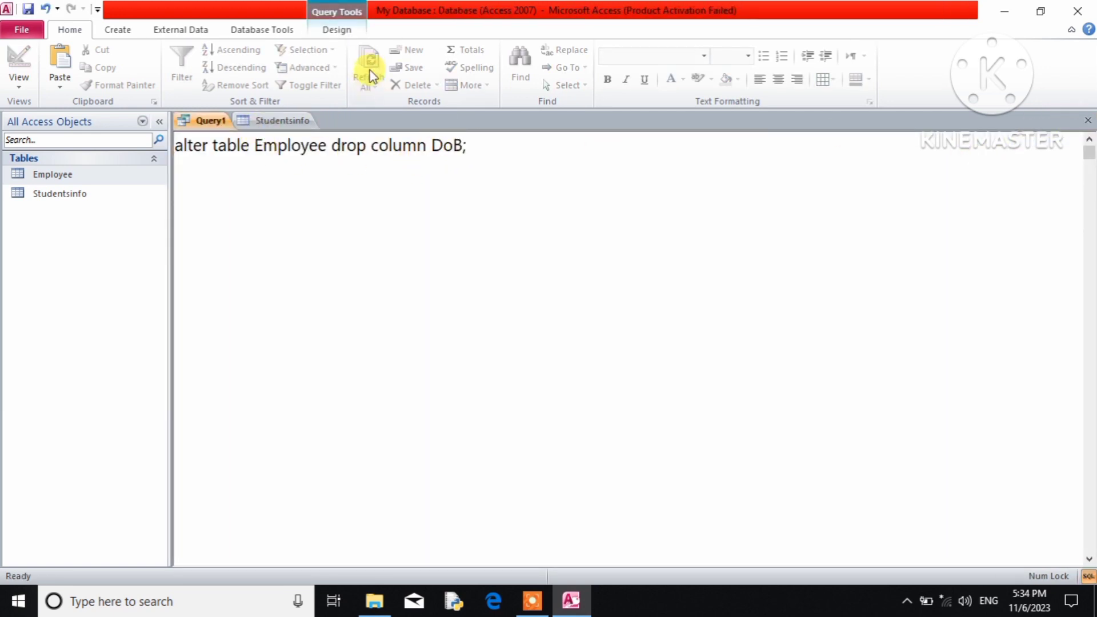
{"action": "left_click", "coordinate": [343, 32]}
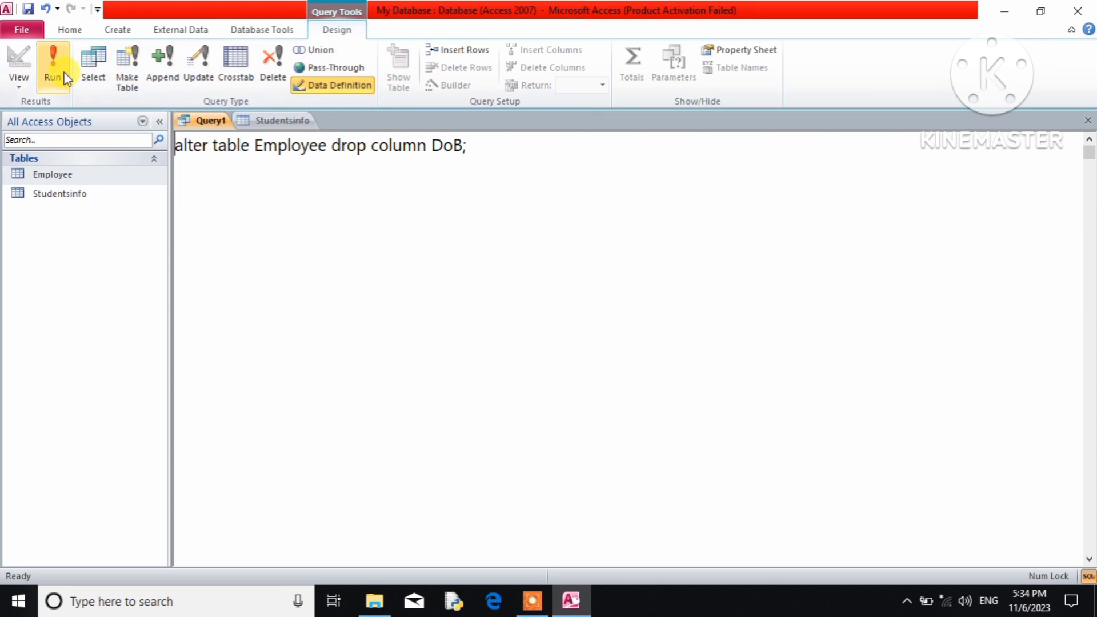
Open the Employee table and check which columns remain in it
{"action": "left_click", "coordinate": [82, 174]}
{"action": "double_click", "coordinate": [82, 174]}
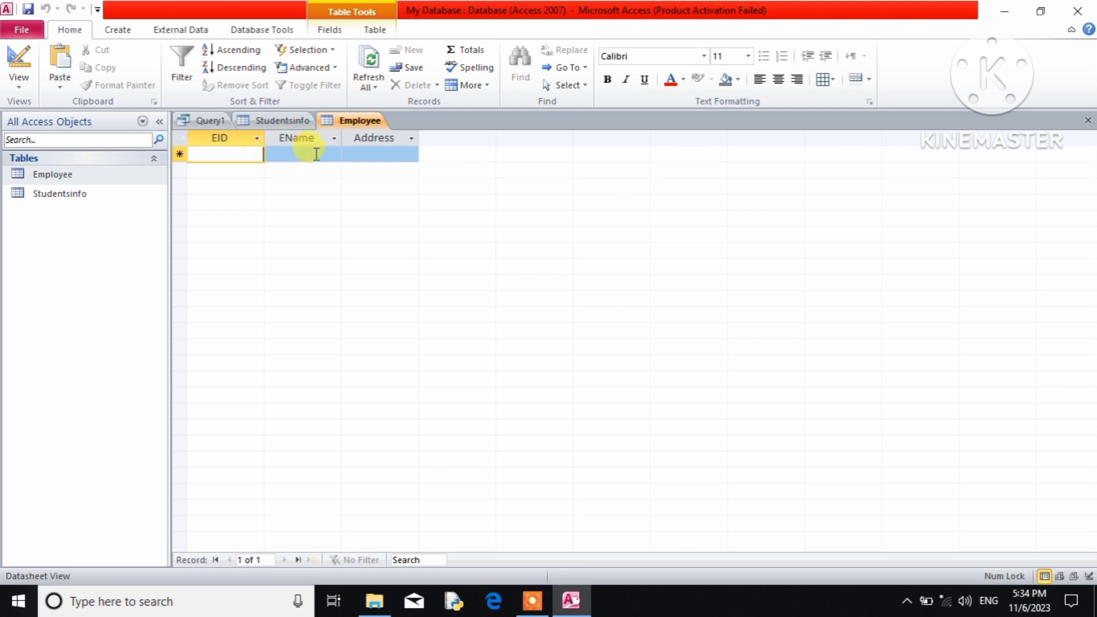
{"action": "left_click", "coordinate": [371, 153]}
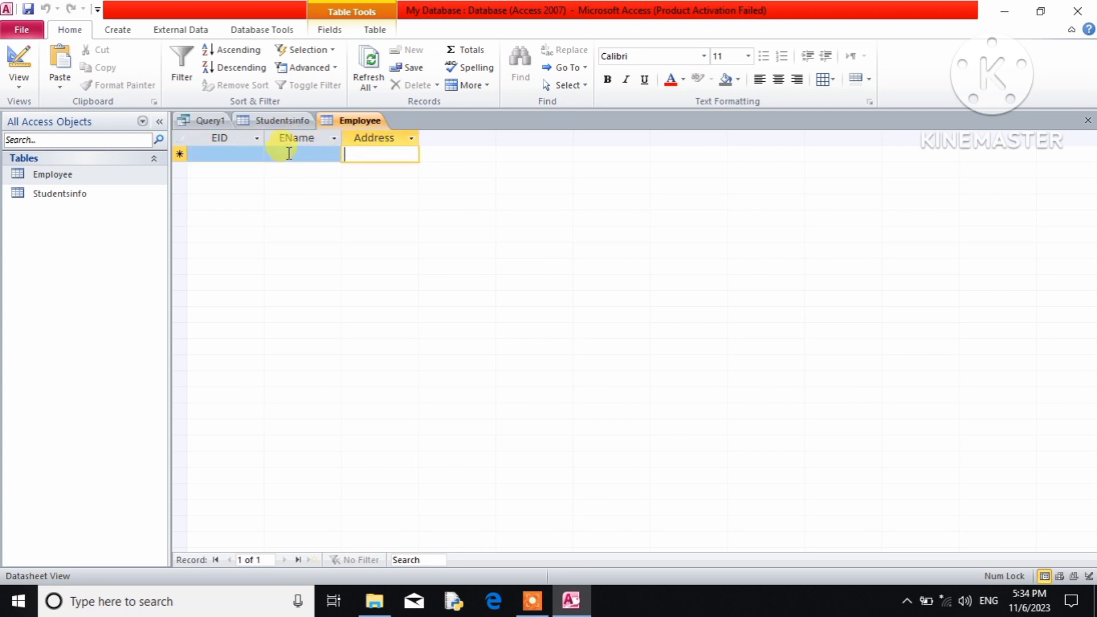
Return to Query1 and replace its statement with "alter table Employee add column Date_of_Birth date;"
{"action": "left_click", "coordinate": [215, 121]}
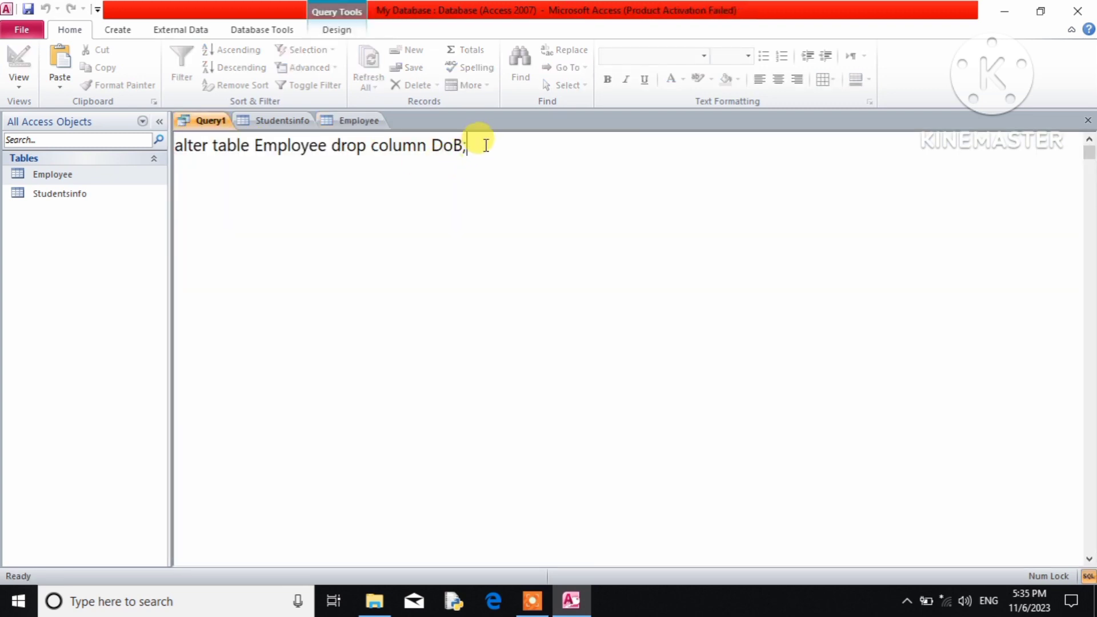
{"action": "left_click_drag", "start_coordinate": [483, 142], "coordinate": [173, 146]}
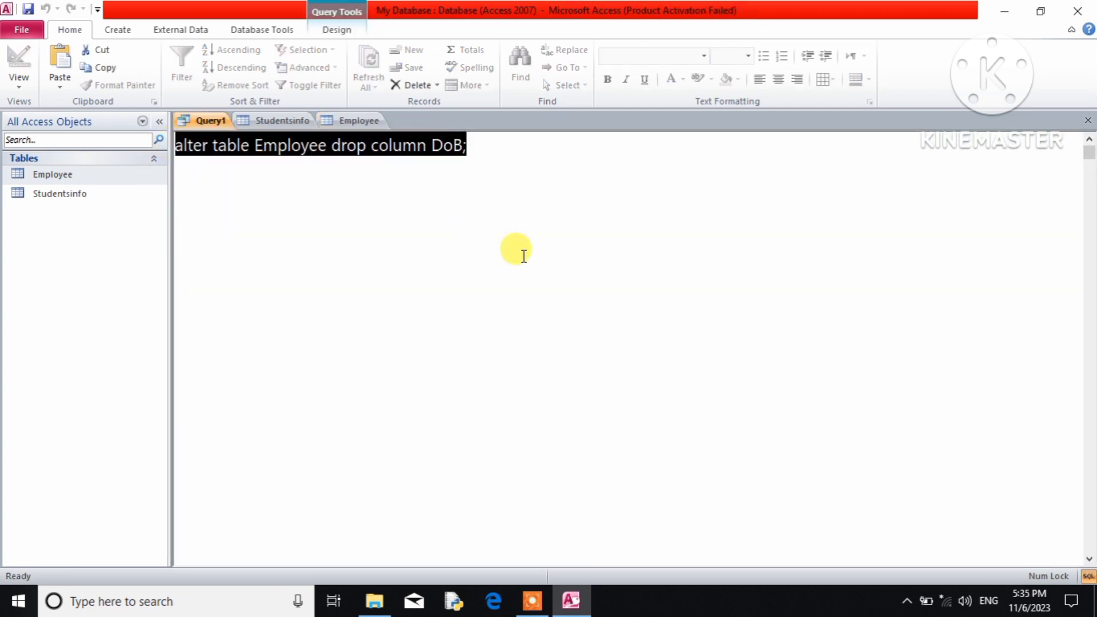
{"action": "type", "text": "alter"}
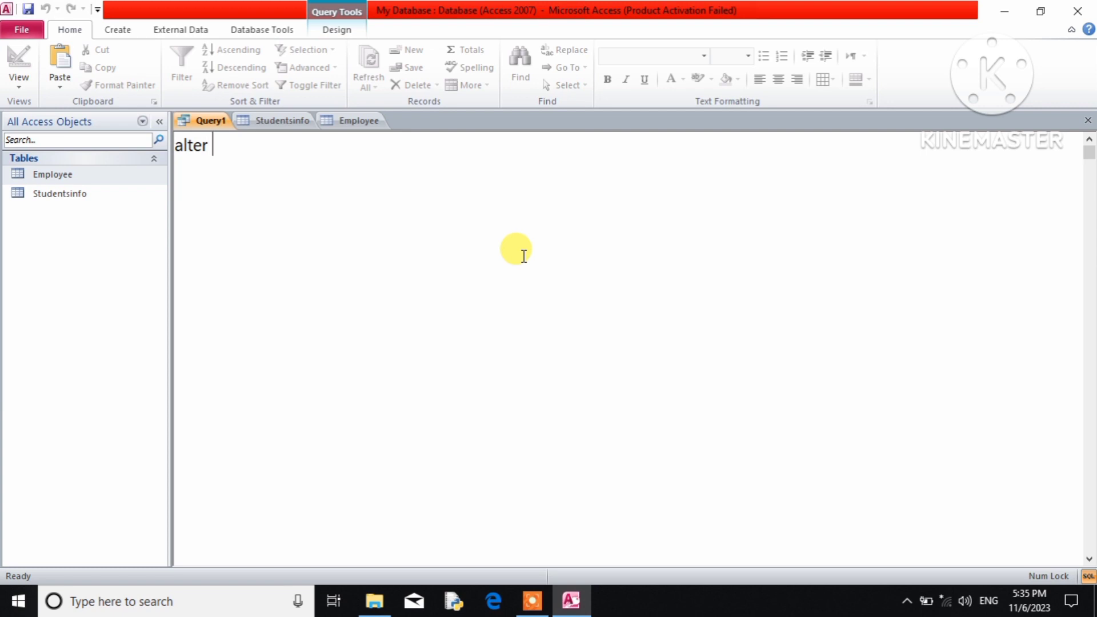
{"action": "type", "text": " table Emp"}
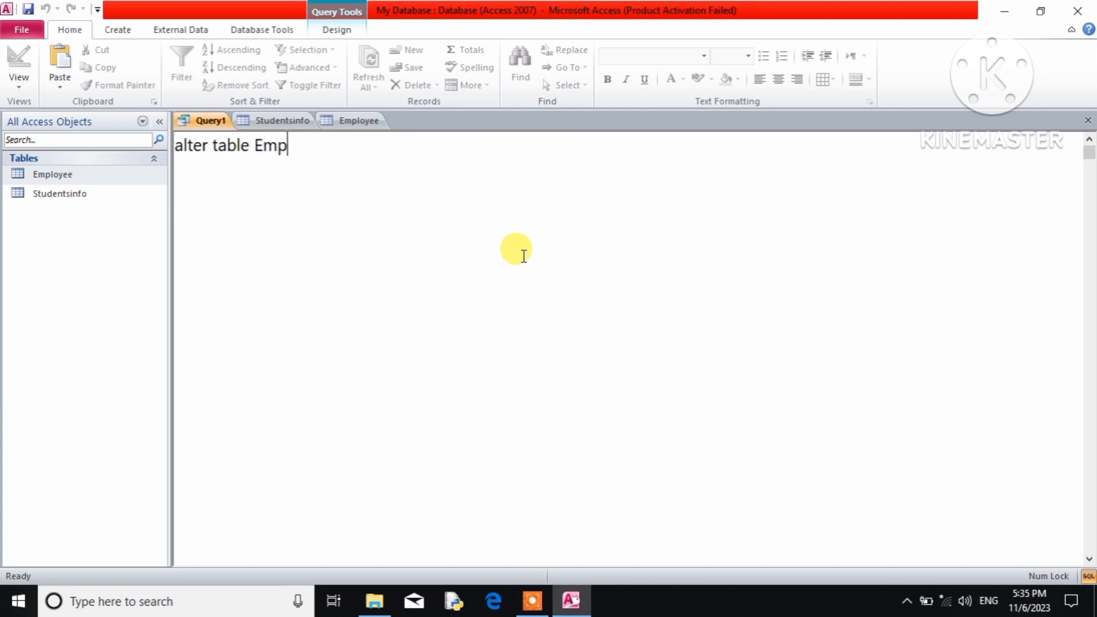
{"action": "type", "text": "loyee add colum"}
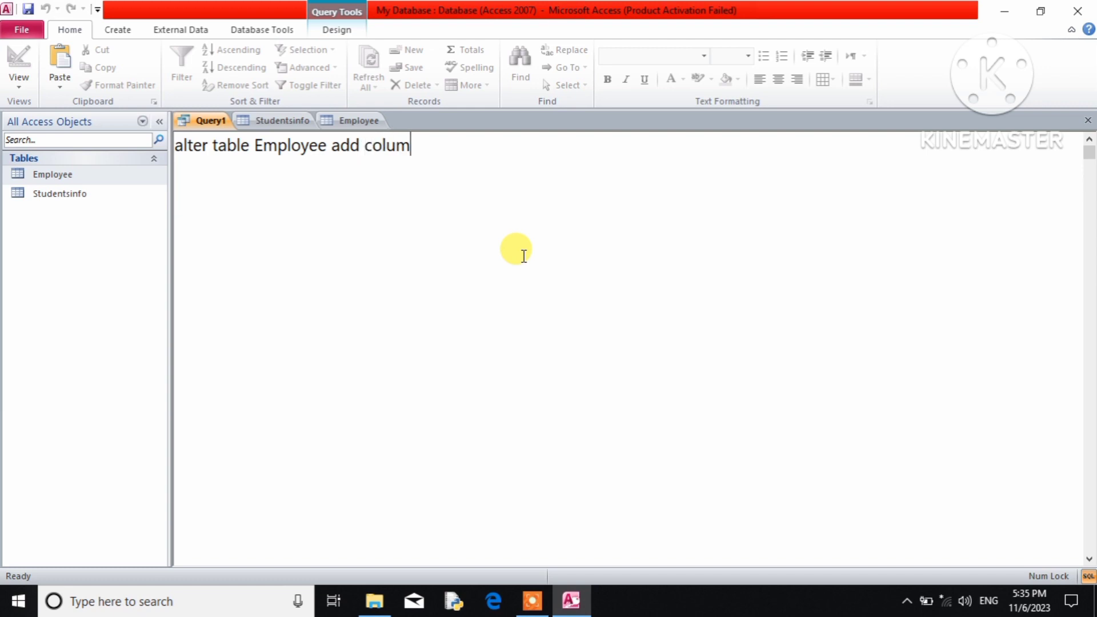
{"action": "type", "text": "n Date_of"}
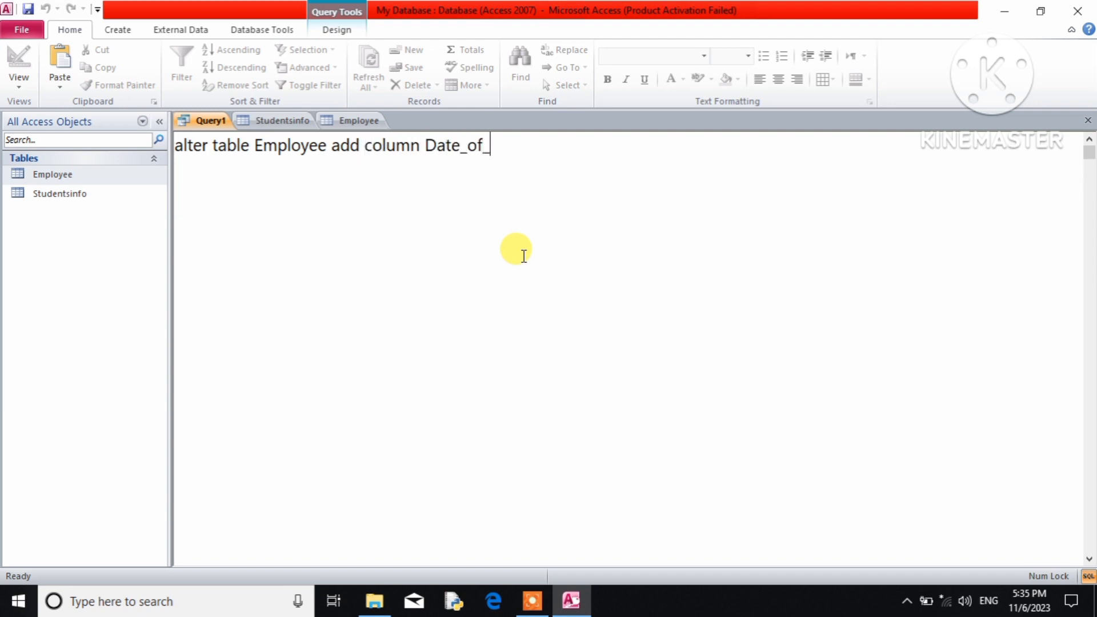
{"action": "type", "text": "_Birth date;"}
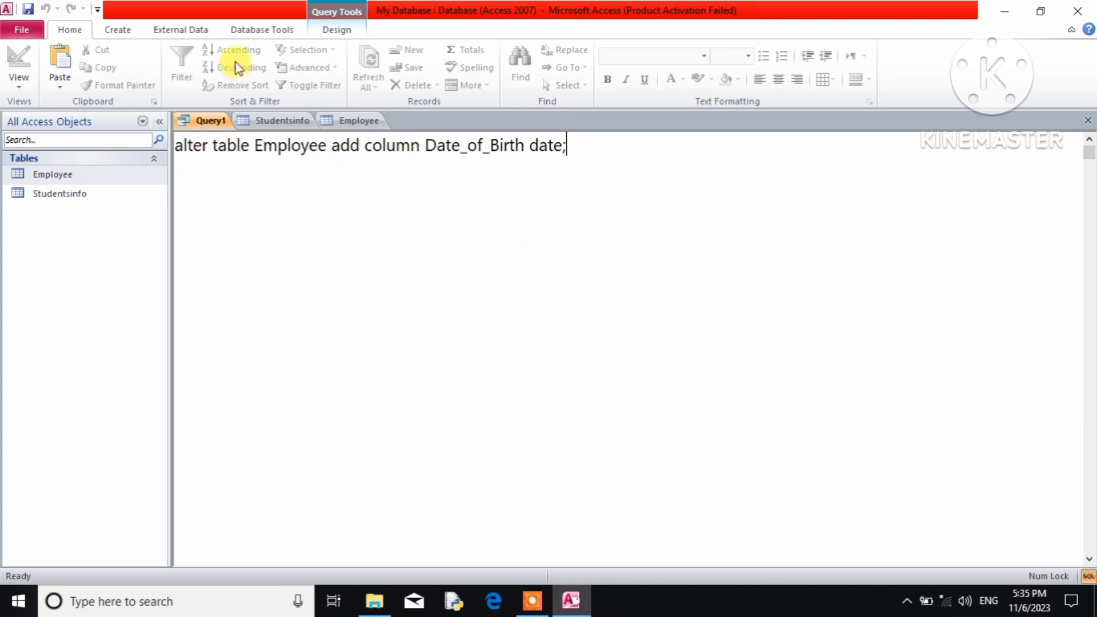
Close the Employee table and run the query that adds the Date_of_Birth column
{"action": "left_click", "coordinate": [360, 114]}
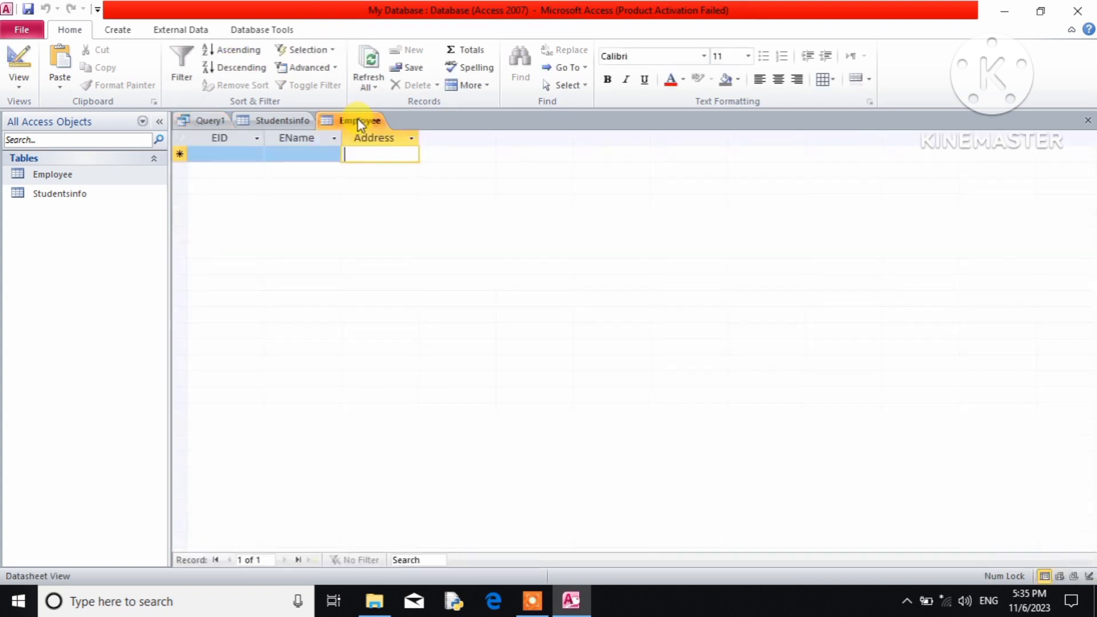
{"action": "left_click", "coordinate": [1082, 122]}
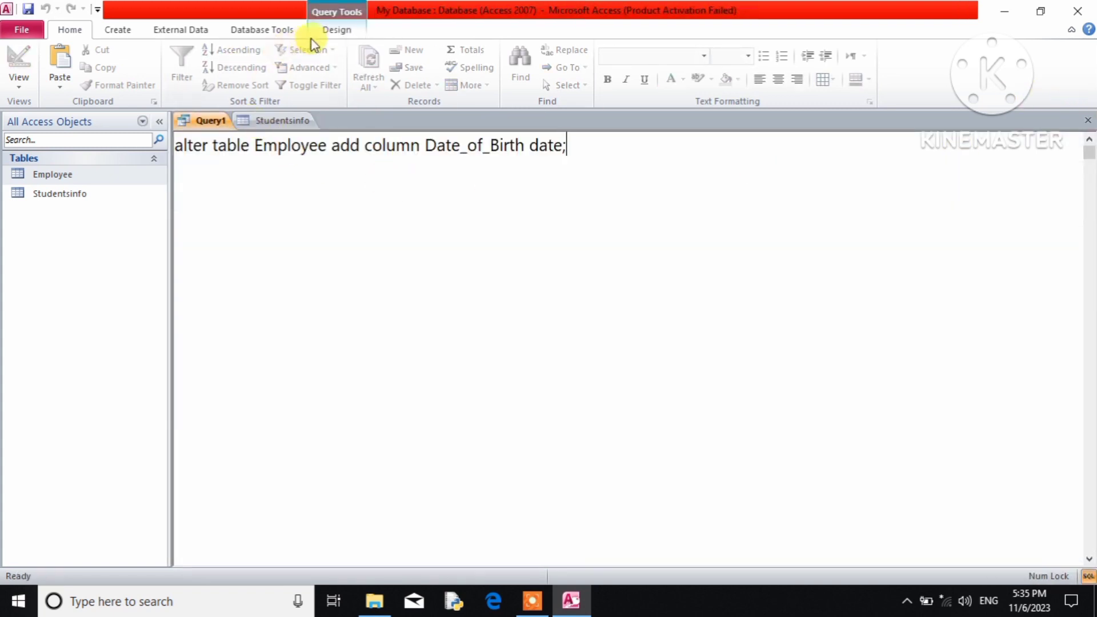
{"action": "left_click", "coordinate": [327, 35]}
{"action": "left_click", "coordinate": [56, 75]}
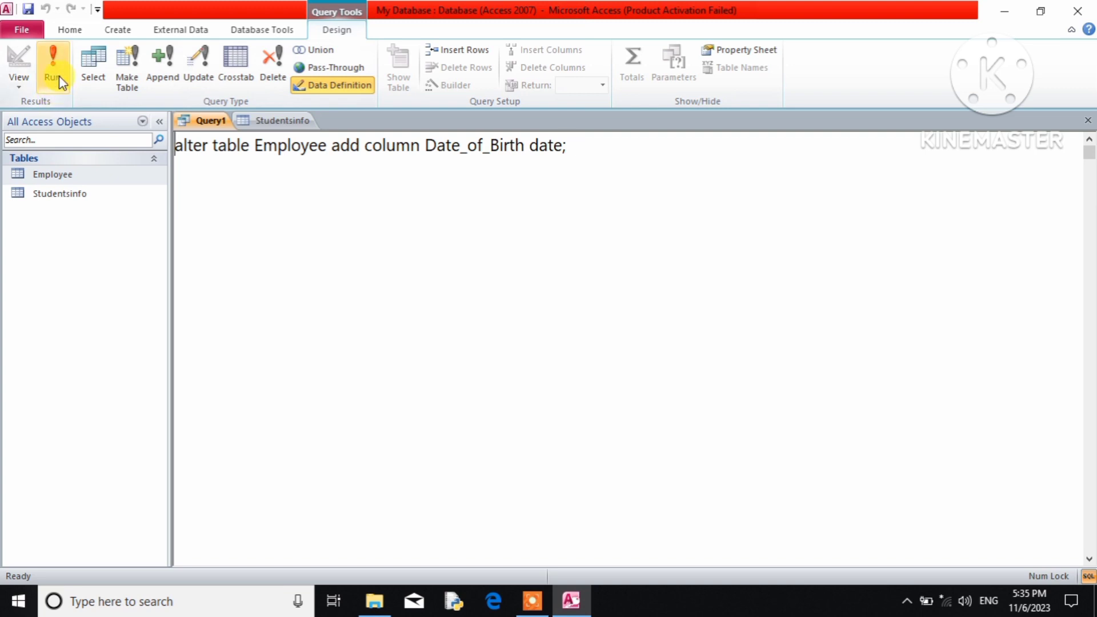
Open the Employee table, widen the Date_of_Birth column to fit its heading, and close the table with the layout changes saved
{"action": "double_click", "coordinate": [92, 182]}
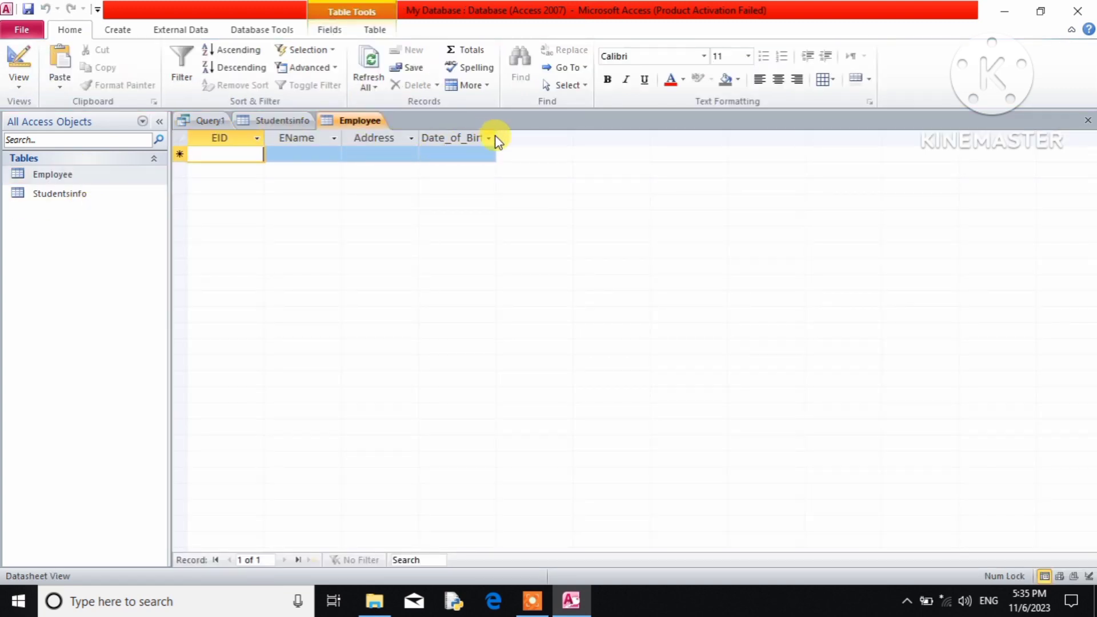
{"action": "left_click_drag", "start_coordinate": [497, 138], "coordinate": [531, 137]}
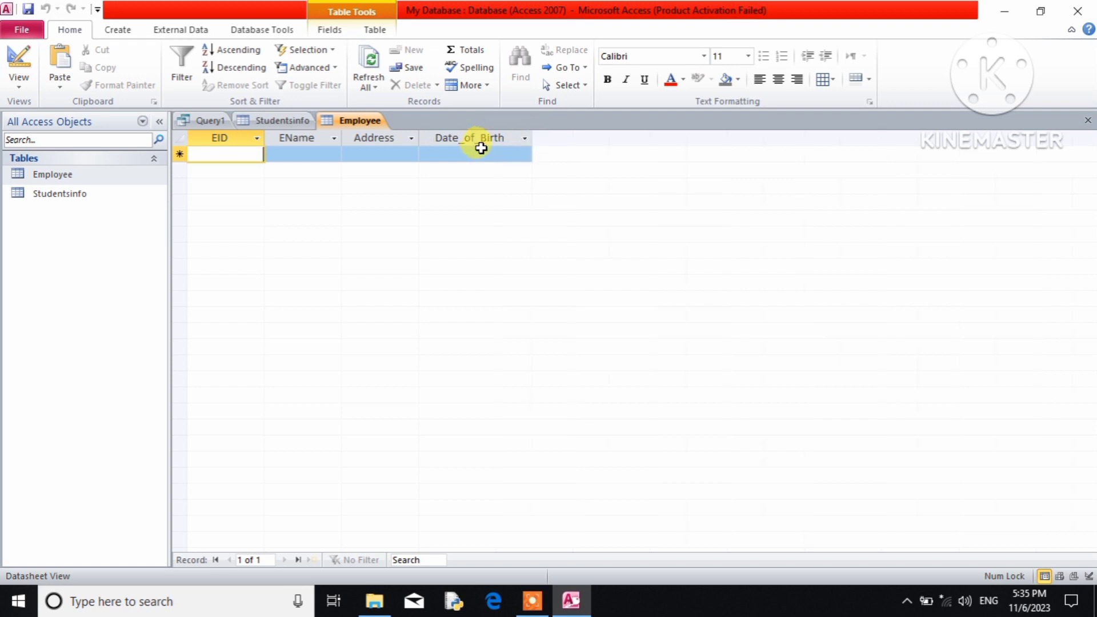
{"action": "left_click", "coordinate": [482, 154]}
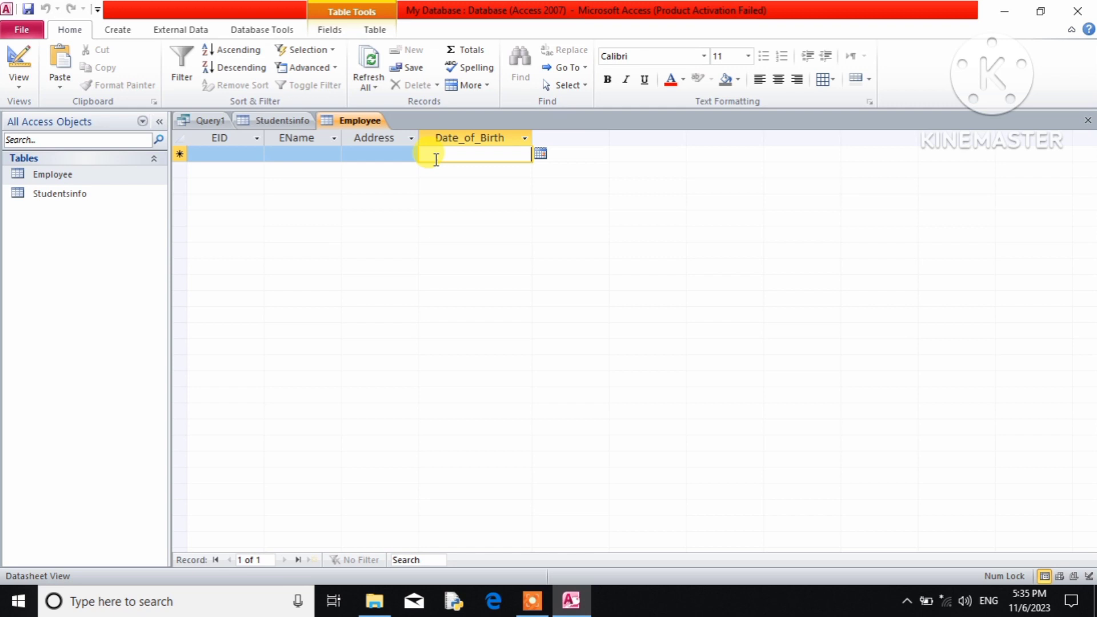
{"action": "left_click", "coordinate": [1088, 121]}
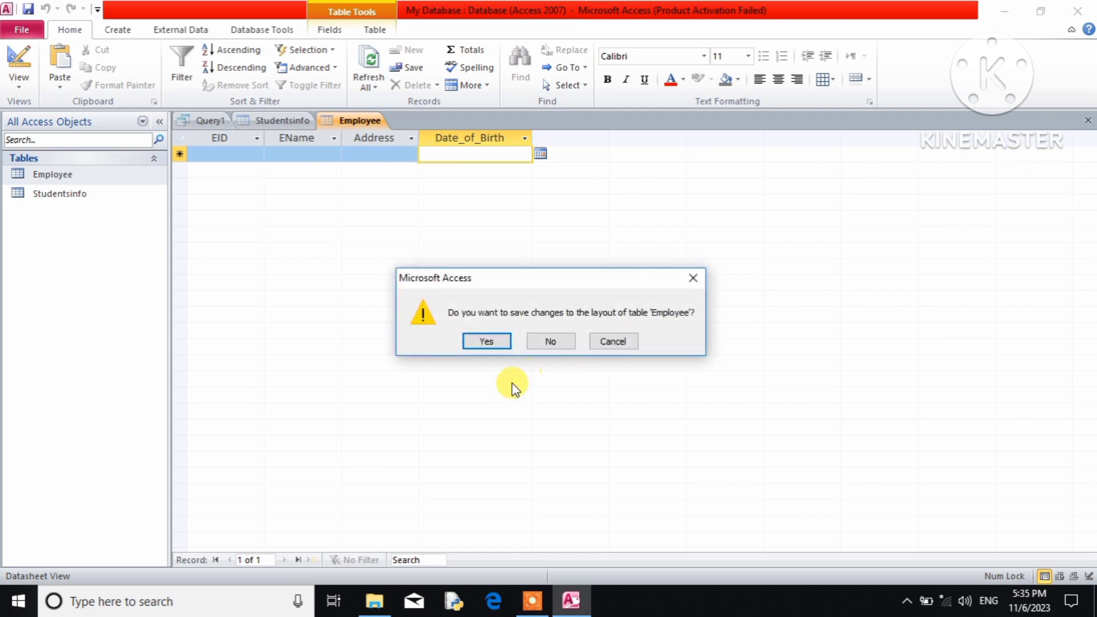
{"action": "left_click", "coordinate": [486, 341]}
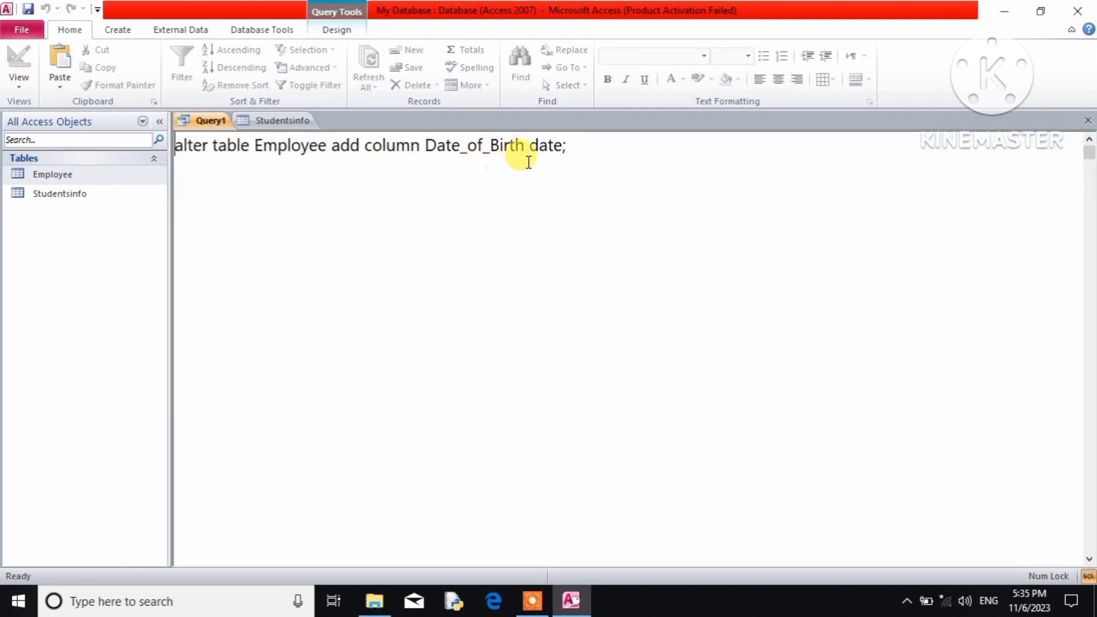
Replace the Query1 statement with "drop table Employee" and run it
{"action": "left_click_drag", "start_coordinate": [588, 147], "coordinate": [162, 147]}
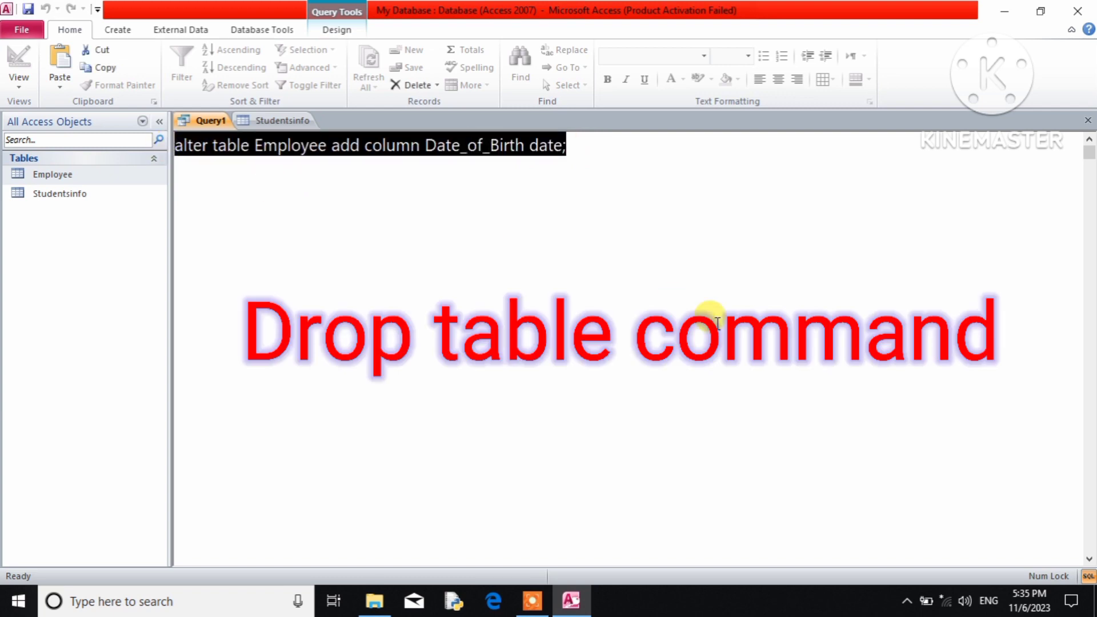
{"action": "type", "text": "d"}
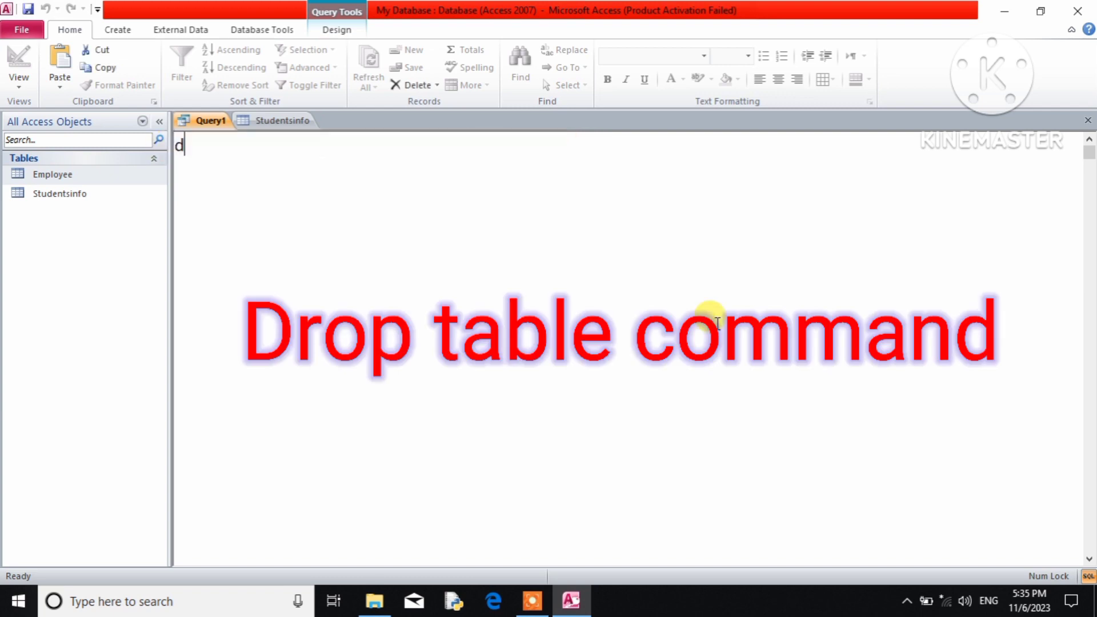
{"action": "type", "text": "rop table"}
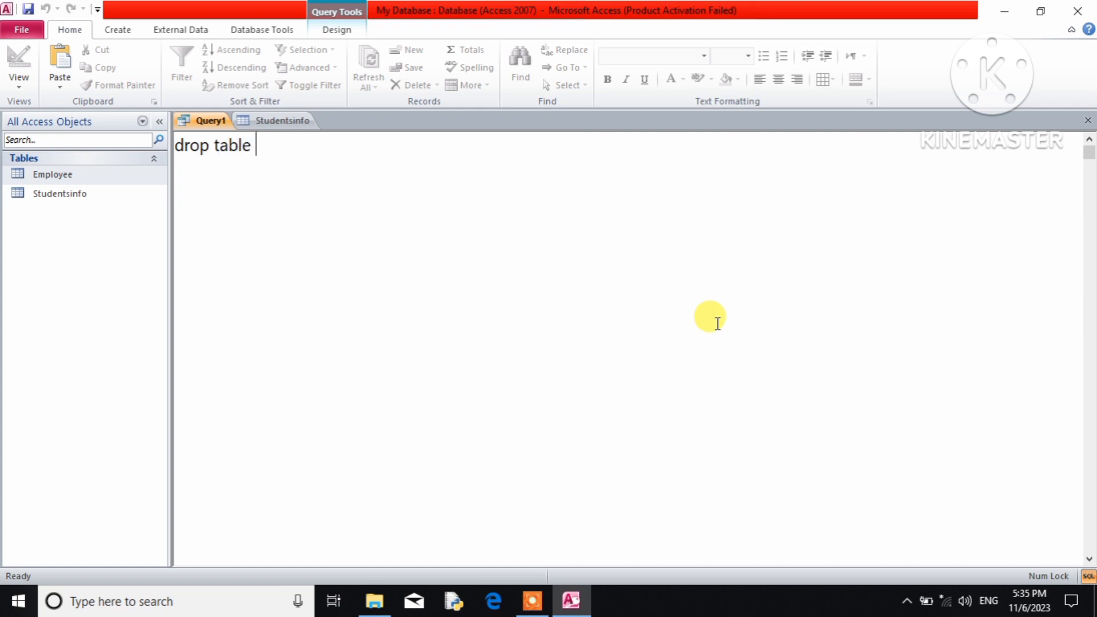
{"action": "type", "text": " Emploo"}
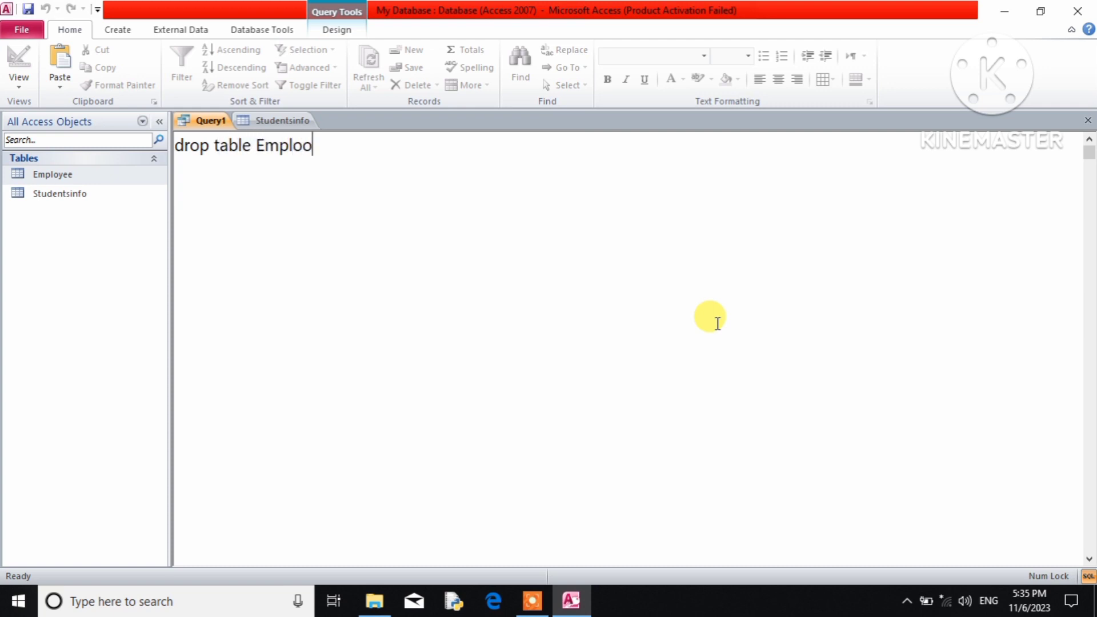
{"action": "key", "text": "BackSpace"}
{"action": "type", "text": "yee"}
{"action": "left_click", "coordinate": [337, 30]}
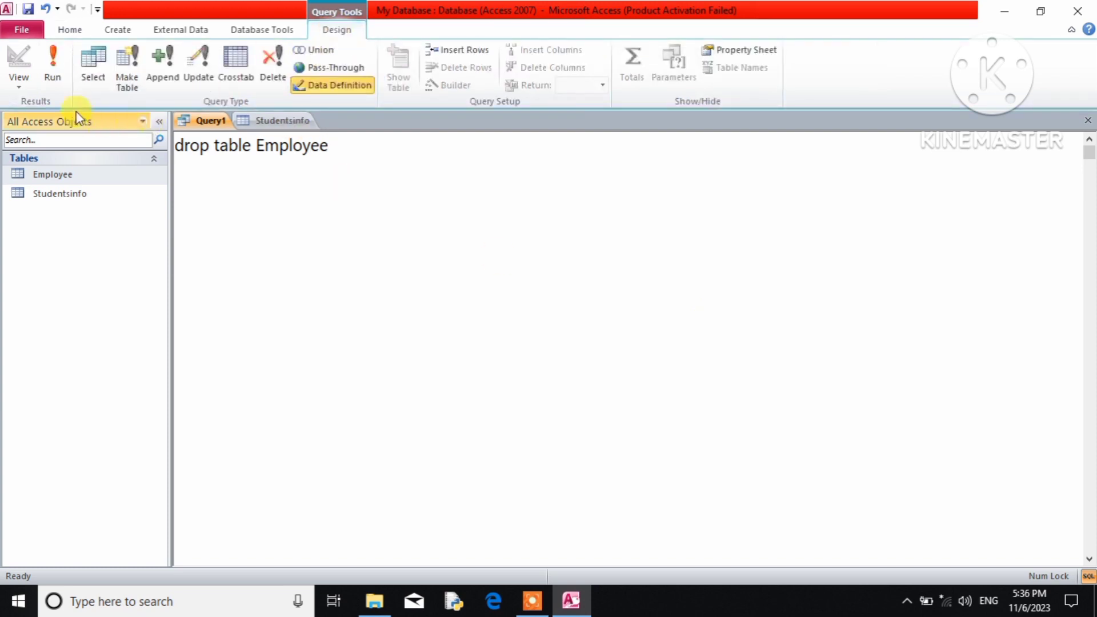
{"action": "left_click", "coordinate": [60, 83]}
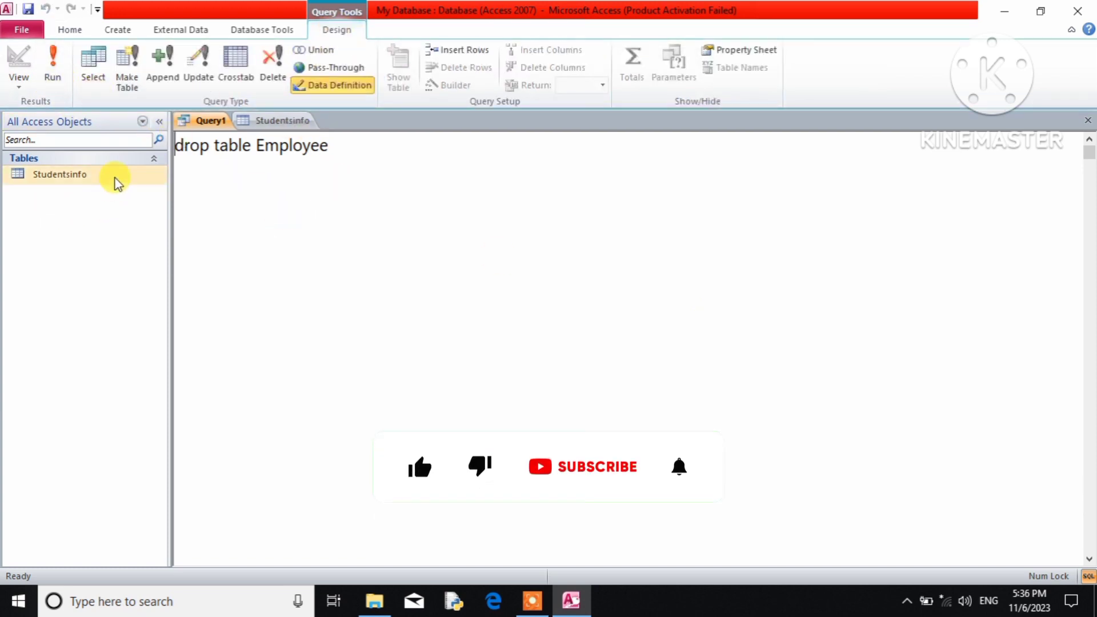